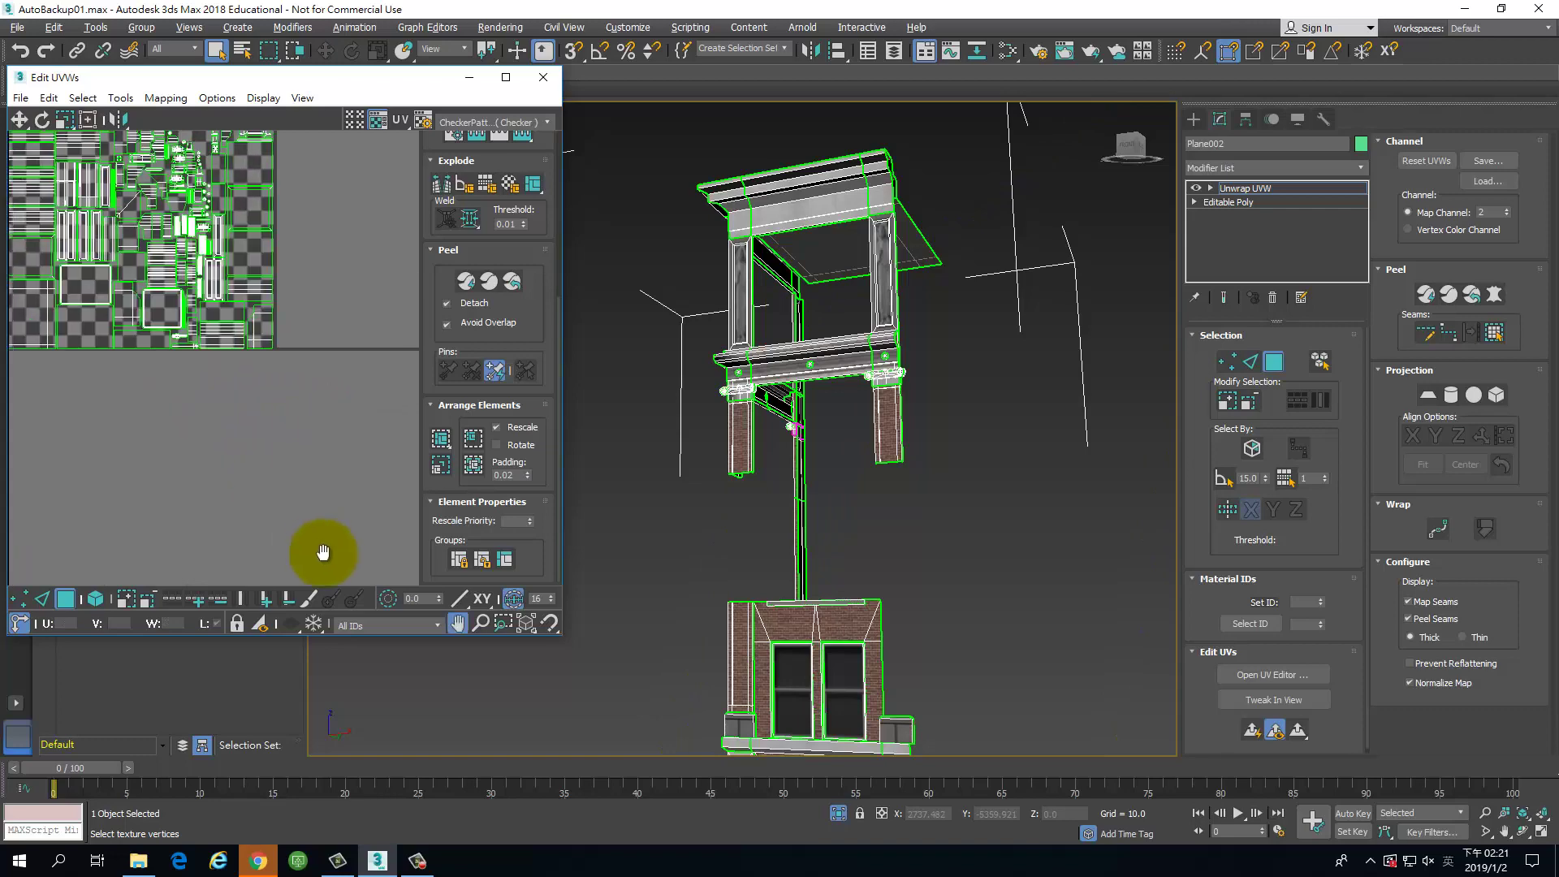
Step: Maximize the UV editor window to work on the full UV layout
middle_click_drag(264, 427, 341, 566)
left_click(509, 79)
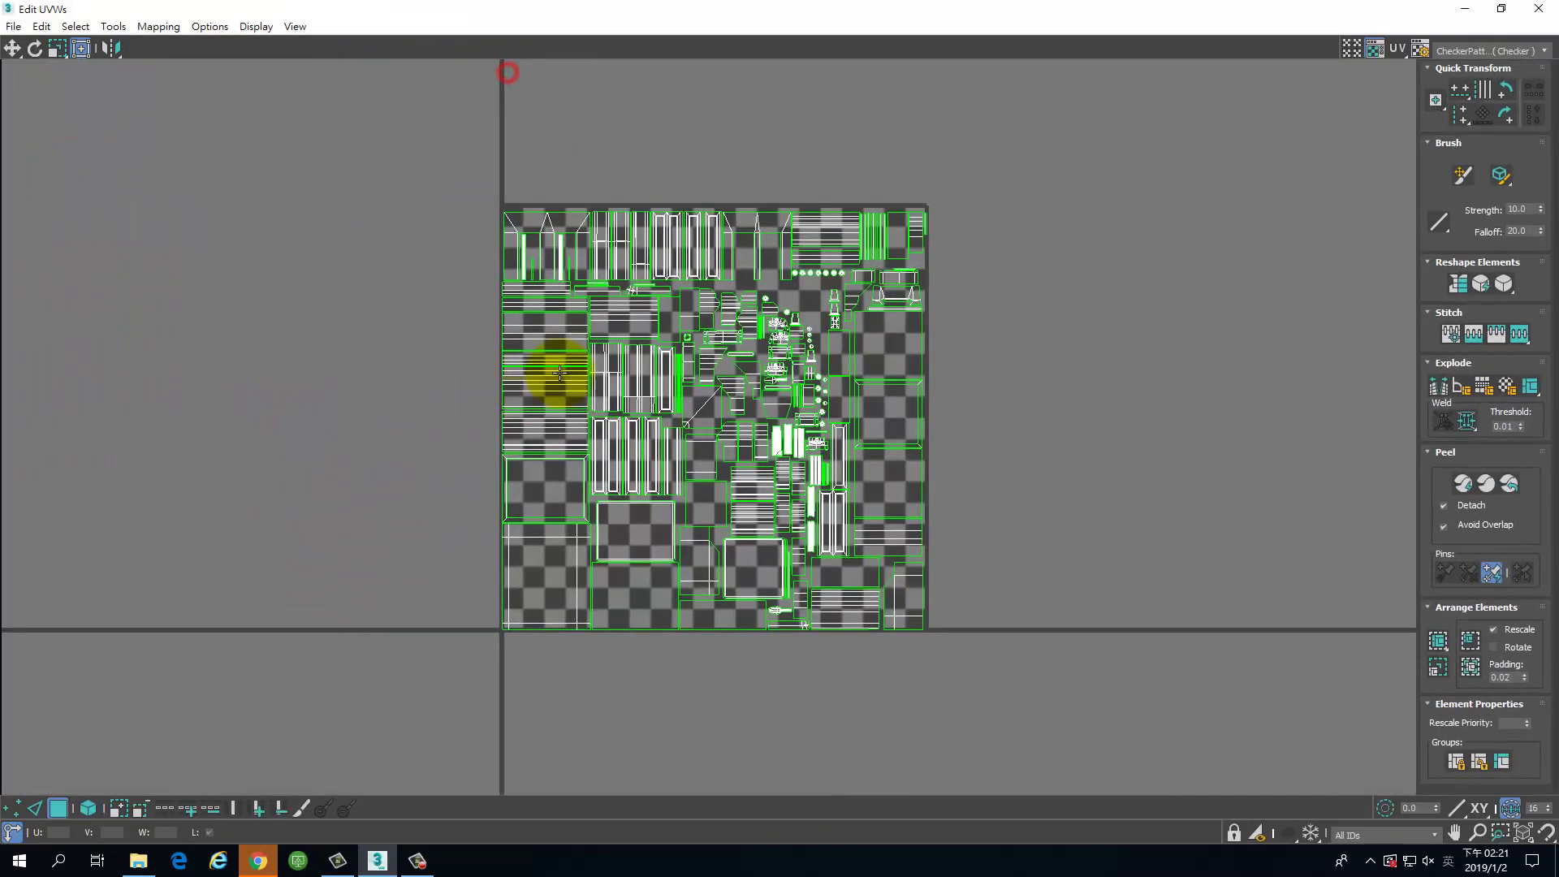
scroll(989, 421, "up", 2)
middle_click_drag(988, 422, 1051, 425)
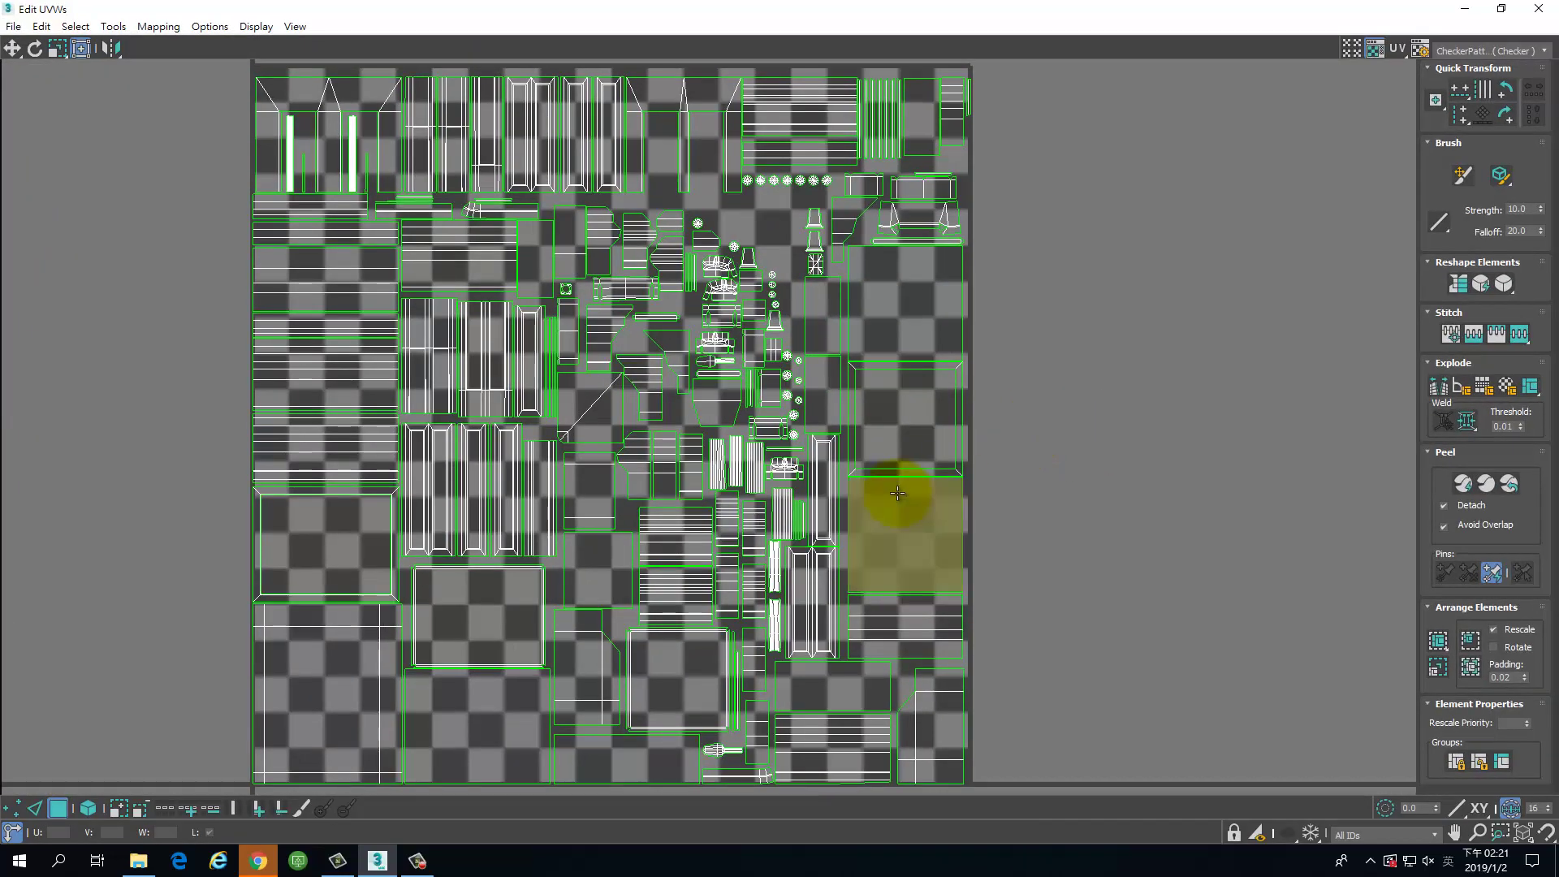
middle_click_drag(801, 269, 800, 311)
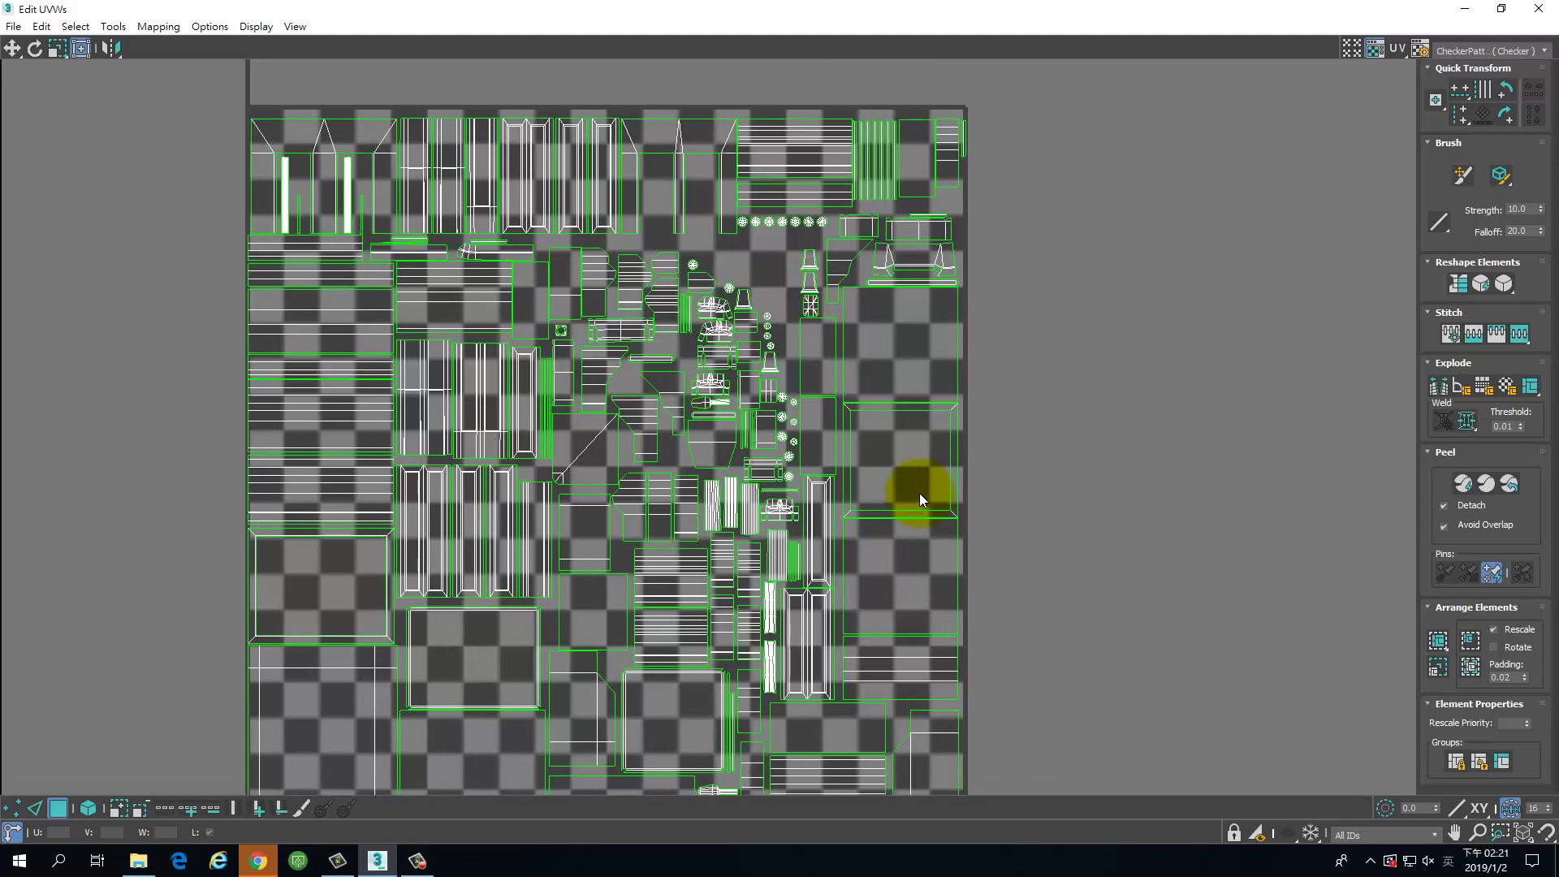
Step: Turn on element selection in the UV editor so whole UV shells are picked, and clear the current selection
left_click(899, 449)
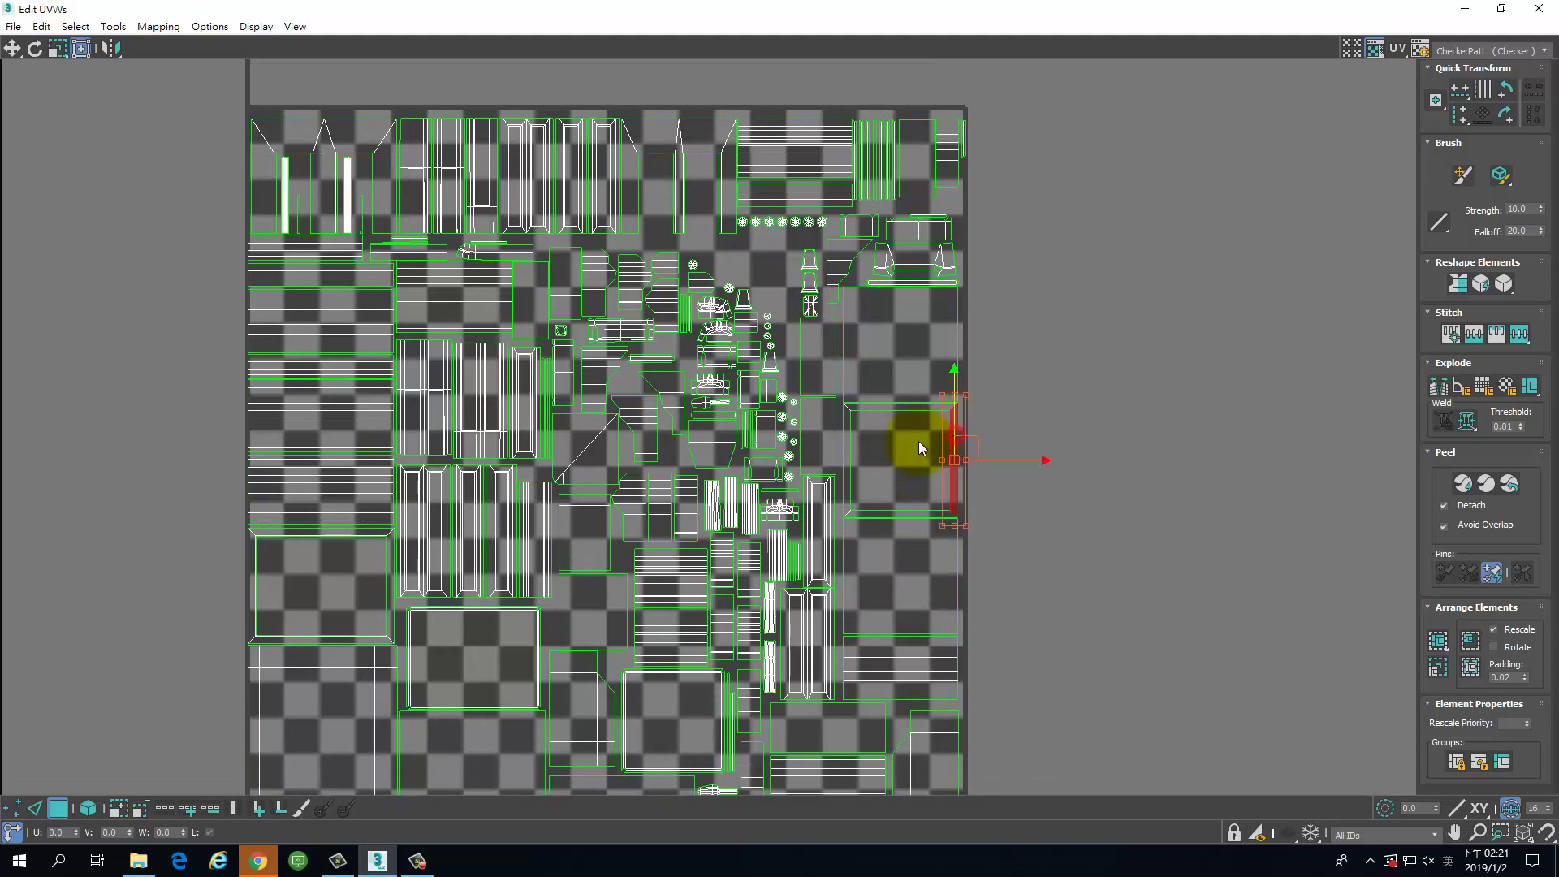
left_click(1063, 426)
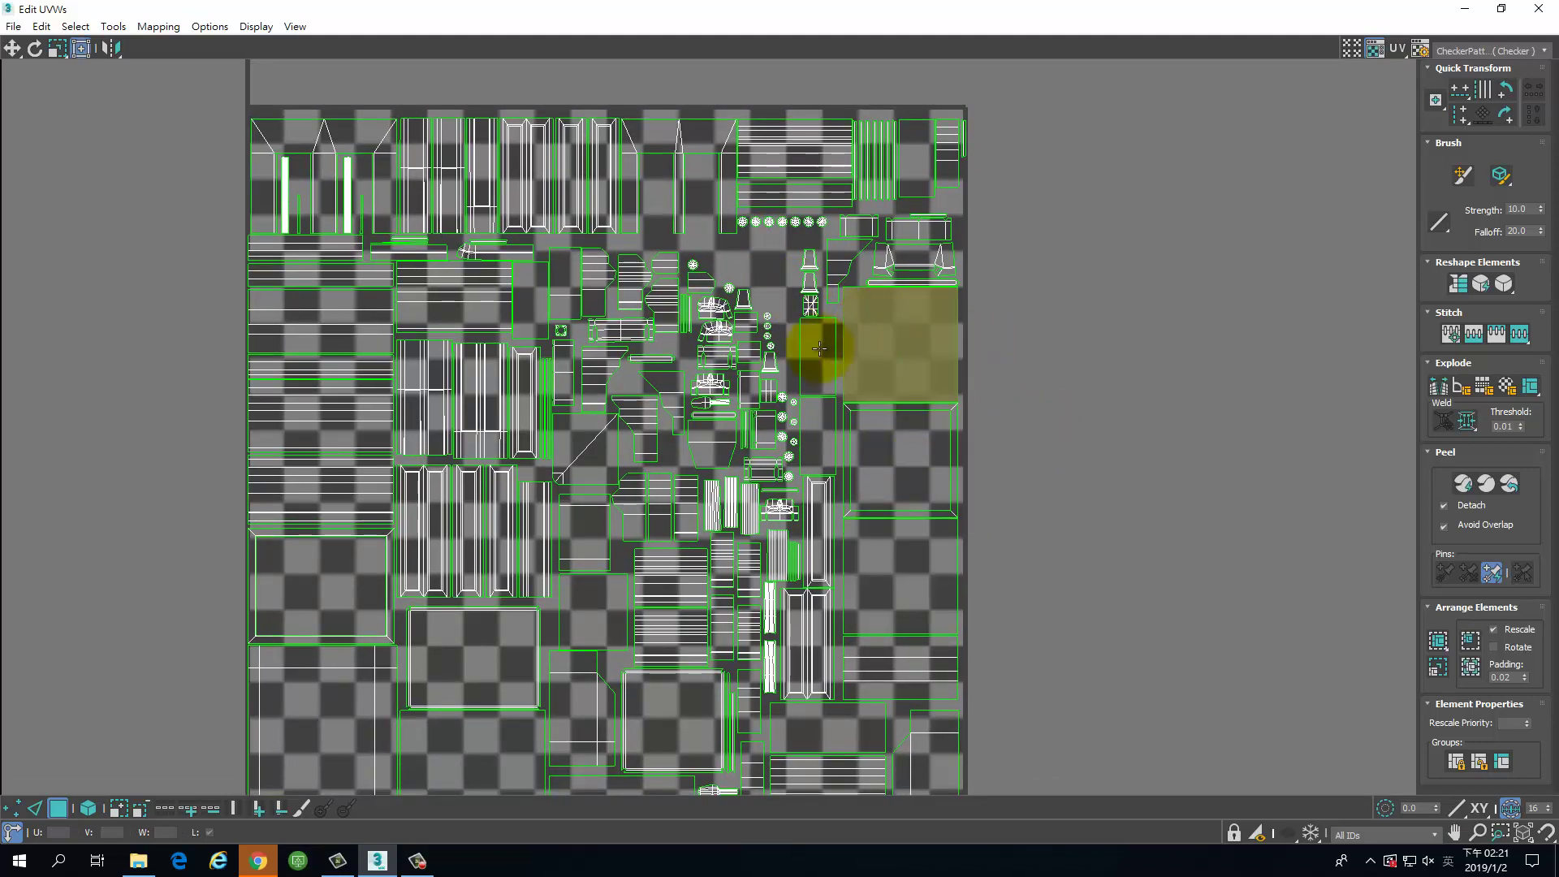
scroll(813, 358, "up", 3)
left_click_drag(752, 414, 741, 540)
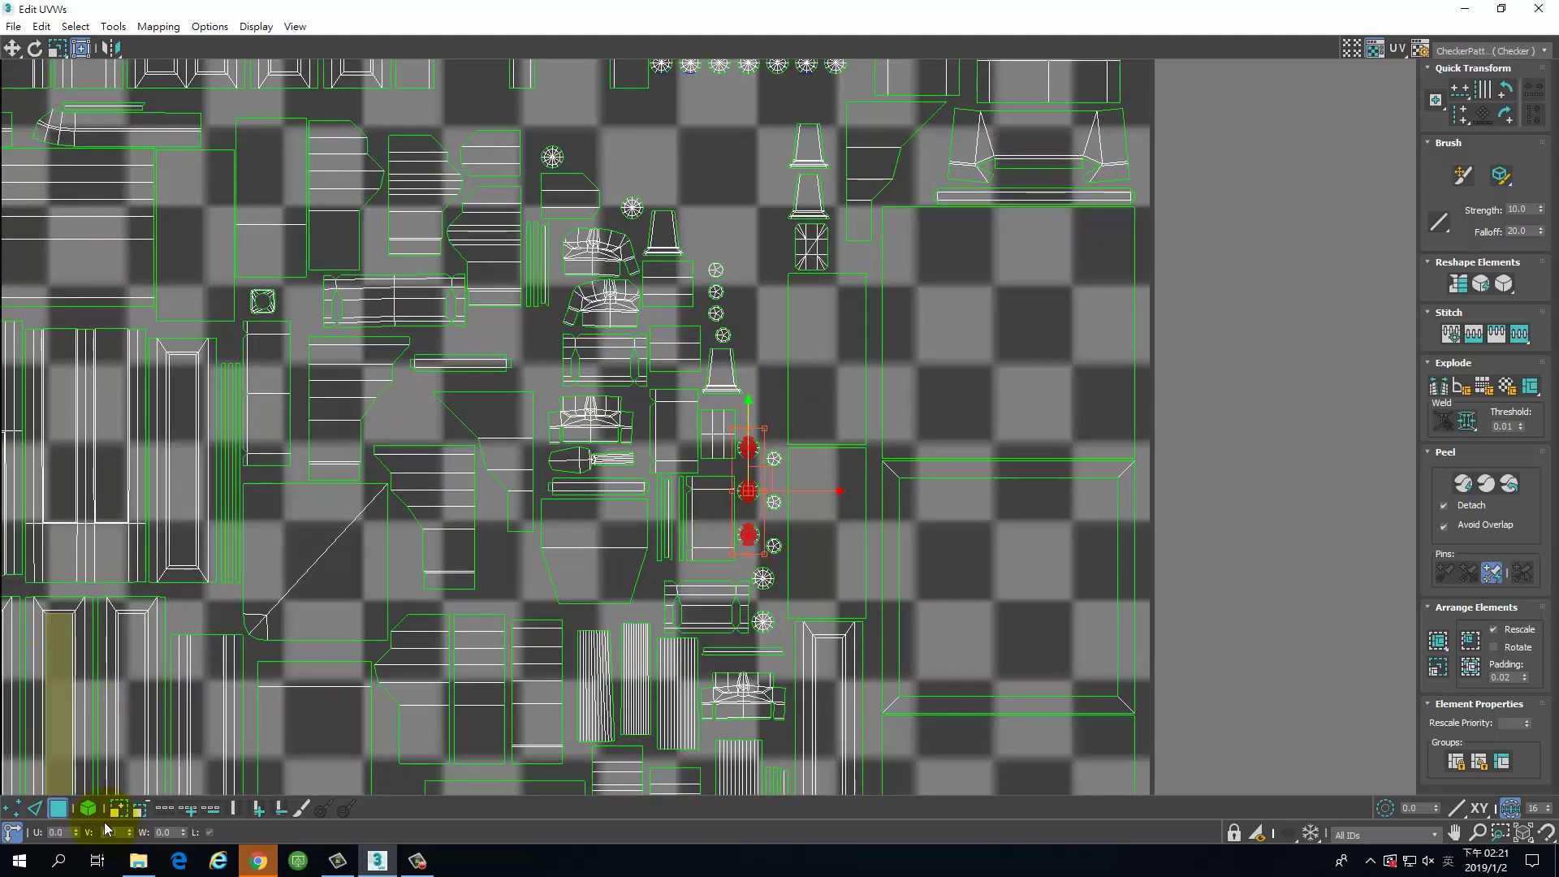
left_click(90, 810)
left_click(690, 342)
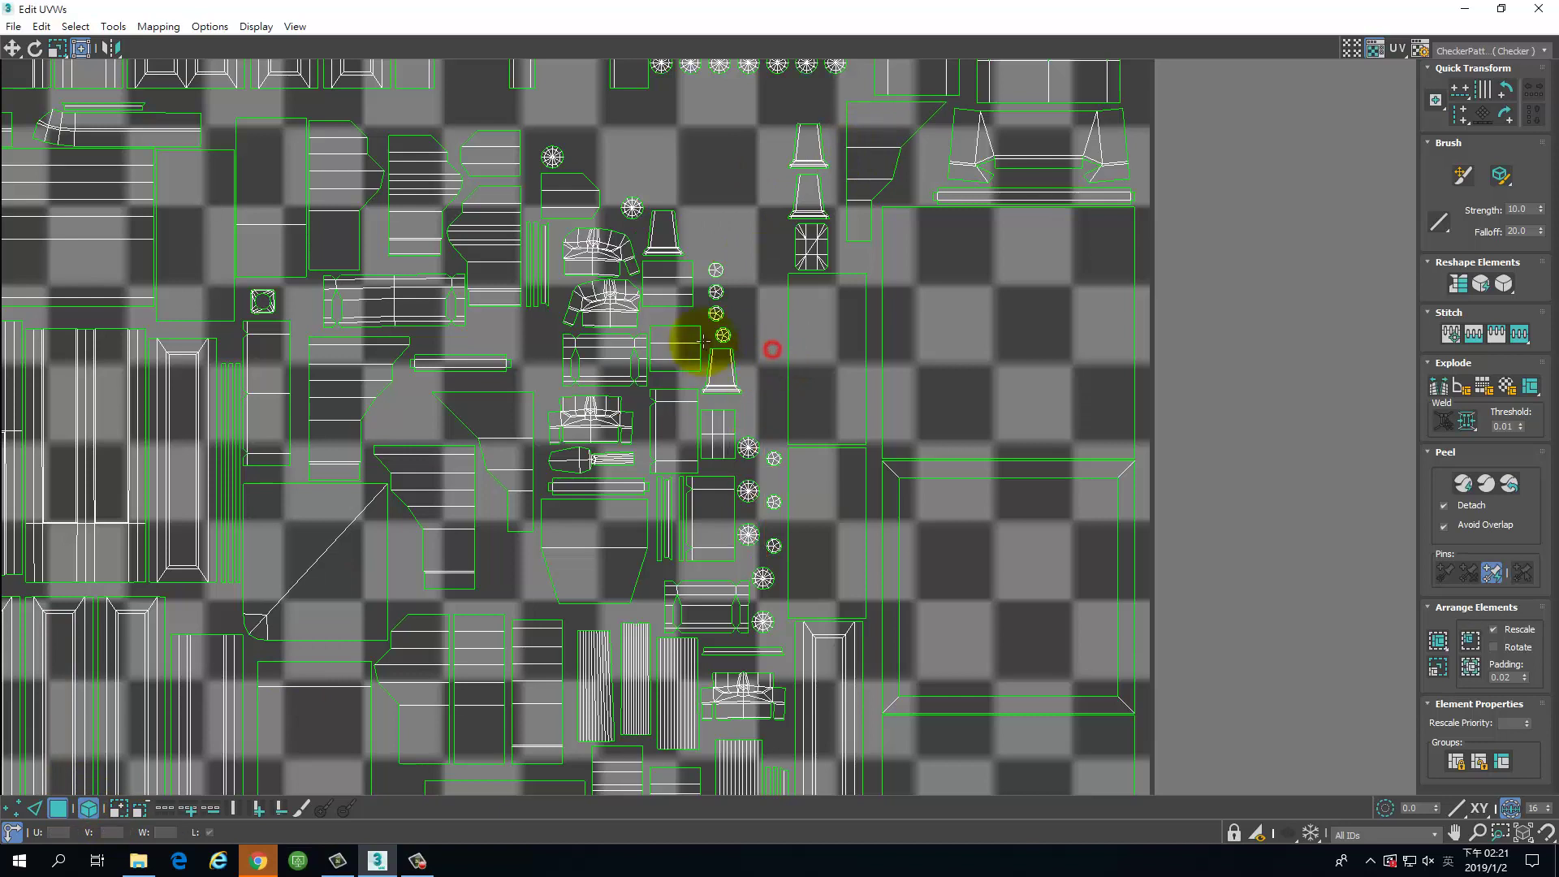
Step: Move three small striped UV shells from beside the round shells into a row inside the large rectangular frame shell
left_click_drag(685, 342, 943, 501)
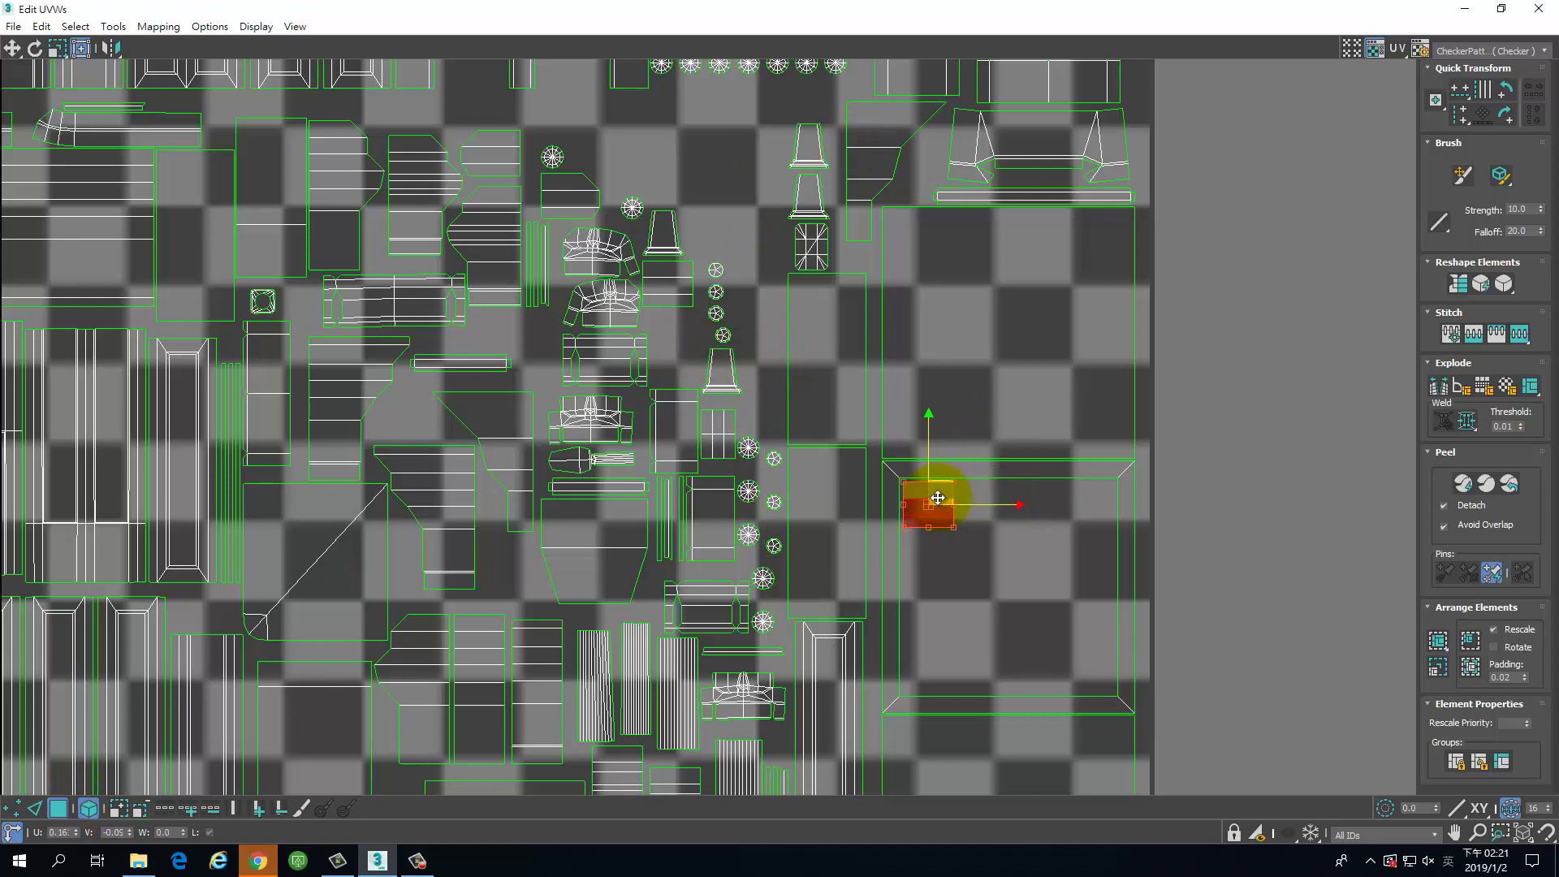
left_click_drag(679, 445, 986, 540)
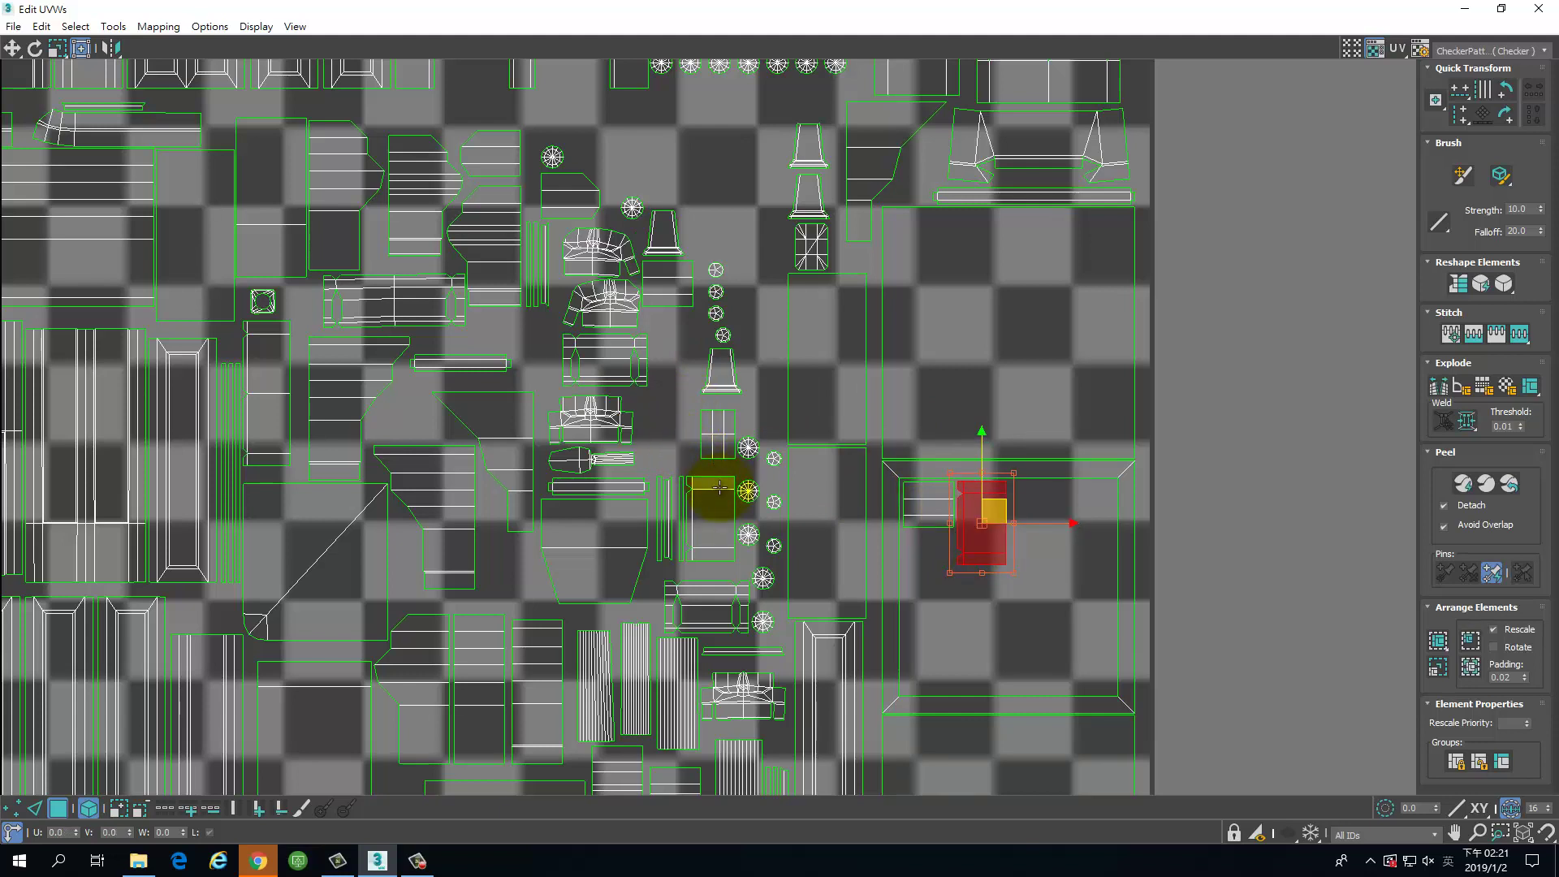
left_click_drag(719, 488, 1044, 494)
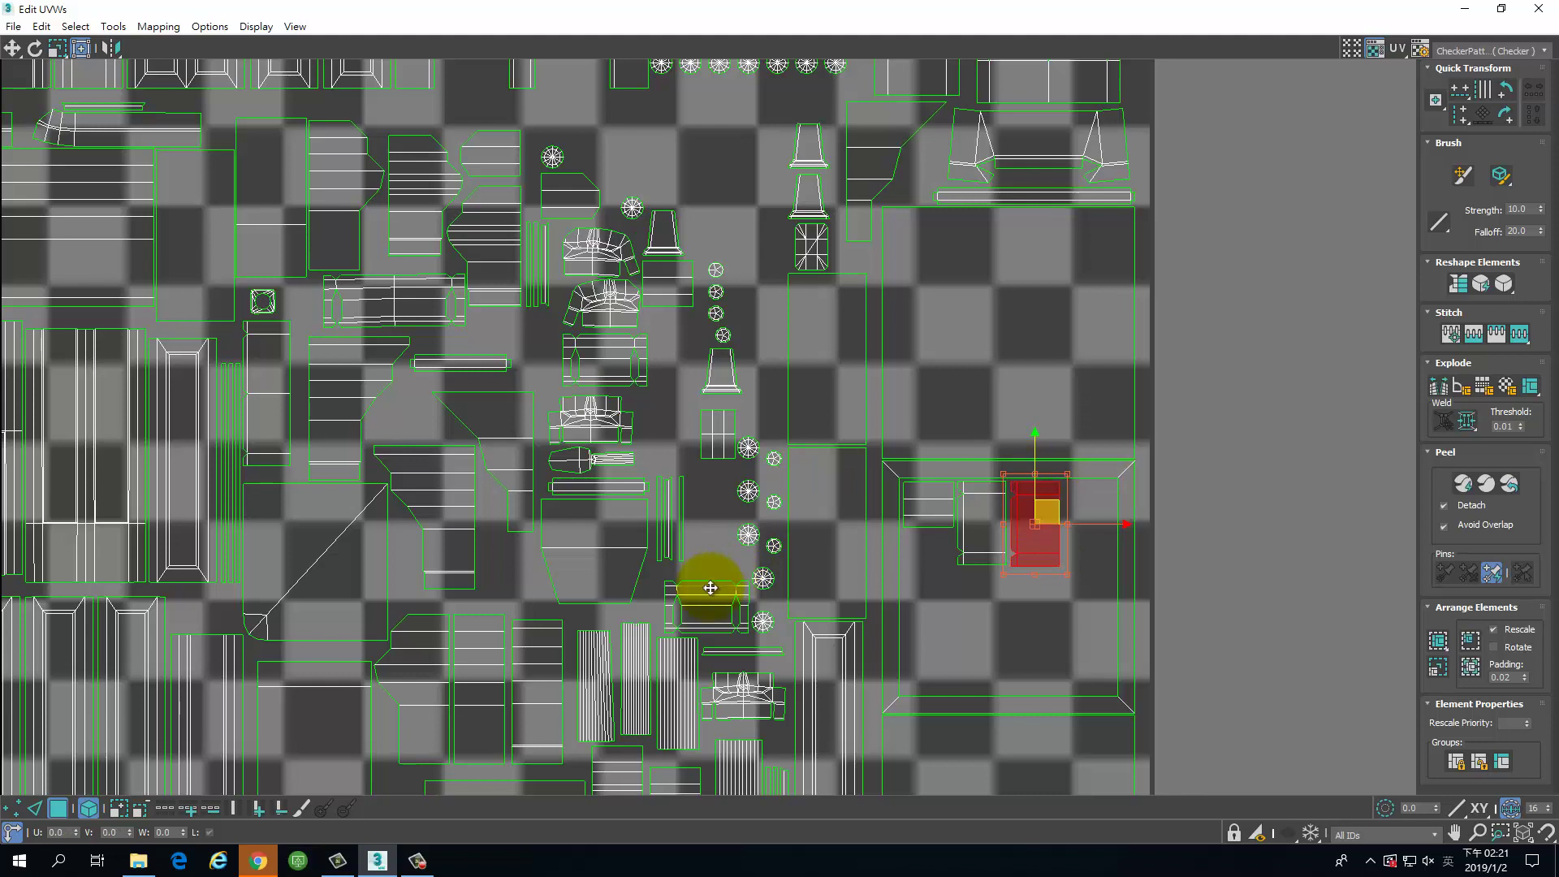
Step: Rotate the notched bracket-like shell 90 degrees and fit it at the right end of the row inside the frame shell
left_click_drag(710, 587, 1070, 646)
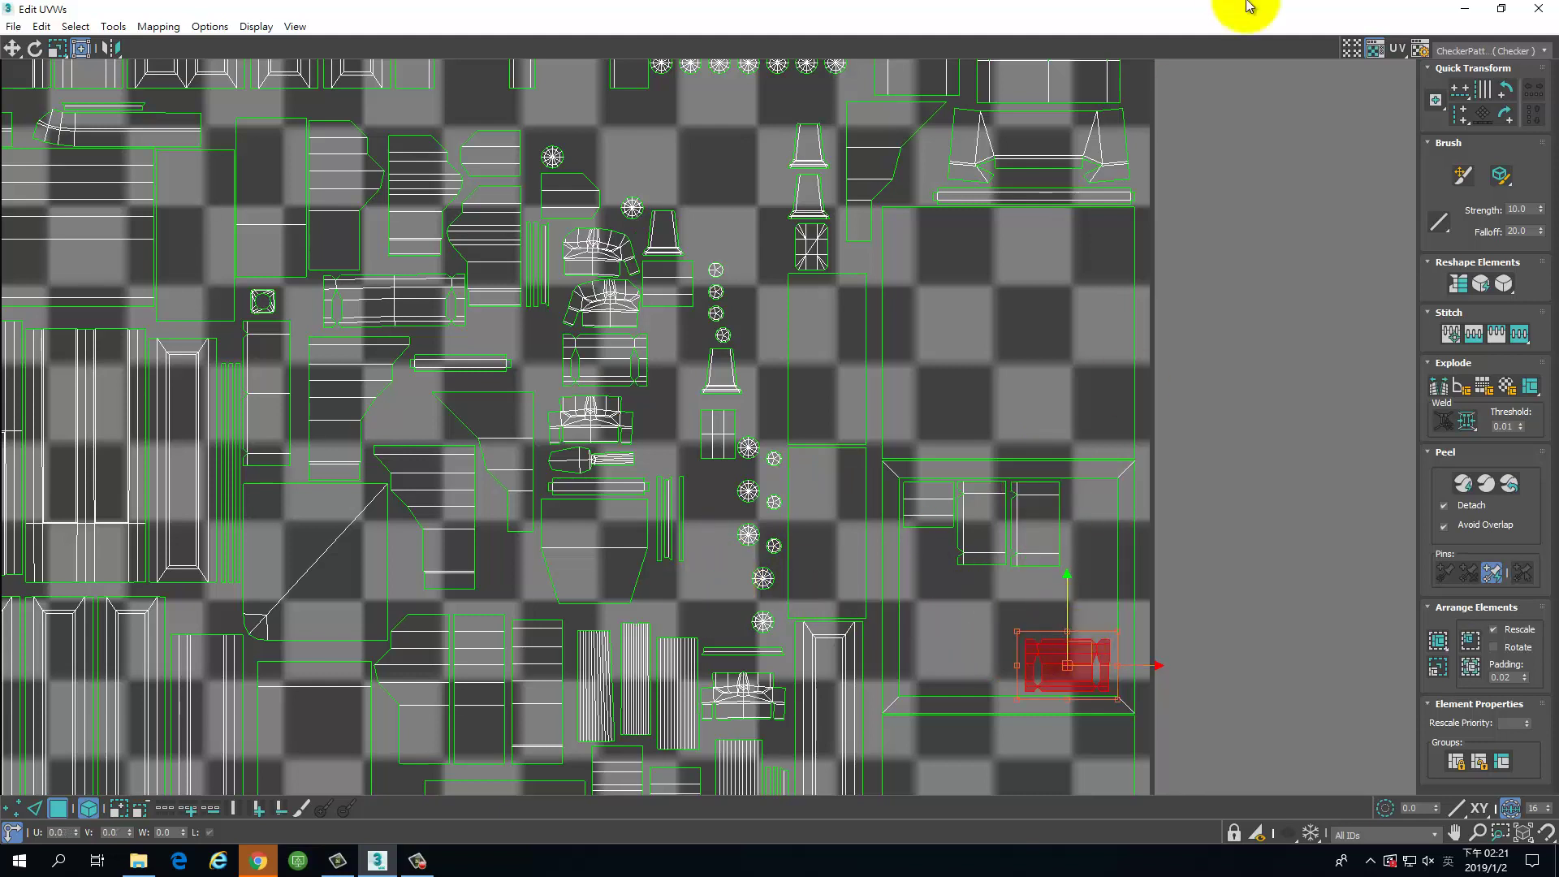
left_click(1531, 95)
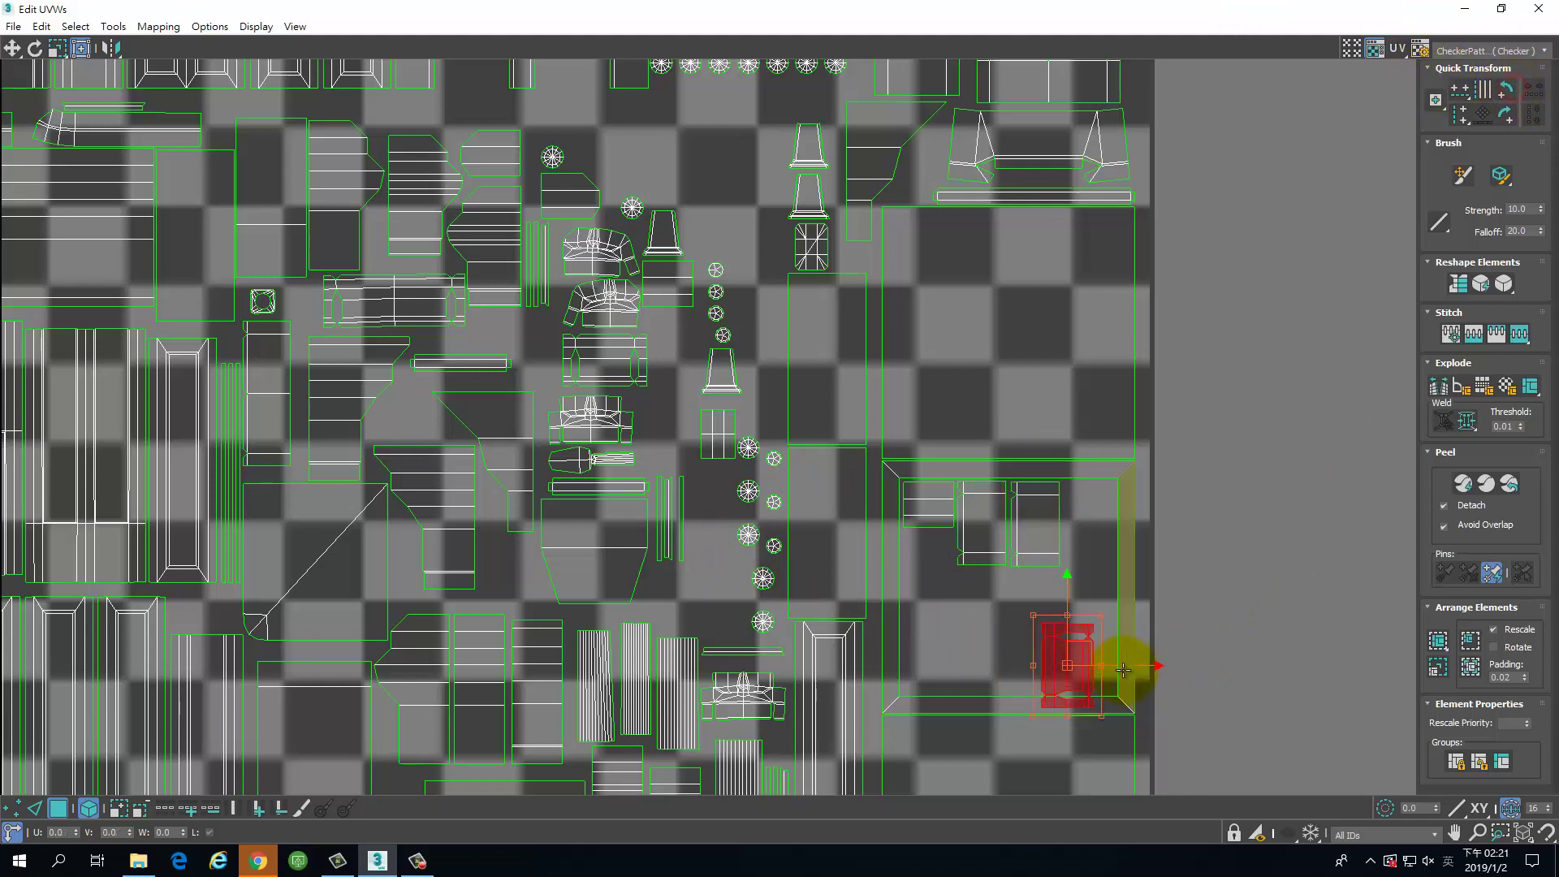
left_click_drag(1089, 652, 1115, 514)
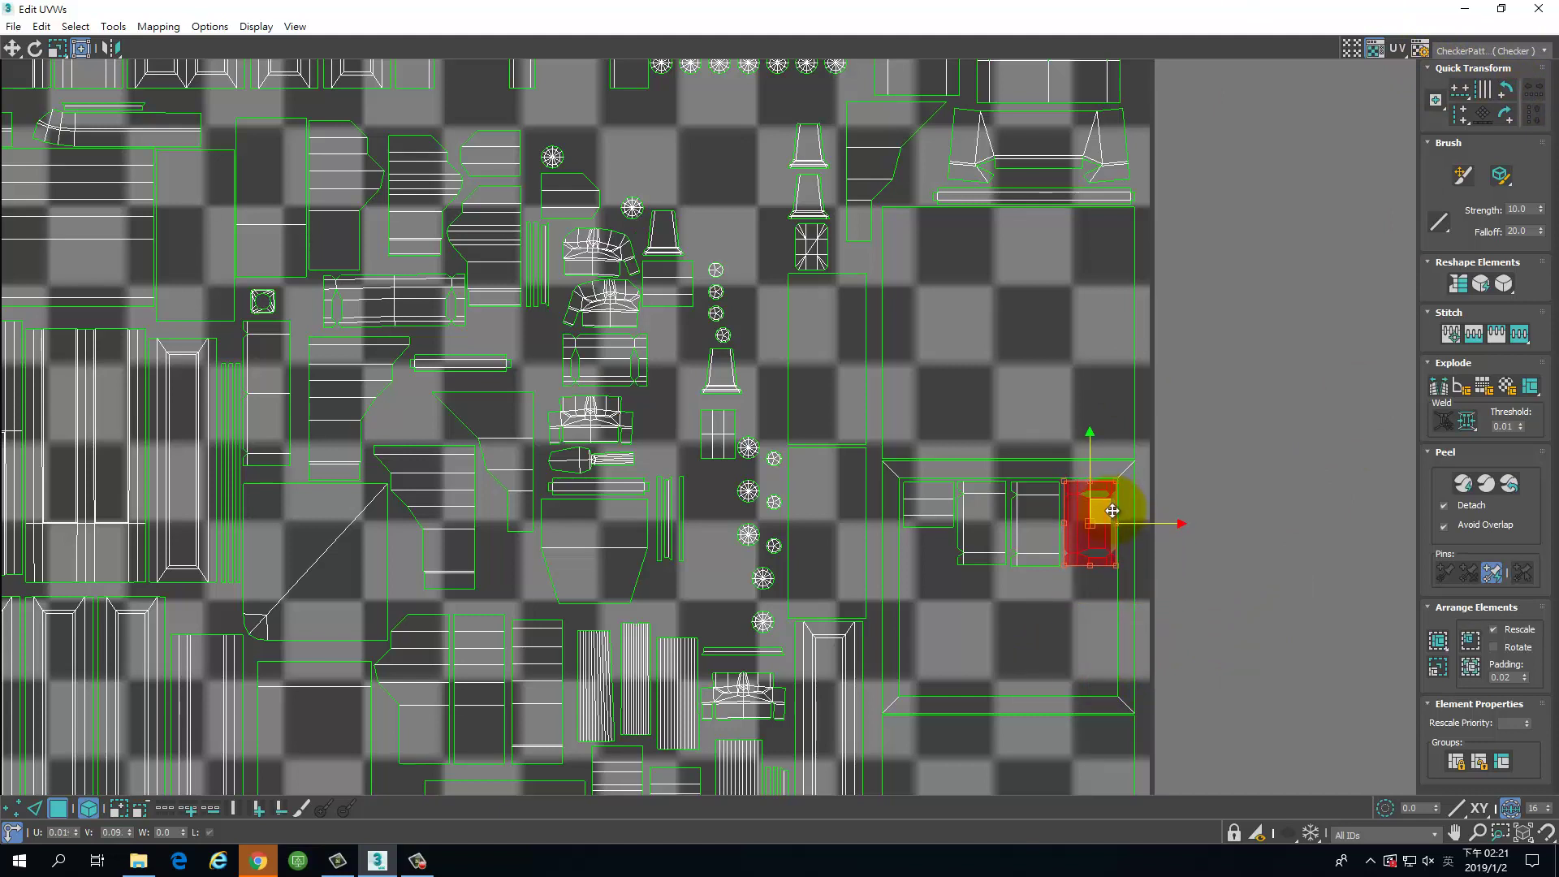
left_click_drag(1112, 510, 1112, 510)
left_click(970, 591)
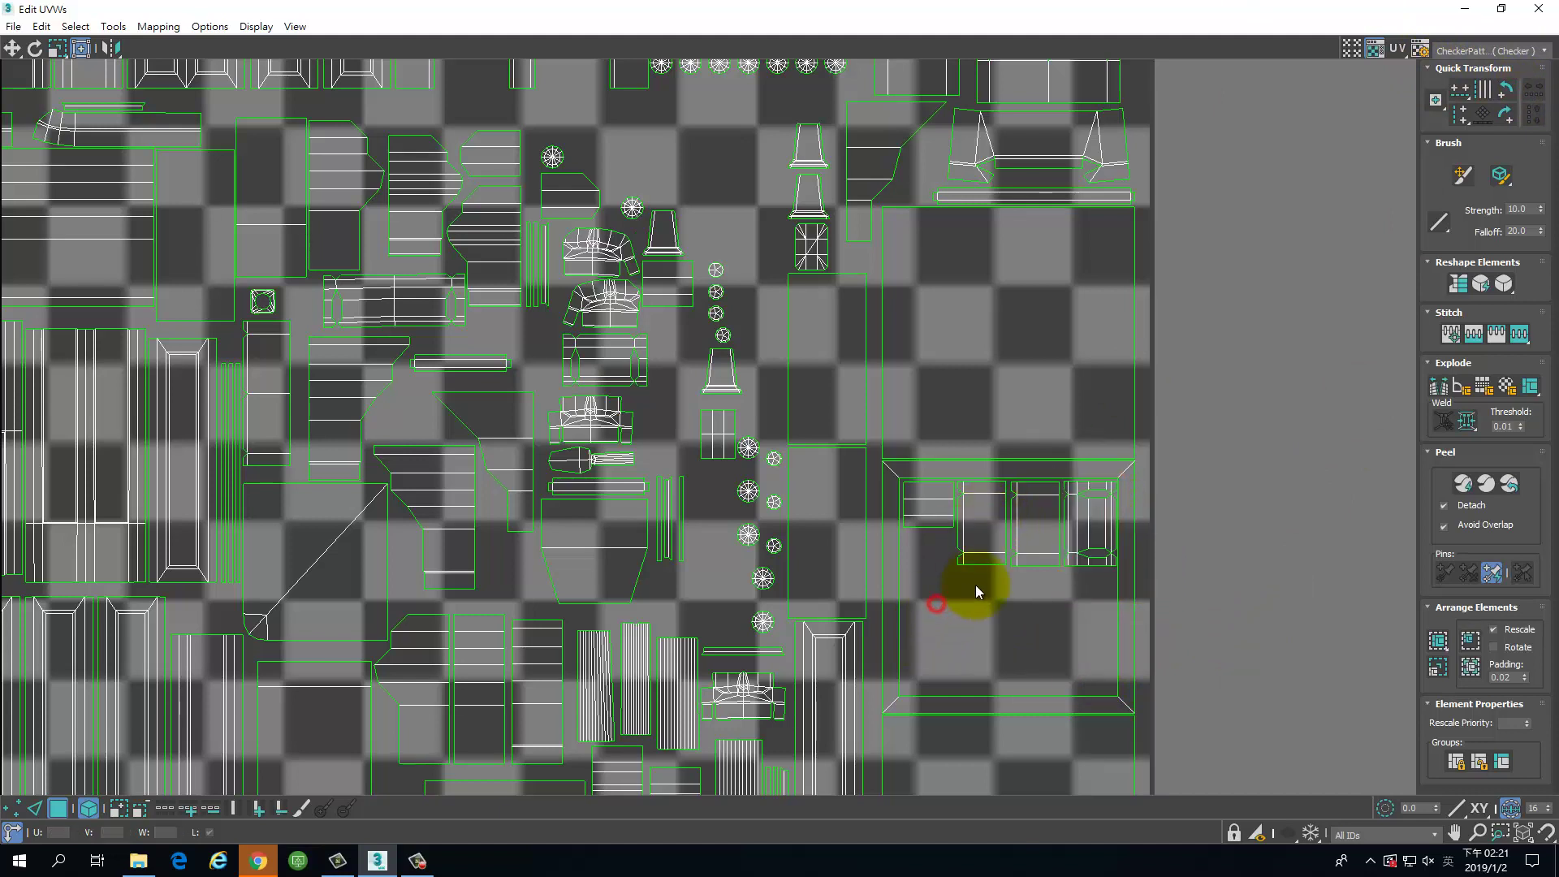
Step: Take the smallest striped shell out of the frame and group it with two similar small shells in the gap above the column pieces
left_click_drag(926, 505, 691, 596)
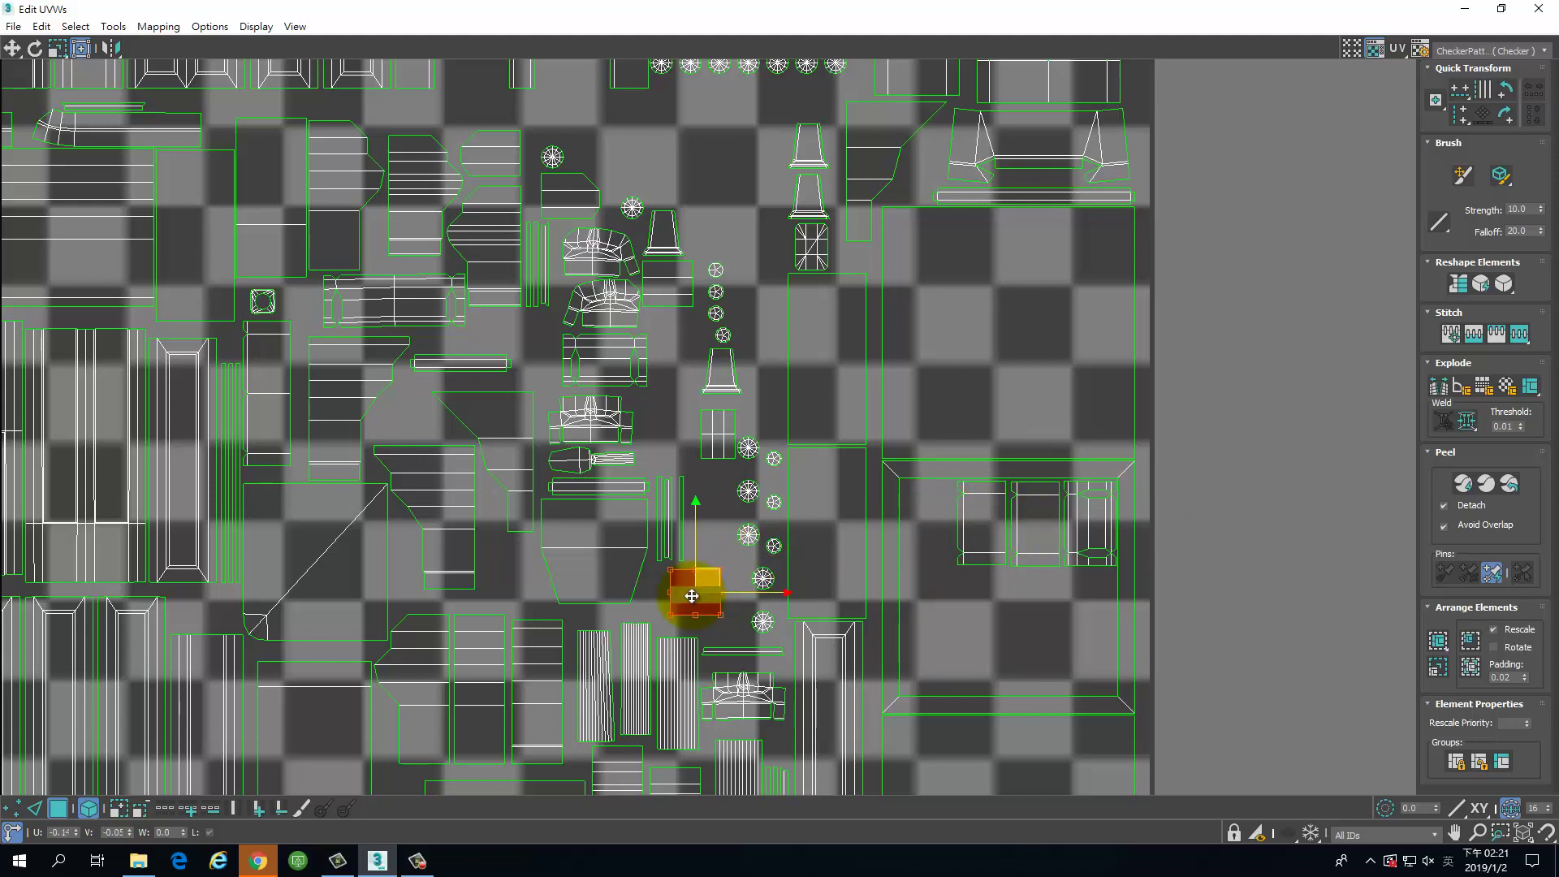
middle_click_drag(722, 289, 714, 309)
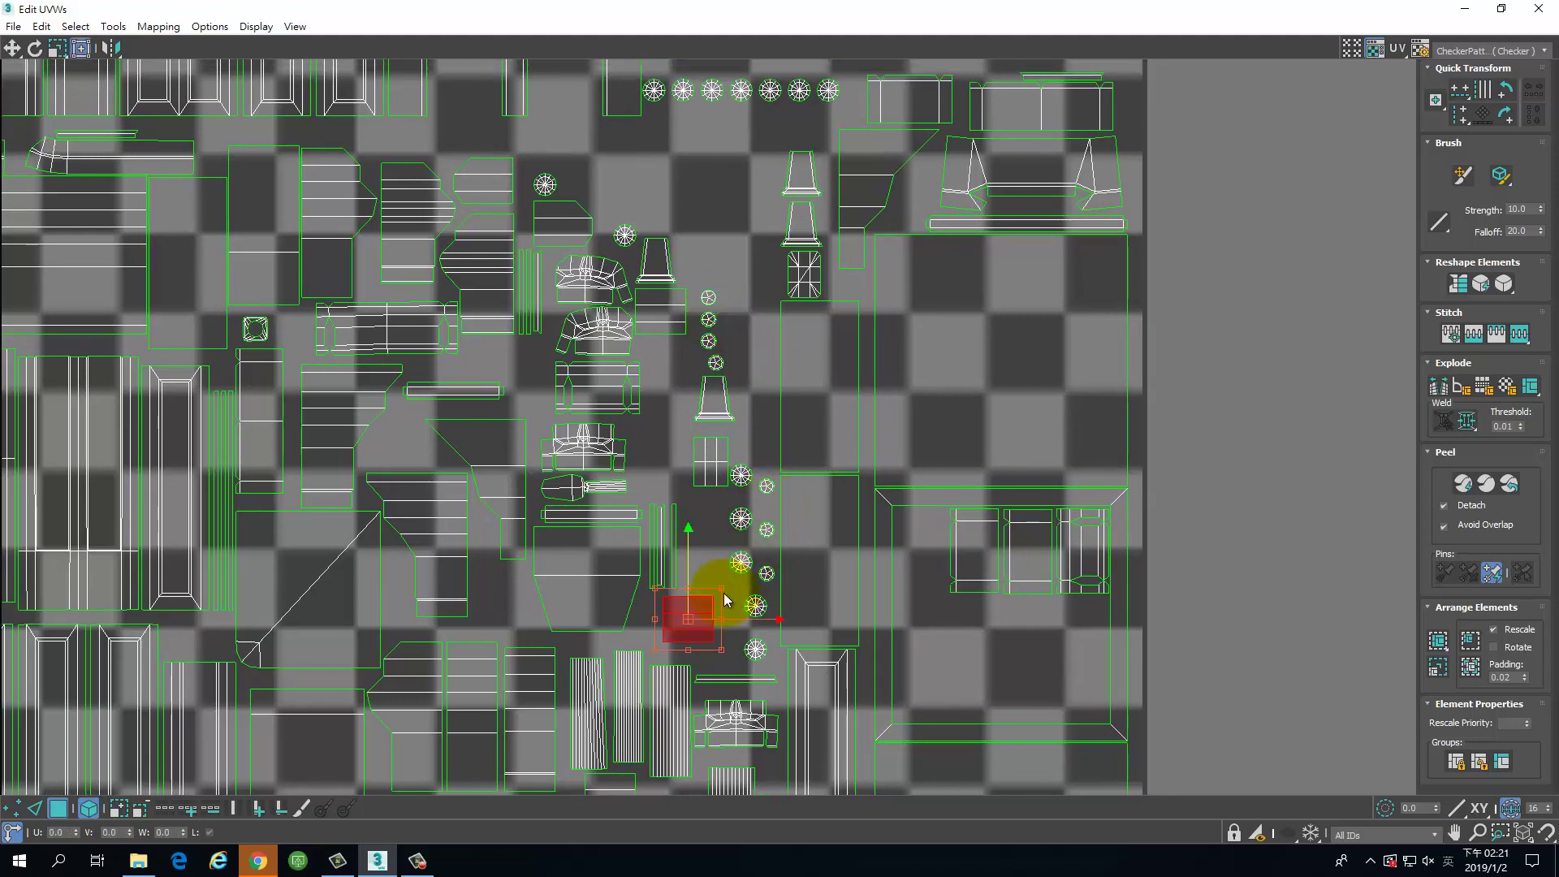
left_click_drag(668, 310, 712, 180)
left_click_drag(681, 624, 704, 237)
left_click(548, 214)
left_click_drag(548, 213, 629, 173)
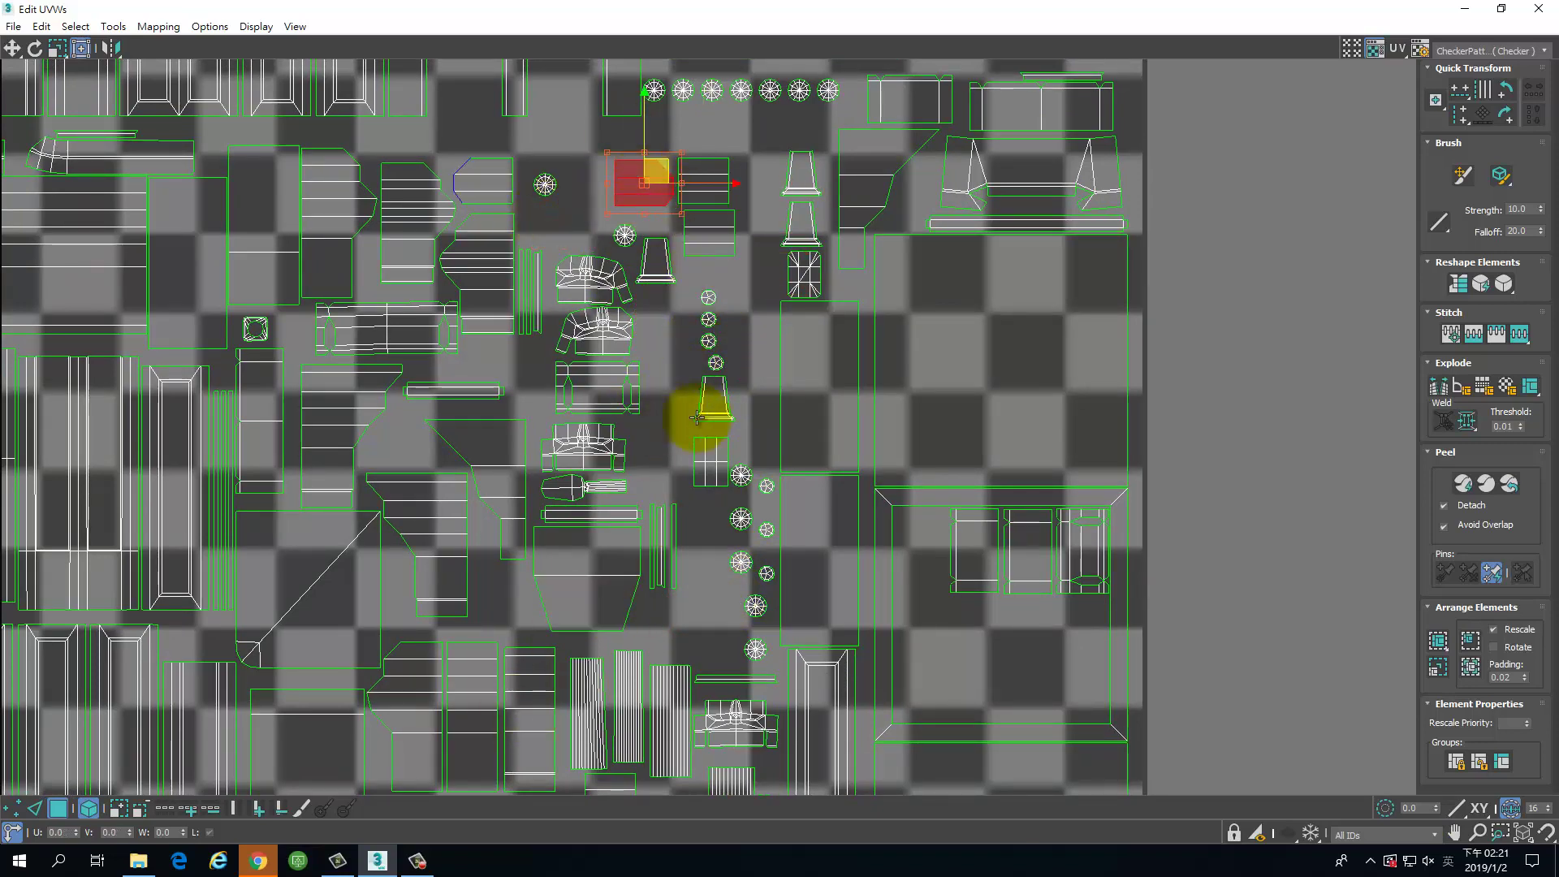
Step: Move the two rectangular shells above the large trapezoid piece into the frame shell, rotating the shorter one 90 degrees to join the row
middle_click_drag(696, 417, 569, 495)
left_click_drag(894, 182, 853, 738)
middle_click_drag(875, 685, 881, 583)
left_click_drag(886, 634, 914, 664)
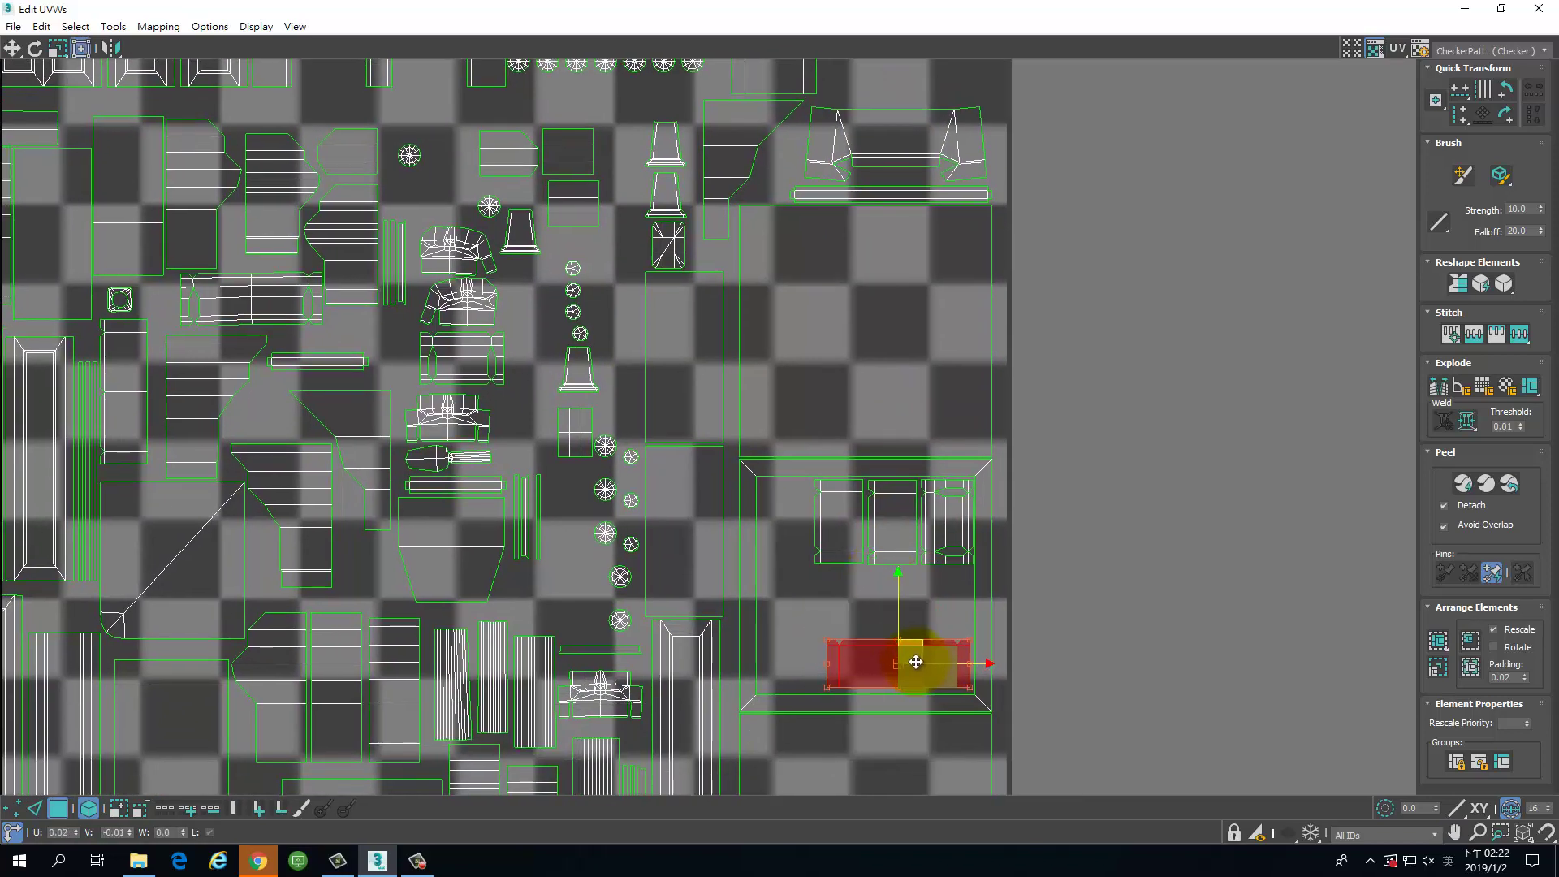
middle_click_drag(978, 357, 1037, 431)
left_click_drag(841, 151, 865, 628)
left_click(1505, 91)
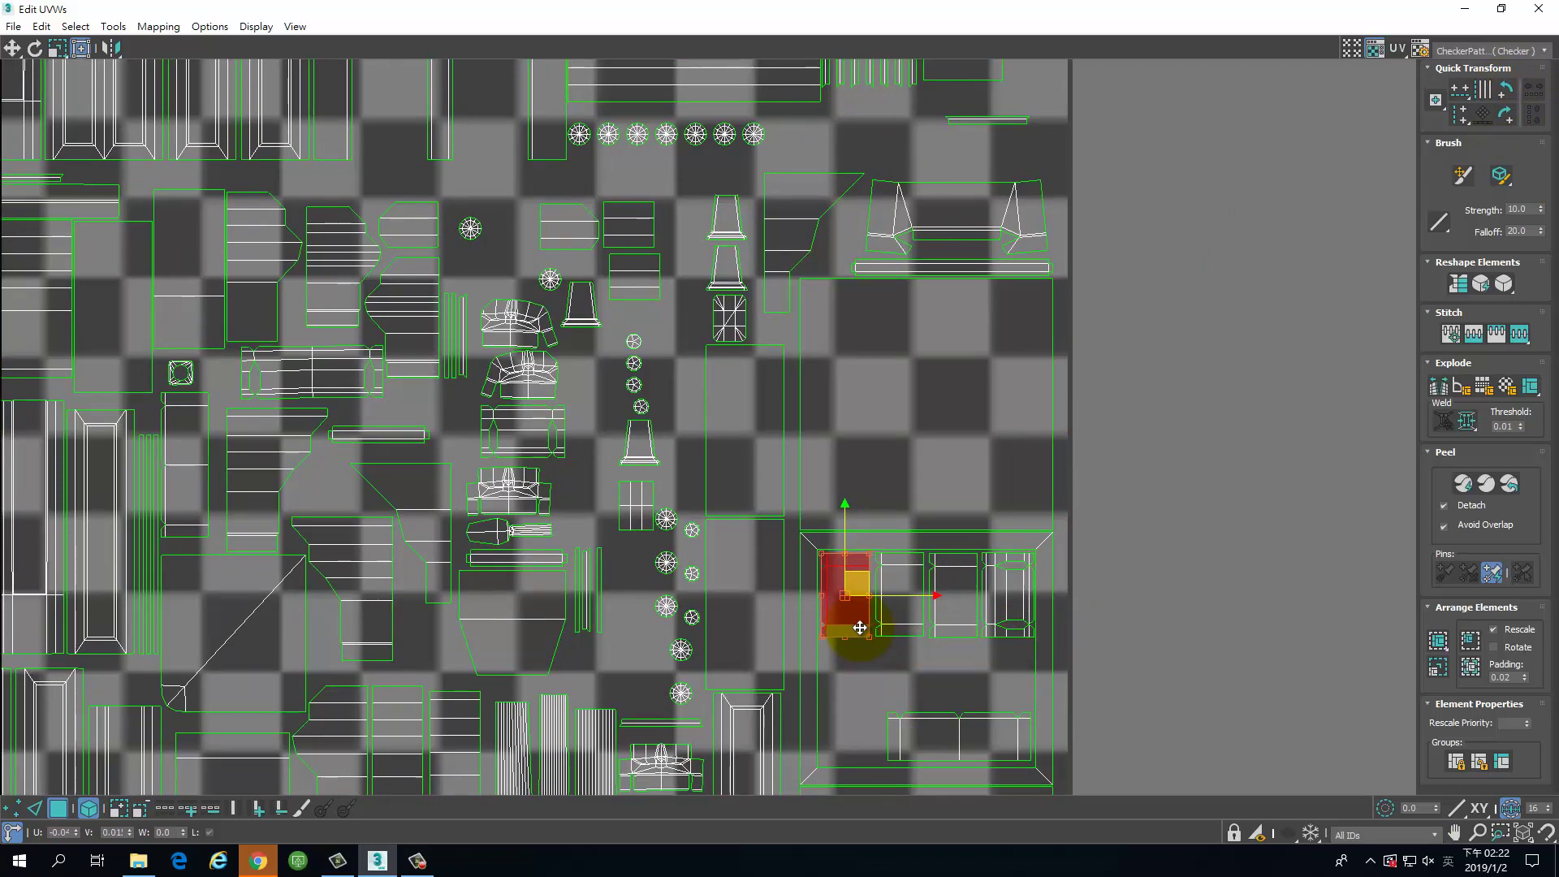
Step: Move the tall two-part rectangular shell into the open gap of the arch-shaped wall shell along the tile's upper edge
scroll(1074, 461, "down", 3)
middle_click_drag(1074, 461, 1057, 215)
middle_click_drag(1030, 377, 1043, 437)
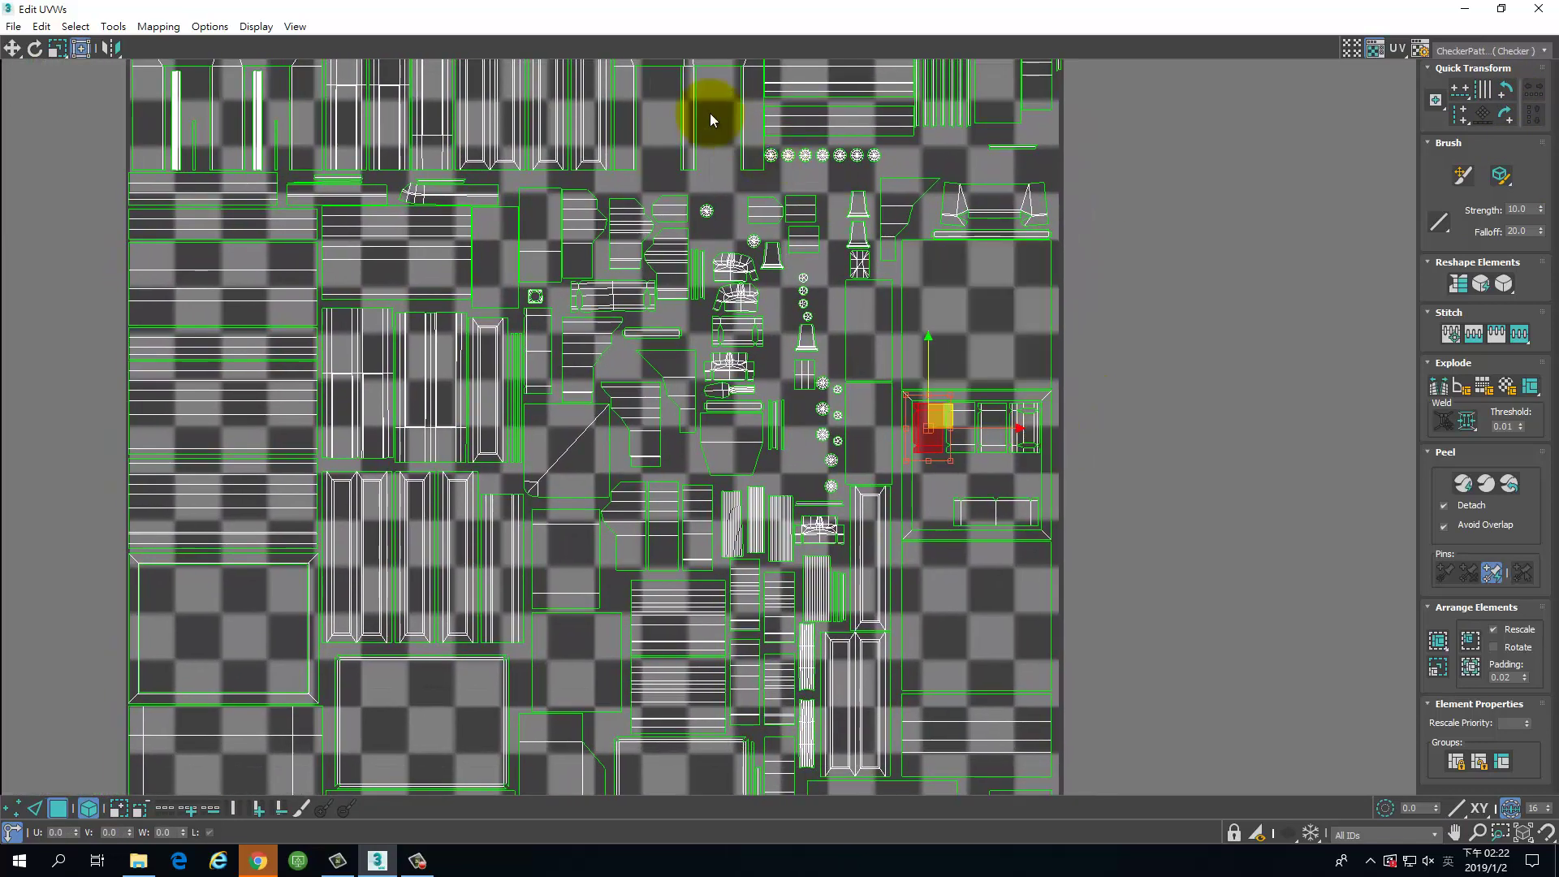
middle_click_drag(709, 114, 731, 251)
scroll(731, 251, "up", 2)
left_click(522, 402)
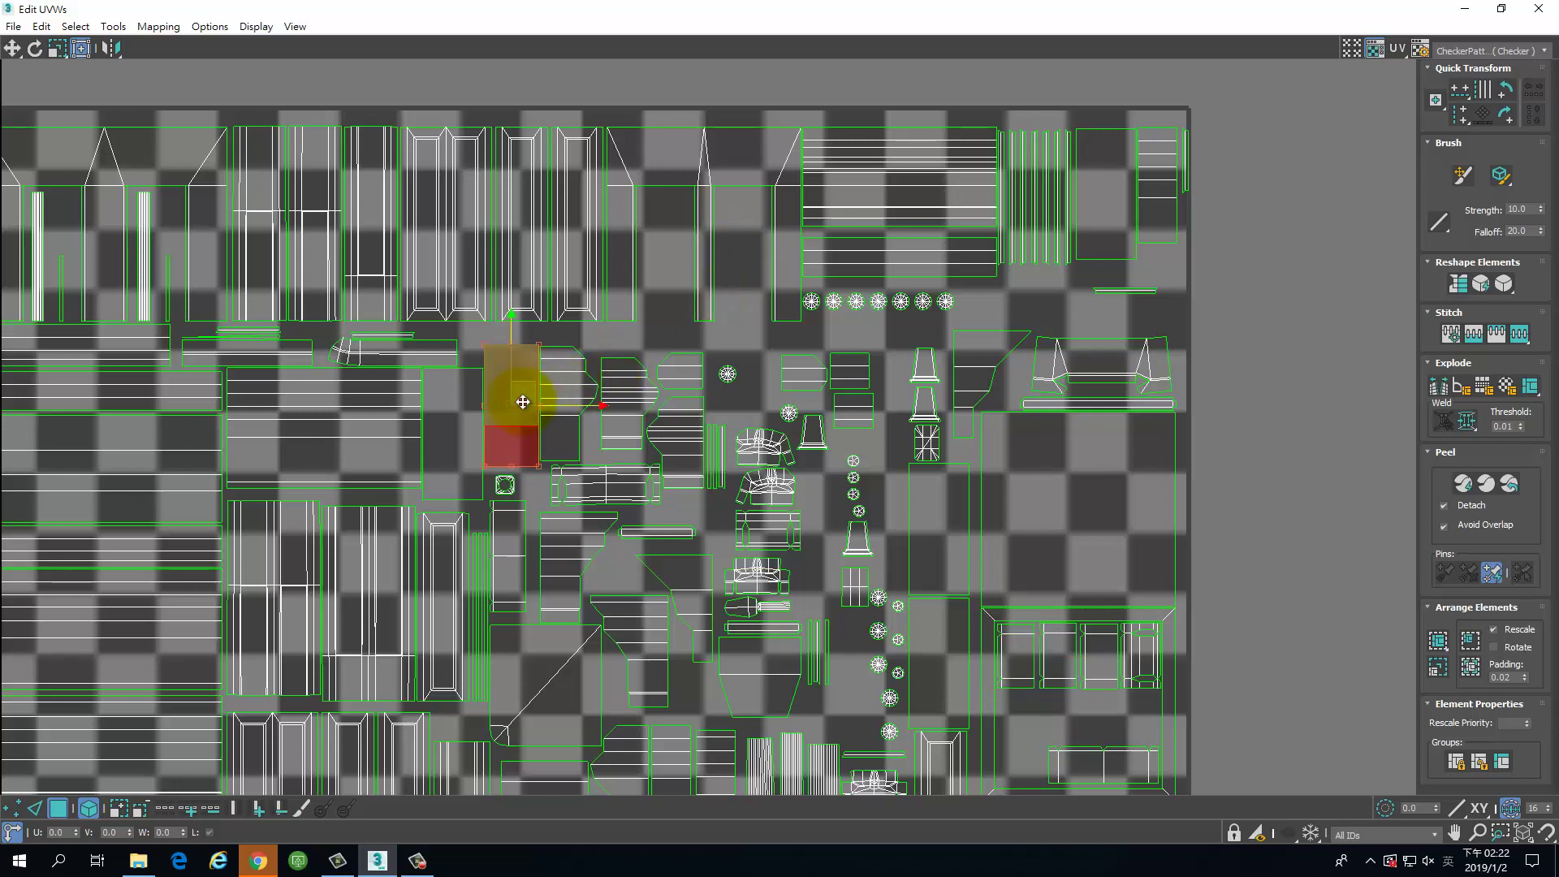
left_click_drag(522, 402, 681, 258)
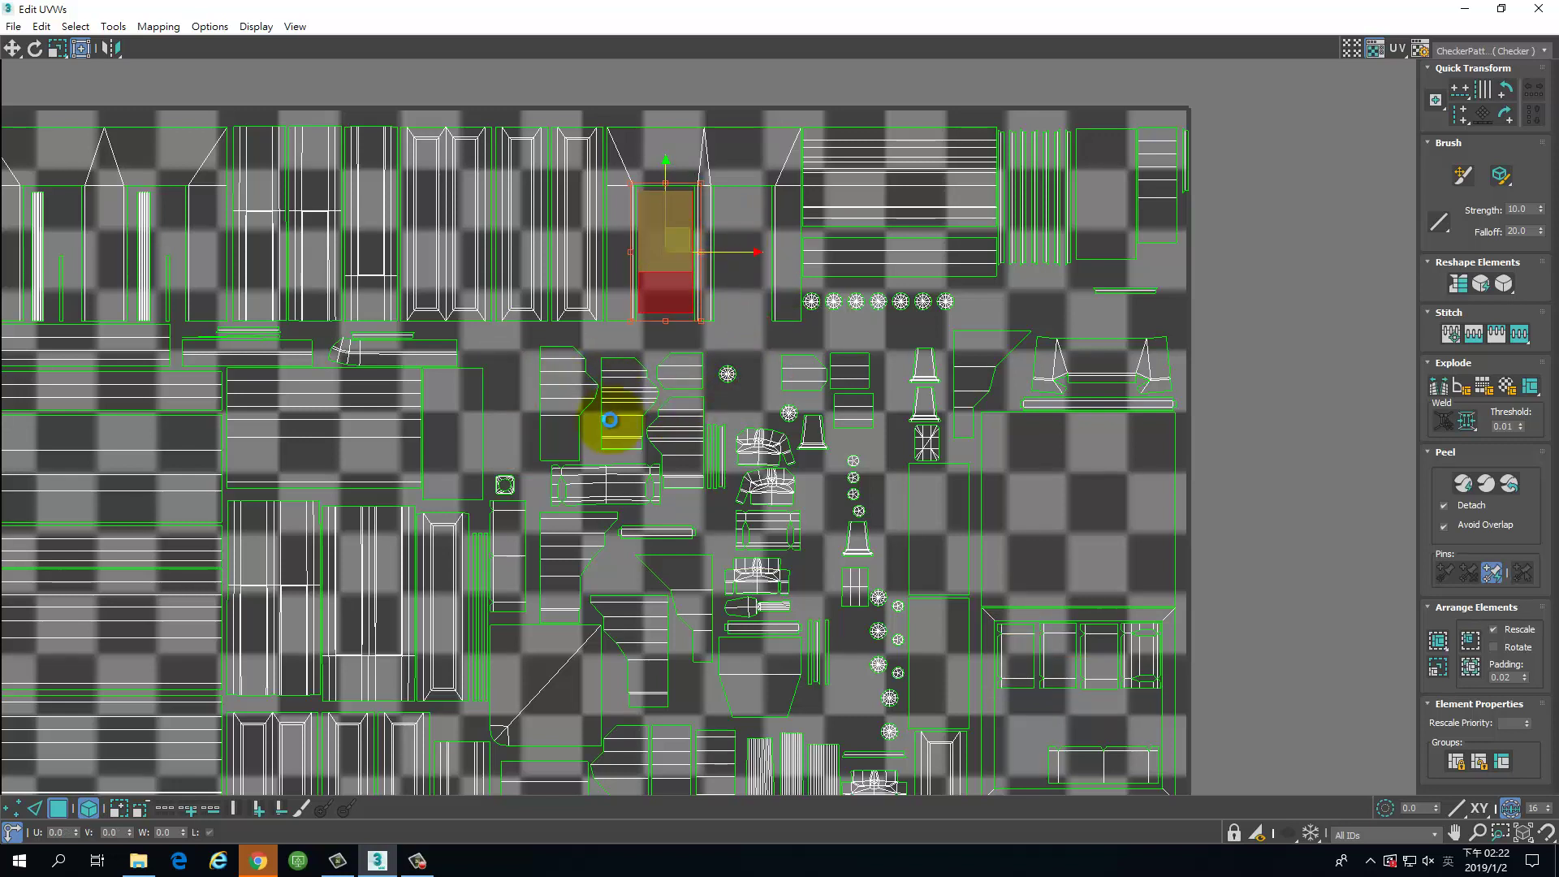
Step: Move the two narrow striped shells near the tile's lower edge side by side into the frame shell on the tile's left edge
middle_click_drag(446, 452, 790, 229)
scroll(880, 407, "down", 1)
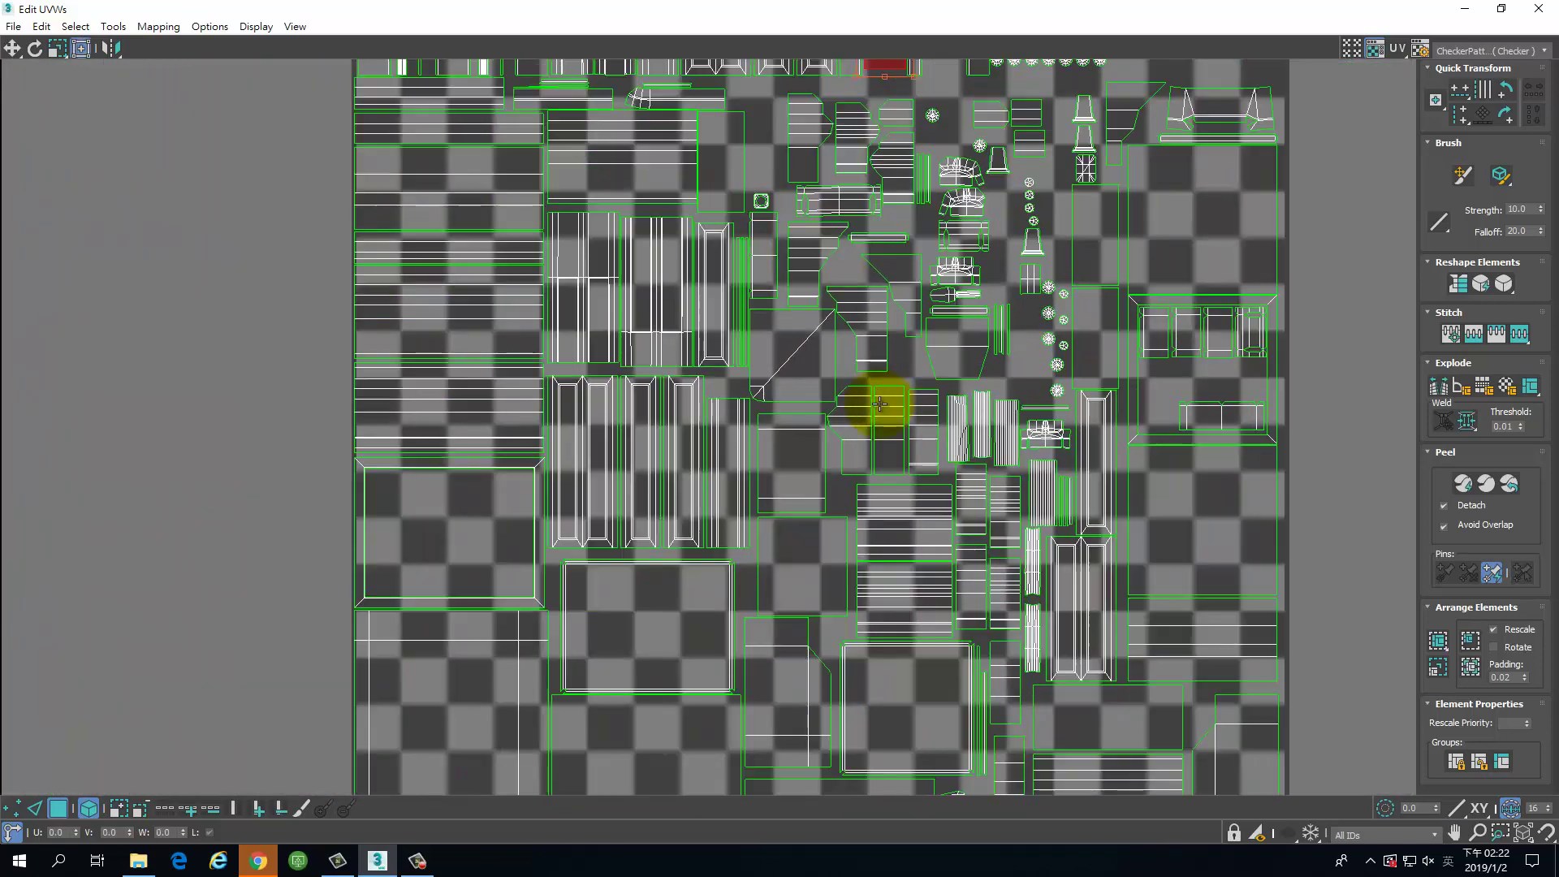
scroll(856, 349, "down", 1)
middle_click_drag(856, 349, 689, 218)
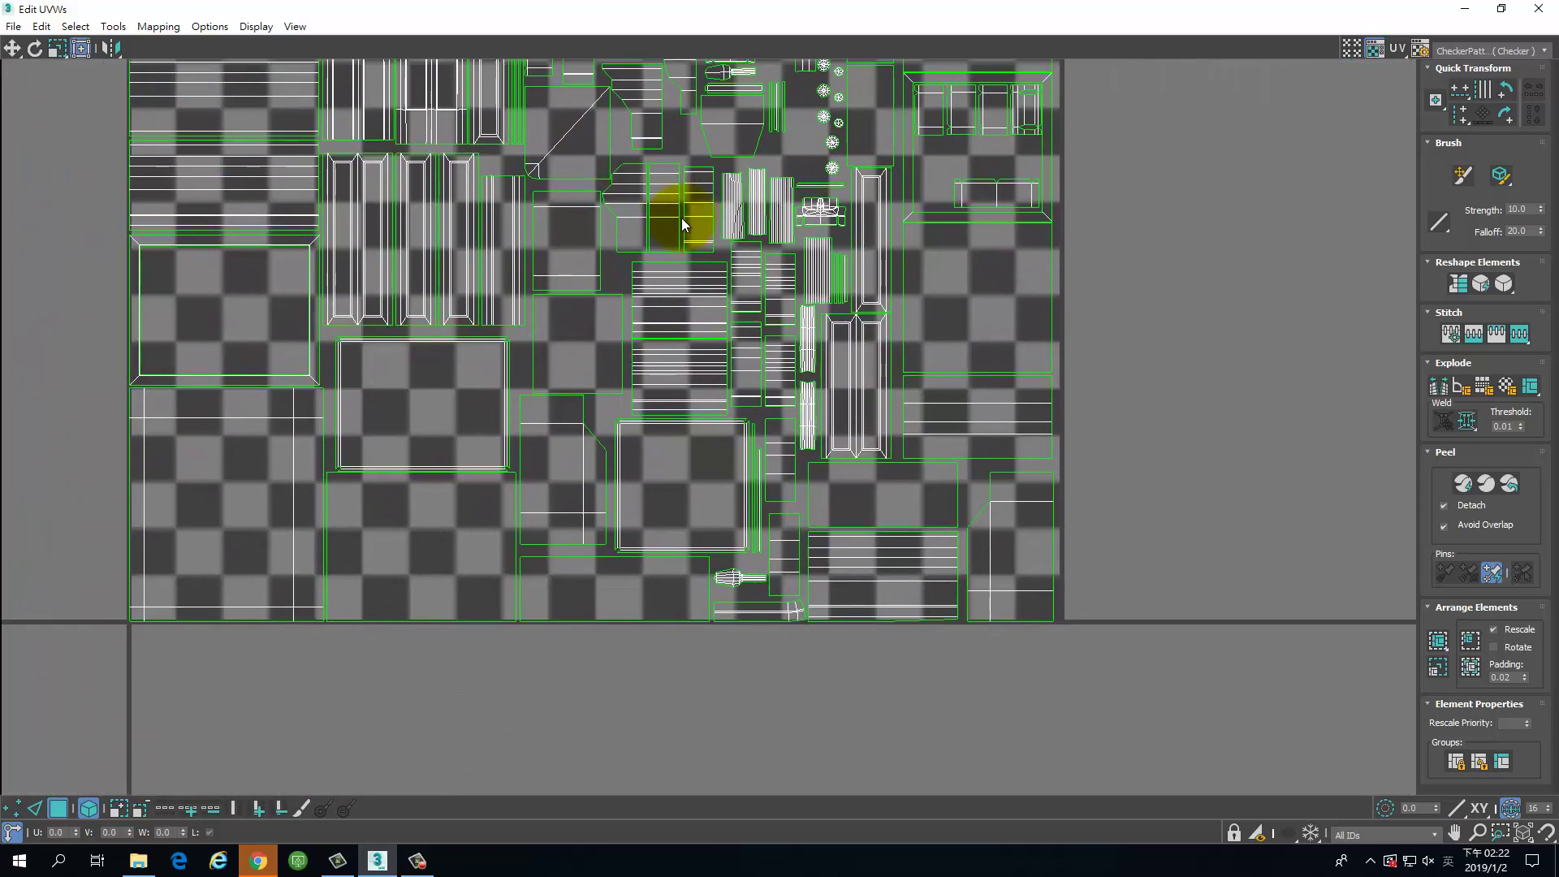
left_click(777, 467)
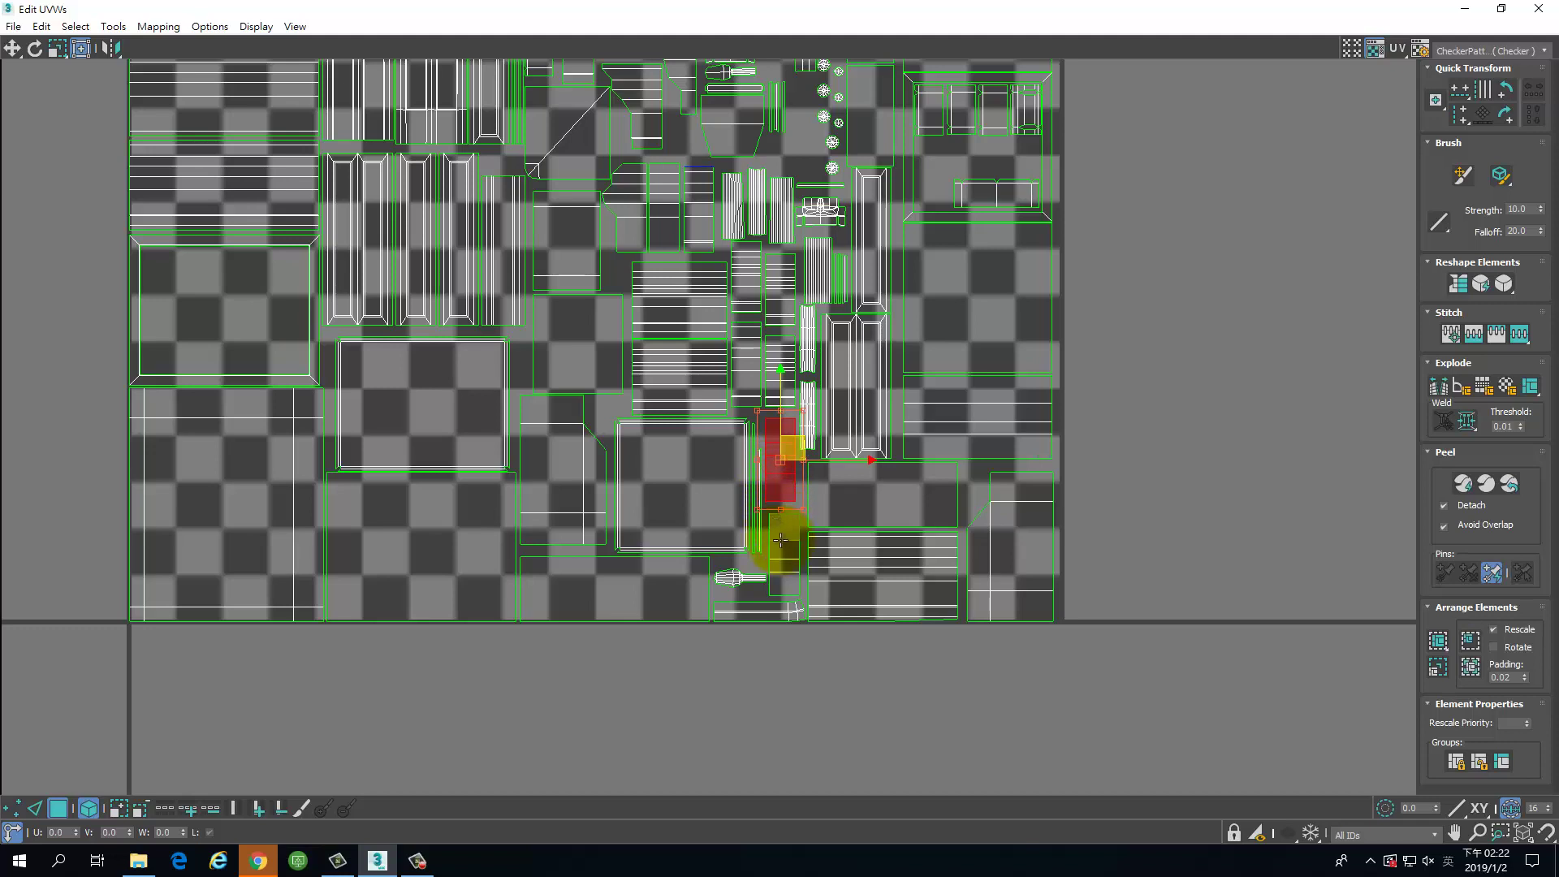
left_click_drag(781, 540, 394, 778)
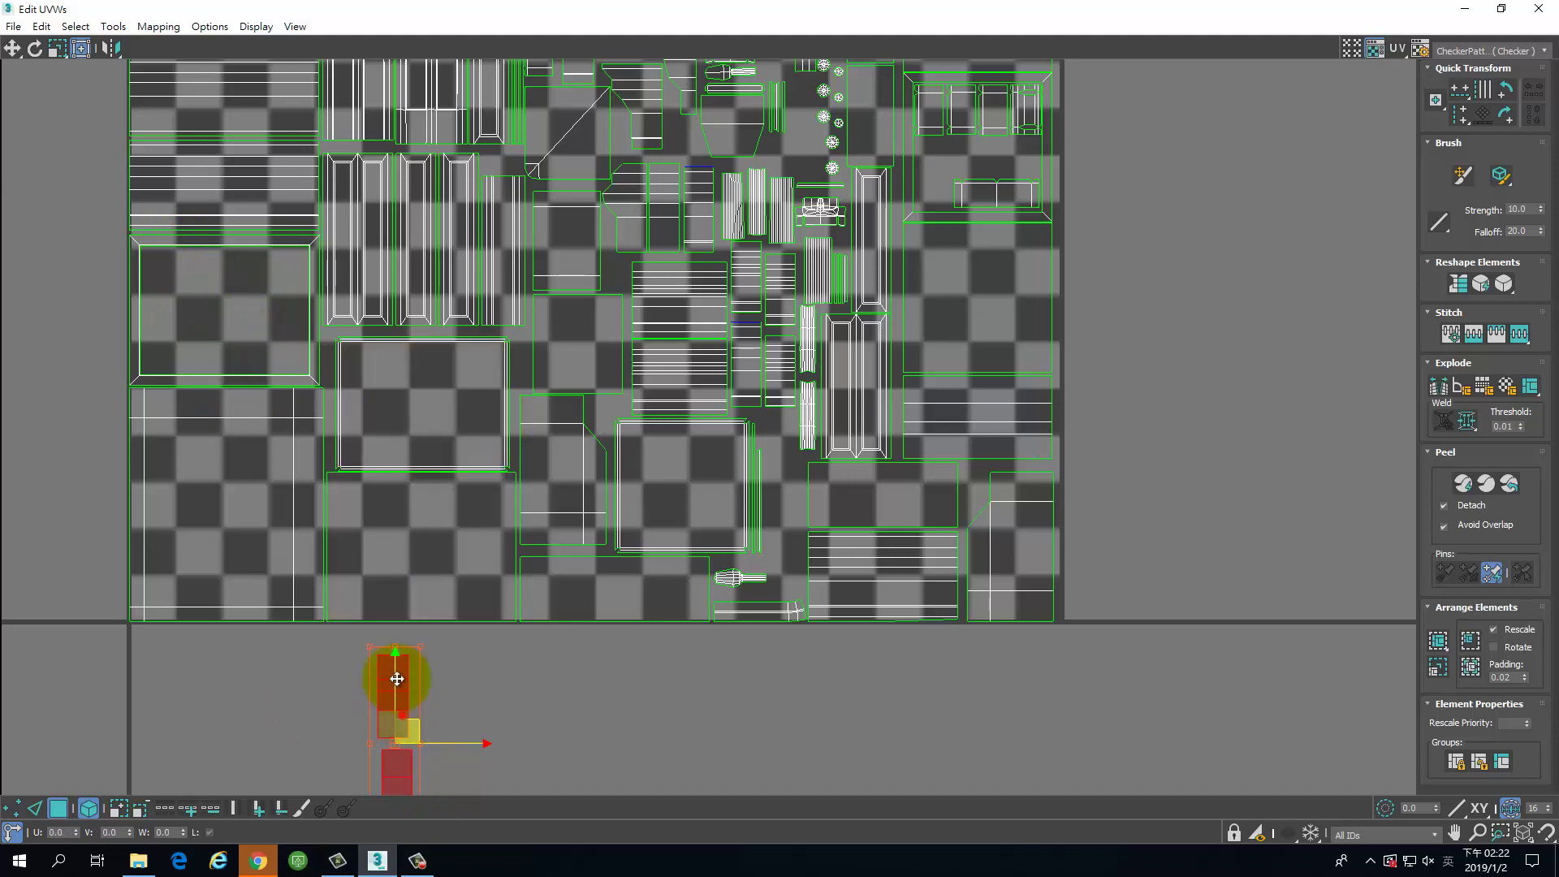
left_click_drag(404, 719, 232, 302)
left_click(60, 308)
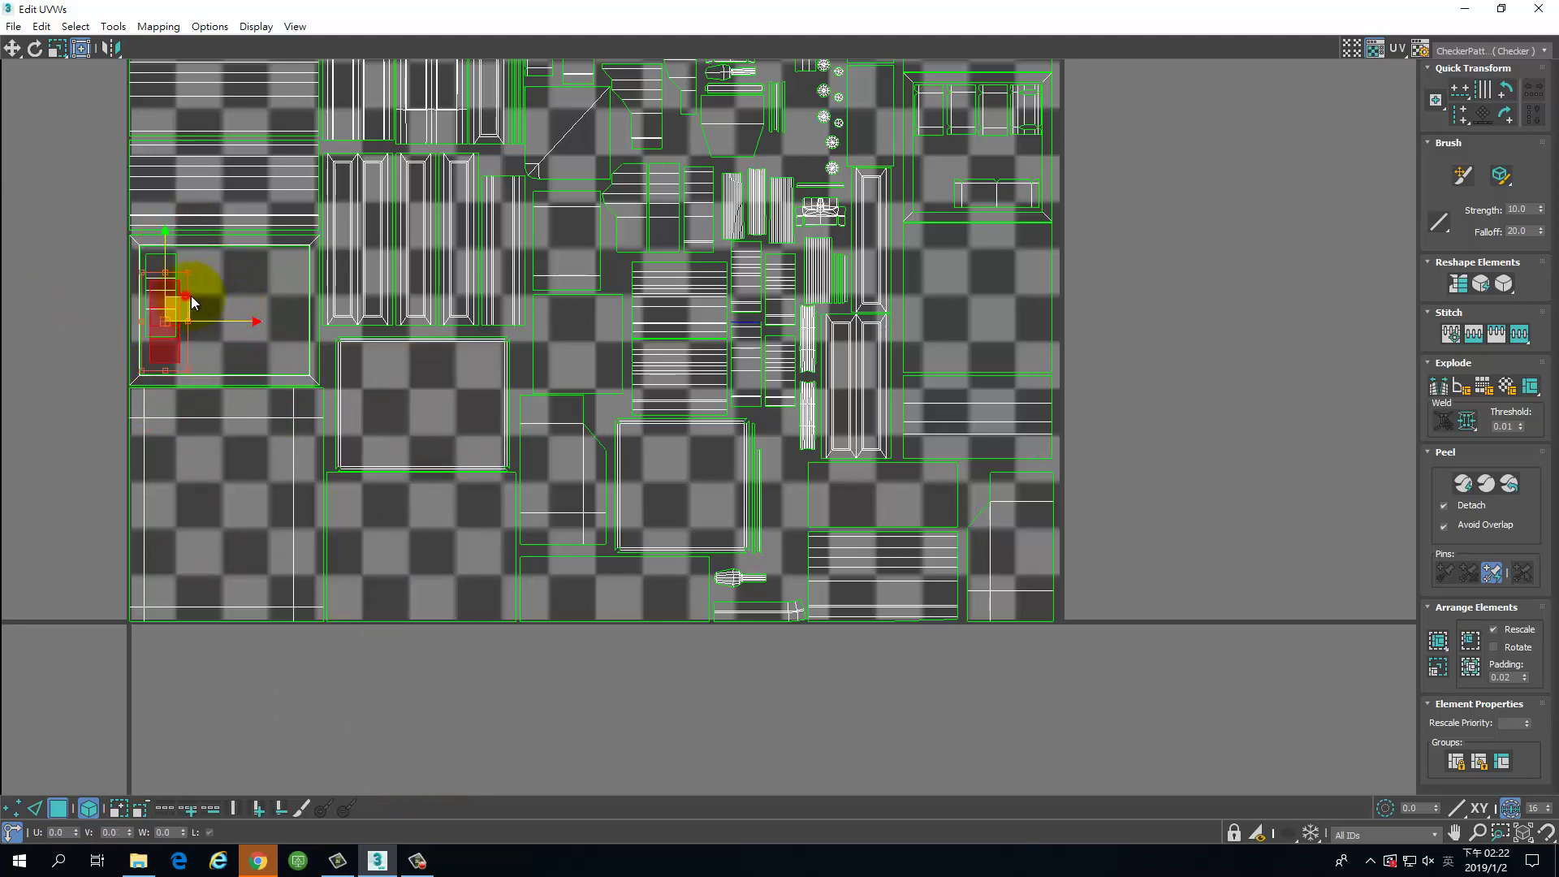
left_click_drag(172, 351, 224, 290)
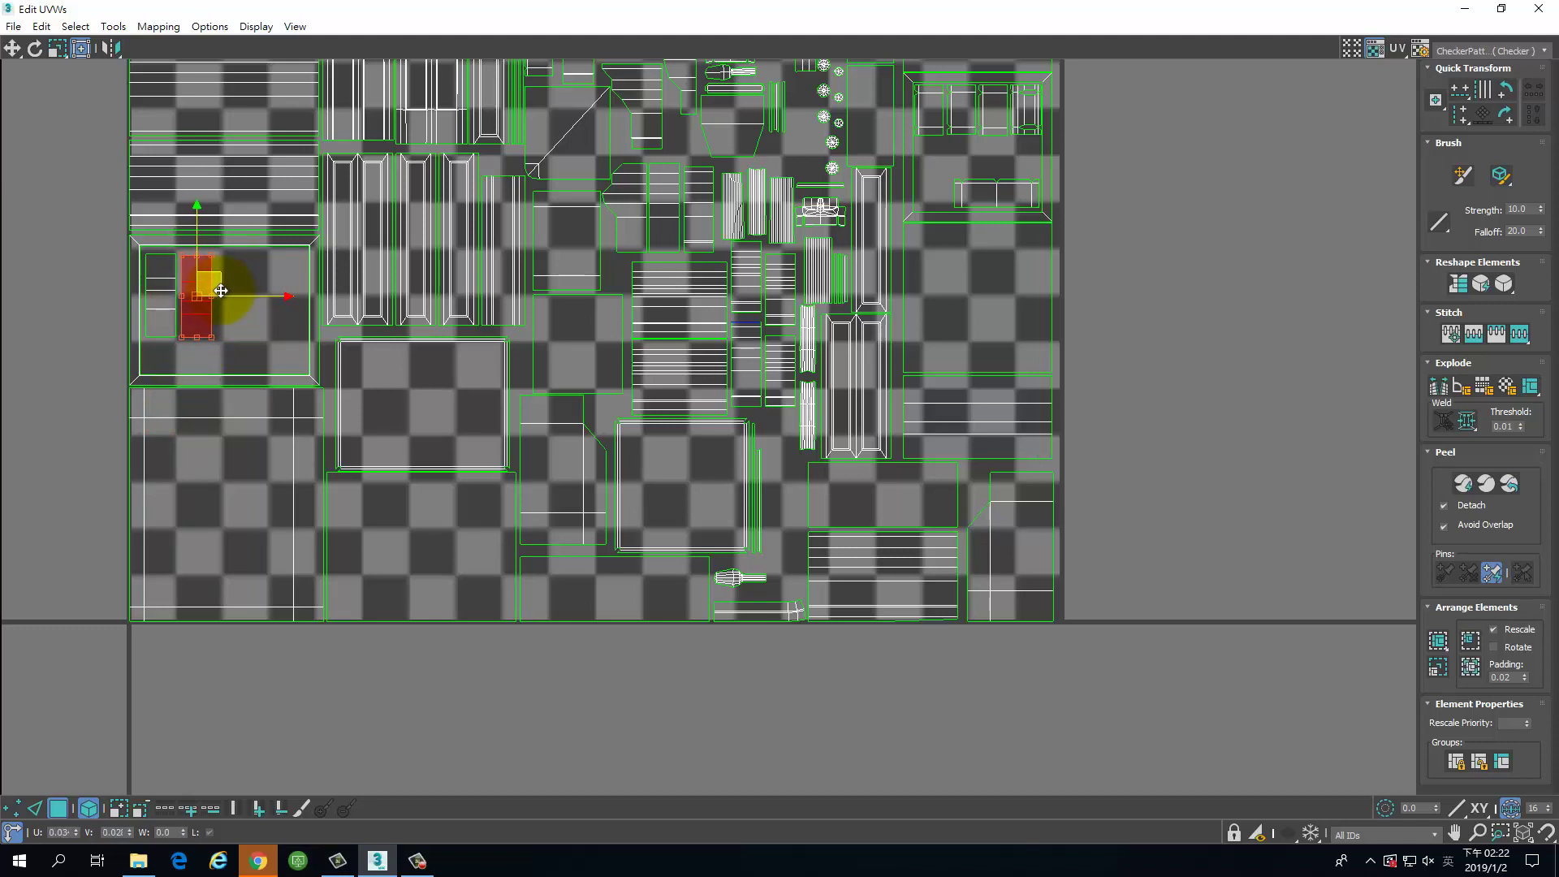
Step: Place the plain tall rectangular shell beside the two narrow striped shells inside the left frame shell
middle_click_drag(452, 313, 532, 467)
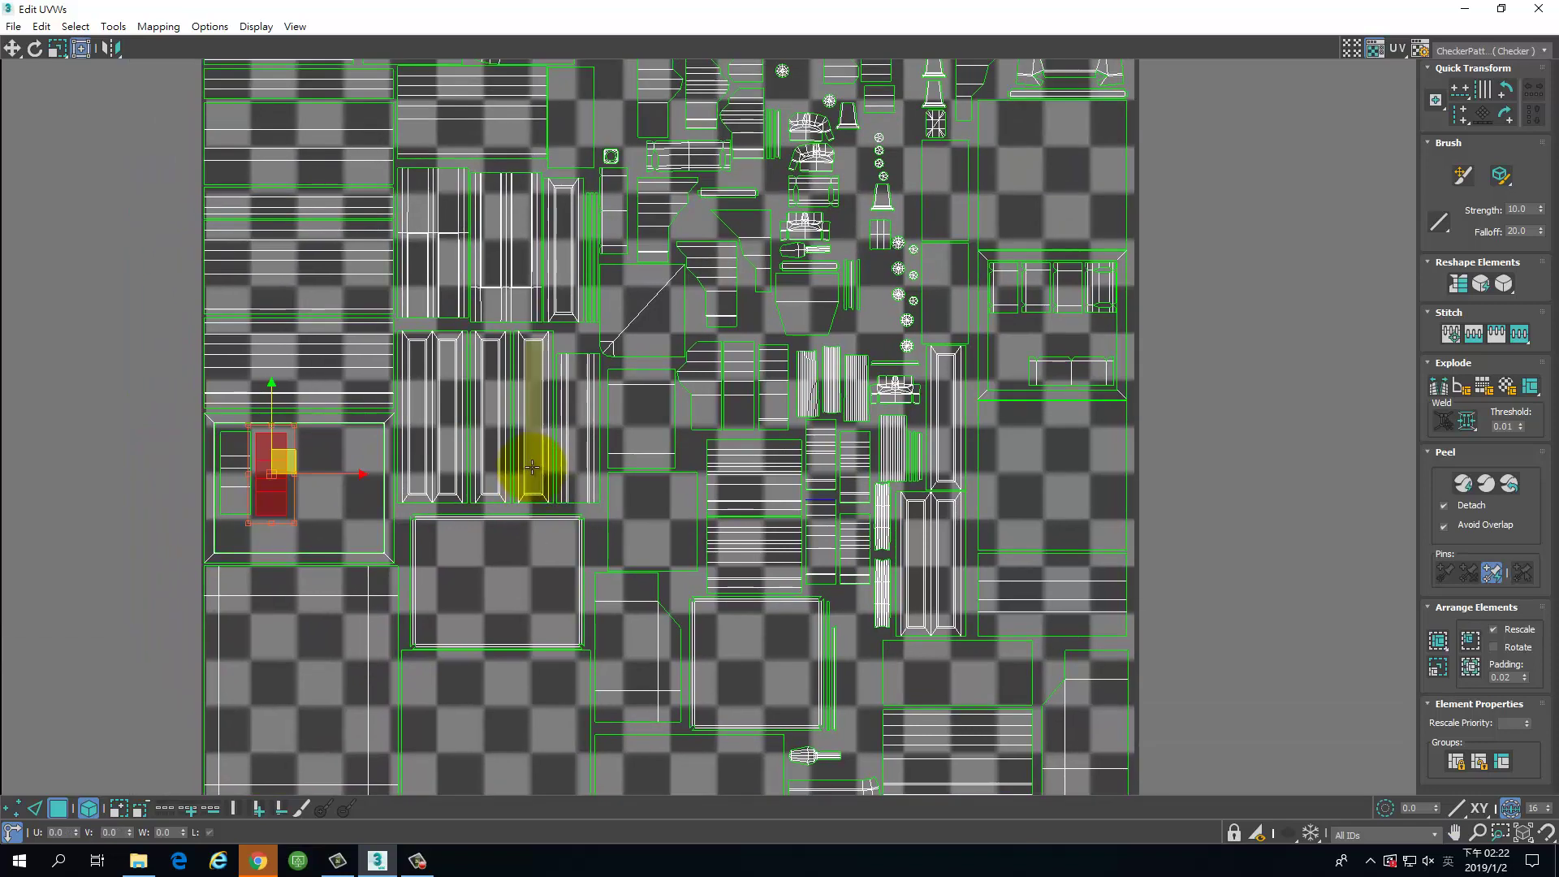
middle_click_drag(655, 306, 622, 533)
left_click_drag(531, 348, 286, 721)
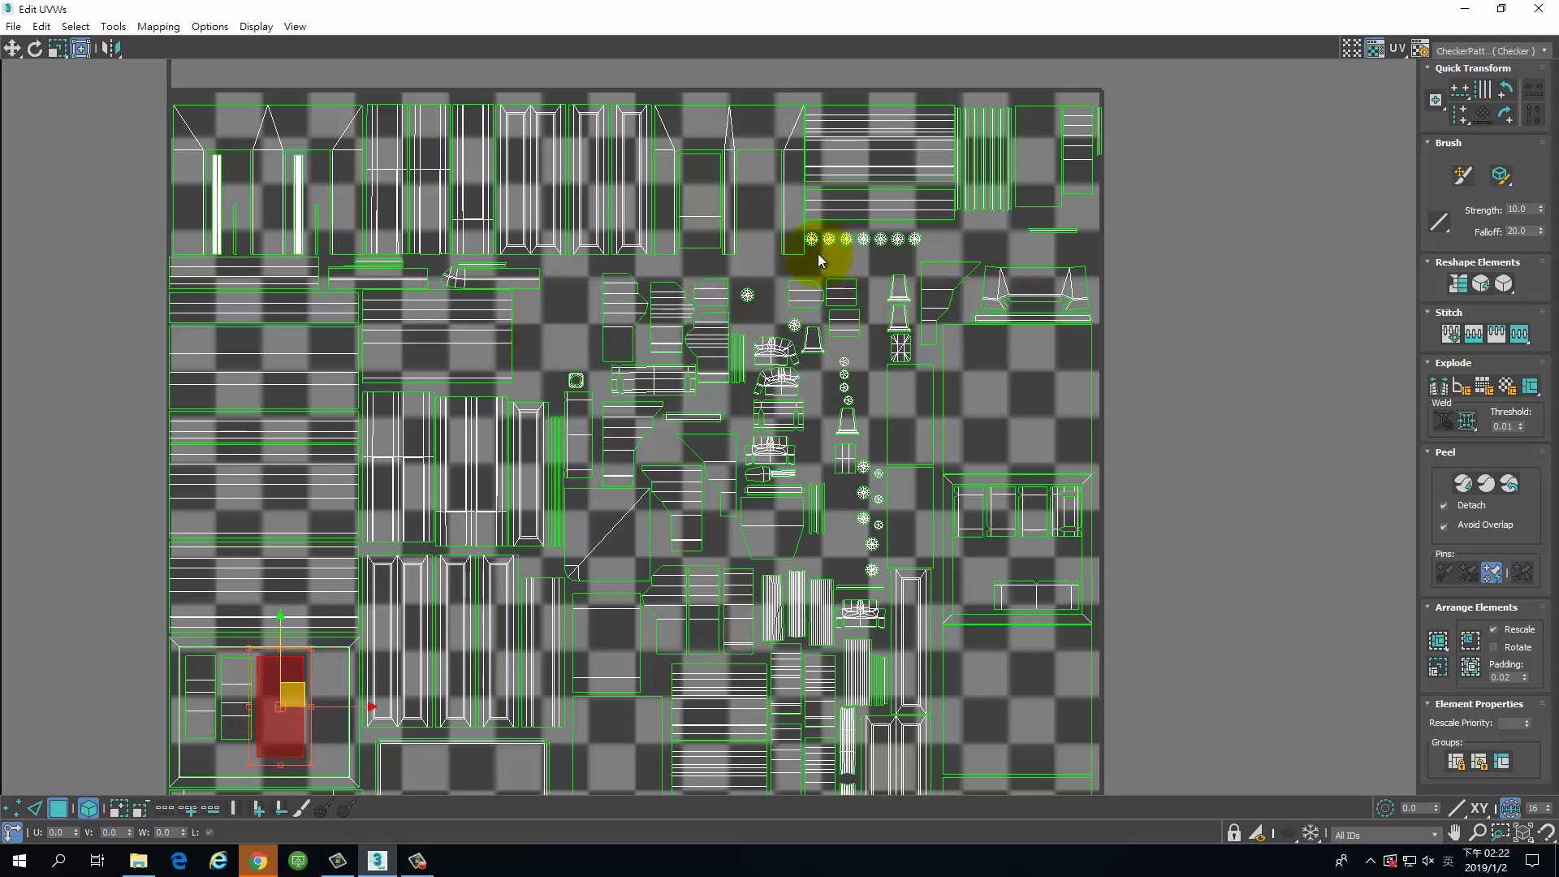
Step: Gather all the small round UV shells into one cluster outside the tile's right edge
left_click_drag(818, 253, 1148, 255)
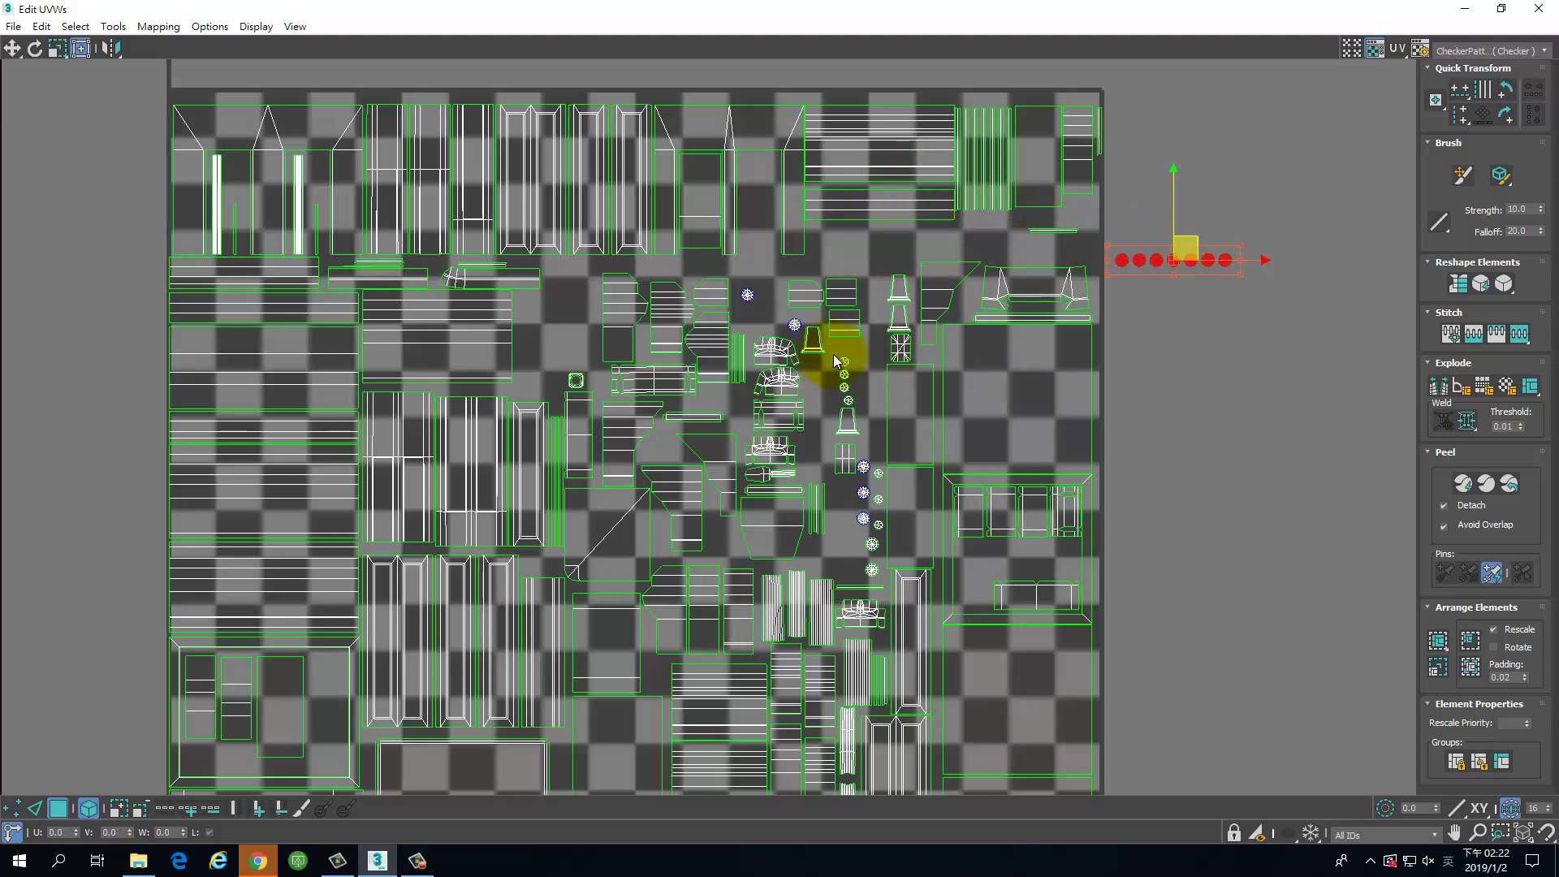
left_click_drag(835, 356, 1120, 310)
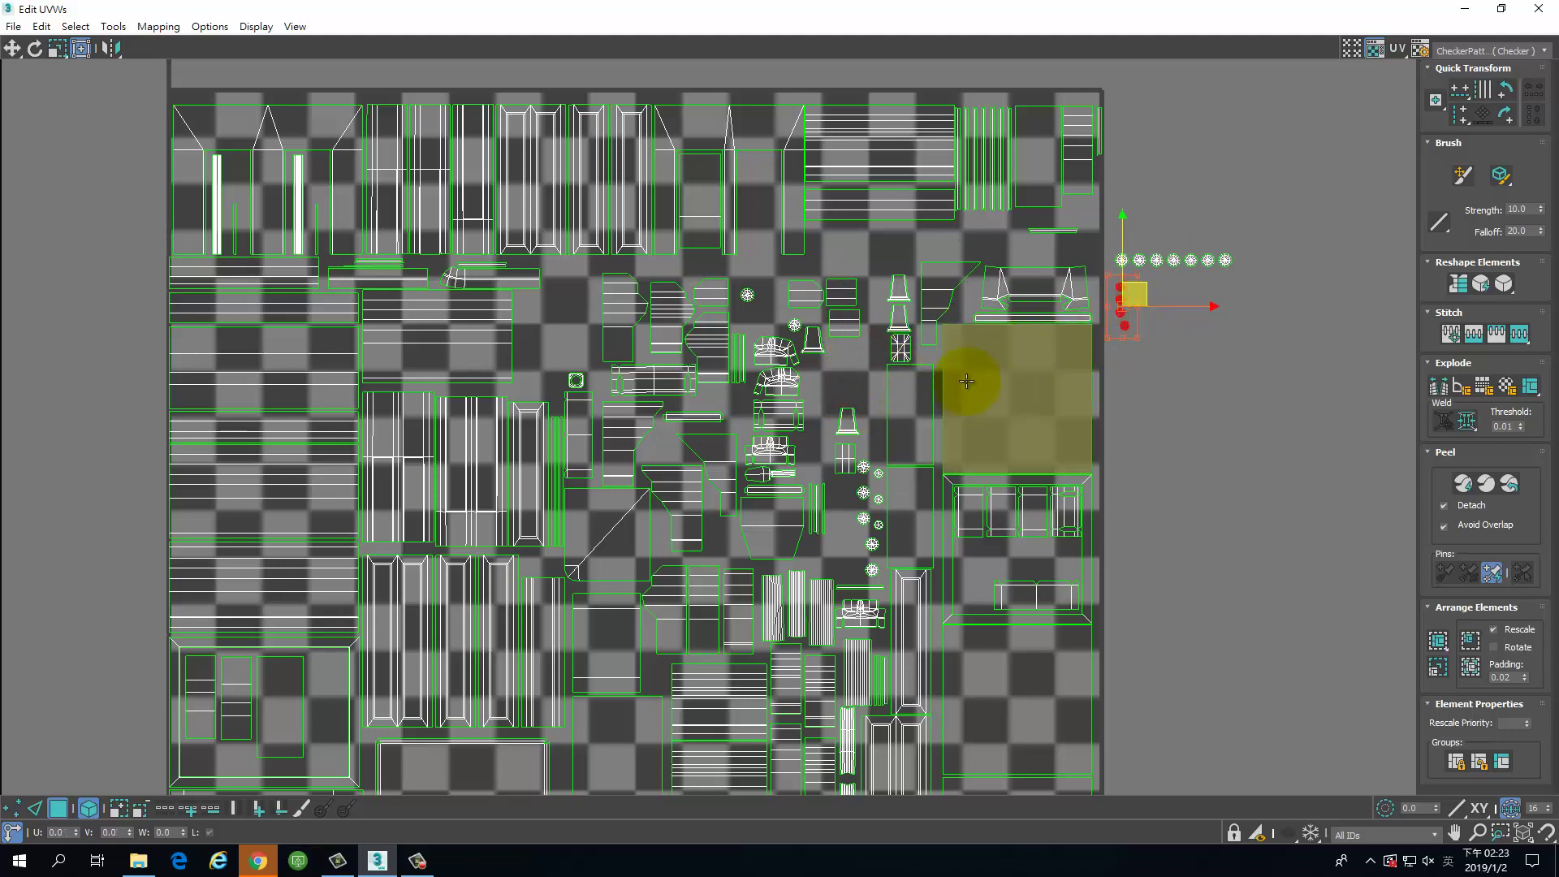
left_click_drag(868, 449, 1176, 323)
left_click_drag(759, 298, 1214, 299)
left_click_drag(795, 318, 1211, 325)
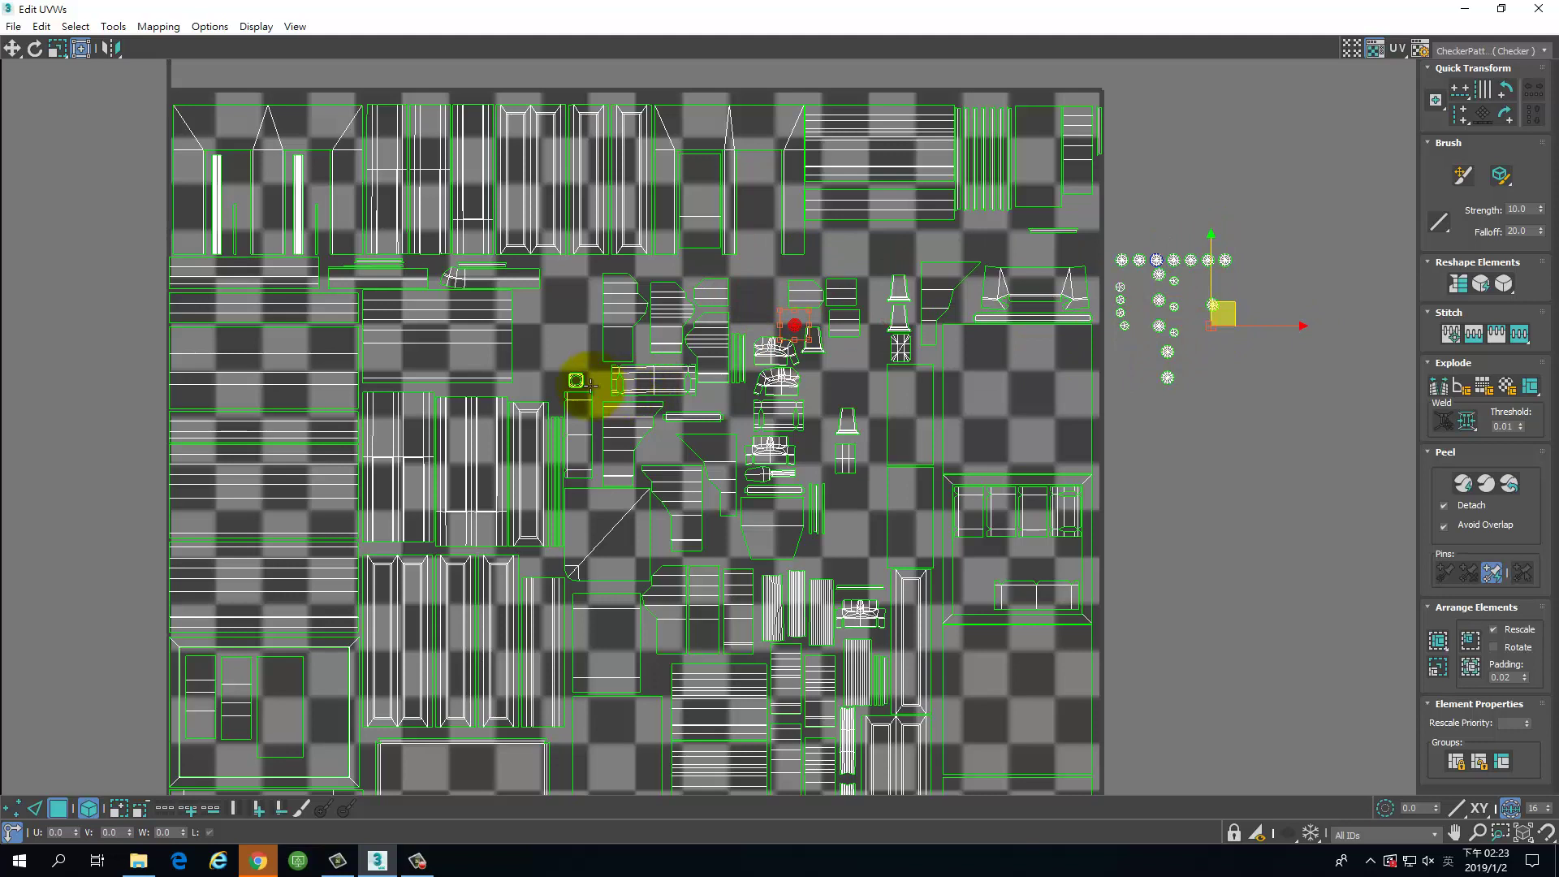
left_click_drag(798, 325, 1211, 333)
left_click_drag(1239, 402, 1108, 229)
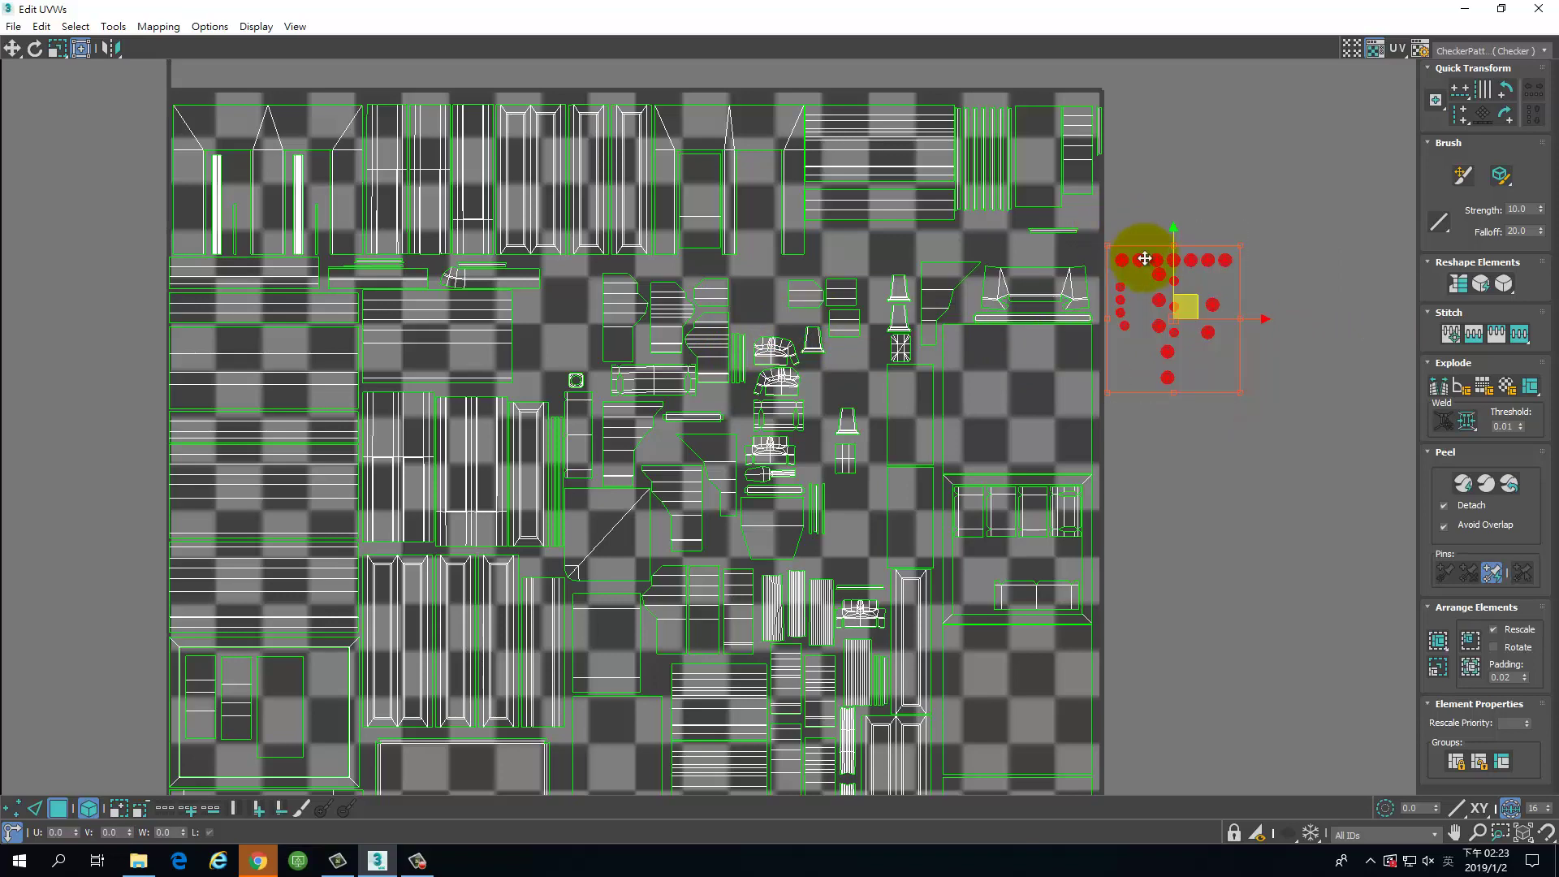
left_click(1020, 435)
scroll(890, 391, "down", 2)
middle_click_drag(889, 390, 693, 467)
scroll(787, 287, "up", 1)
scroll(693, 468, "up", 2)
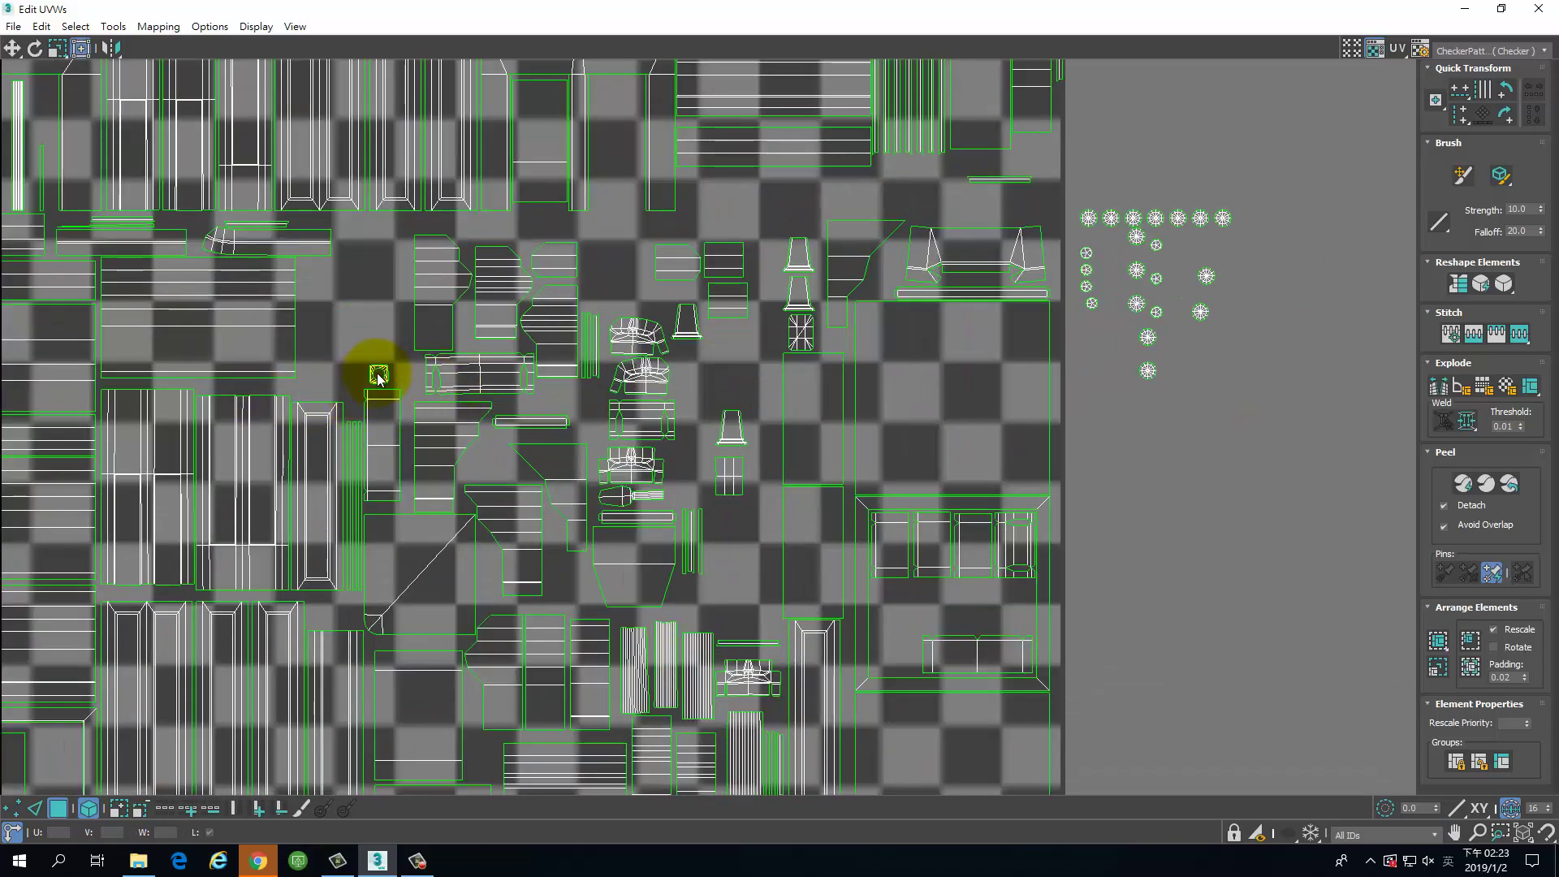
Step: Gather the small square shell and the two loose tapered shells around the pair of stacked tapered shells
left_click_drag(380, 373, 809, 216)
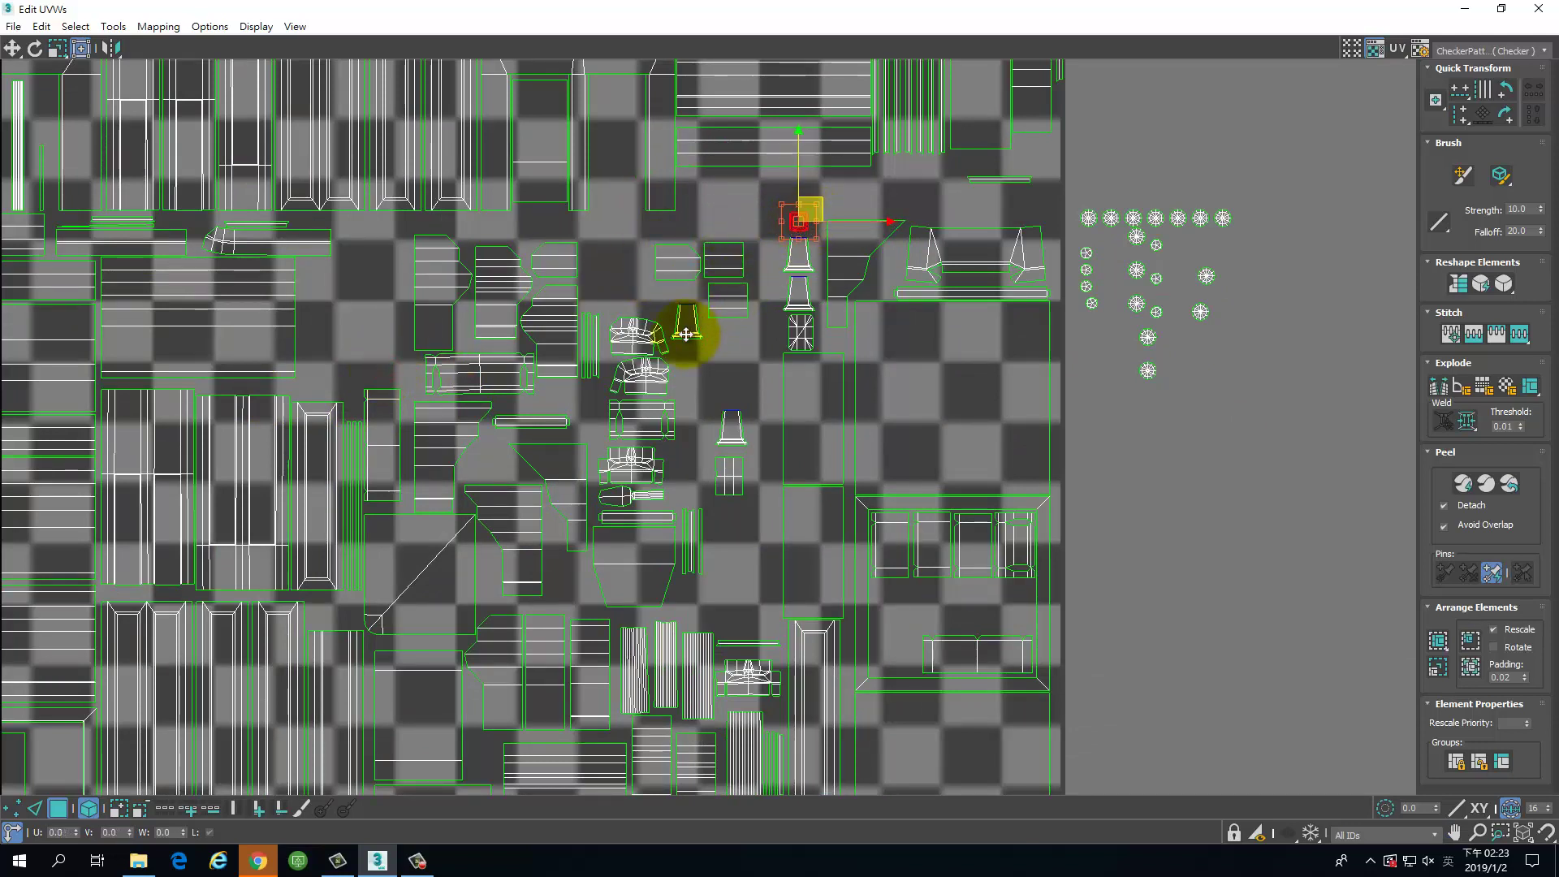
left_click_drag(686, 334, 773, 237)
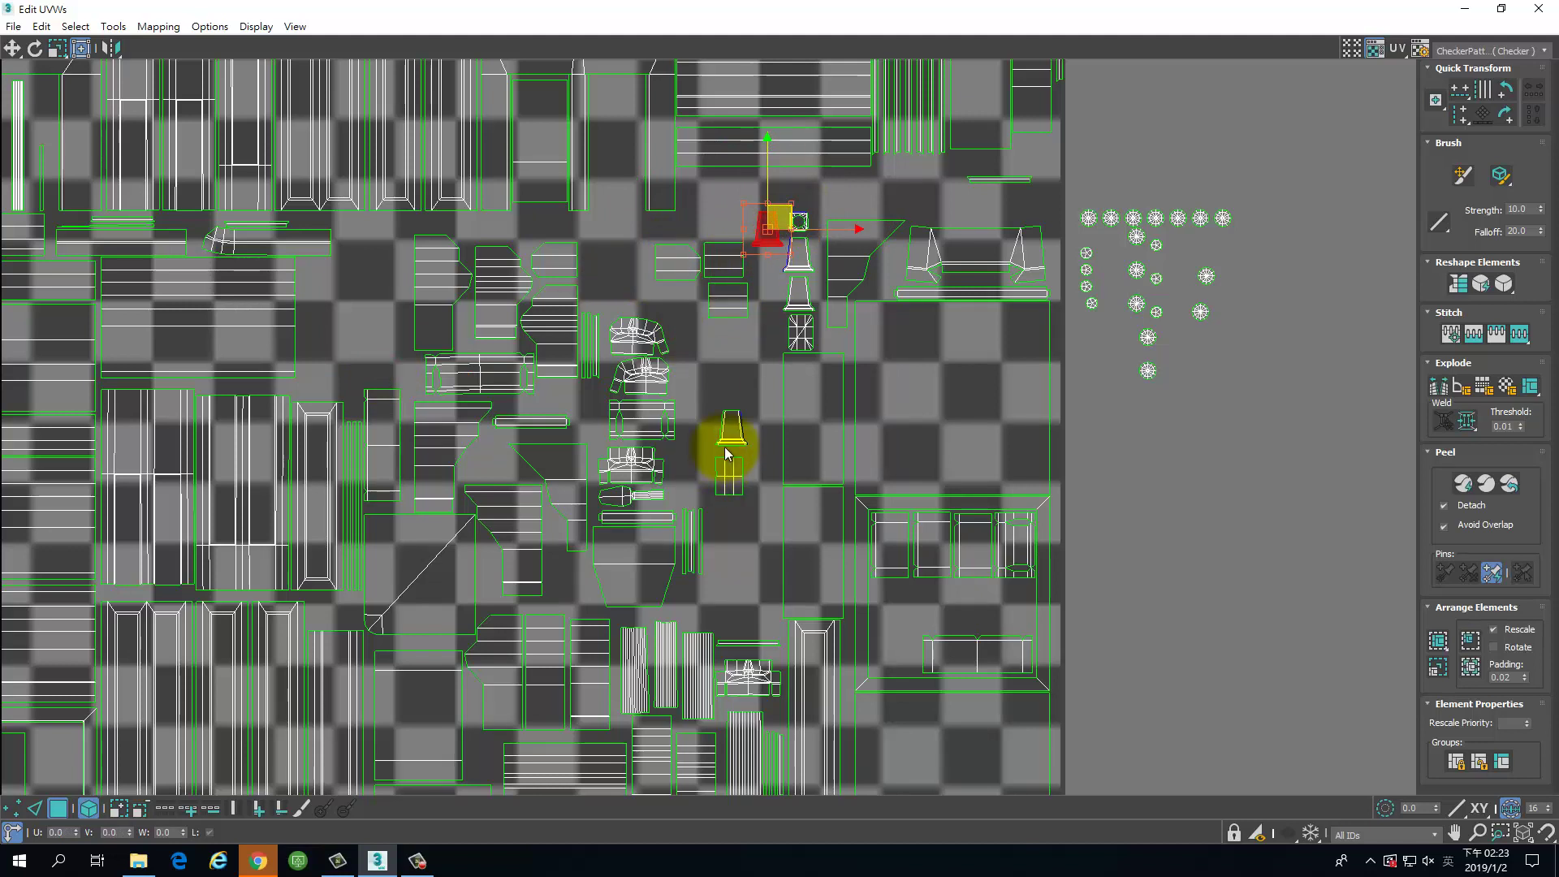
left_click_drag(727, 437, 798, 270)
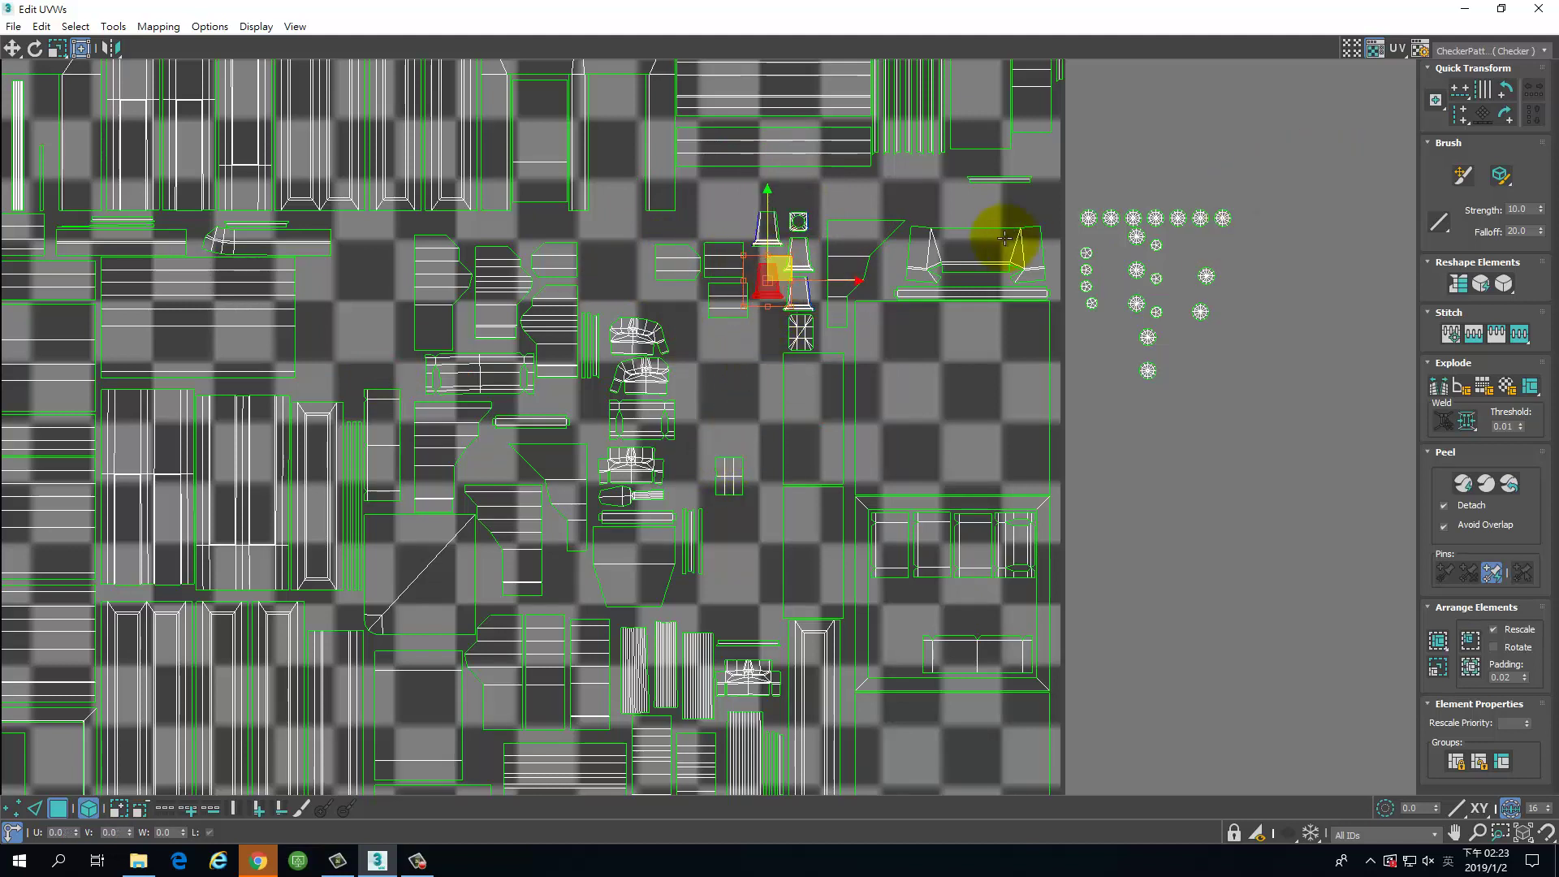
Step: Rotate the lower loose tapered shell 180 degrees and interlock it with the upright tapered shells beside it
left_click(1507, 91)
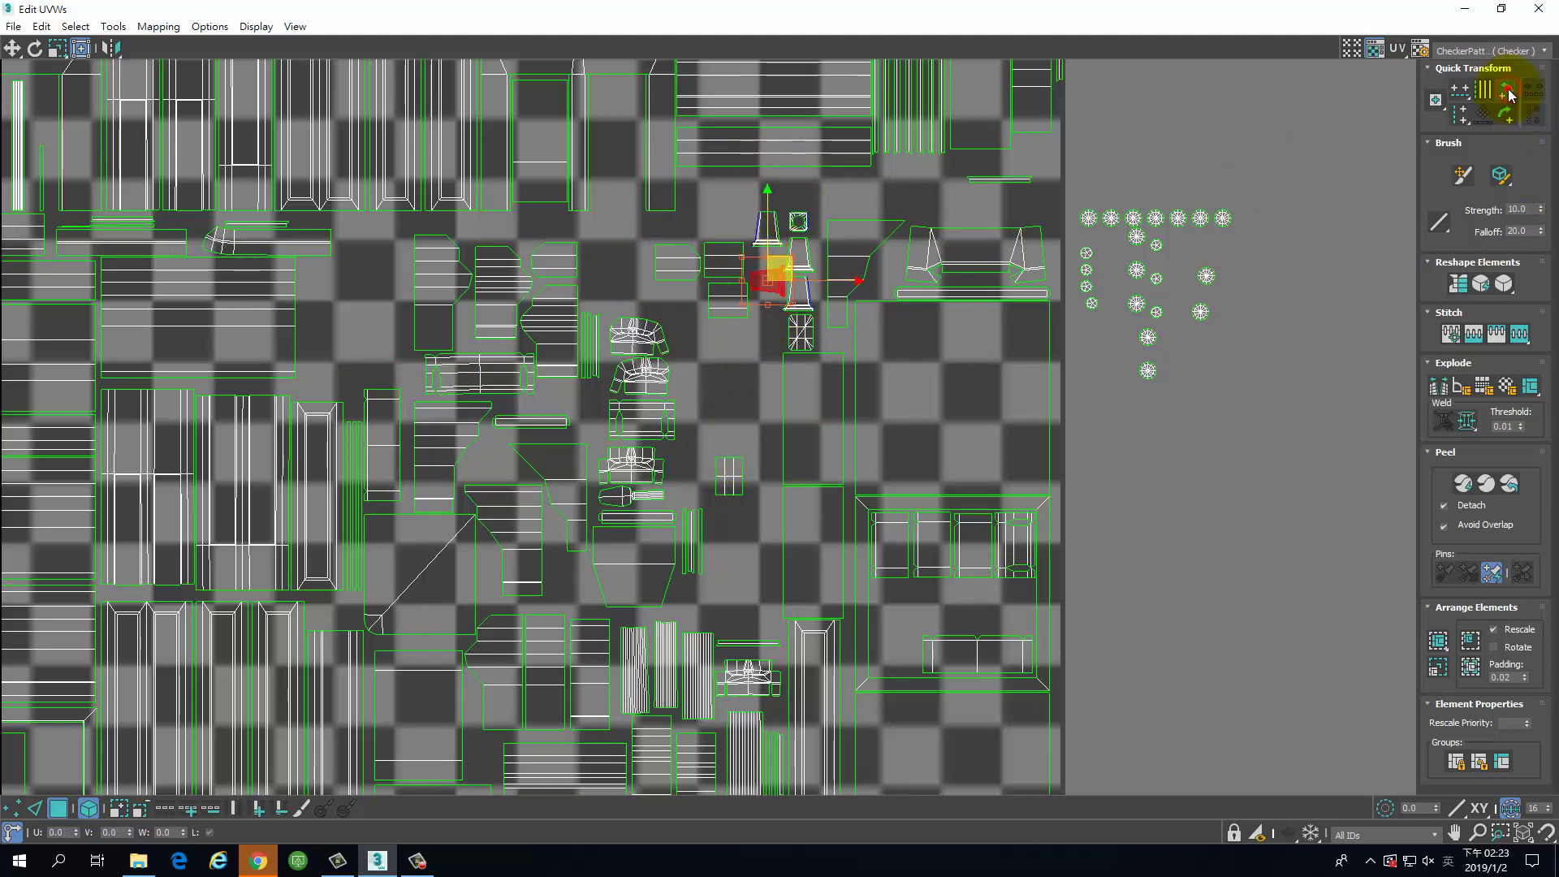
left_click(1508, 93)
scroll(774, 360, "up", 3)
middle_click_drag(743, 345, 638, 668)
left_click_drag(672, 537, 678, 550)
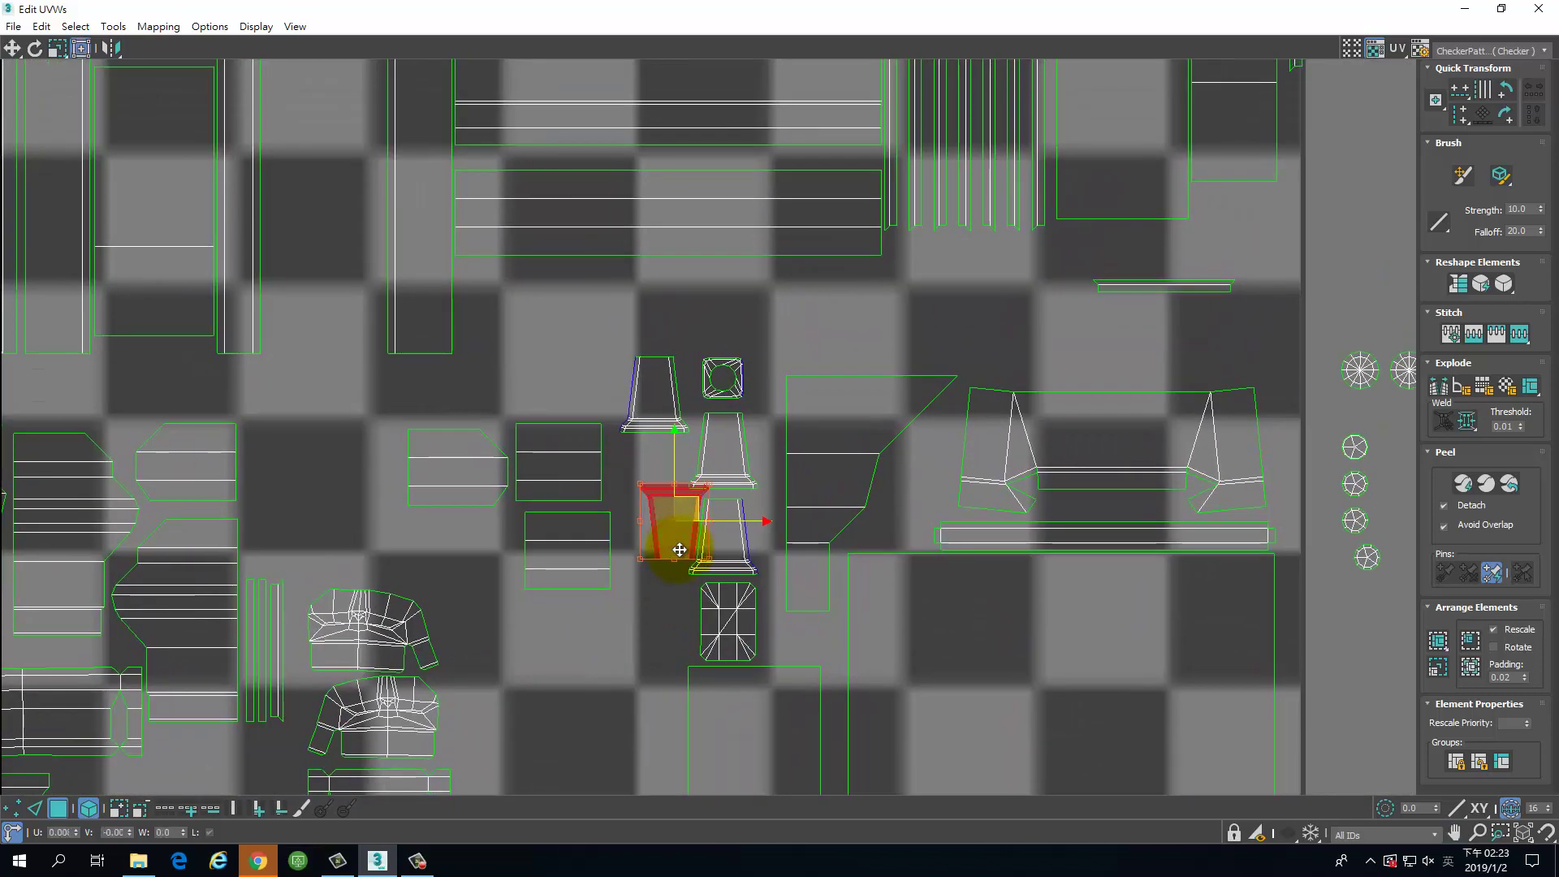
left_click_drag(723, 446, 758, 457)
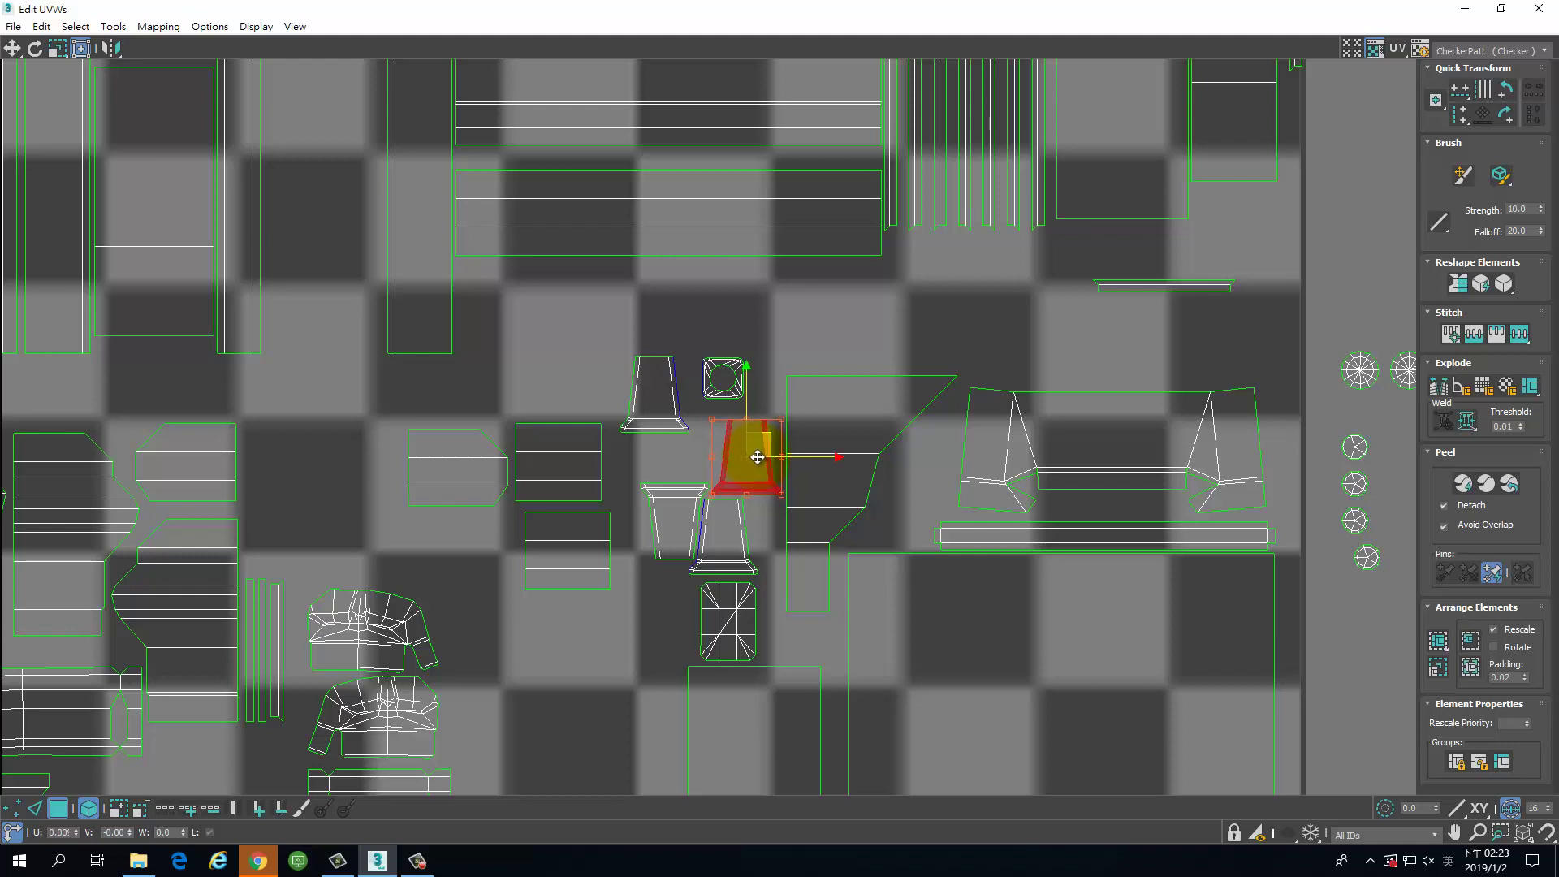
Step: Flip the remaining loose tapered shell 180 degrees, nest it against its upright neighbour and set the small square shell above the group
left_click(653, 382)
left_click(1507, 90)
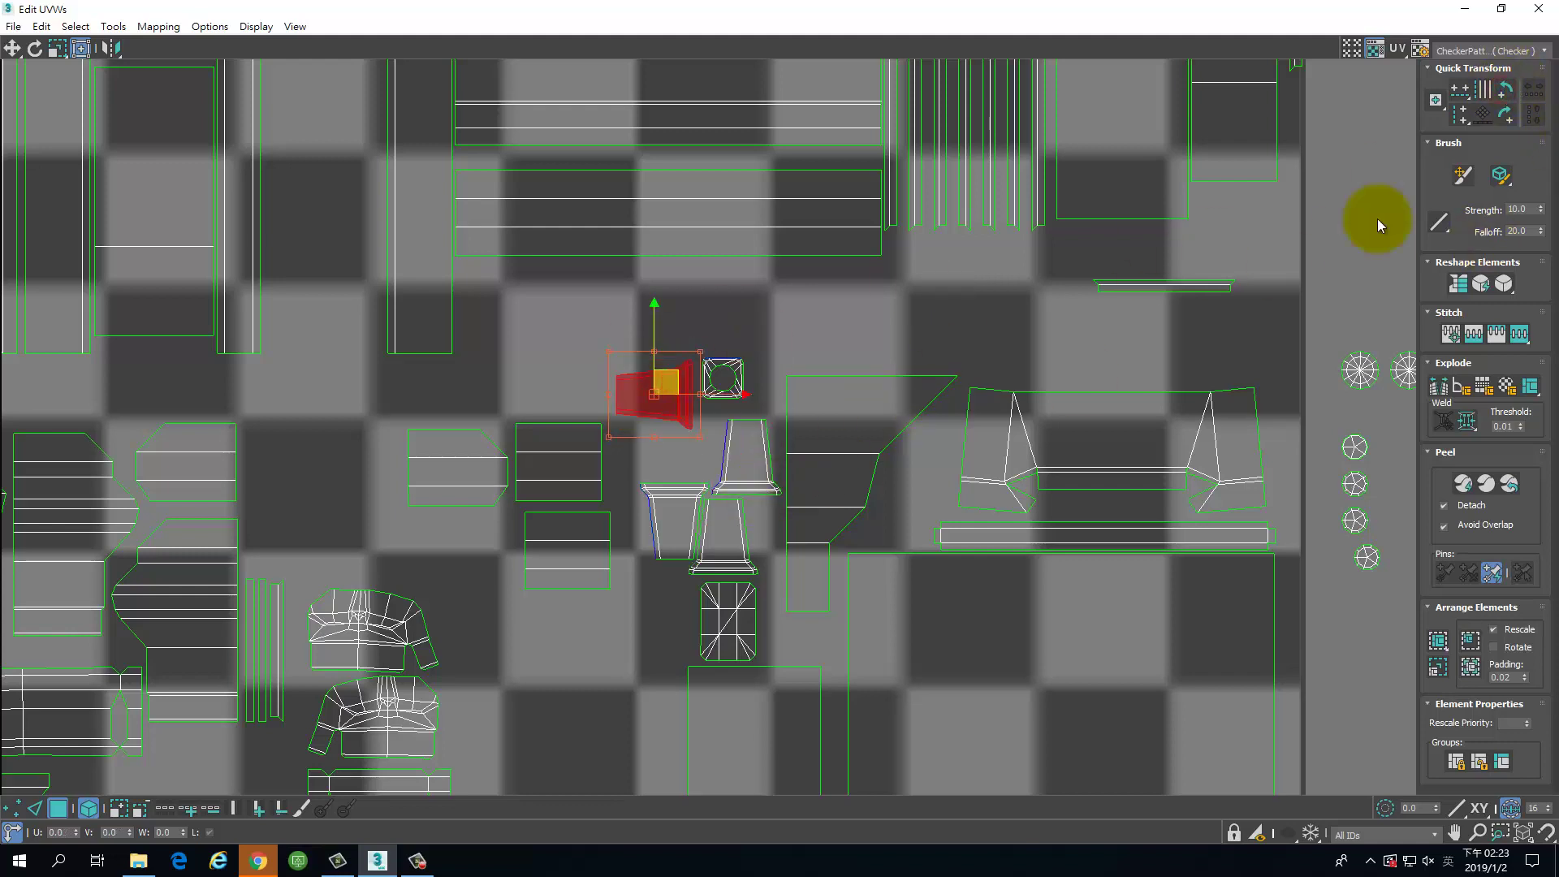
left_click(1507, 90)
left_click_drag(661, 422, 718, 418)
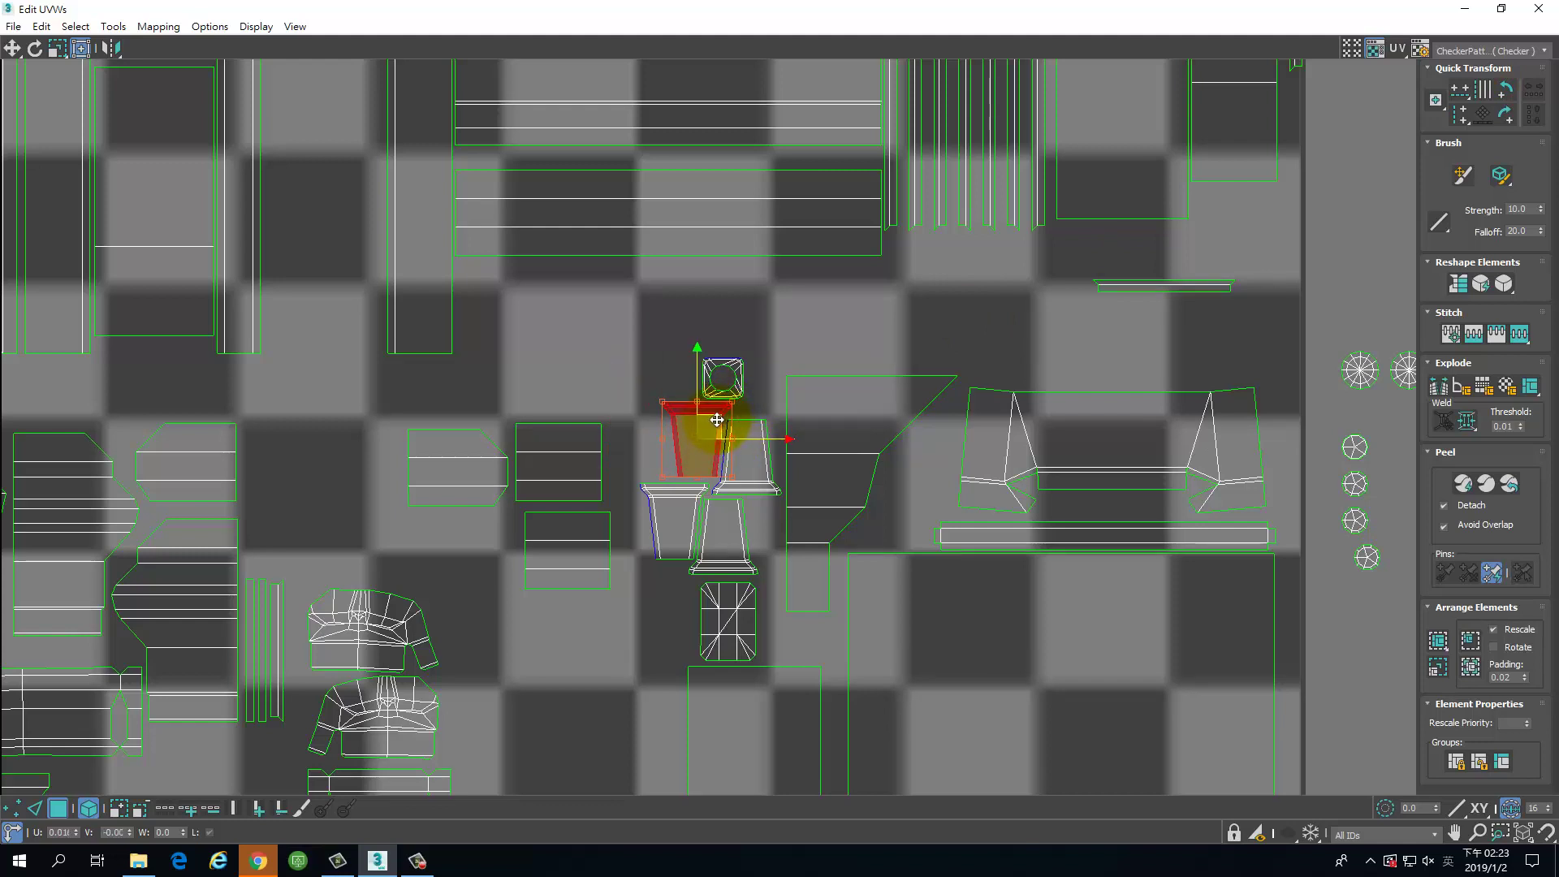
left_click(788, 342)
left_click(734, 364)
left_click_drag(734, 364, 772, 382)
middle_click_drag(808, 412, 828, 394)
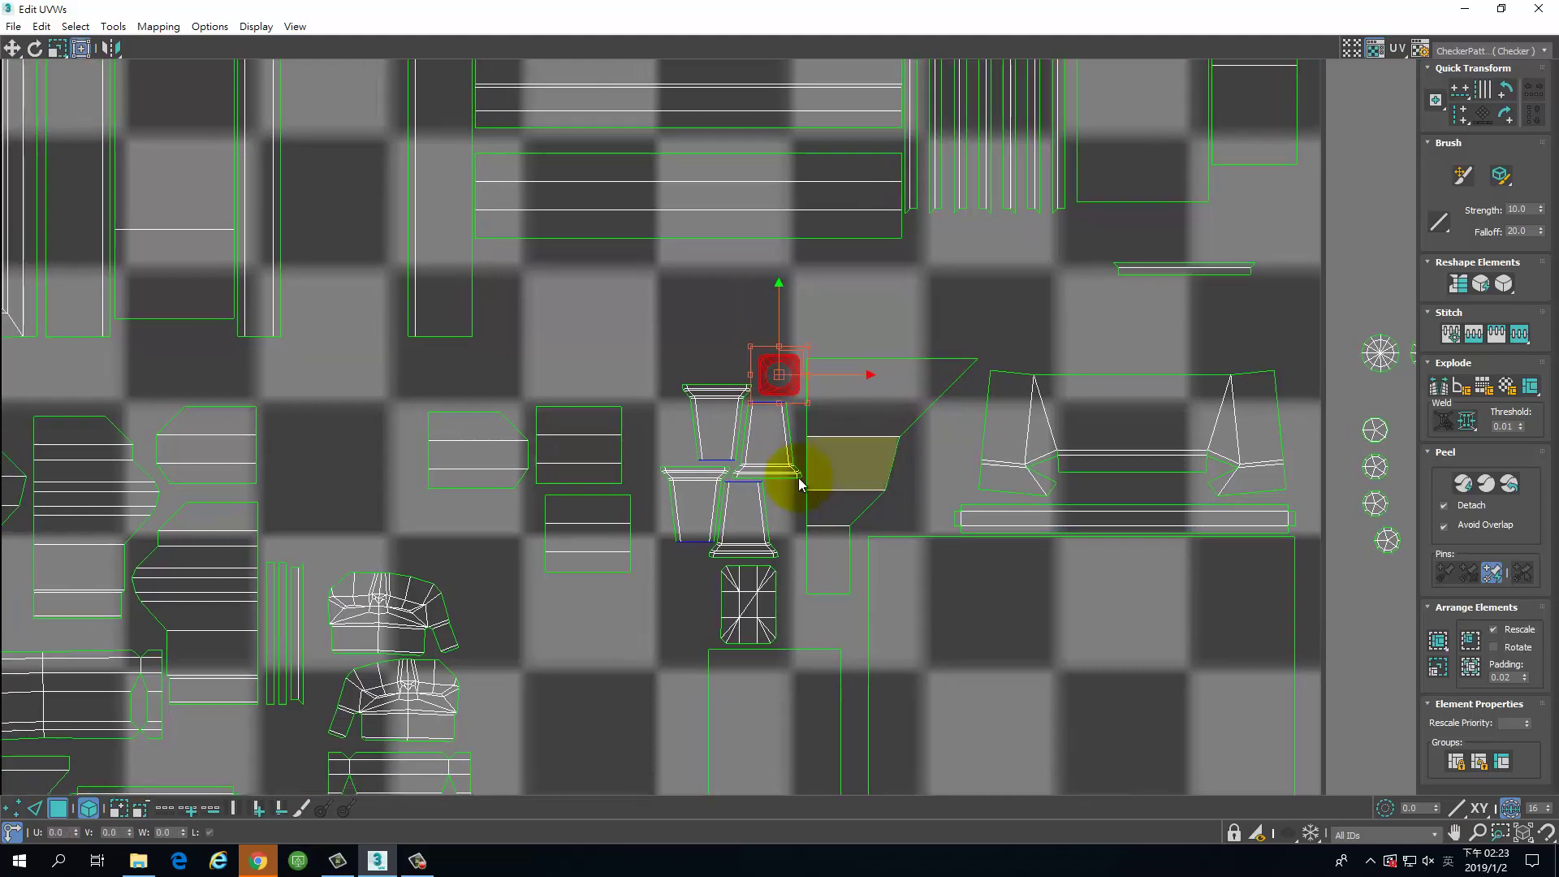
Step: Align the lower small striped rectangular shell directly beneath the matching striped rectangle
left_click_drag(612, 517, 599, 515)
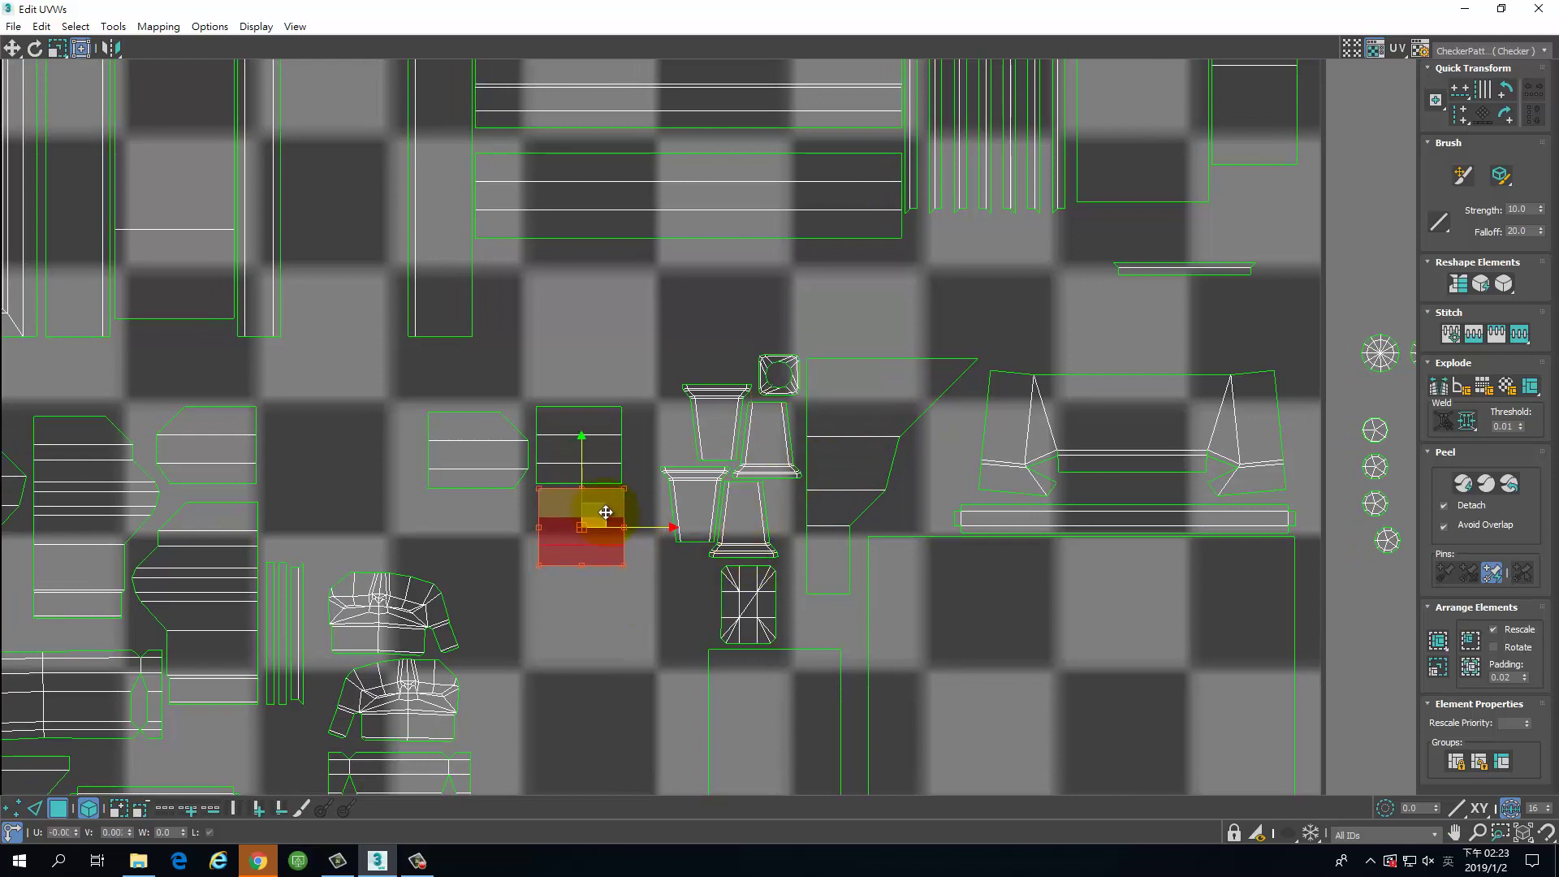
scroll(602, 524, "down", 3)
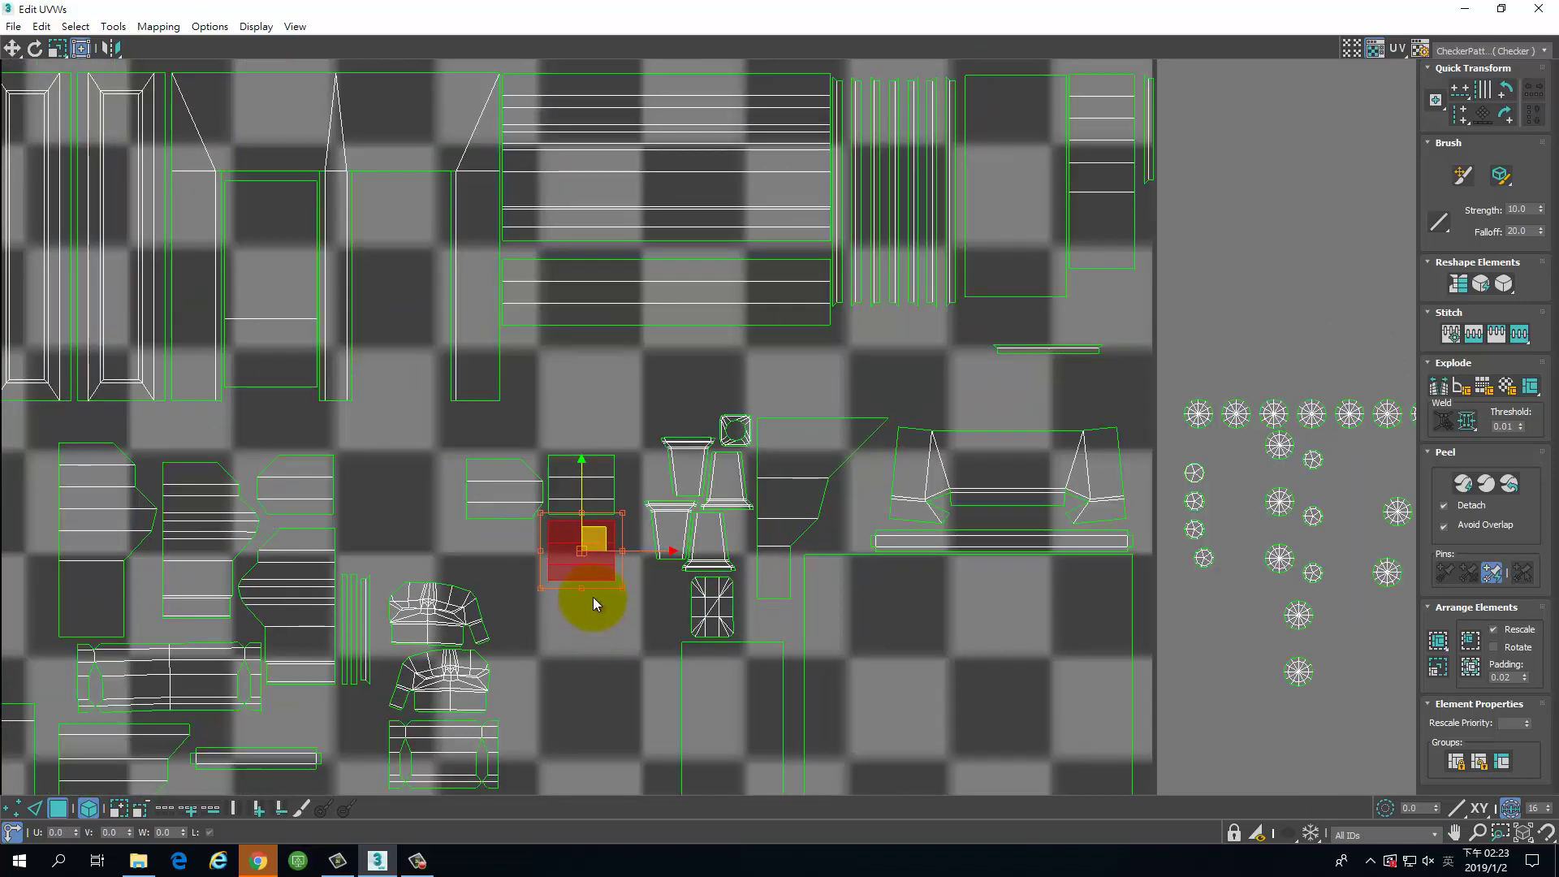
left_click(449, 484)
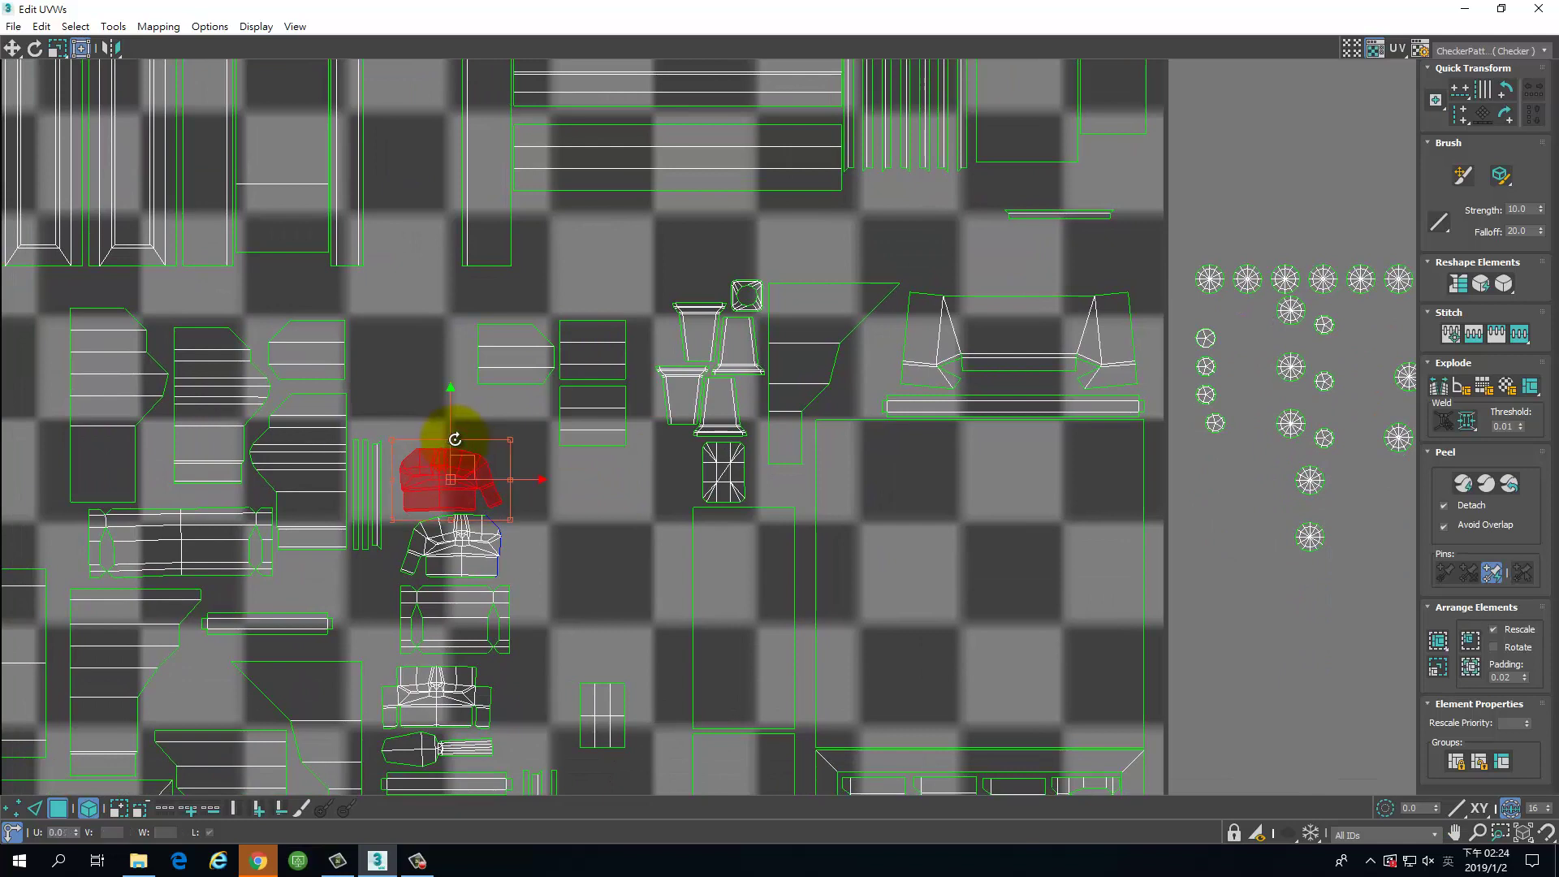
left_click(493, 477)
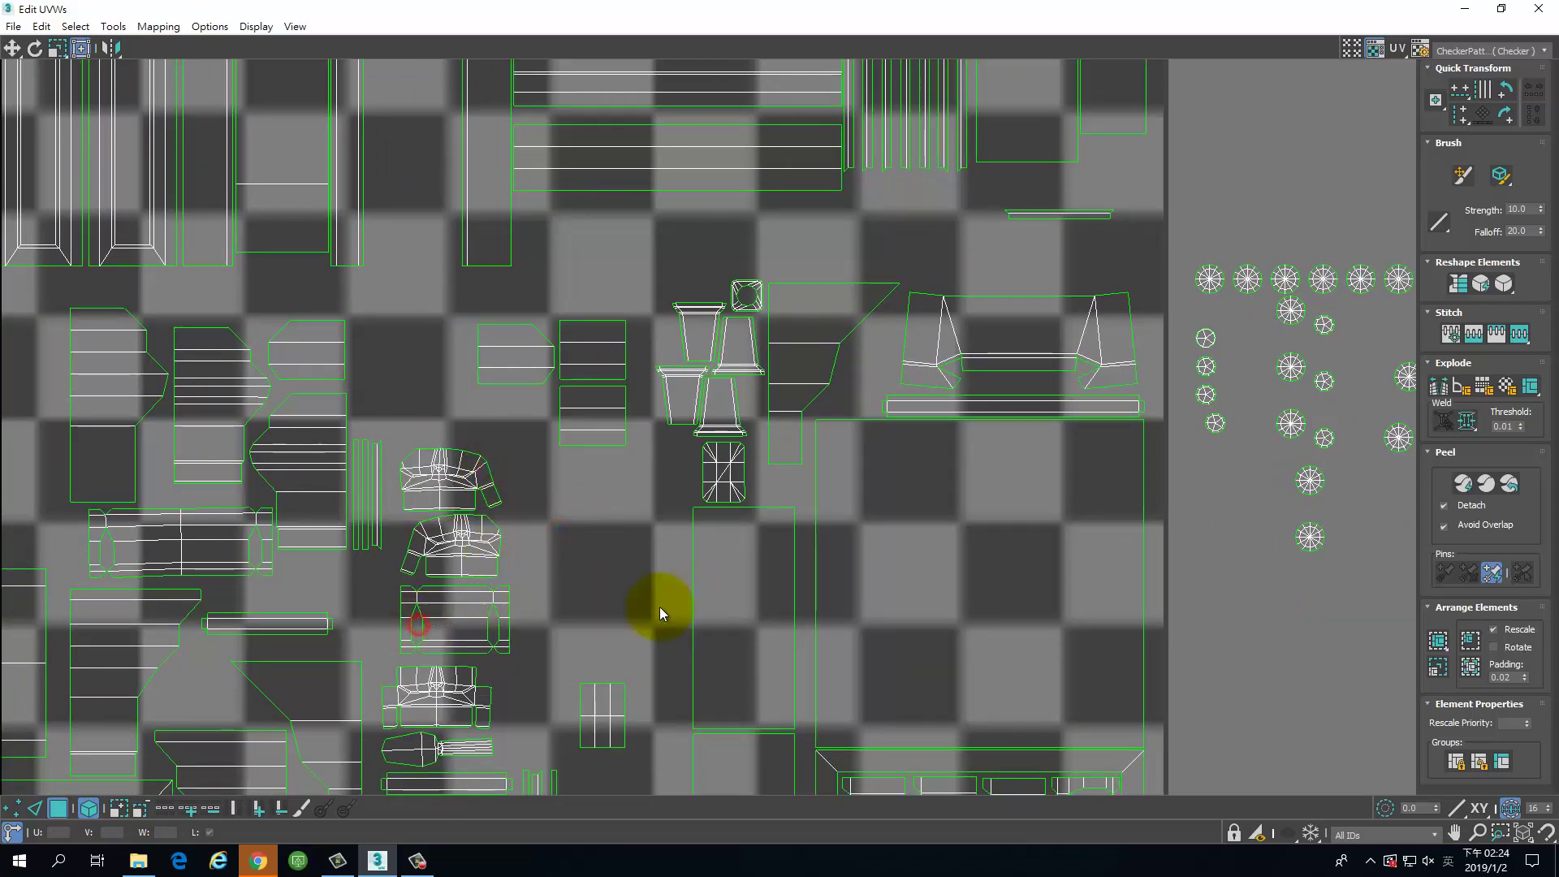
Step: Move the wide rectangular shell with slotted ends into the large frame shell, just above the two-part shell inside it
left_click(463, 623)
left_click_drag(463, 623, 1083, 650)
middle_click_drag(1040, 596, 910, 325)
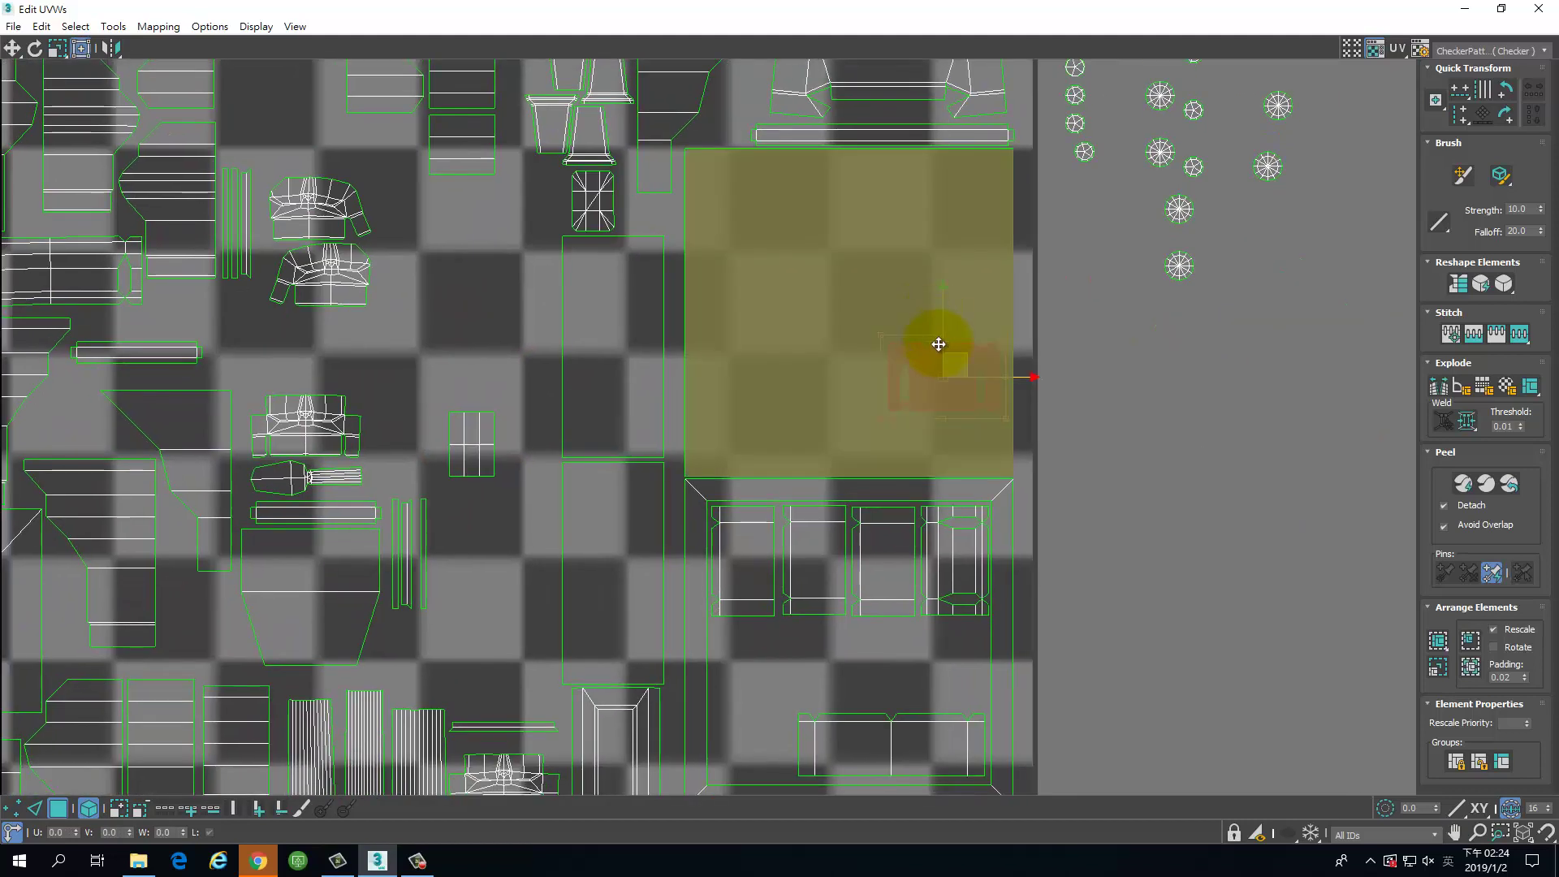
left_click_drag(955, 364, 941, 656)
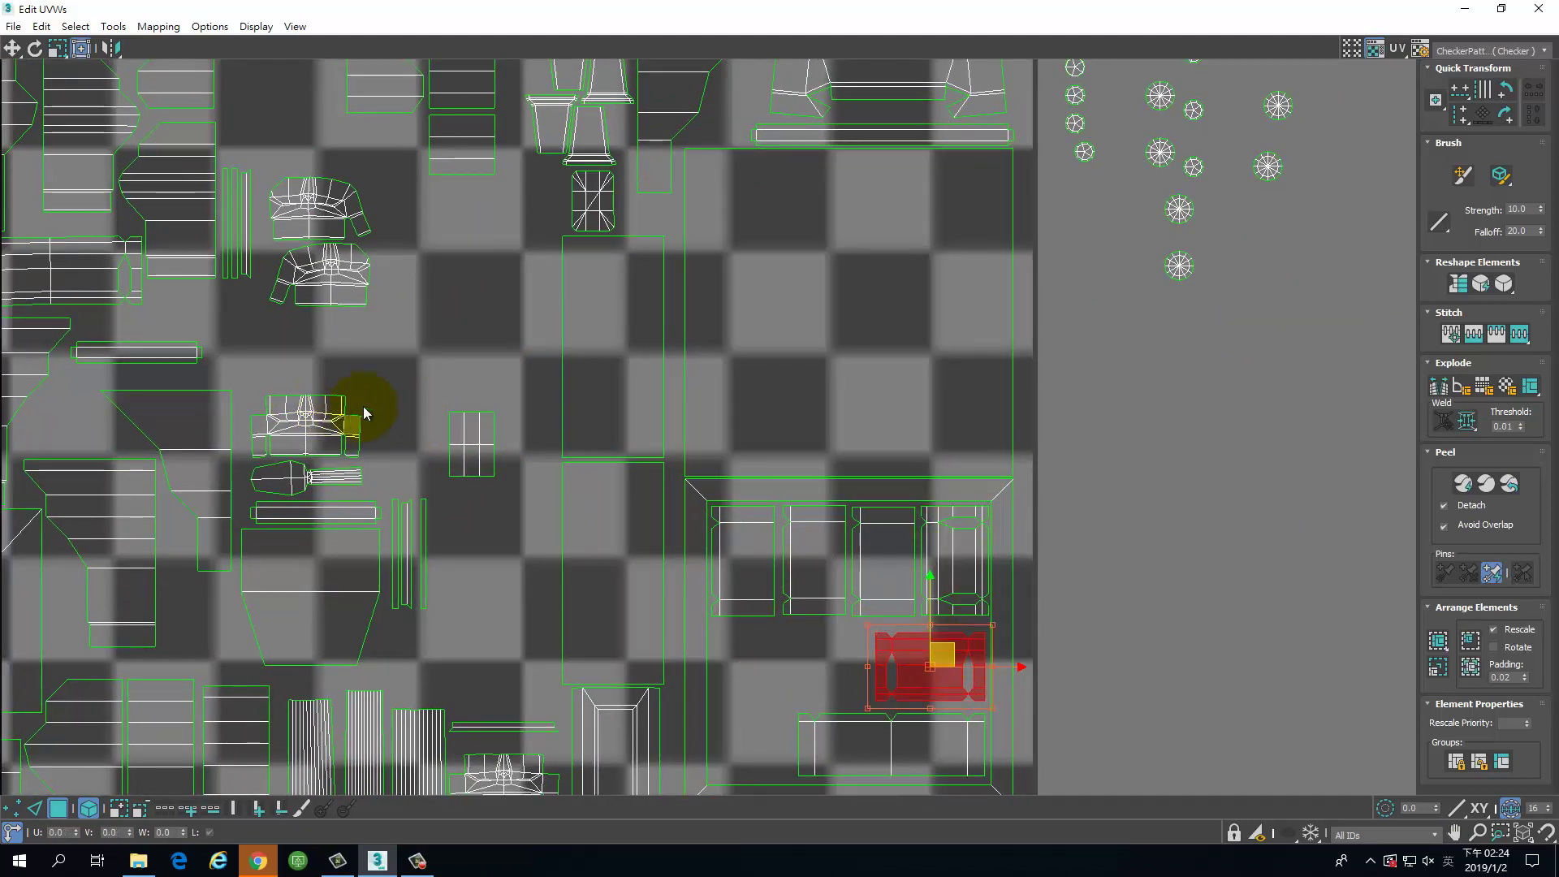
Step: Stack the third armchair-shaped shell beneath the two similar ones, and move the paddle-shaped shell above the tapered shells
middle_click_drag(378, 369, 470, 391)
left_click_drag(435, 435, 455, 355)
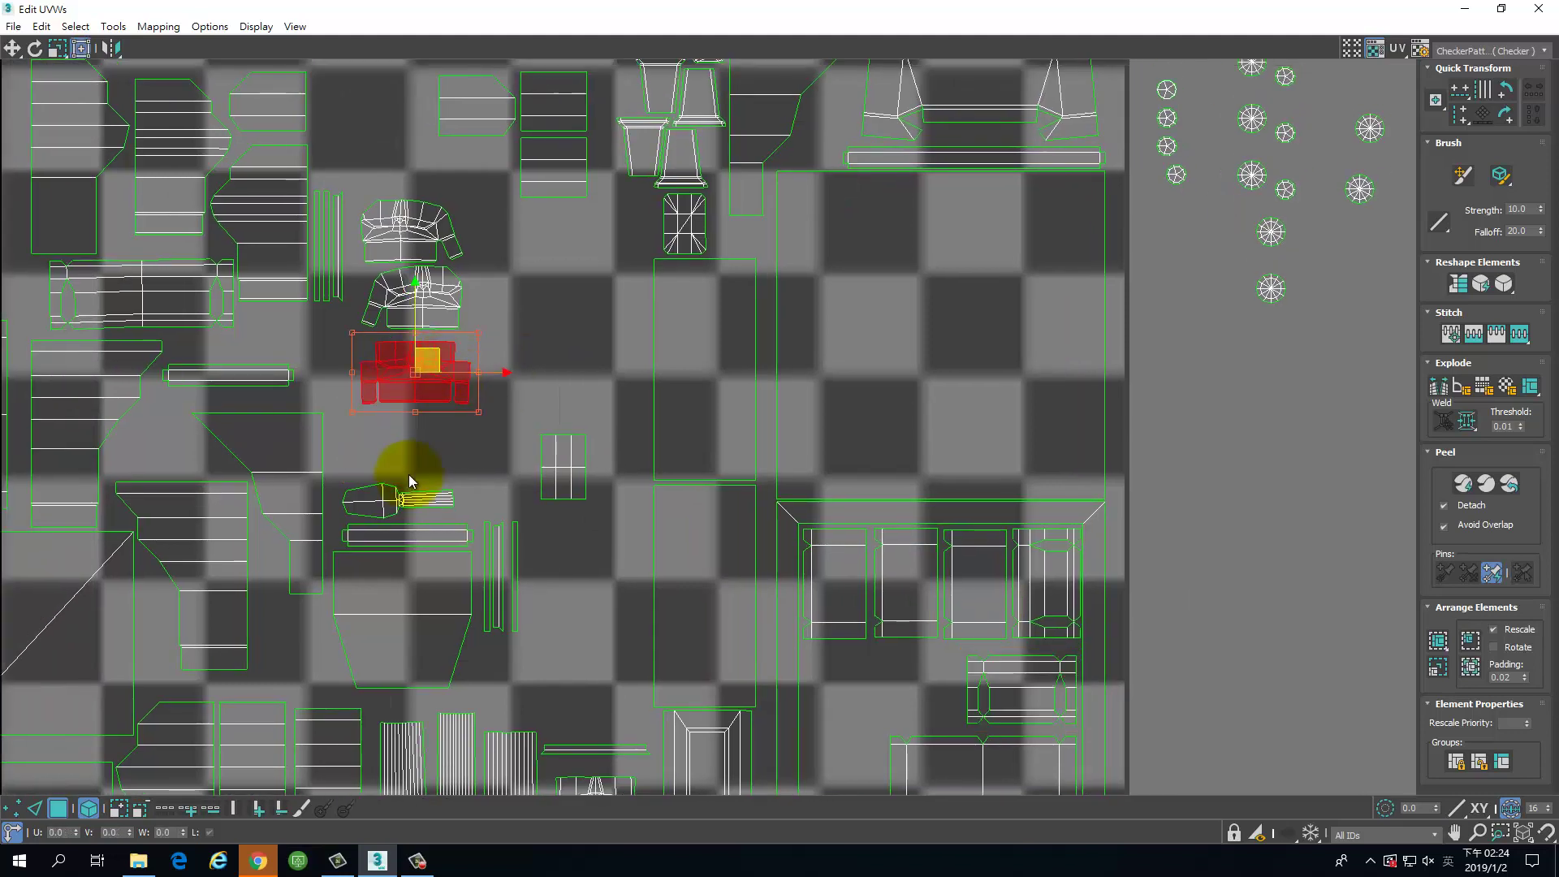
left_click_drag(413, 499, 604, 240)
middle_click_drag(601, 273, 596, 448)
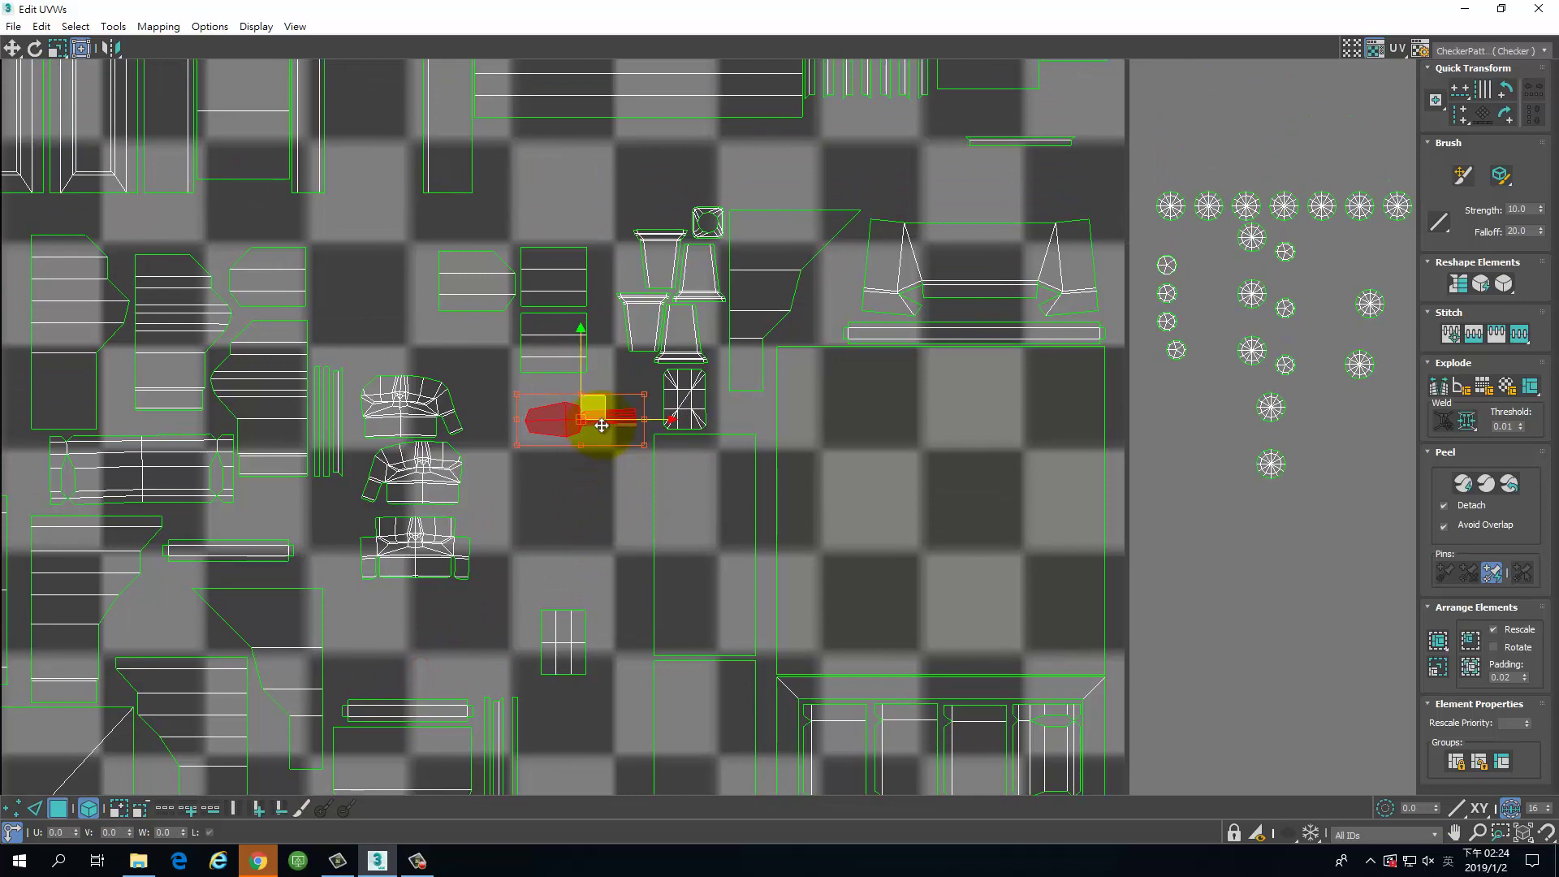
left_click_drag(601, 425, 691, 205)
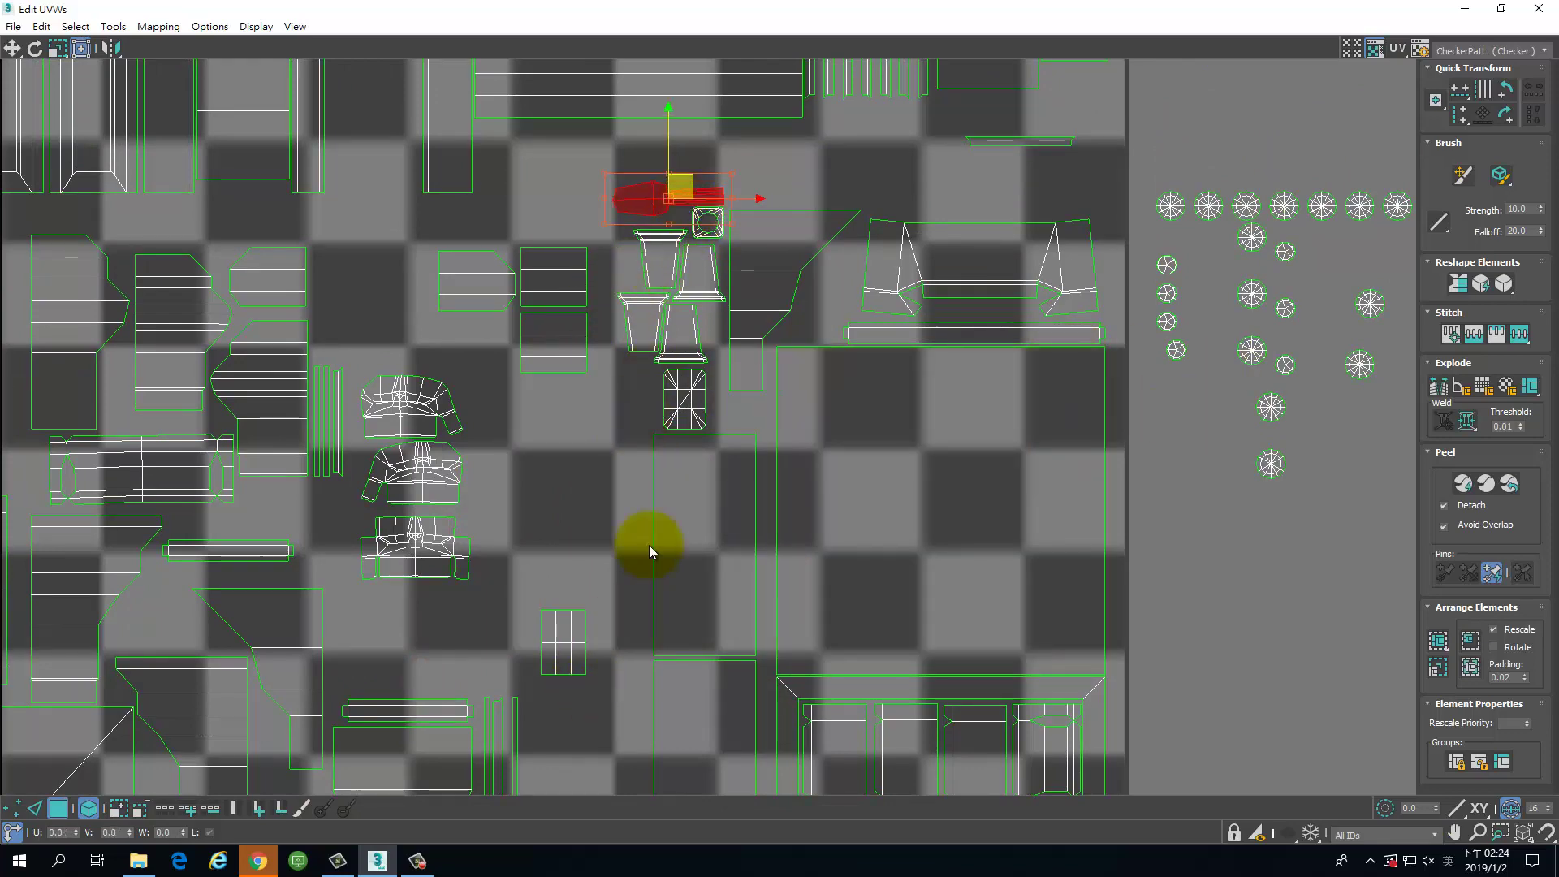
Step: Bring the second paddle-shaped shell up from the tile's lower edge and stand it upright beside the tapered shells
middle_click_drag(550, 488, 683, 195)
scroll(614, 424, "down", 3)
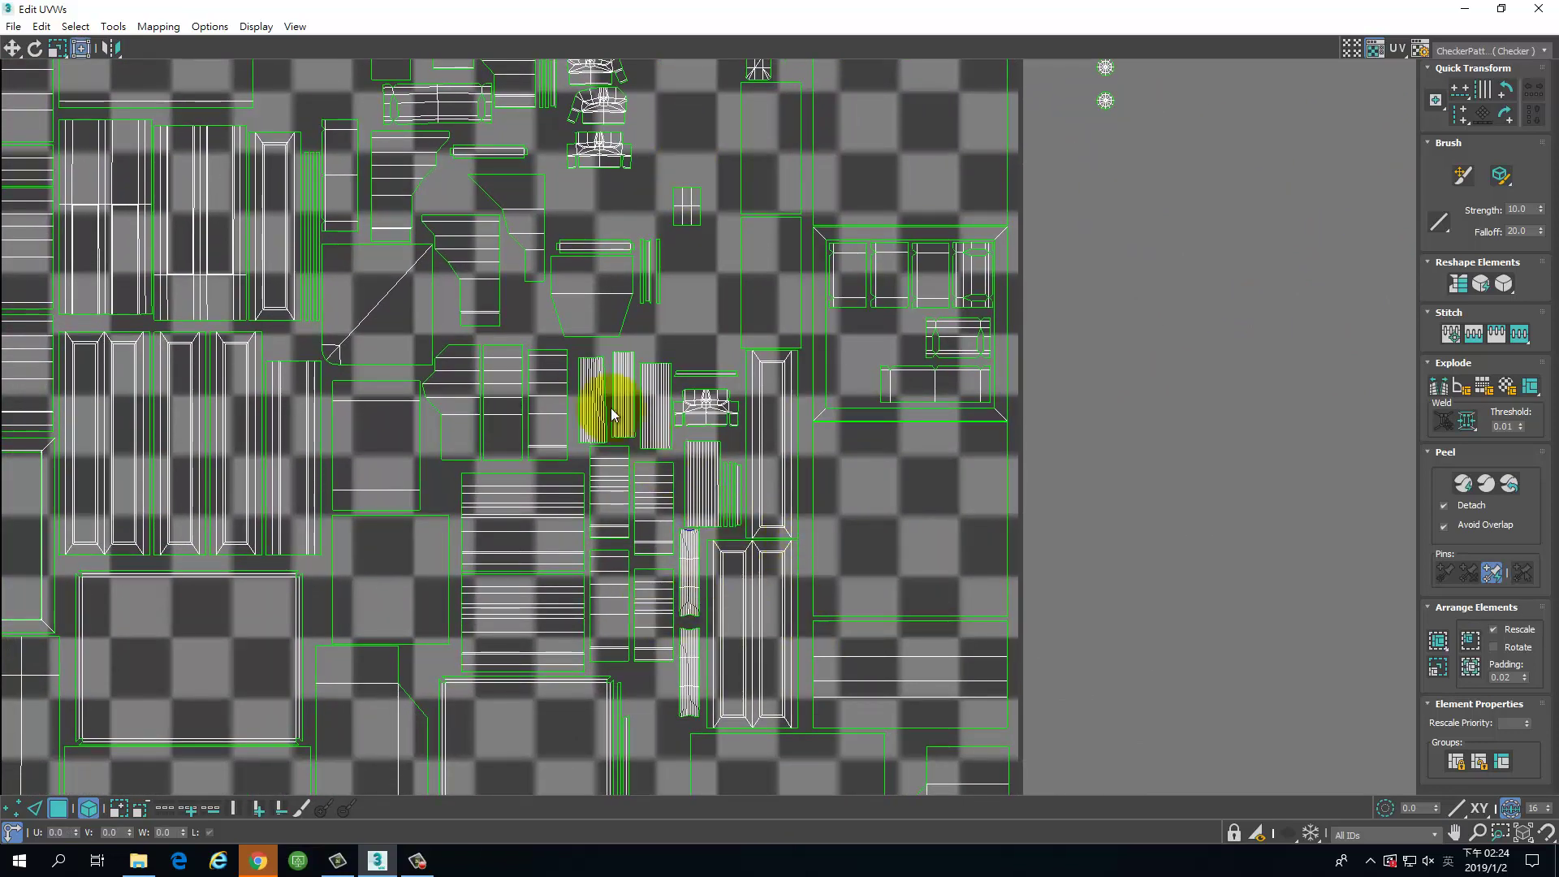
middle_click_drag(611, 408, 1002, 244)
middle_click_drag(917, 563, 890, 433)
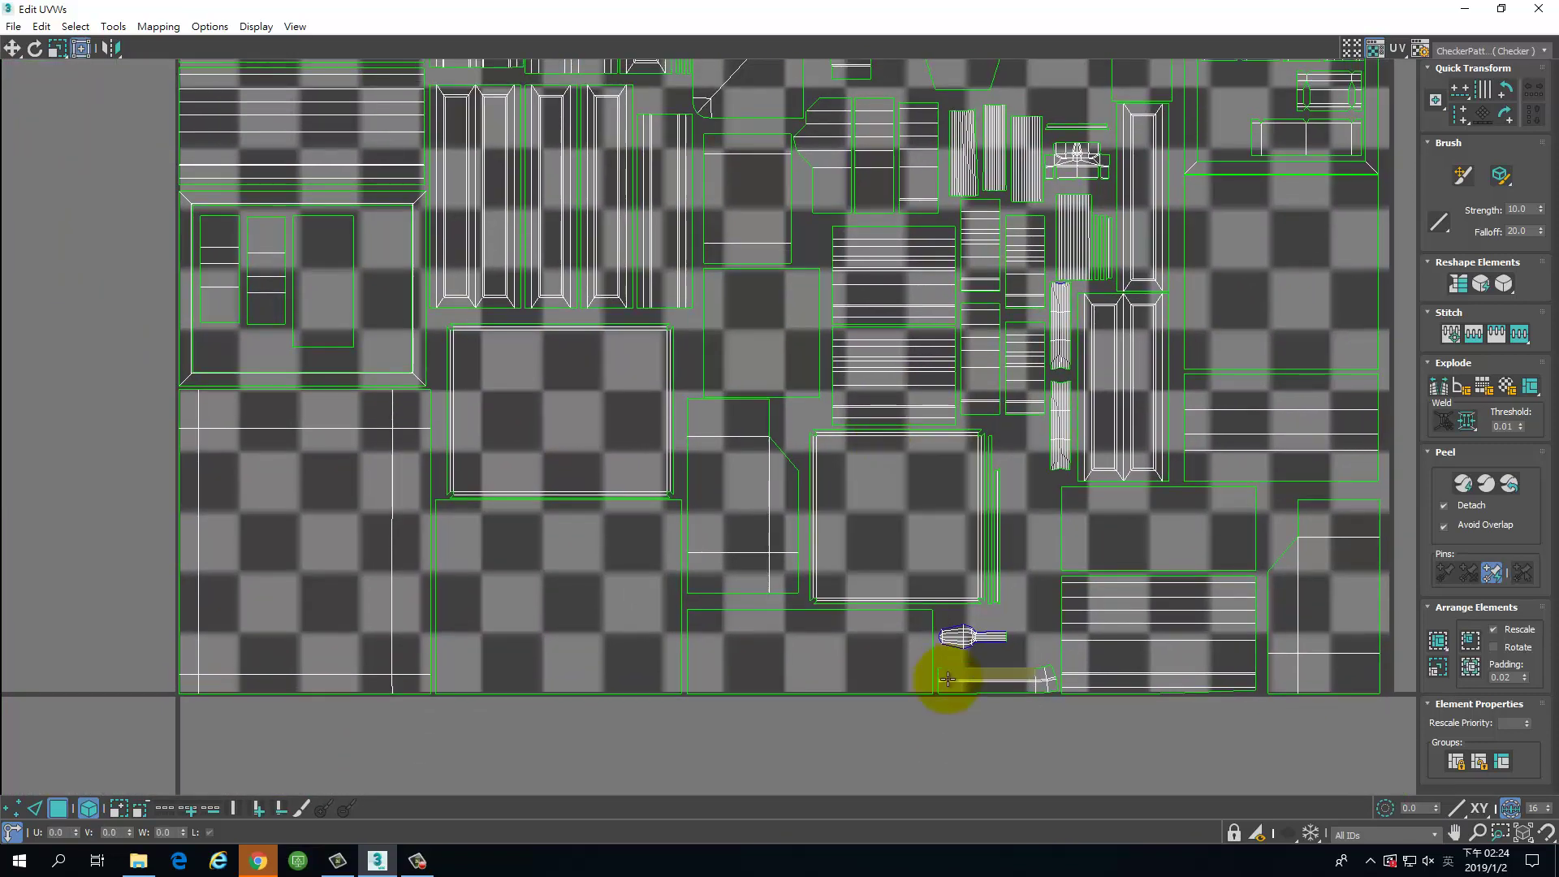
left_click_drag(999, 637, 1115, 289)
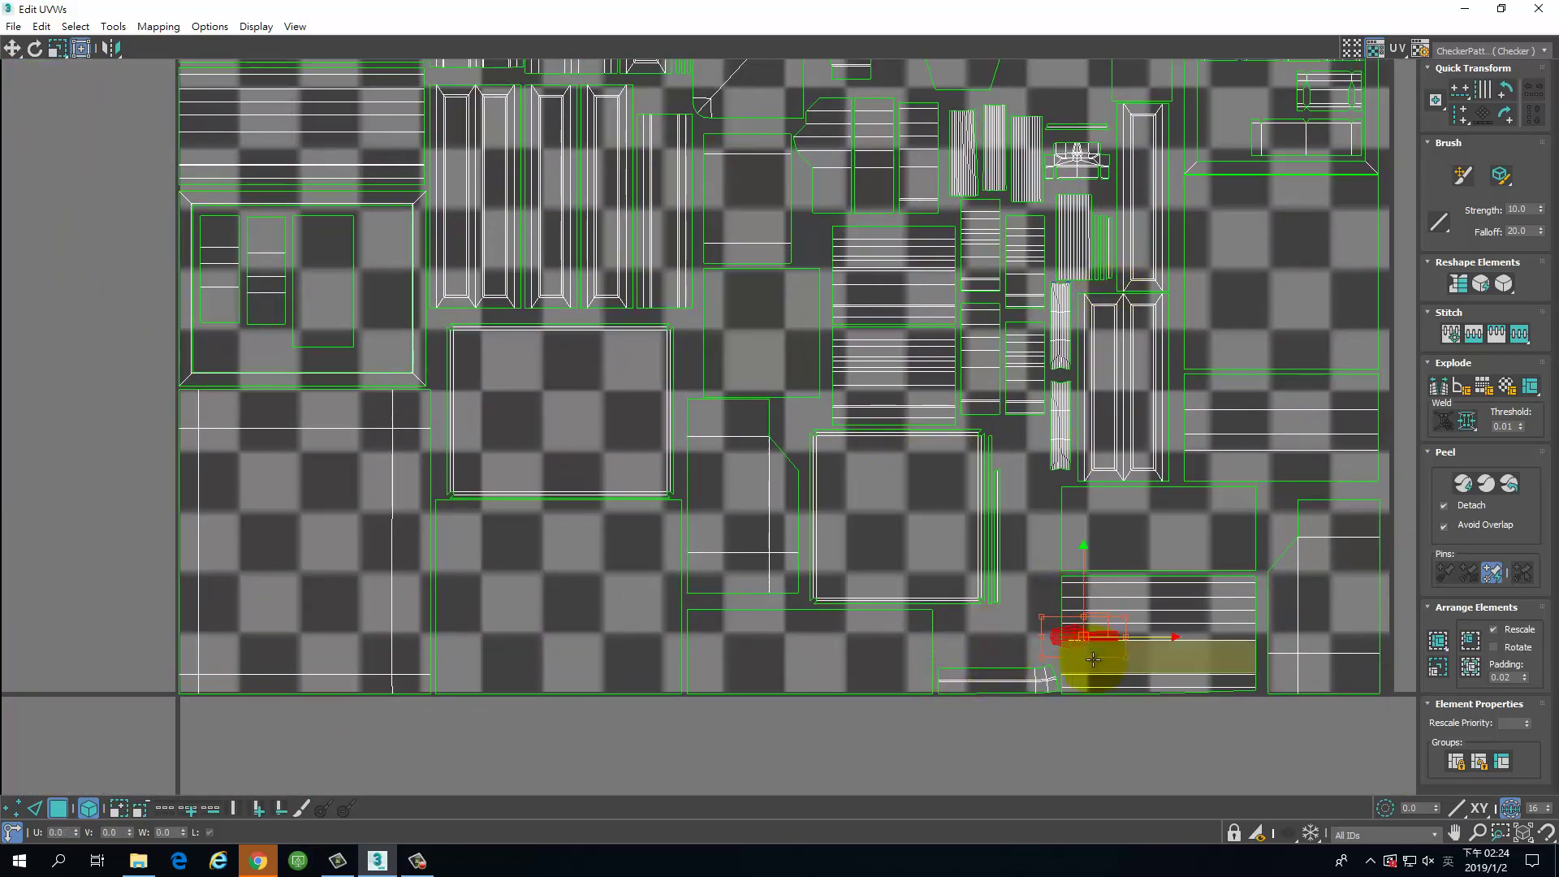
left_click(1110, 619)
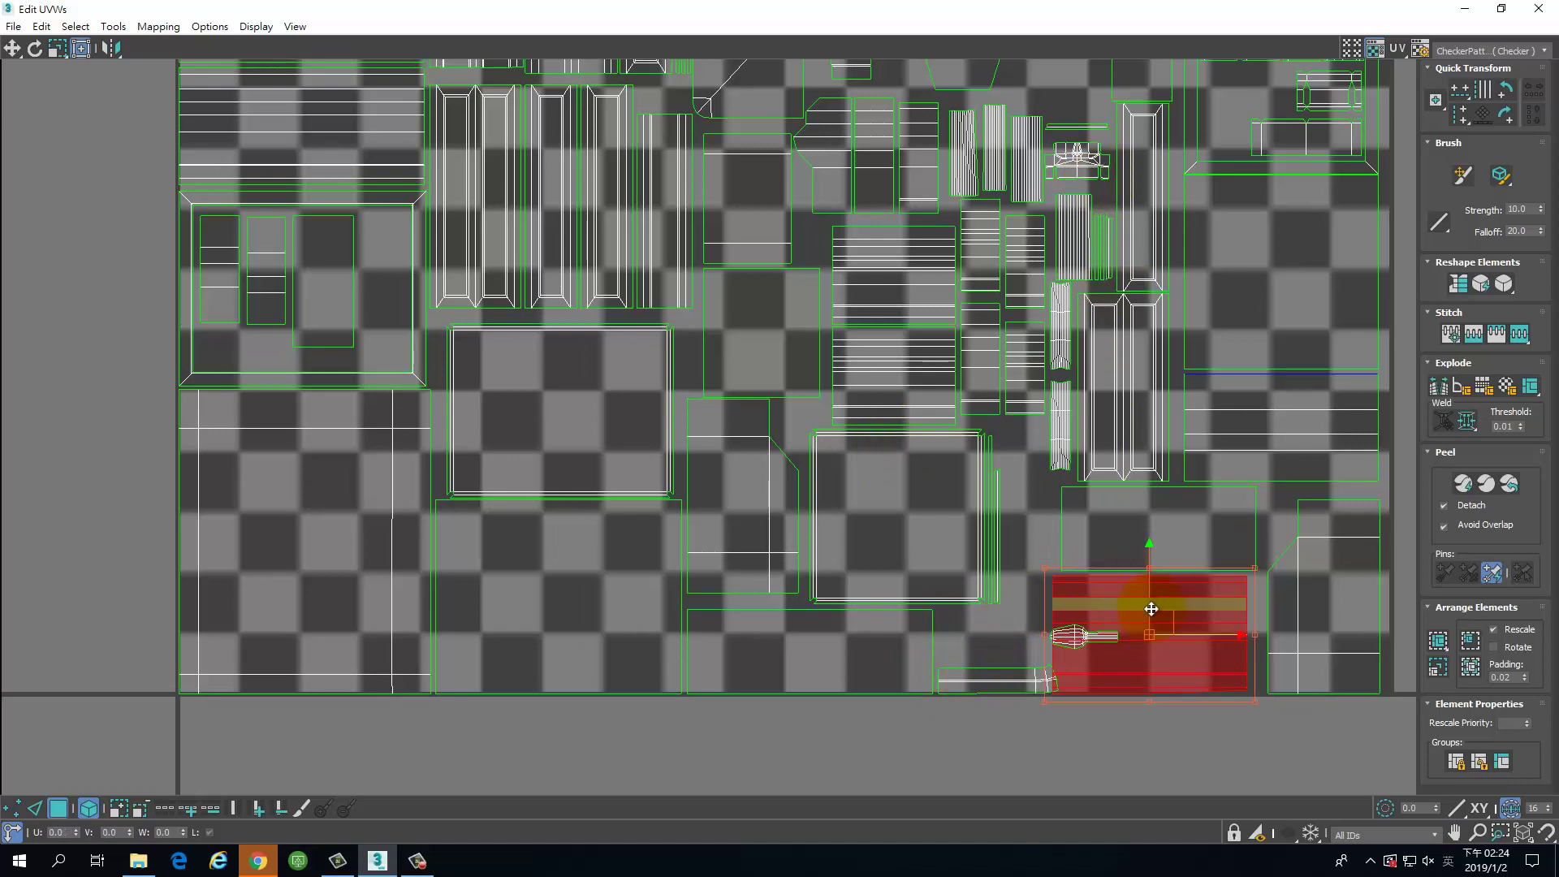
left_click(995, 632)
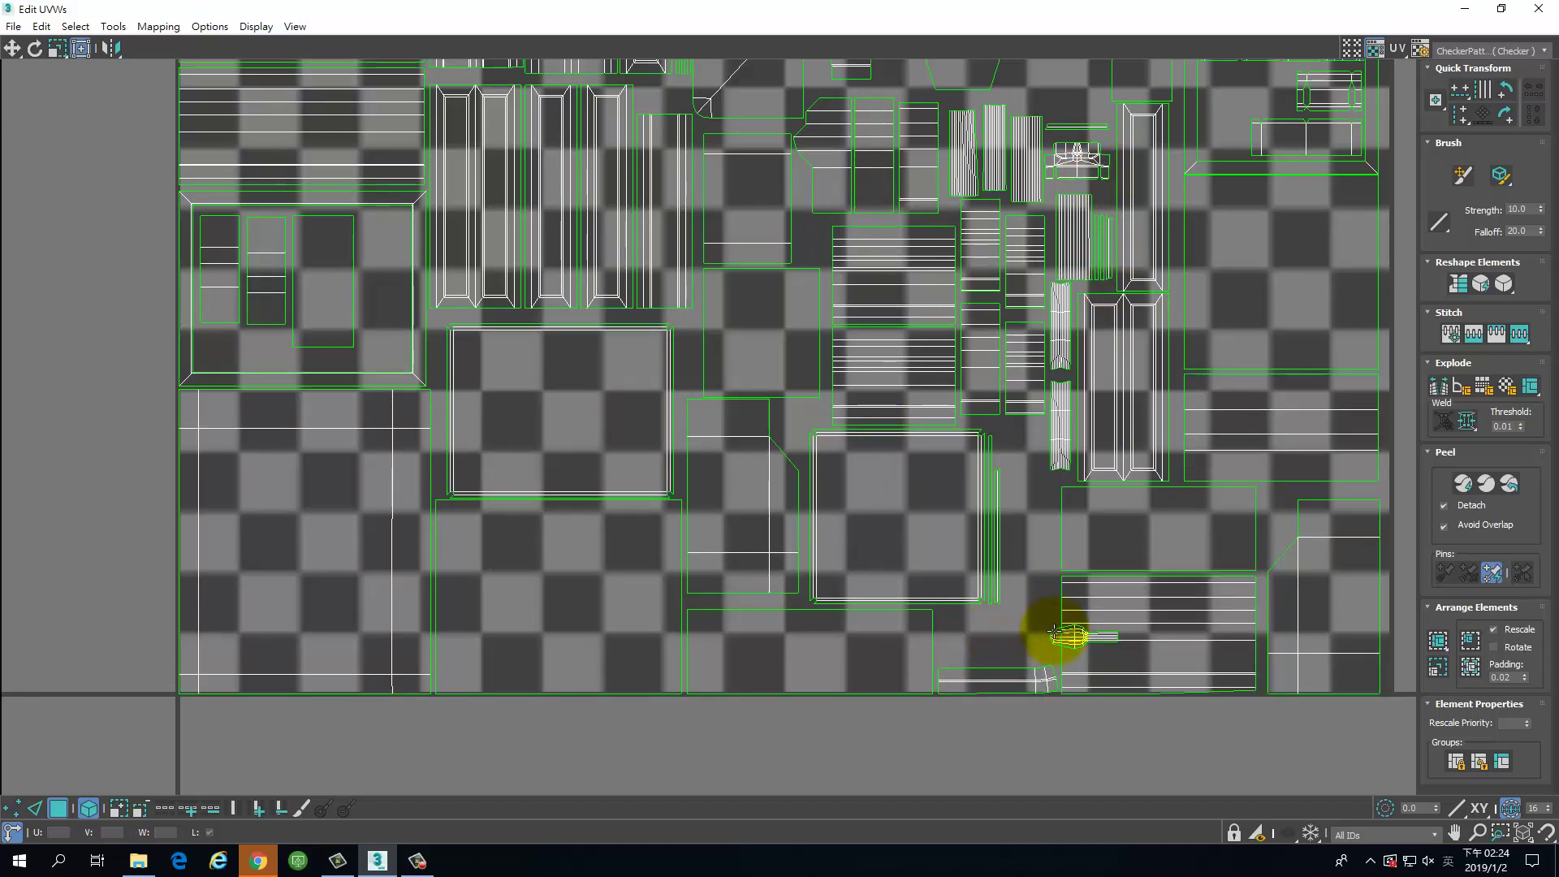
left_click(1054, 632)
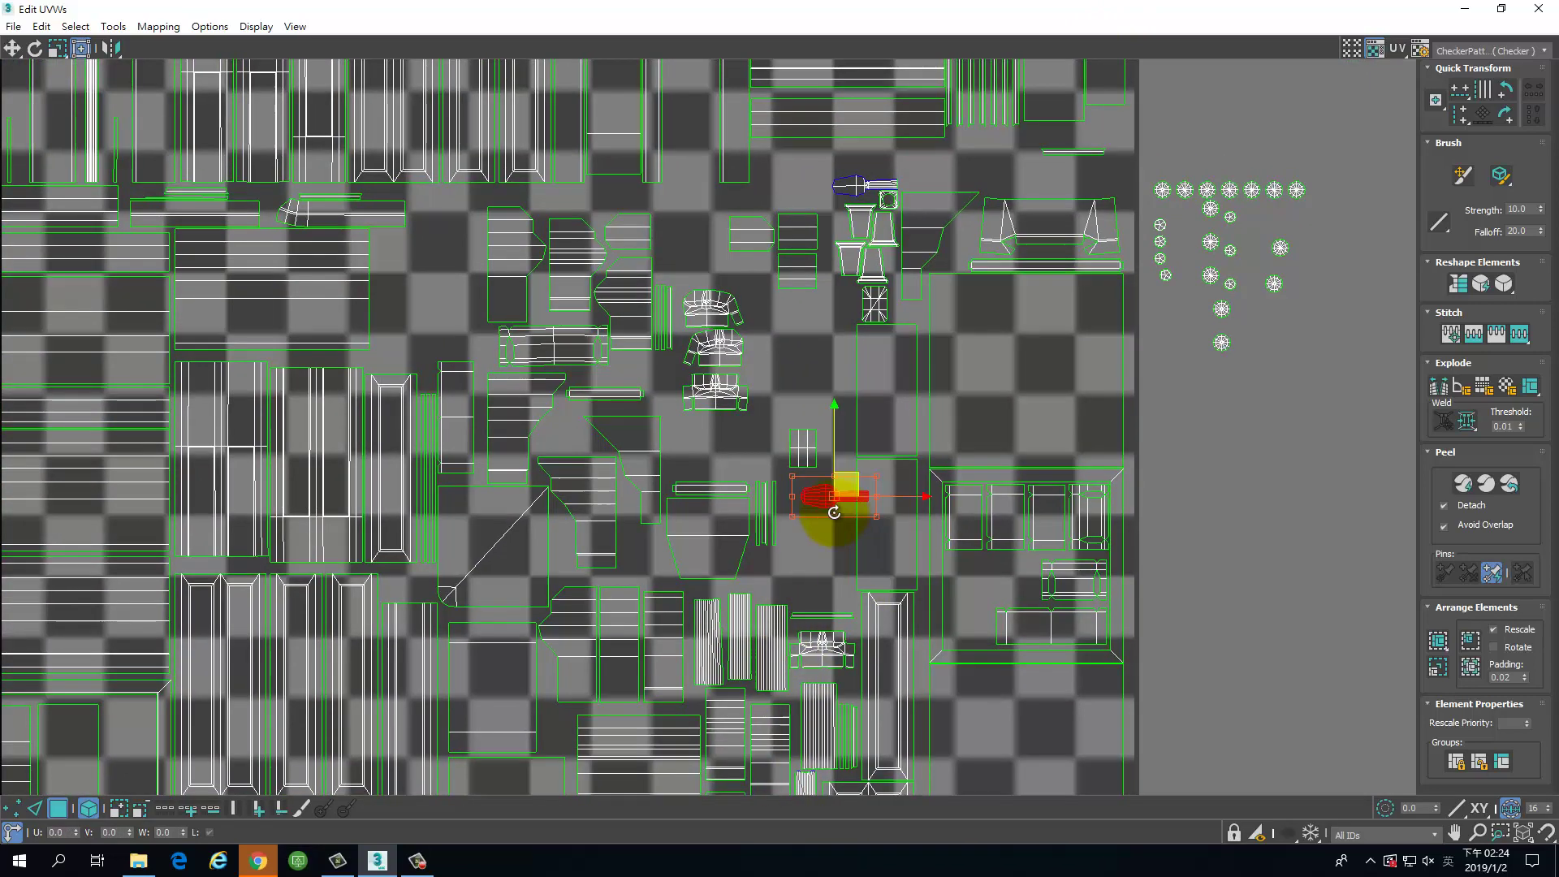
left_click_drag(814, 503, 824, 324)
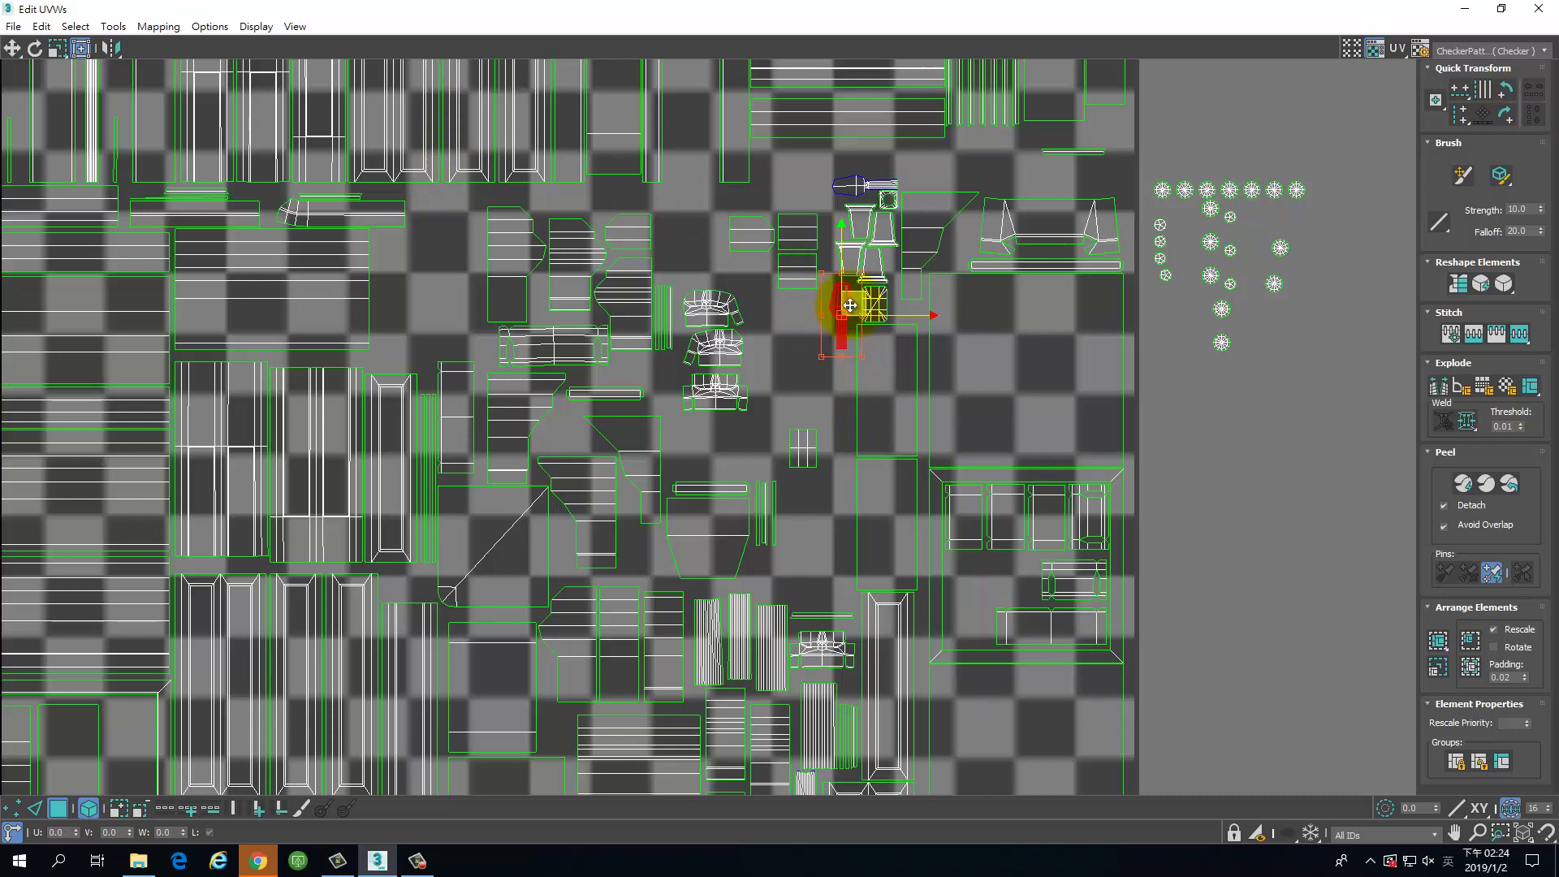
left_click_drag(850, 305, 915, 270)
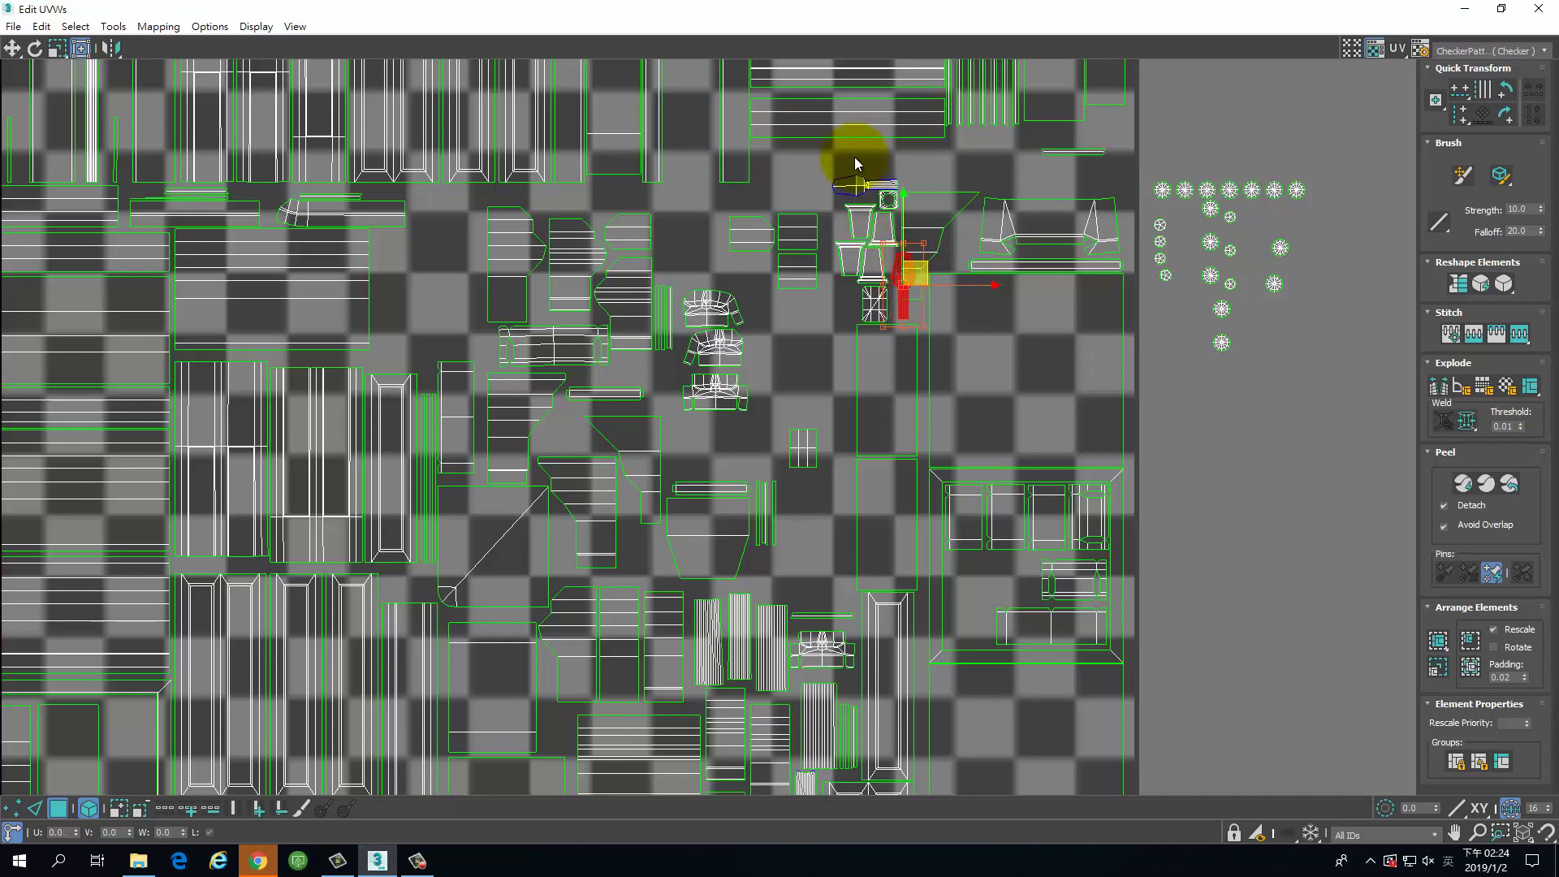
Step: Stack the two paddle-shaped shells horizontally, facing opposite directions, beneath the two small striped rectangles
left_click_drag(850, 182, 805, 306)
left_click(864, 249)
left_click_drag(900, 282, 814, 323)
left_click(1506, 113)
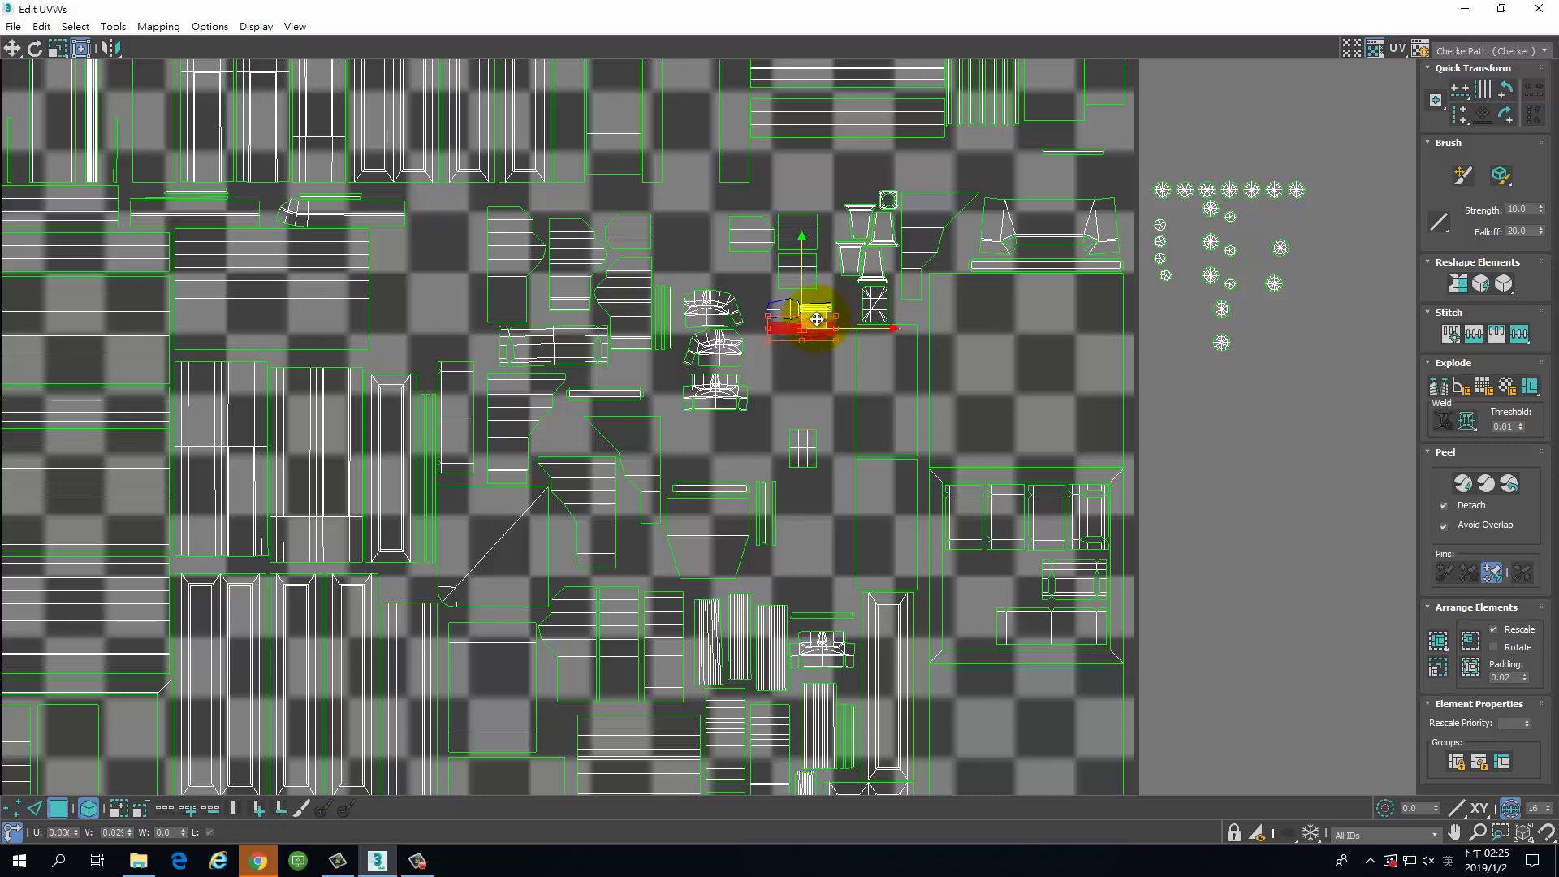
scroll(812, 351, "up", 3)
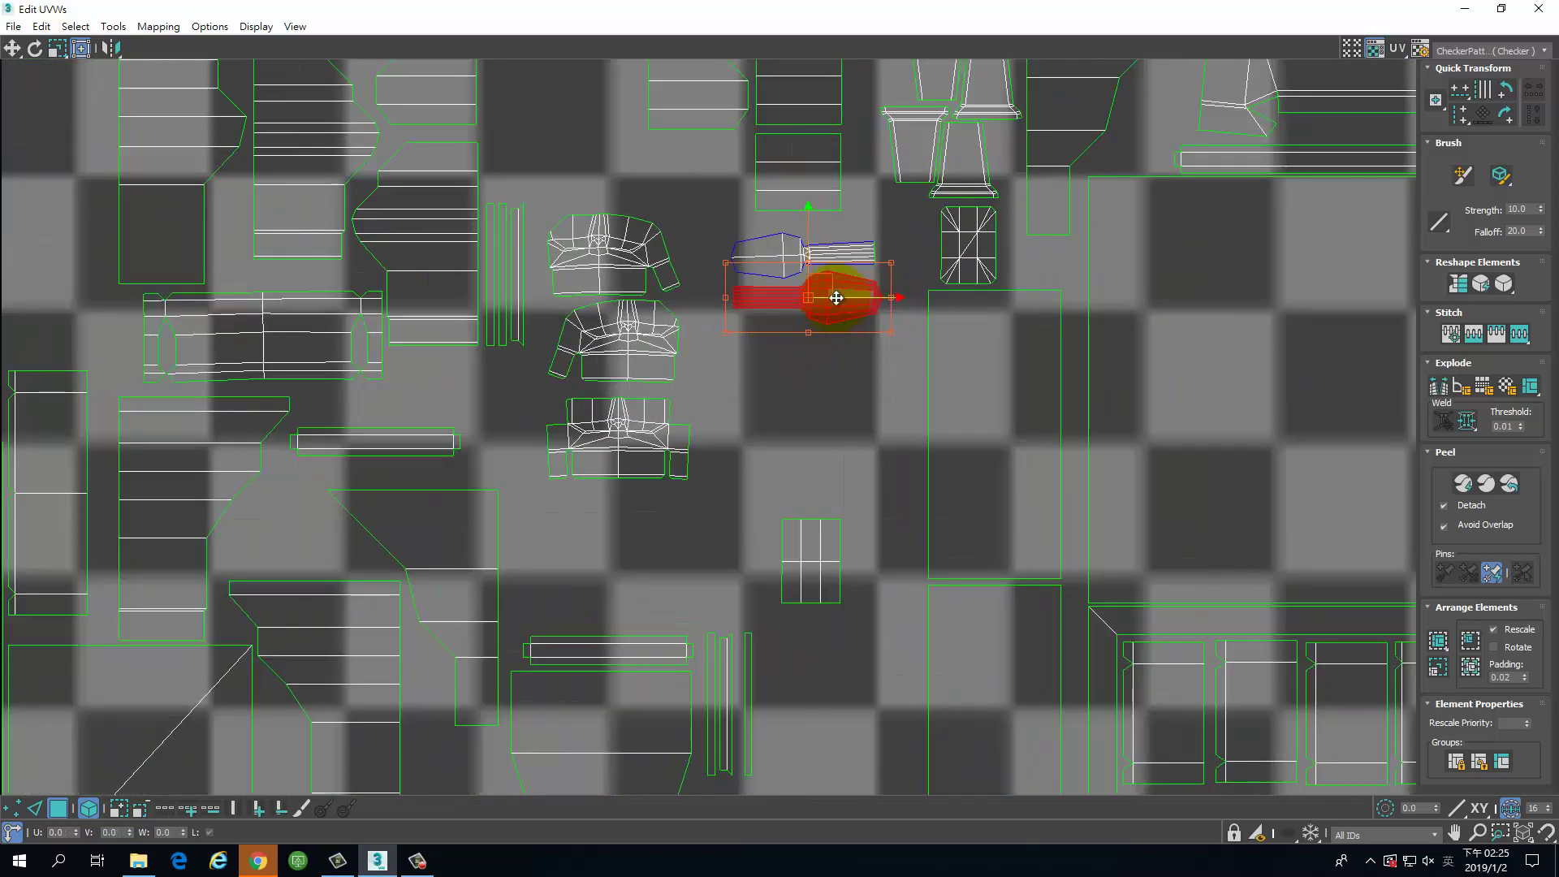
left_click(823, 371)
Step: Place the small gridded rectangle and the faceted rounded rectangle side by side beneath the two paddle-shaped shells
scroll(828, 376, "down", 5)
scroll(849, 382, "up", 3)
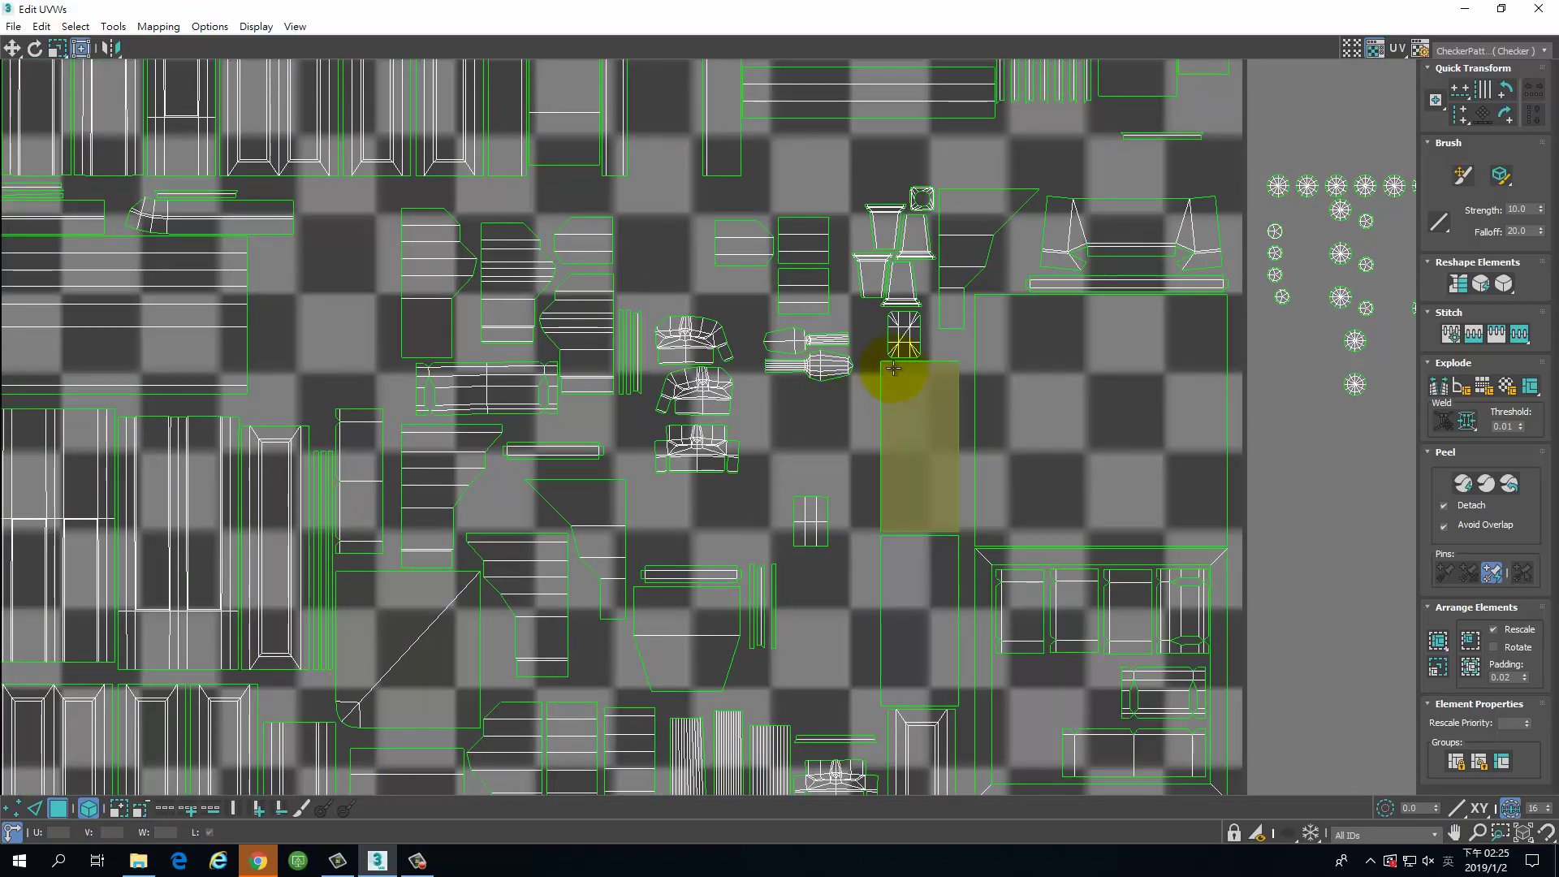
left_click(809, 536)
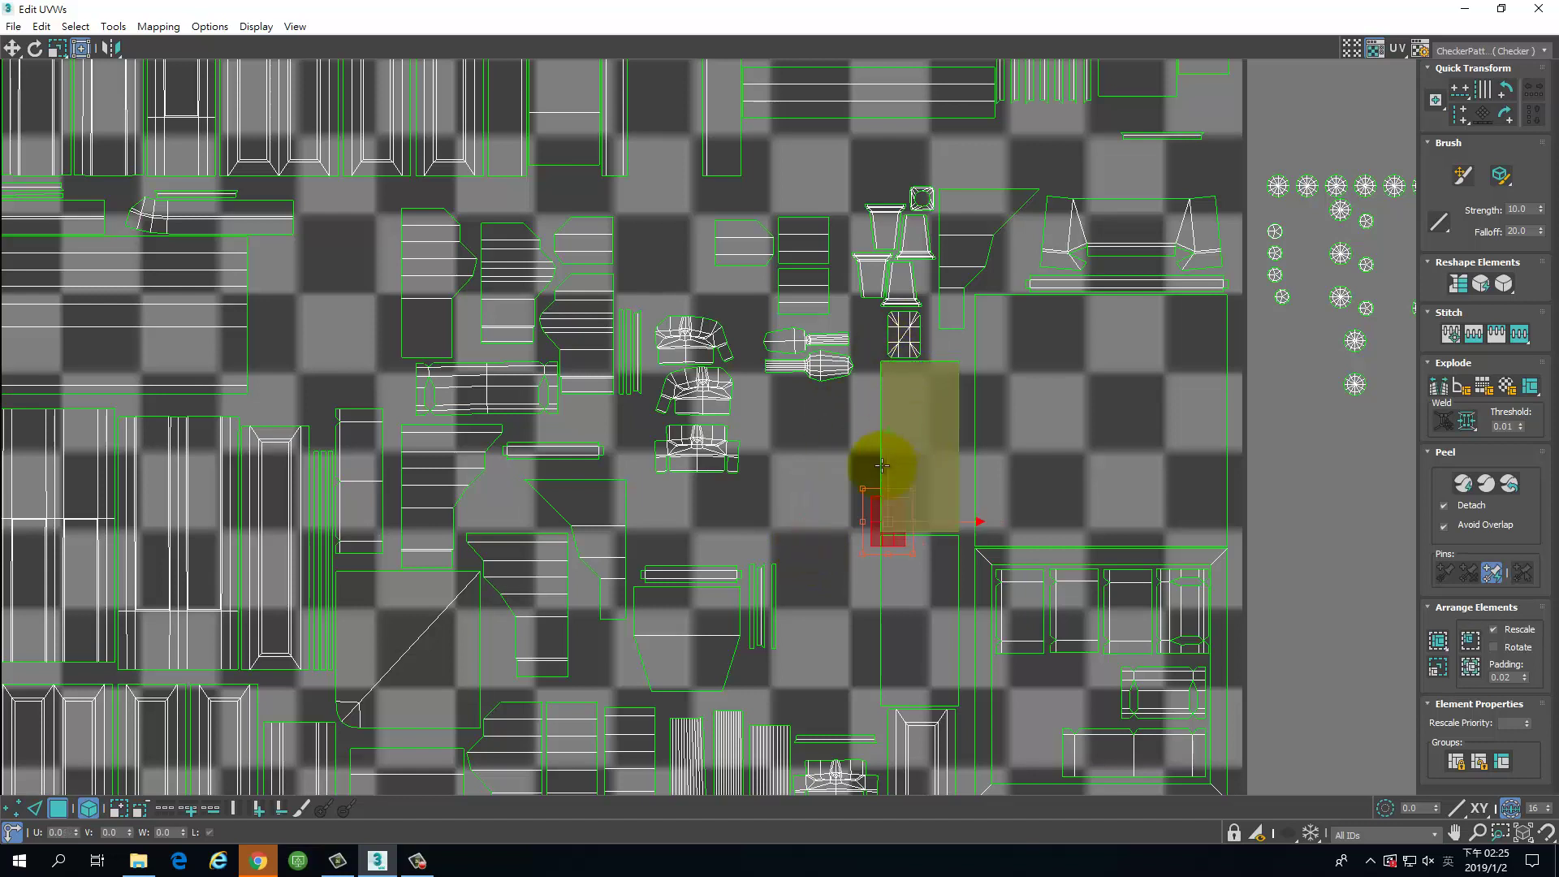
left_click_drag(905, 324, 851, 512)
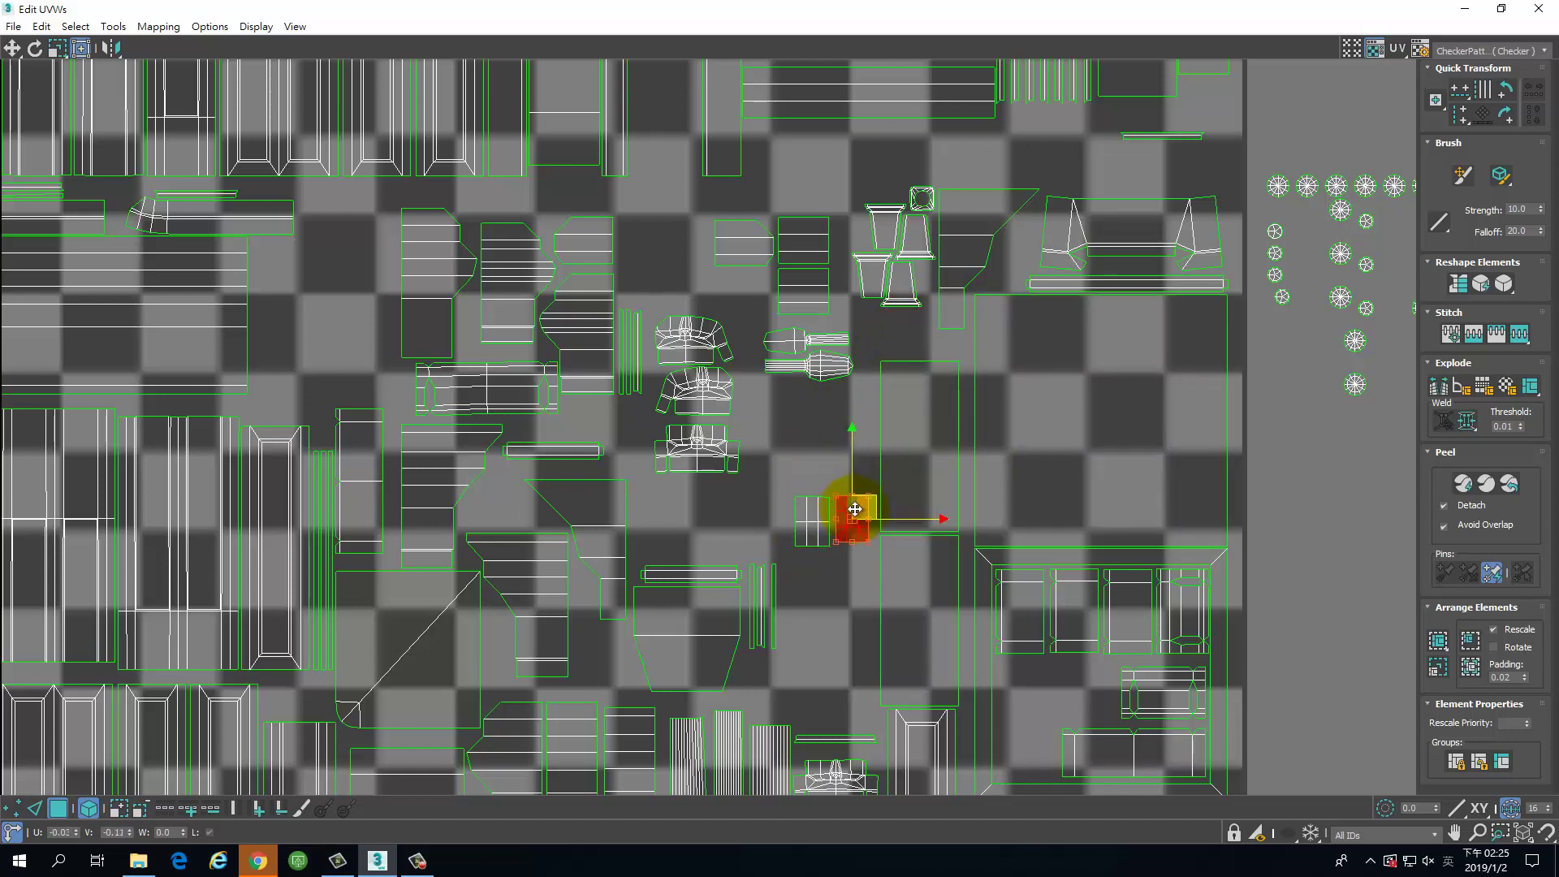
left_click_drag(794, 486, 830, 392)
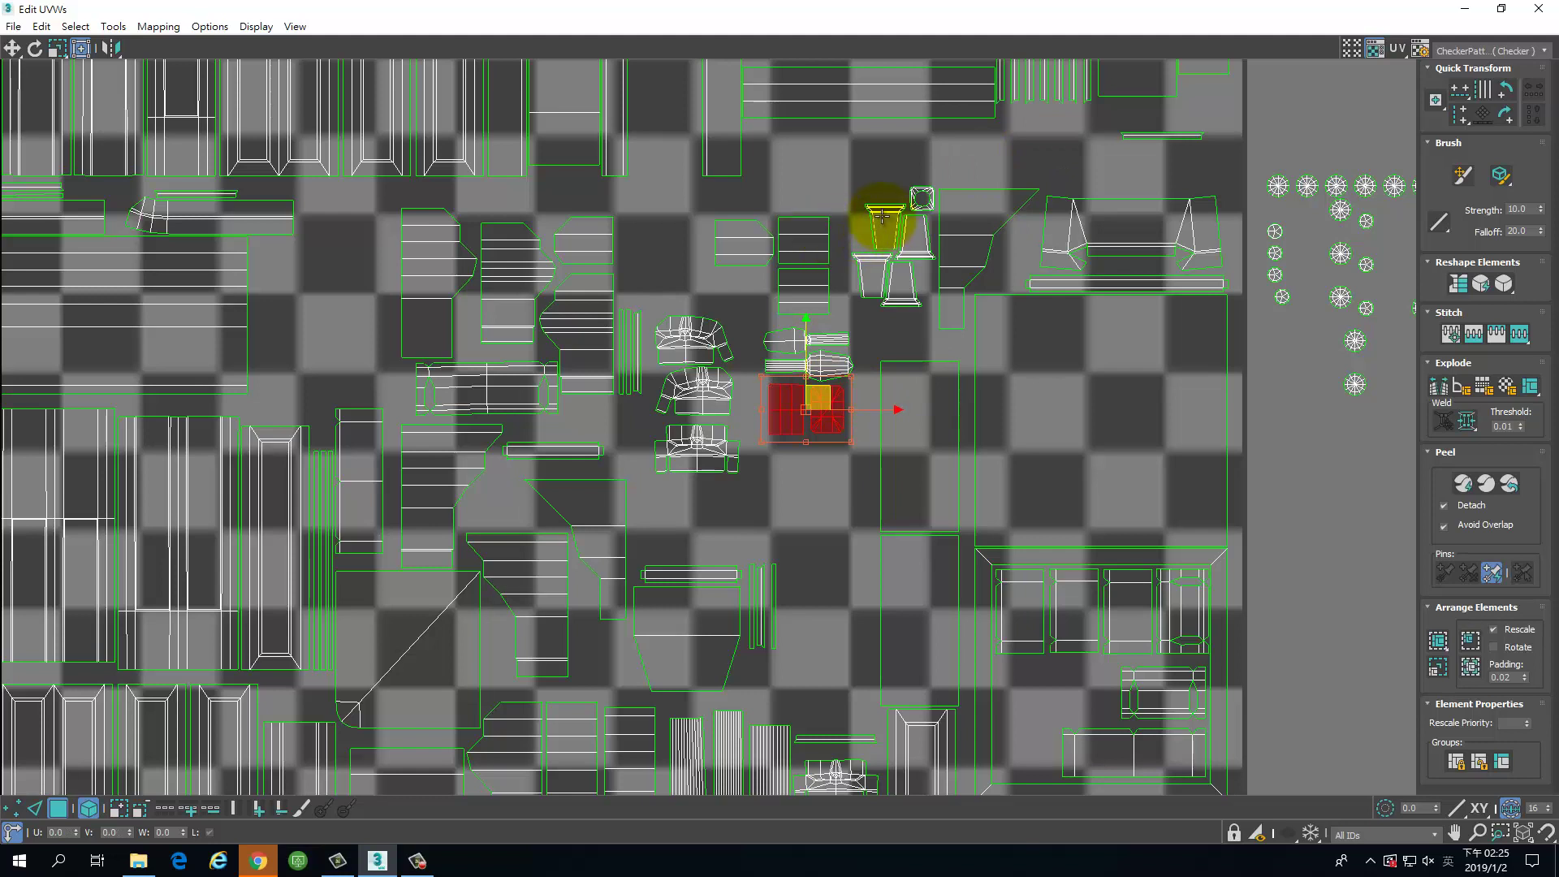
Step: Pack the four tapered shells into a compact two-by-two block with the small square shell just above it
left_click_drag(868, 284, 912, 234)
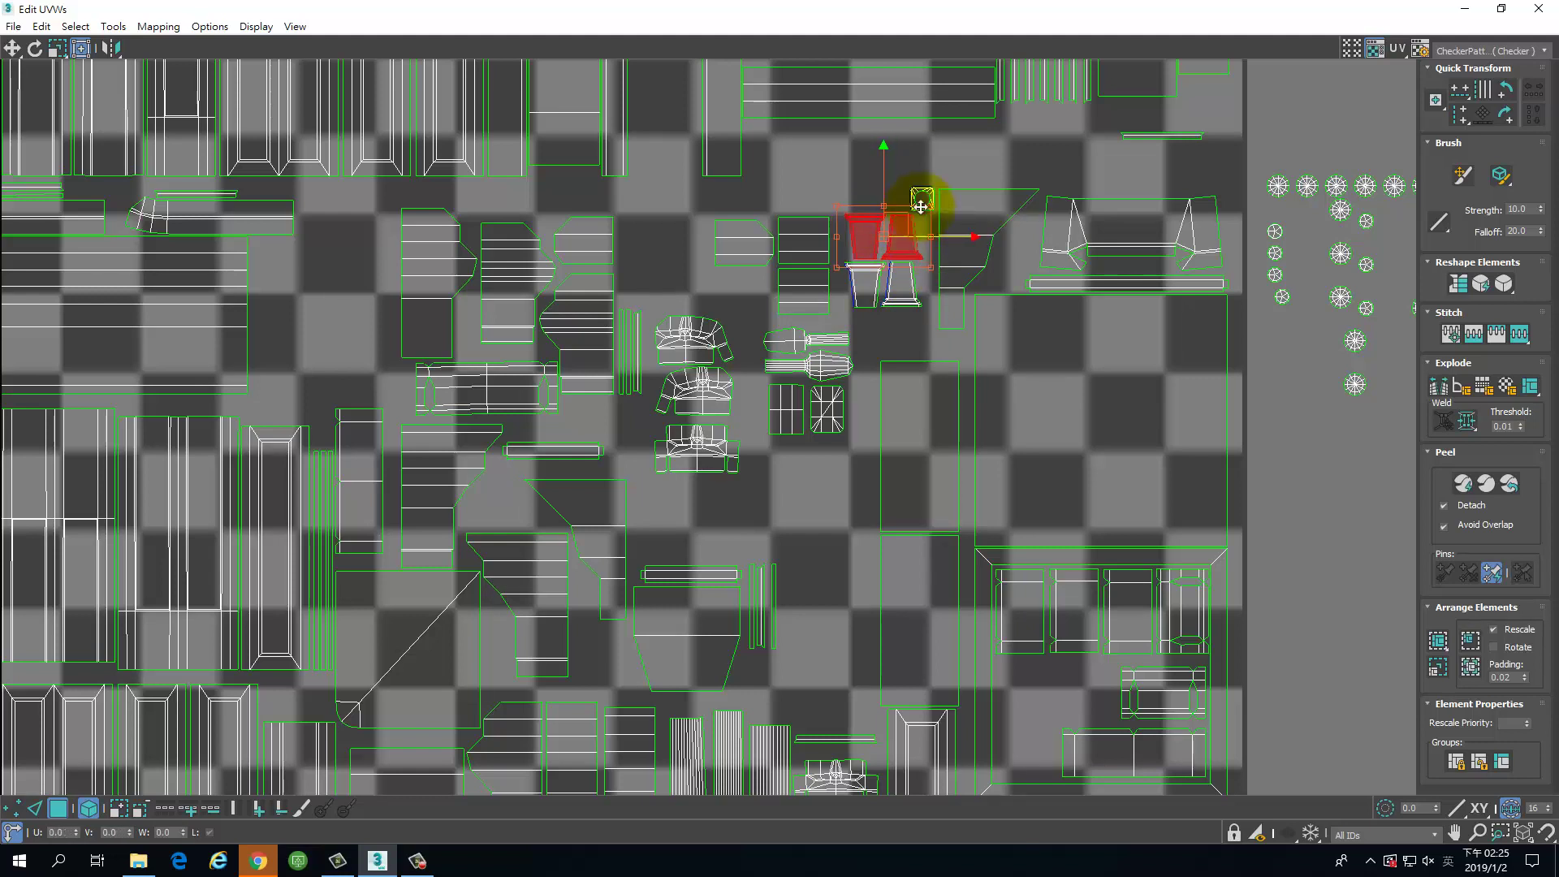
left_click(923, 198)
middle_click_drag(909, 261, 917, 302)
scroll(915, 305, "up", 4)
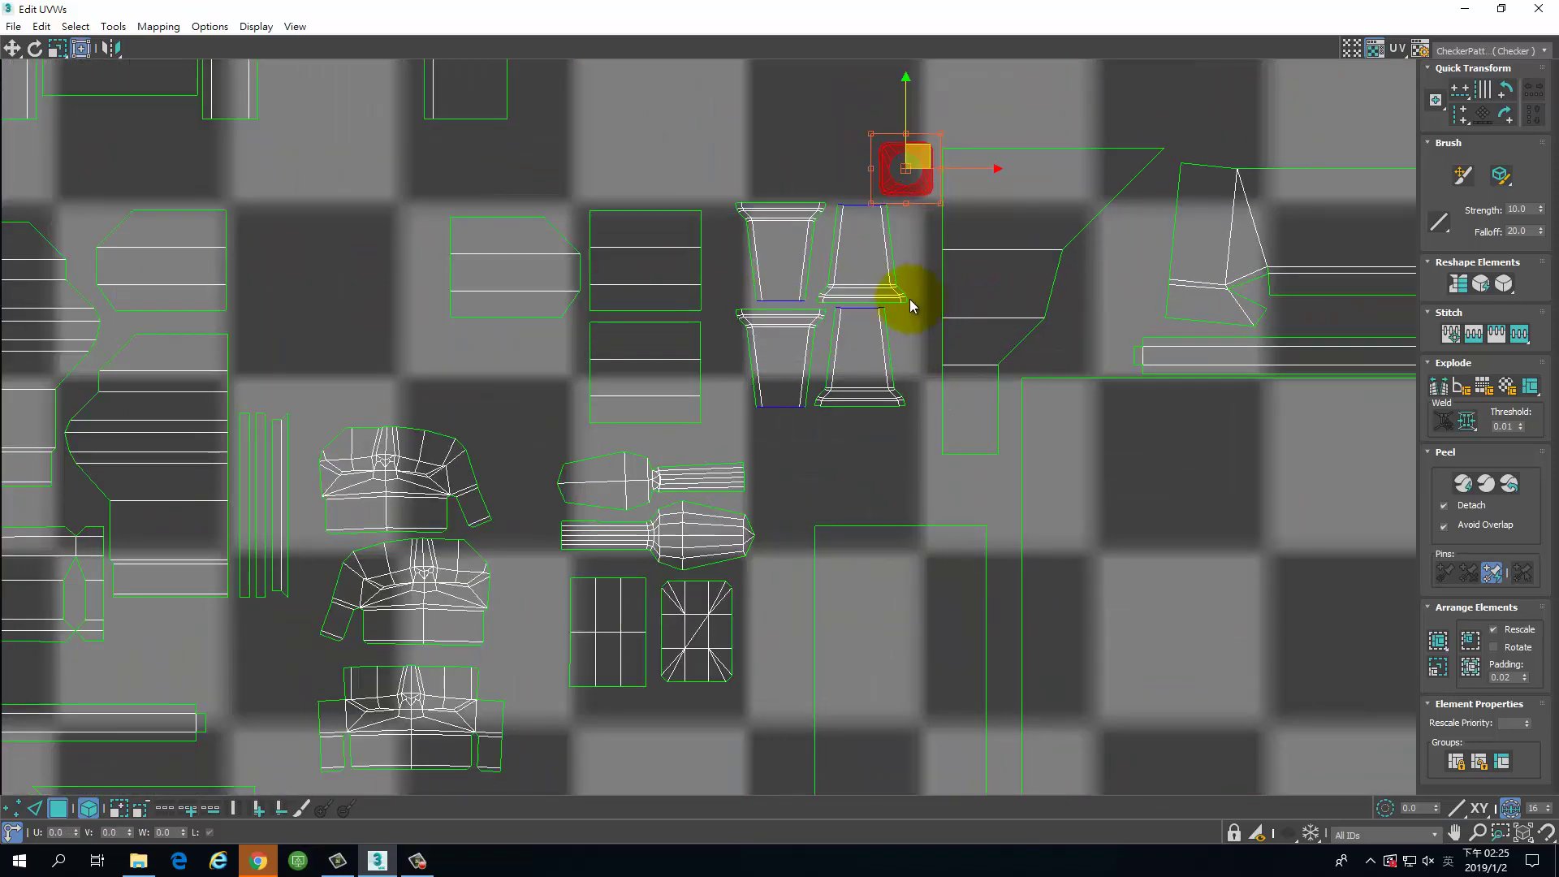
left_click(855, 347)
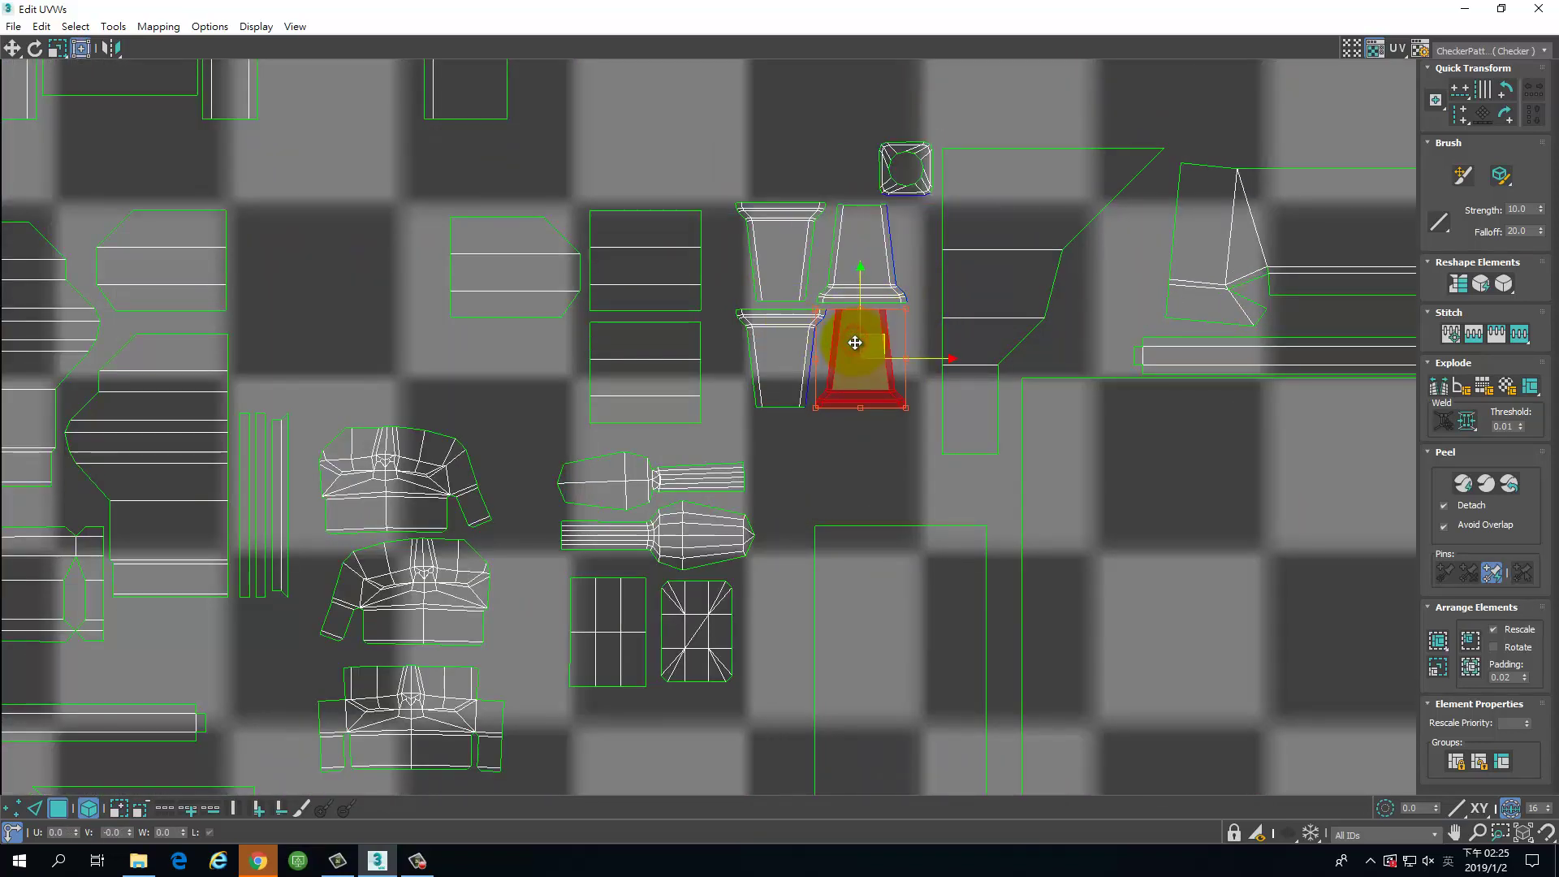
Step: Move the small square shell down into place directly above the tapered shells, centred over the column beside the stepped shell
left_click(910, 180)
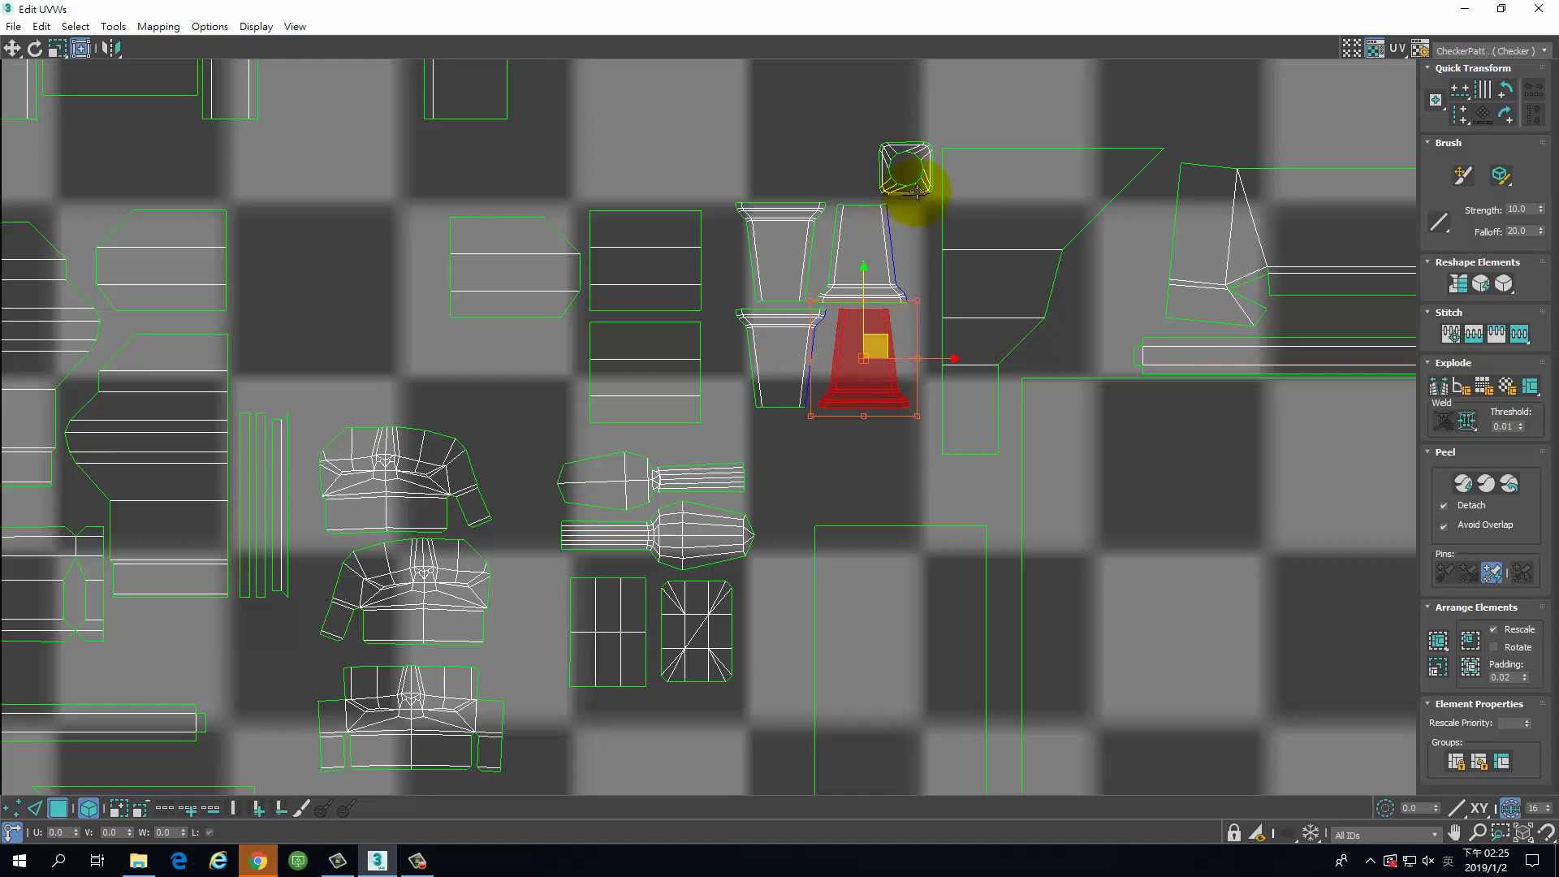
left_click_drag(916, 191, 830, 235)
scroll(830, 235, "down", 4)
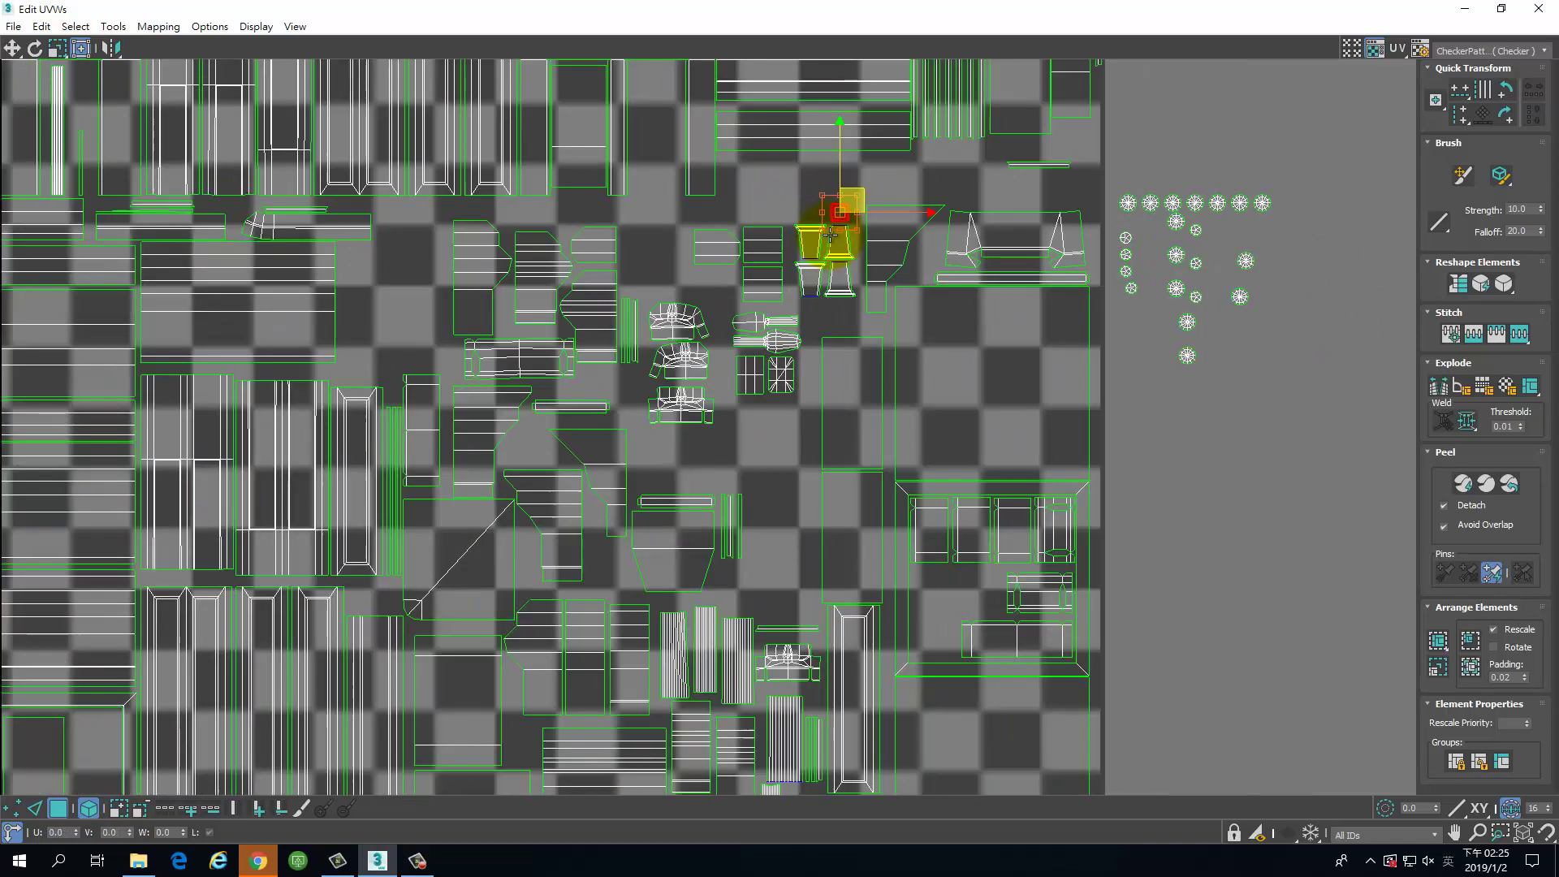
Step: Set one plain rectangle outside the UV tile and push the other three rectangles together inside the large bevelled frame shell
middle_click_drag(839, 364, 885, 271)
scroll(885, 271, "down", 3)
middle_click_drag(637, 419, 812, 364)
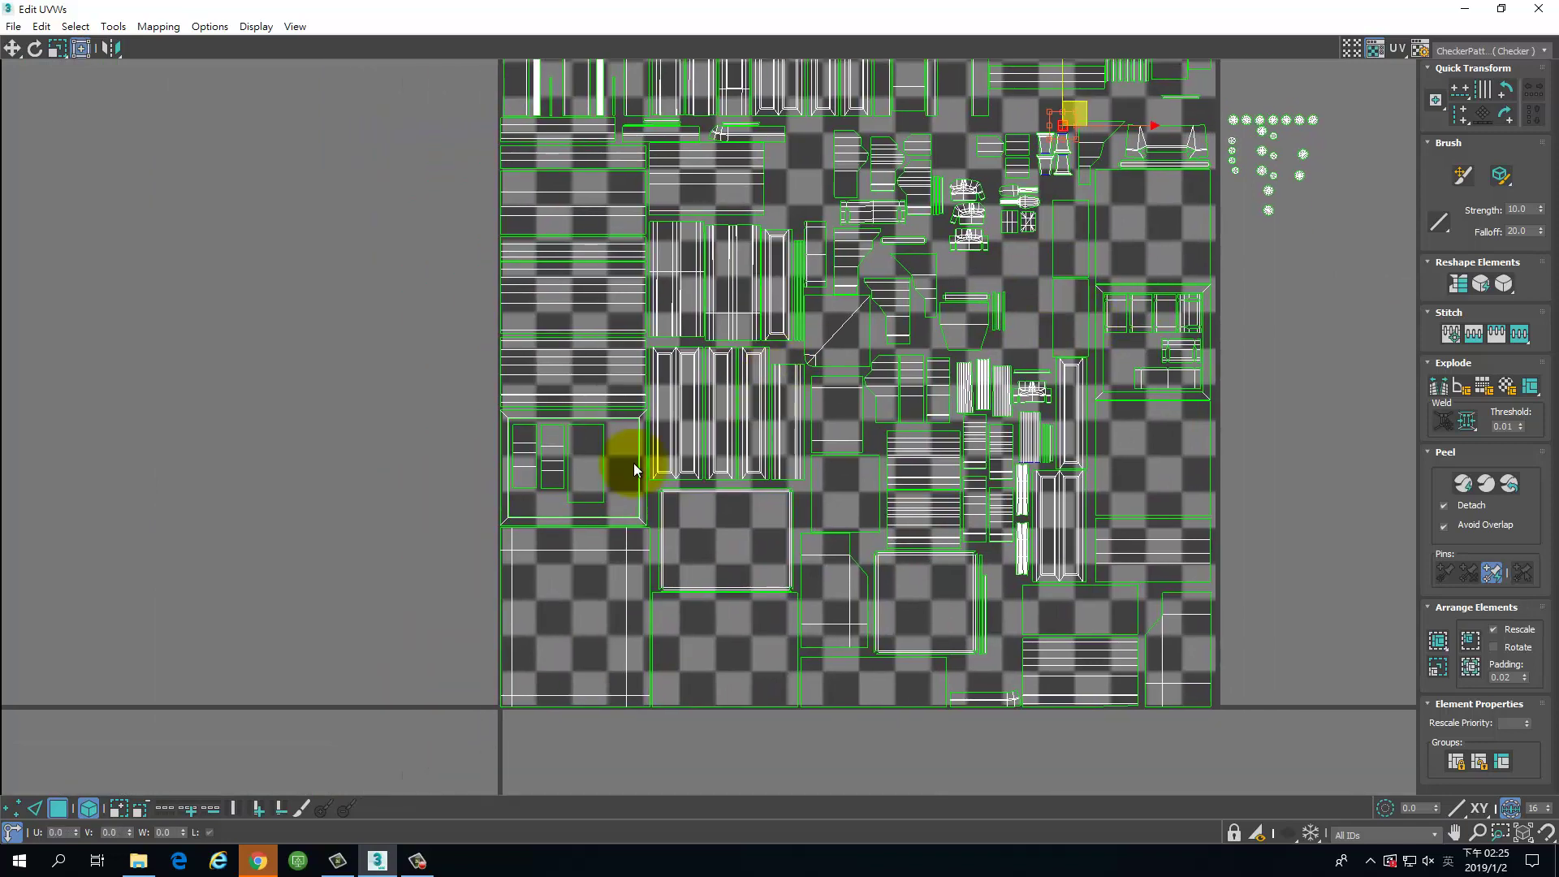
middle_click_drag(769, 500, 757, 600)
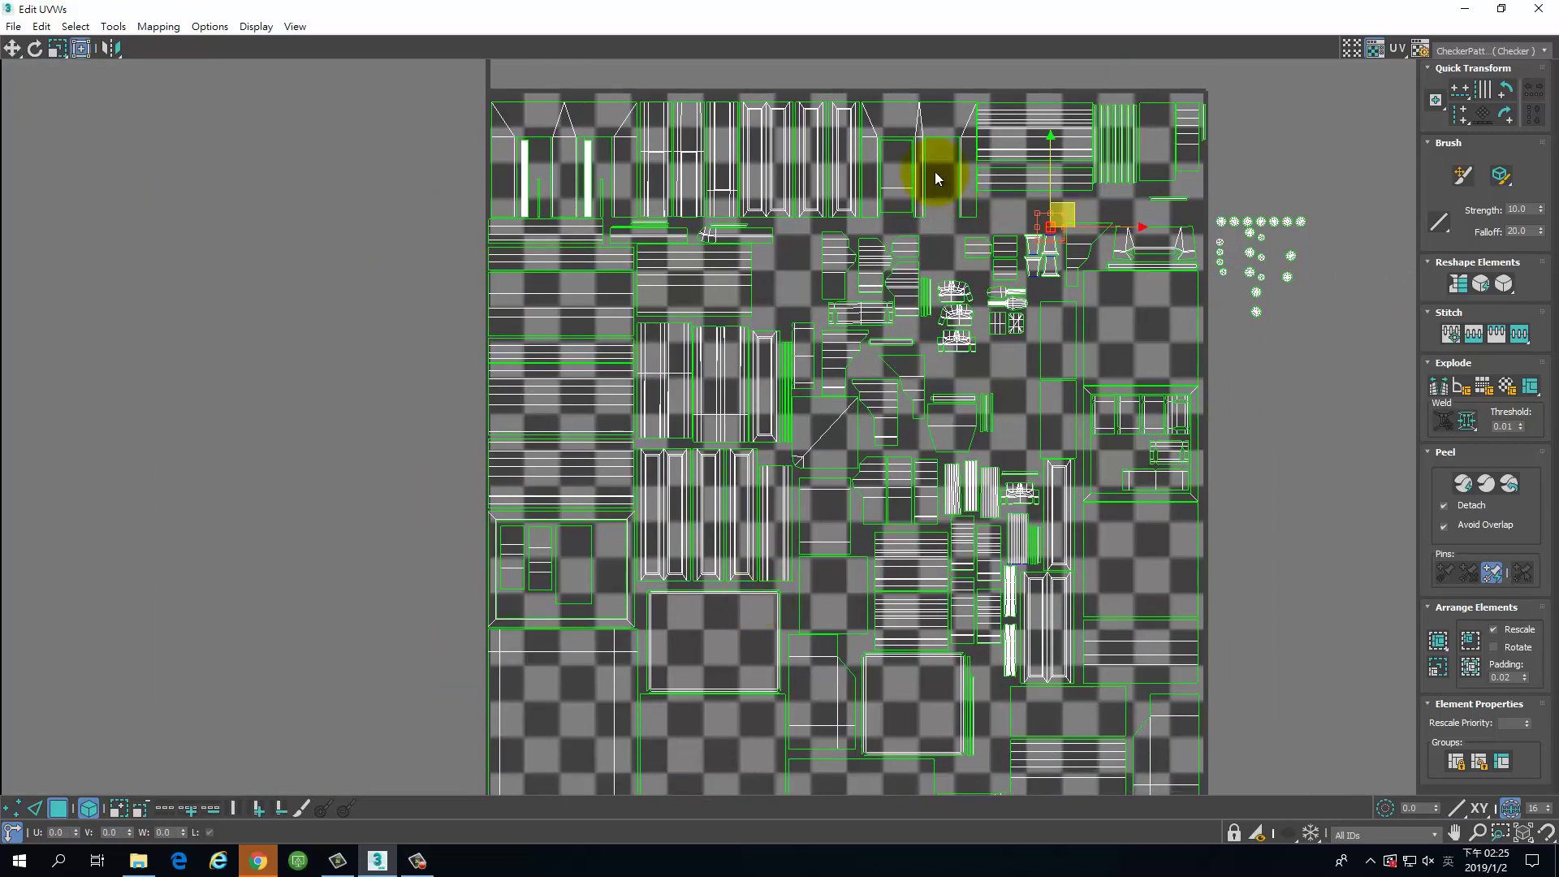
left_click(593, 562)
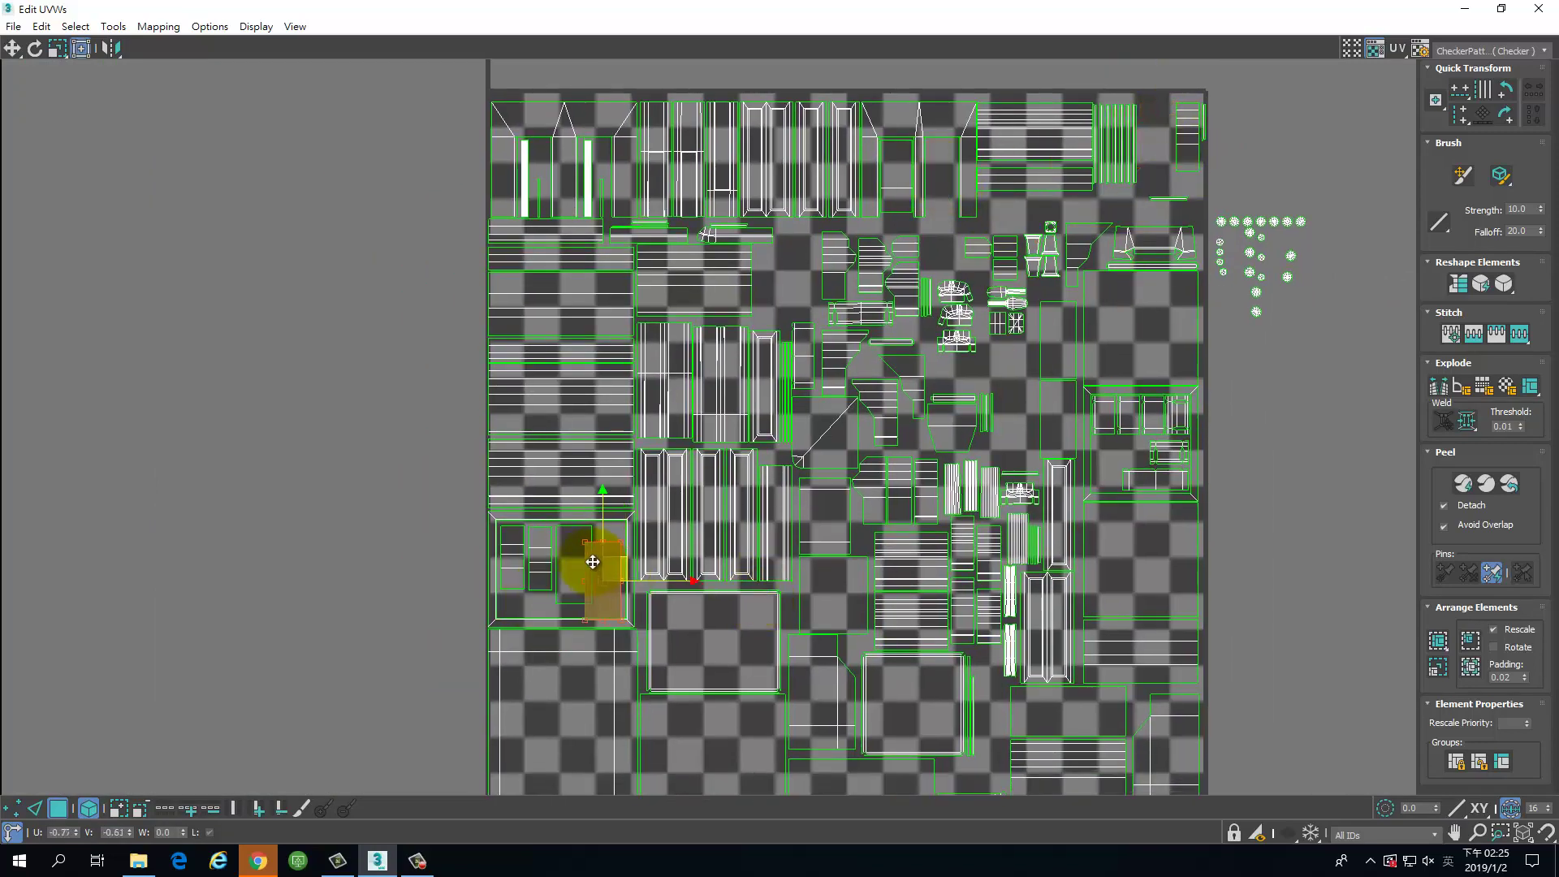
left_click_drag(593, 562, 368, 569)
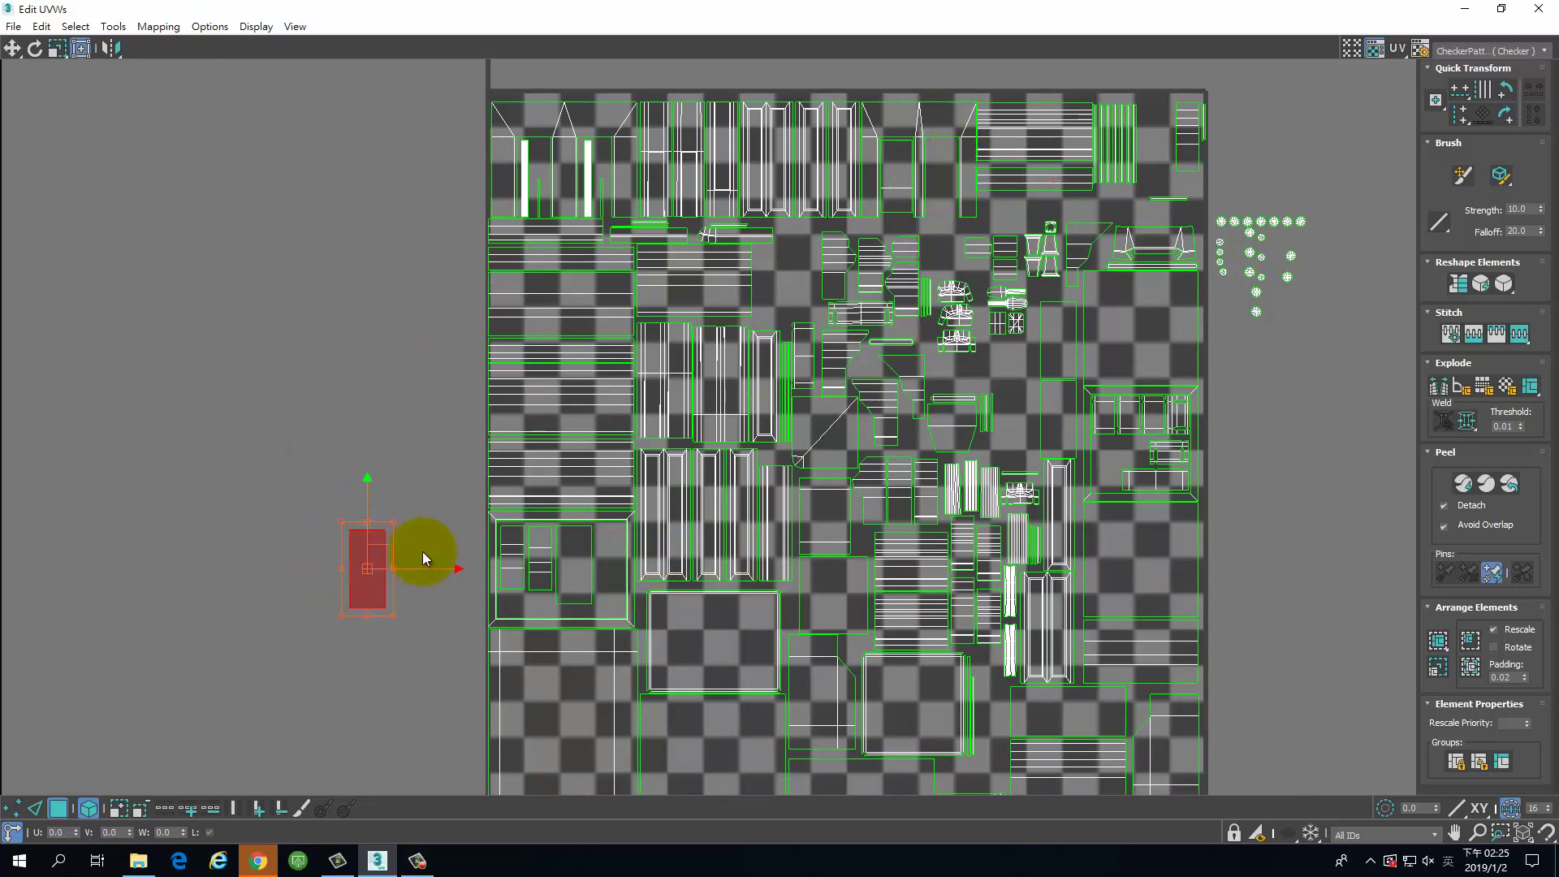
scroll(423, 558, "up", 3)
left_click(583, 600)
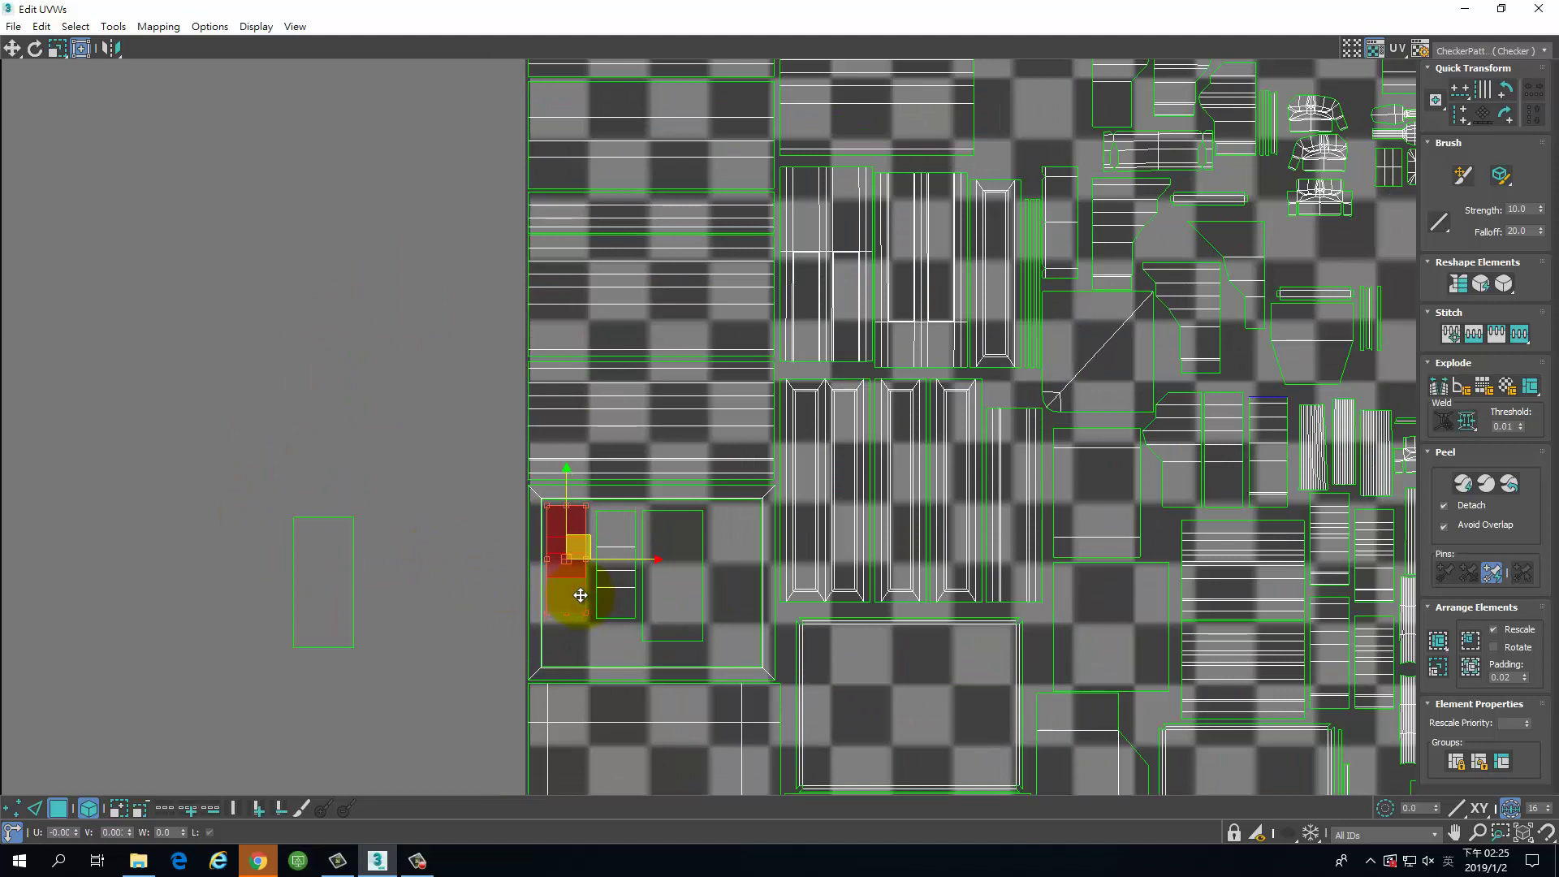
left_click(610, 590)
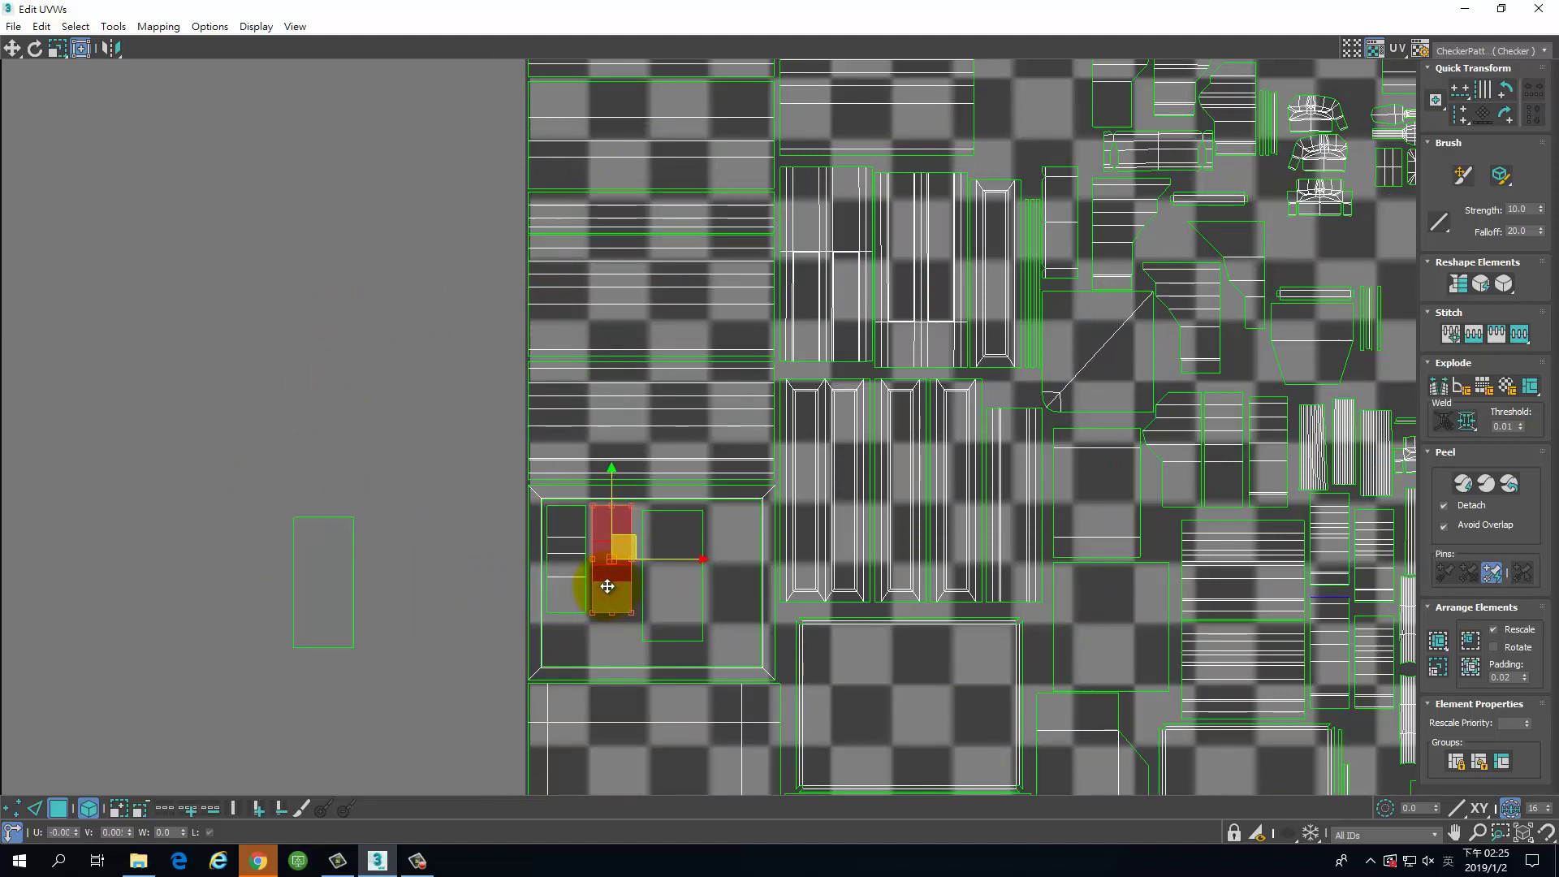
left_click(673, 593)
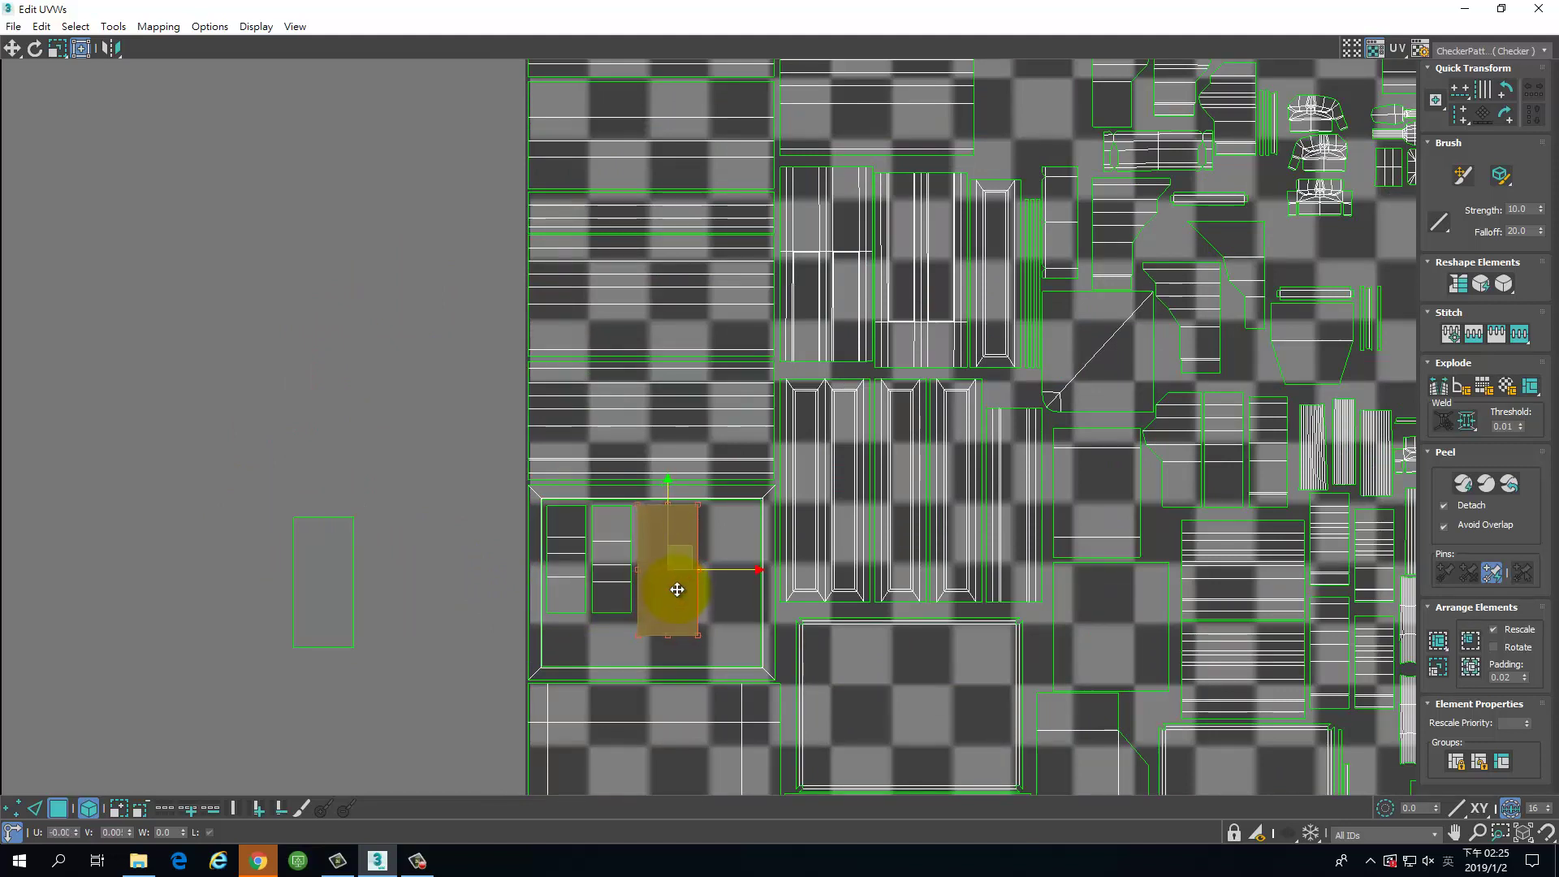
Step: Bring the set-aside plain rectangle back into the bevelled frame shell and line up all four rectangles side by side
left_click_drag(309, 568, 722, 554)
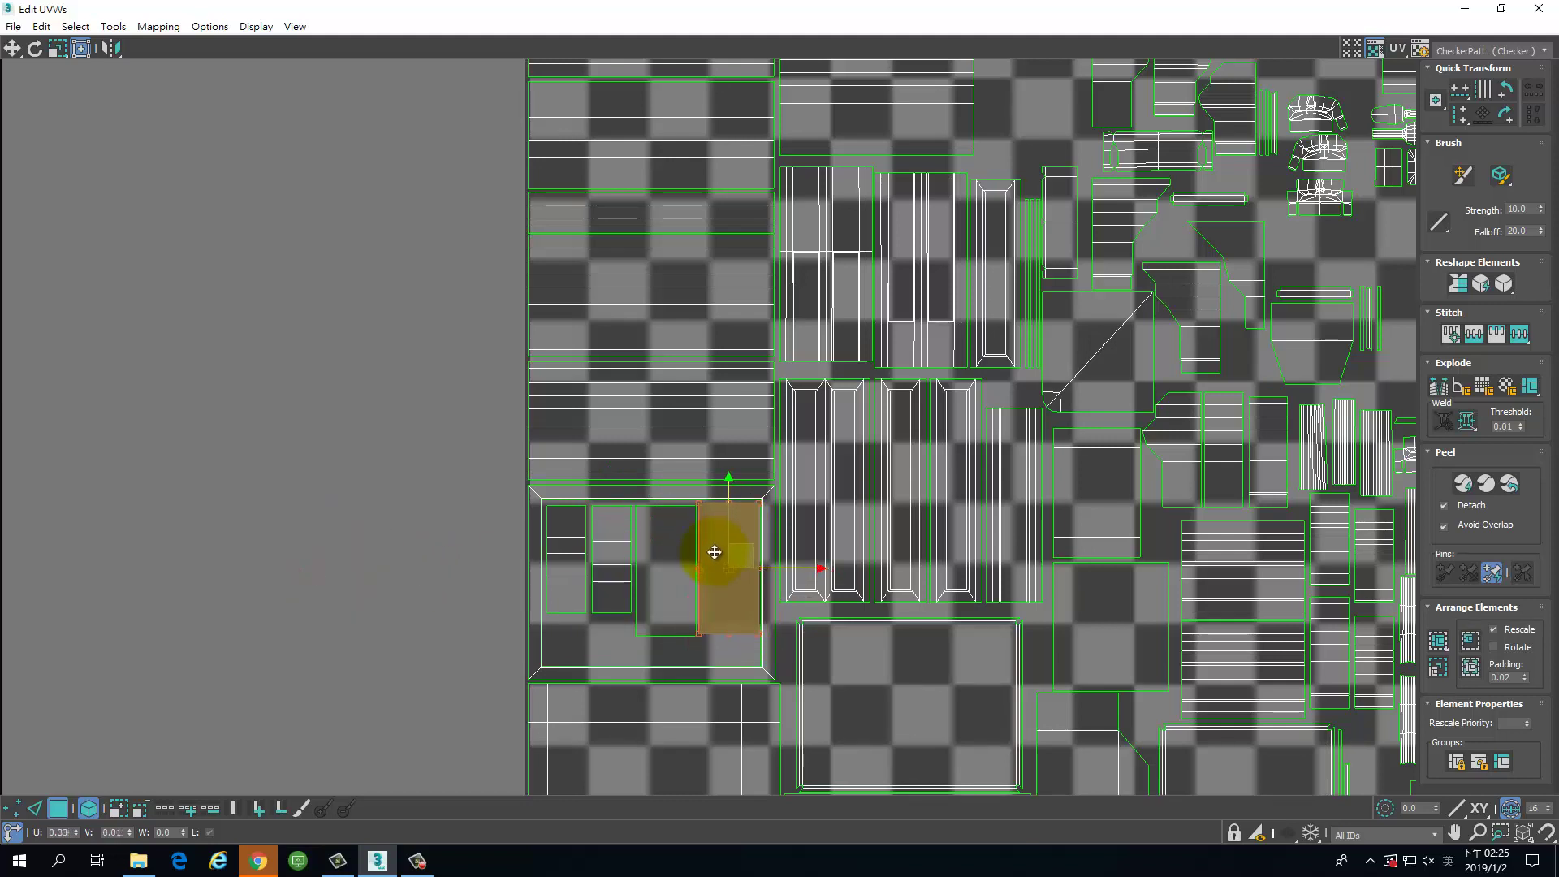
scroll(662, 531, "up", 3)
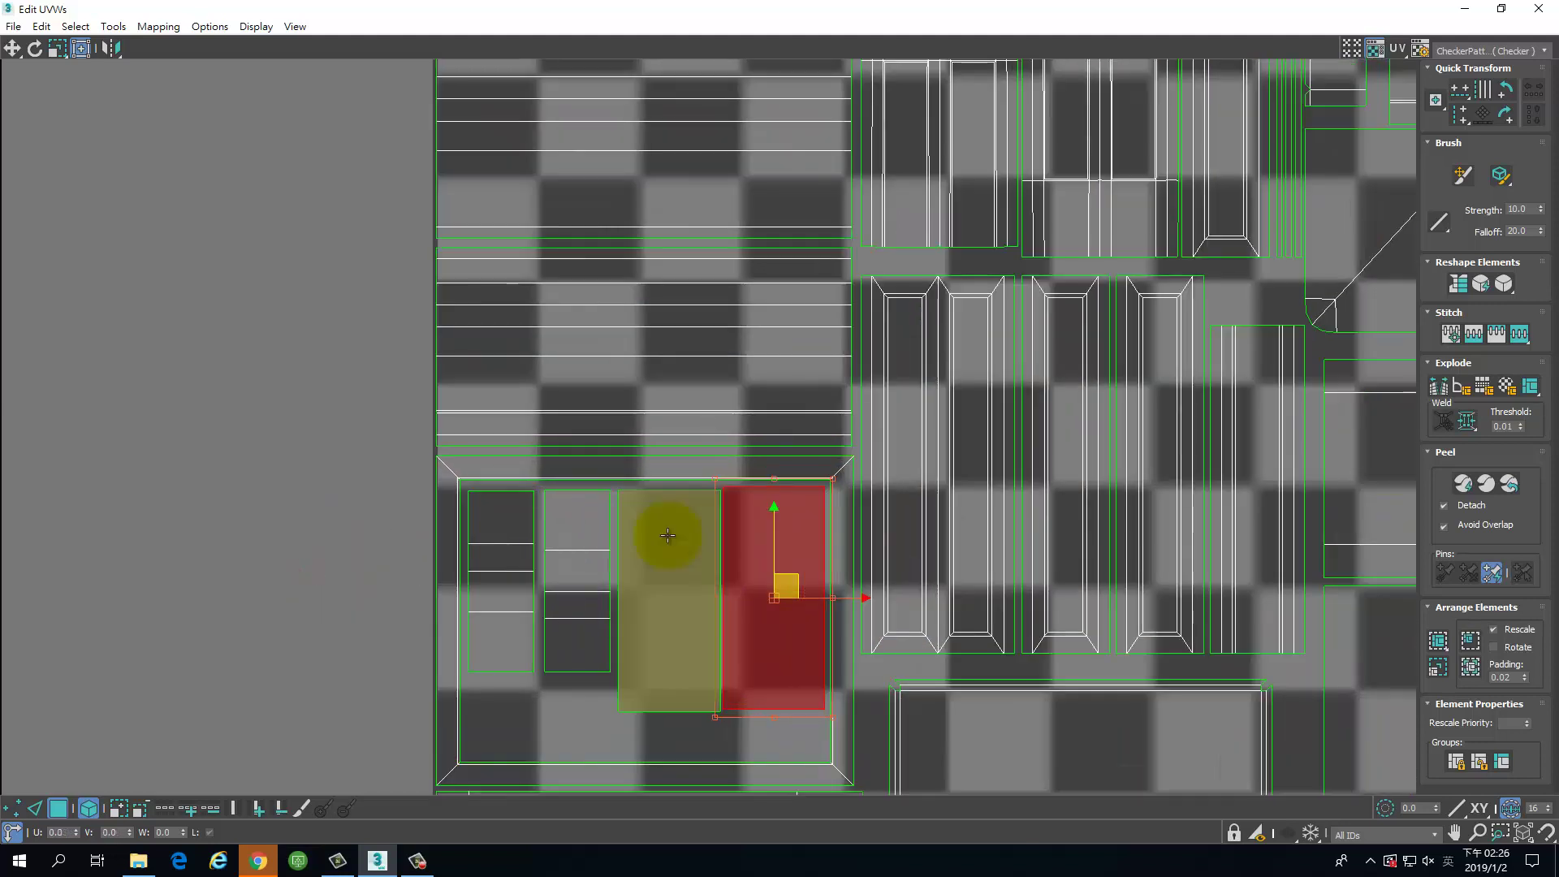
left_click(684, 556)
left_click_drag(682, 555, 684, 552)
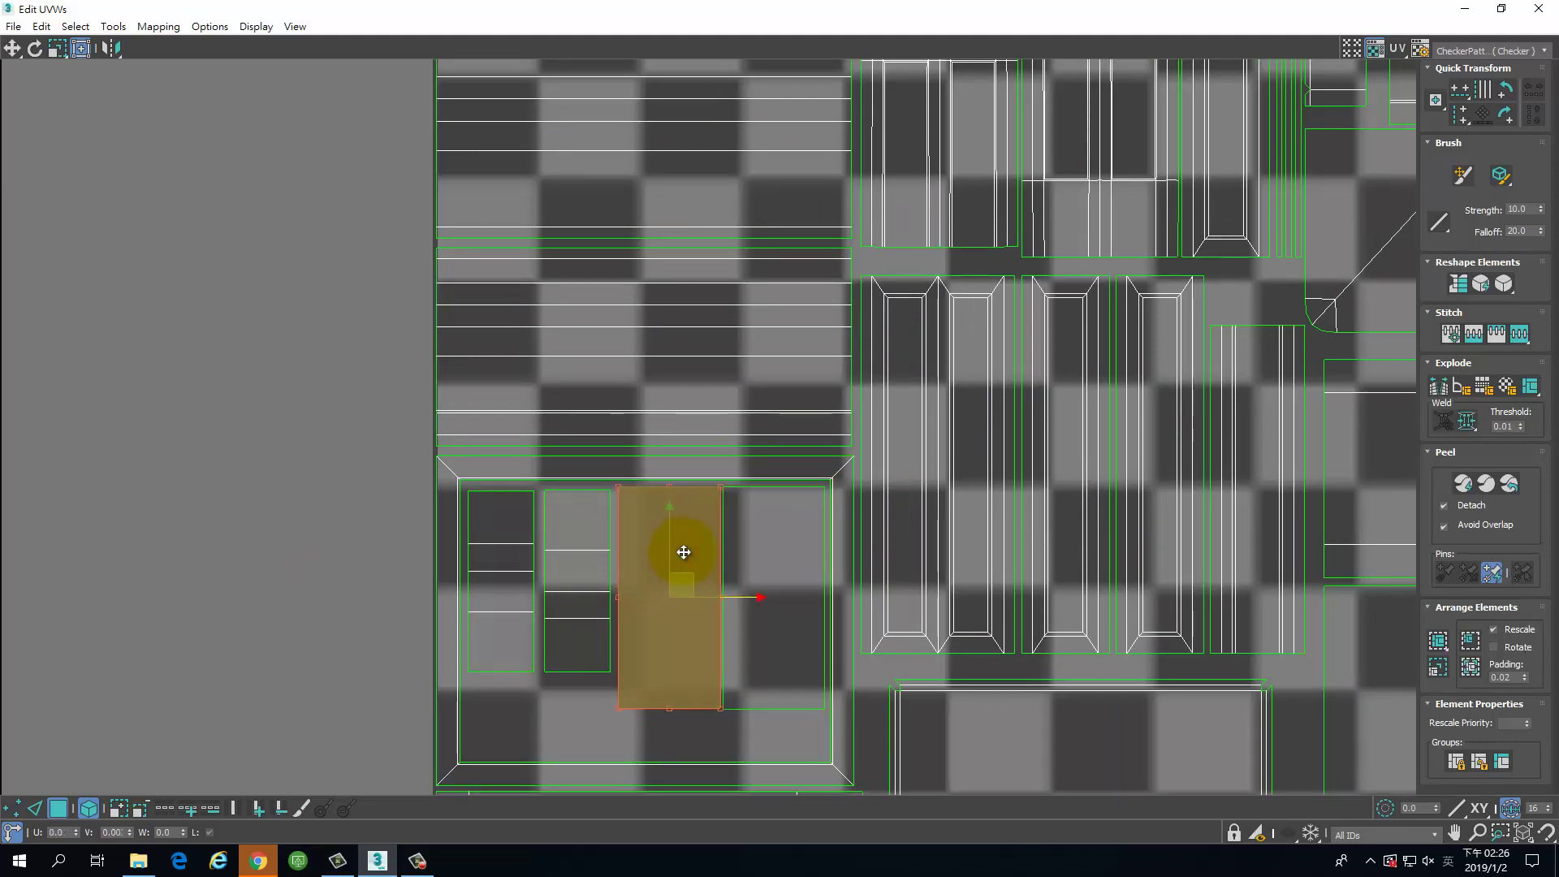
left_click(583, 561)
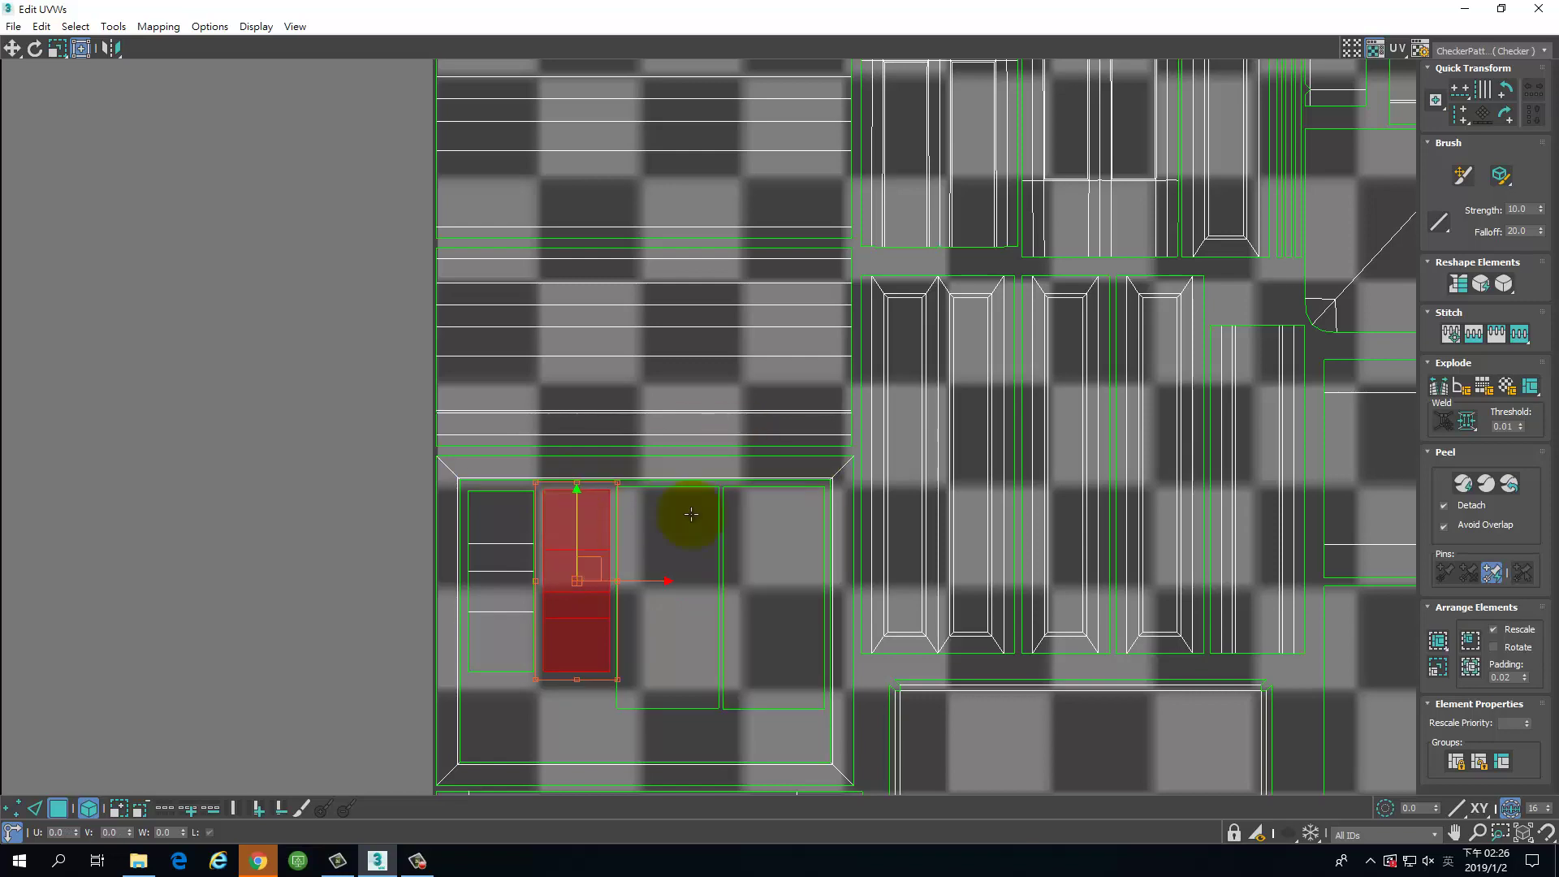
Step: Move the short thin strip and the tall dense strip from the second gabled opening into the first, beside their matching strips
scroll(845, 540, "down", 5)
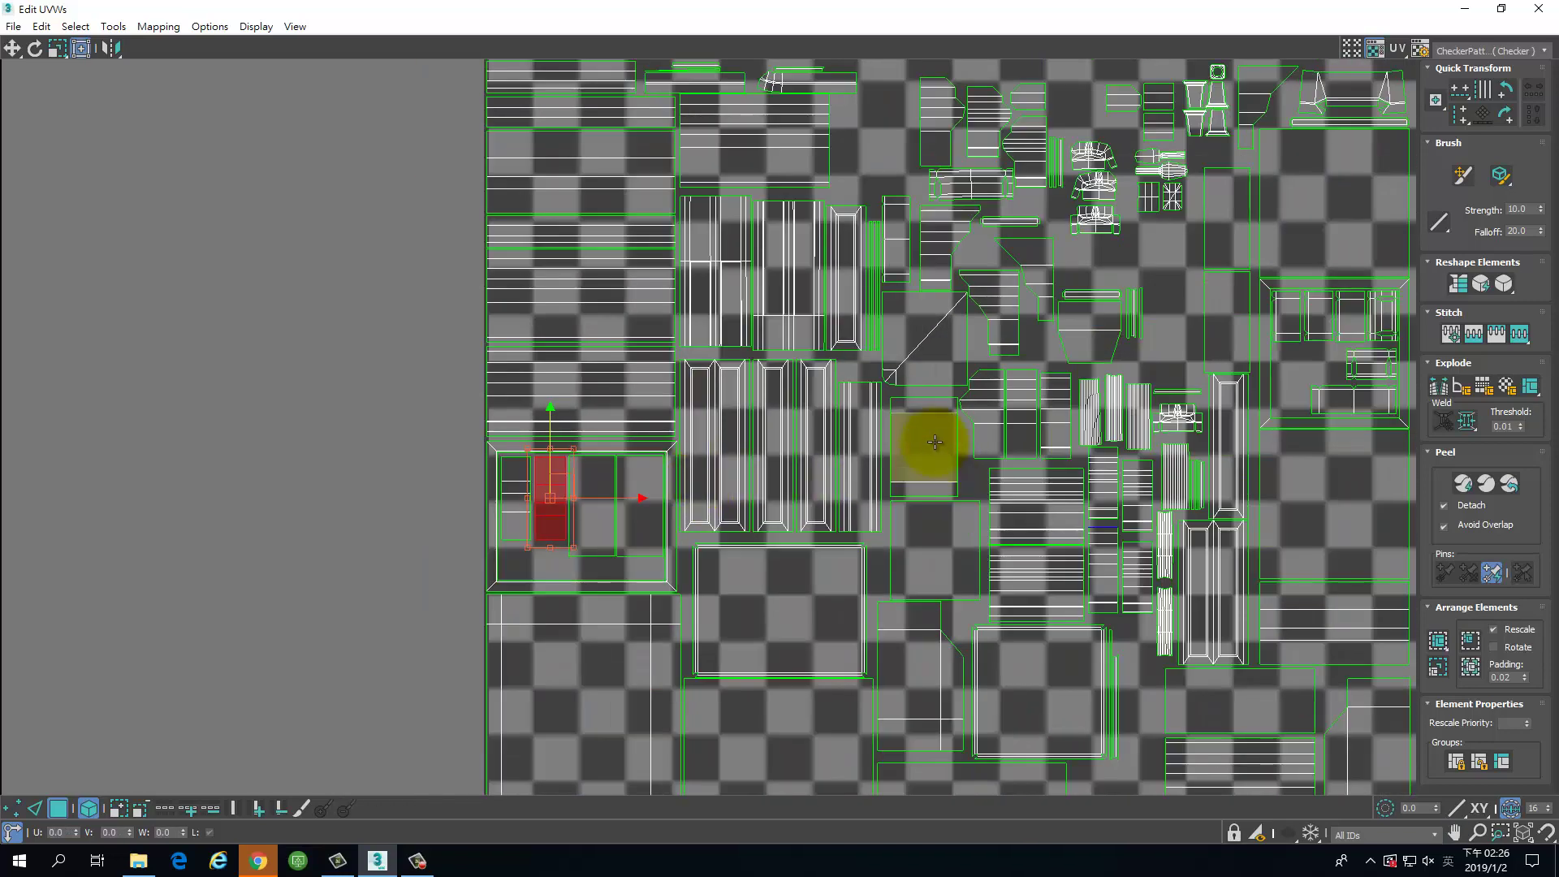
middle_click_drag(979, 258, 656, 436)
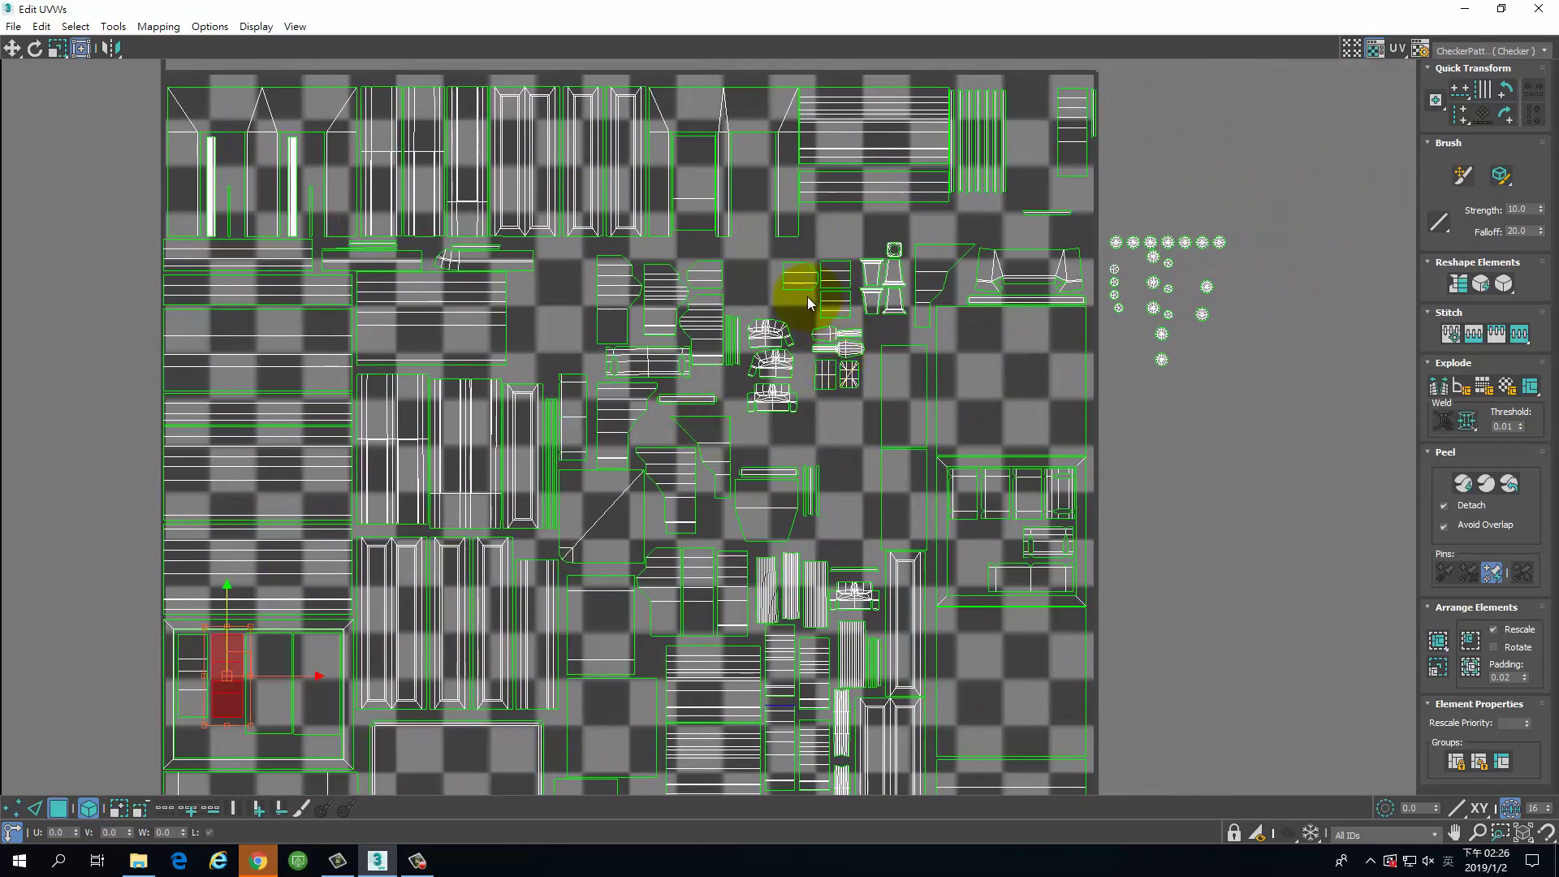
scroll(523, 191, "up", 5)
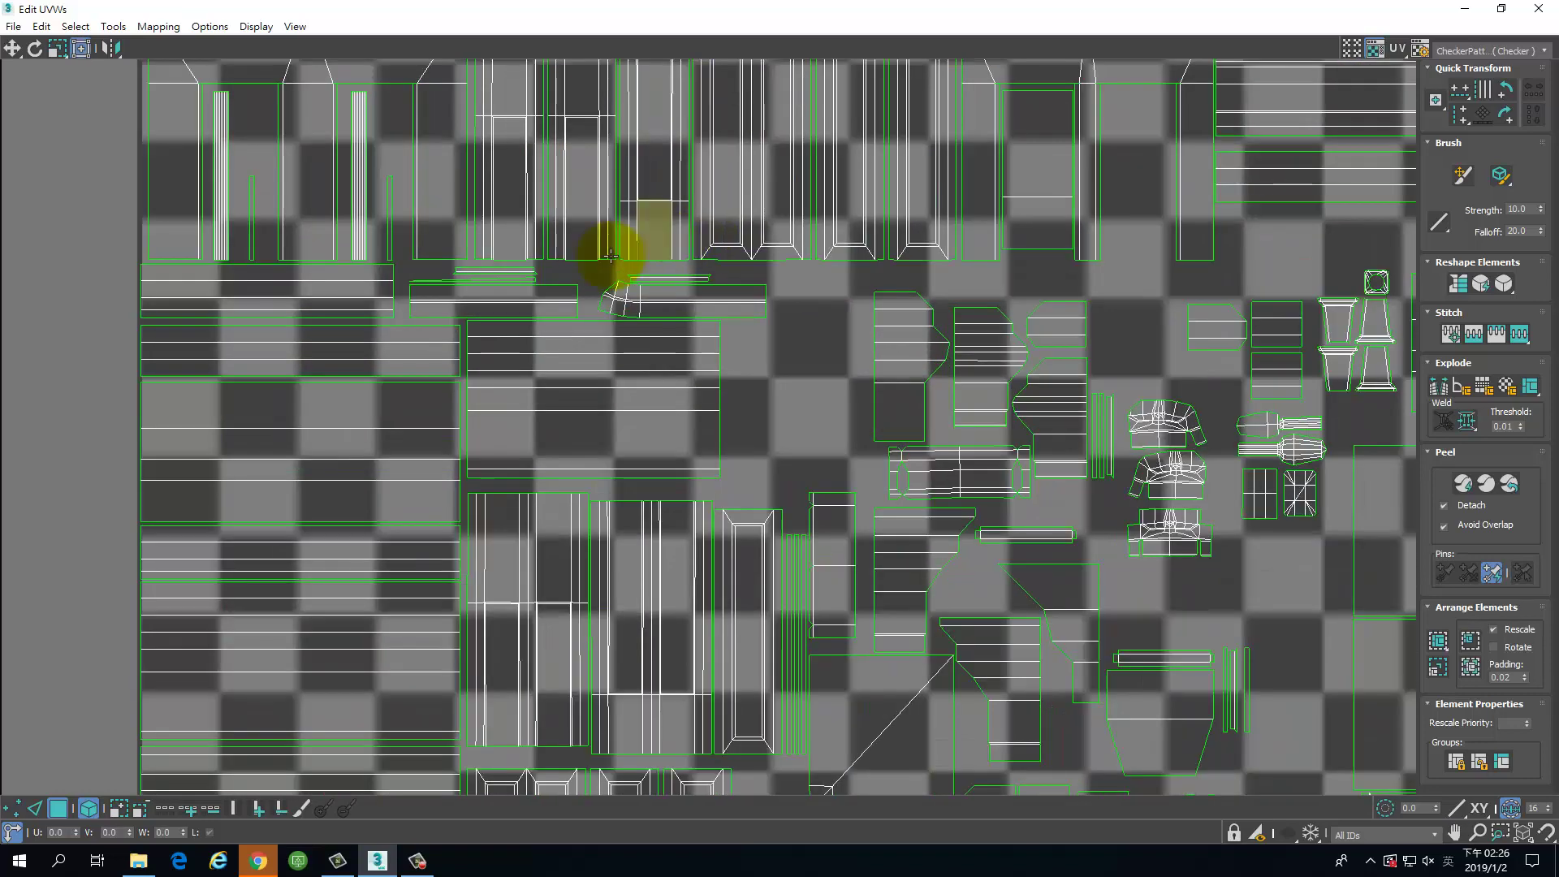
middle_click_drag(610, 256, 754, 322)
left_click_drag(707, 333, 713, 326)
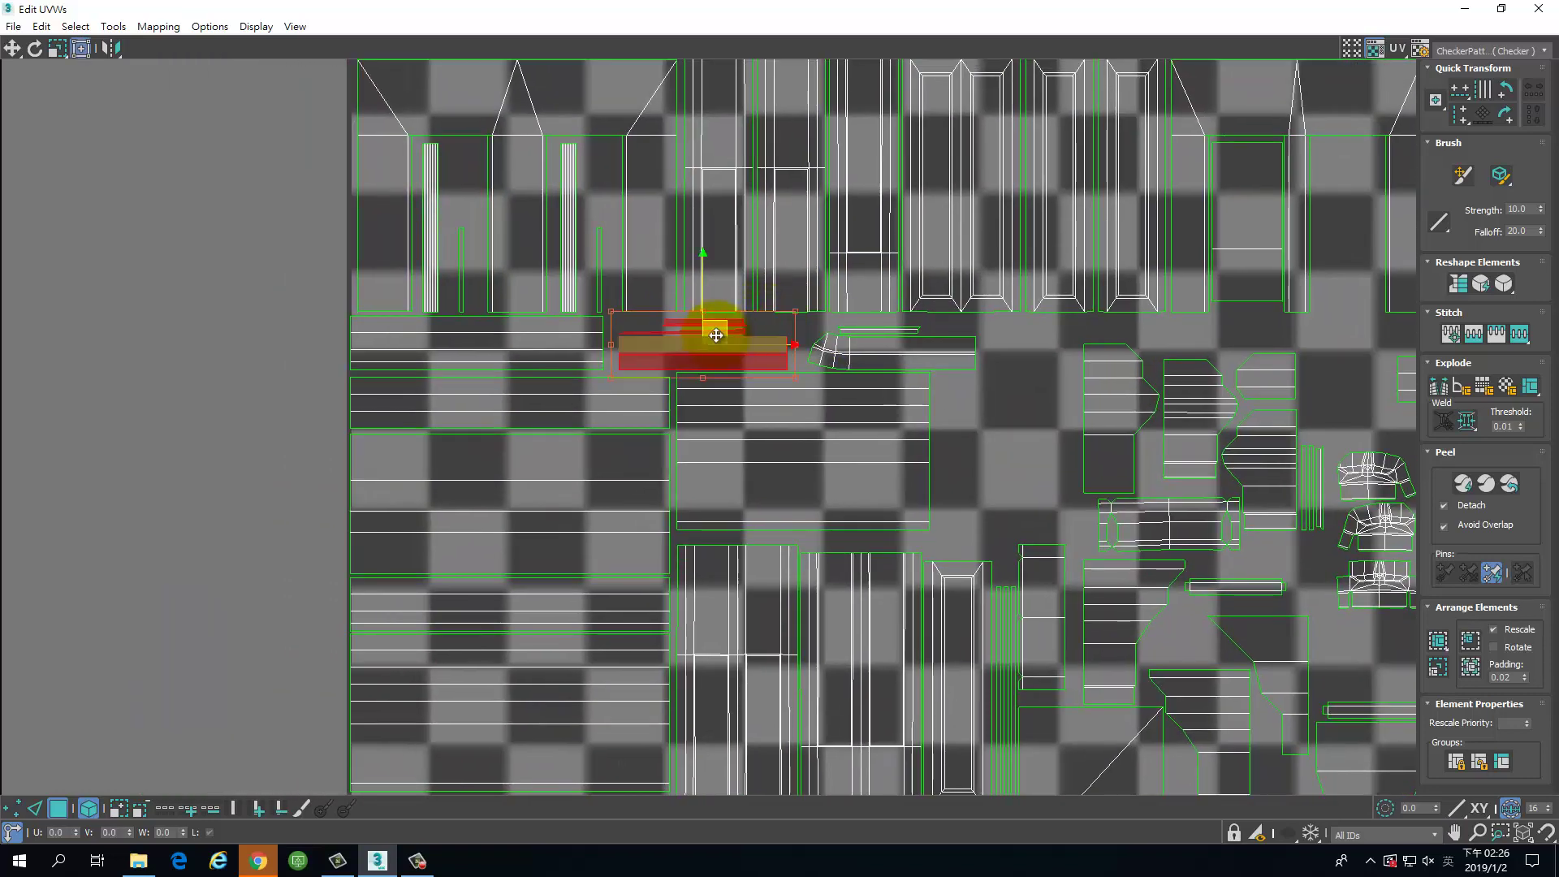
left_click(114, 382)
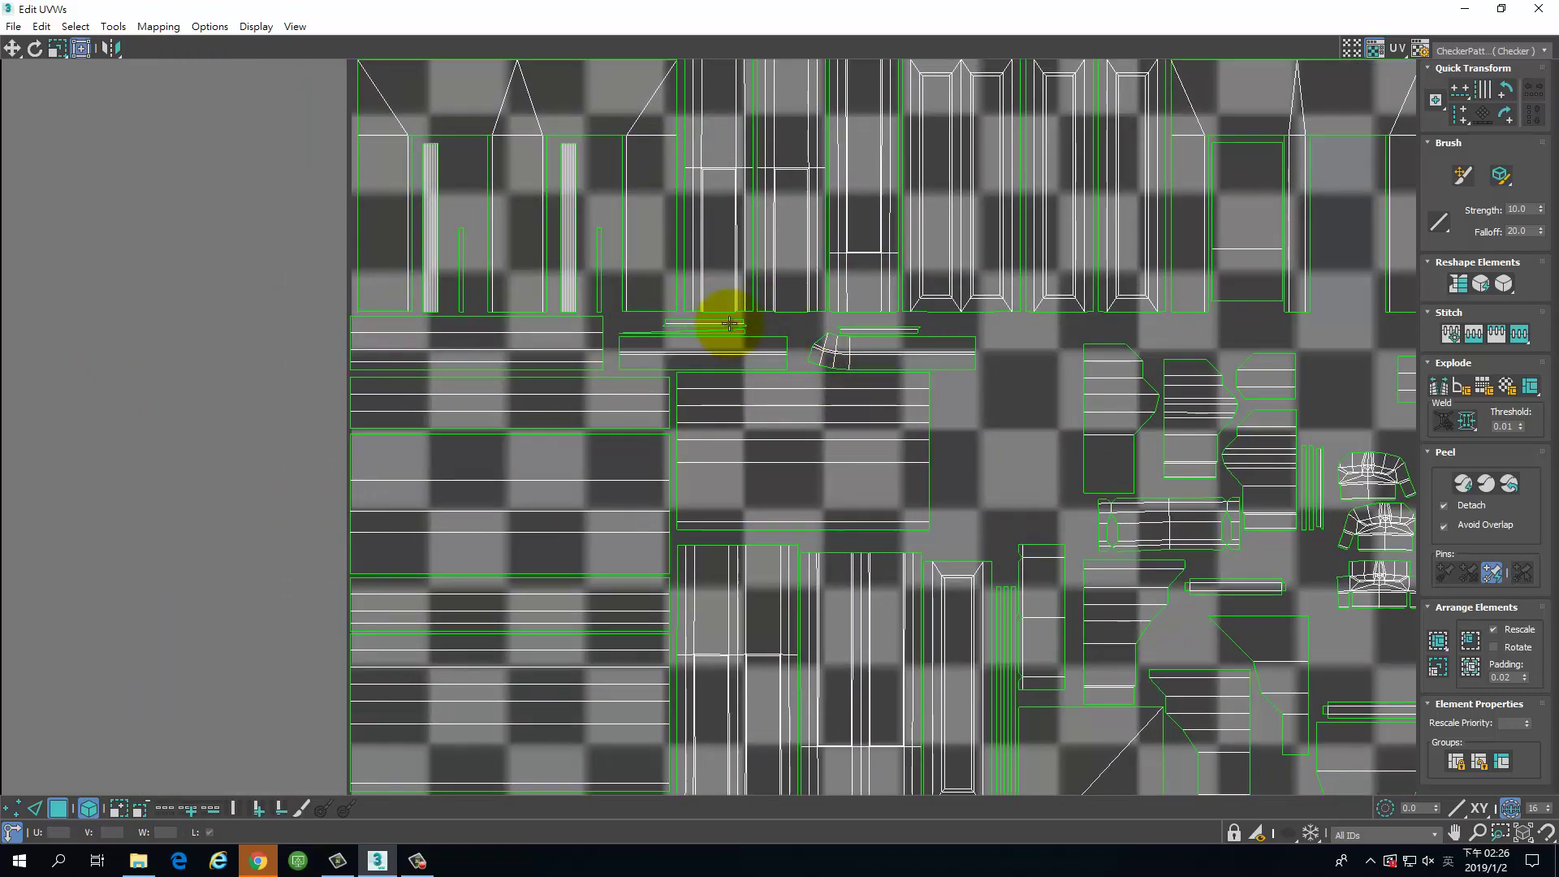
left_click_drag(735, 341, 904, 329)
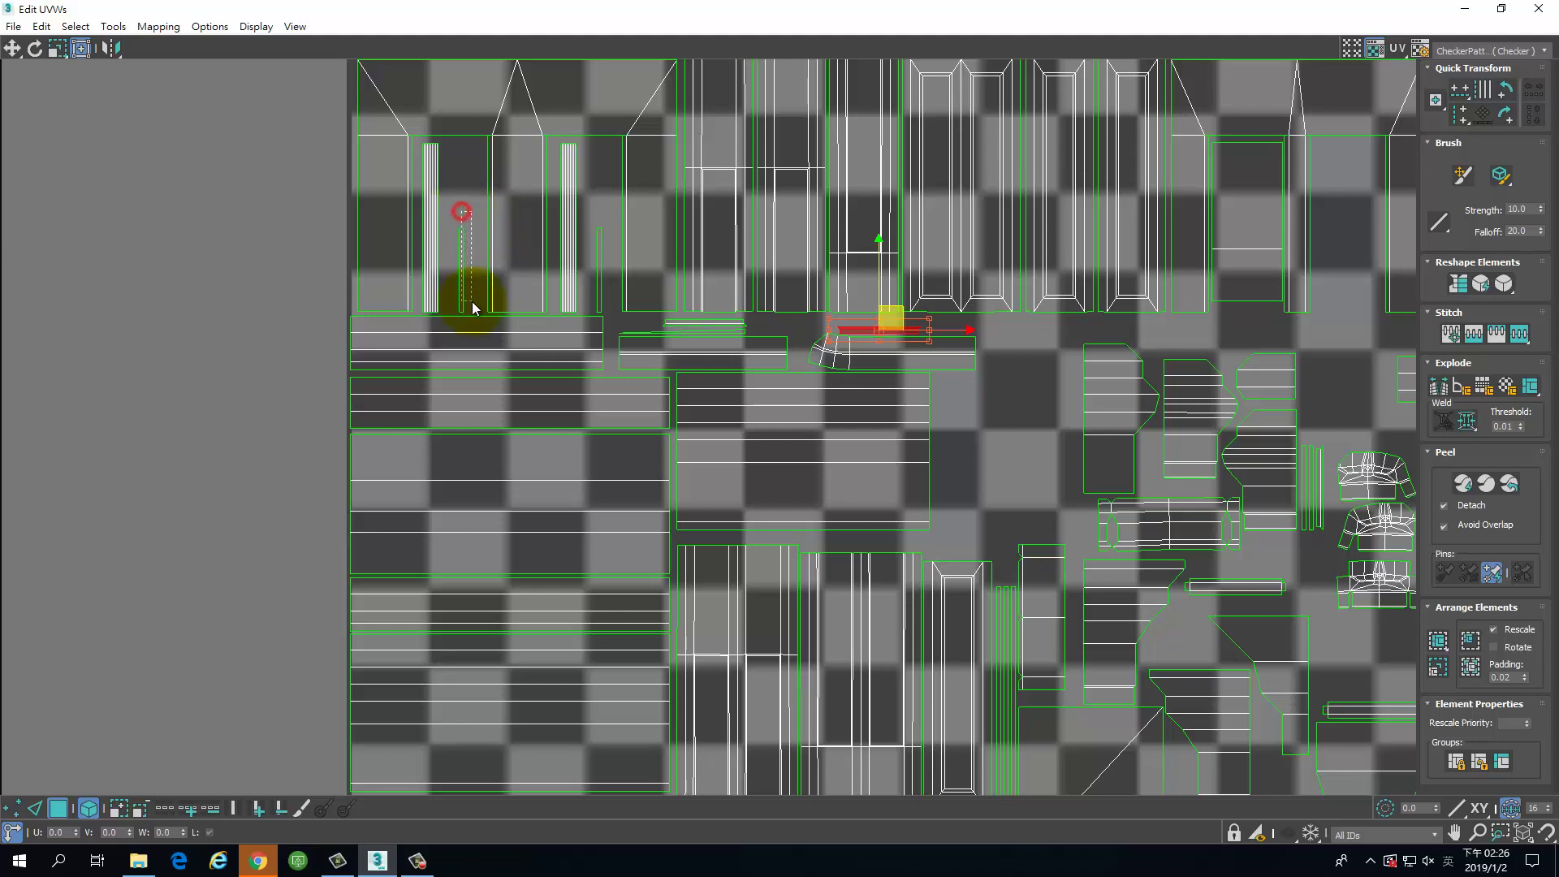
left_click(602, 283)
left_click_drag(602, 284, 477, 301)
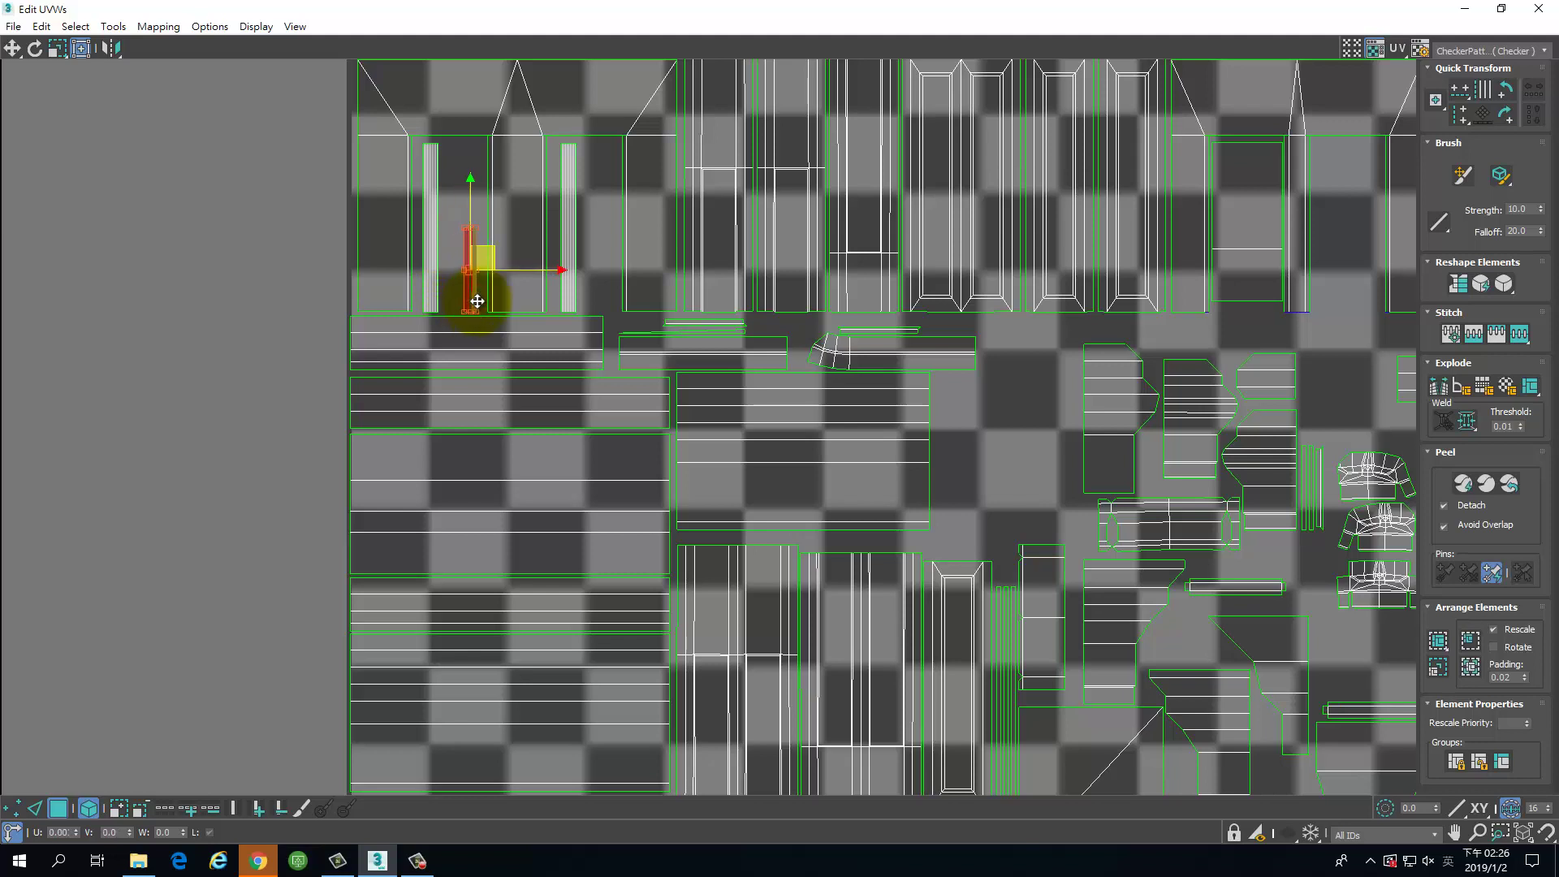
left_click(613, 211)
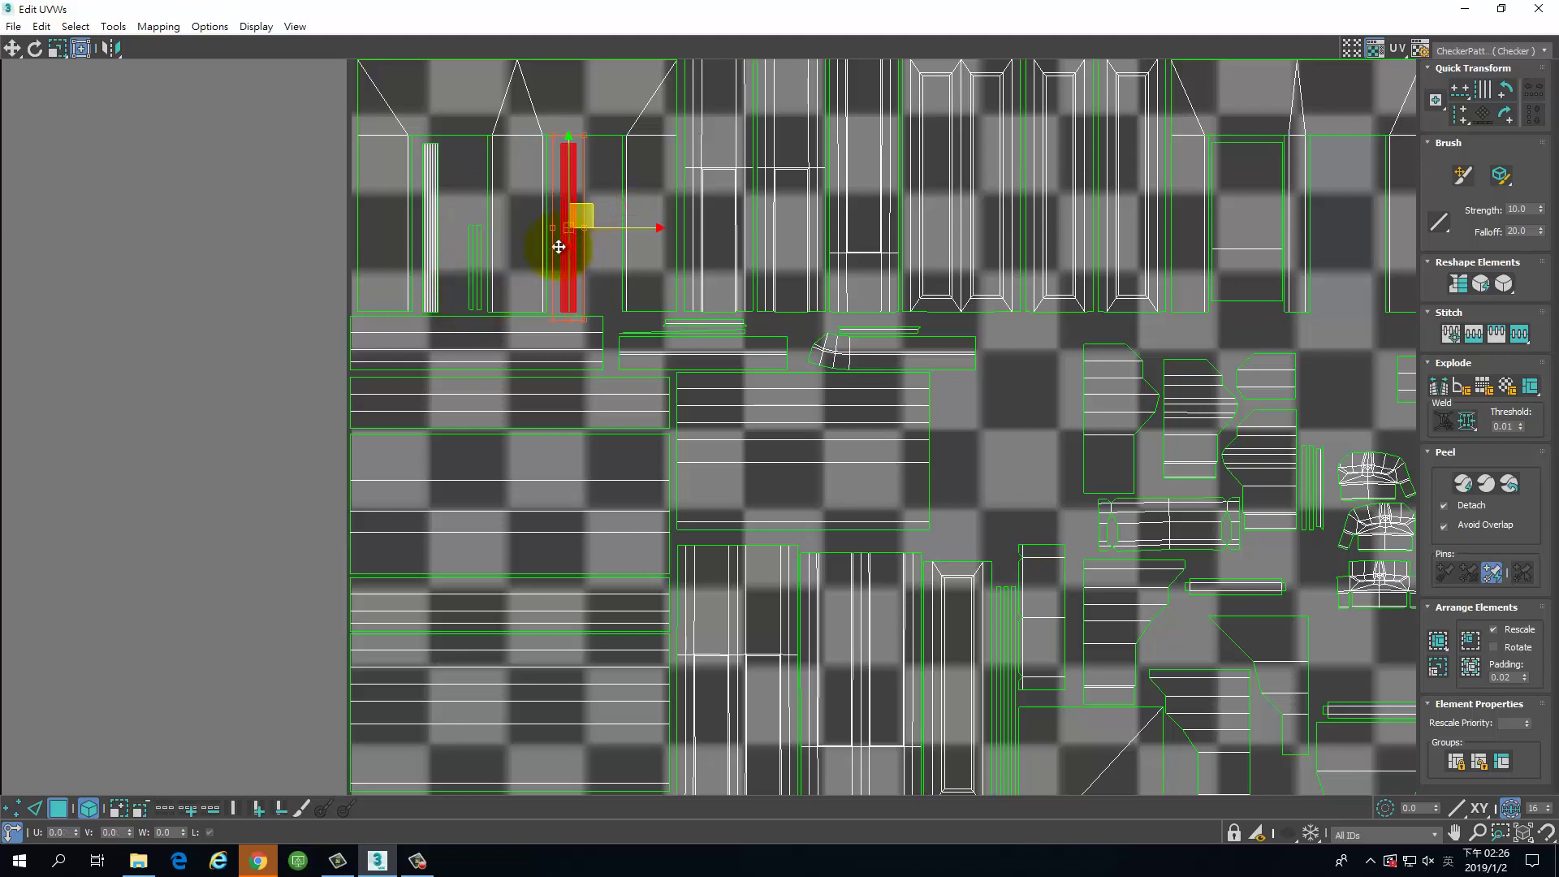
left_click_drag(558, 247, 455, 246)
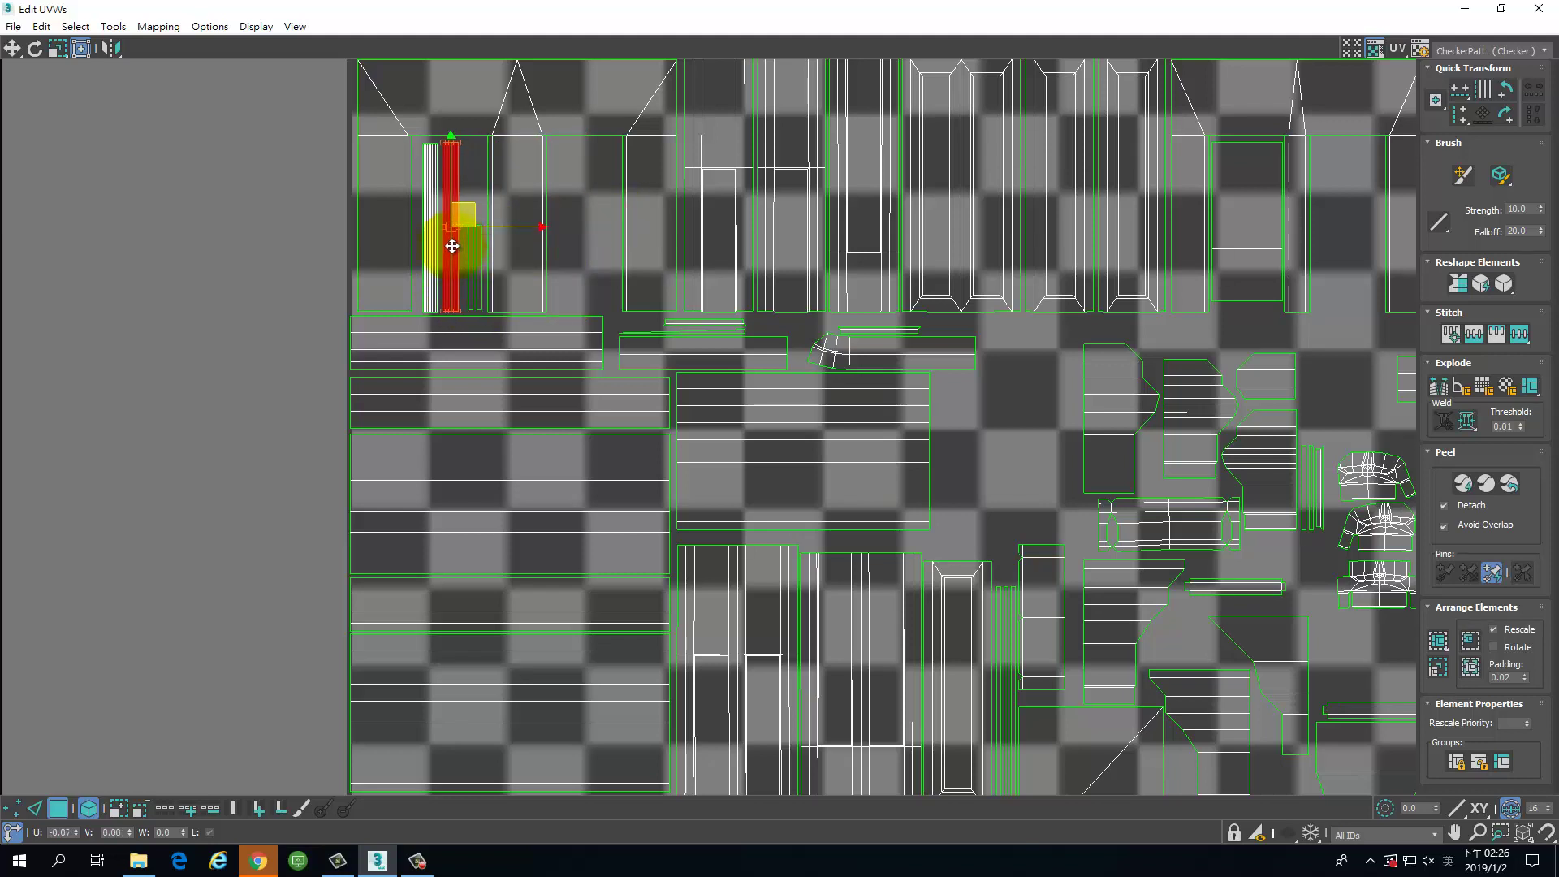
Step: Move the thin horizontal strip above the curved bar into the second gabled opening and rotate it upright
middle_click_drag(967, 338, 945, 297)
left_click(836, 281)
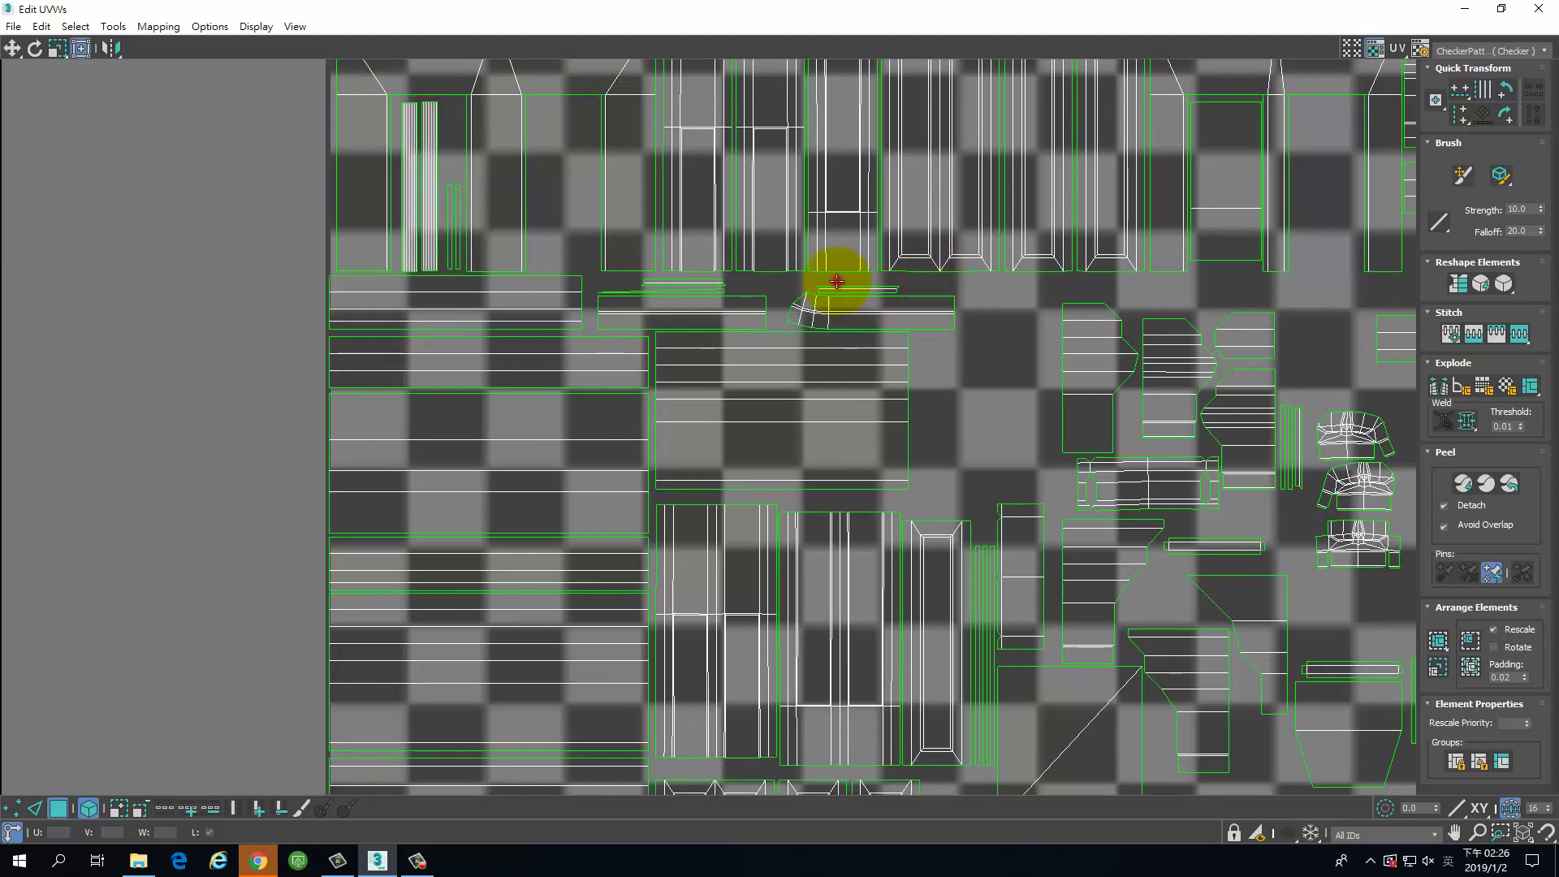
left_click(488, 157)
left_click(557, 233)
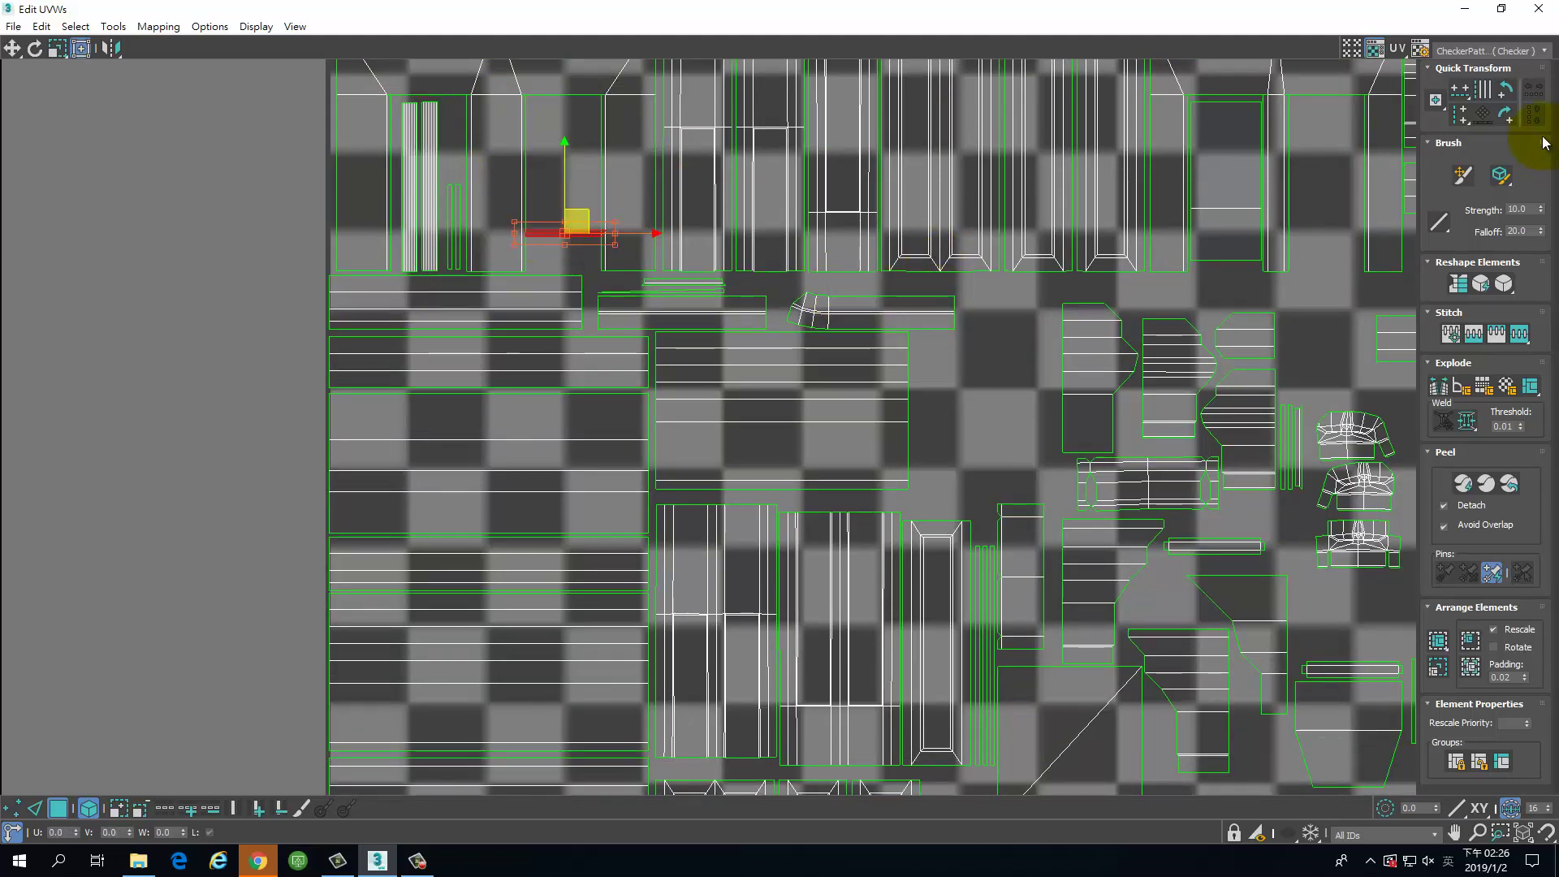
left_click(1505, 95)
left_click_drag(569, 258, 597, 172)
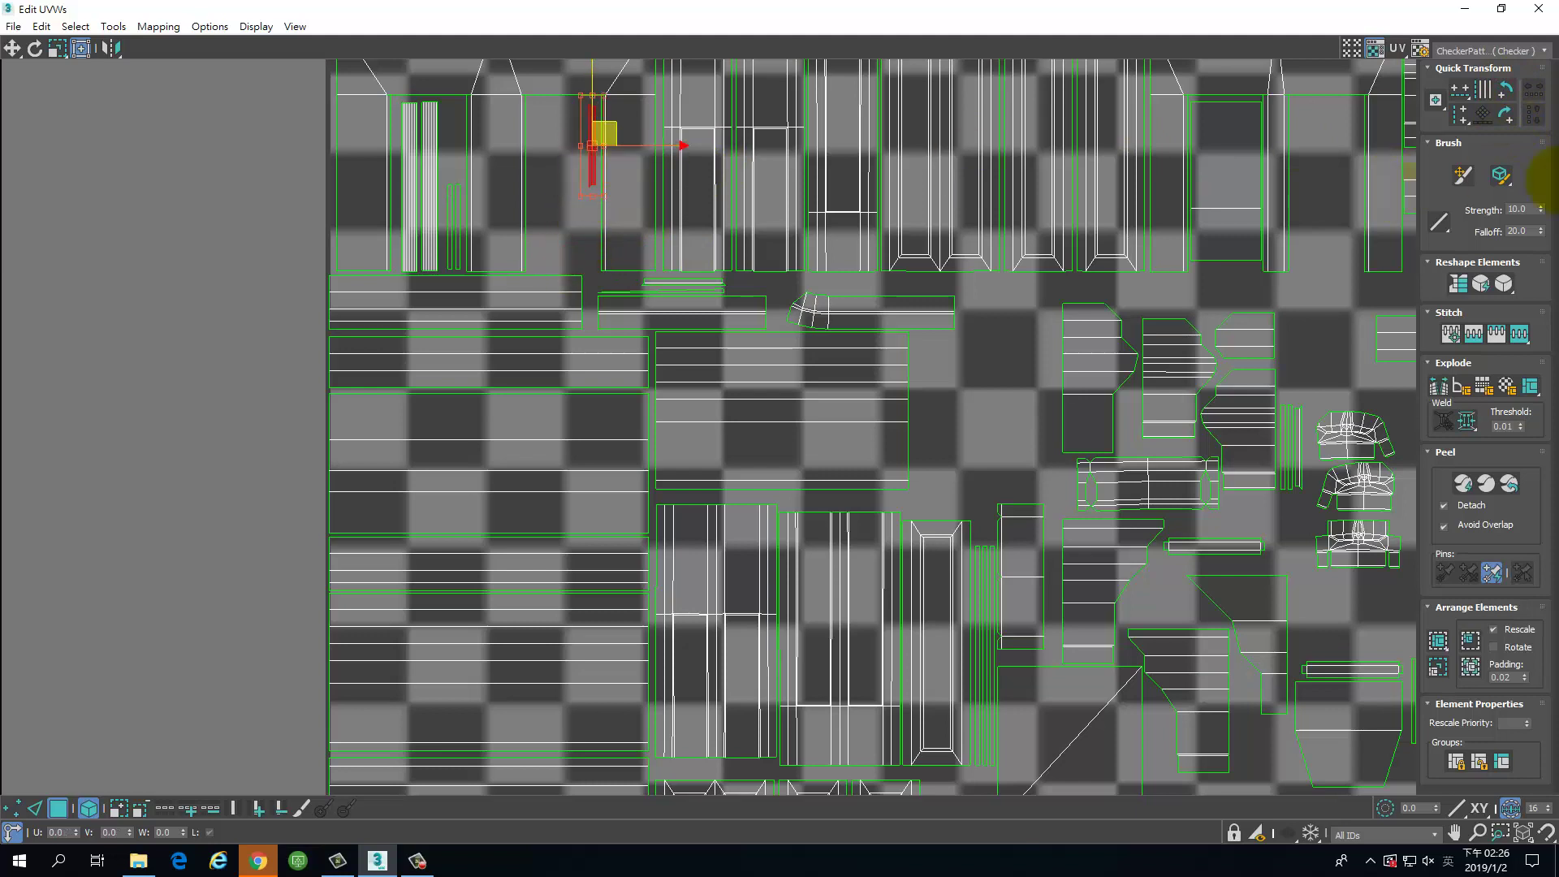
Step: Rotate the thin strip above the plain narrow bar upright and place it beside the strip in the second gabled opening
left_click(682, 286)
left_click(1505, 119)
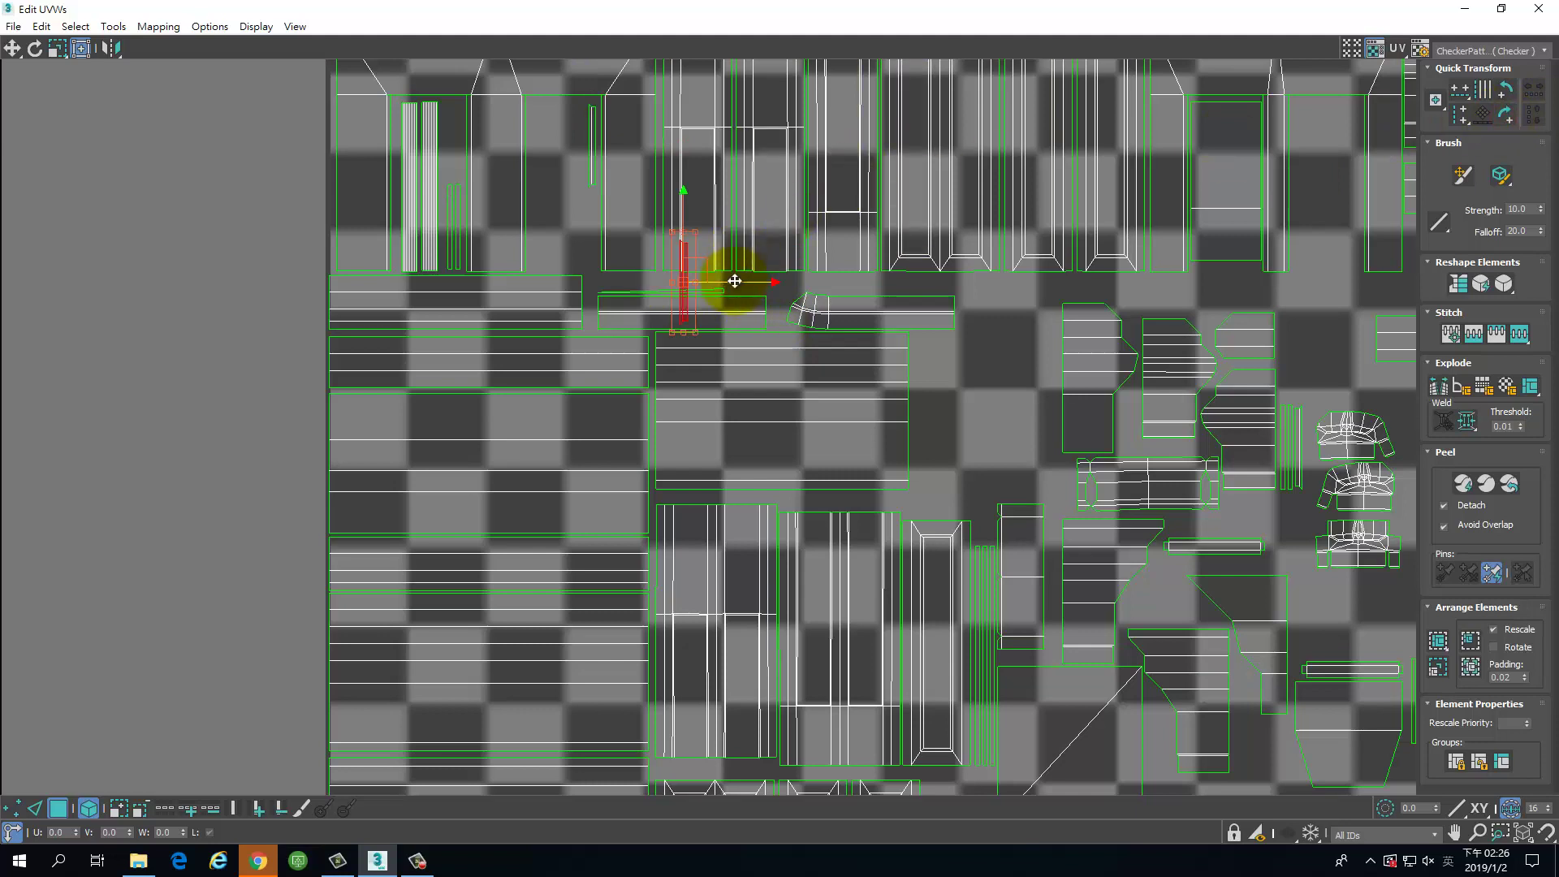
left_click_drag(703, 276, 593, 136)
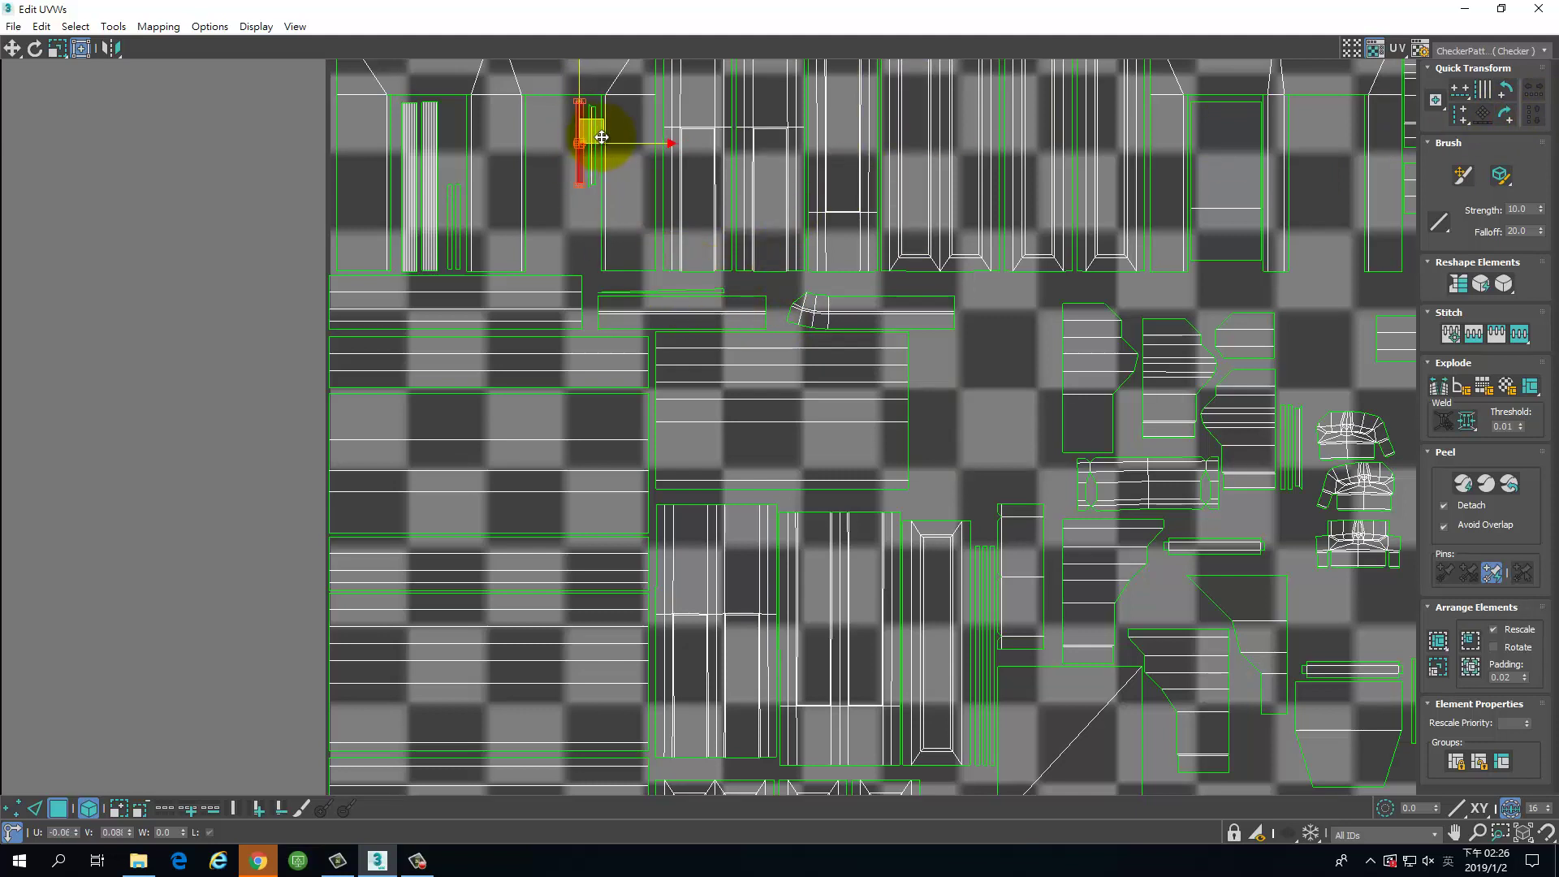
Step: Stack the two small striped rectangles and the small cut-corner shell vertically inside the empty opening of the other gabled shell
scroll(1131, 279, "down", 2)
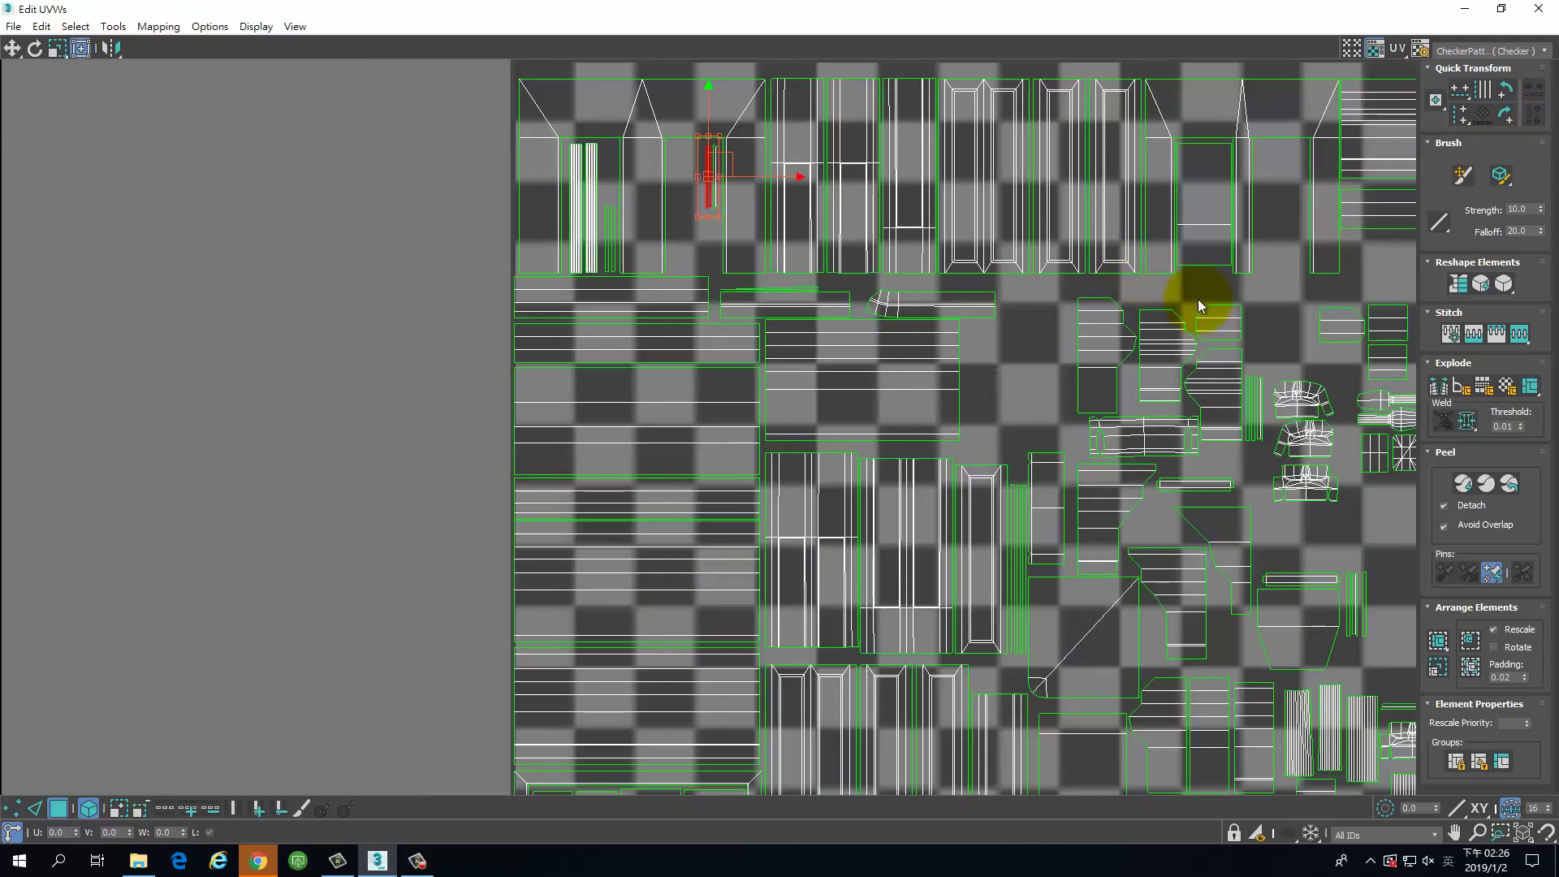
middle_click_drag(1201, 306, 1088, 293)
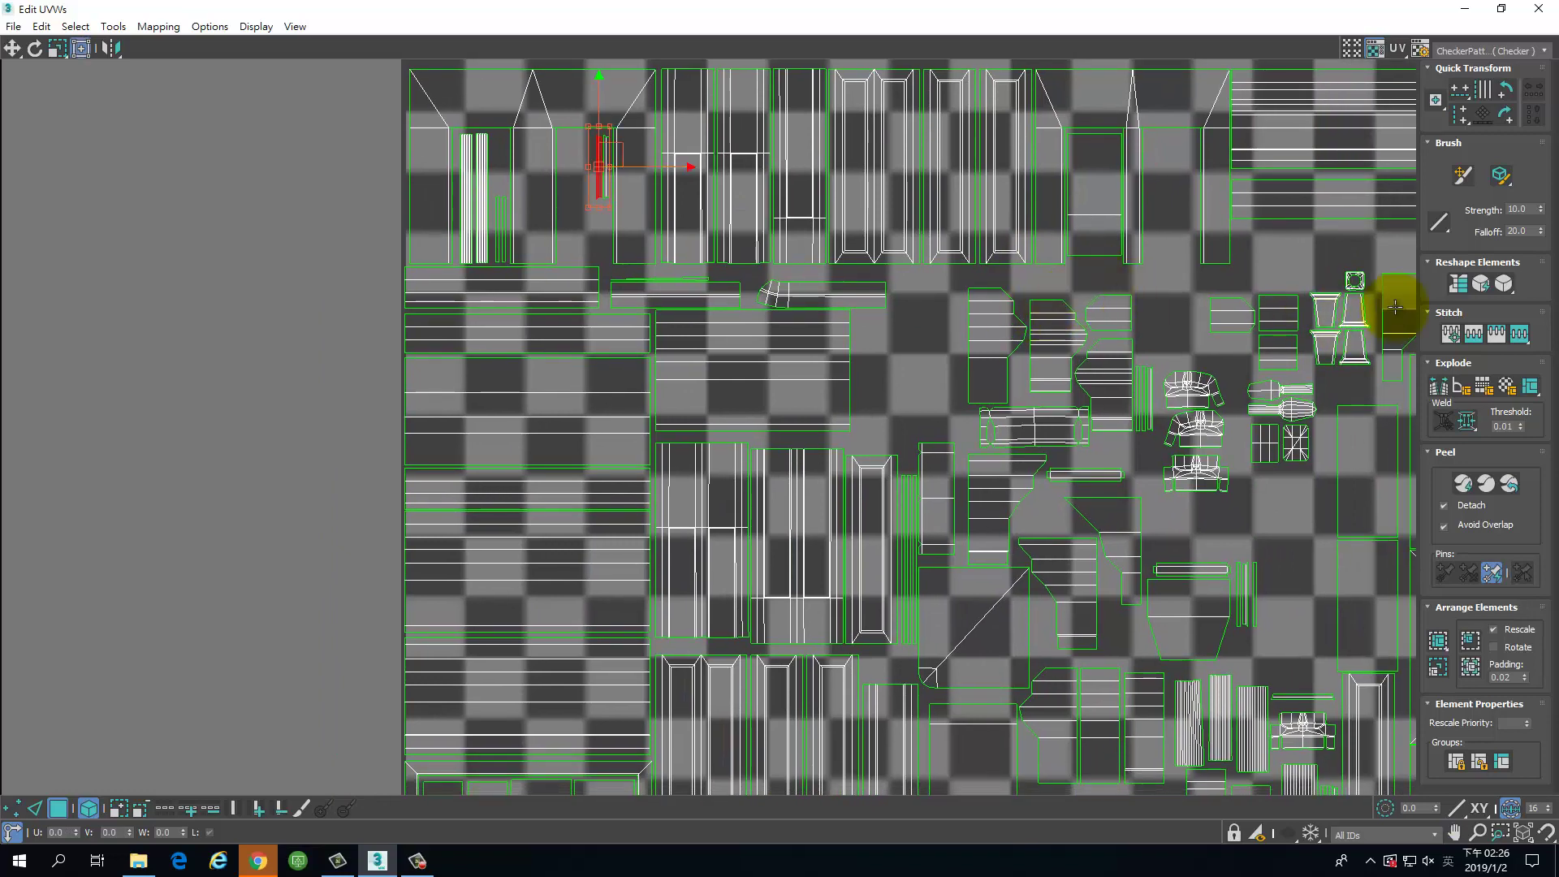
left_click_drag(1282, 320, 1171, 161)
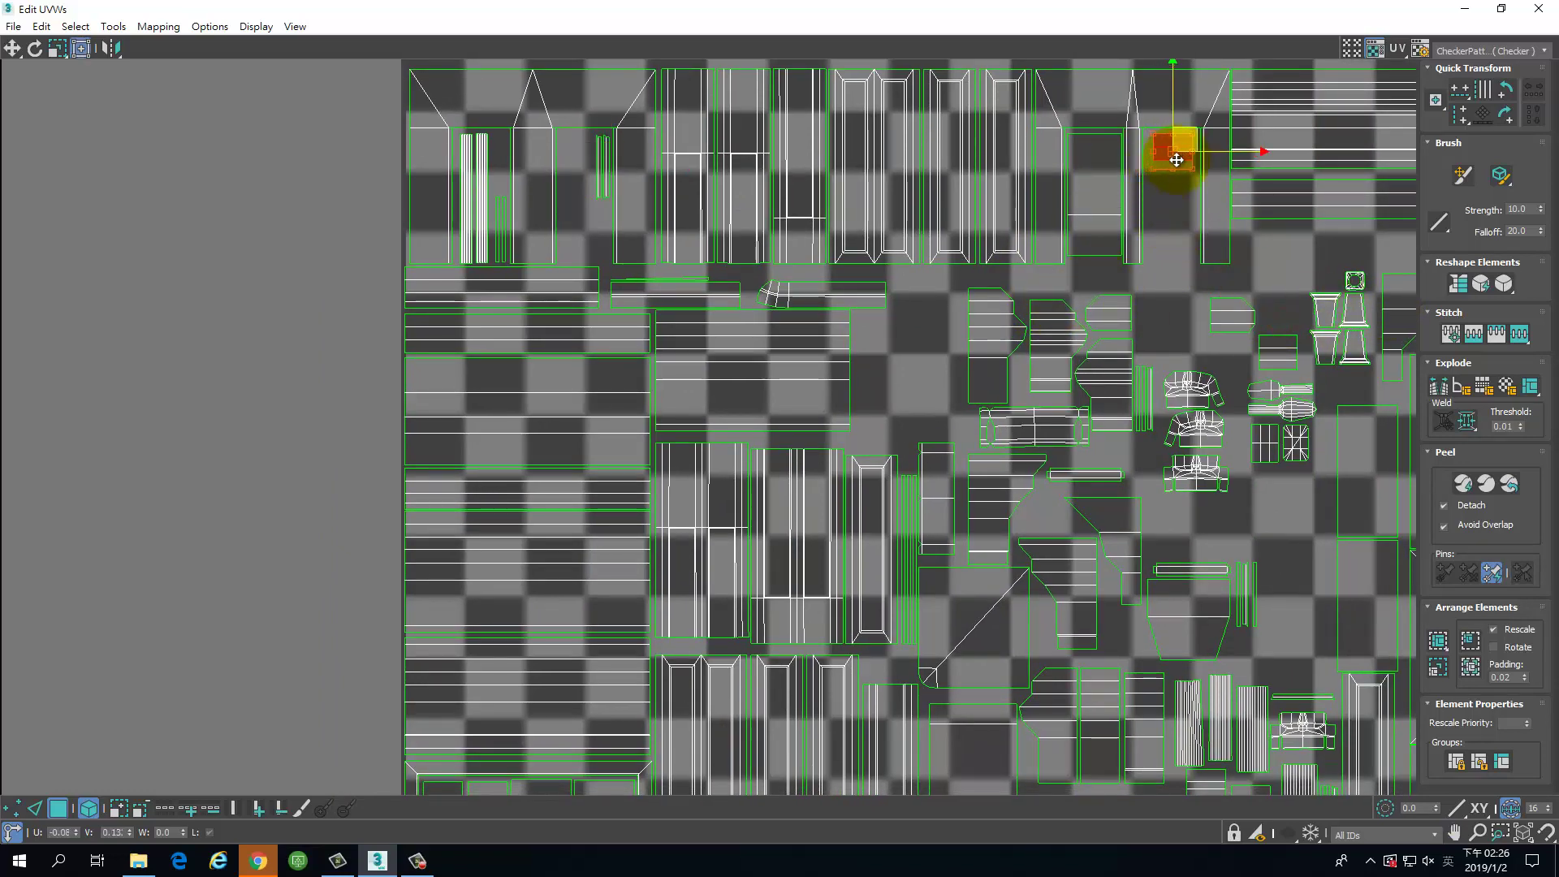
left_click_drag(1284, 356, 1178, 195)
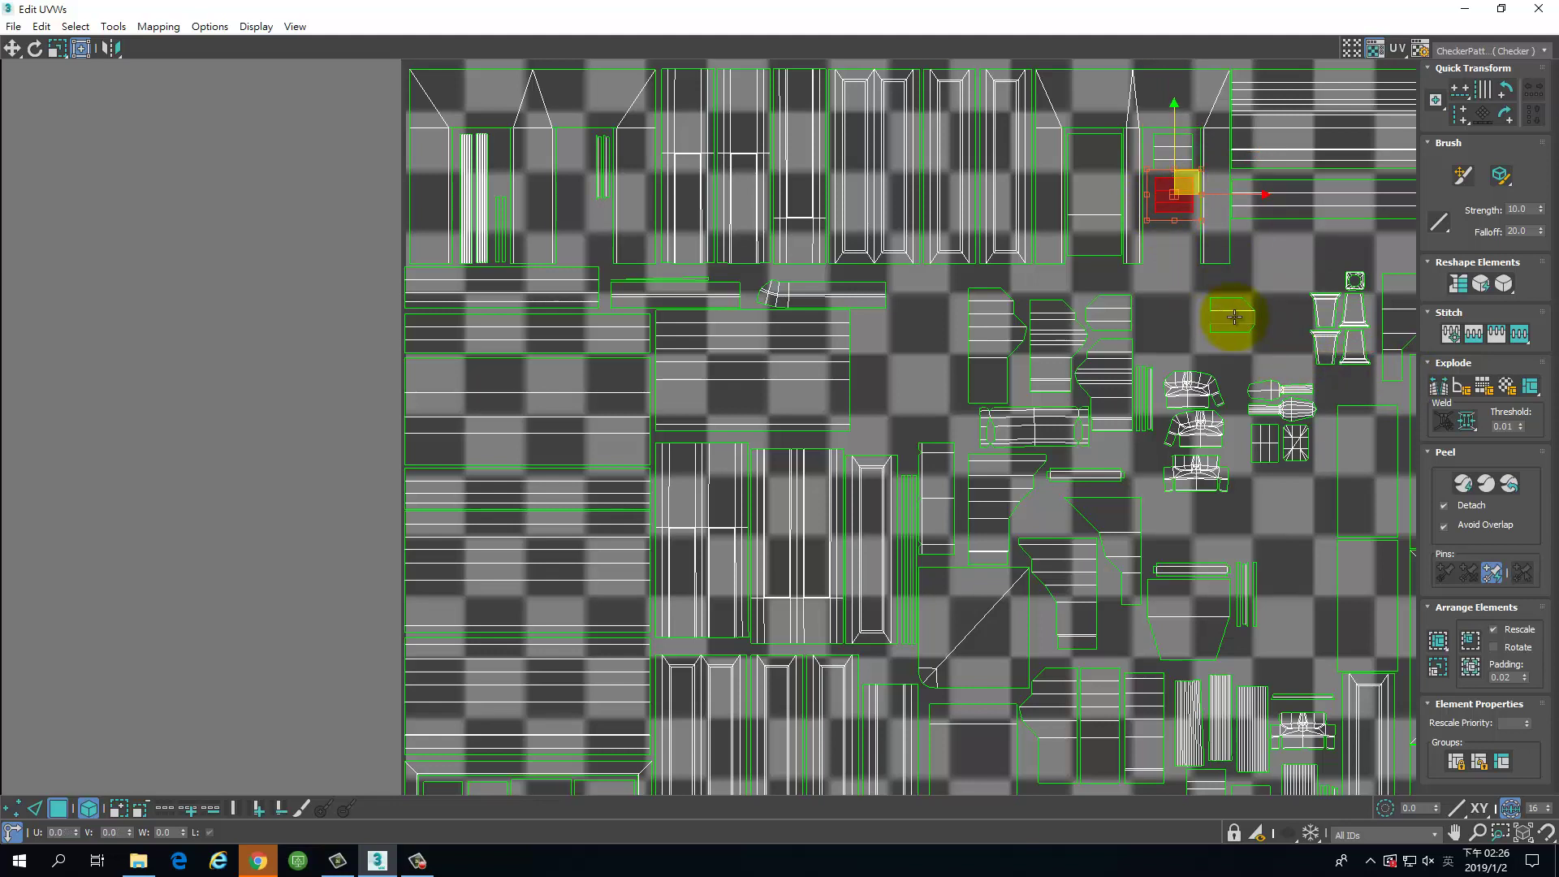
left_click_drag(1234, 318, 1174, 240)
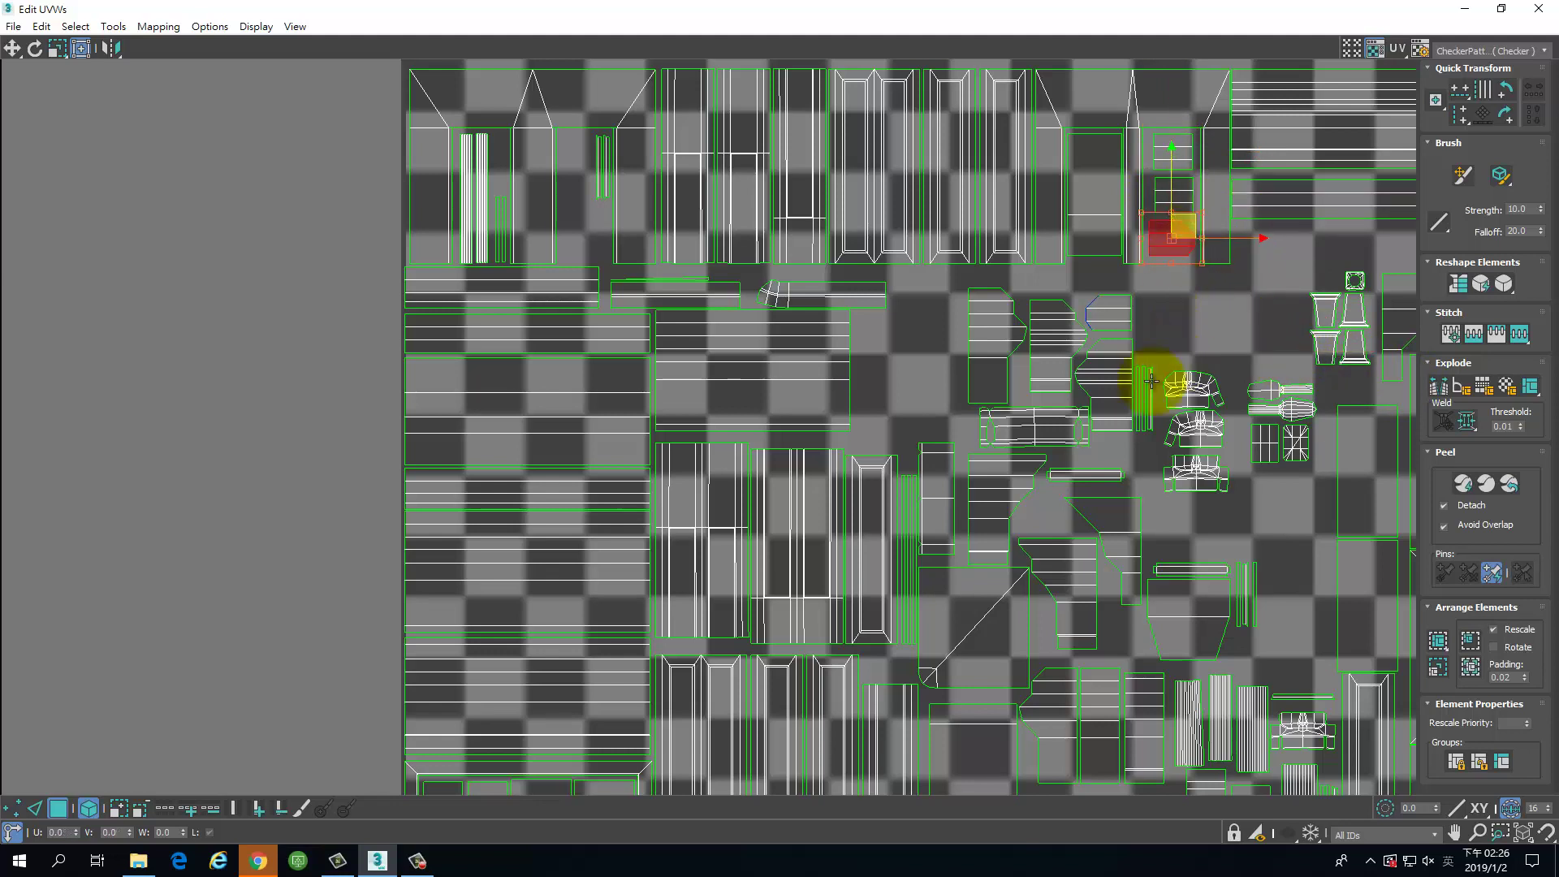
Step: Move the cluster of thin vertical strips near the arched shells into the second gabled opening, beside the thin strips there
middle_click_drag(1177, 395, 1035, 314)
middle_click_drag(942, 463, 884, 358)
middle_click_drag(874, 422, 905, 402)
left_click_drag(978, 155, 714, 181)
middle_click_drag(727, 213, 875, 608)
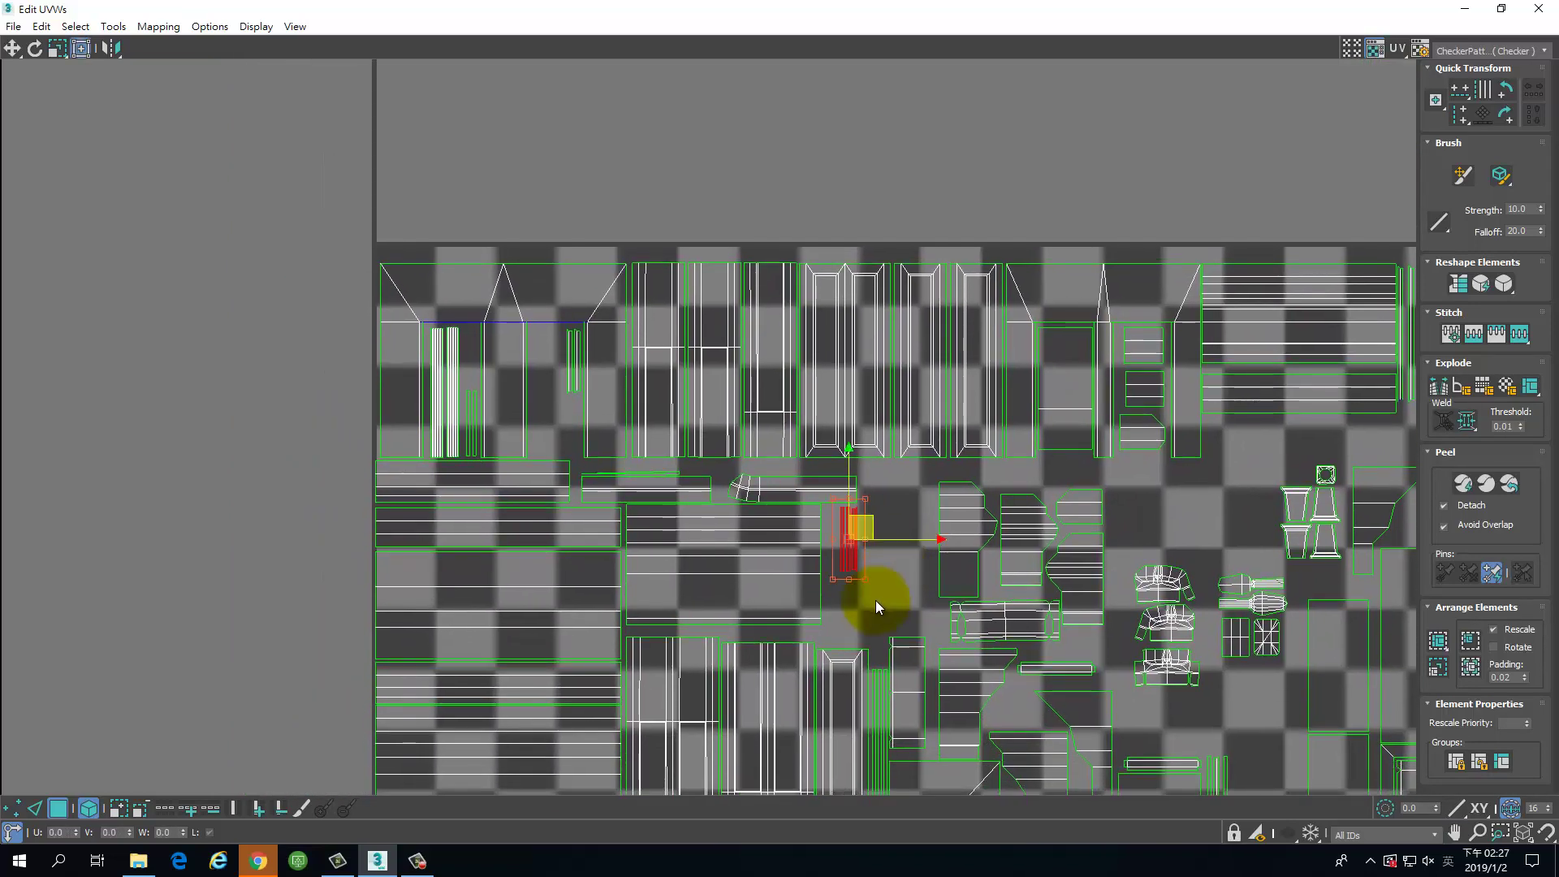
left_click_drag(848, 554, 540, 369)
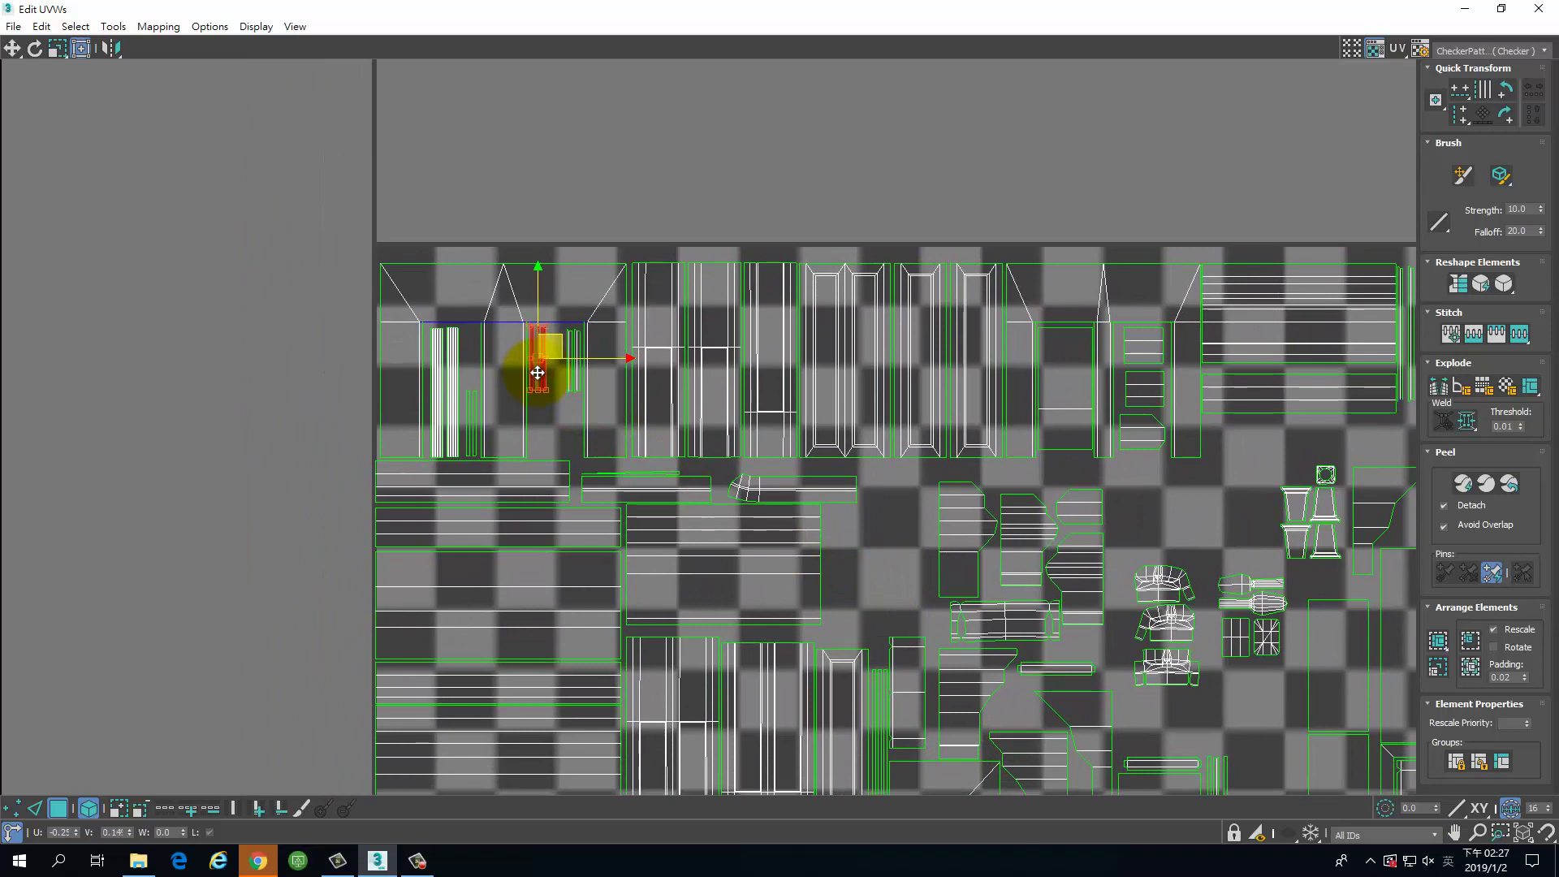
middle_click_drag(1027, 468, 842, 132)
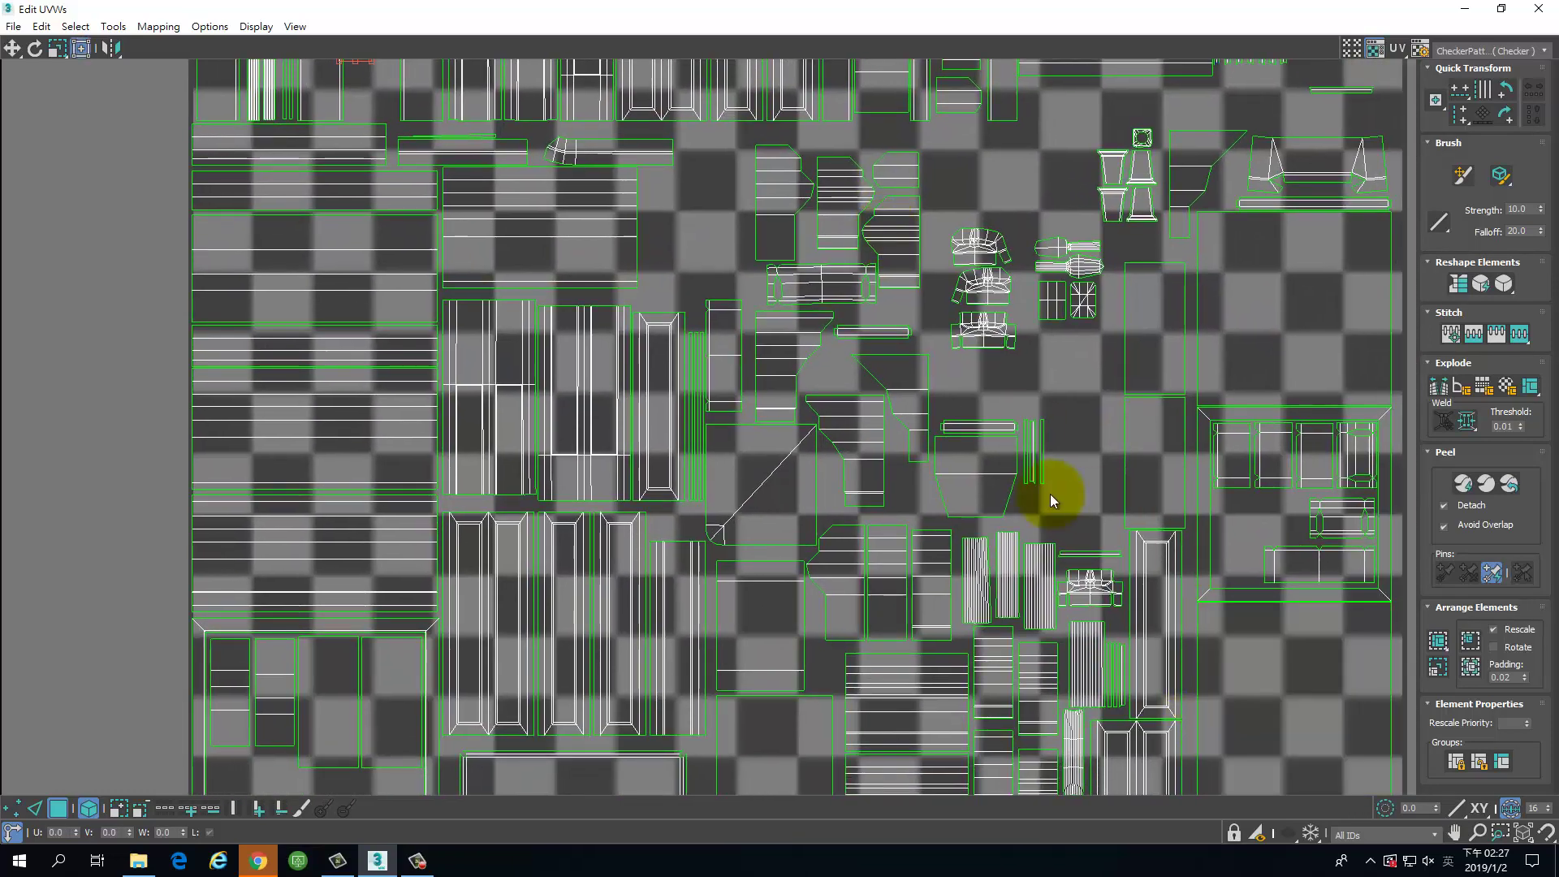
Step: Move the thin horizontal strips near the notched shells and above the tapered shell into the framed shell, stacked below its small striped panels
left_click(845, 330)
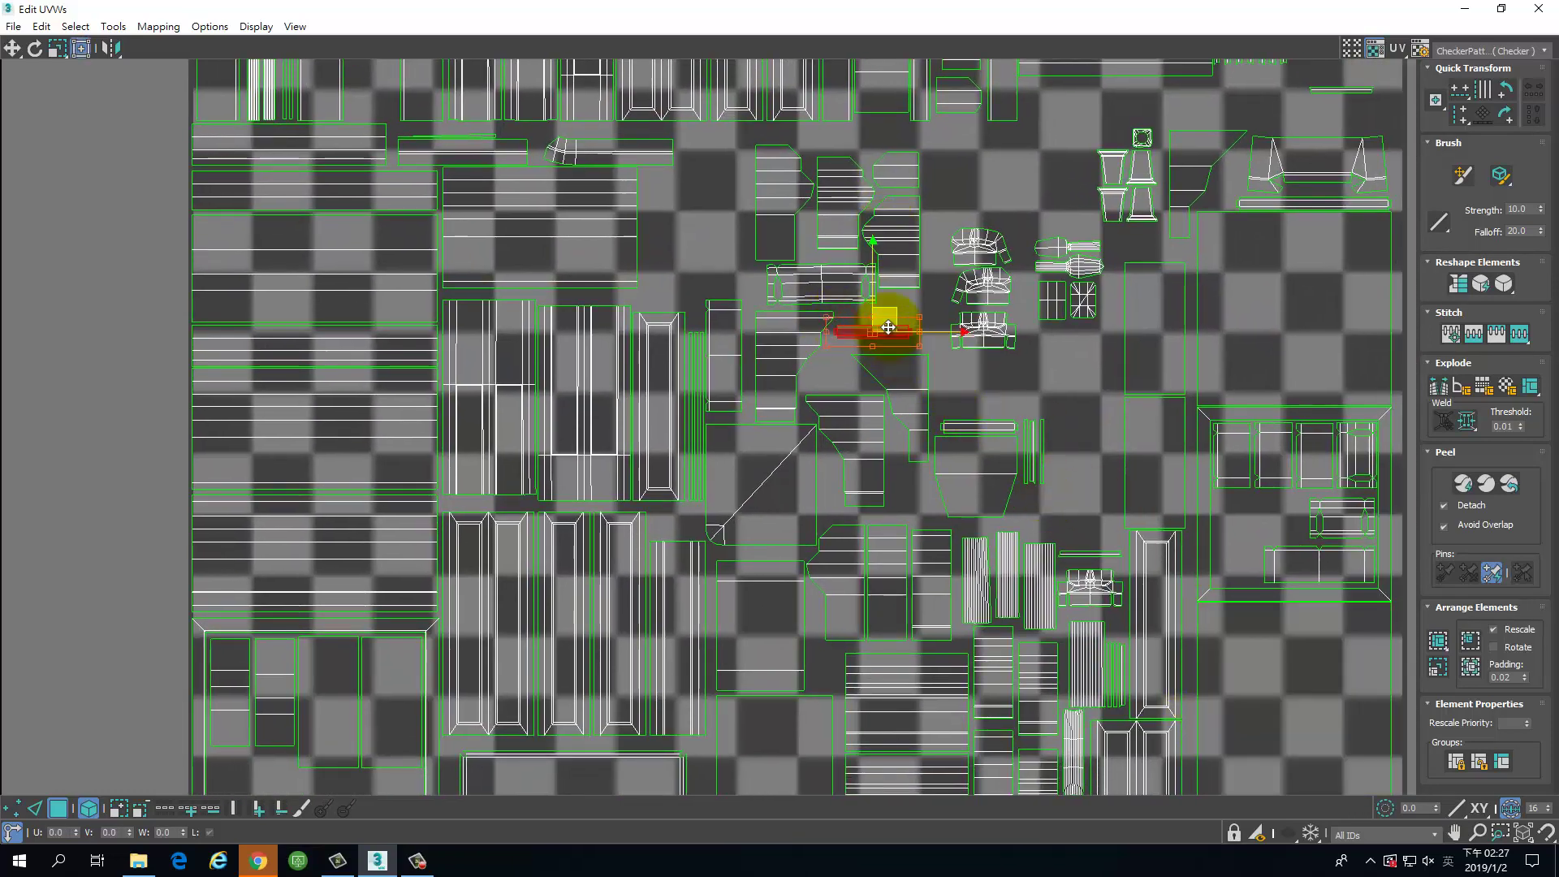
left_click_drag(889, 327, 1056, 114)
middle_click_drag(1055, 114, 1021, 181)
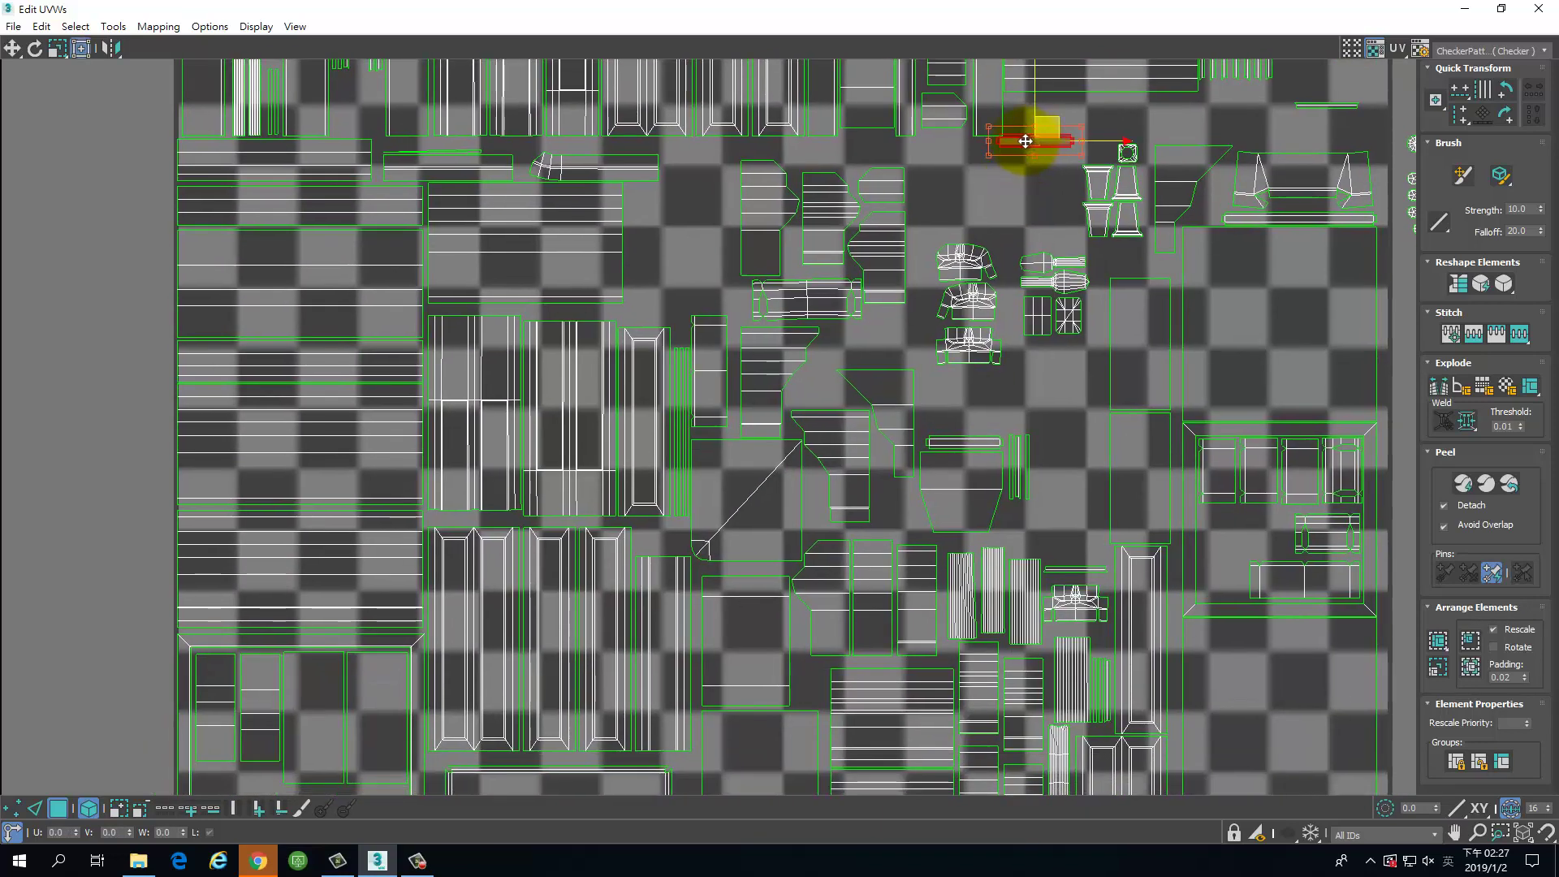
left_click_drag(1026, 141, 221, 770)
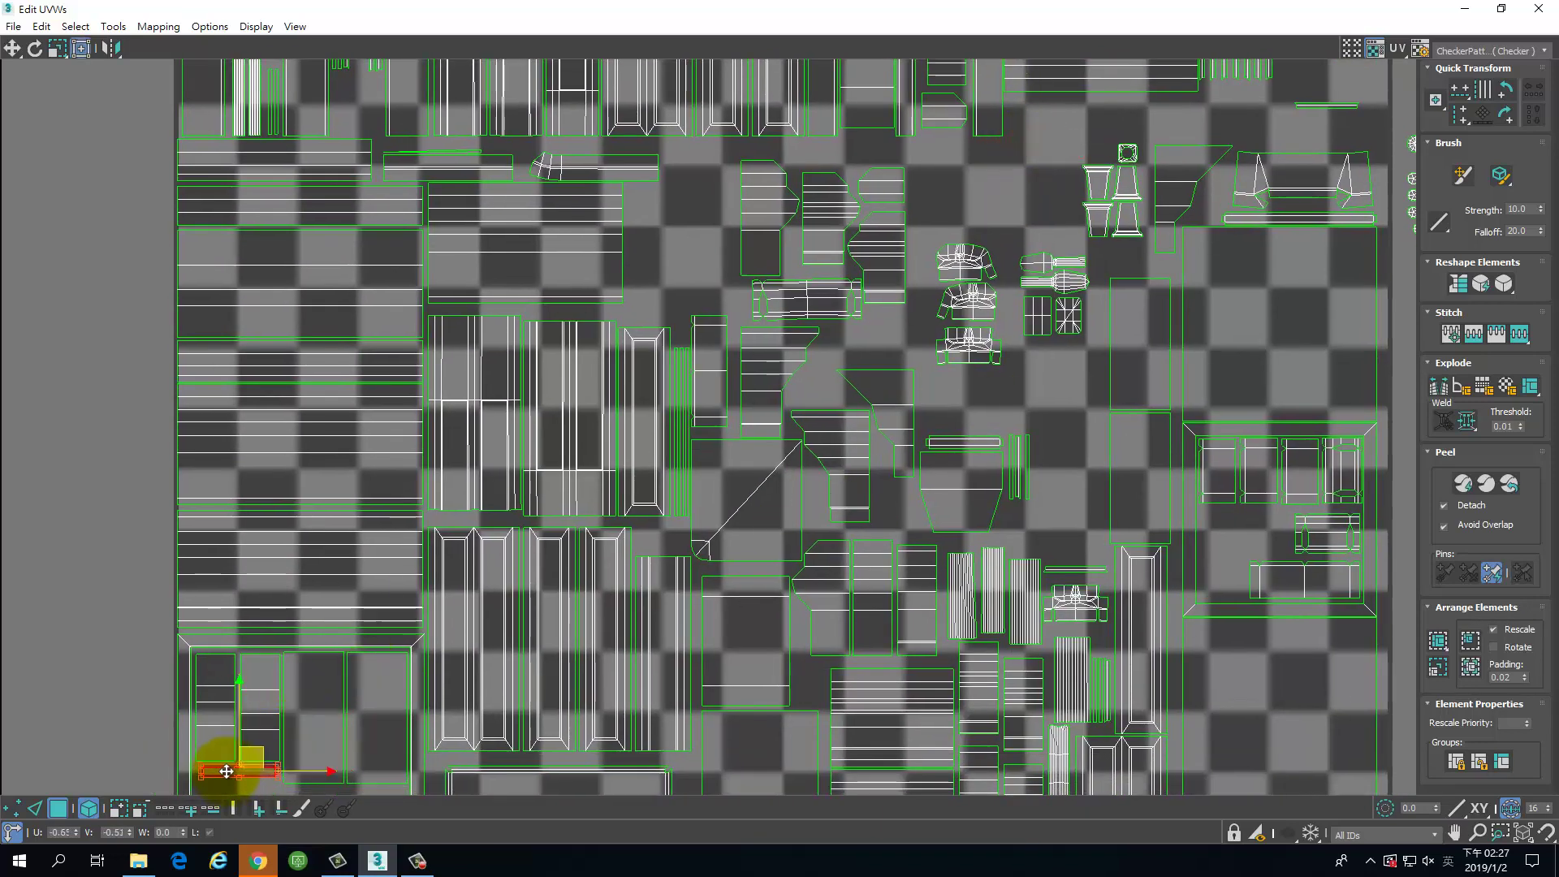
middle_click_drag(935, 411, 1067, 253)
key("ctrl+z")
left_click_drag(1066, 253, 343, 599)
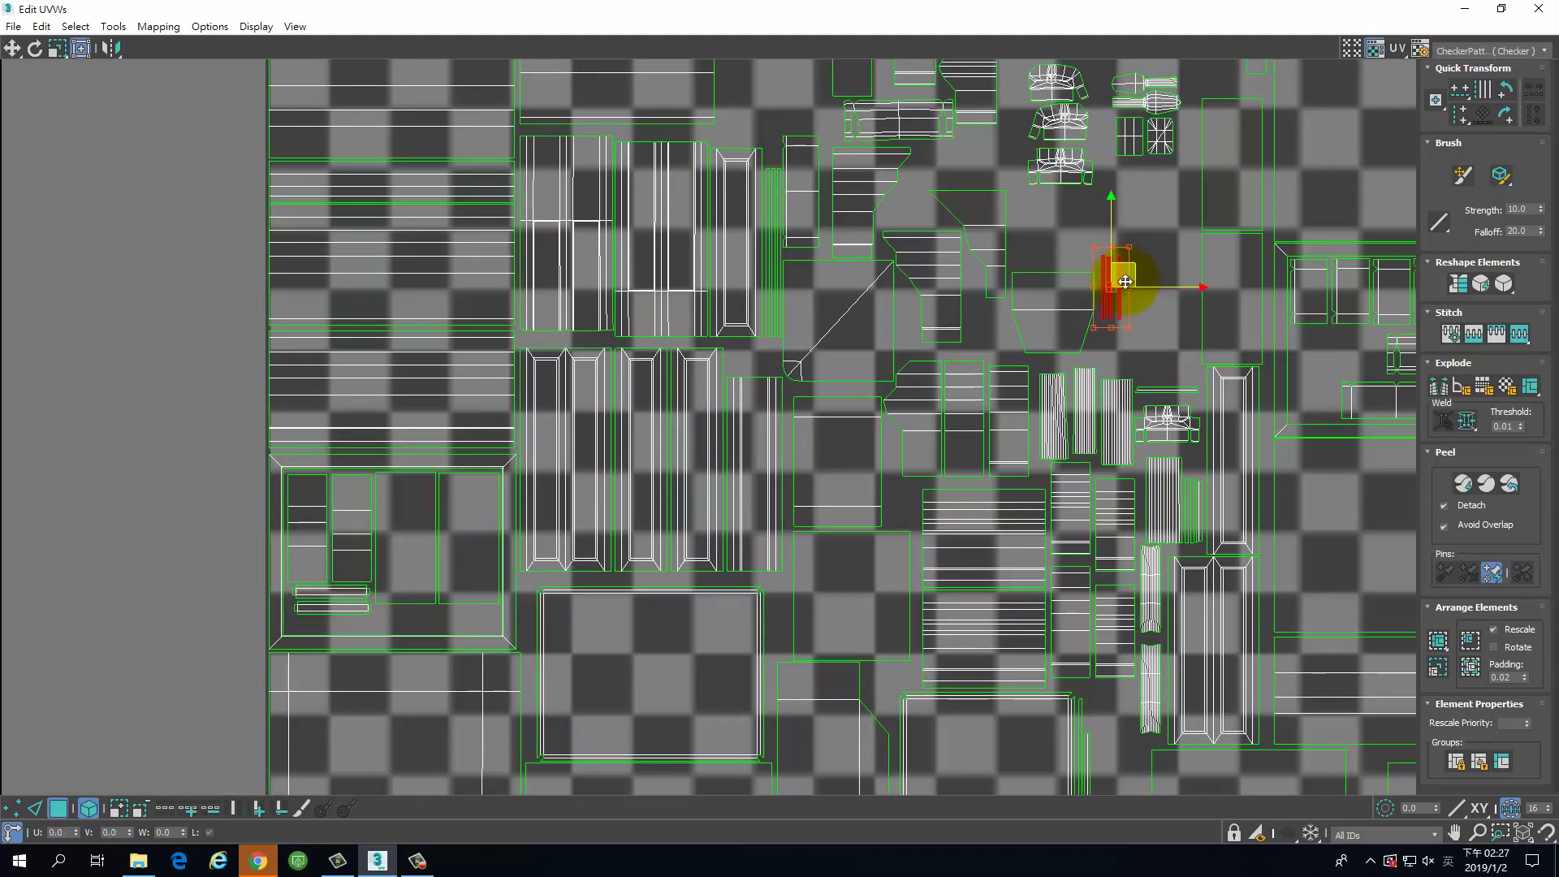
Step: Set the square shell with the diagonal line outside the UV tile and move the tapered shell's neighbouring thin strips into the second gabled opening
left_click_drag(1127, 286, 842, 94)
middle_click_drag(894, 183, 877, 513)
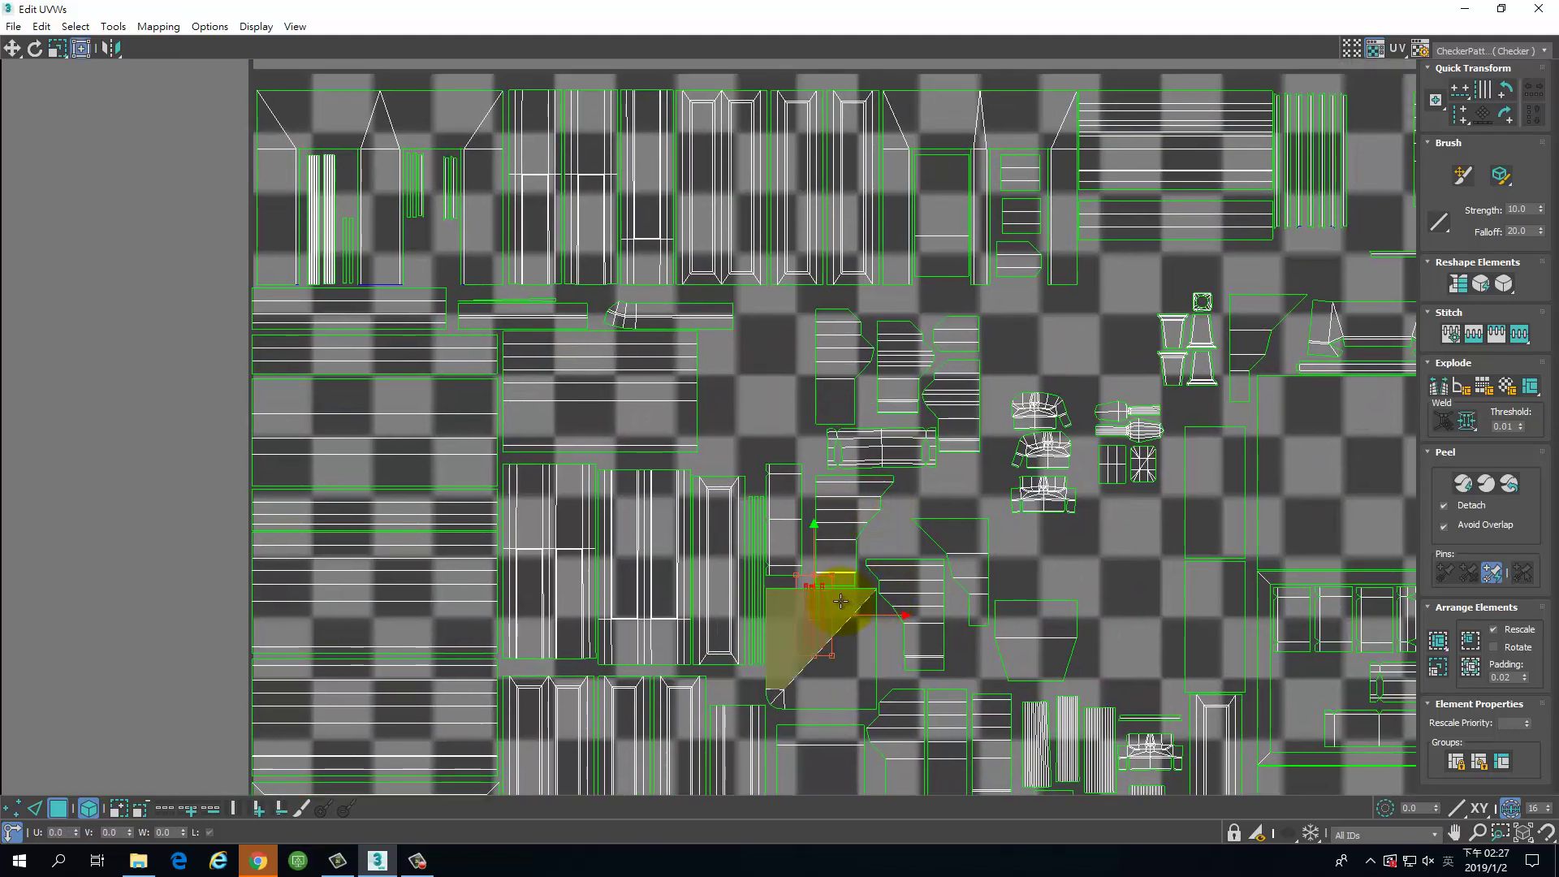
left_click_drag(840, 601, 188, 665)
left_click_drag(852, 608, 441, 236)
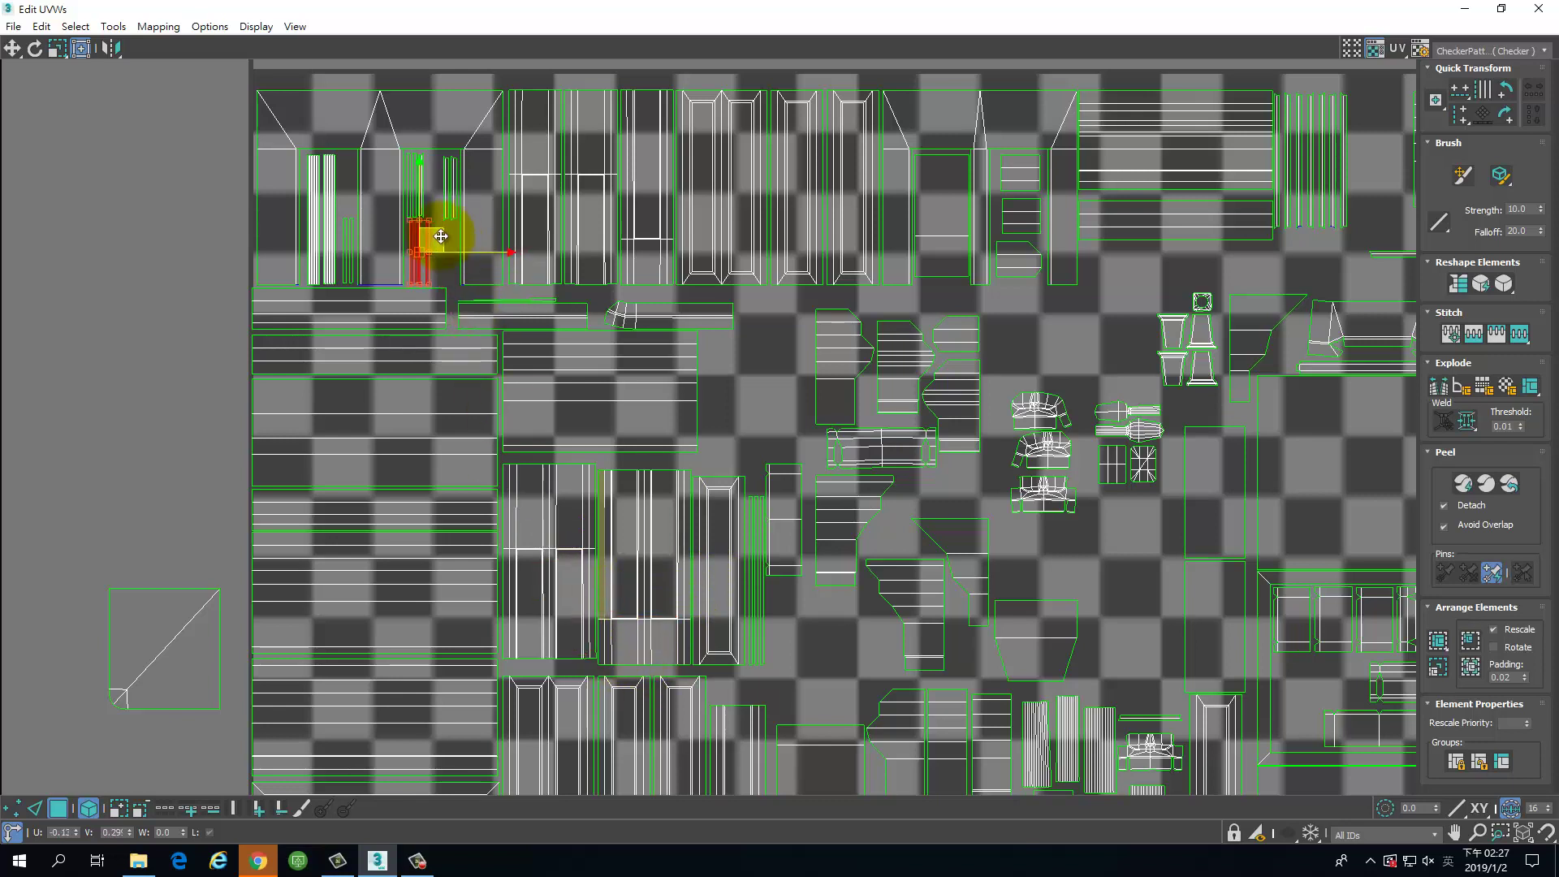
Step: Space the thin vertical strips apart inside the second gabled opening so that they stand in separate upper and lower rows
scroll(438, 238, "up", 5)
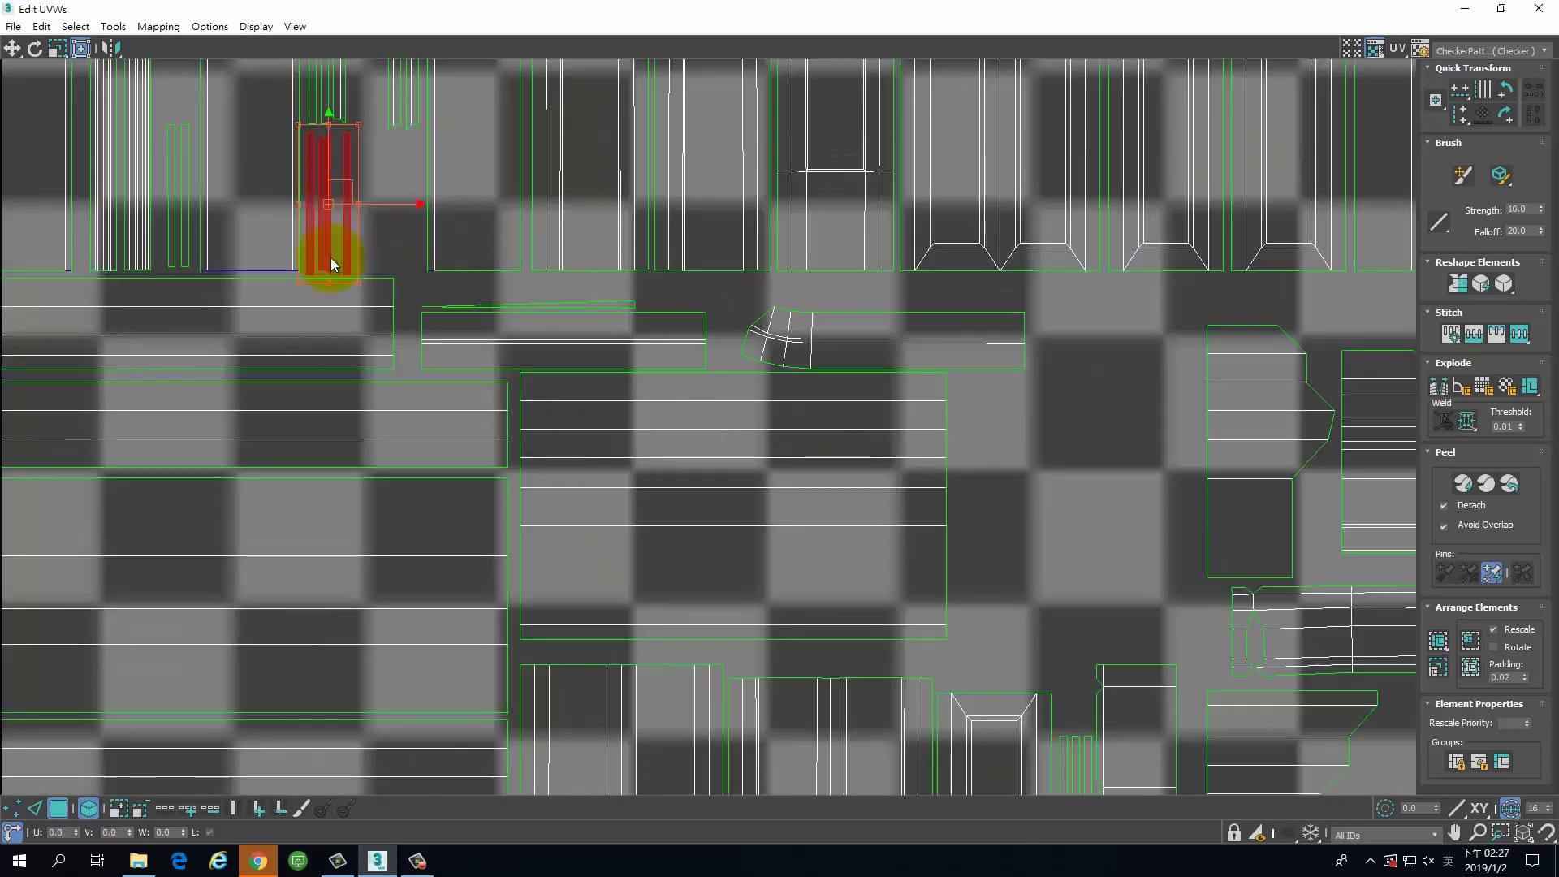
left_click(429, 316)
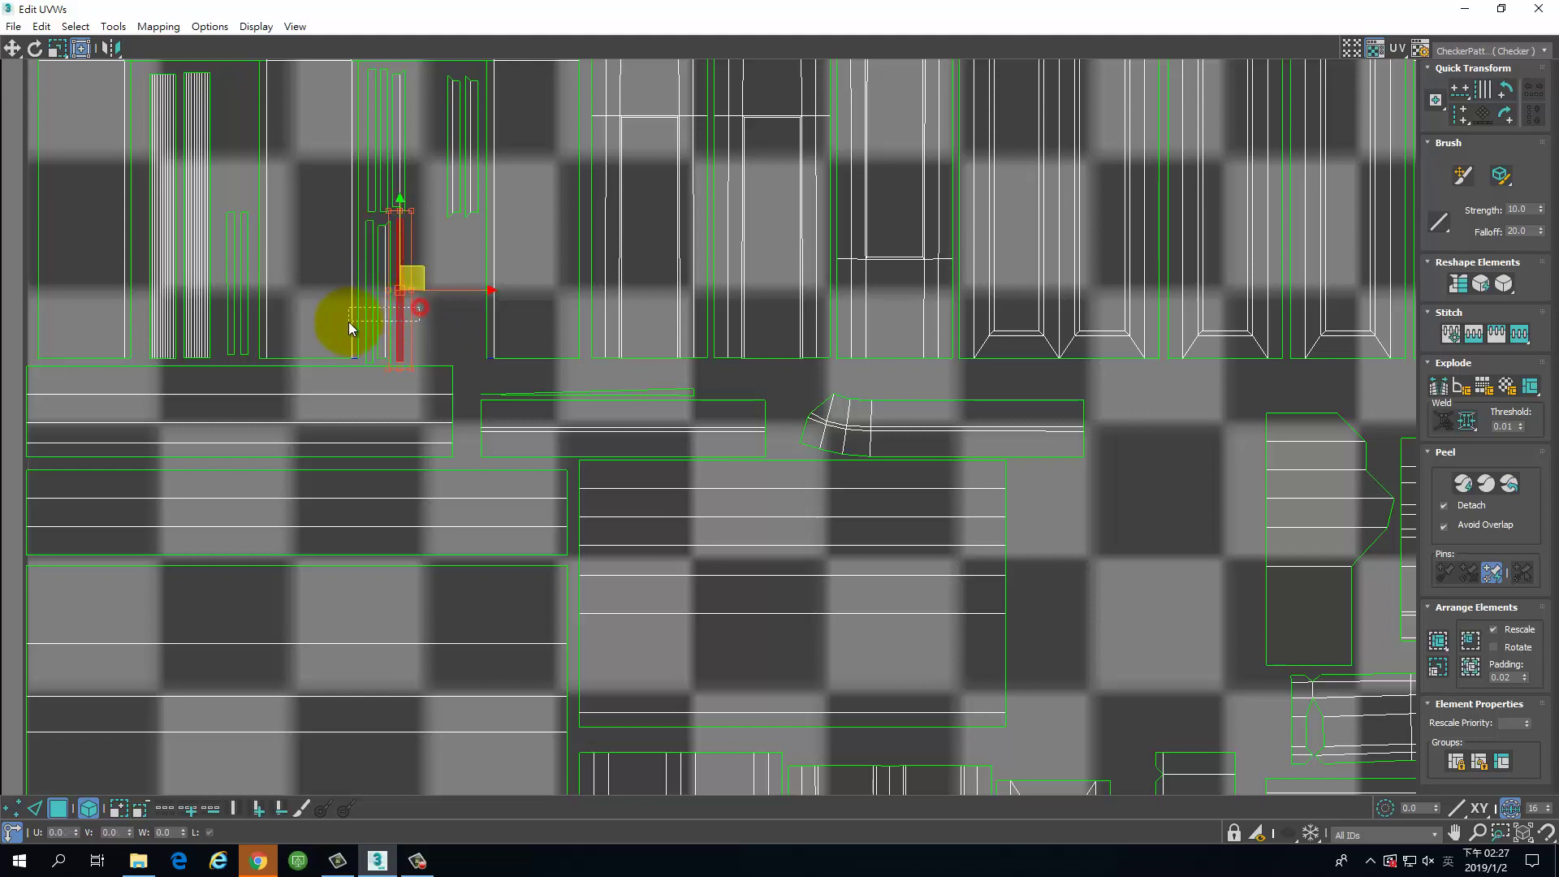
mouse_move(350, 323)
left_mouse_down()
mouse_move(442, 318)
mouse_move(372, 320)
left_mouse_up()
left_click(457, 351)
middle_click_drag(453, 353, 447, 434)
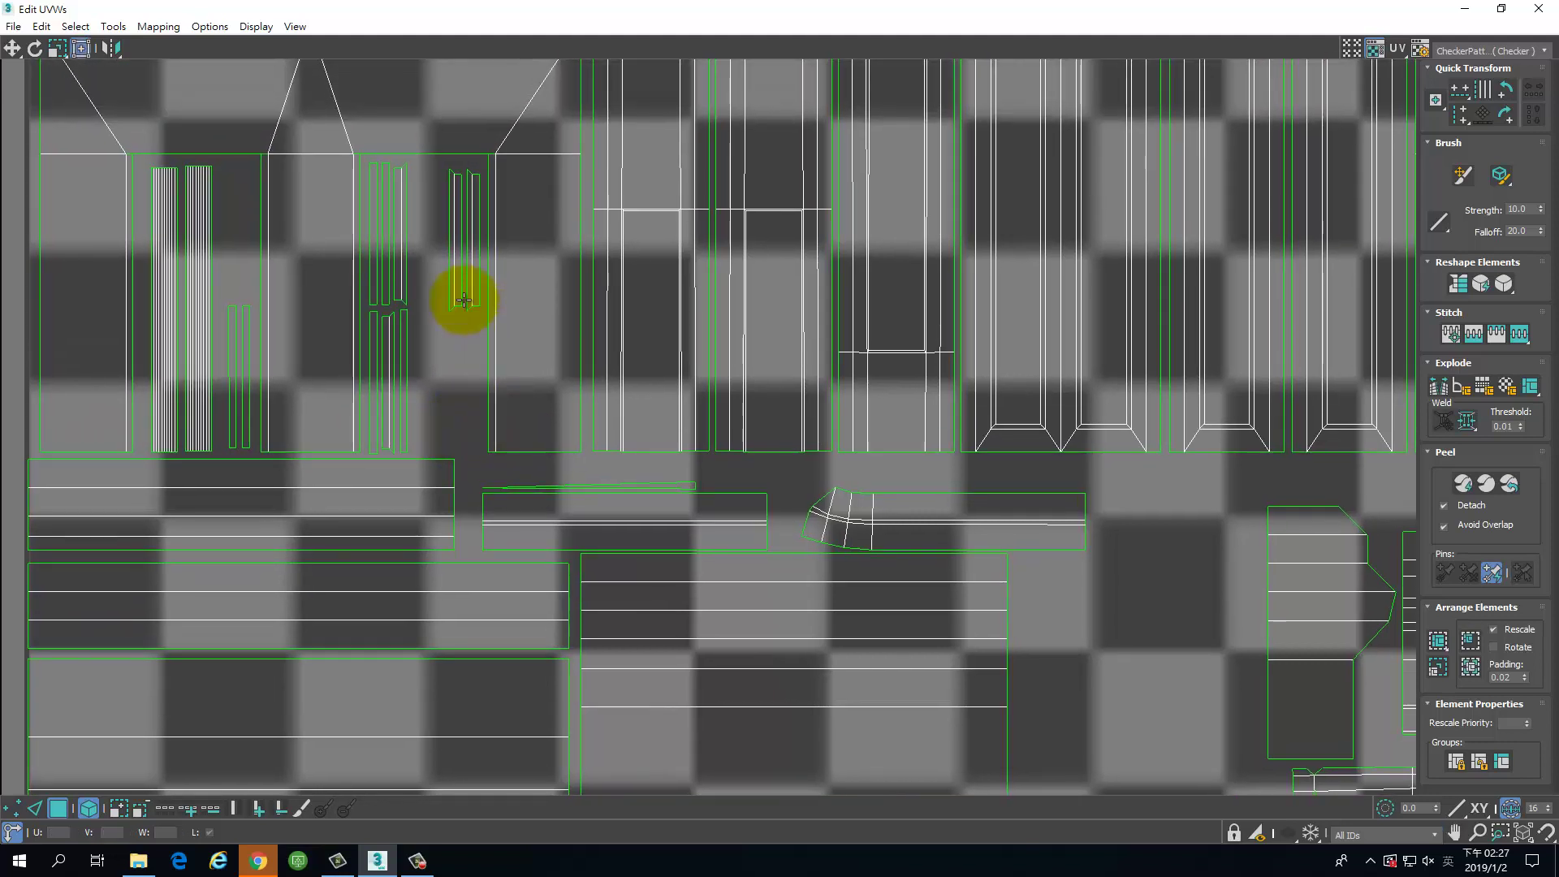
left_click(462, 195)
left_click(472, 246)
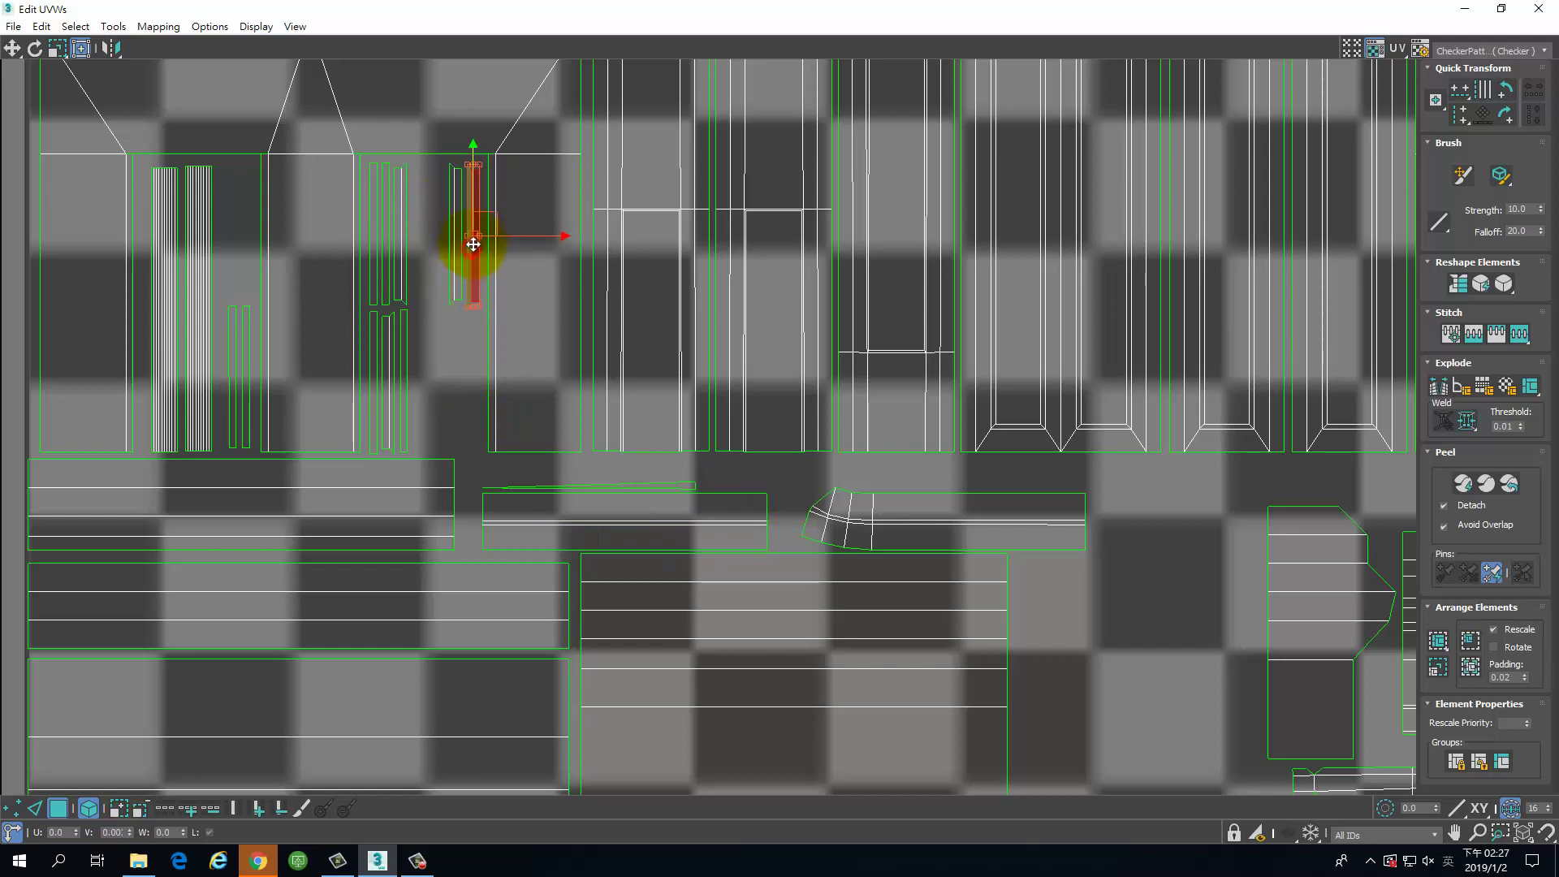
Step: Move the thin strips beside the lower ribbed shell into the second gabled opening, below the upper strips along its far edge
scroll(1191, 516, "down", 4)
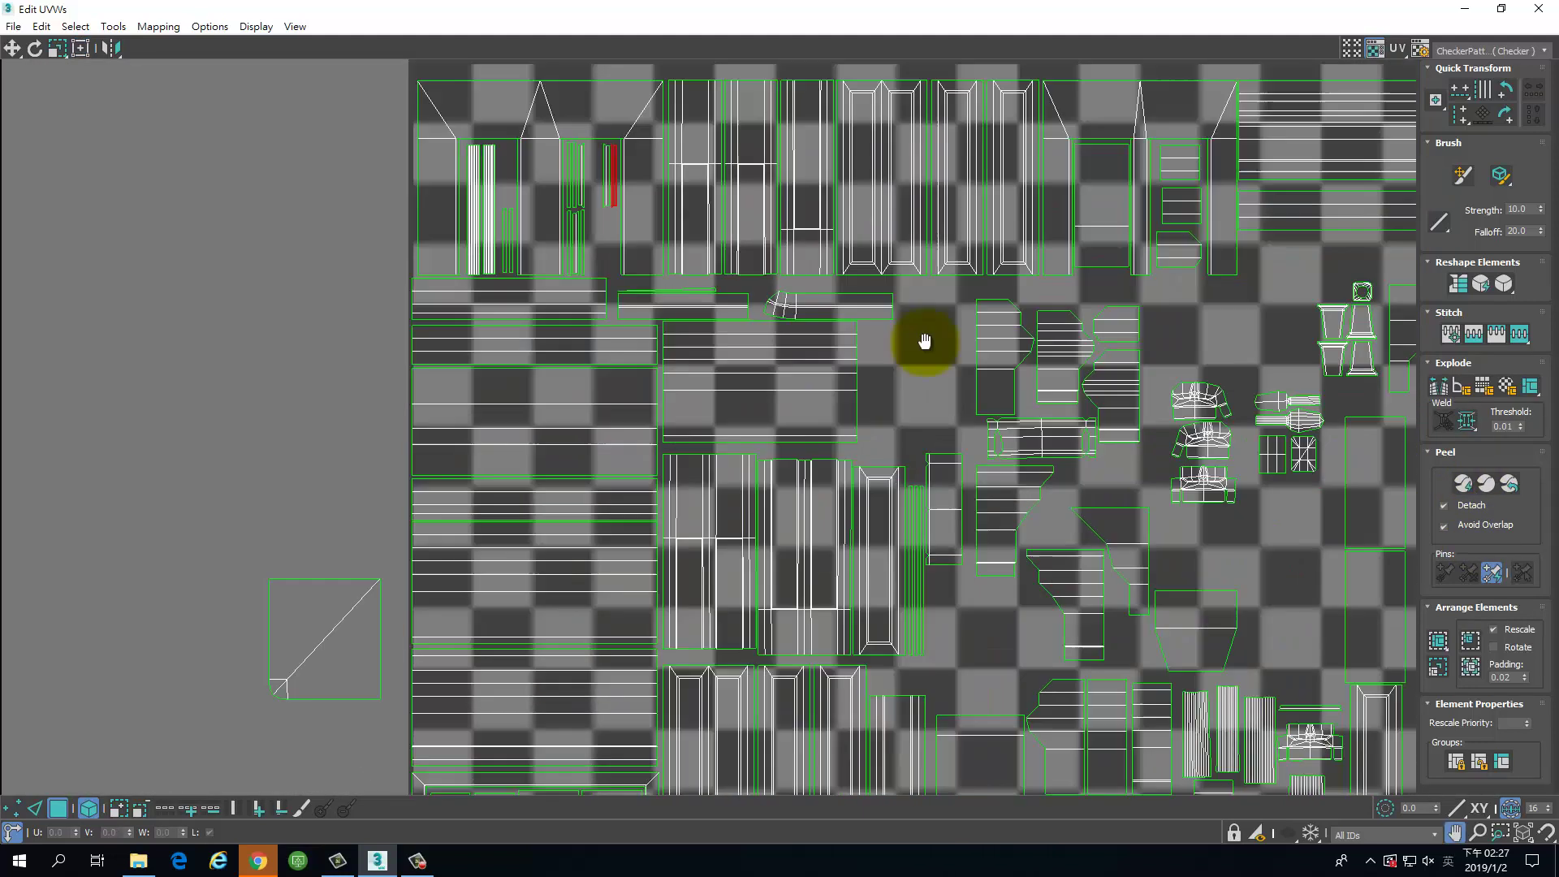
middle_click_drag(1044, 599, 905, 477)
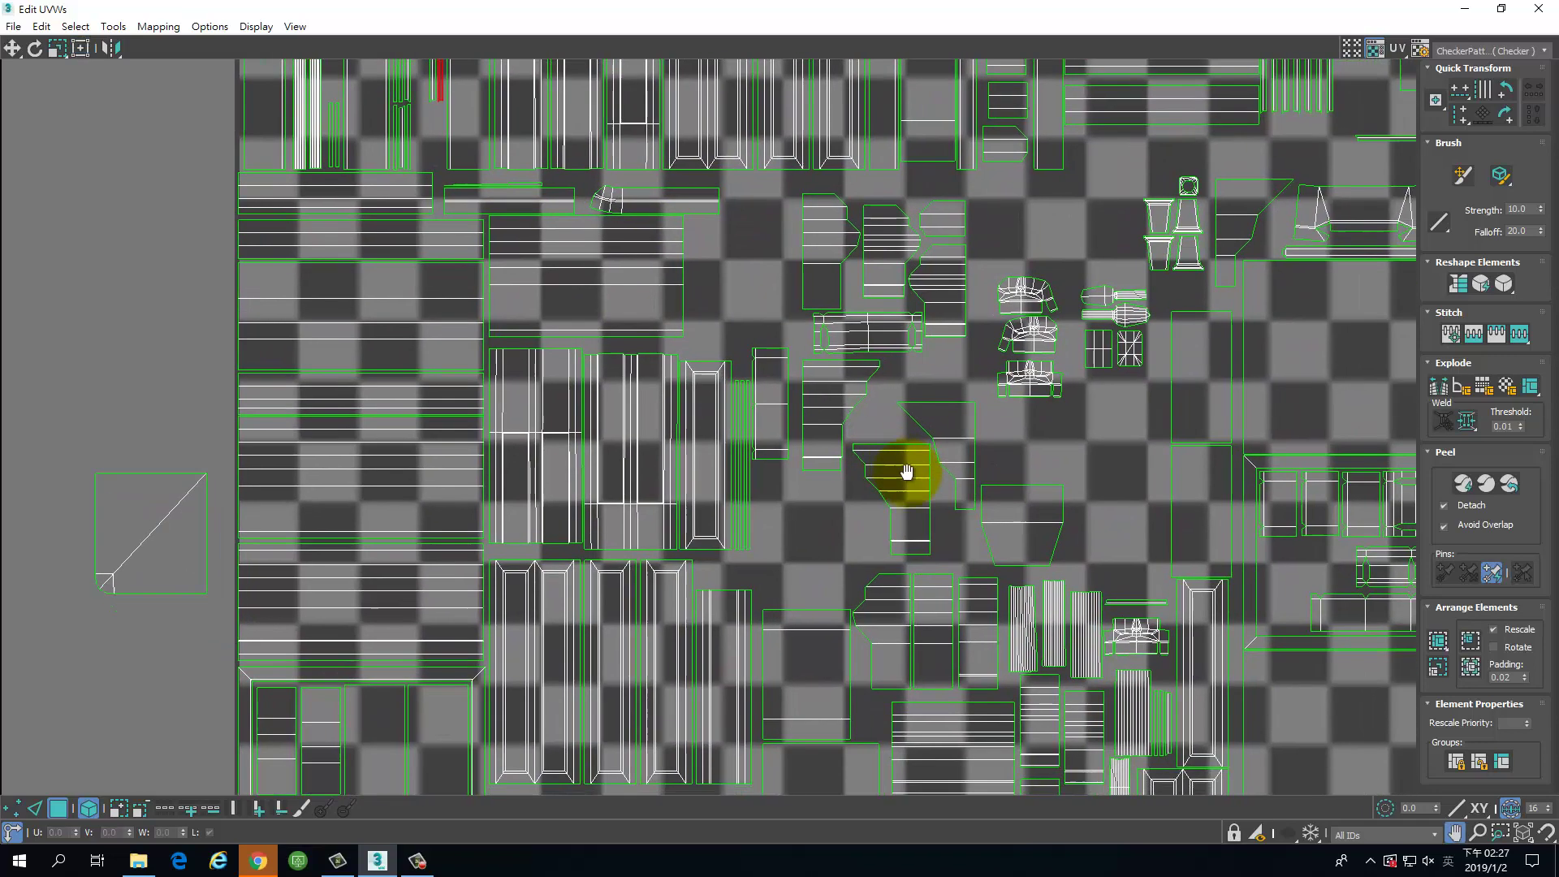
left_click_drag(797, 524, 737, 549)
middle_click_drag(777, 539, 655, 216)
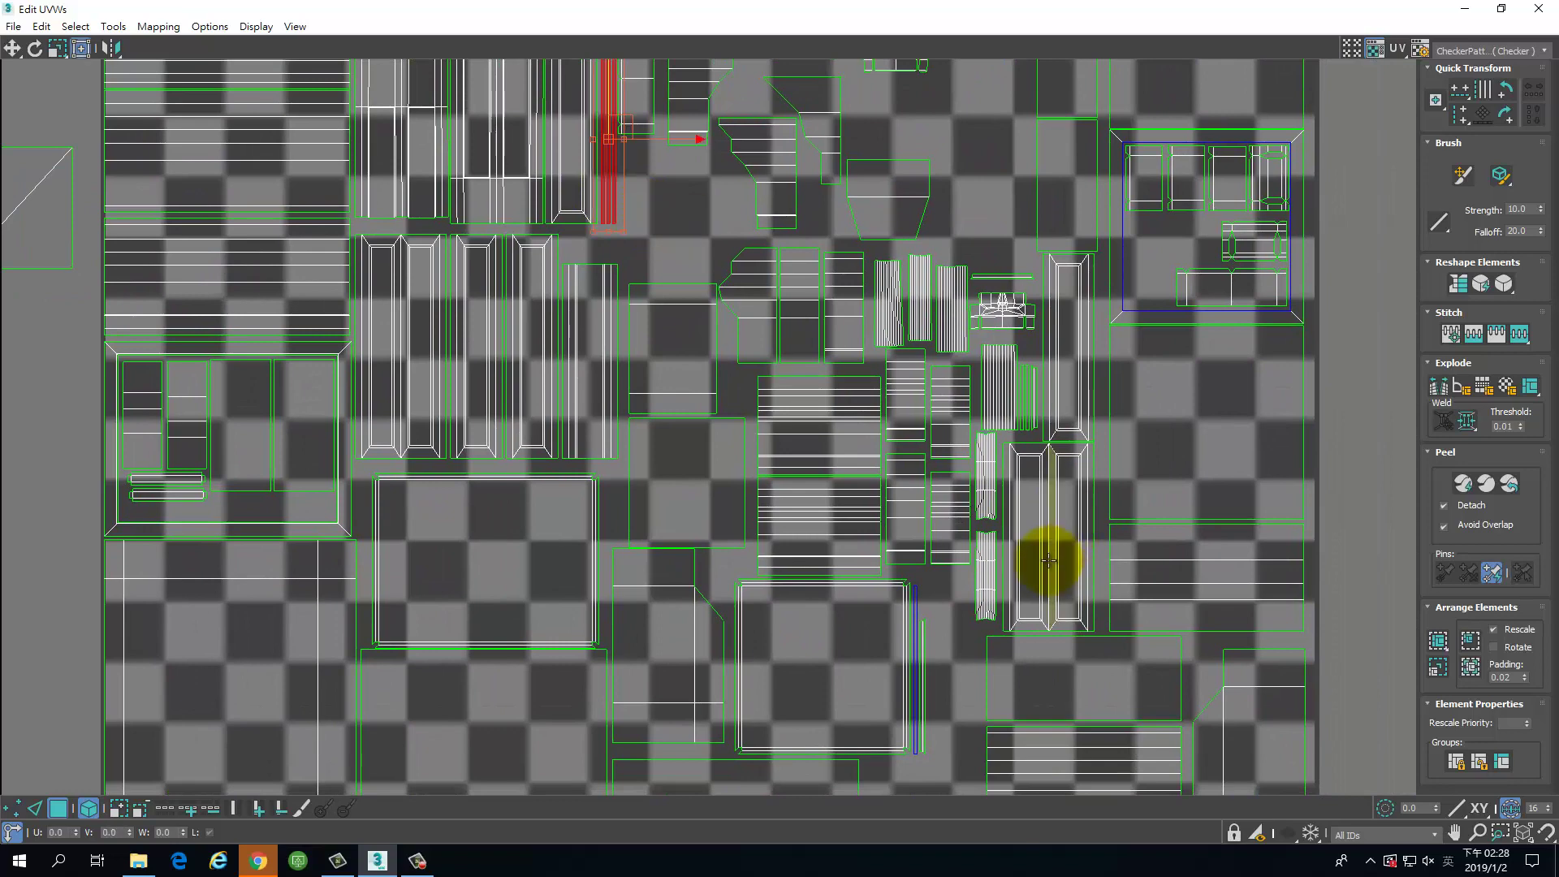
middle_click_drag(1044, 557, 979, 452)
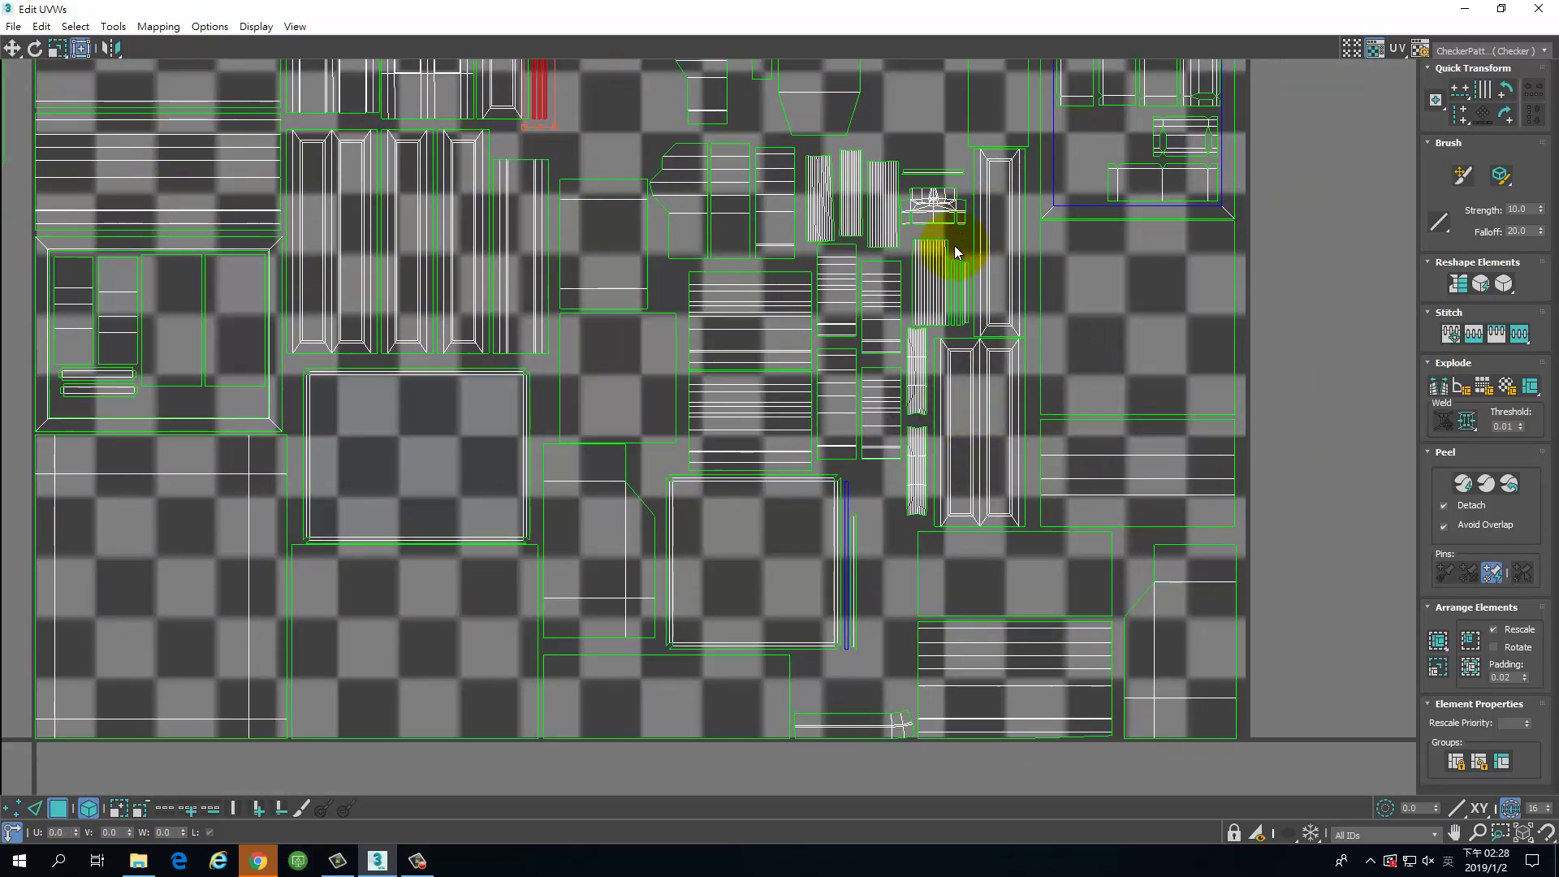
left_click_drag(954, 246, 976, 306)
left_click(967, 308)
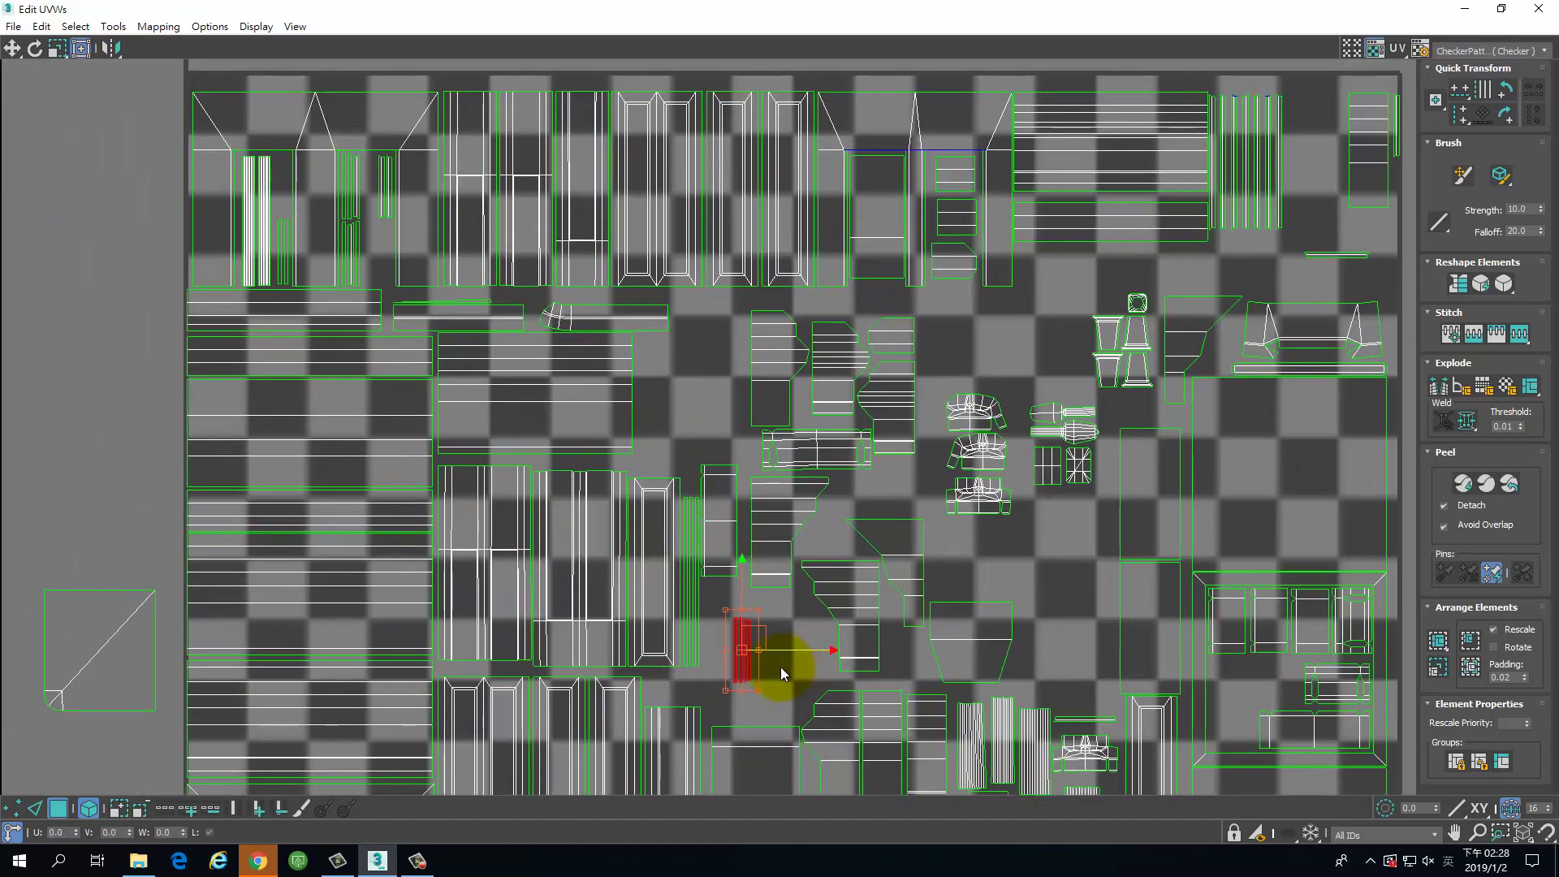
left_click_drag(765, 642, 405, 239)
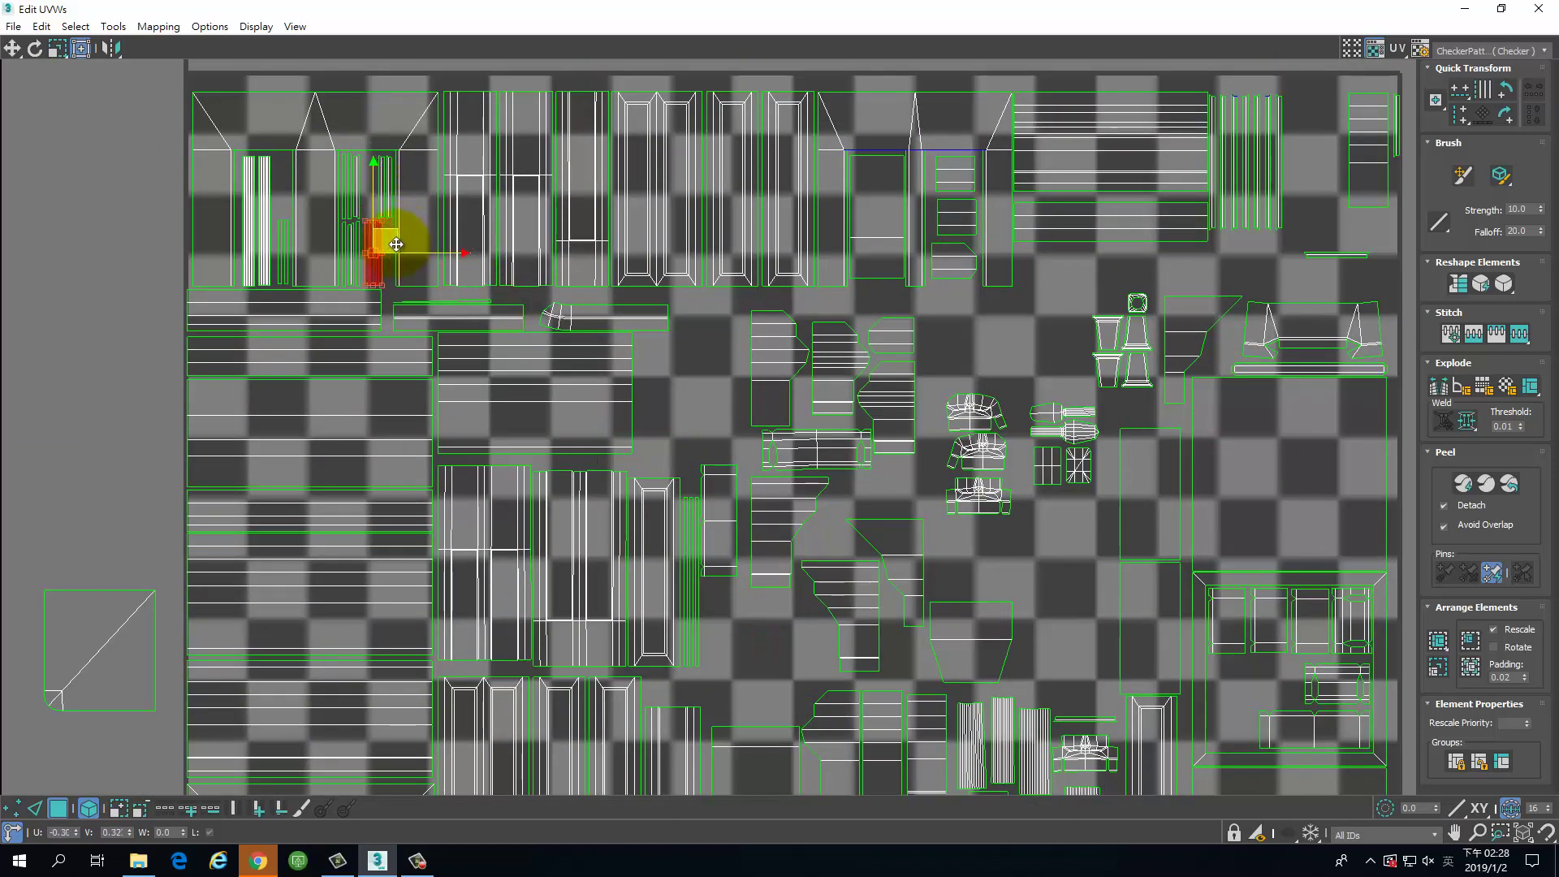
scroll(405, 242, "up", 6)
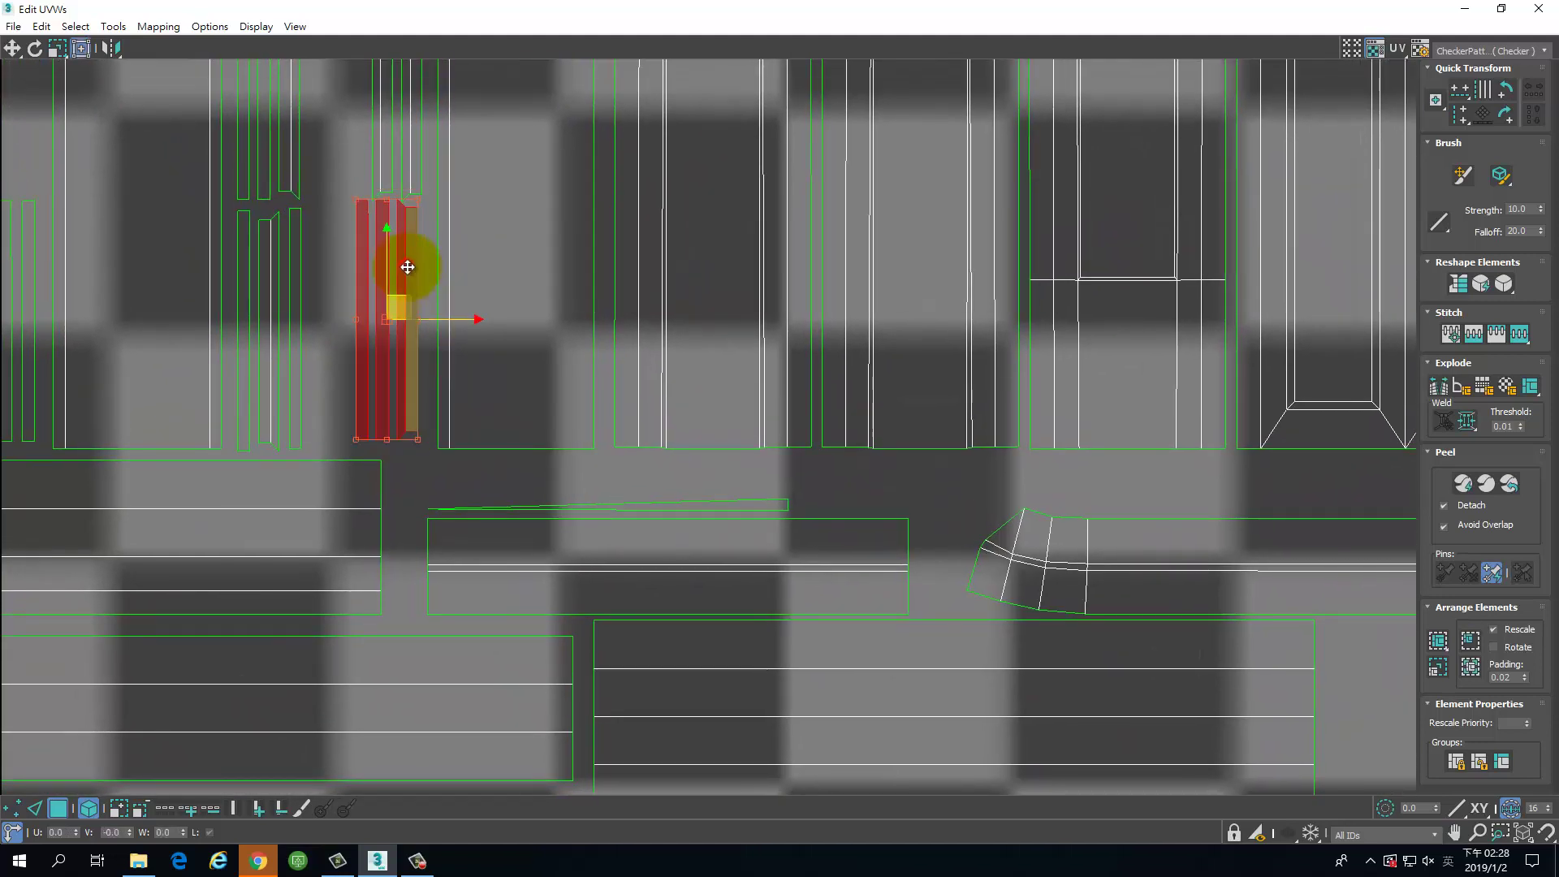
left_click_drag(407, 267, 411, 276)
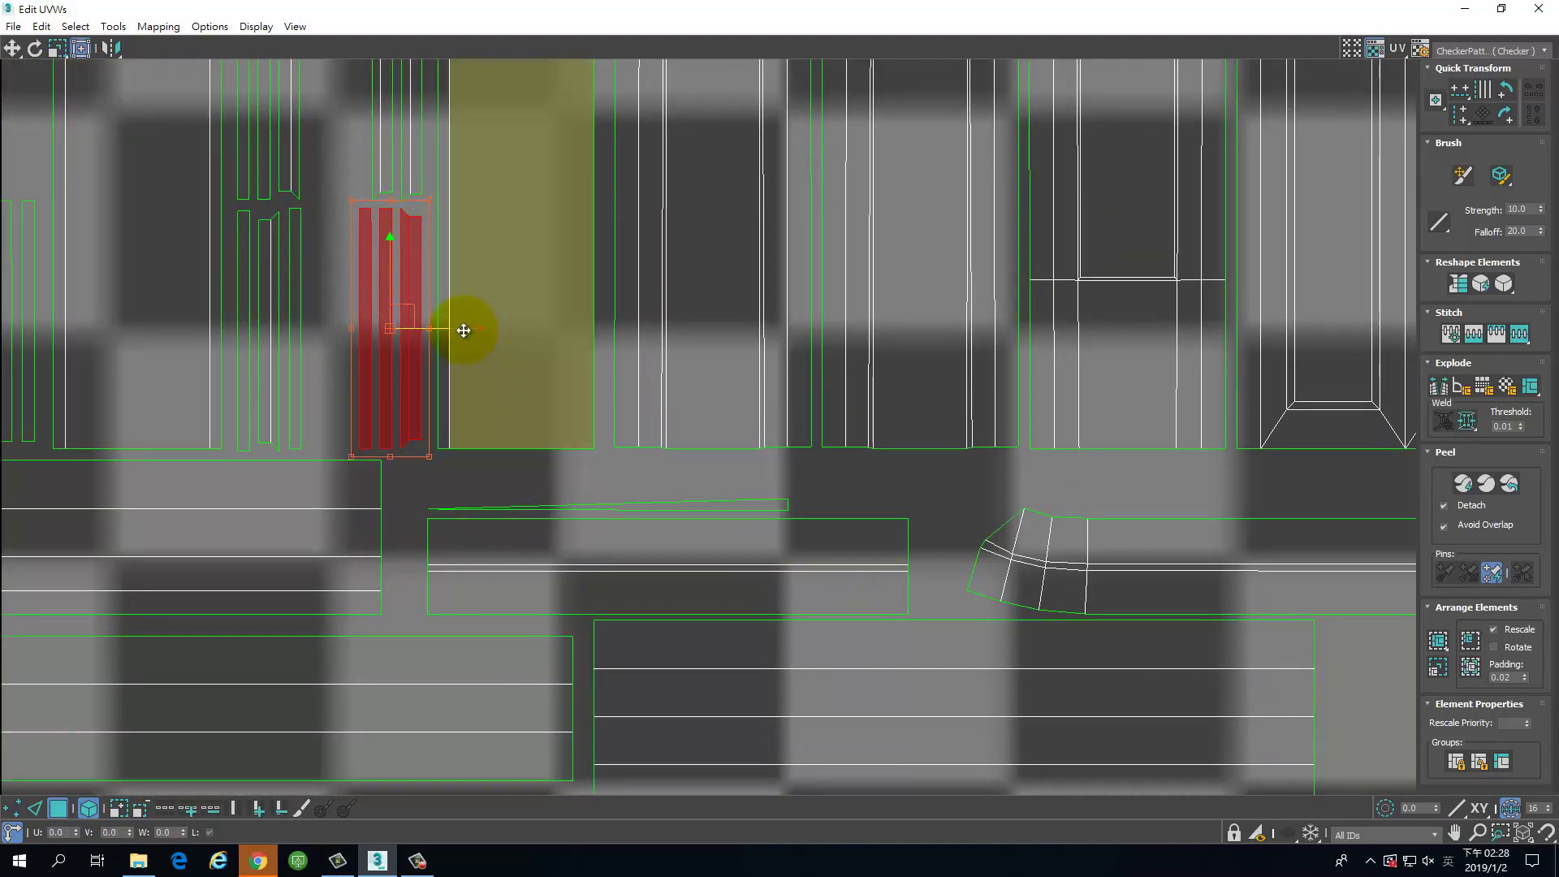
scroll(757, 487, "down", 3)
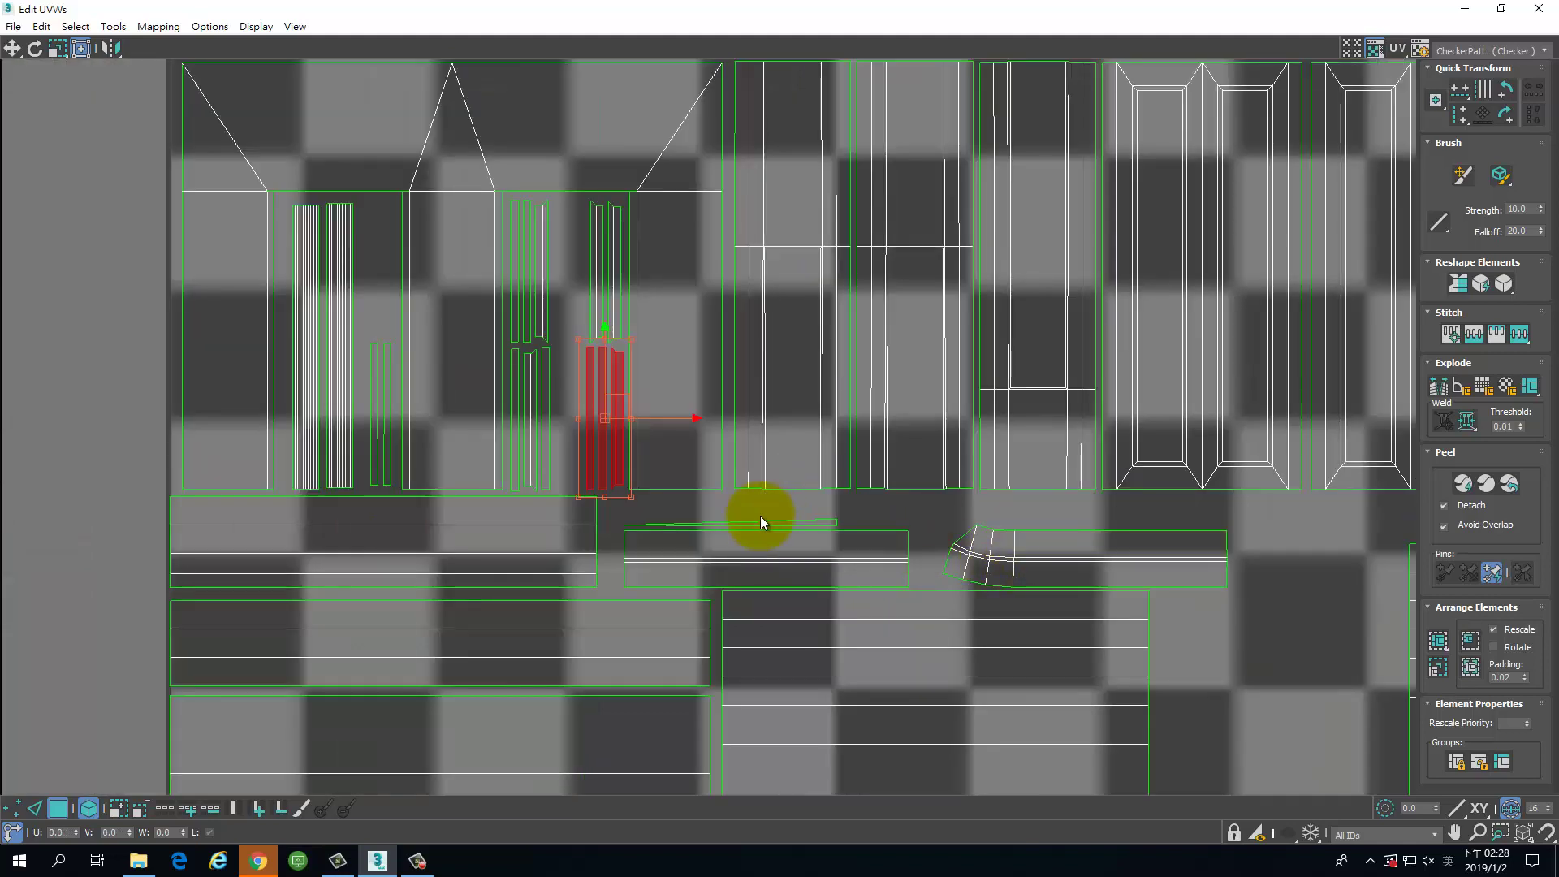
Step: Rotate the thin wedge above the plain narrow bar upright, place it in the first gabled opening, and tighten the ribbed strips beside it
left_click(796, 521)
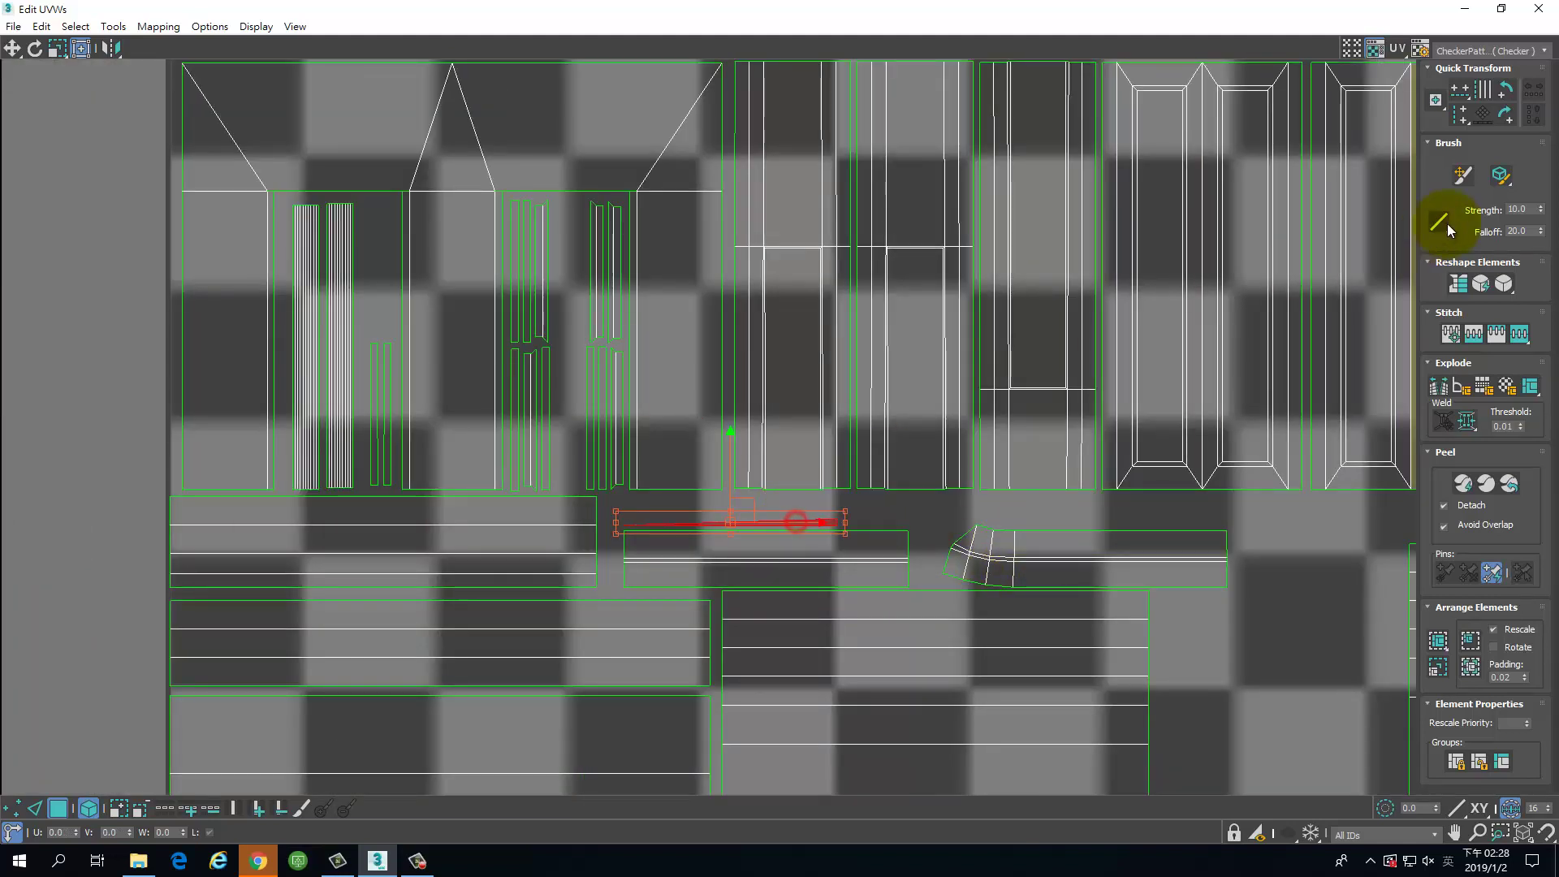
left_click(1508, 115)
left_click_drag(749, 516, 387, 294)
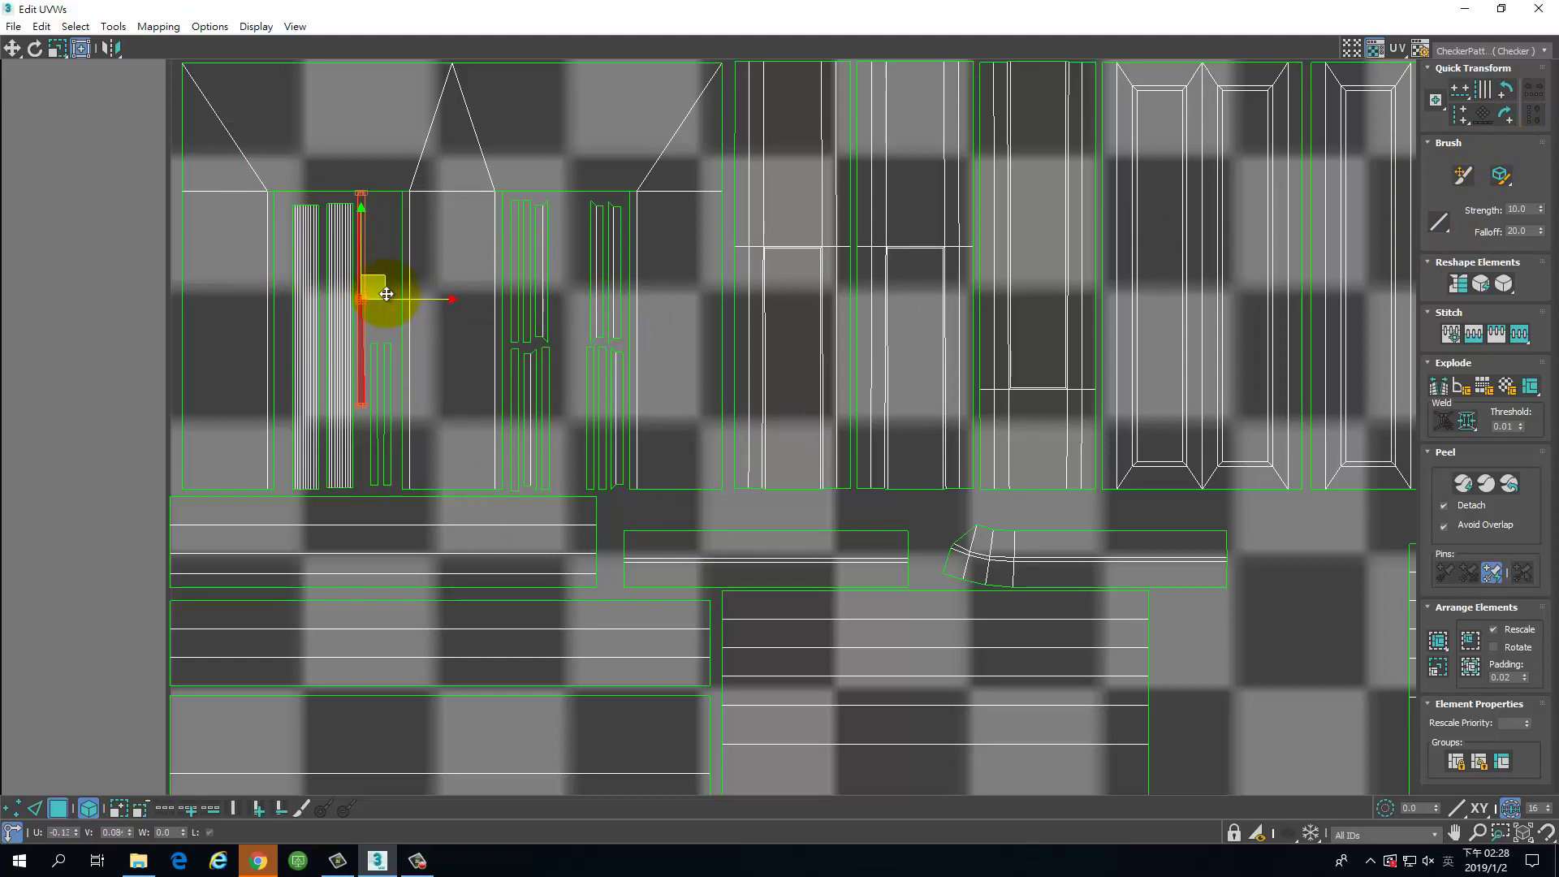
left_click(303, 320)
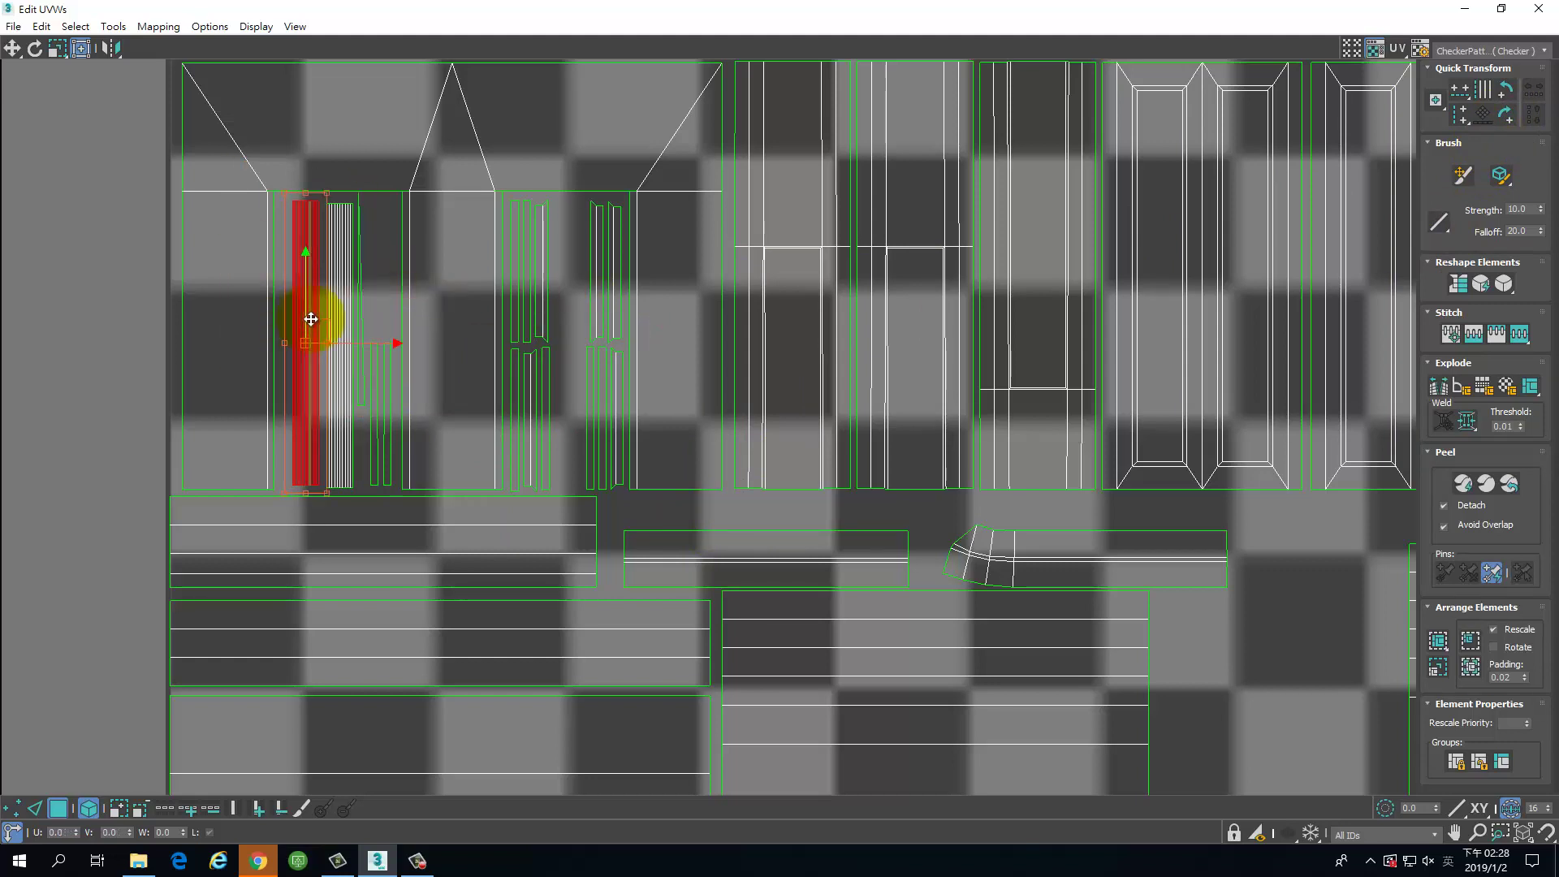
left_click_drag(320, 325, 359, 358)
Step: Rotate the loose horizontal strip near the tile's upper corner upright and move it with the other thin strip there into the second gabled opening
scroll(1243, 521, "down", 1)
middle_click_drag(1242, 522, 832, 437)
scroll(832, 437, "down", 3)
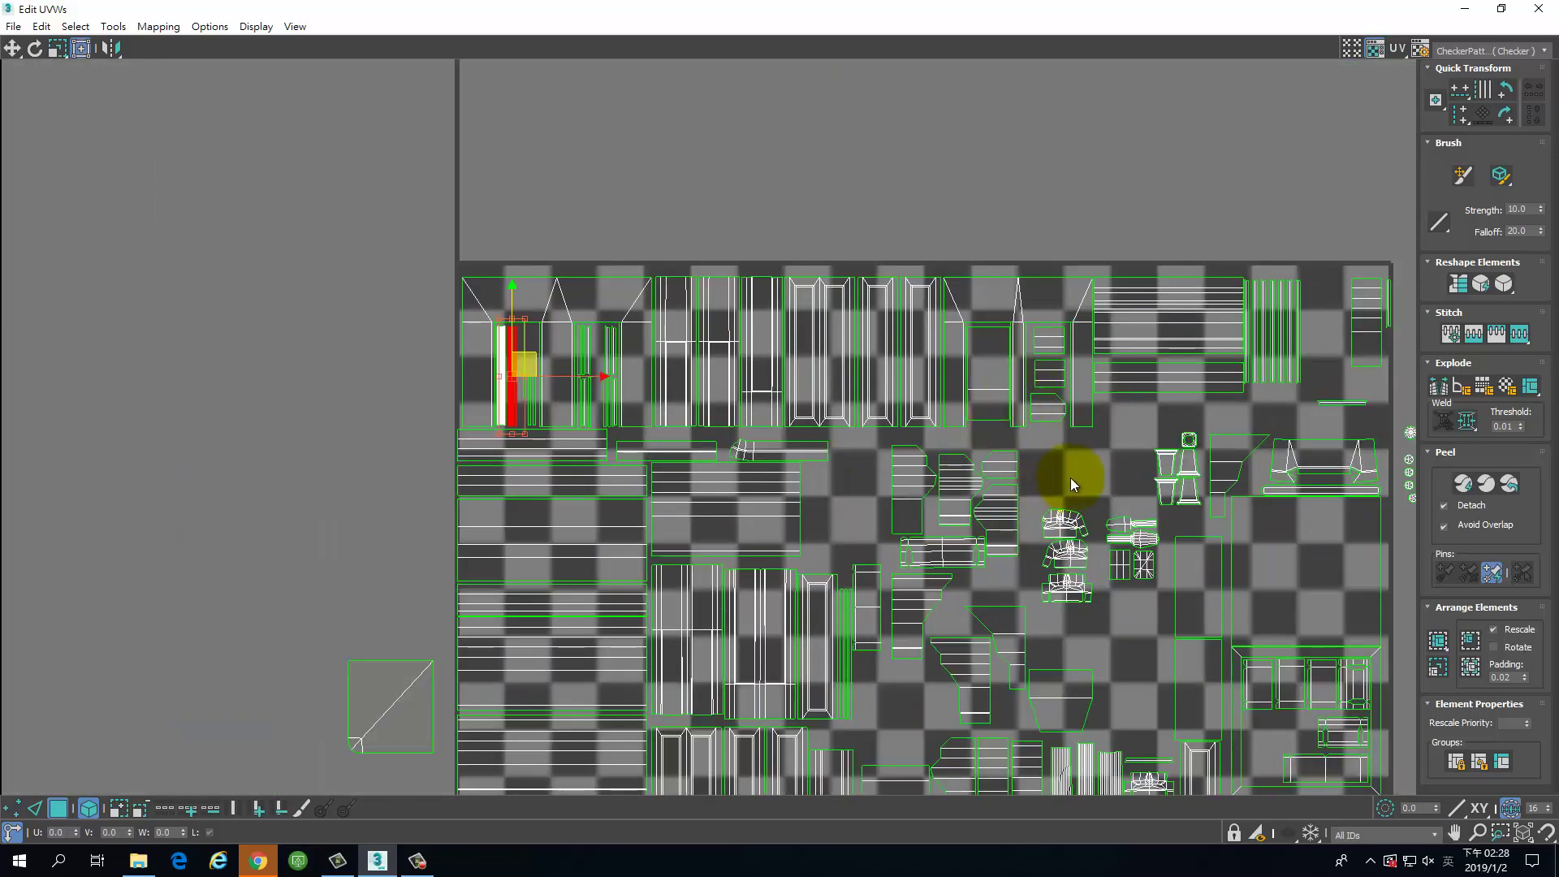
middle_click_drag(1071, 478, 795, 374)
scroll(1137, 165, "up", 3)
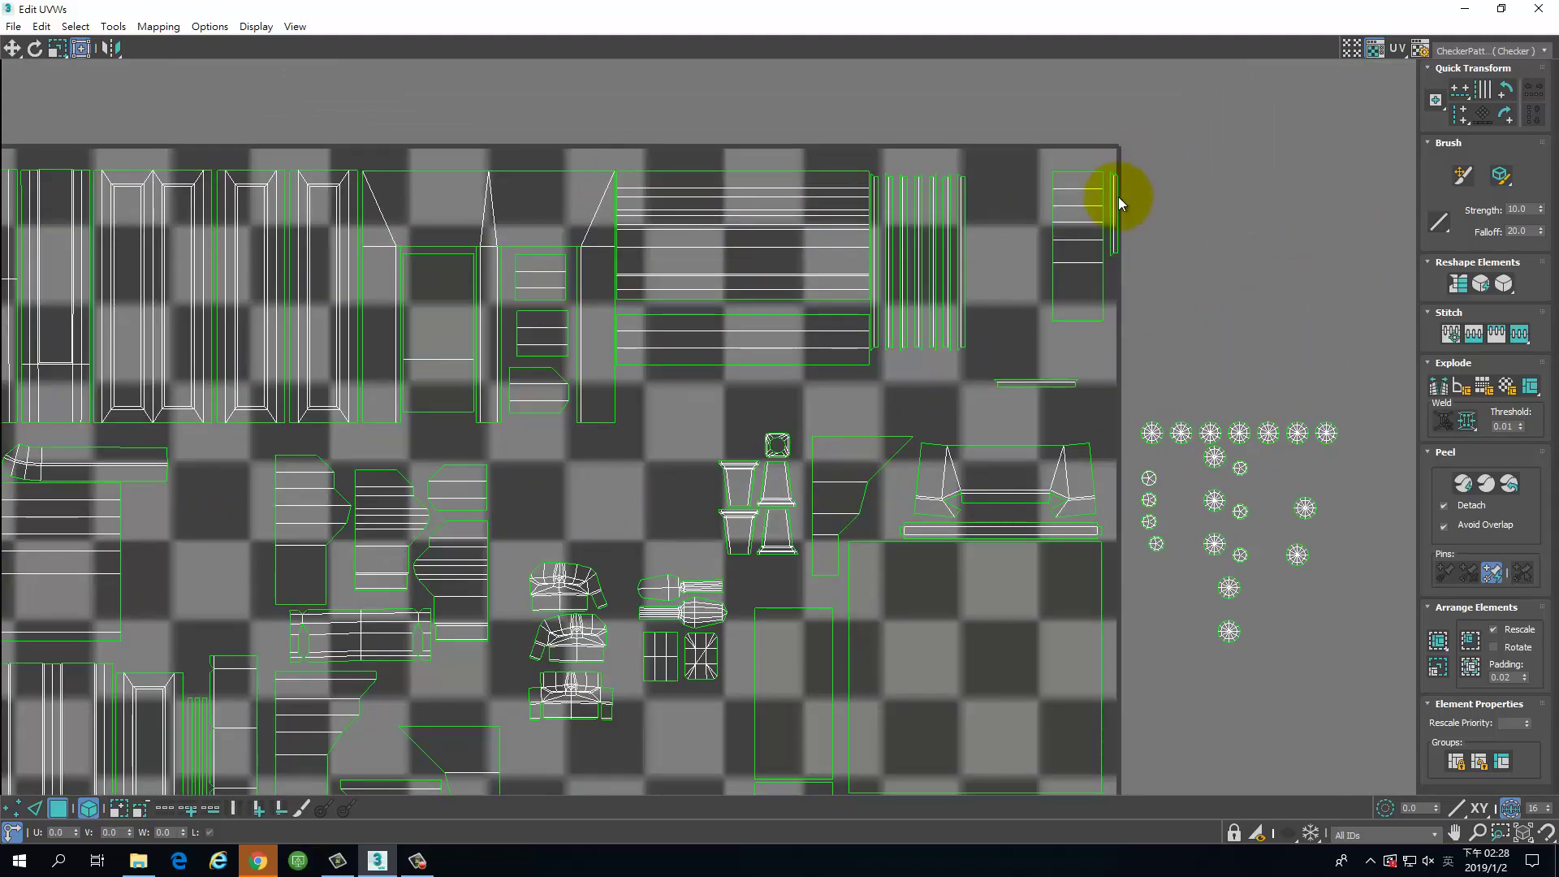
left_click(1062, 383)
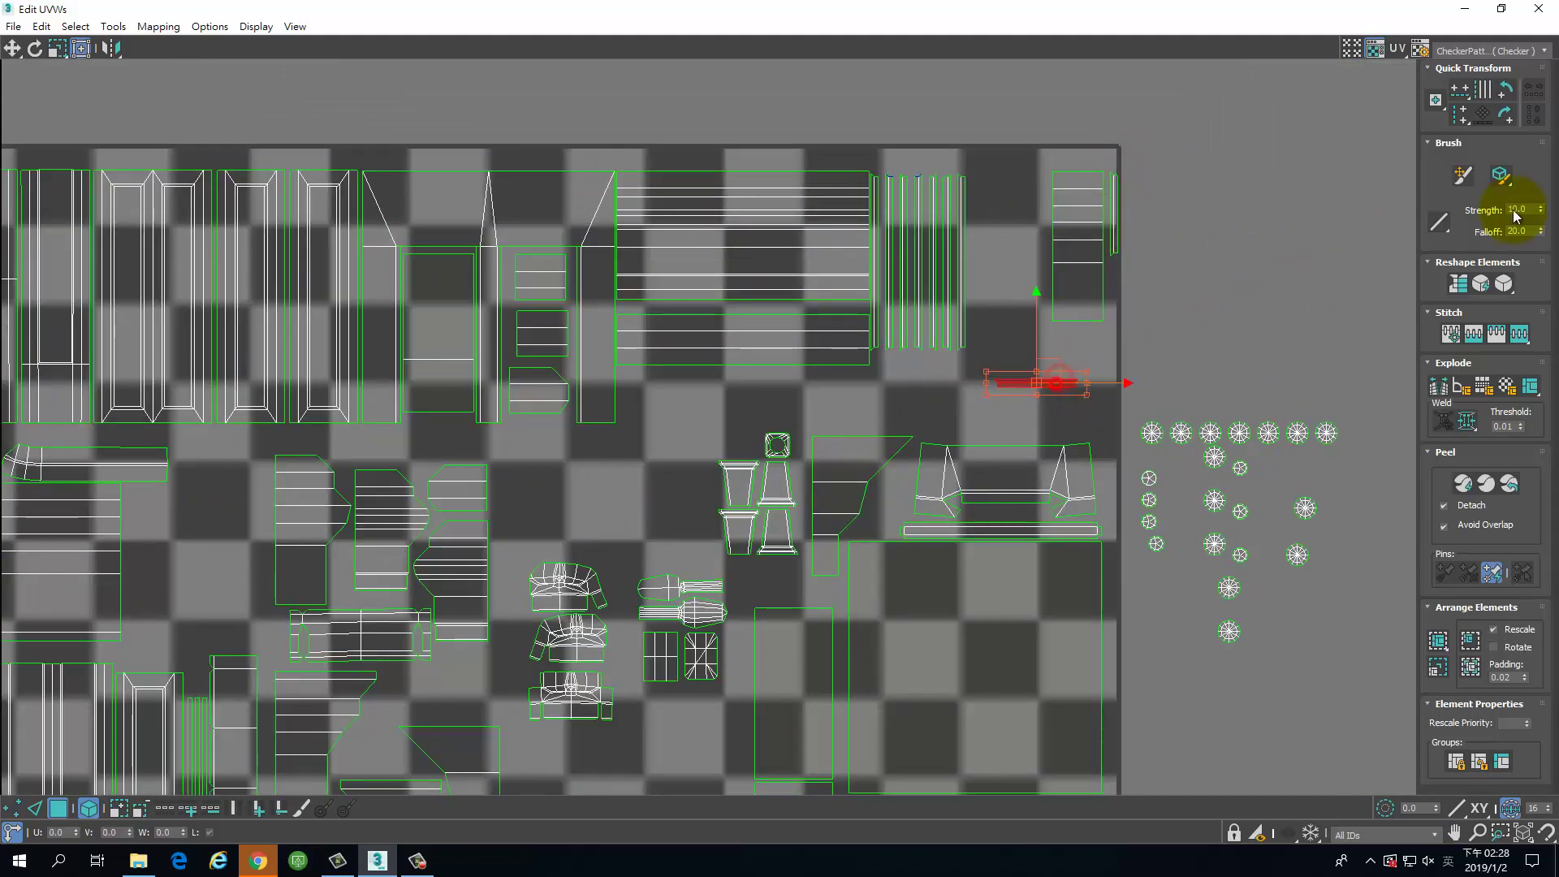
left_click(1508, 88)
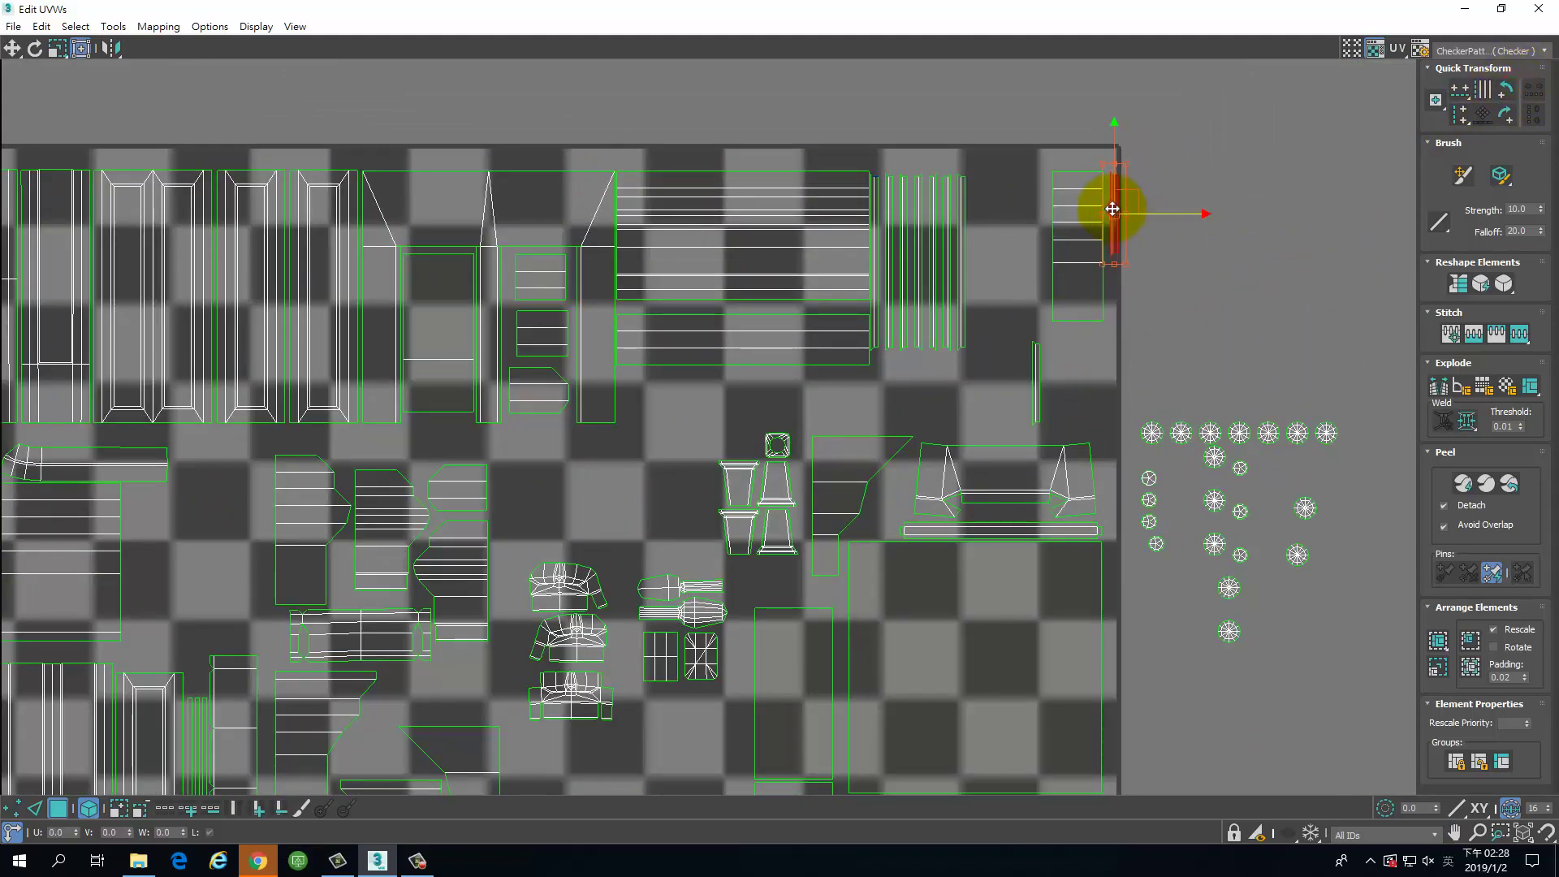
left_click_drag(1112, 209, 4, 305)
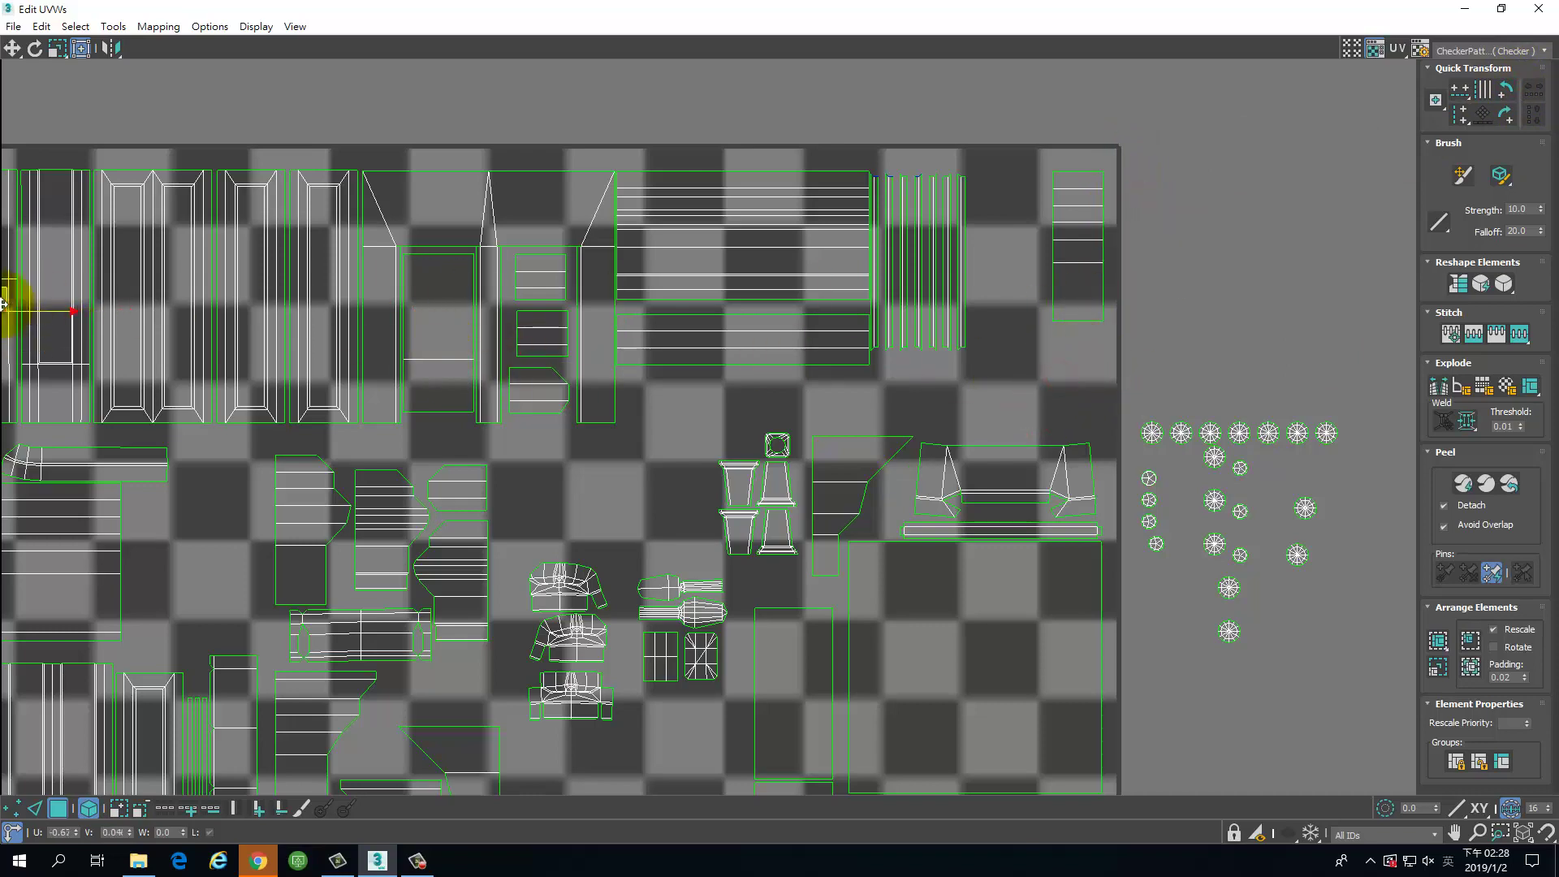
middle_click_drag(348, 383, 1112, 443)
left_click(737, 373)
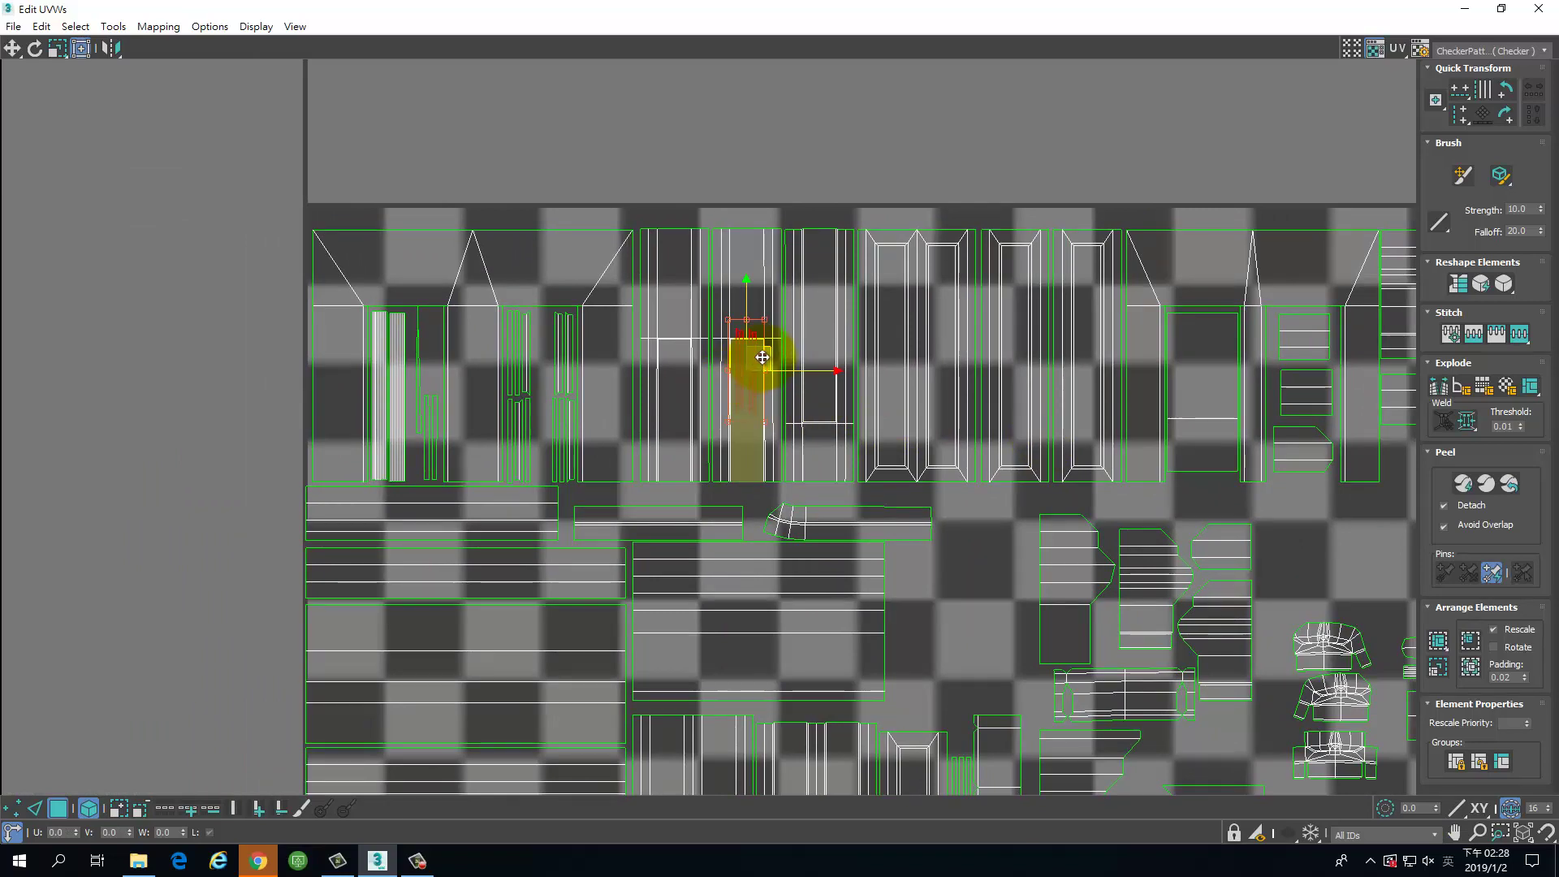
left_click_drag(763, 357, 557, 354)
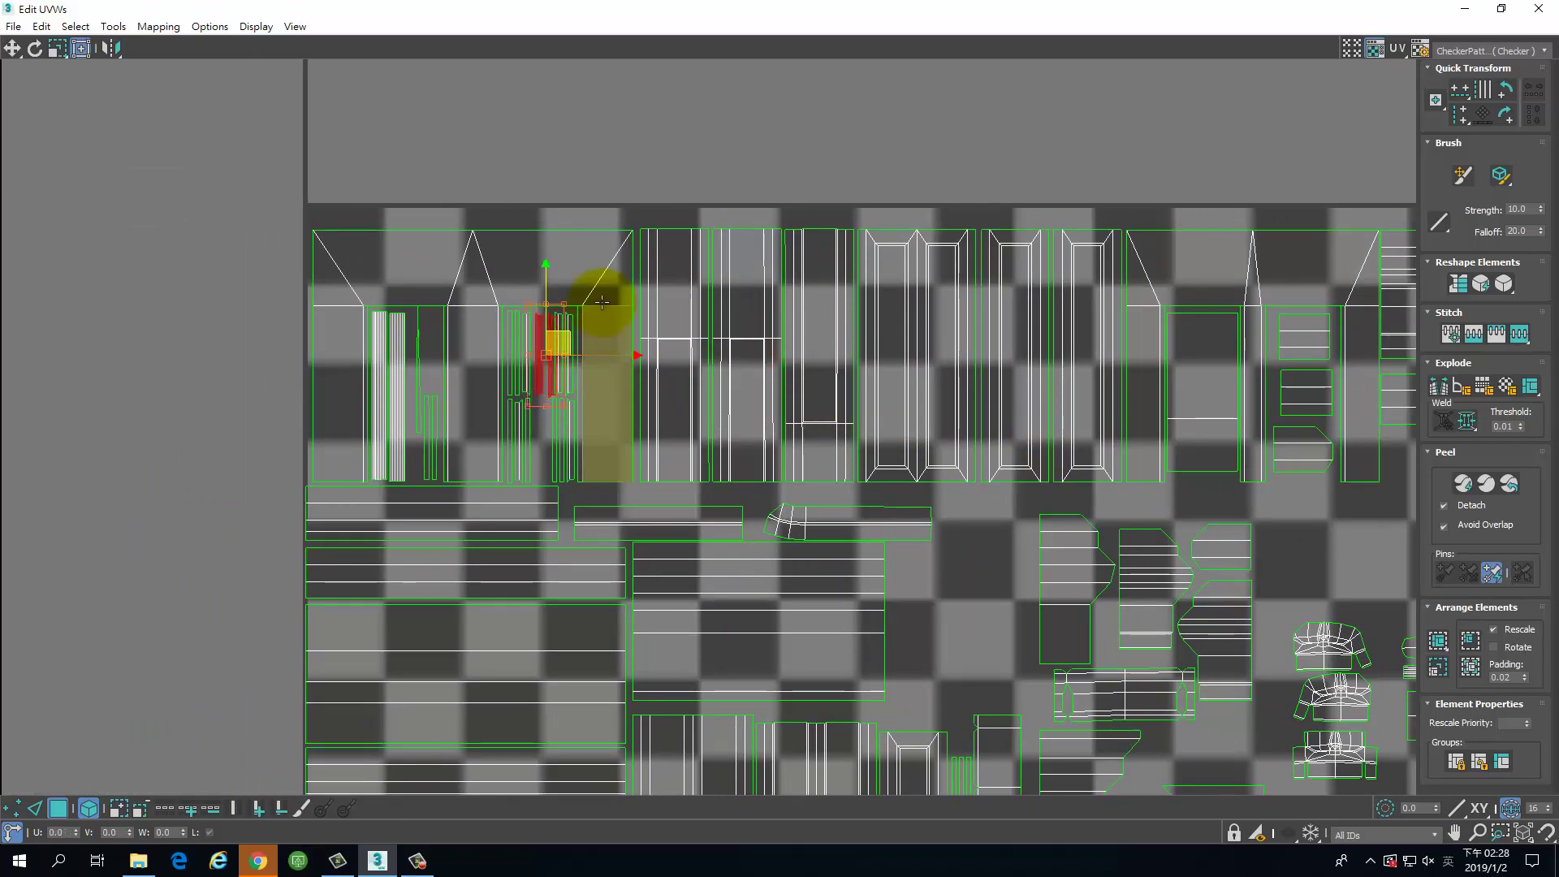
Step: Separate the newly added thin strips in the second gabled opening by moving one into the free gap in the lower row
scroll(570, 279, "up", 3)
middle_click_drag(570, 279, 611, 157)
left_click(546, 494)
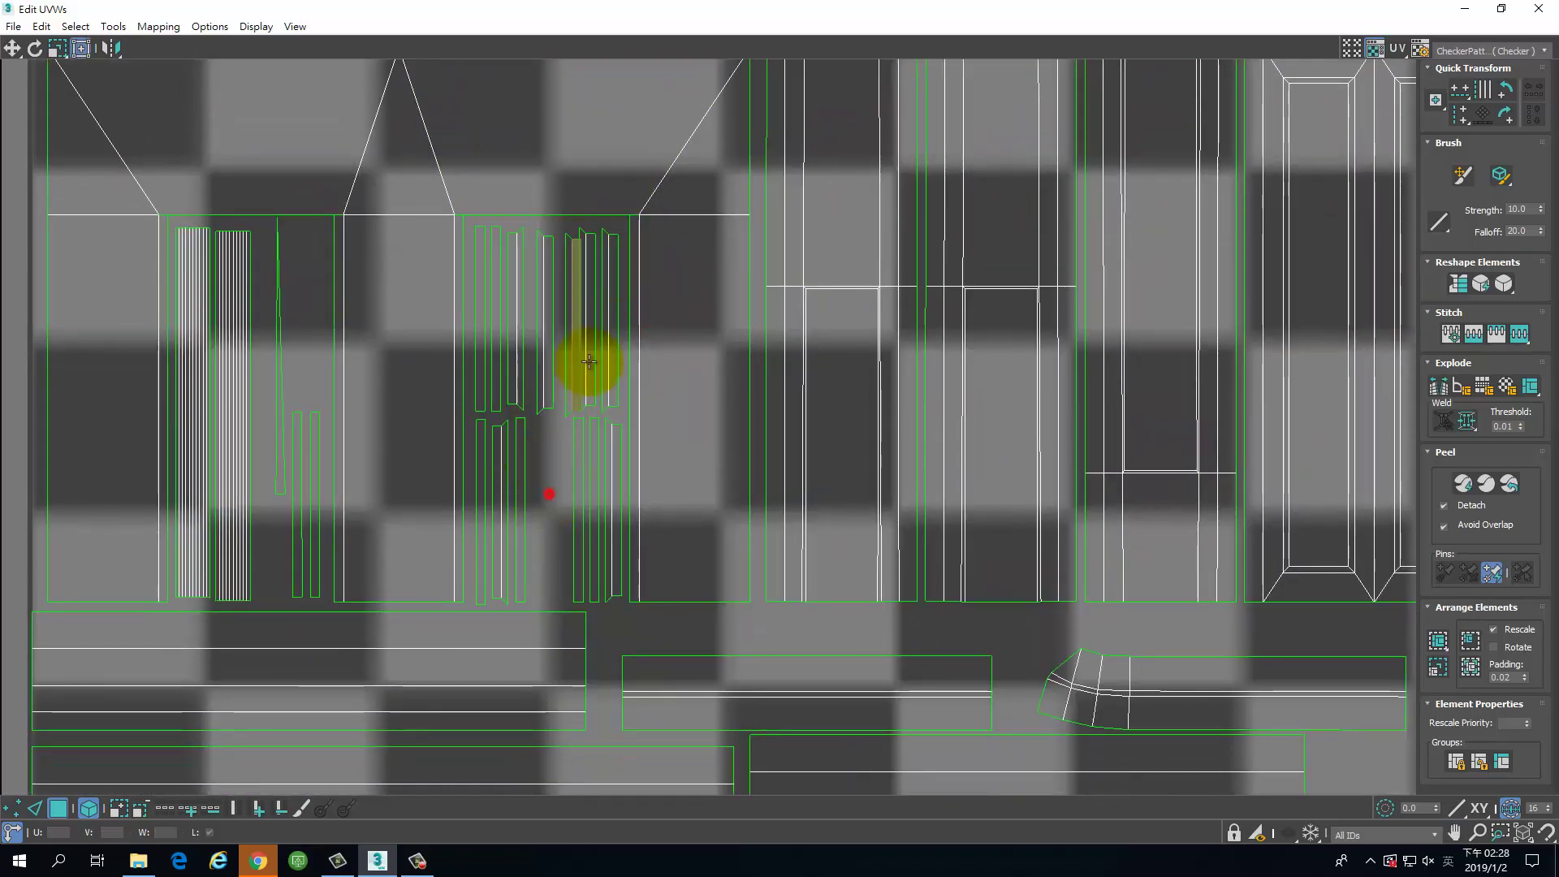
left_click_drag(571, 332, 548, 520)
Step: Move the small arched shell beside the ribbed strips up to the group of three similar arched shells, directly below them
scroll(921, 443, "down", 2)
middle_click_drag(1232, 536, 792, 237)
scroll(853, 292, "down", 3)
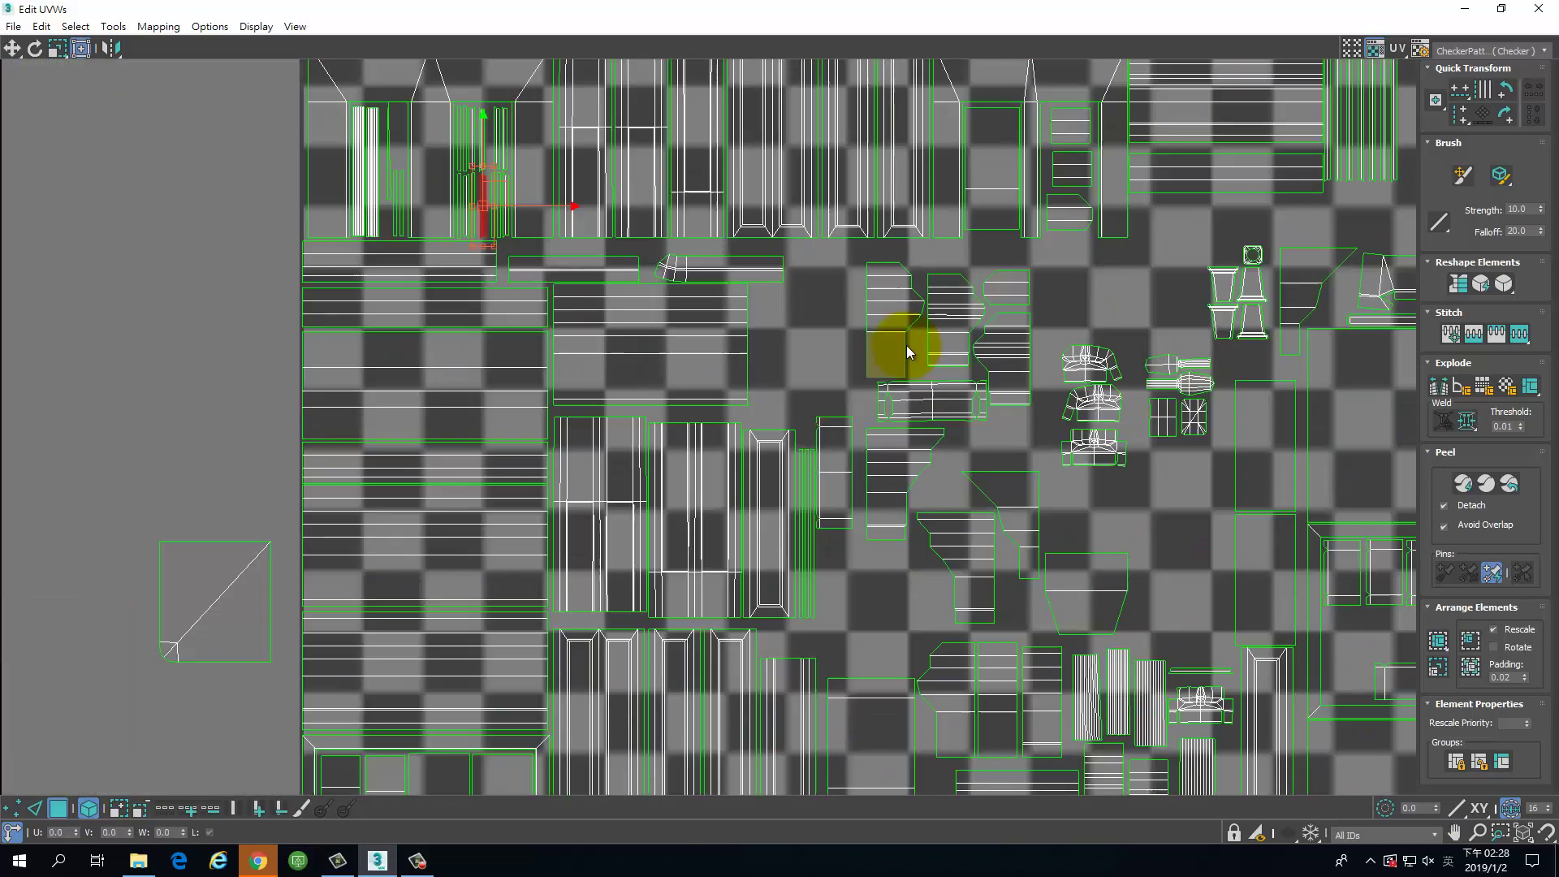
middle_click_drag(1072, 422, 1104, 250)
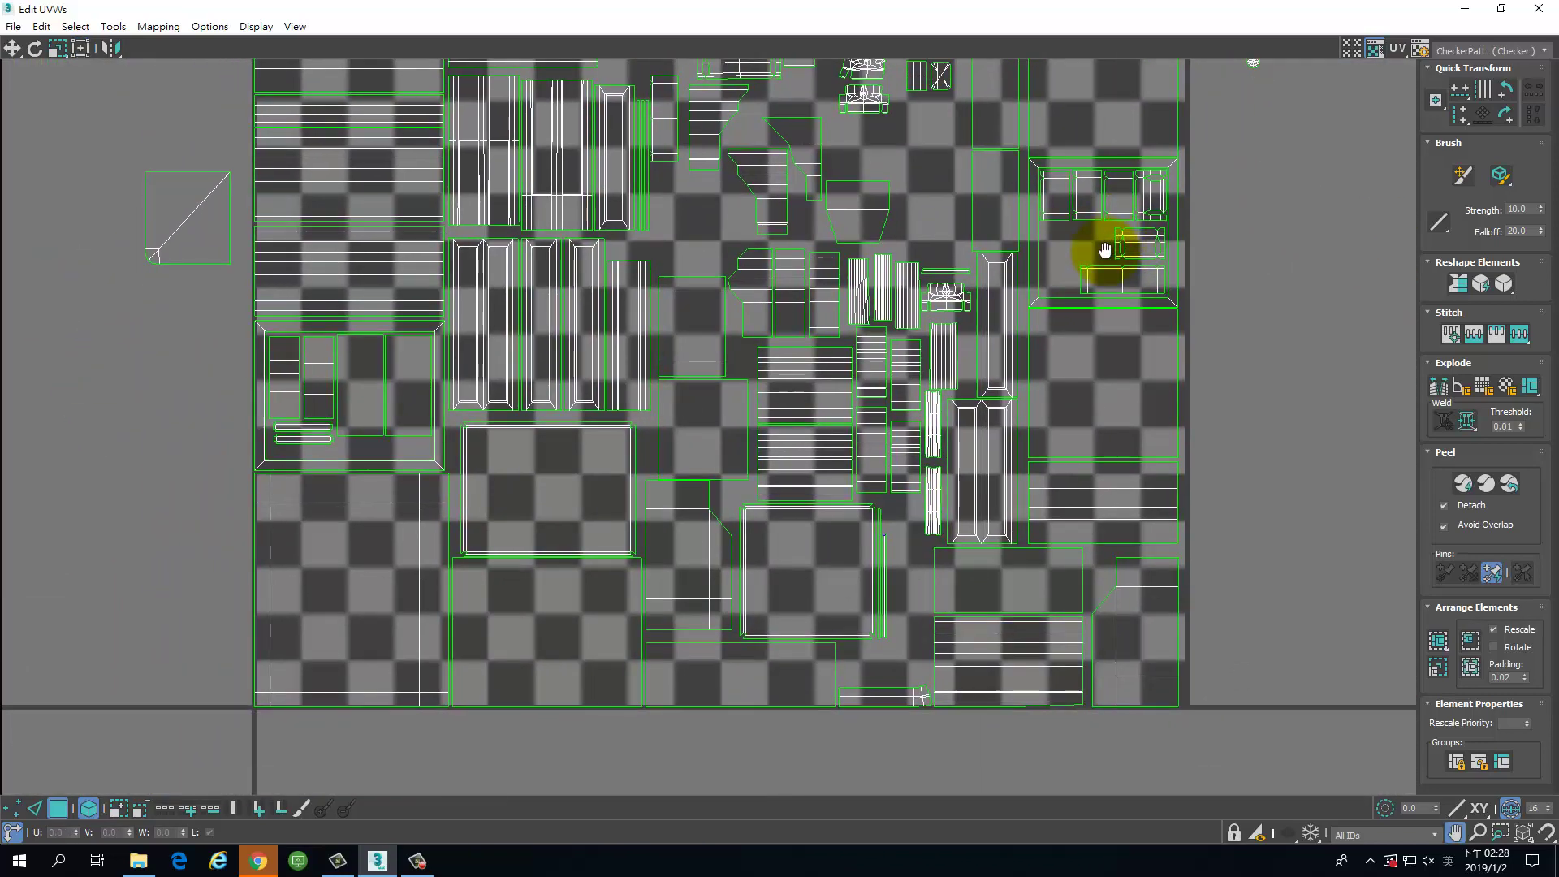
middle_click_drag(922, 496, 896, 659)
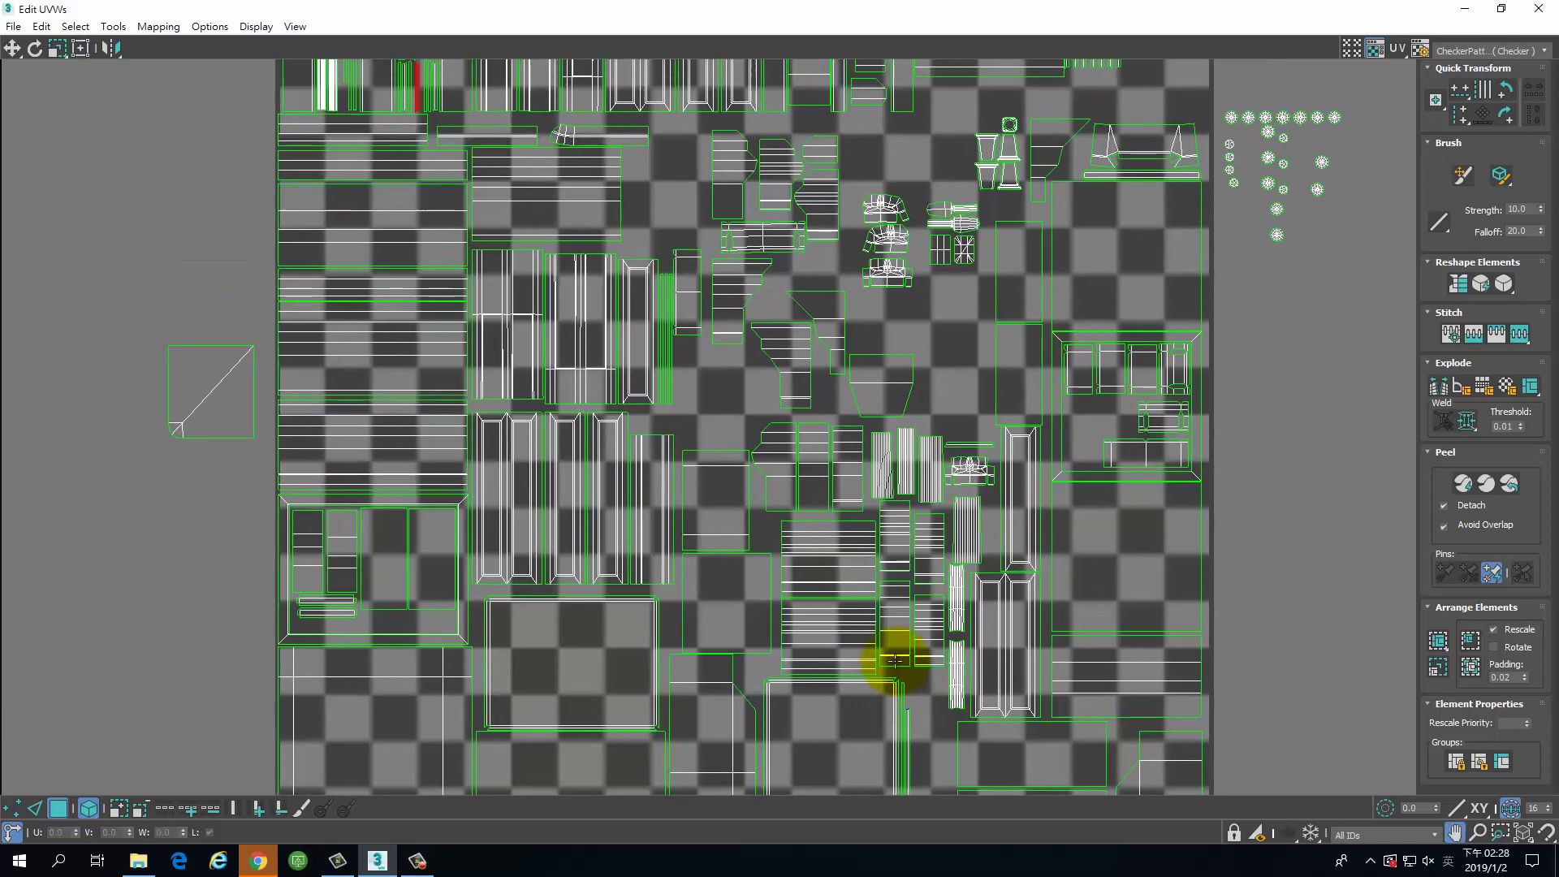
scroll(933, 407, "up", 3)
left_click(881, 547)
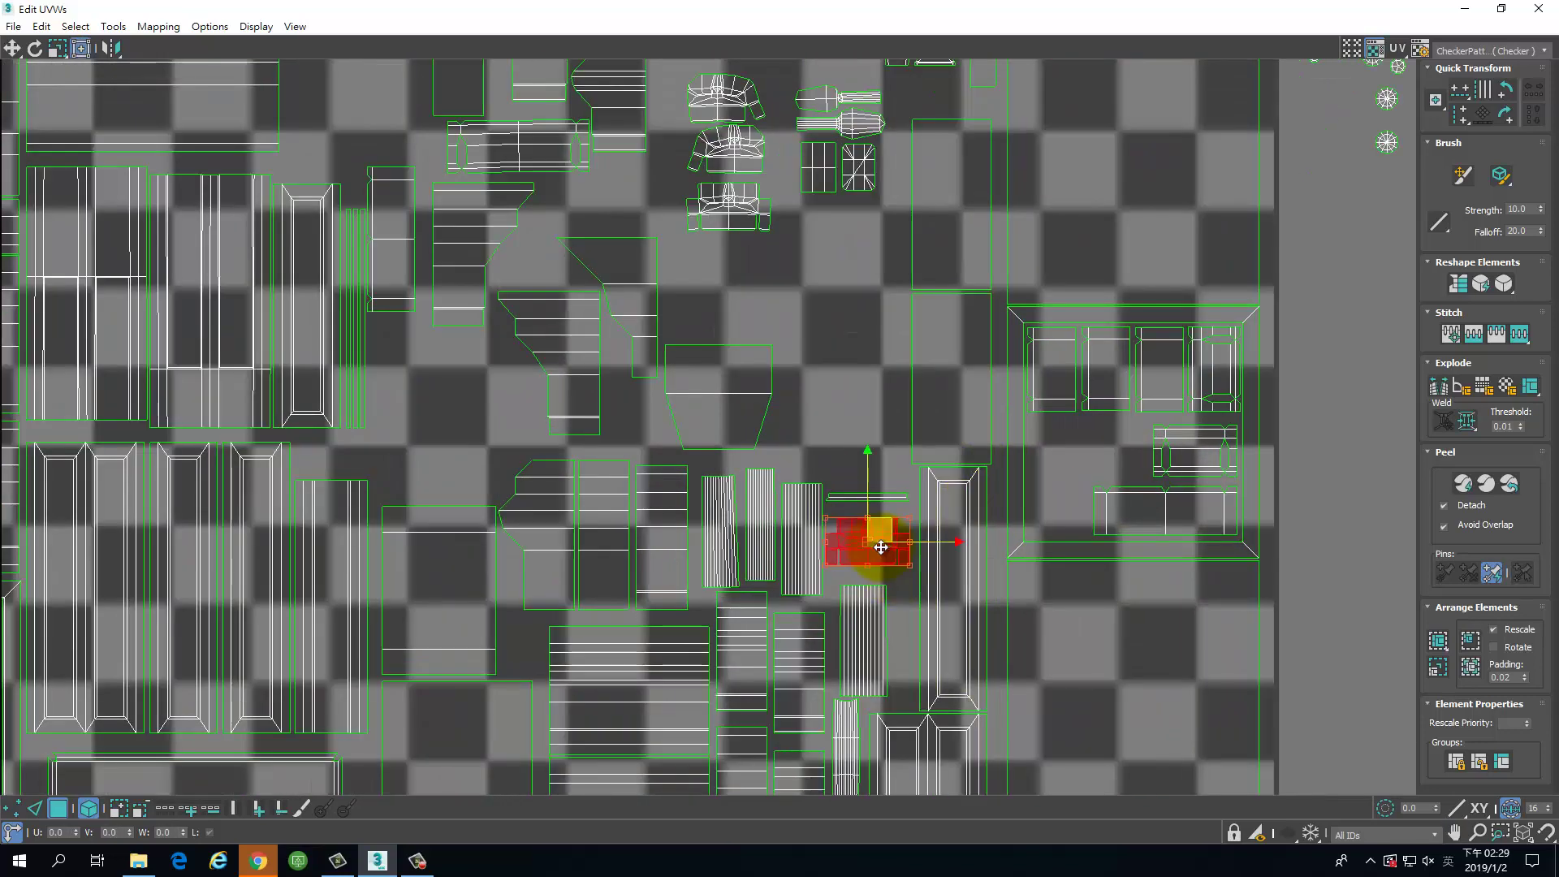
left_click_drag(881, 548, 736, 269)
Step: Nest the two pairs of small shells beside the arched group inside the two large framed openings, laying the gridded pair side by side
middle_click_drag(860, 278, 855, 418)
left_click(847, 253)
left_click_drag(852, 265, 477, 582)
middle_click_drag(573, 428, 1326, 84)
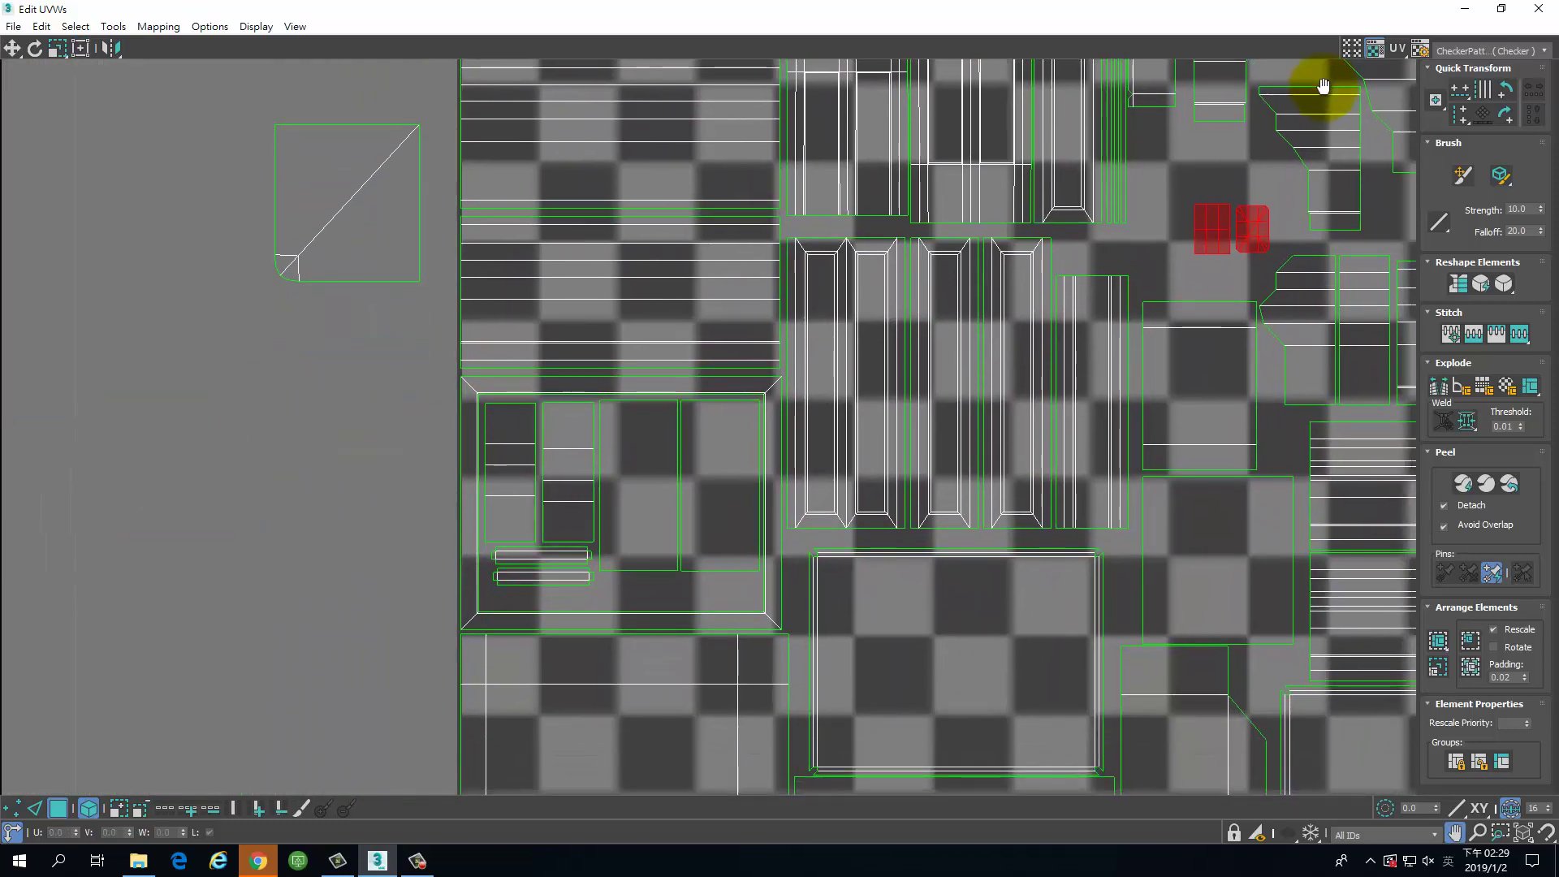
left_click_drag(1263, 226, 694, 581)
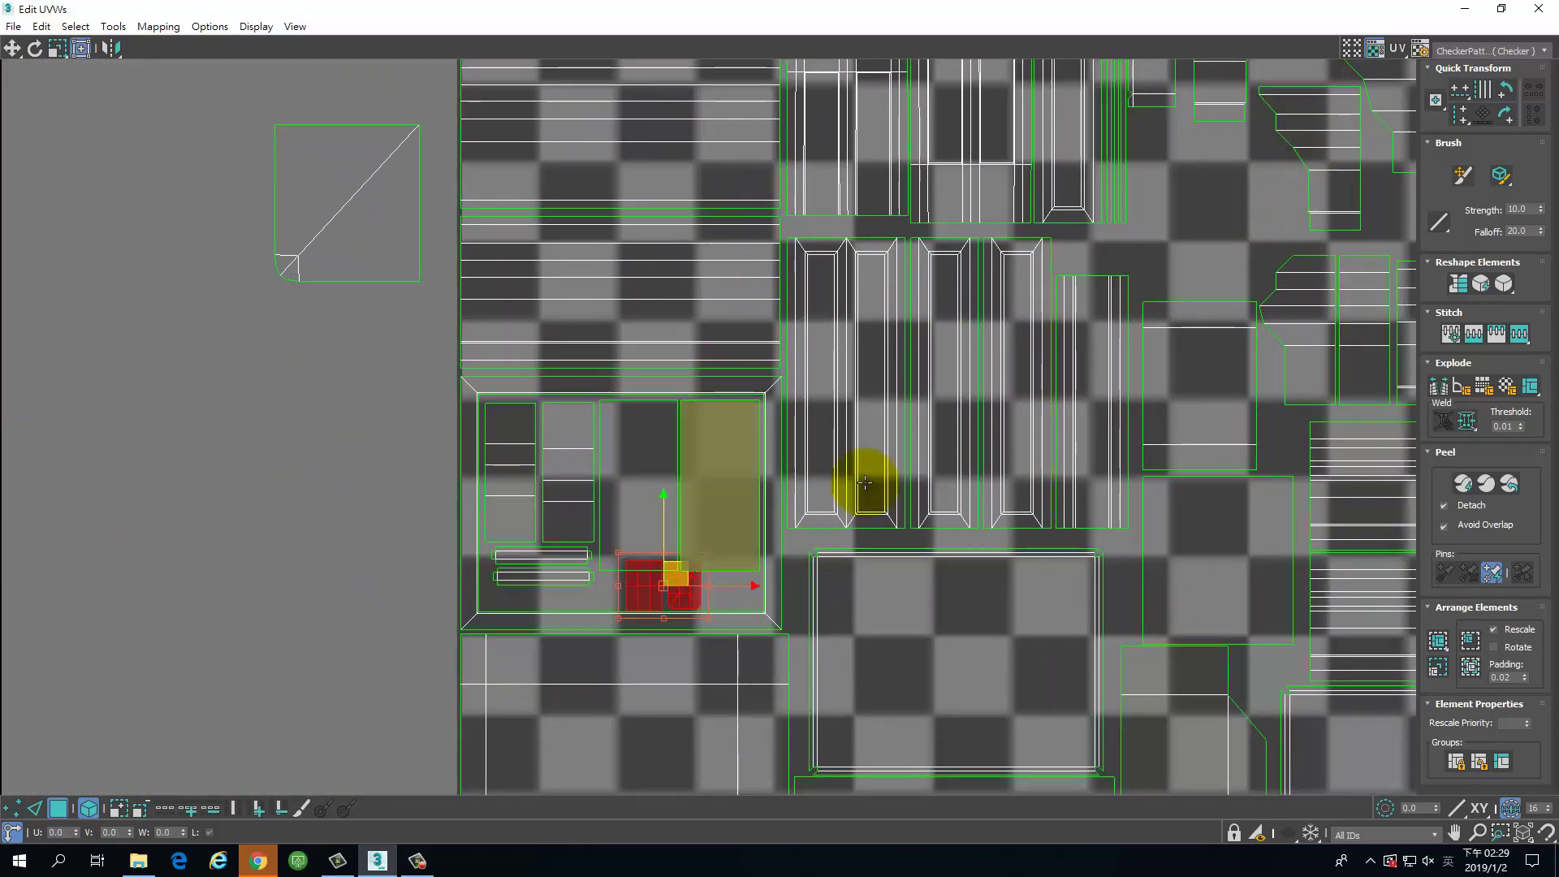
left_click(740, 597)
mouse_move(668, 605)
left_mouse_down()
mouse_move(722, 596)
mouse_move(642, 591)
left_mouse_up()
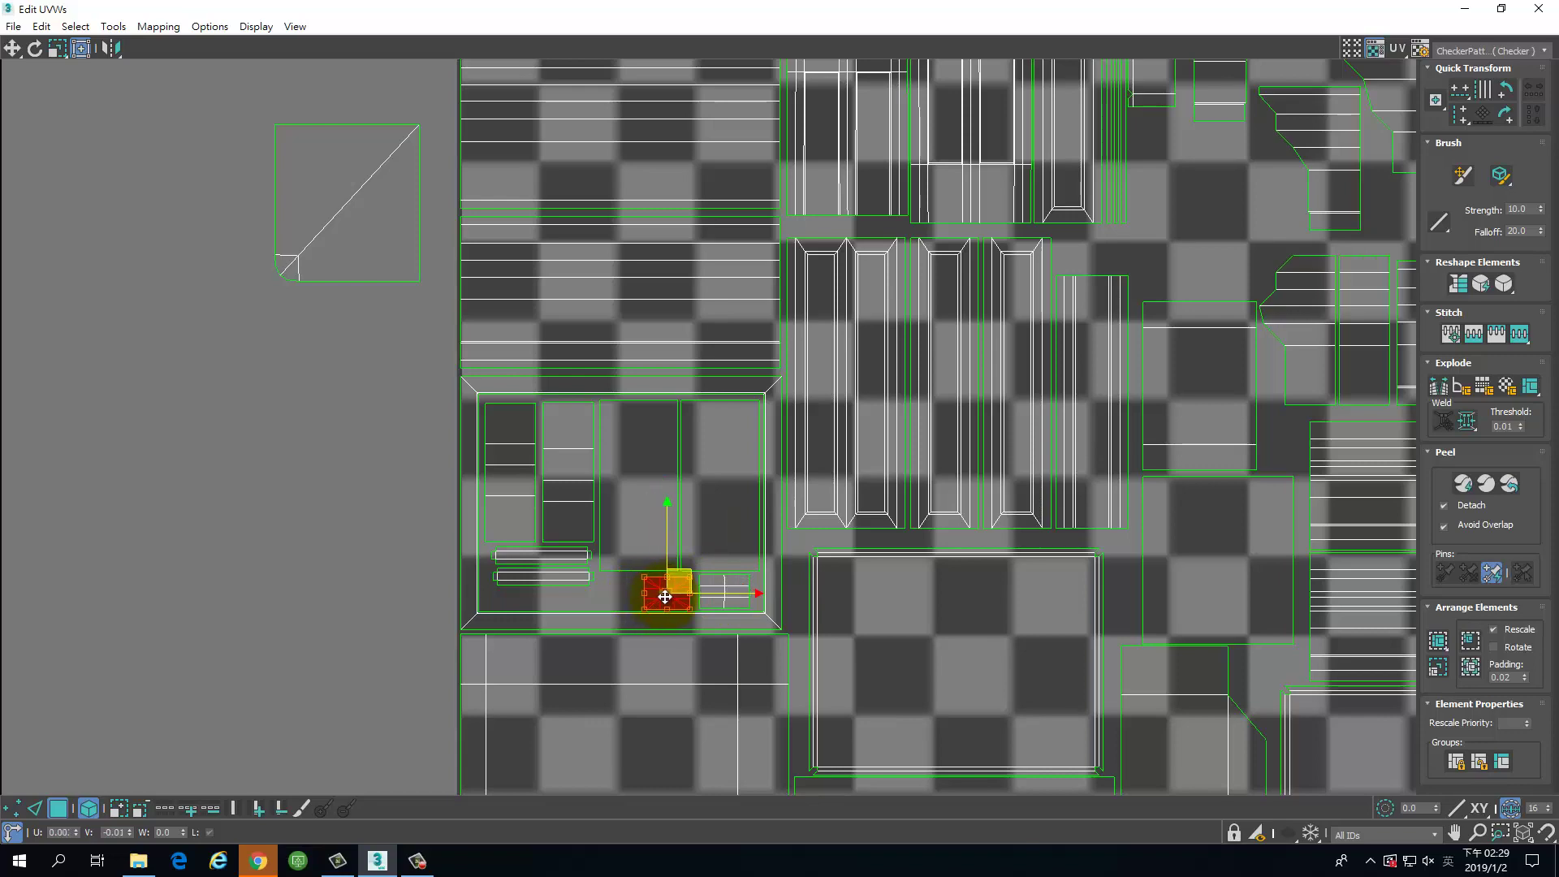
Step: Nudge one column of the tapered pedestal shells so that it sits even with the matching column beside it
scroll(981, 584, "down", 5)
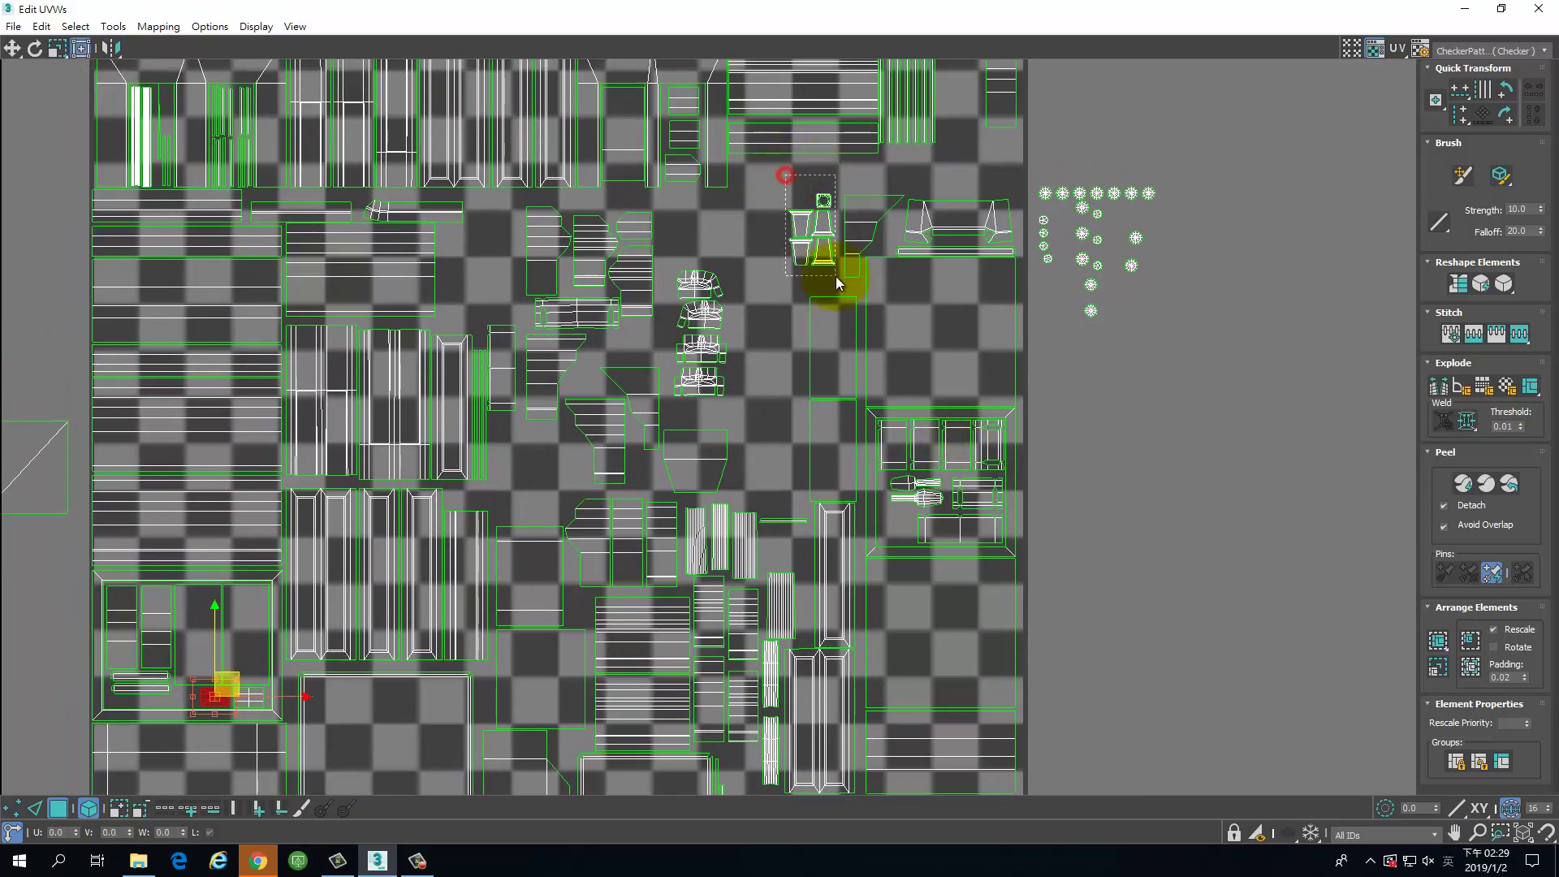
left_click_drag(836, 276, 835, 277)
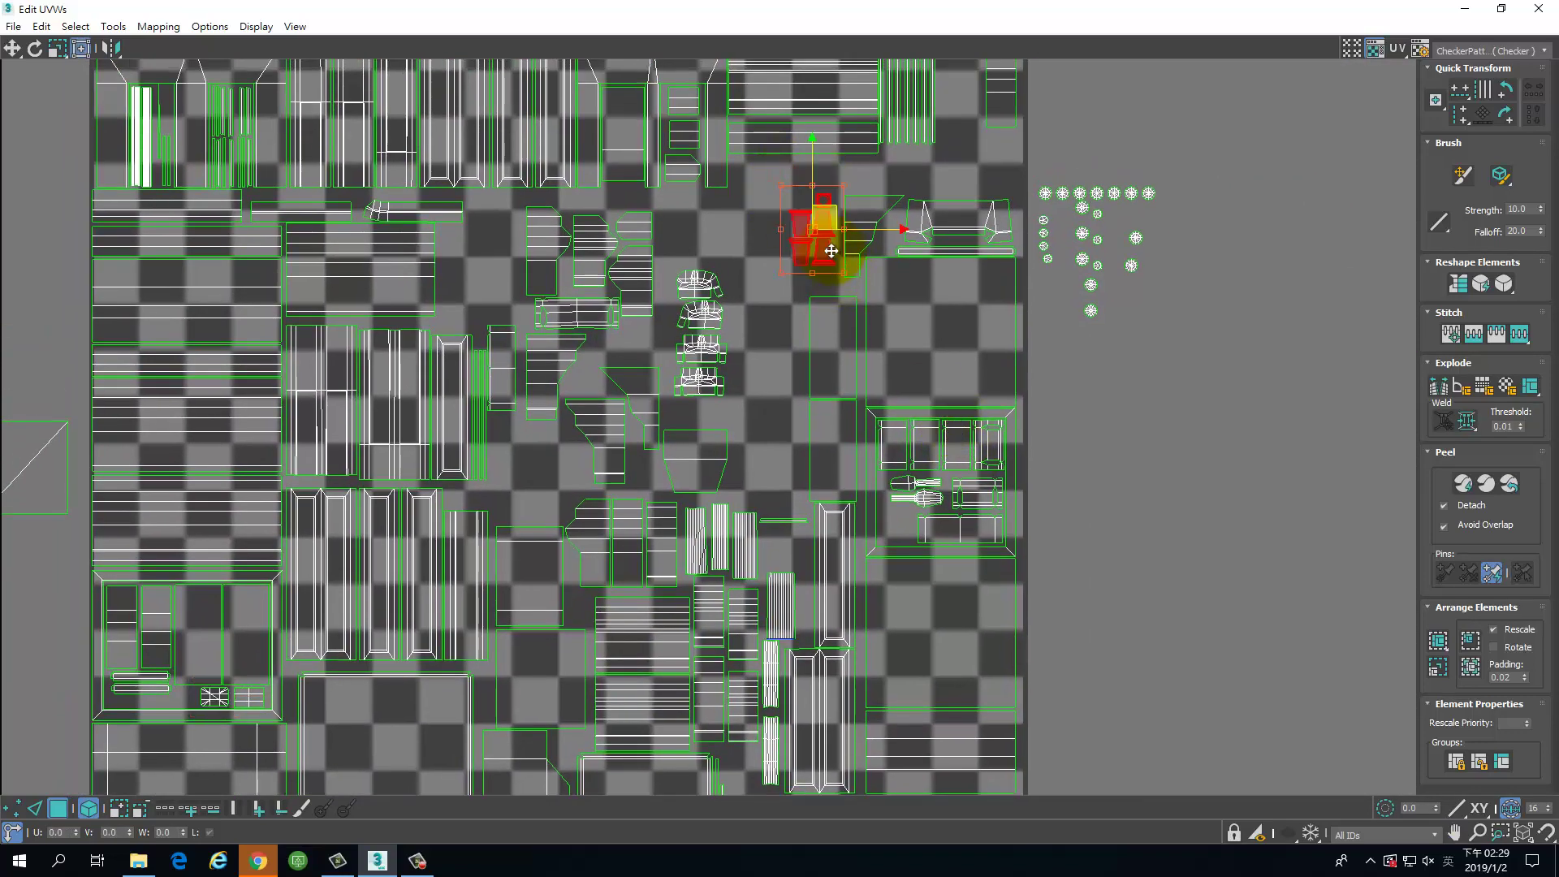
left_click(783, 230)
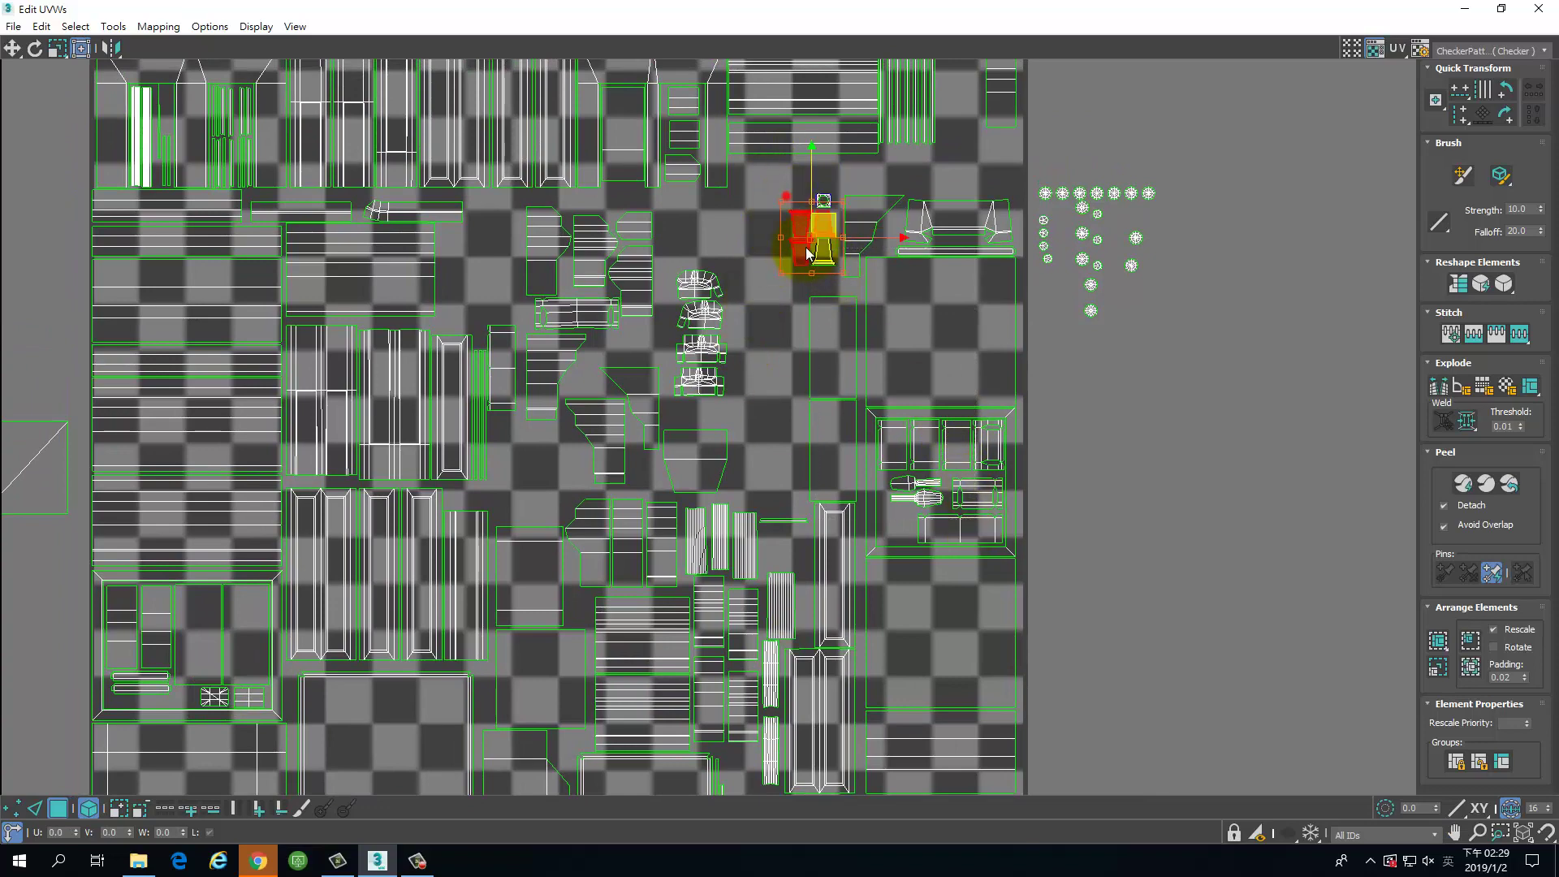
left_click_drag(803, 272, 803, 272)
mouse_move(803, 264)
left_mouse_down()
mouse_move(742, 334)
mouse_move(867, 529)
mouse_move(802, 247)
left_mouse_up()
Step: Gather the scattered large round shells outside the tile into a second row beneath the existing row of seven
scroll(1198, 373, "down", 5)
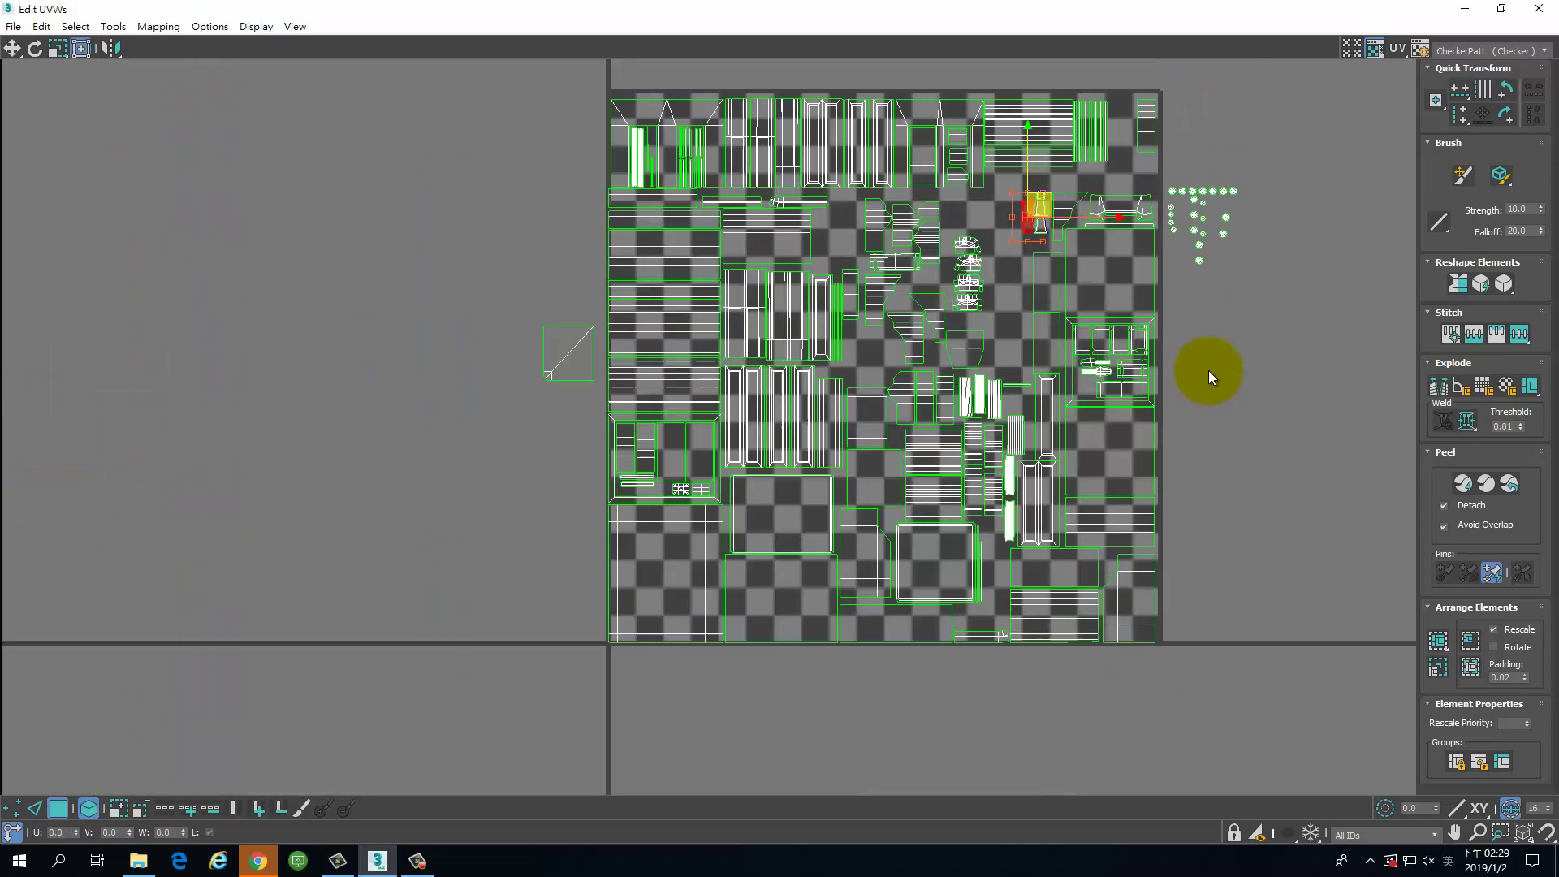
middle_click_drag(1205, 373, 881, 585)
scroll(881, 585, "up", 4)
scroll(918, 292, "up", 4)
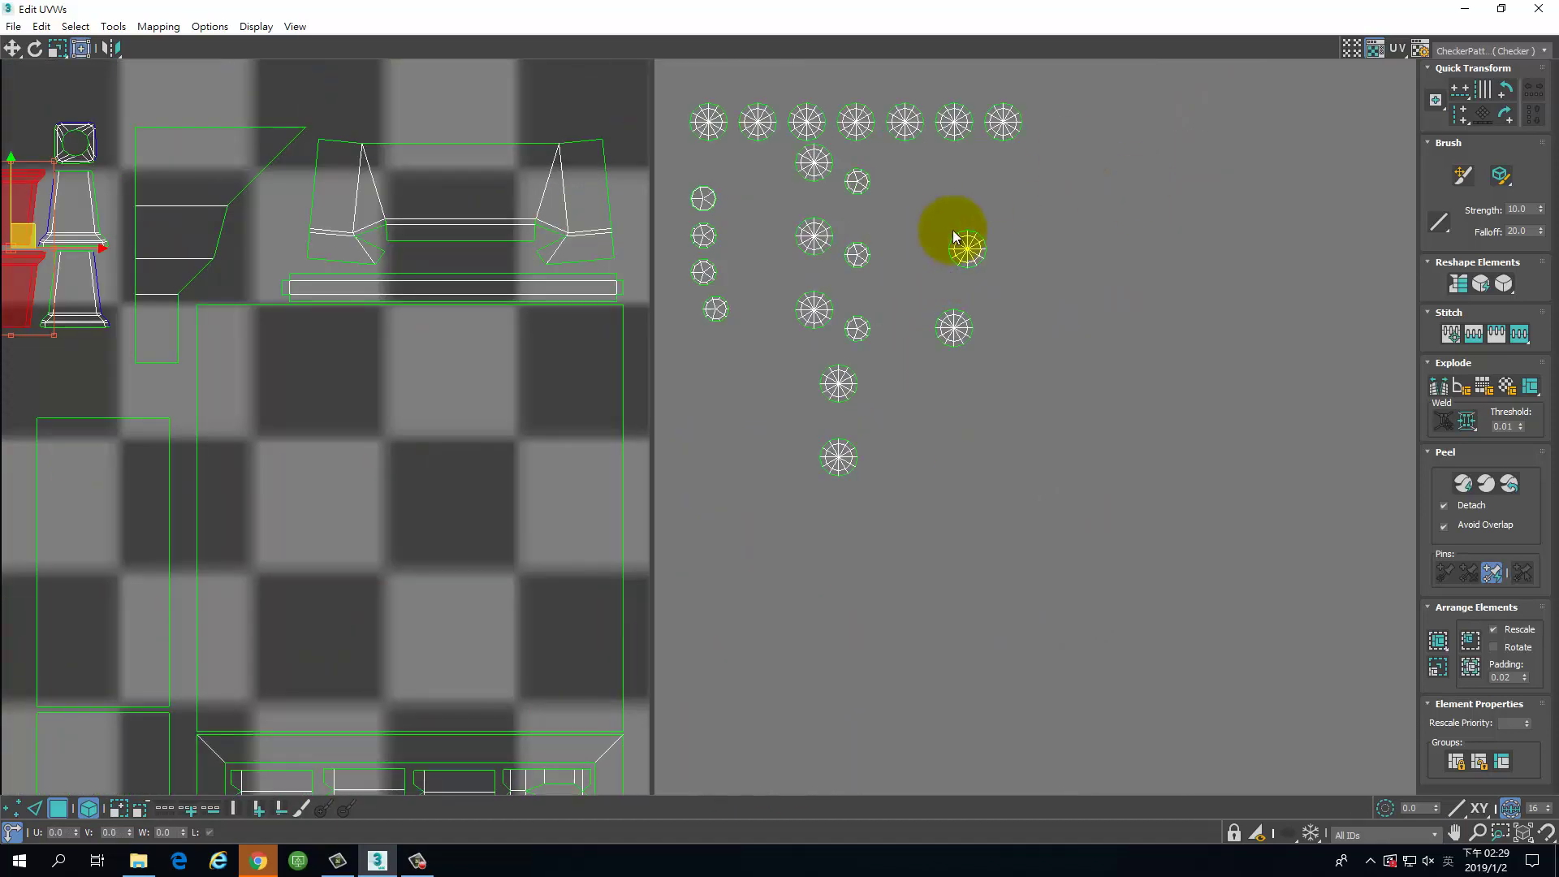
middle_click_drag(954, 237, 950, 374)
scroll(950, 373, "up", 2)
left_click_drag(758, 354, 661, 352)
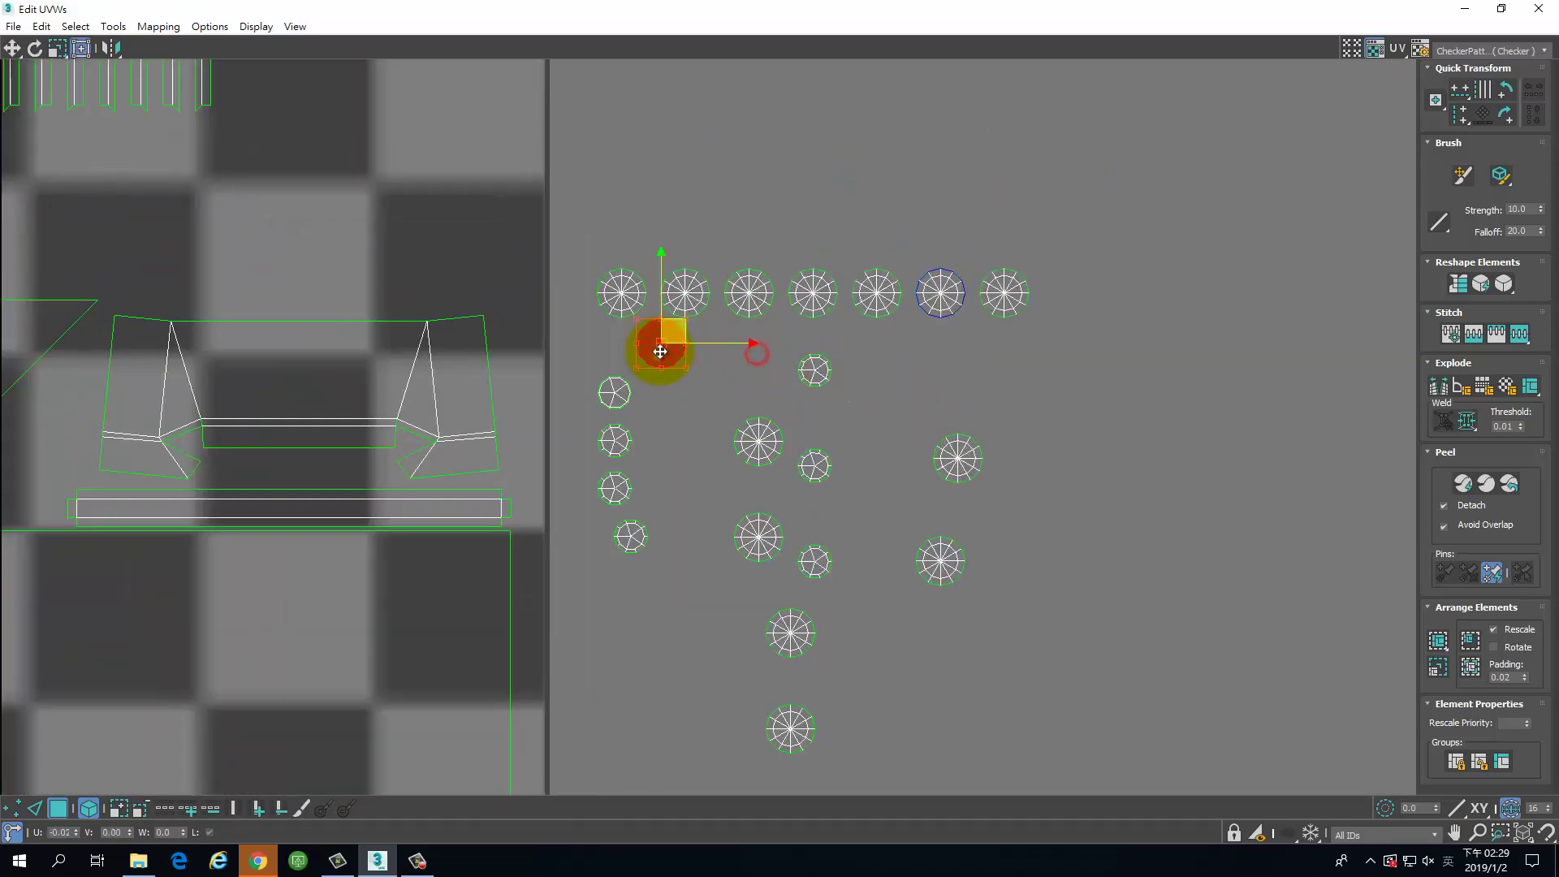
left_click_drag(777, 457, 658, 415)
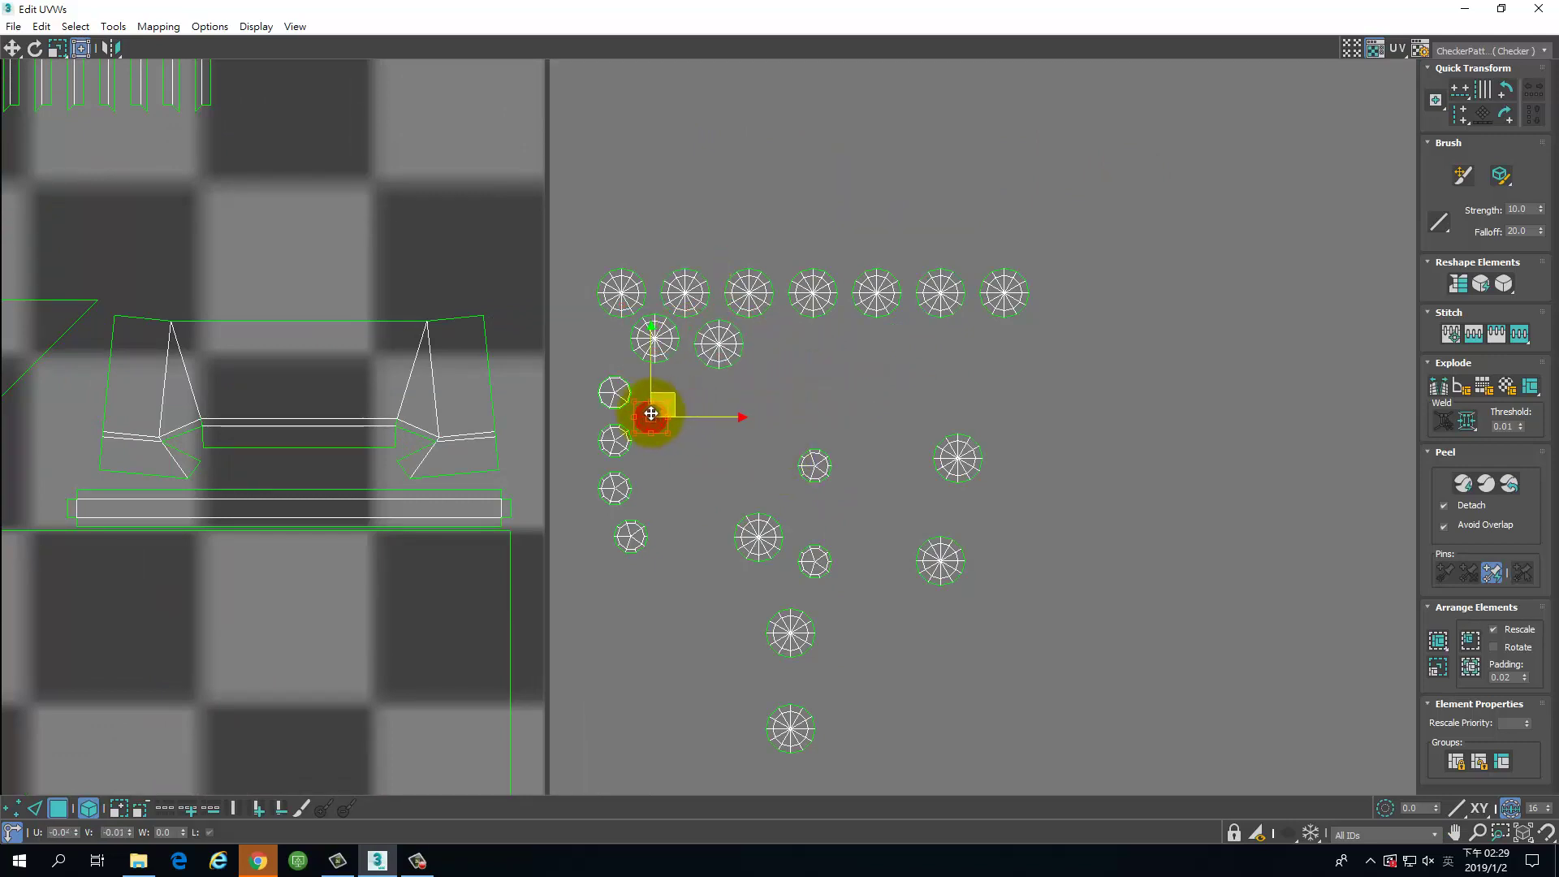
left_click_drag(950, 464, 778, 350)
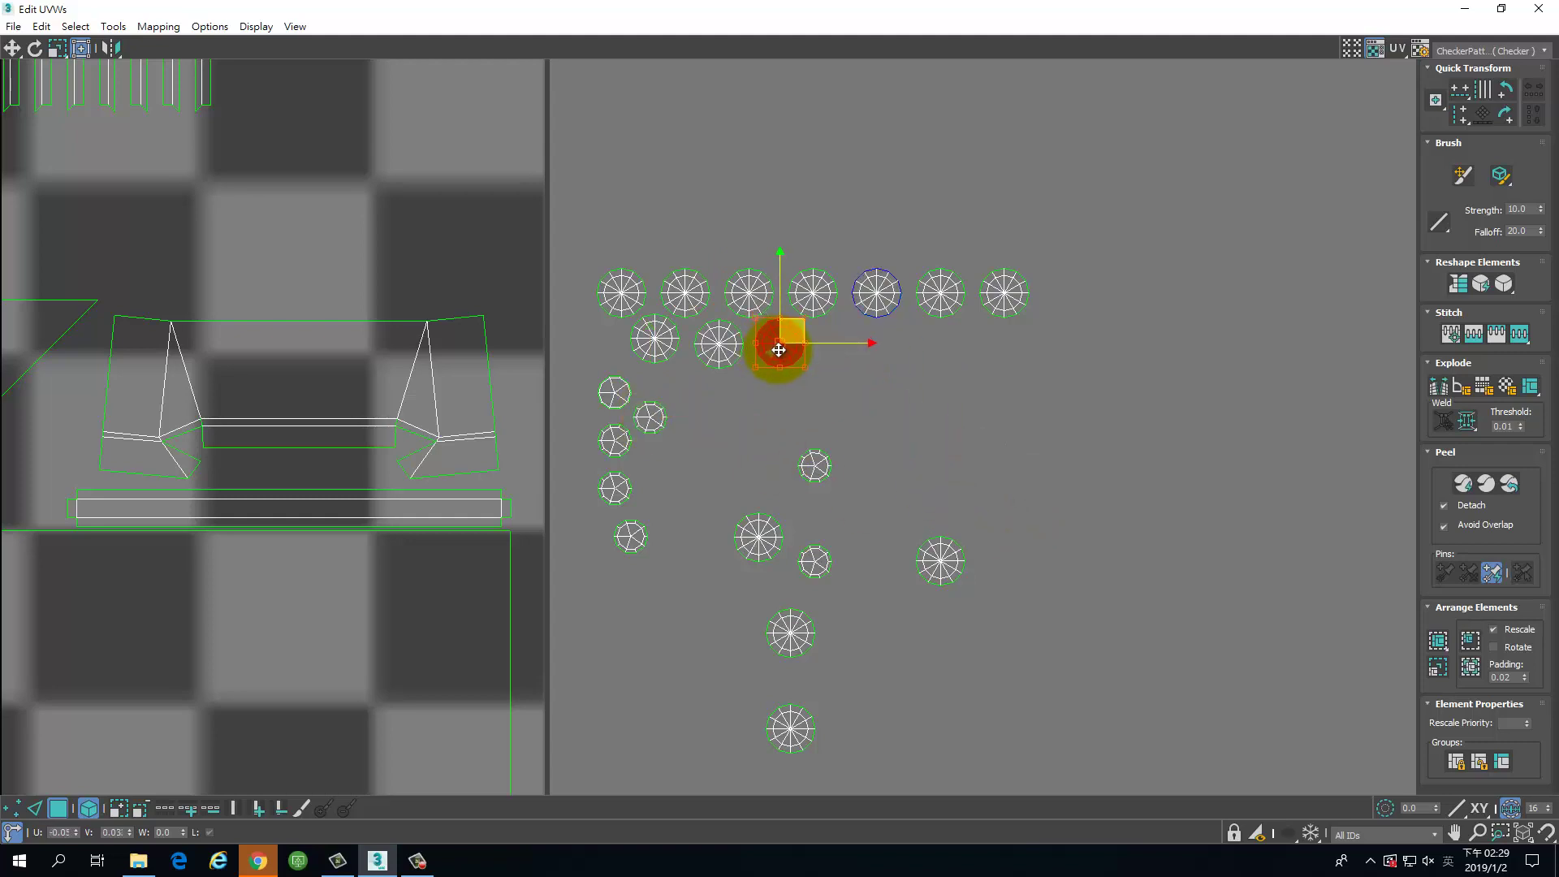
left_click_drag(934, 562, 847, 352)
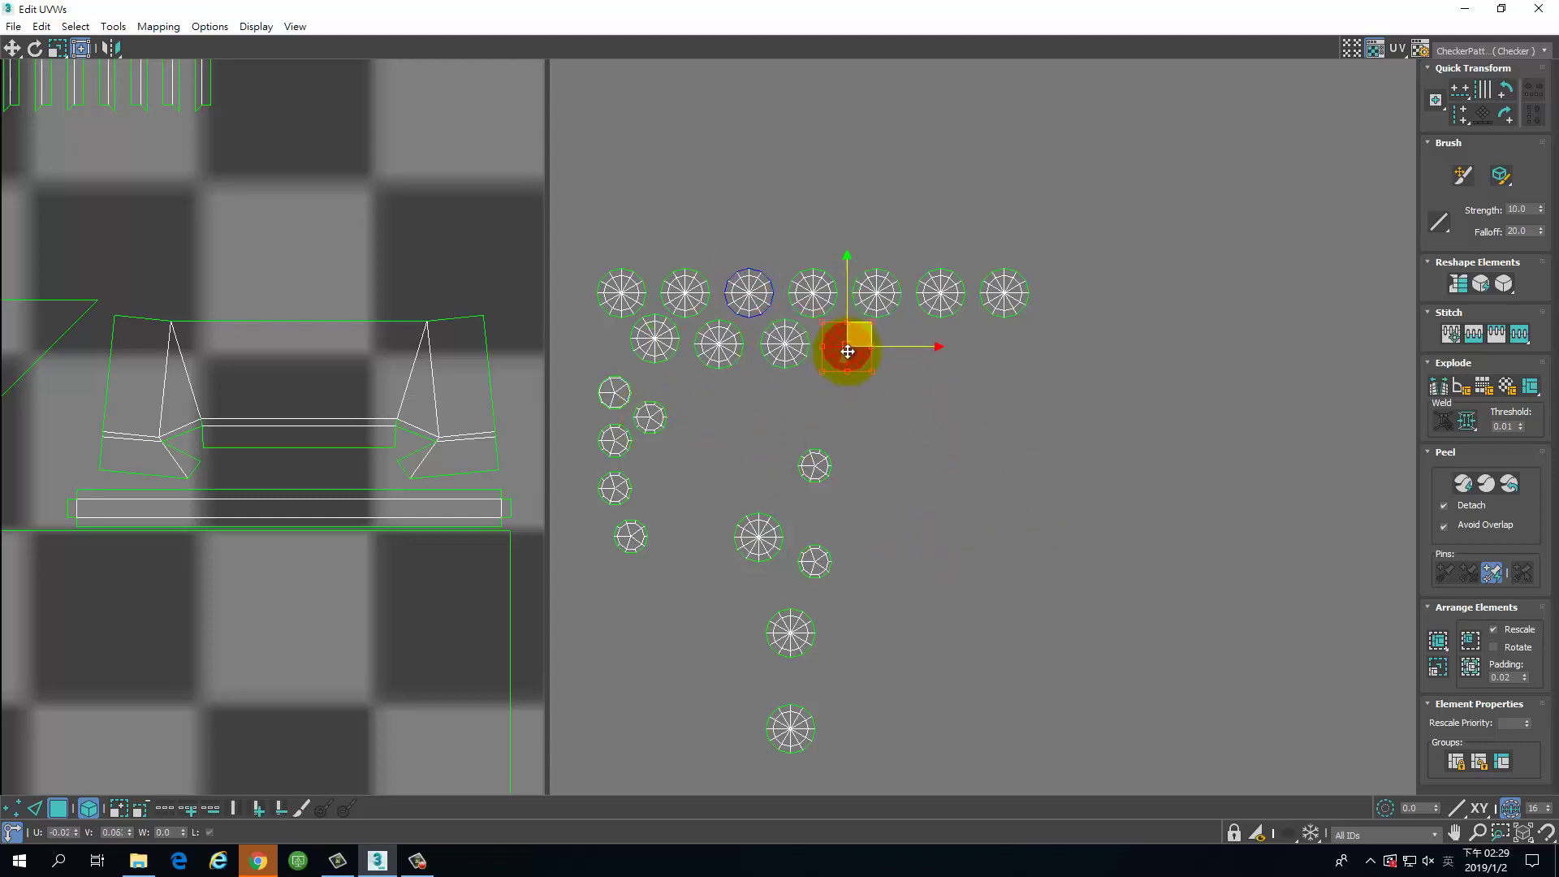
left_click_drag(786, 634, 907, 339)
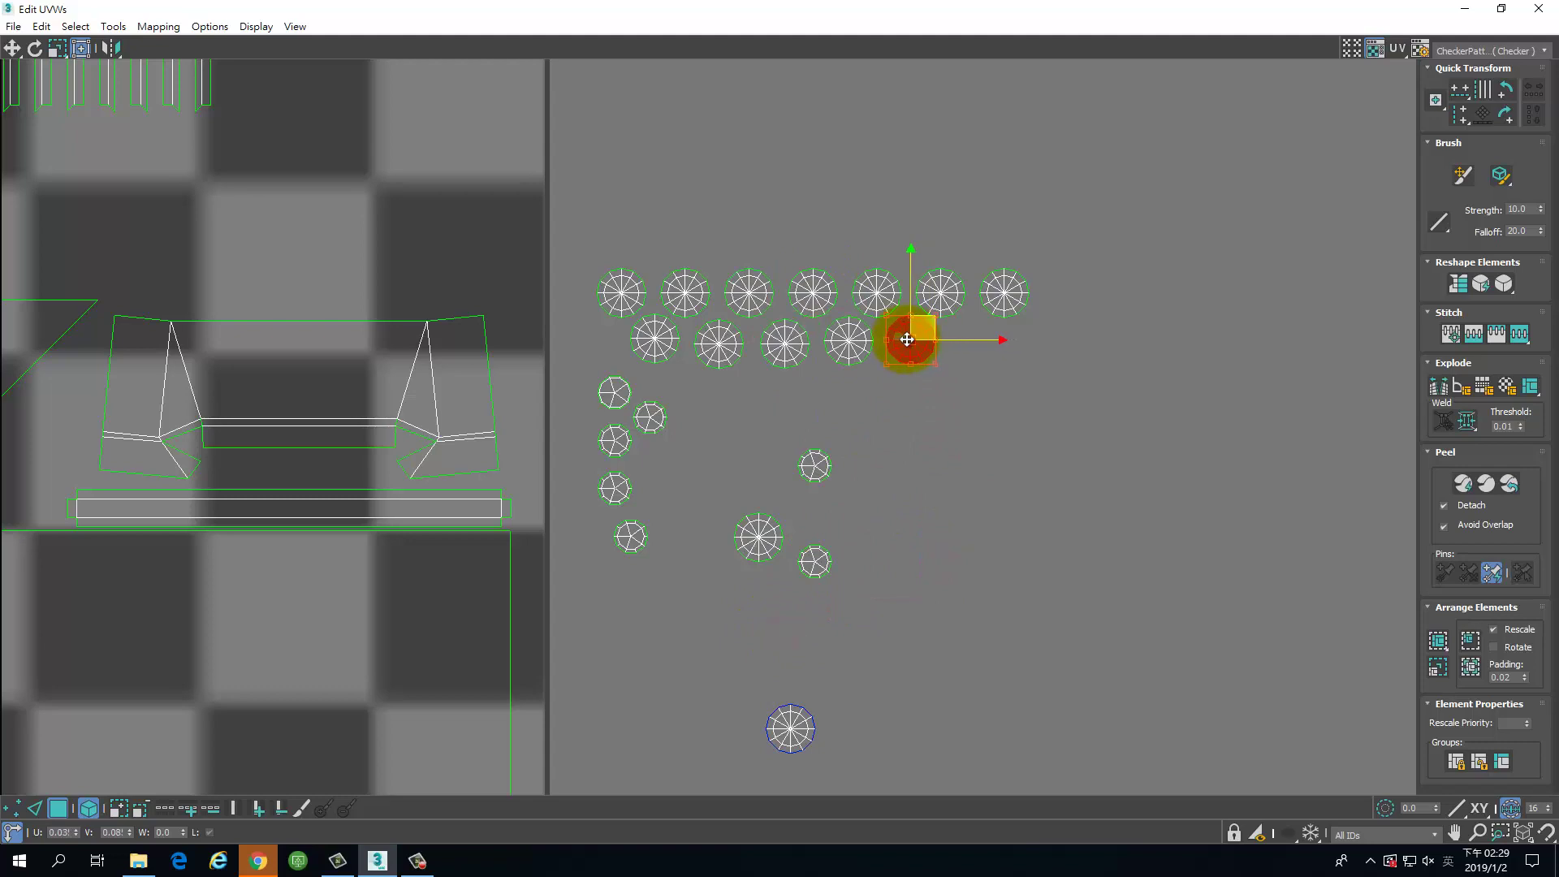
left_click_drag(787, 725, 967, 345)
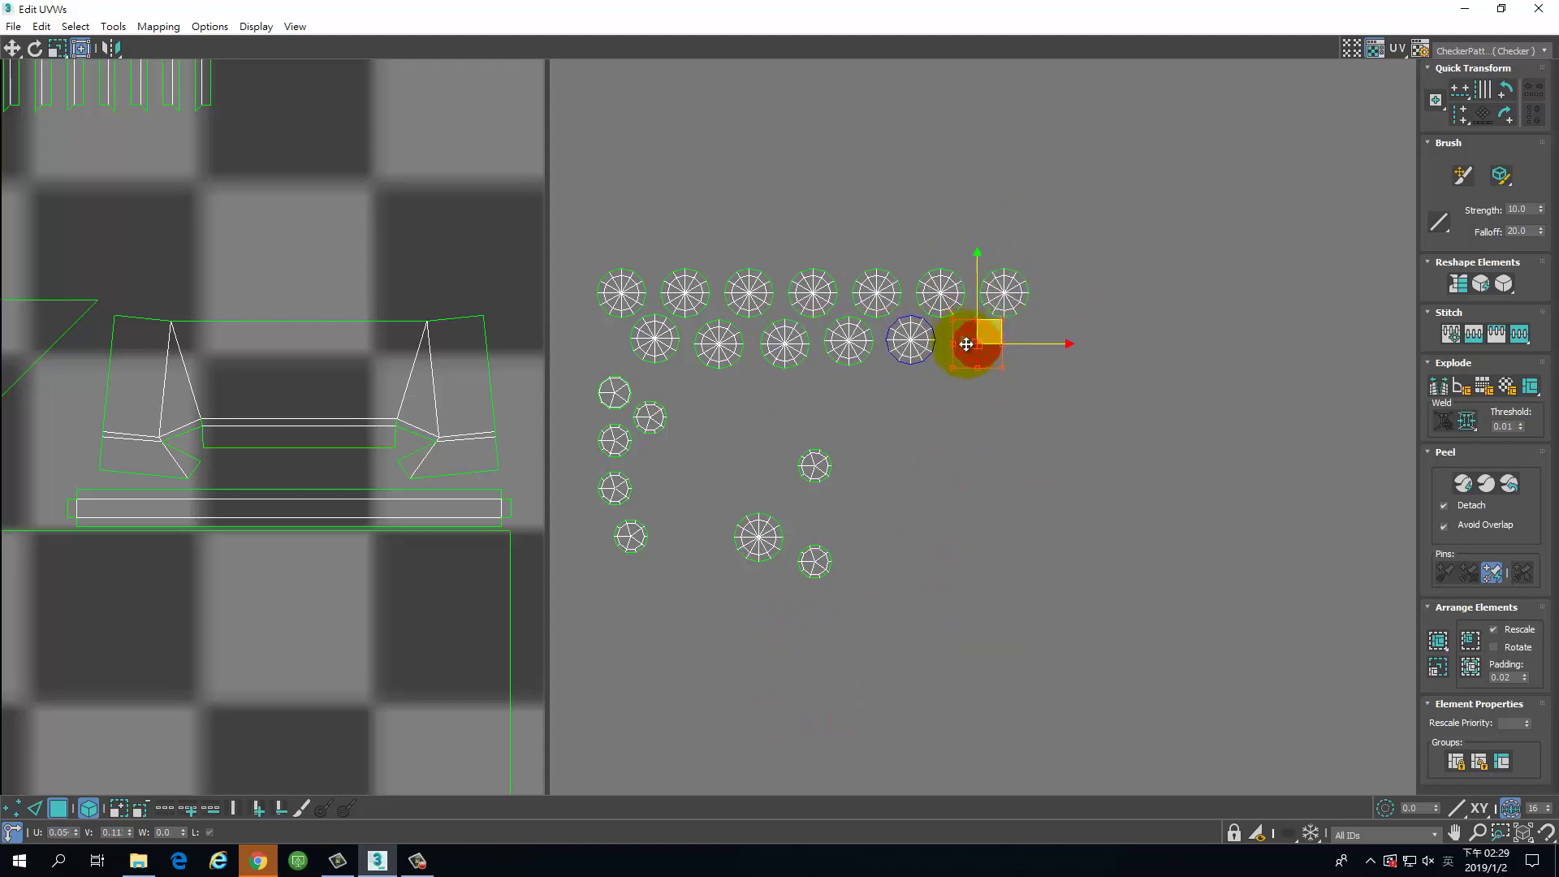
Step: Restack the large round shells into a compact staggered block of four rows
left_click_drag(759, 532, 652, 235)
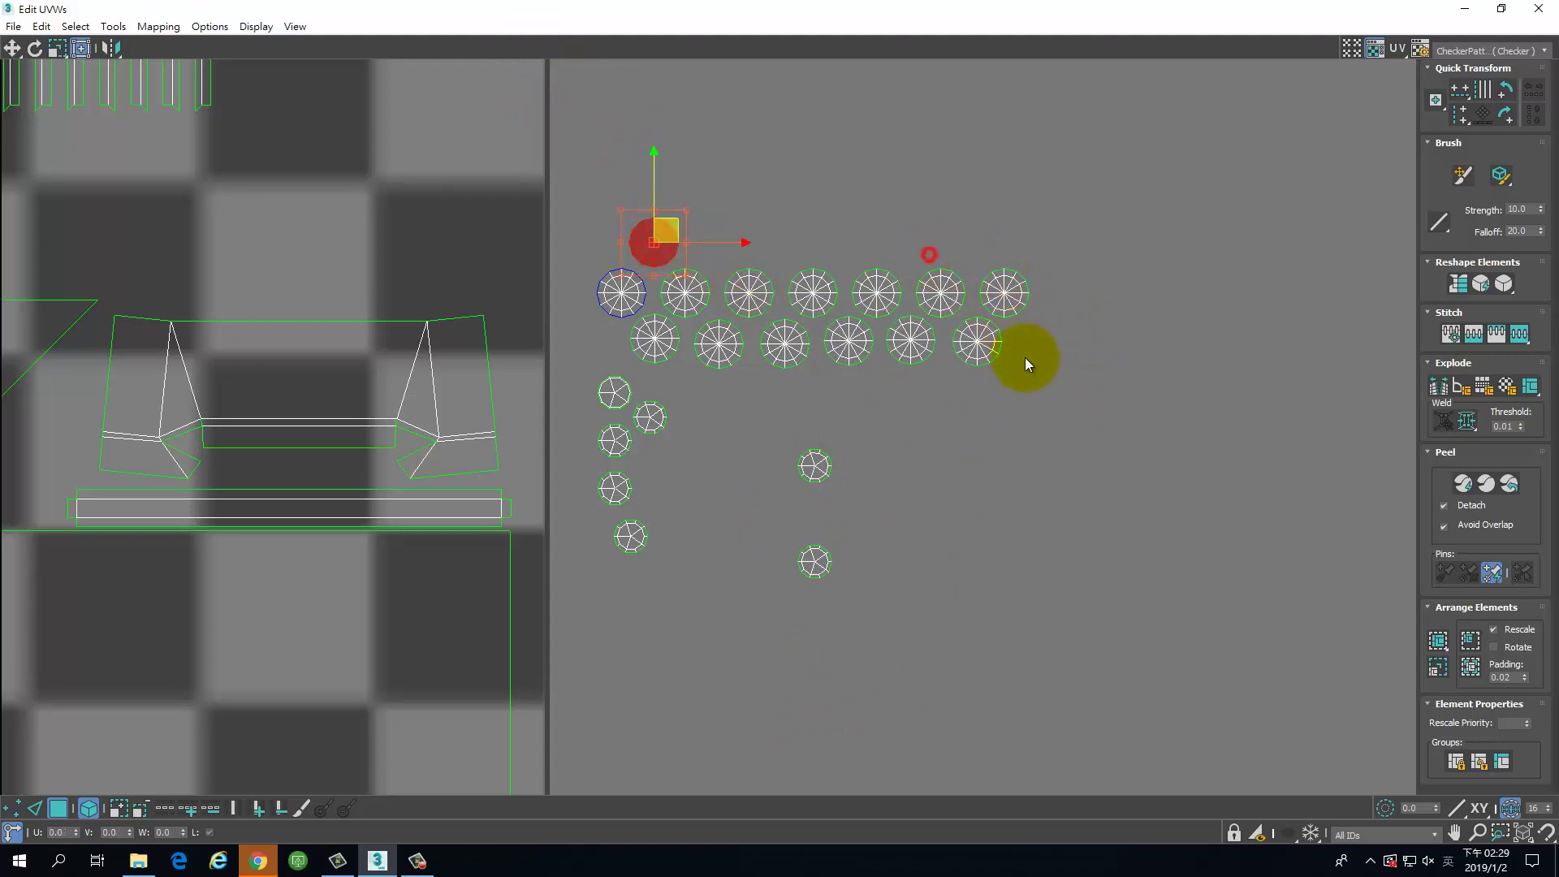
left_click_drag(929, 255, 792, 244)
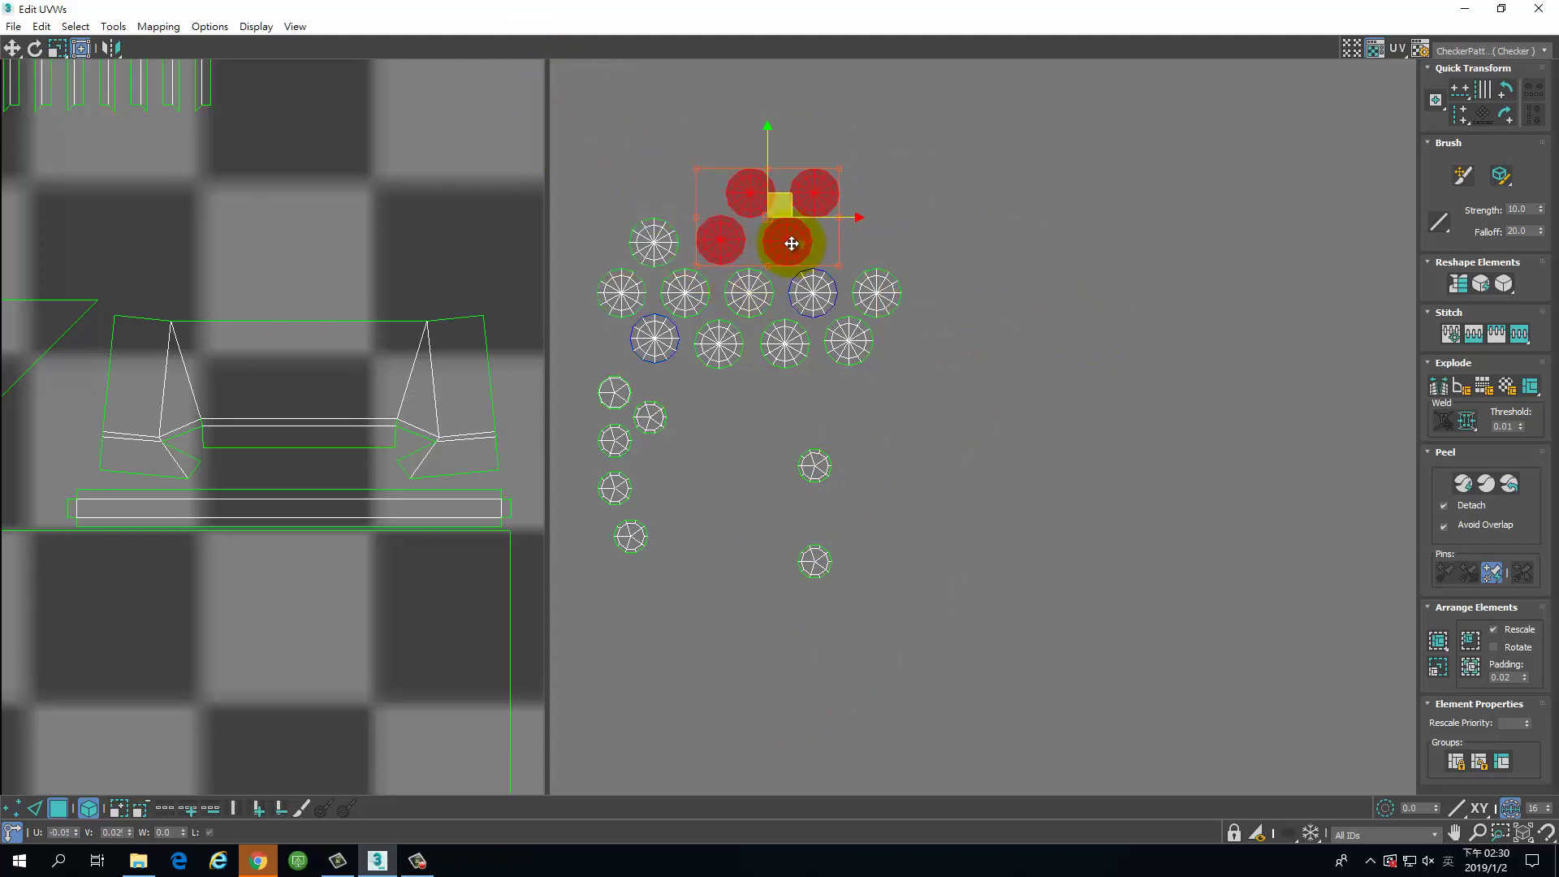
left_click(1031, 244)
left_click_drag(865, 283, 842, 233)
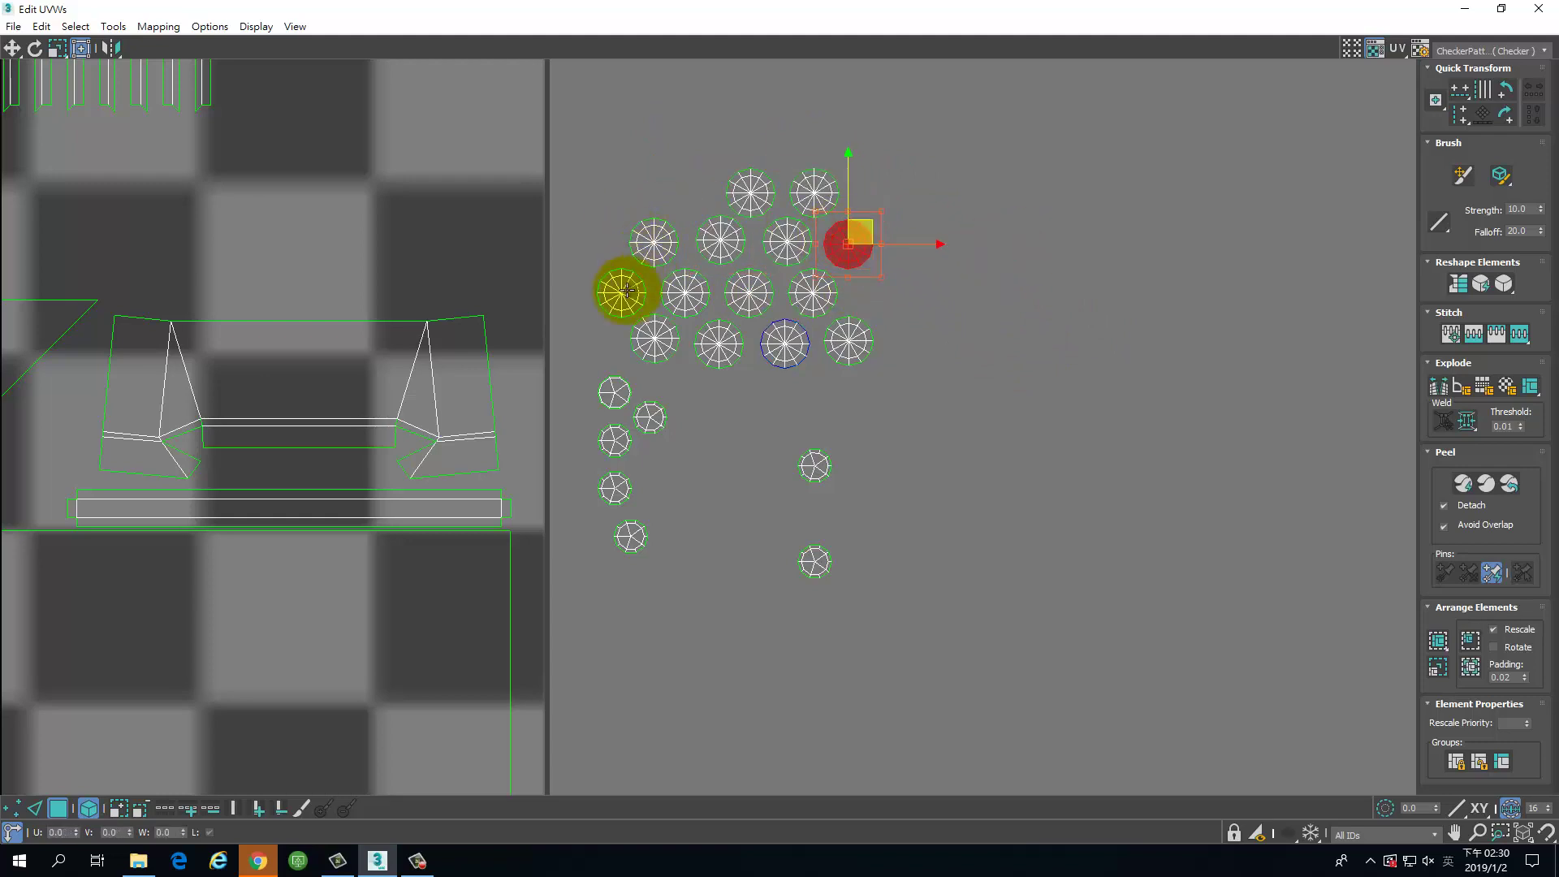
left_click_drag(627, 289, 681, 188)
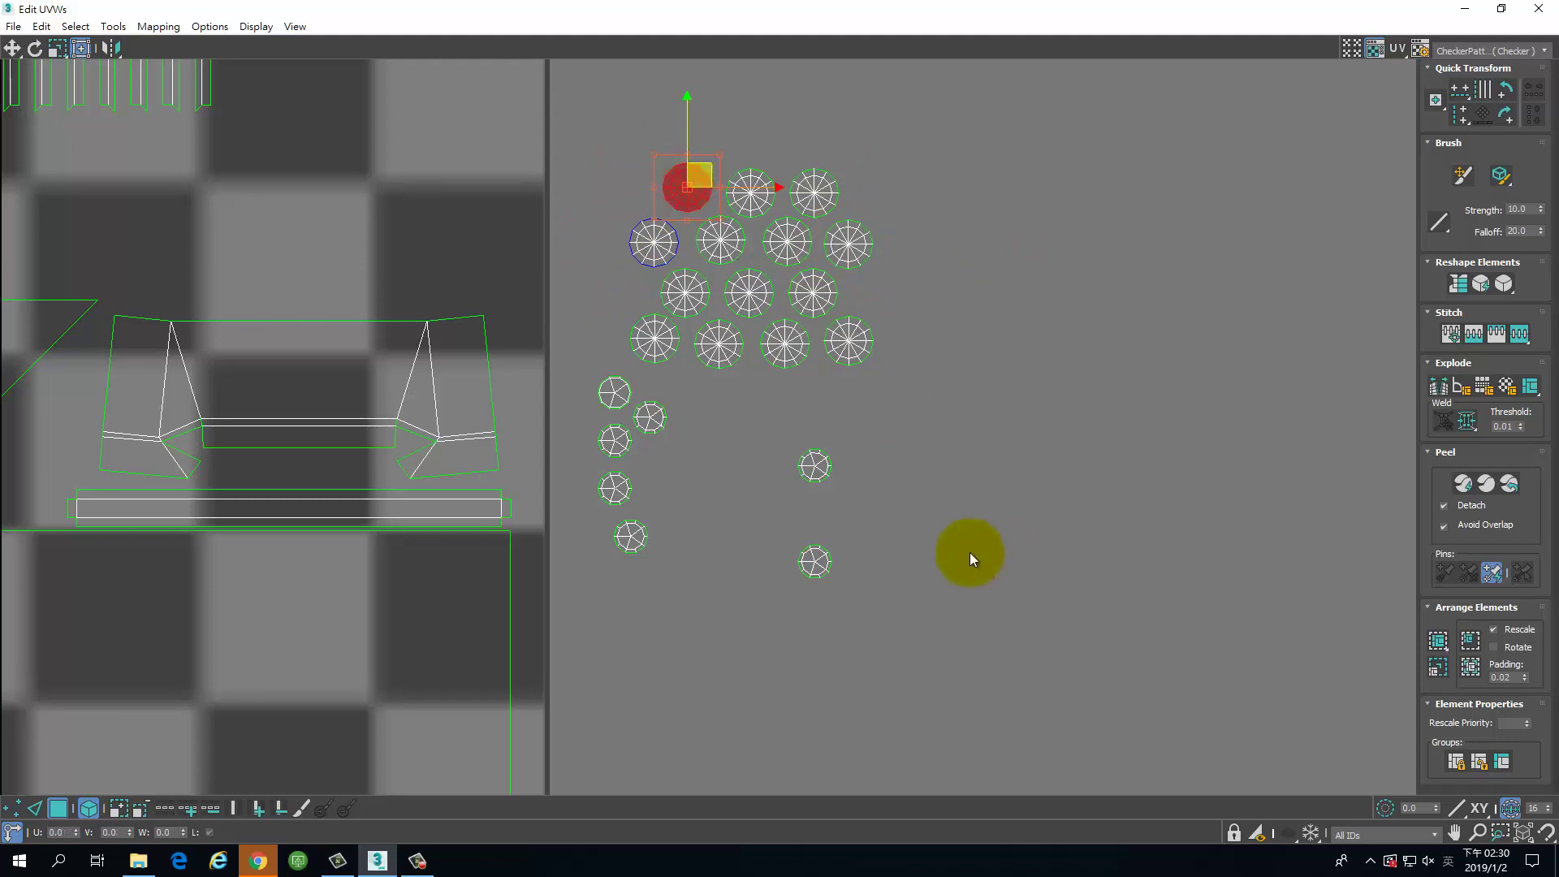
Step: Fit the small five-segment round shells into the side gaps and beneath the last row of the large round shell block
left_click(954, 512)
left_click_drag(813, 464, 857, 297)
left_click_drag(815, 561, 863, 193)
left_click_drag(617, 392, 706, 173)
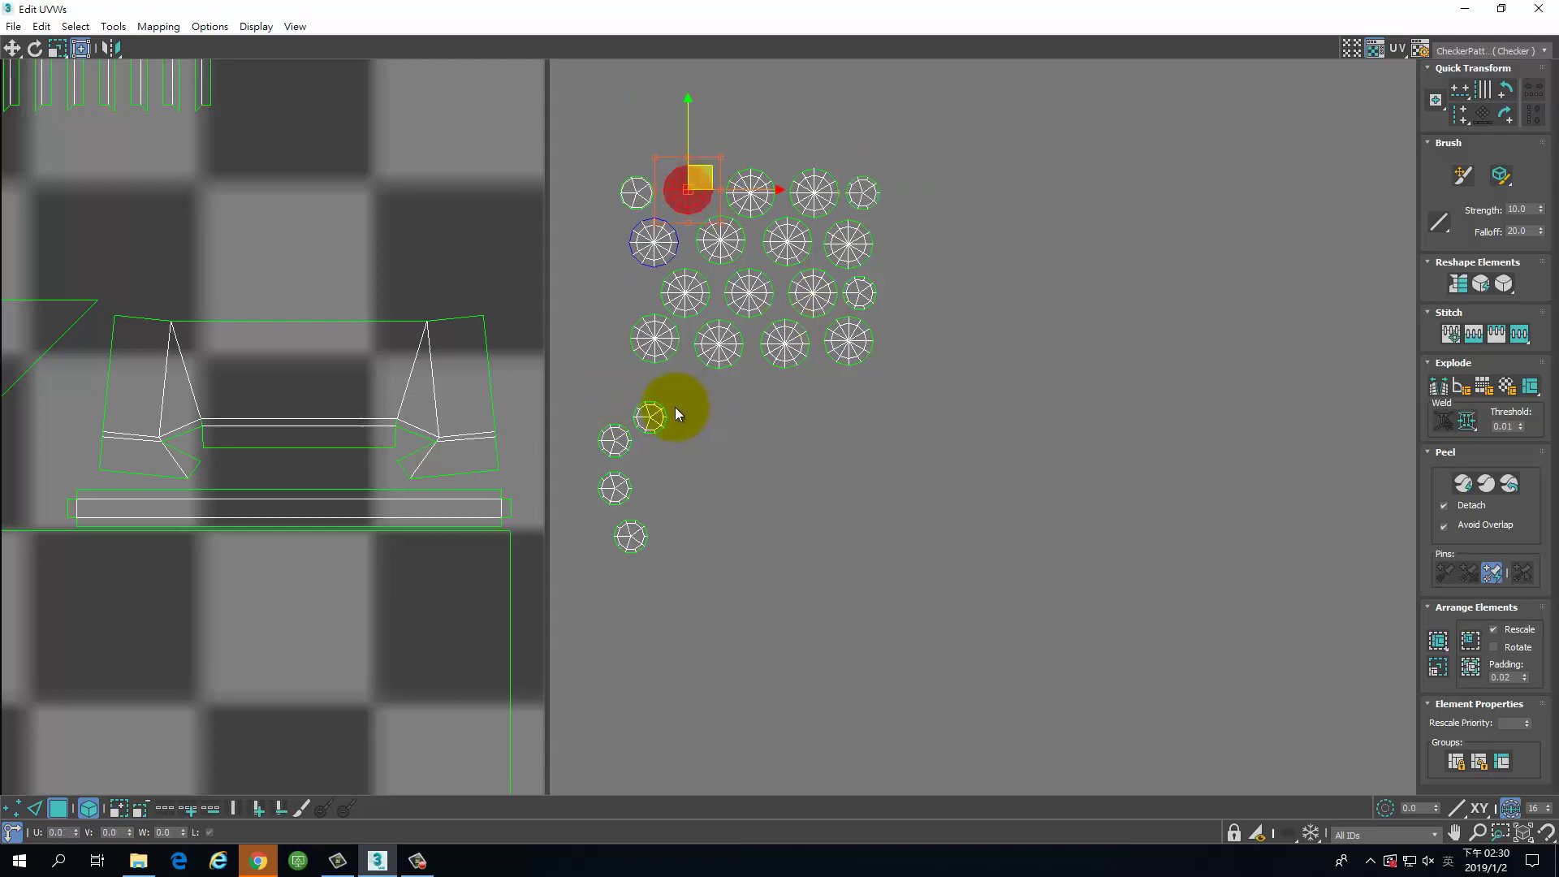
left_click_drag(653, 418, 642, 287)
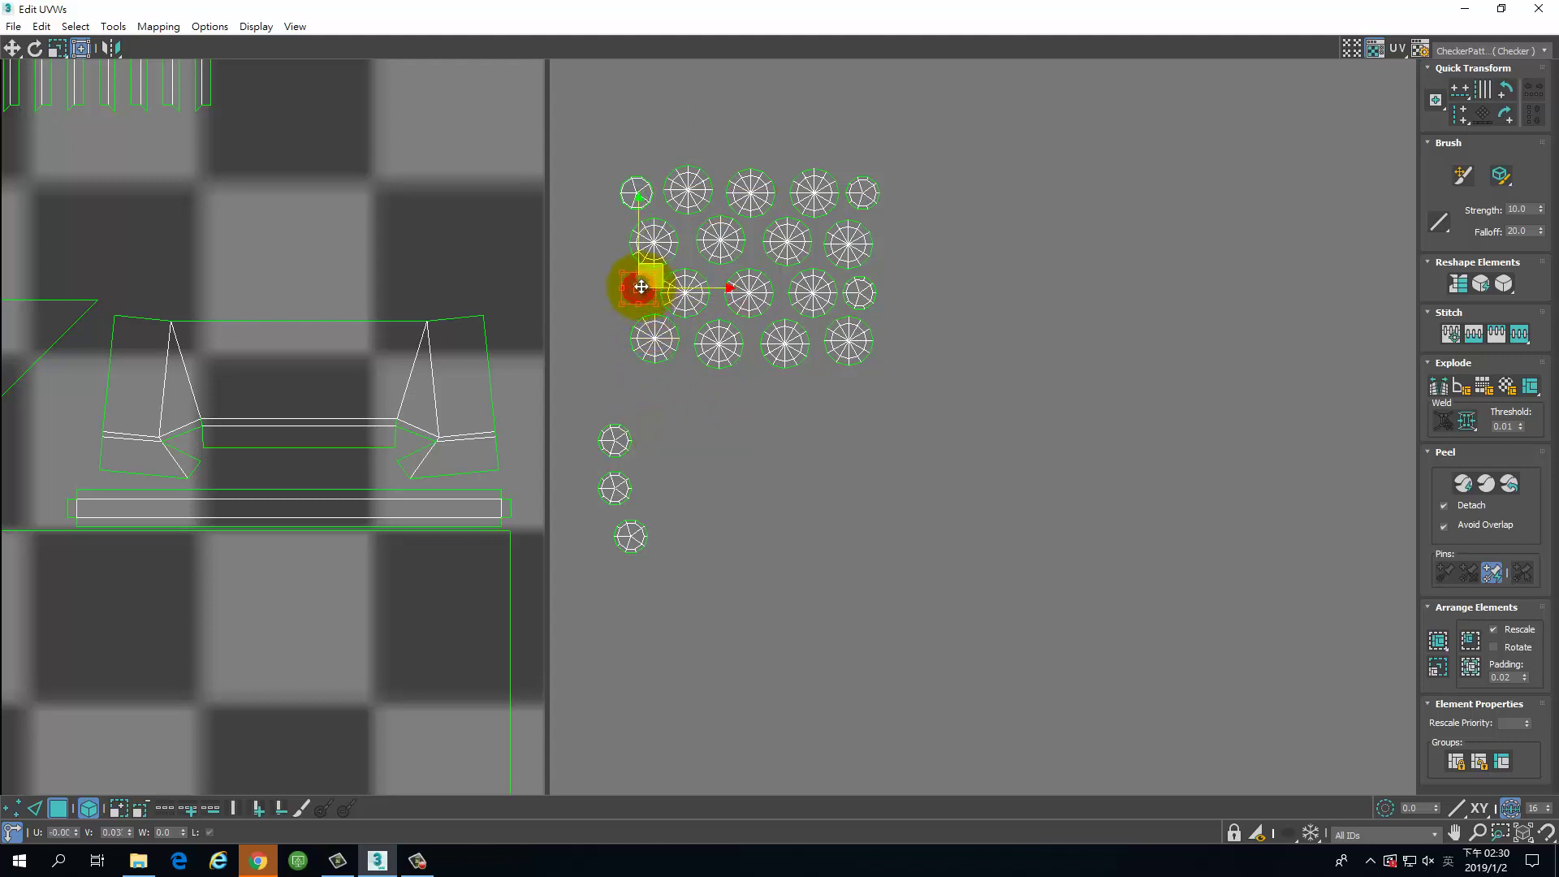
left_click_drag(618, 437, 683, 386)
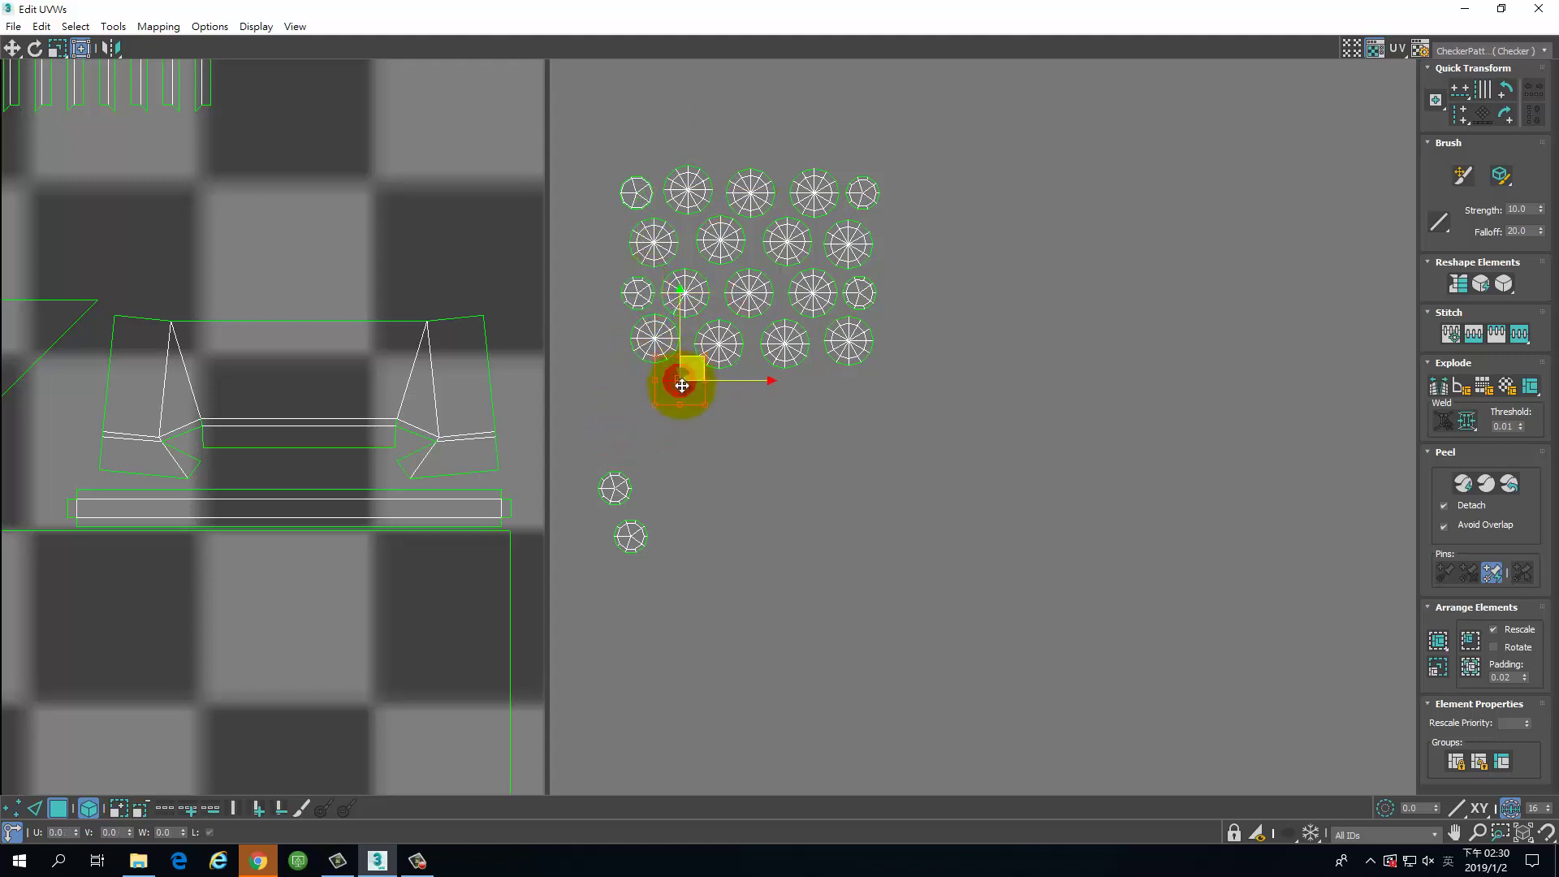
left_click_drag(623, 484, 758, 374)
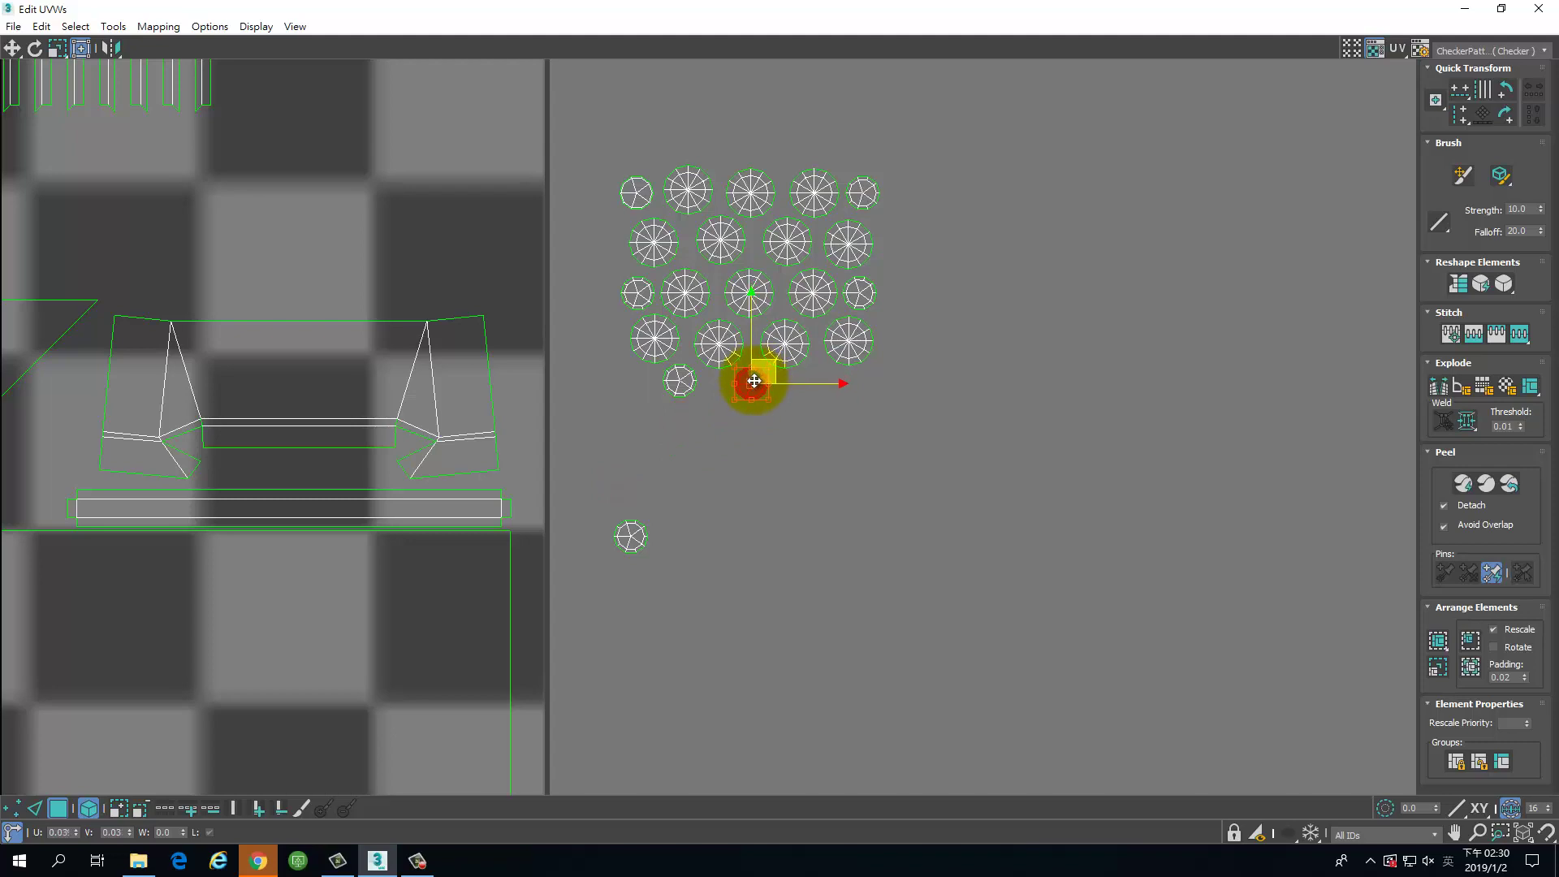
left_click_drag(635, 529, 825, 390)
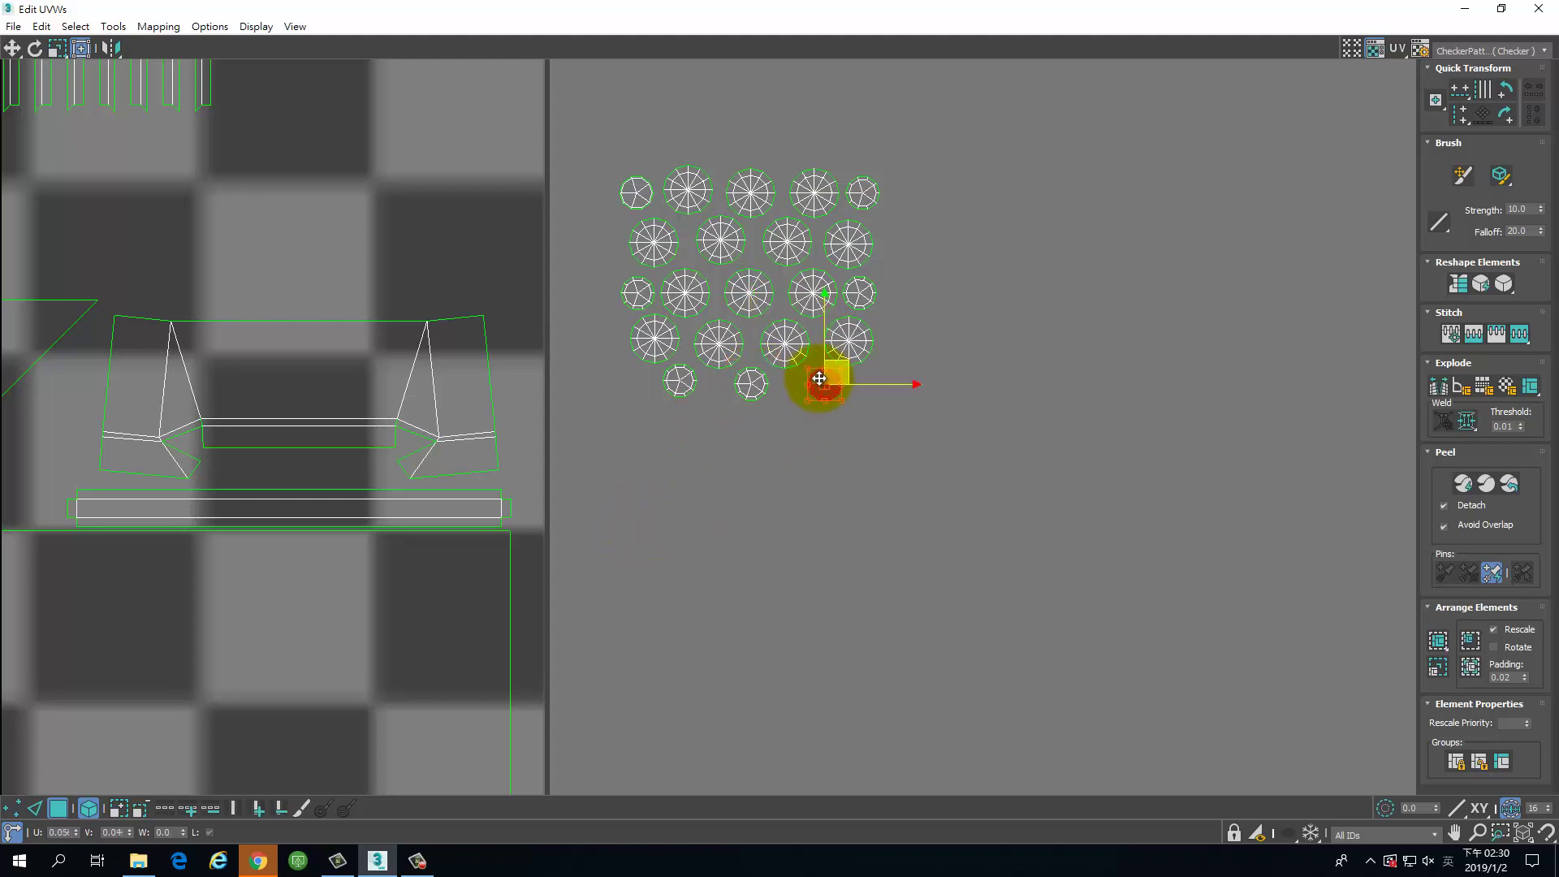
Step: Group the whole cluster of round shells so it stays together as one unit
scroll(781, 463, "down", 3)
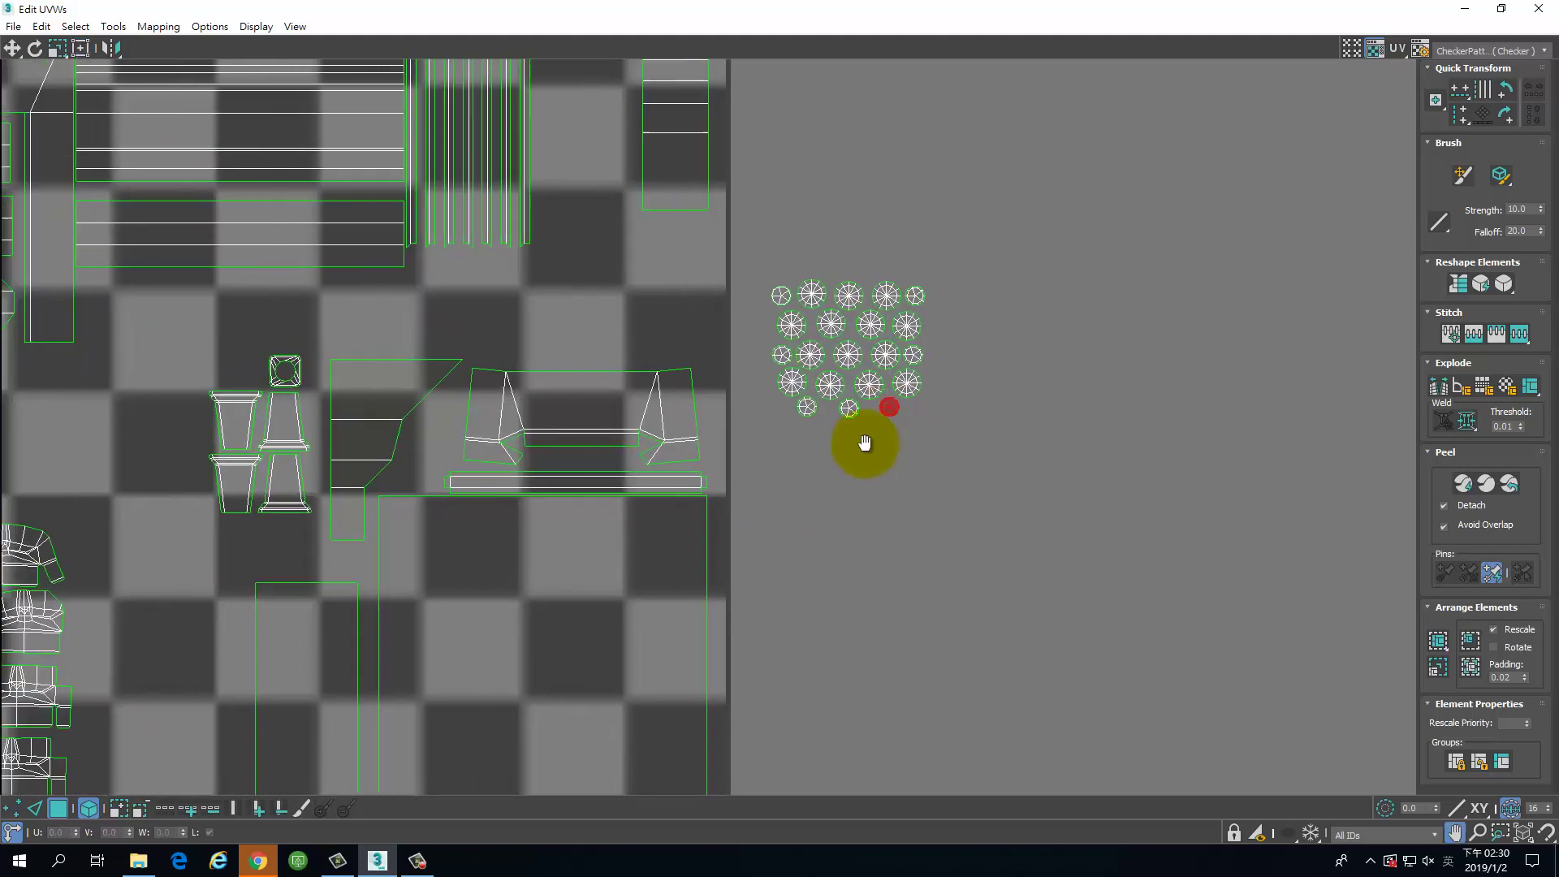
left_click_drag(758, 248, 939, 481)
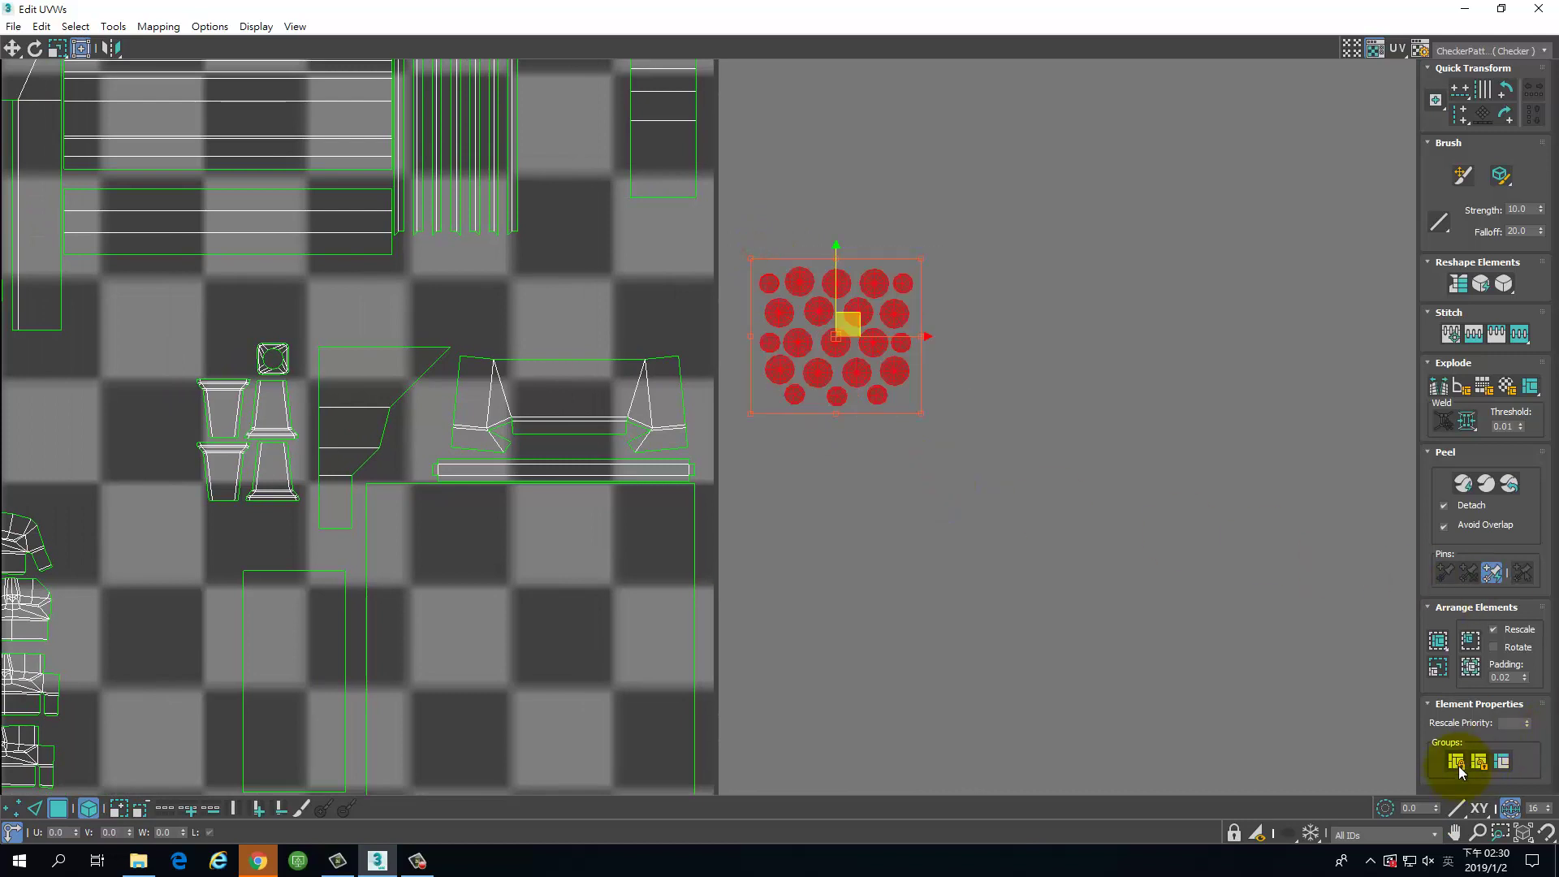
left_click(1430, 647)
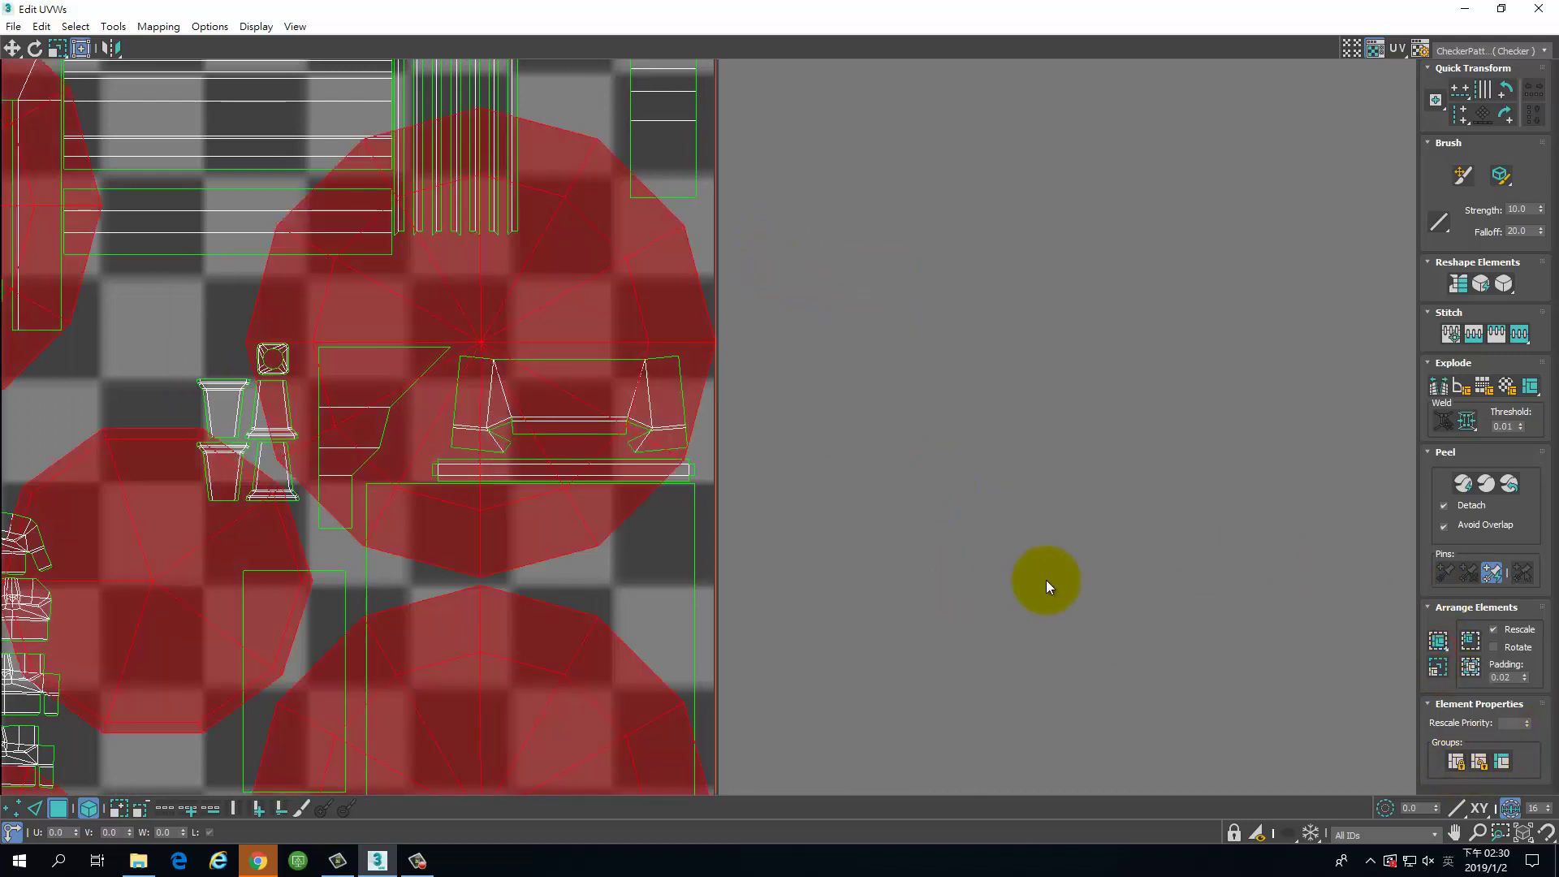
key("ctrl+z")
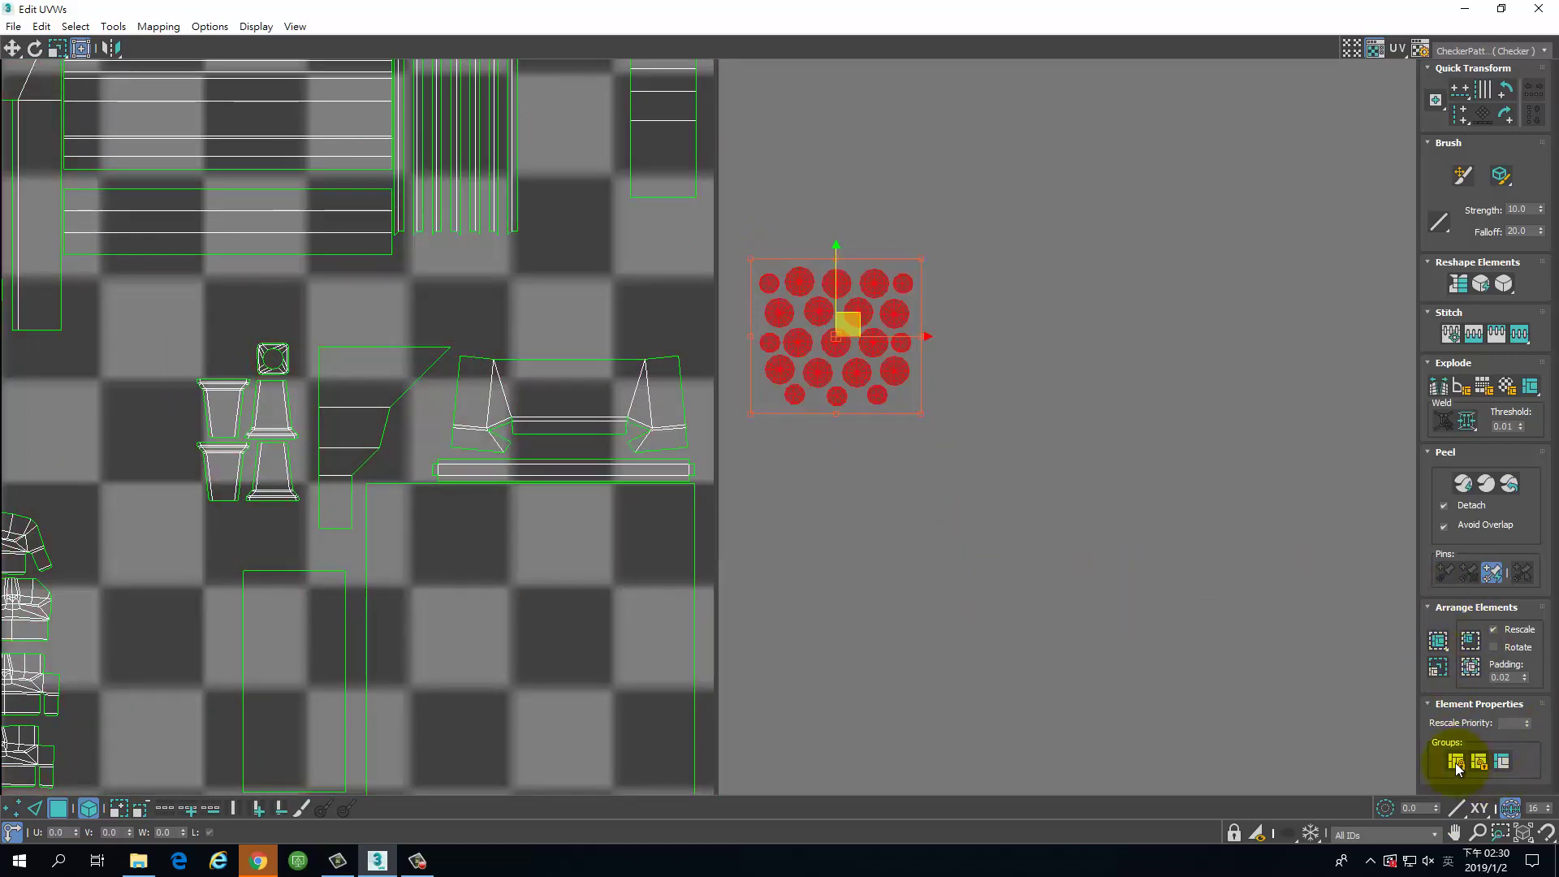
Step: Group the large frame near the tile's right edge with all the small shells nested inside it
scroll(845, 420, "down", 4)
middle_click_drag(856, 501, 1056, 373)
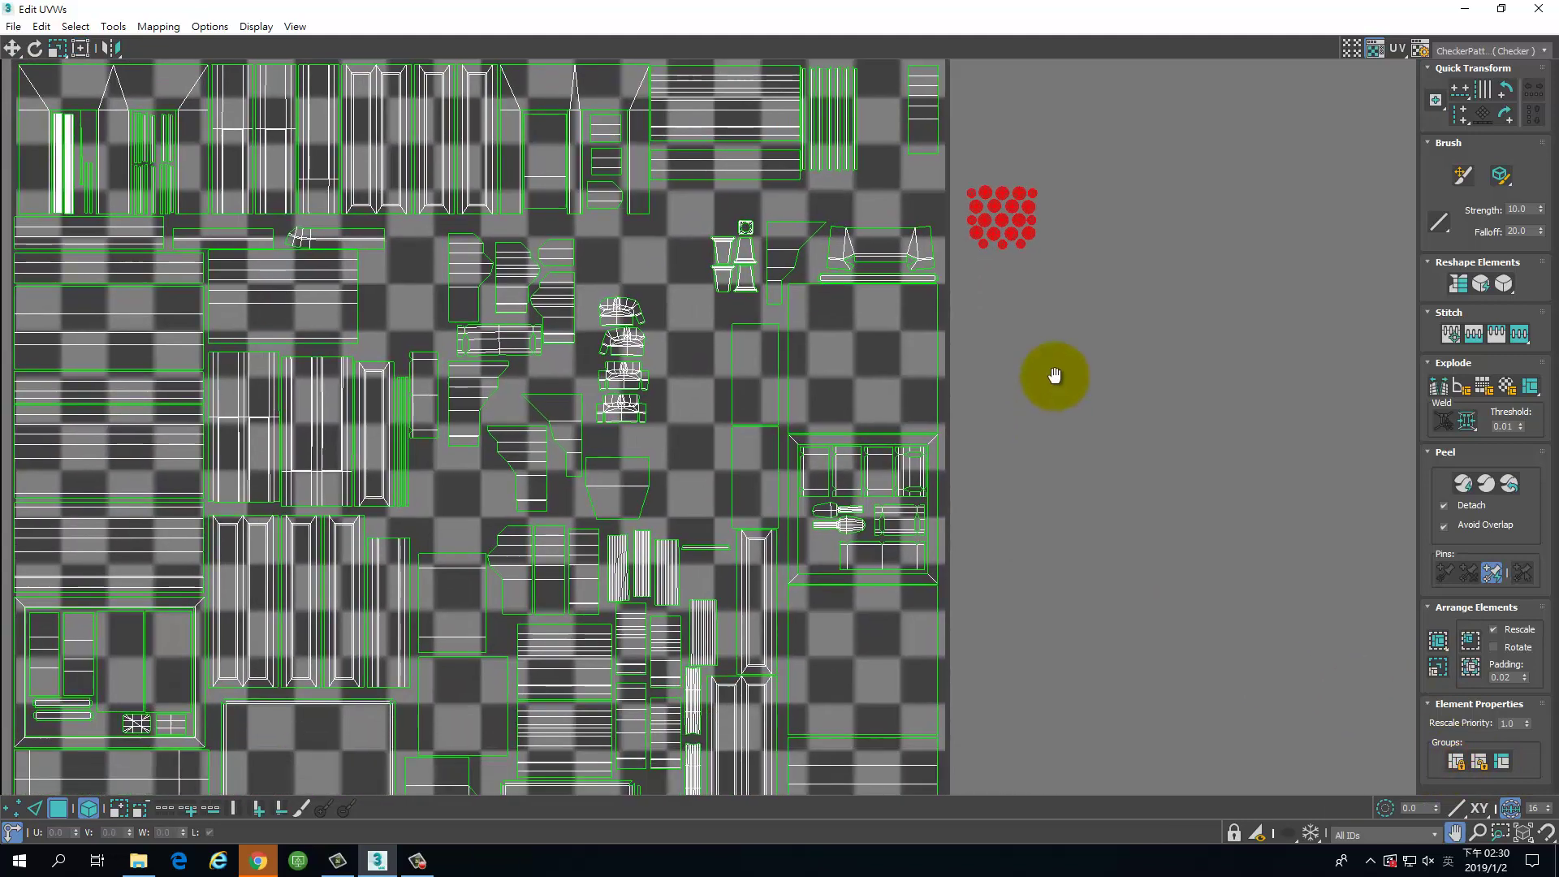
left_click_drag(988, 453, 793, 562)
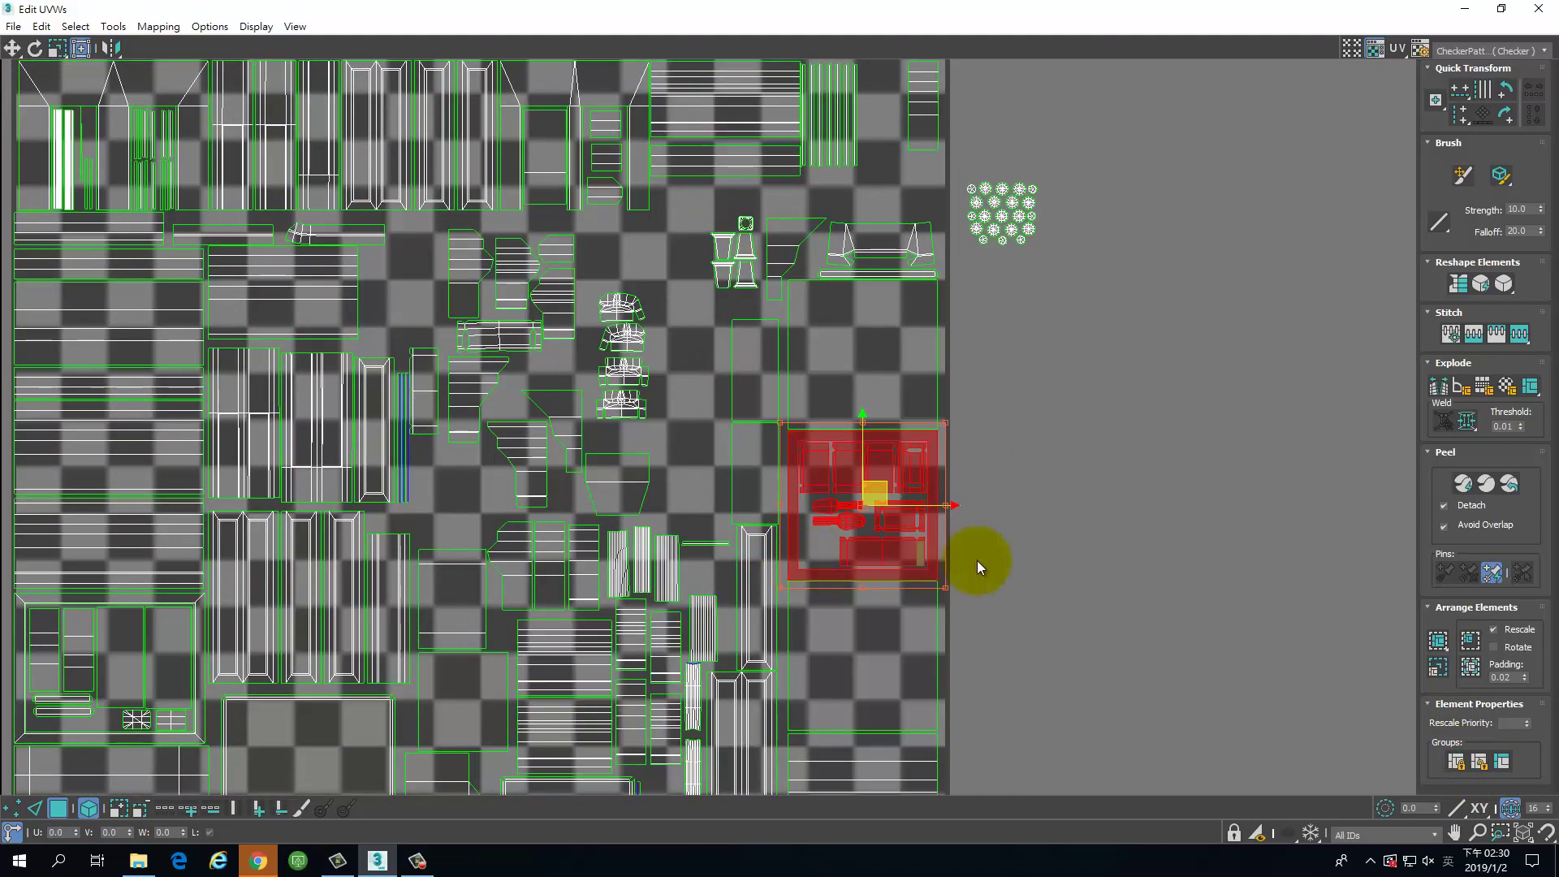
scroll(888, 504, "up", 3)
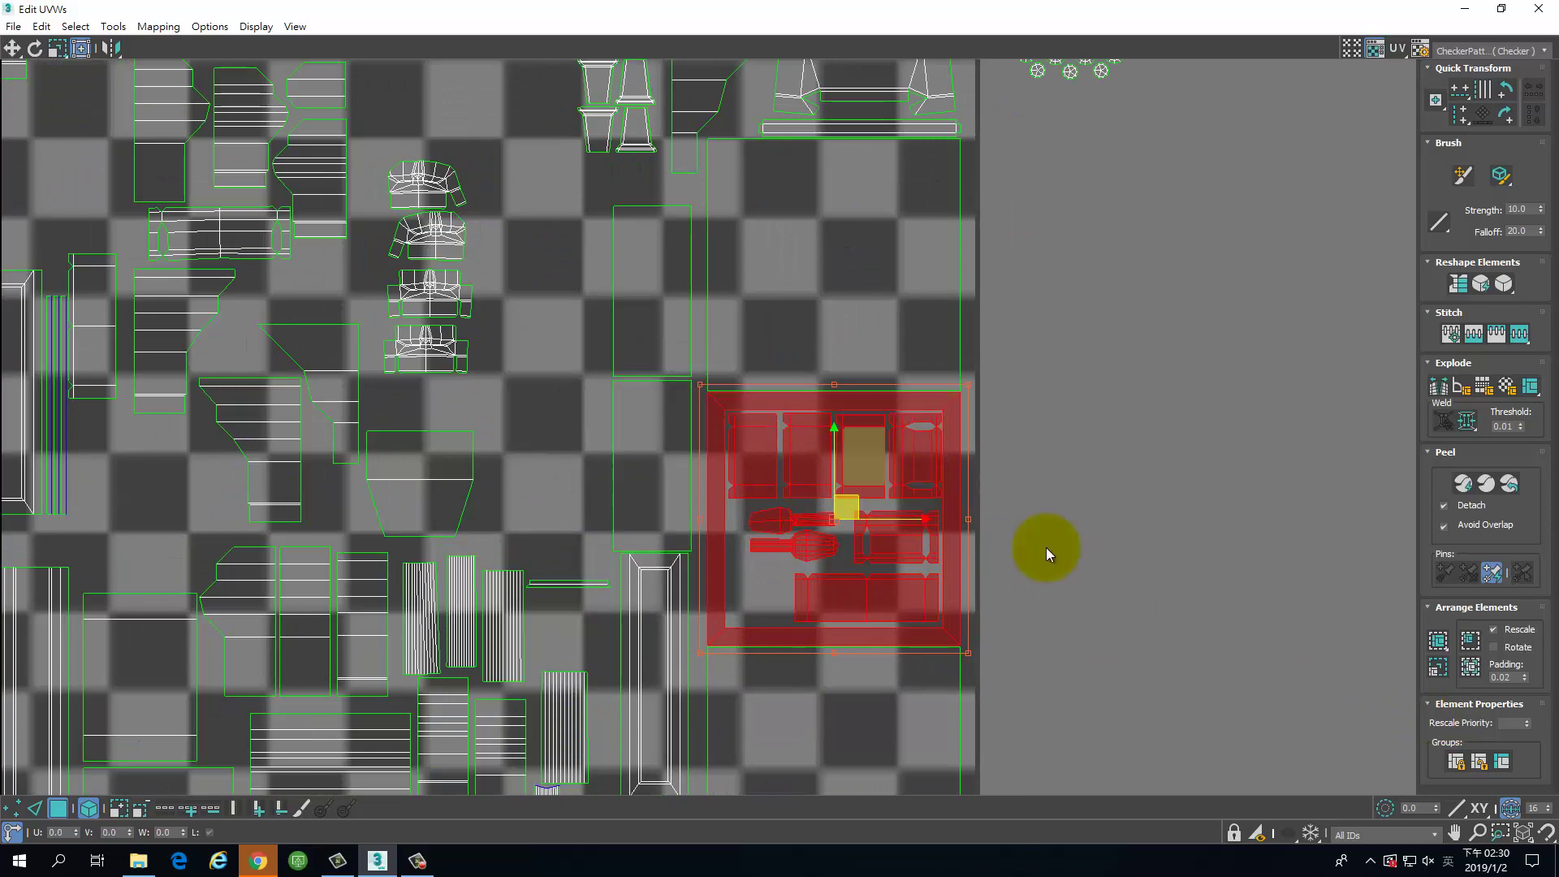
left_click(1464, 764)
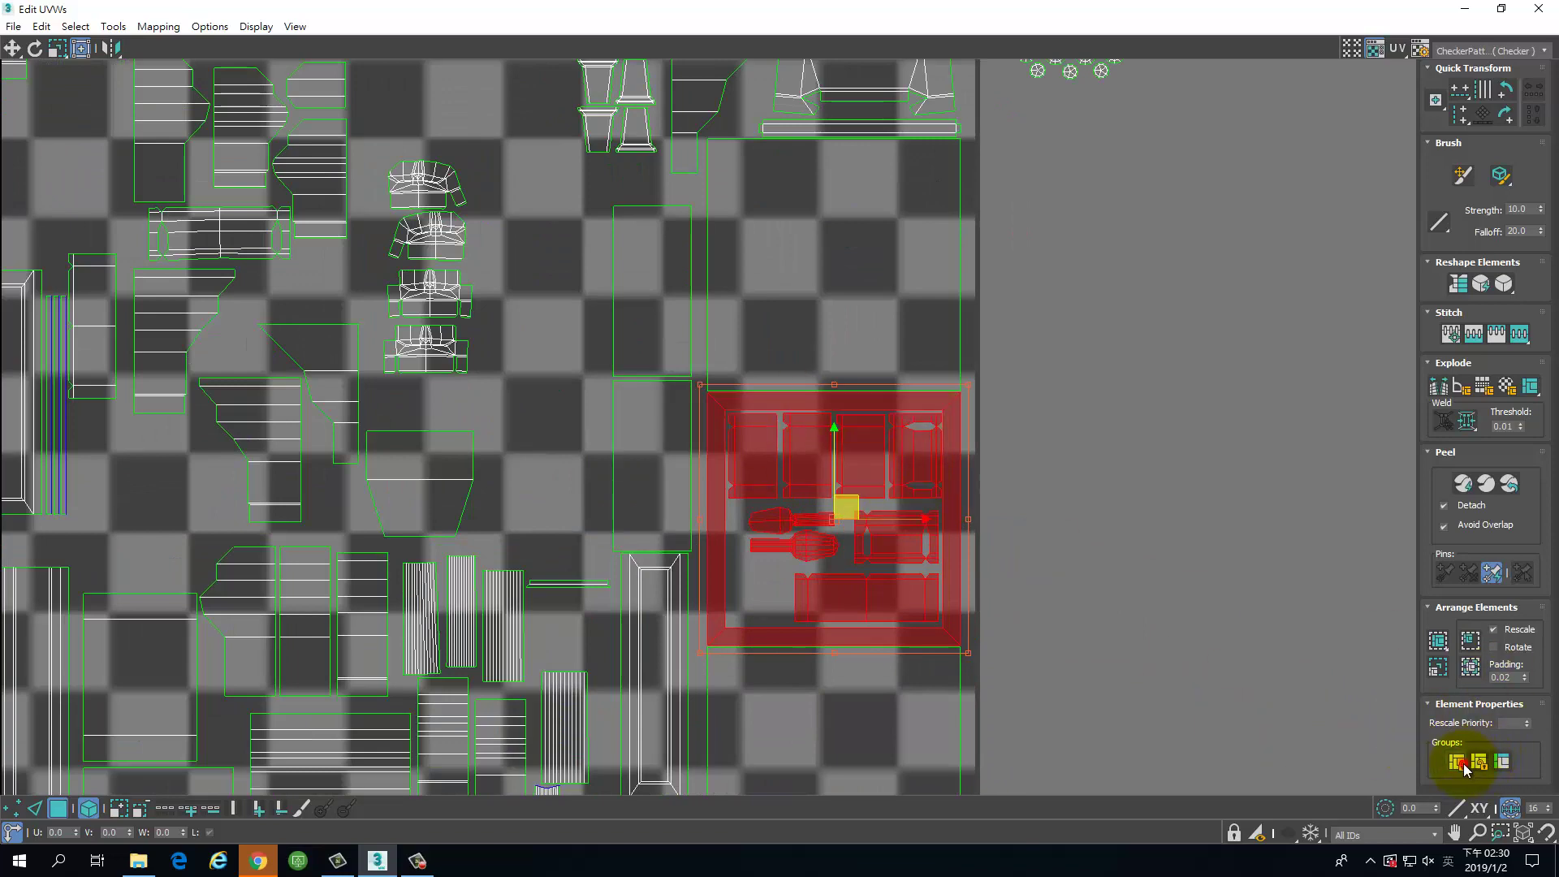
Step: Group the large frame at the tile's left edge with all the shells nested inside it
middle_click_drag(1093, 573, 1351, 467)
middle_click_drag(336, 454, 810, 397)
scroll(811, 396, "down", 3)
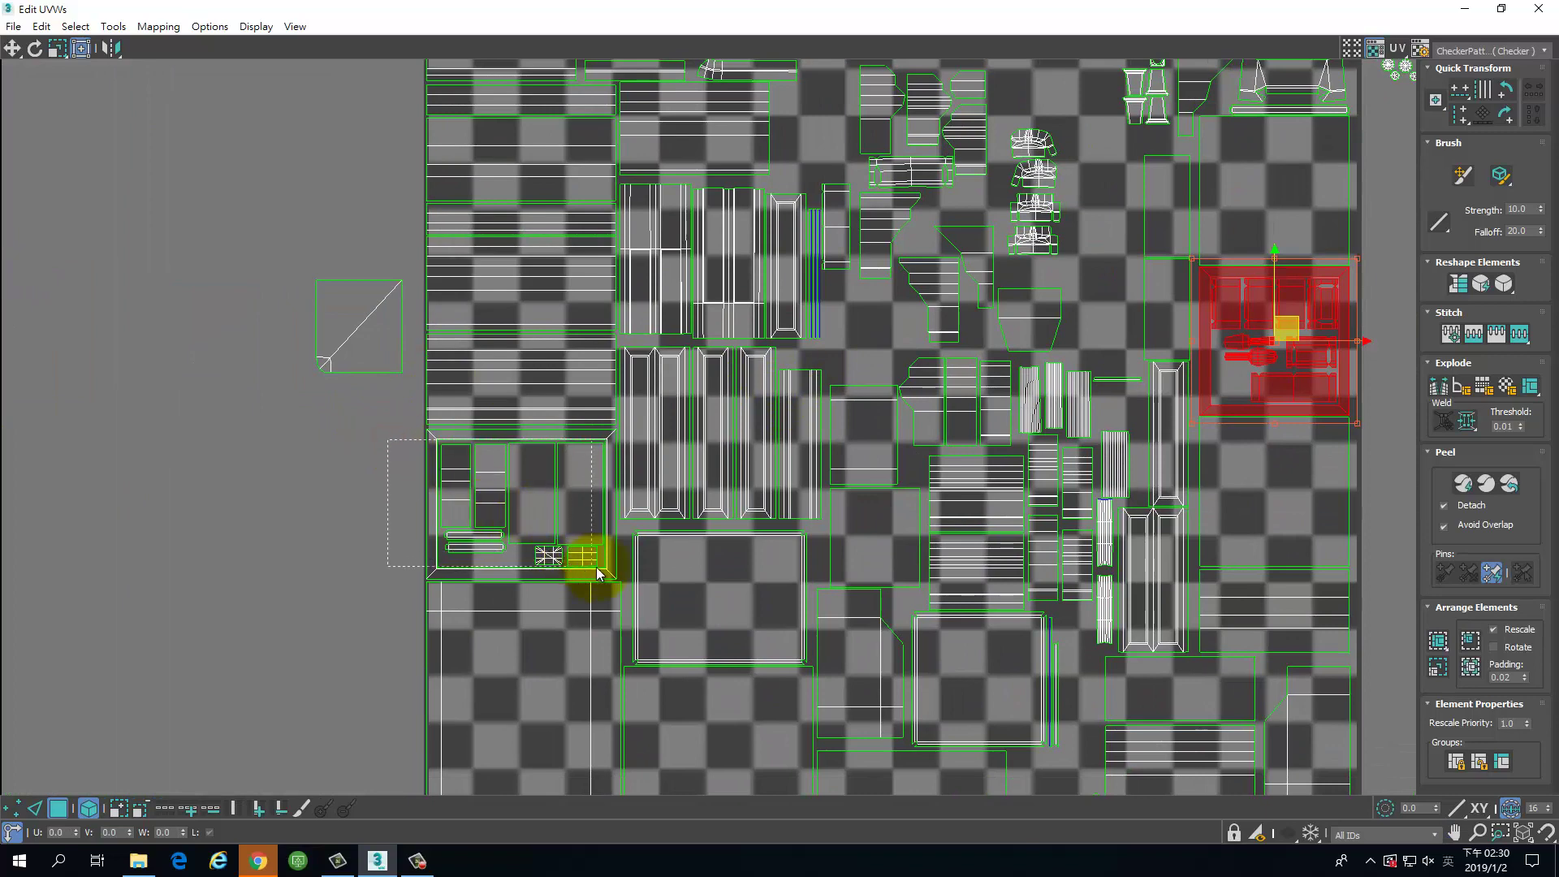
left_click_drag(613, 580, 612, 578)
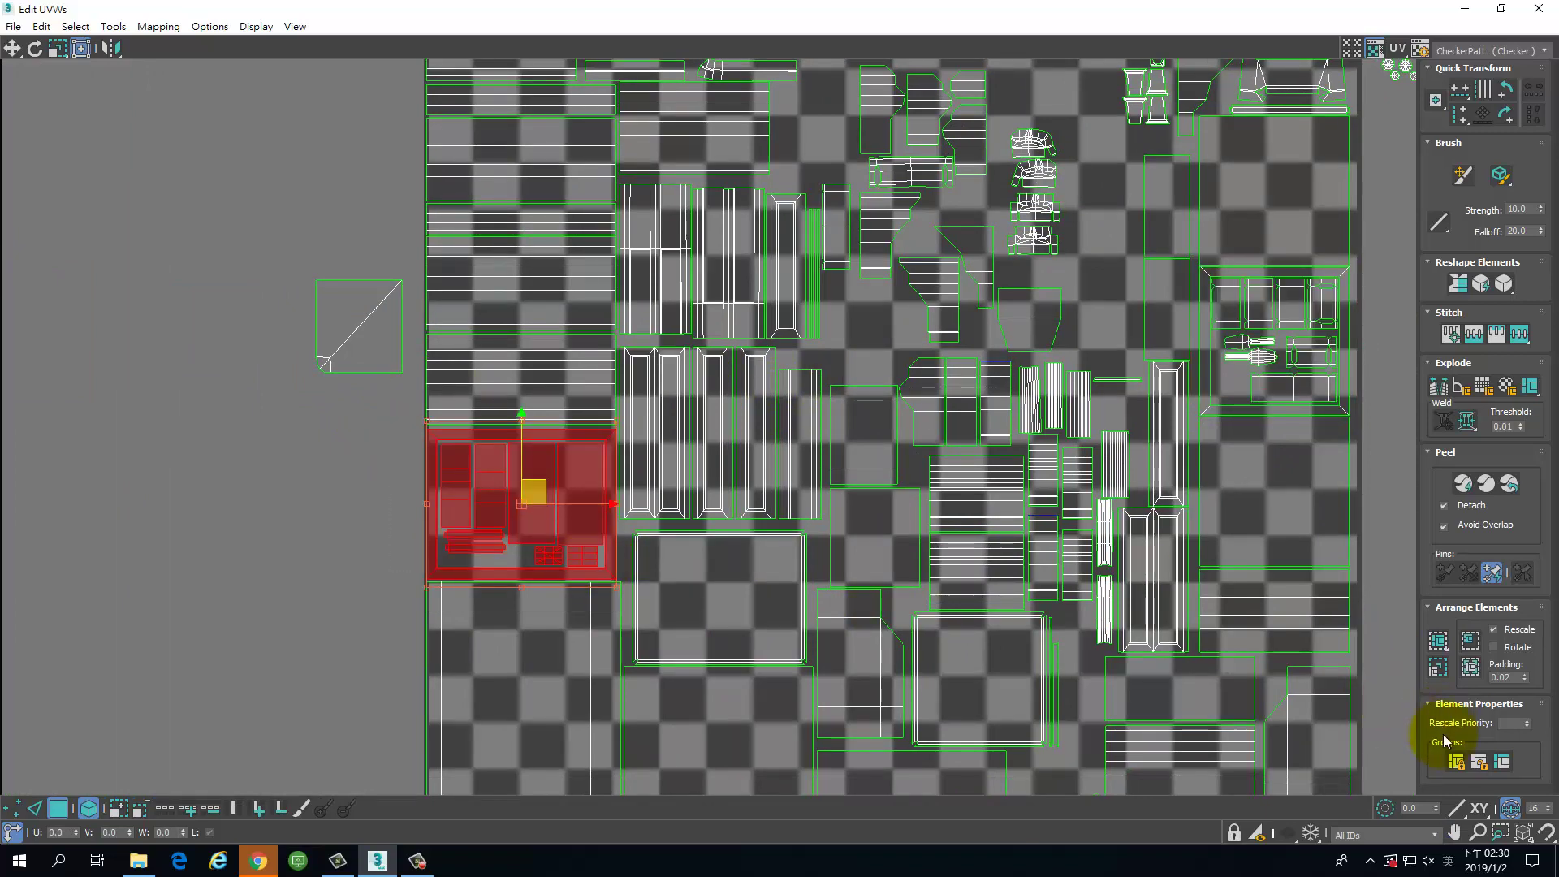
left_click(1454, 766)
Step: Group each of the two large shells with nested pieces along the tile's top edge together with its inner shells
middle_click_drag(774, 209, 674, 587)
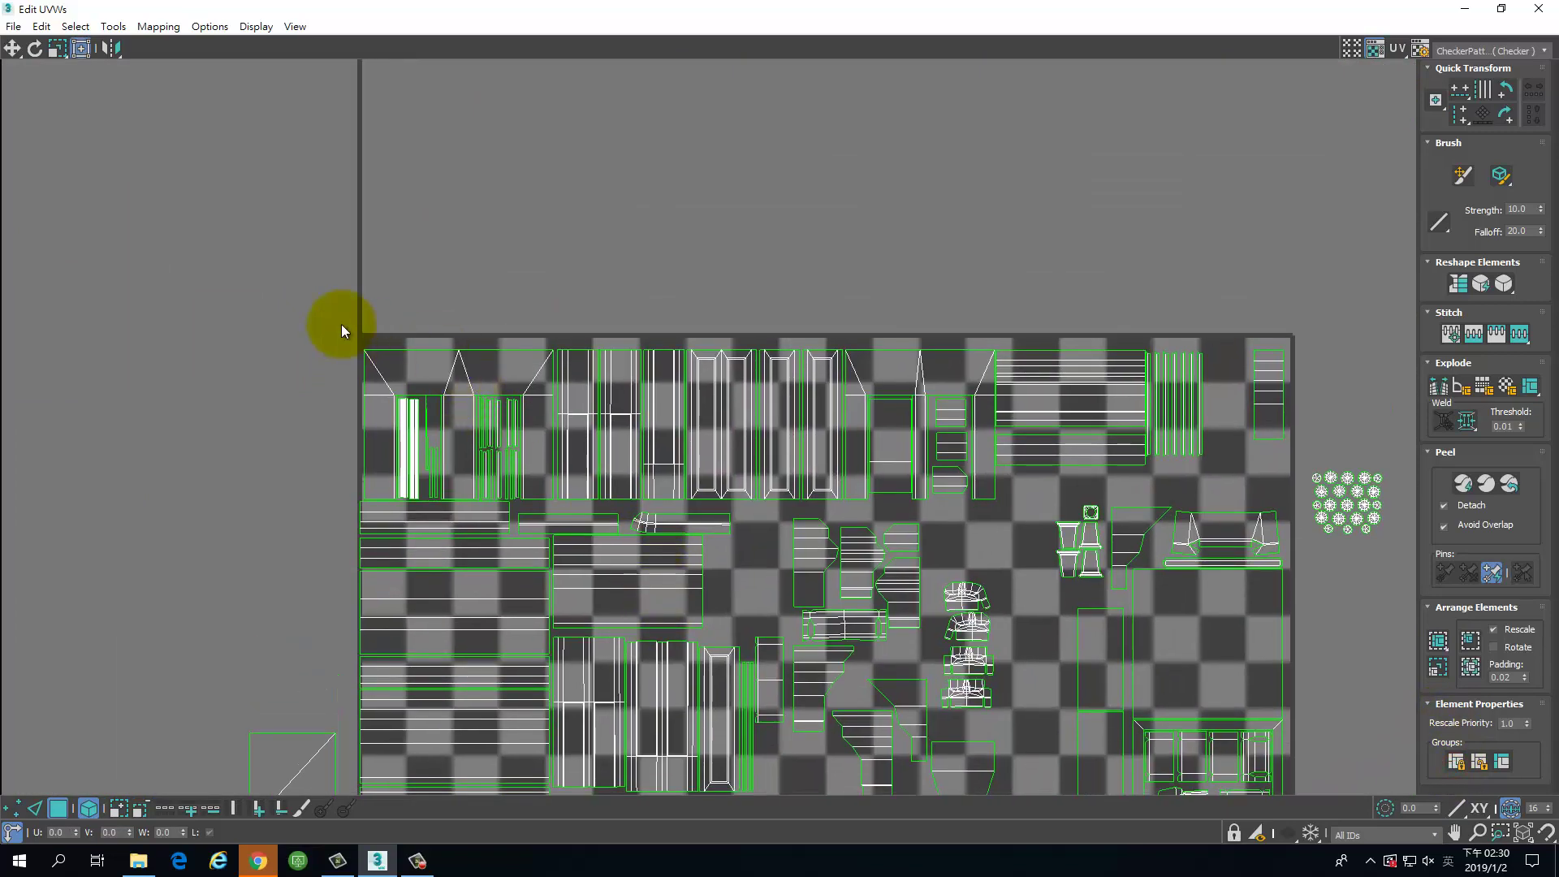
left_click_drag(329, 319, 544, 488)
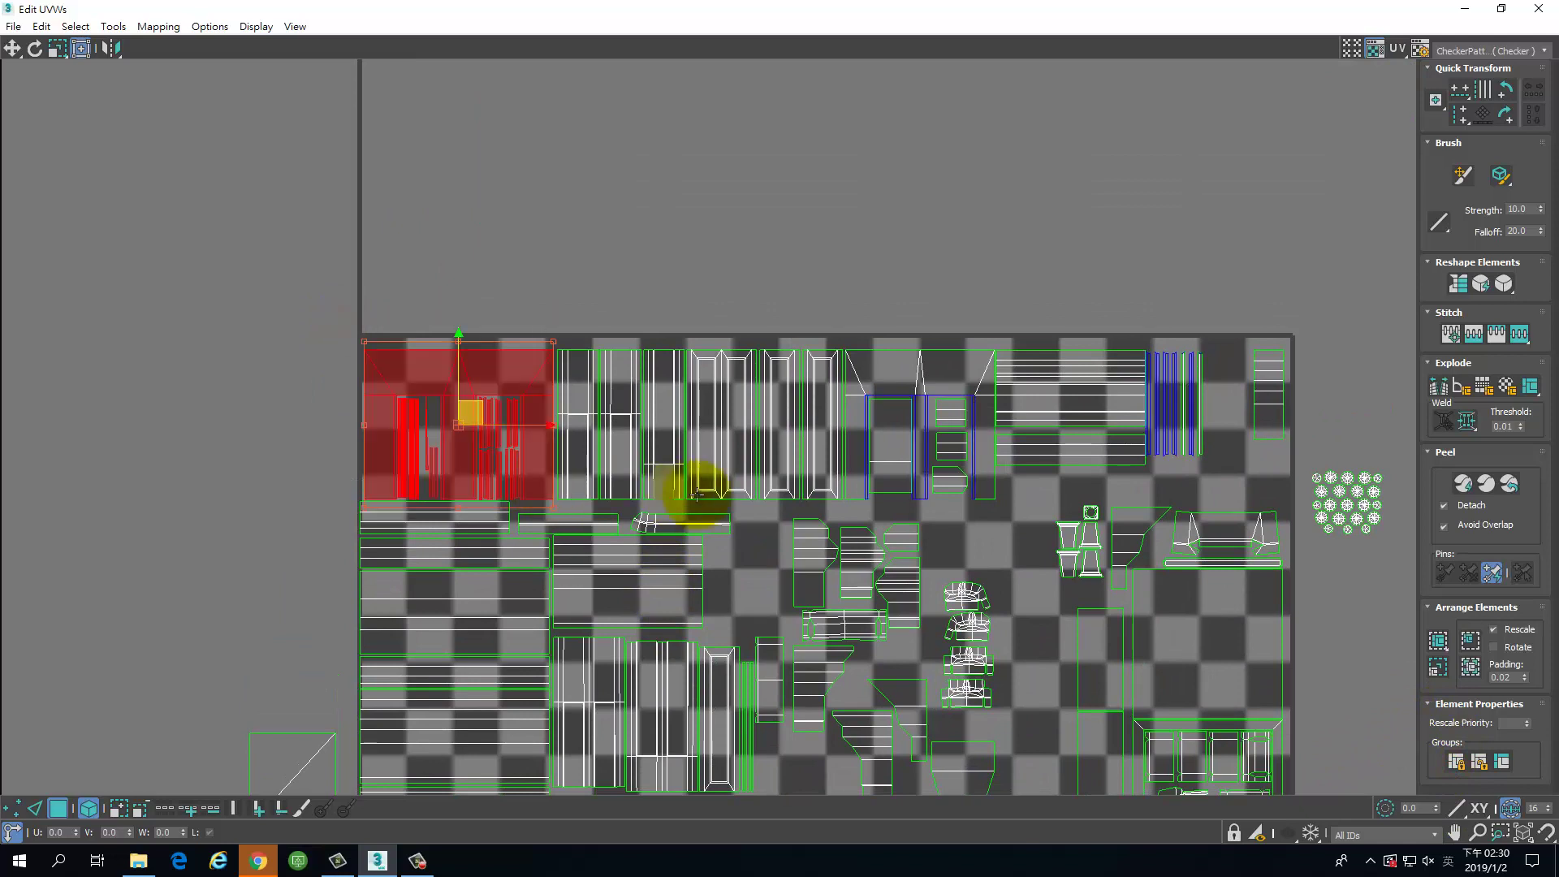
left_click(1461, 765)
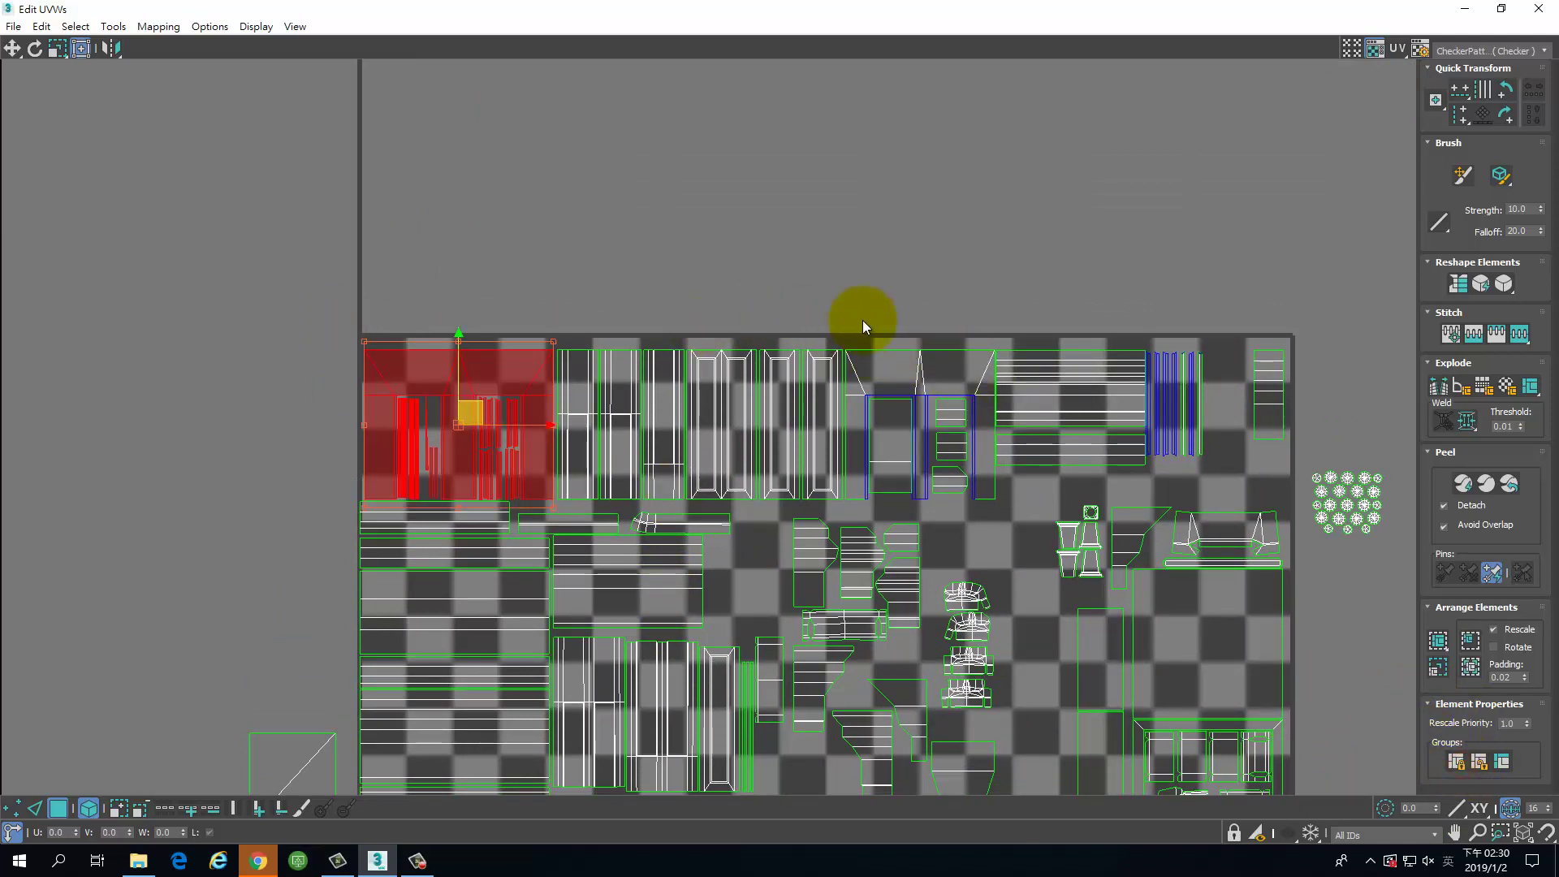
left_click_drag(863, 323, 991, 499)
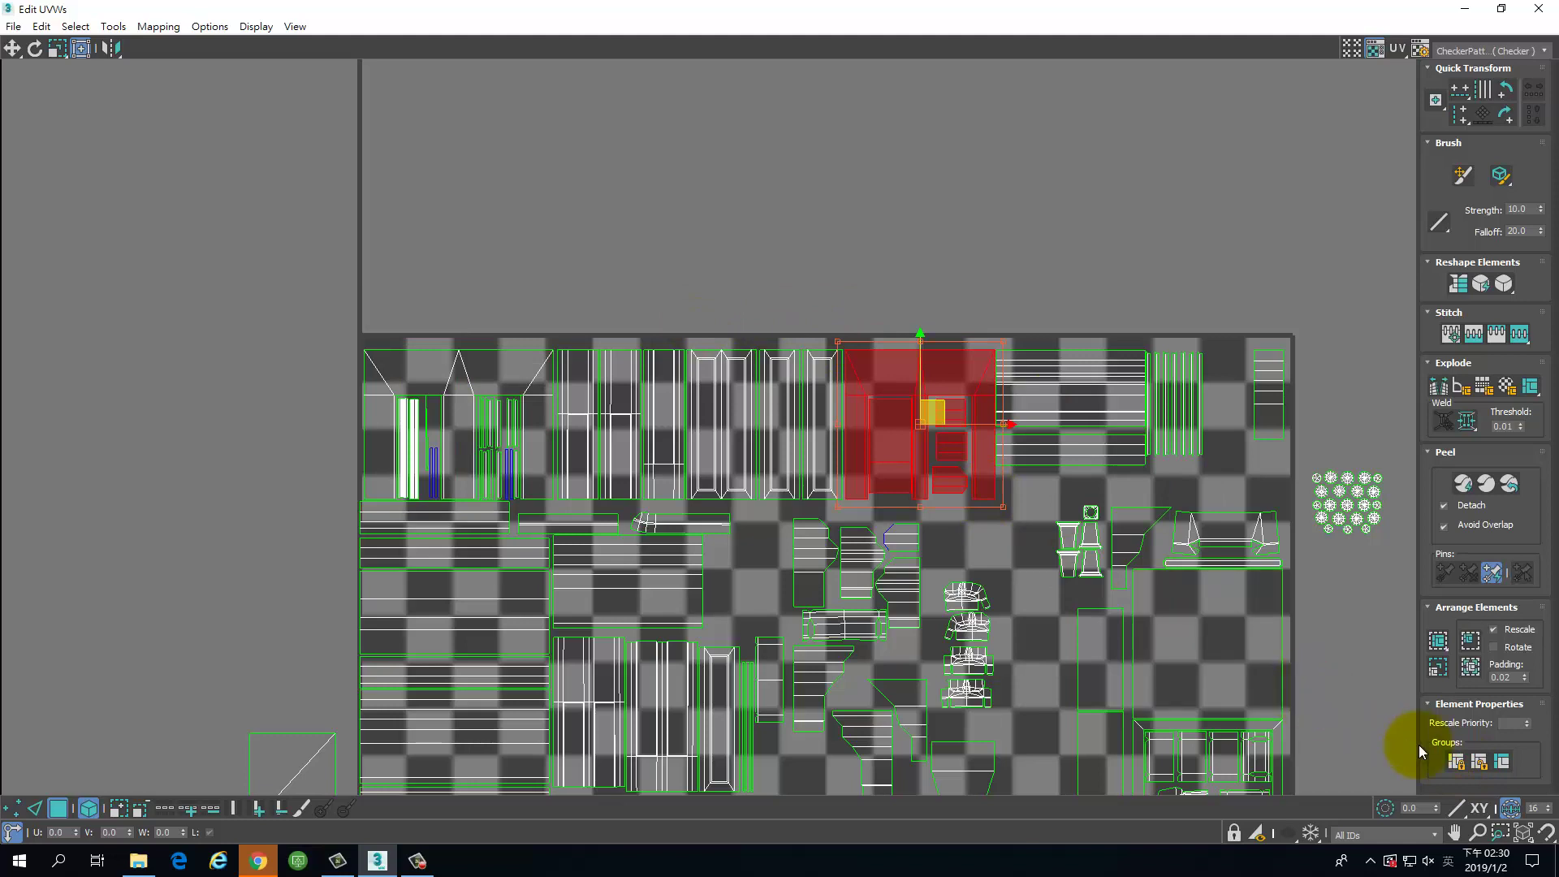
Step: Pack all the UV shells into the tile with Rescale enabled and a padding of 0.02, and clear the selection
scroll(1167, 222, "down", 3)
middle_click_drag(1184, 290, 972, 106)
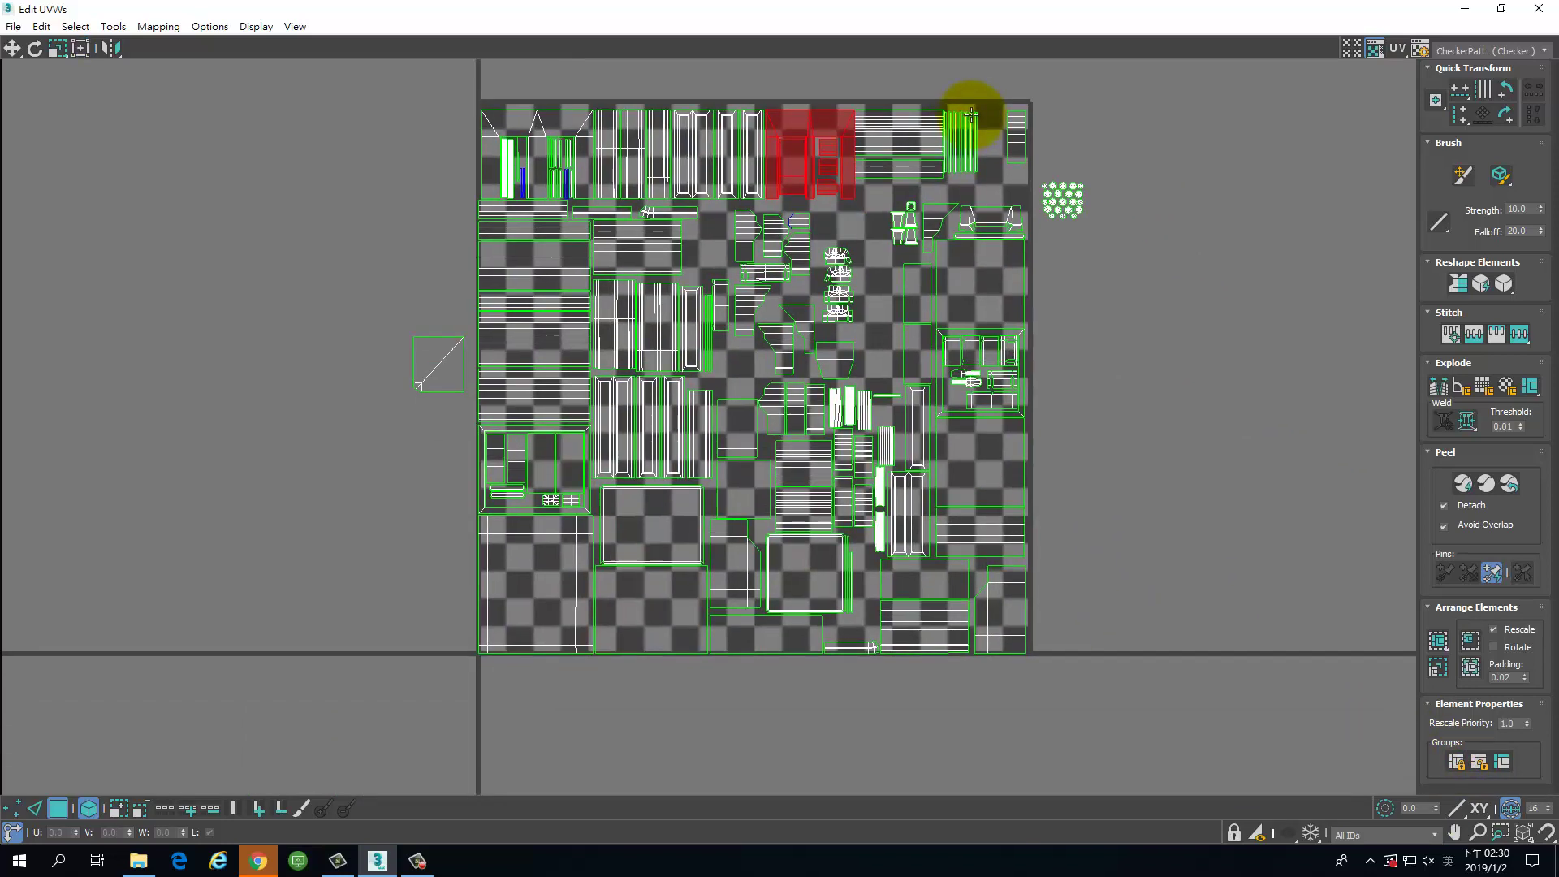
left_click_drag(398, 75, 1184, 811)
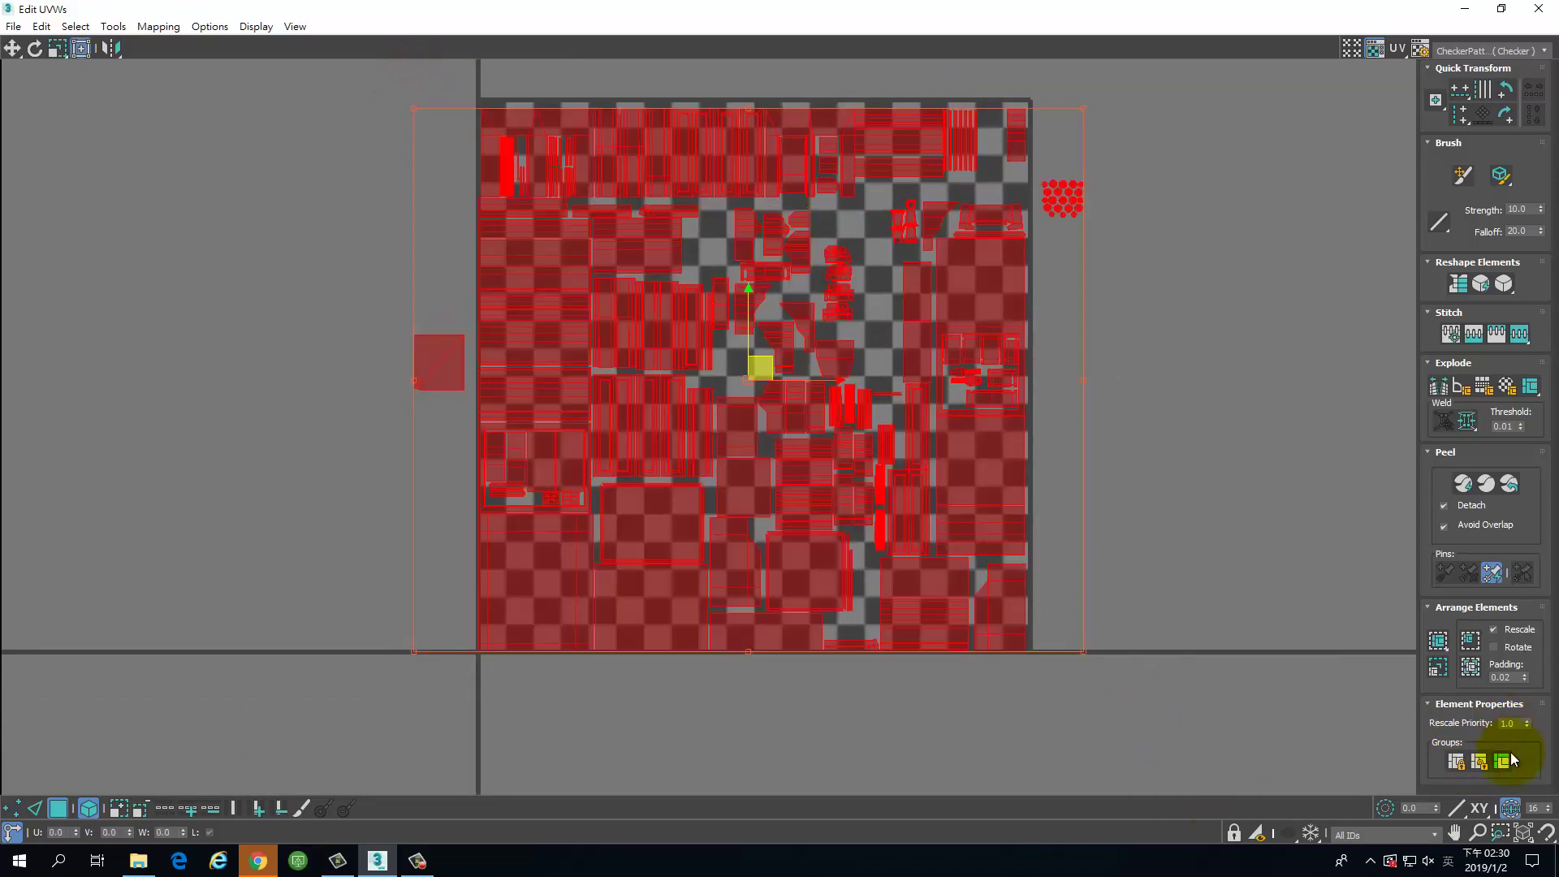
left_click(1439, 642)
left_click(1214, 319)
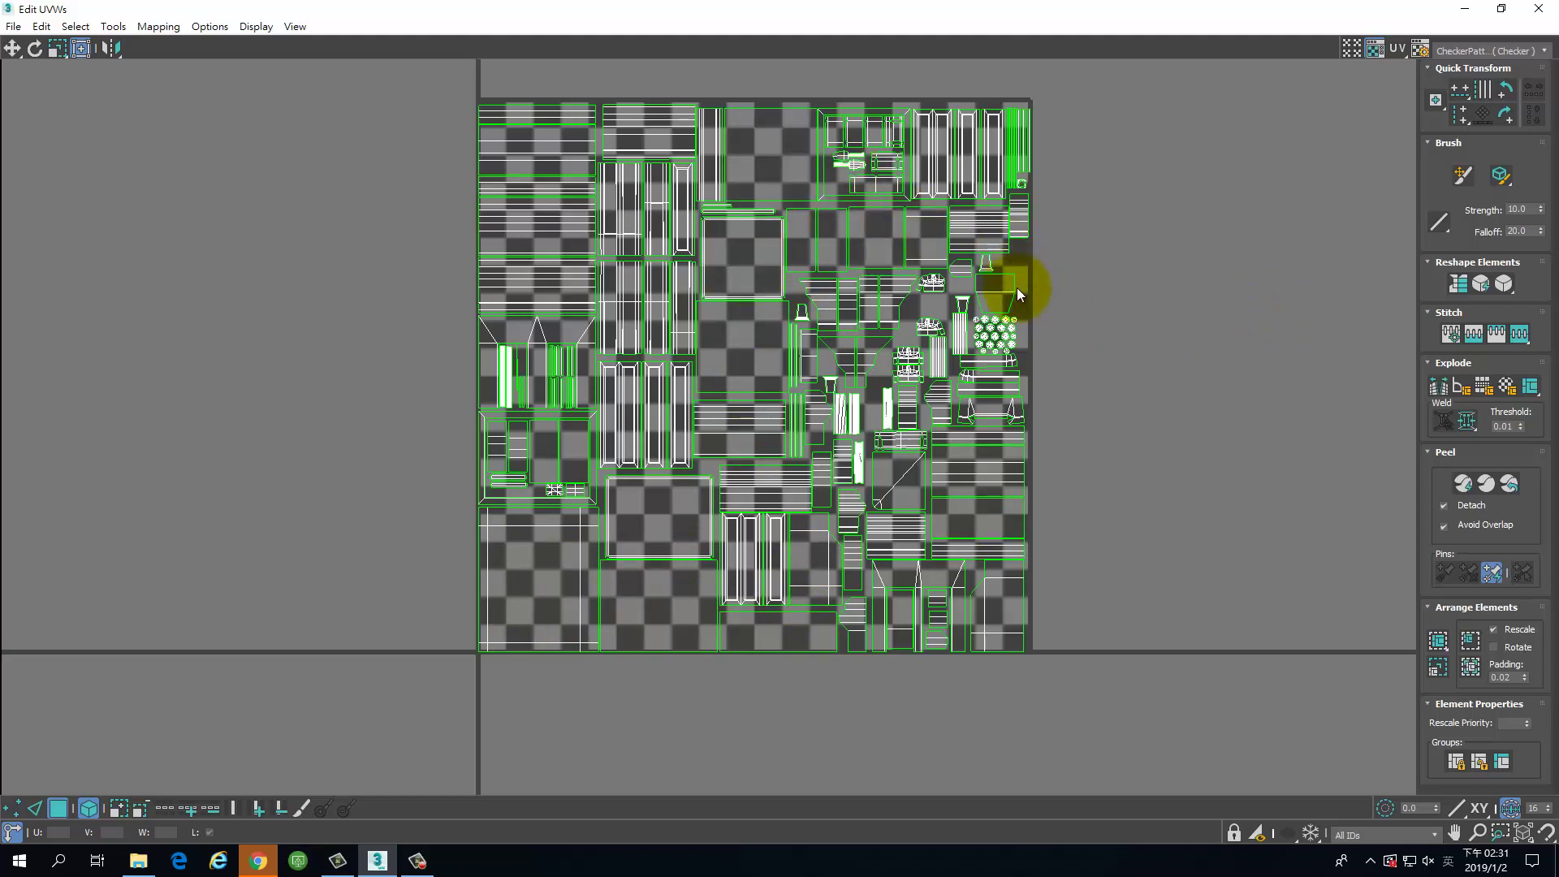
Step: Try rotating the slanted shell near the tile's centre by 180 degrees, and turn it back
scroll(1028, 346, "up", 3)
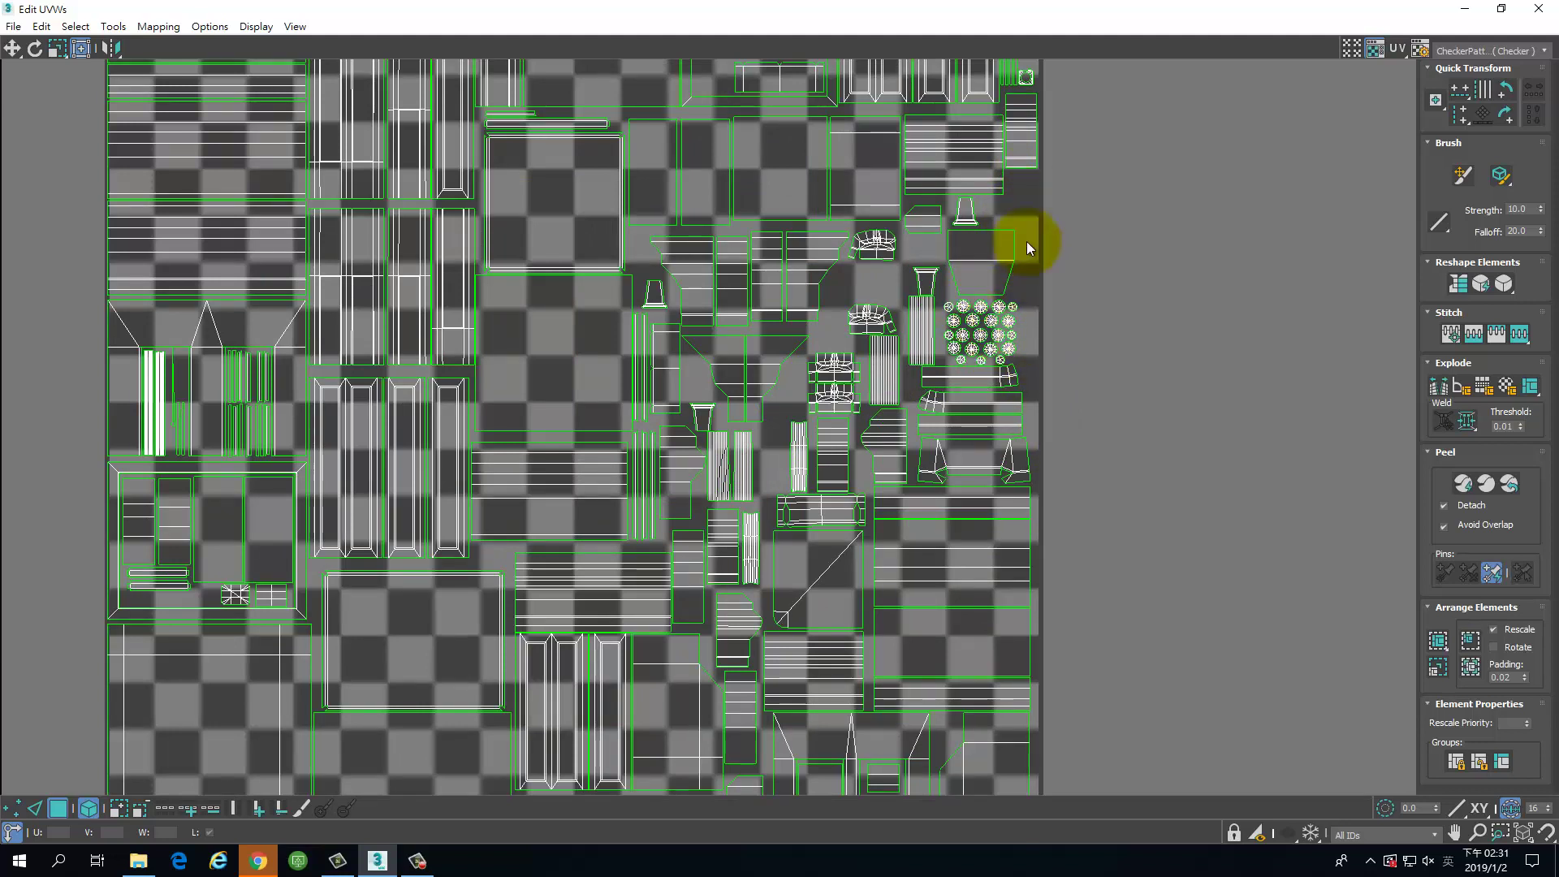
left_click(714, 353)
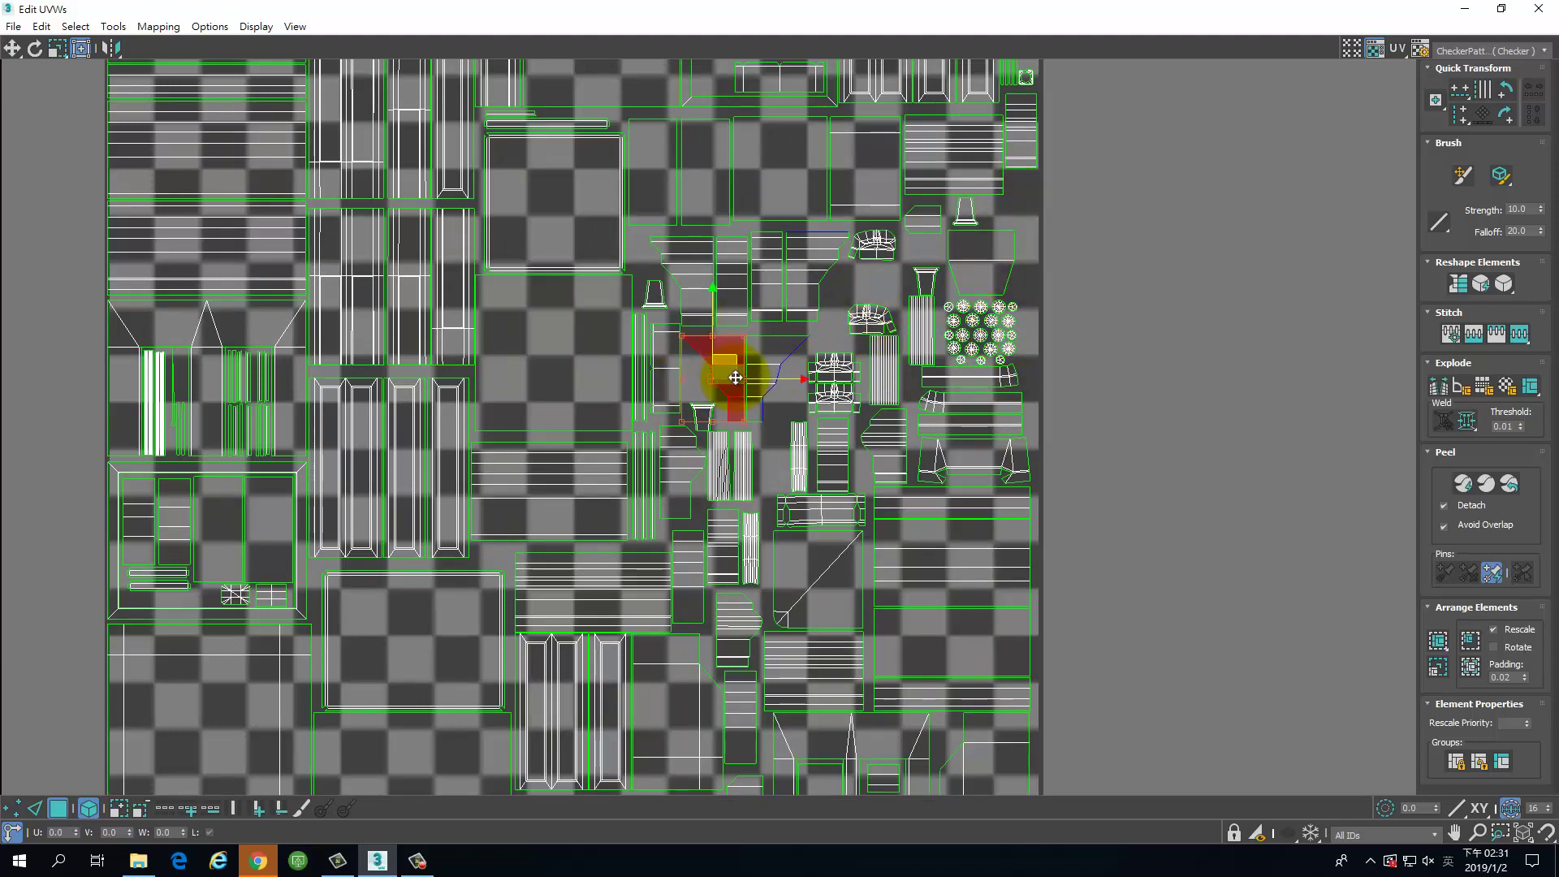
left_click(1511, 89)
left_click(1511, 89)
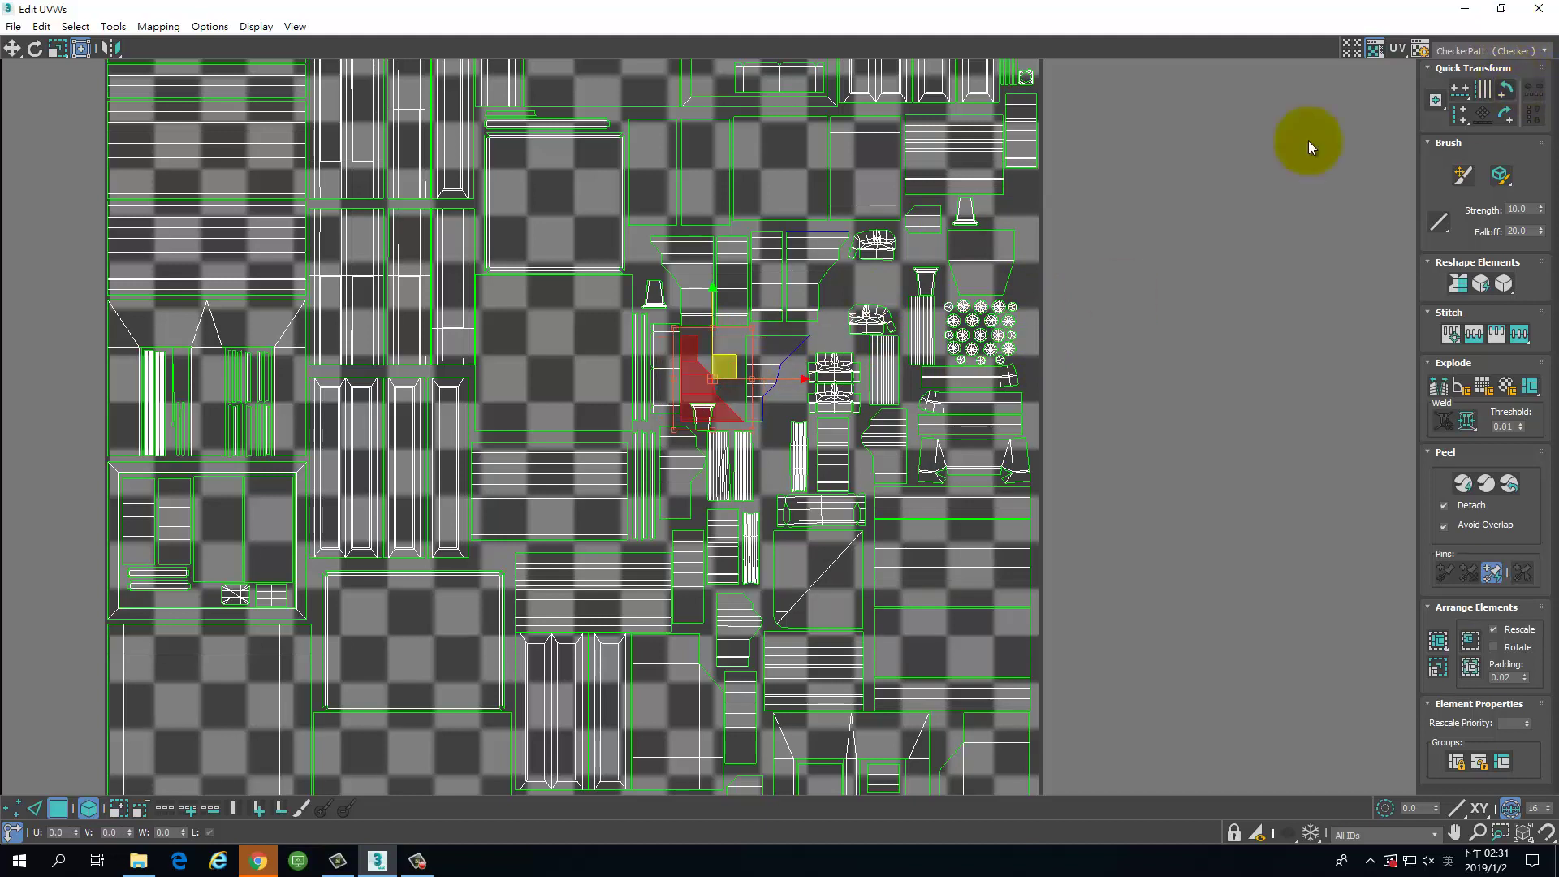
left_click(1507, 92)
left_click(1507, 91)
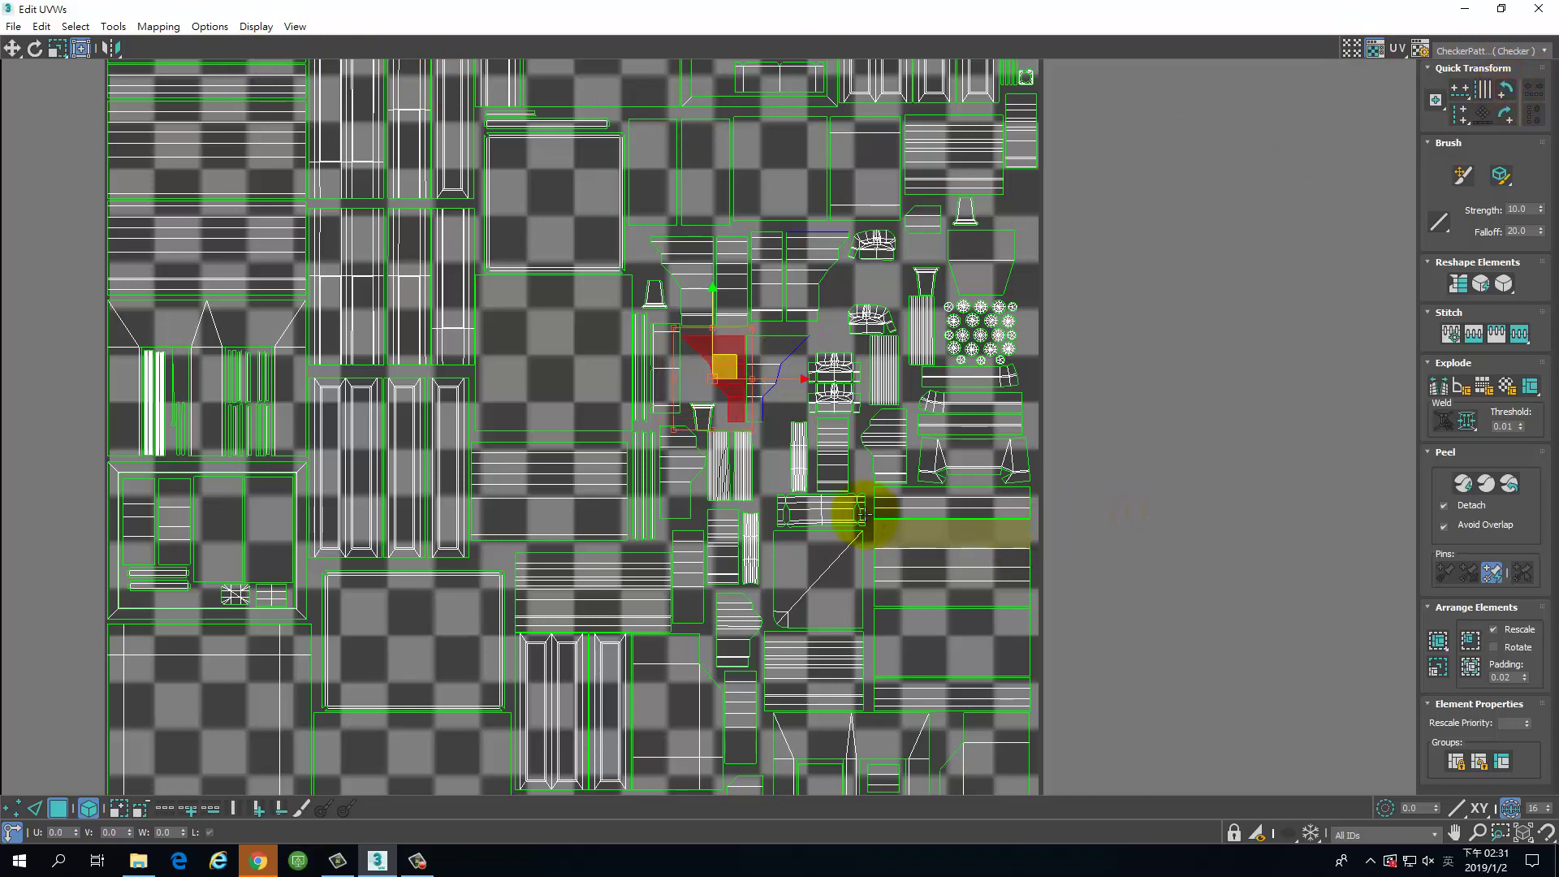
Step: Check the packed layout, deselect the slanted shell and close the UV editor
middle_click_drag(747, 473, 626, 498)
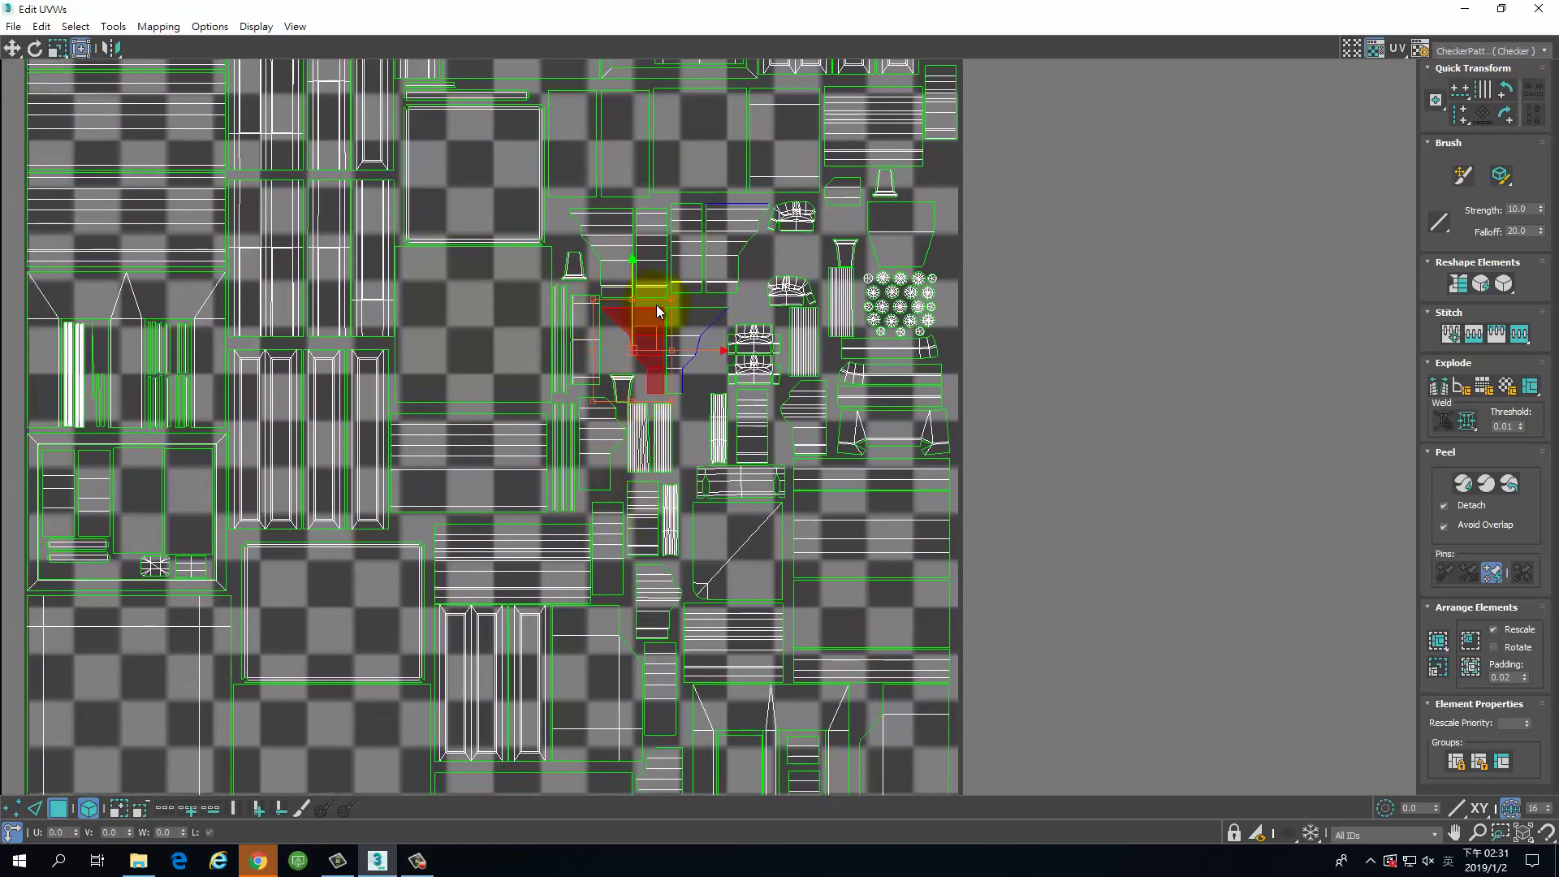
middle_click_drag(804, 457, 901, 391)
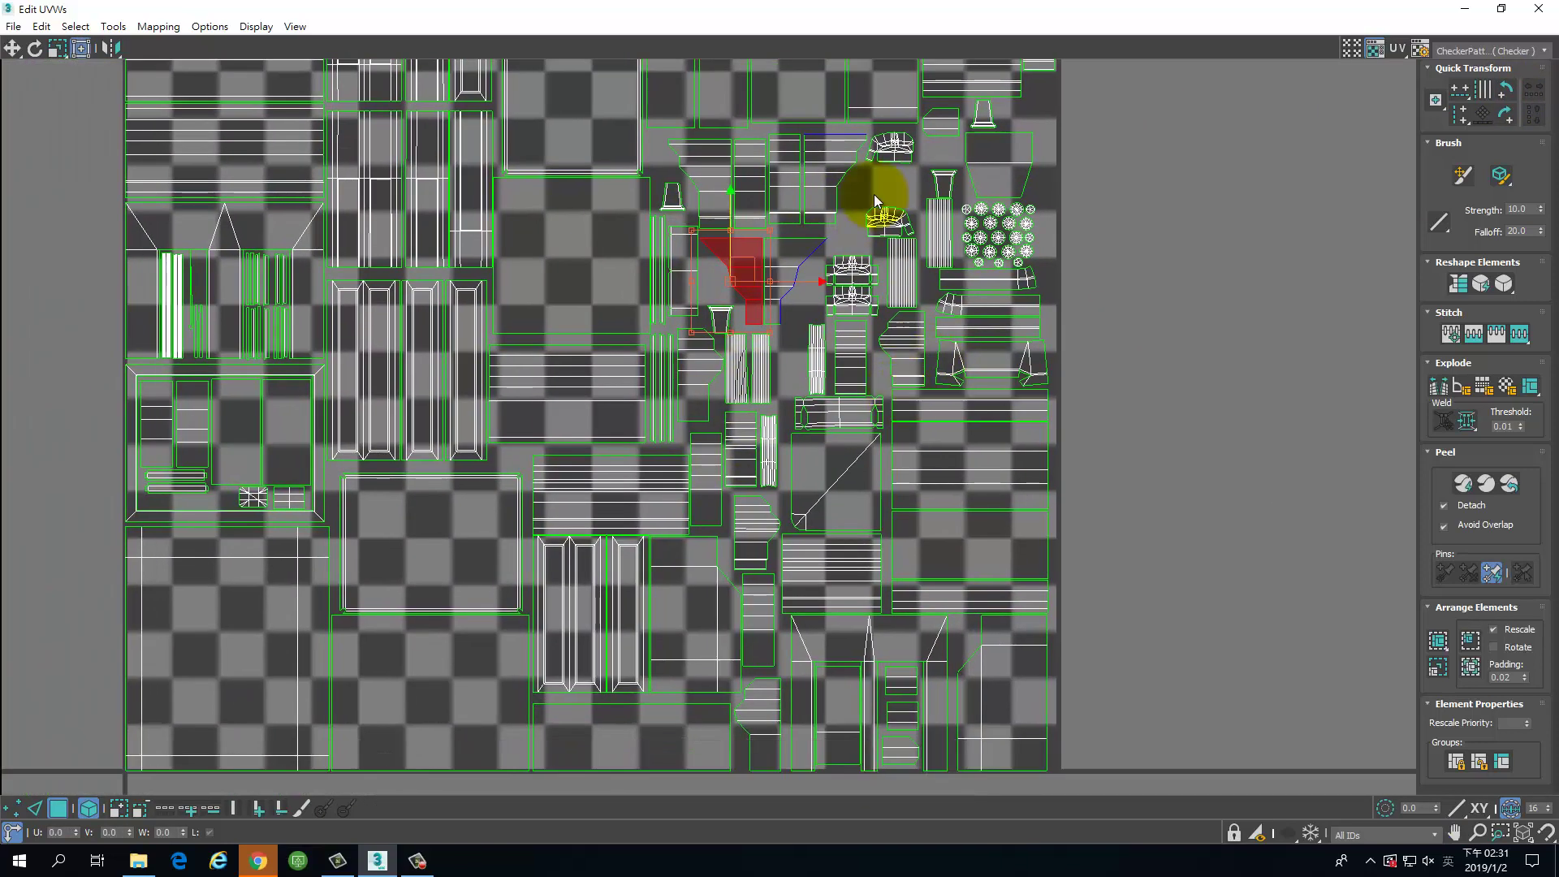
scroll(847, 195, "down", 5)
middle_click_drag(1004, 241, 910, 516)
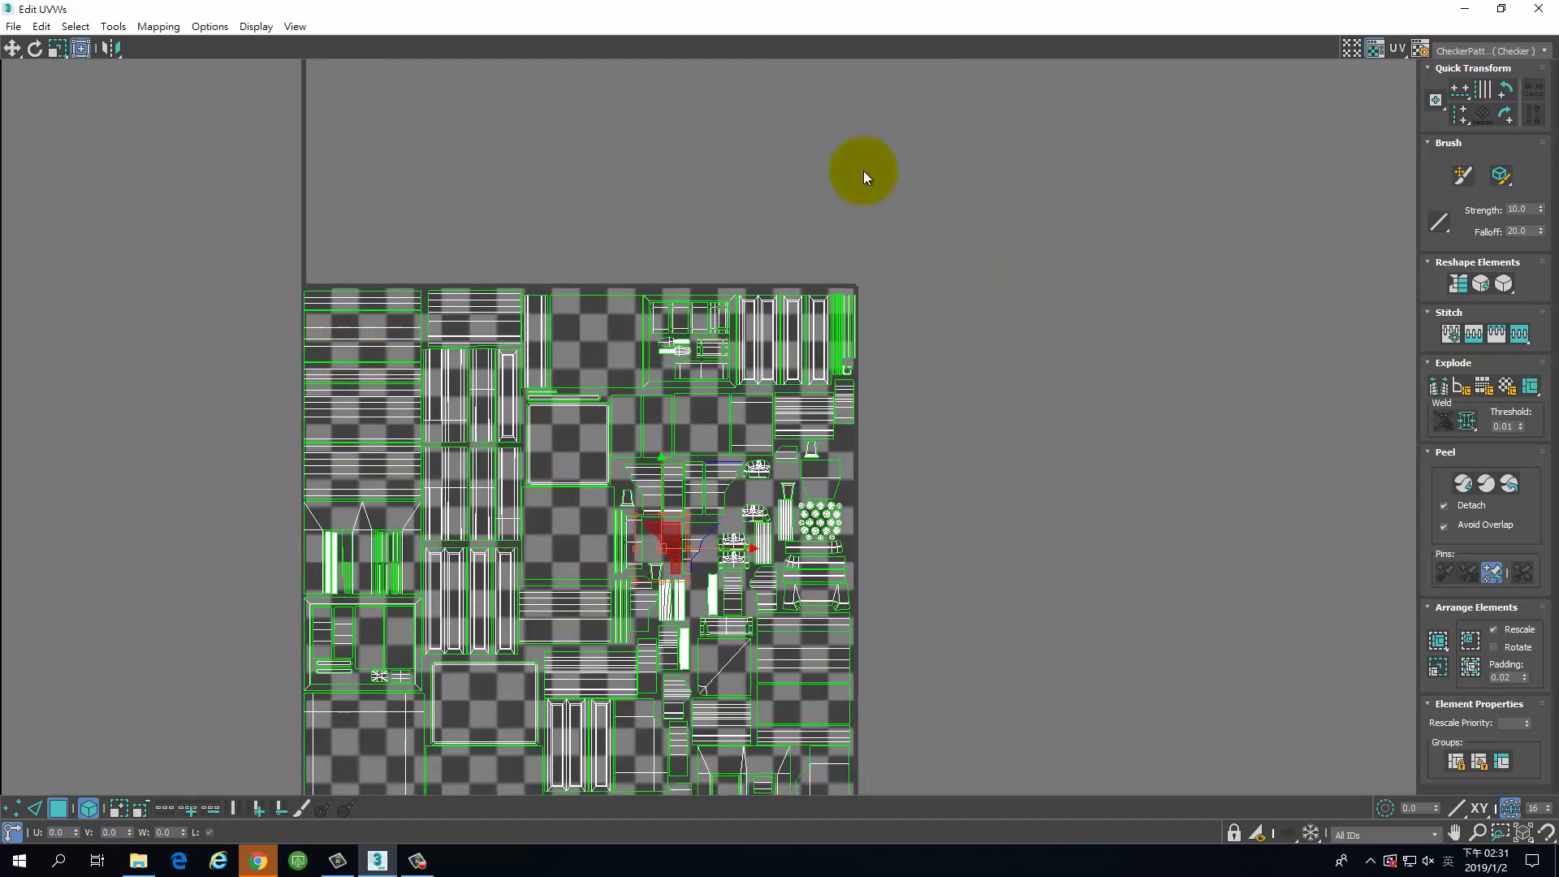
middle_click_drag(1049, 220, 1109, 149)
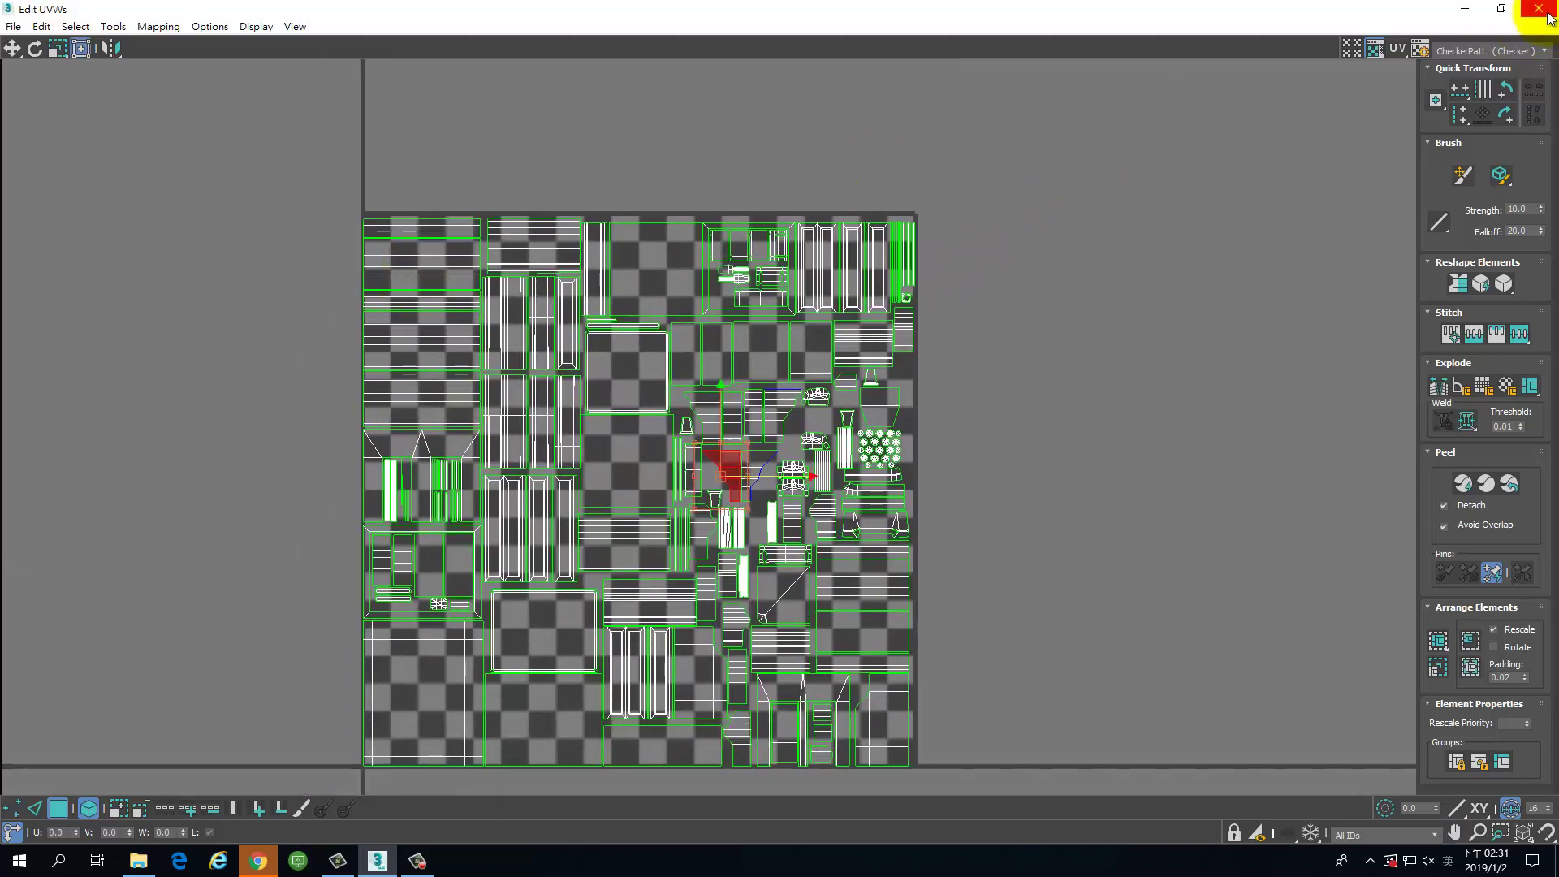
left_click(1022, 240)
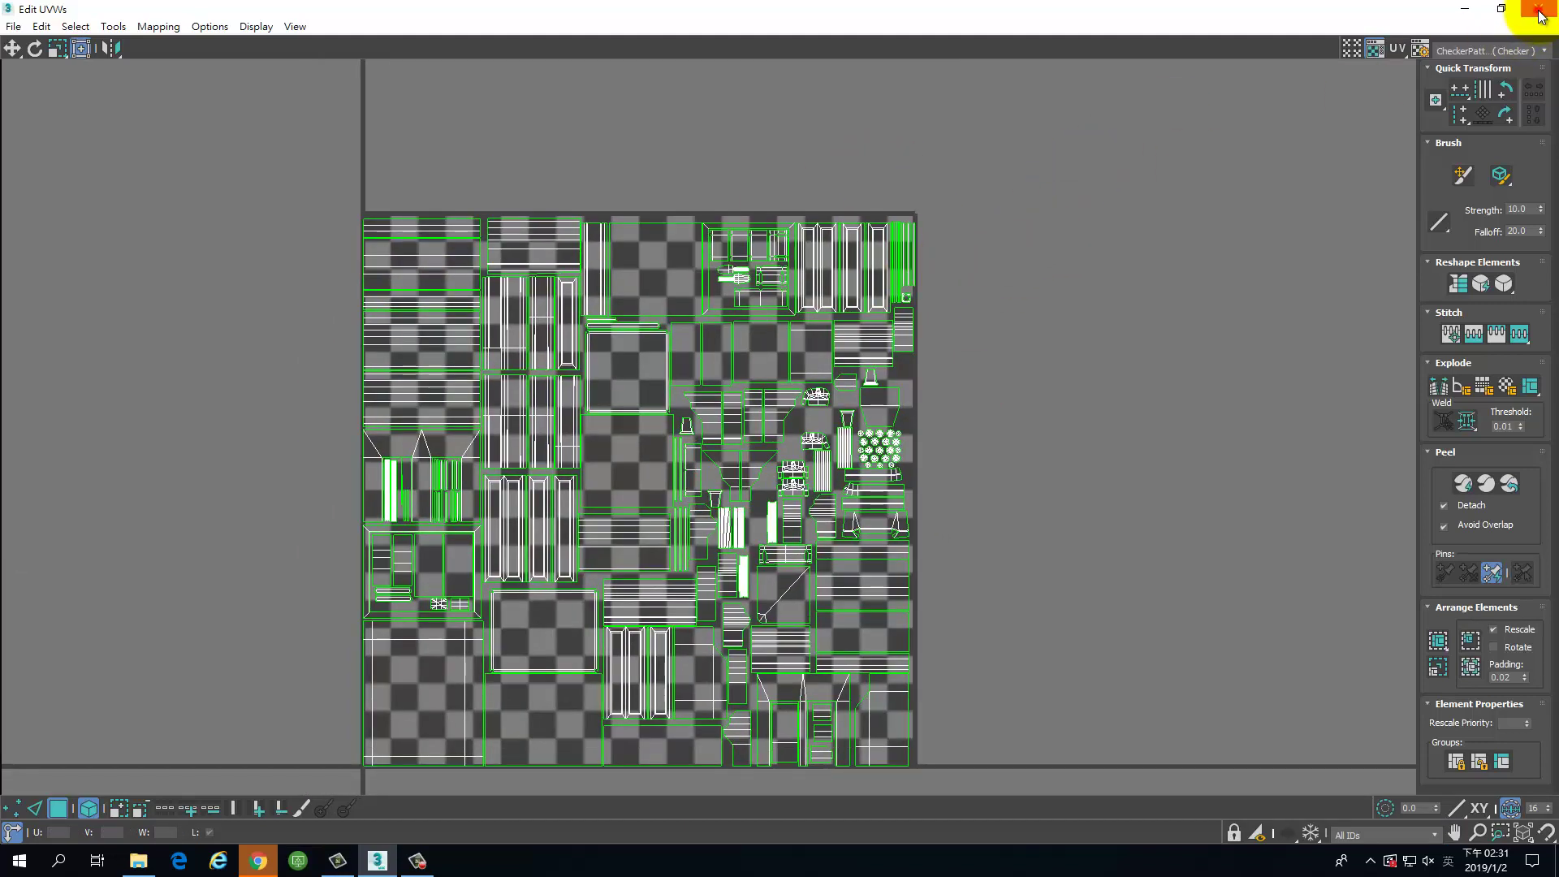
left_click(1539, 11)
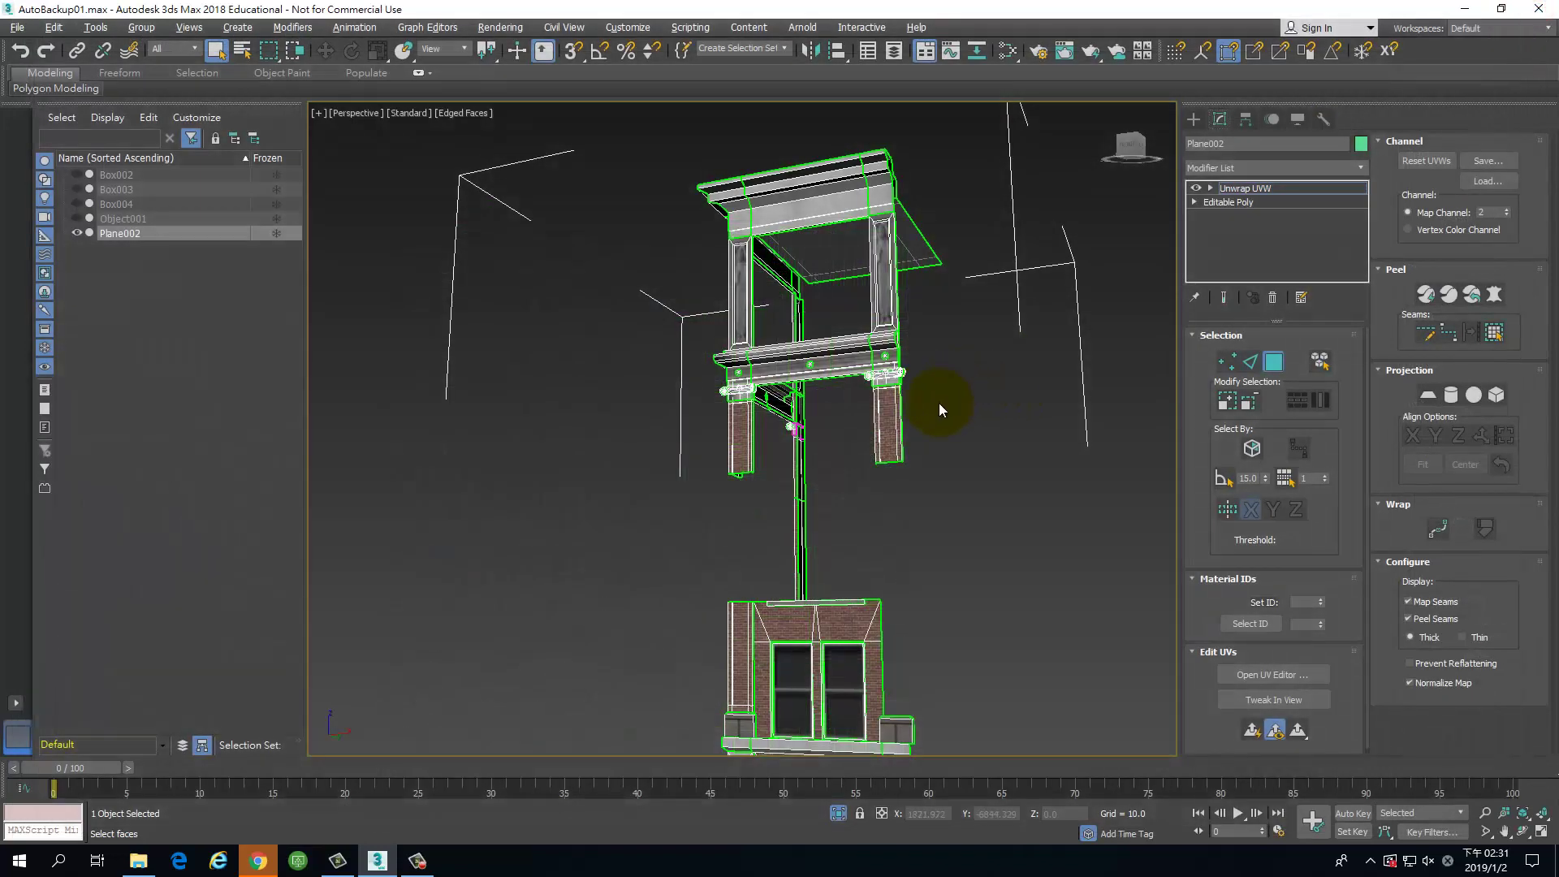
Step: Open Render To Texture for the building and set its object mapping to use existing channel 2
scroll(939, 402, "up", 5)
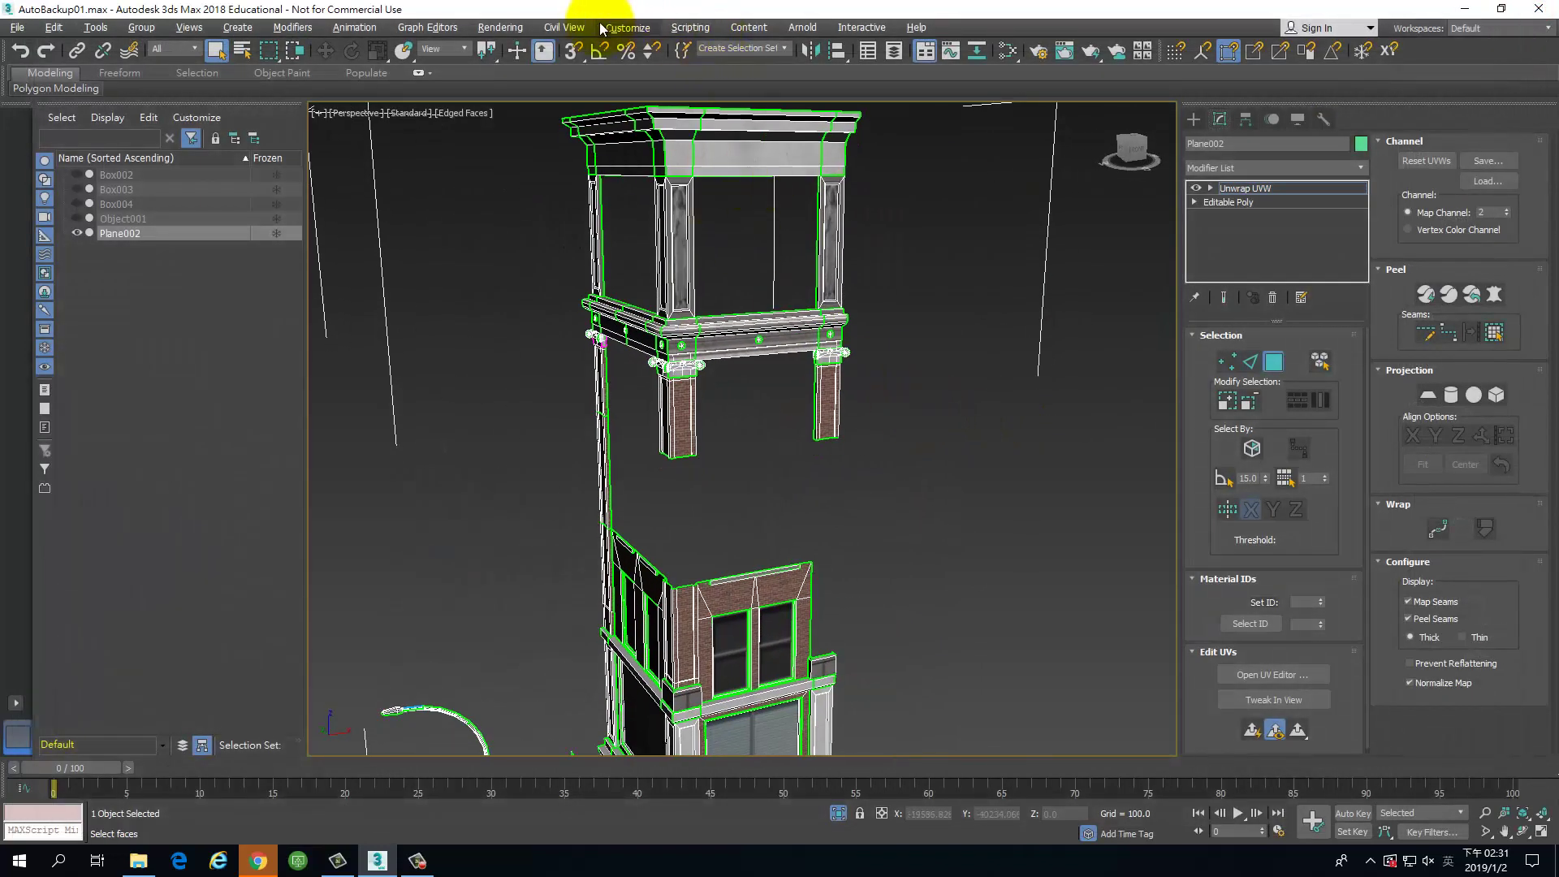
left_click(487, 30)
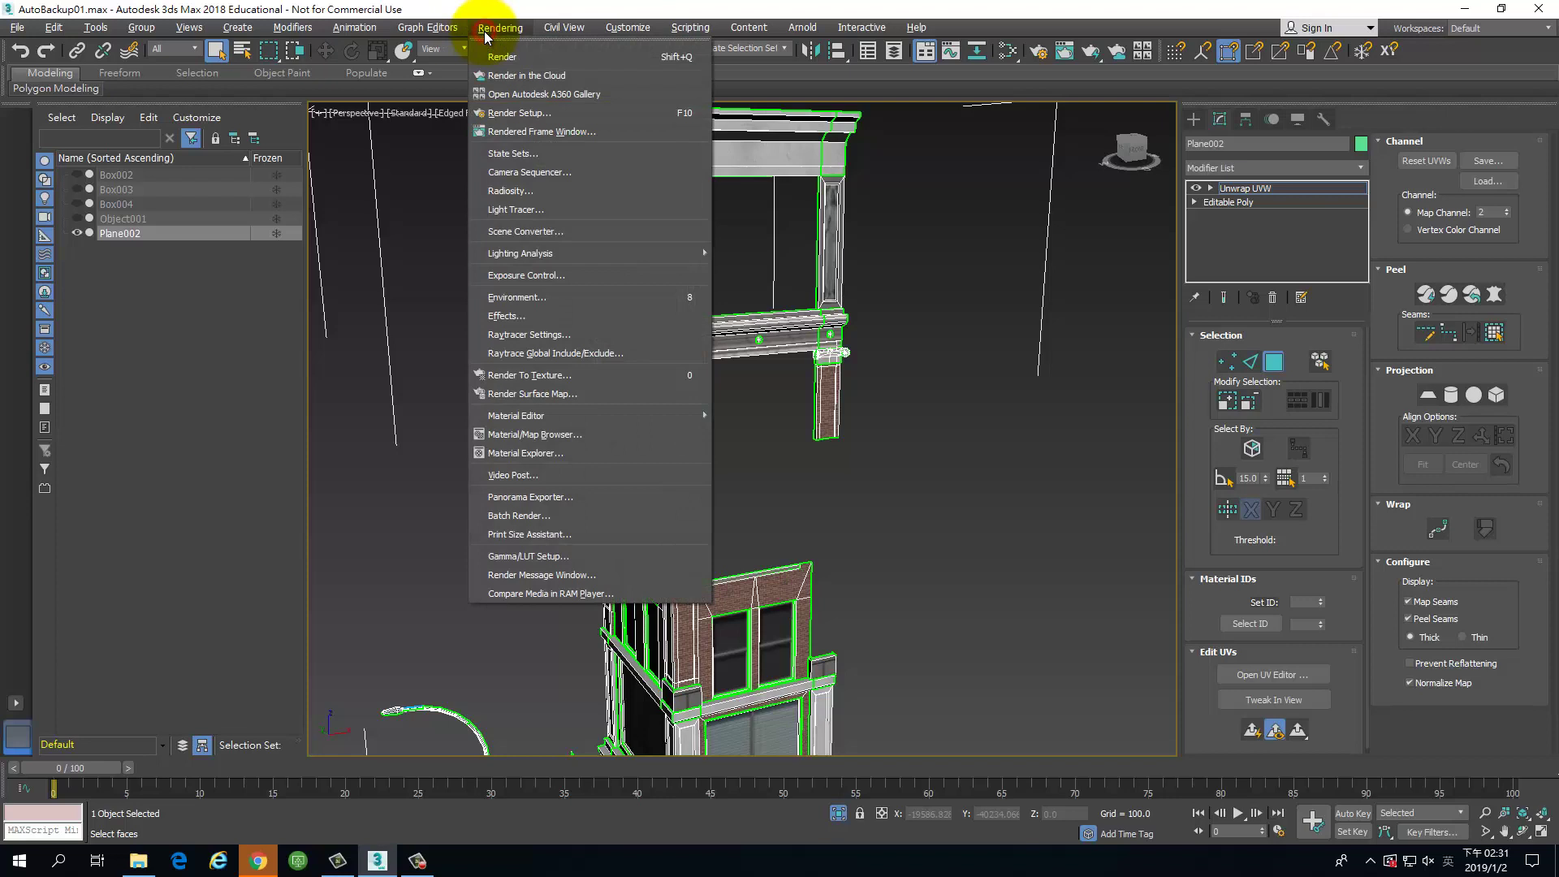
left_click(566, 374)
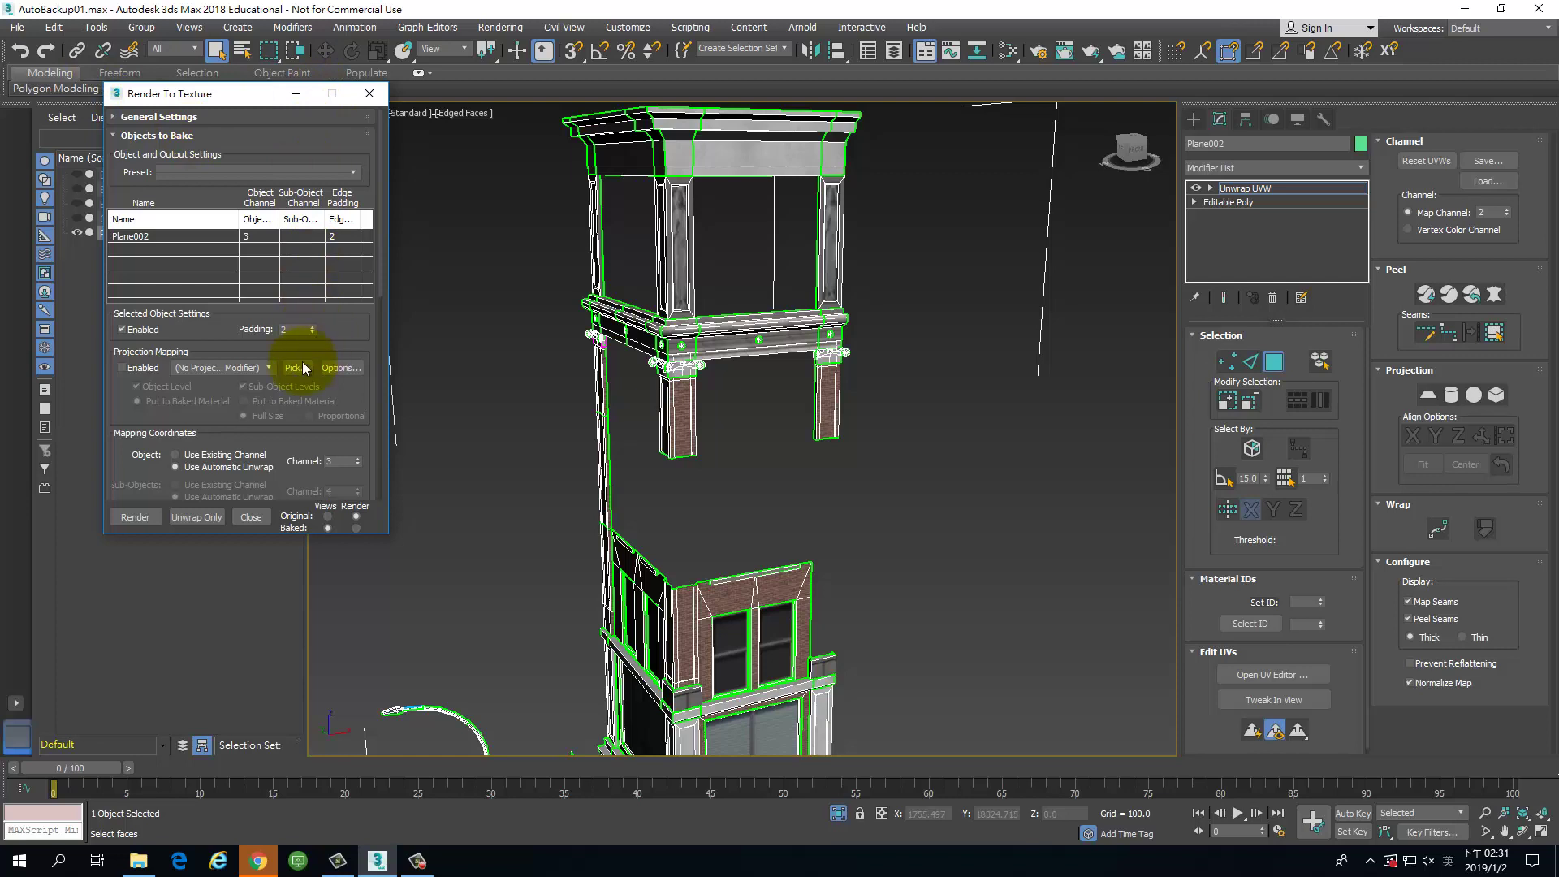
left_click_drag(351, 338, 388, 208)
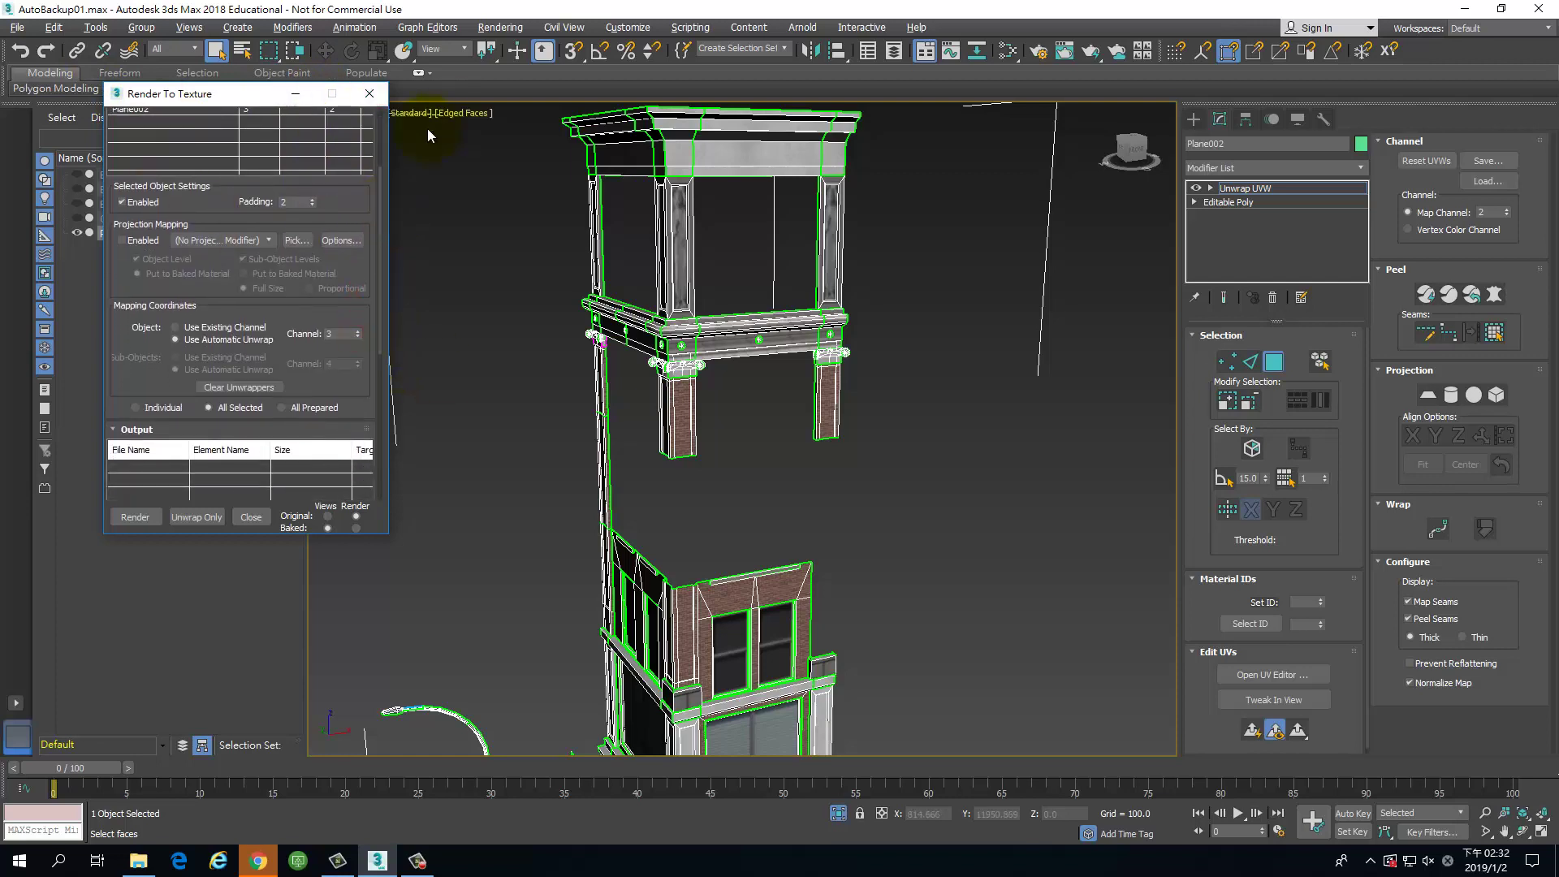
left_click(226, 328)
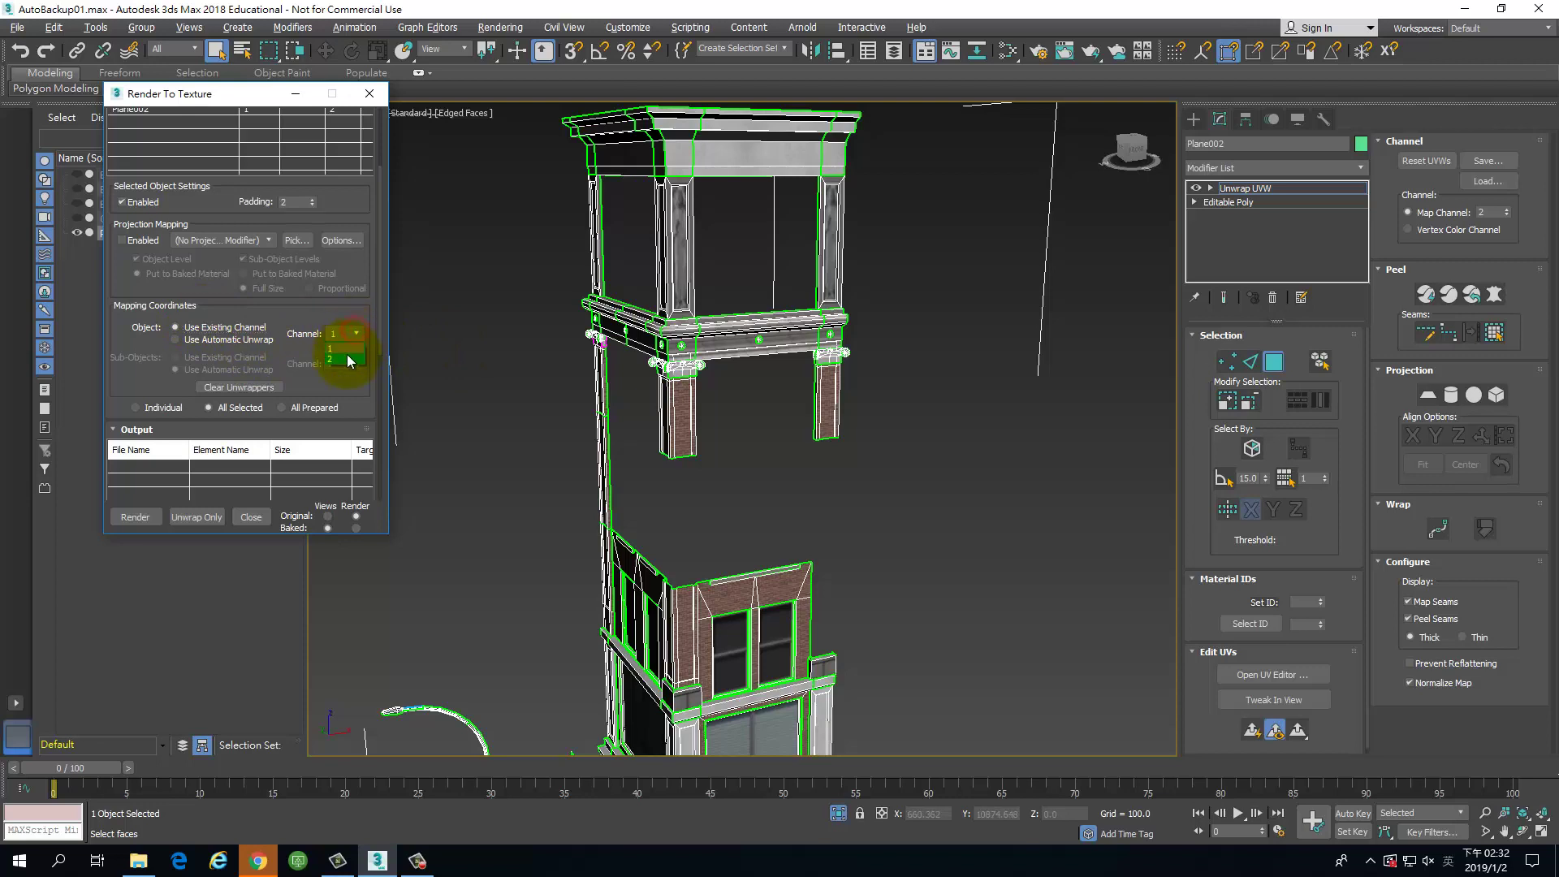
left_click(346, 353)
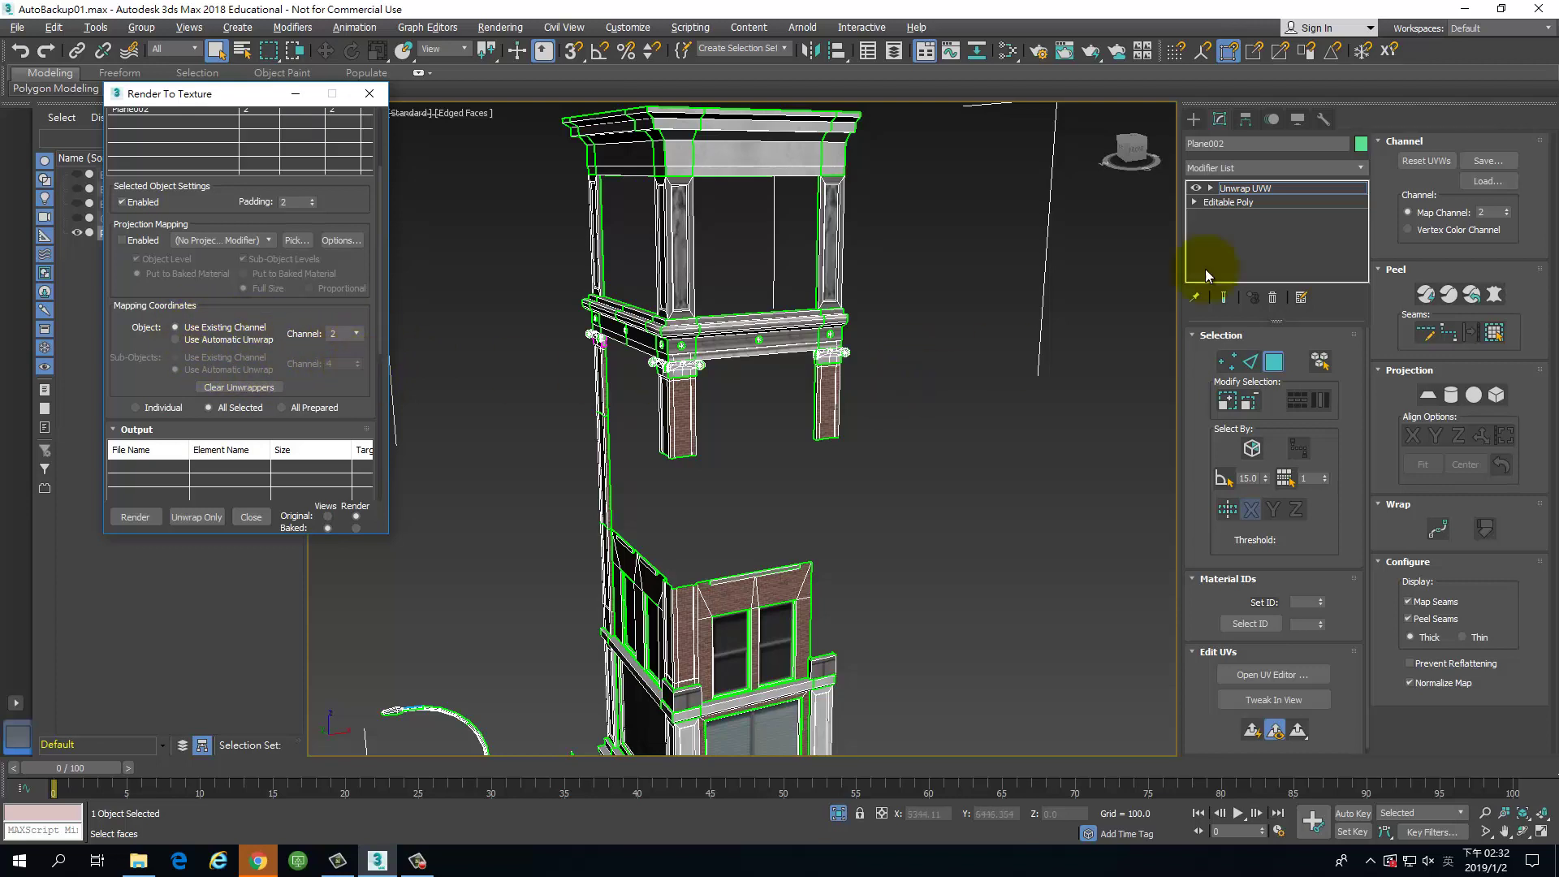
Step: Add a DiffuseMap element to the Render To Texture output
scroll(338, 390, "down", 5)
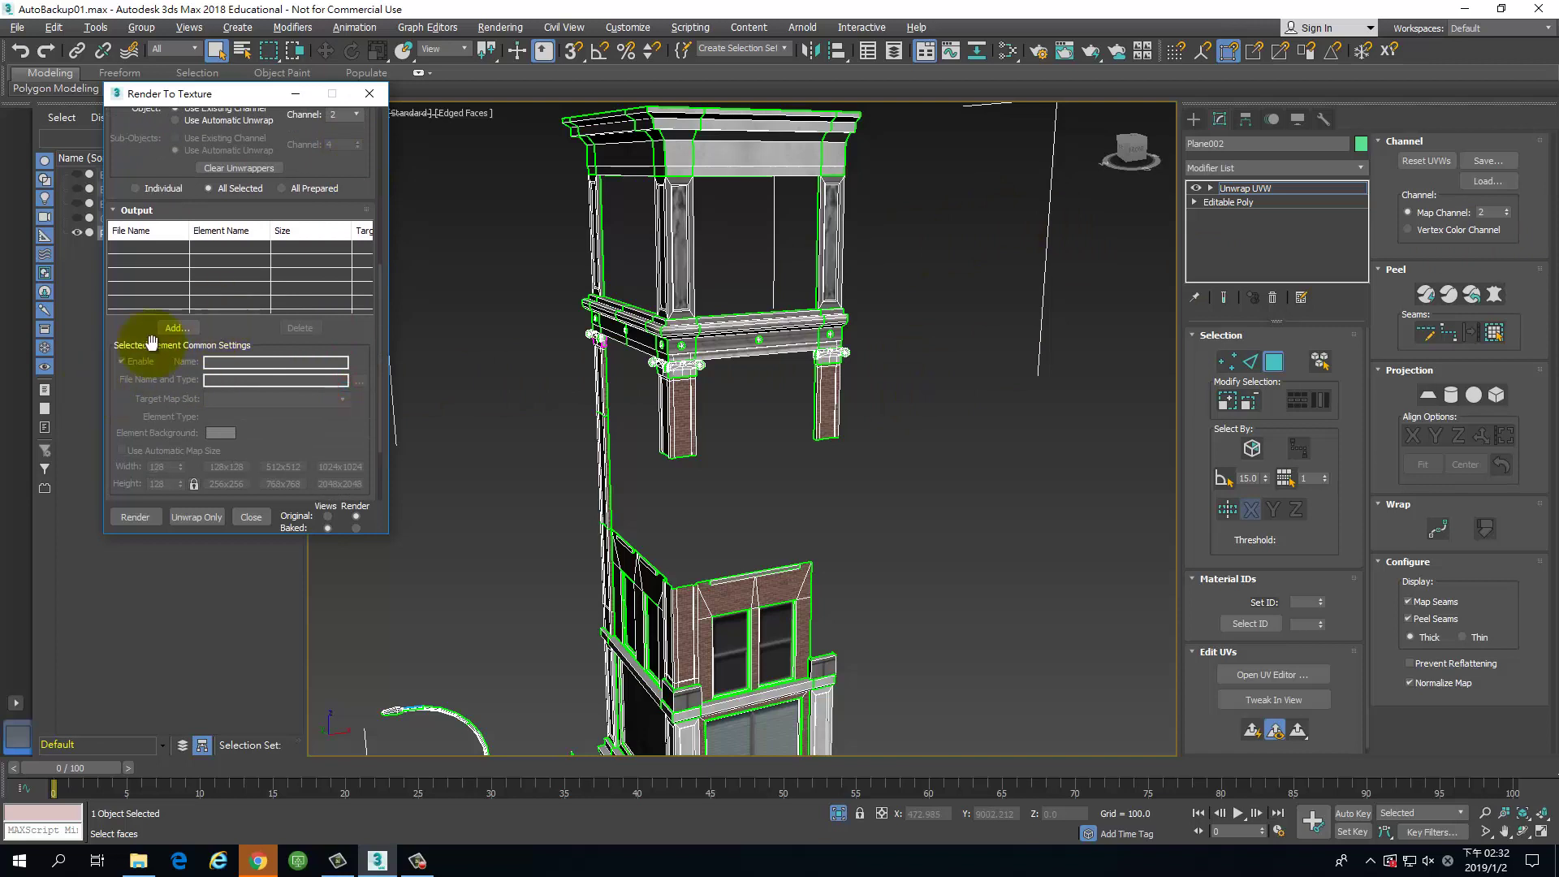
left_click(177, 327)
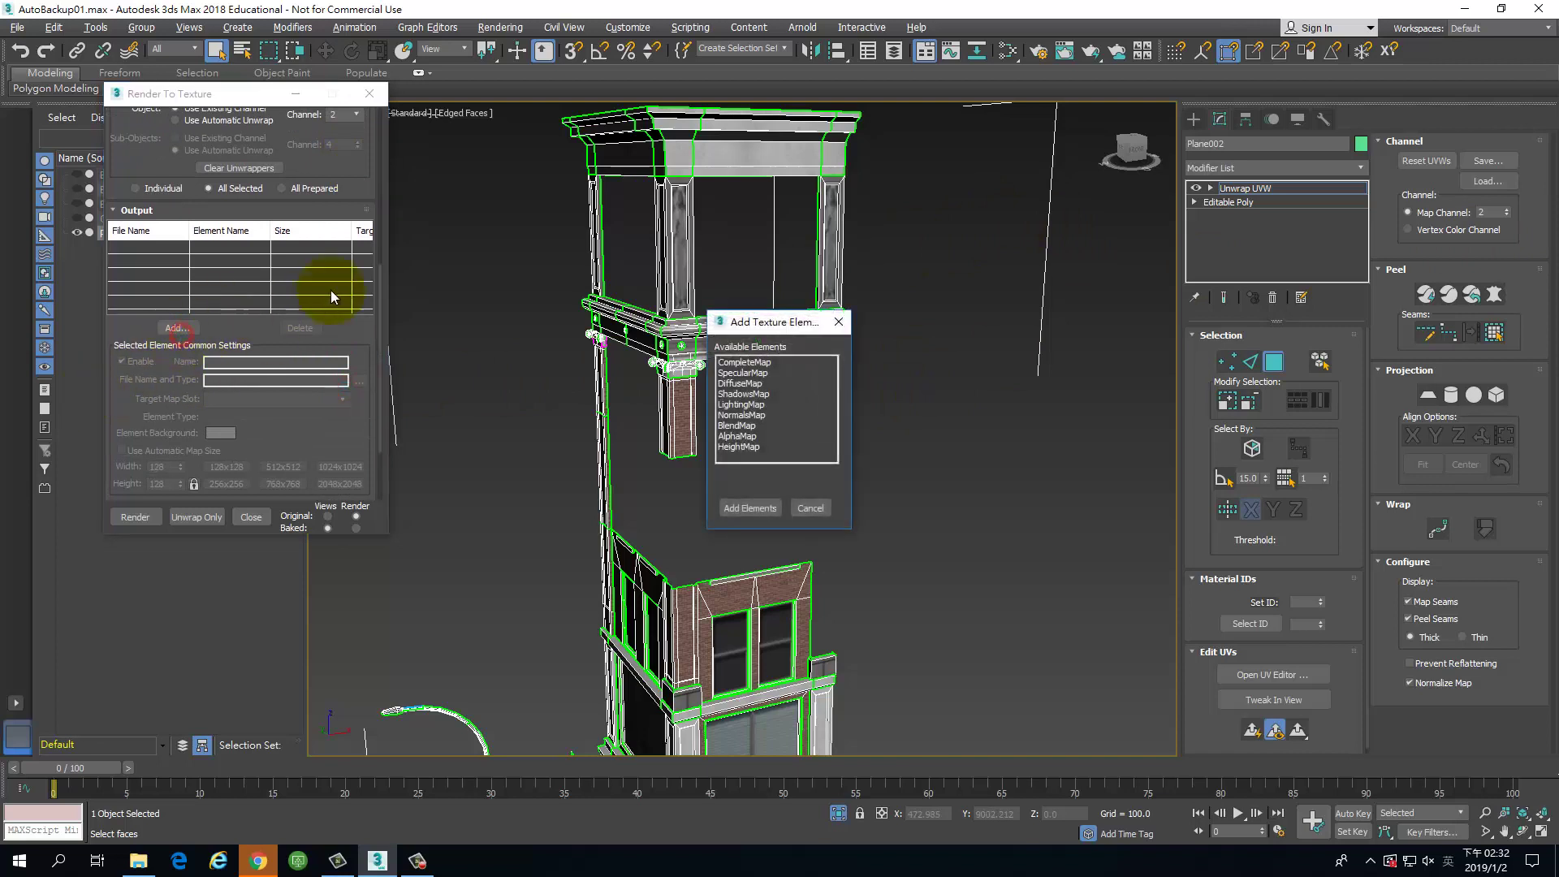
left_click(763, 383)
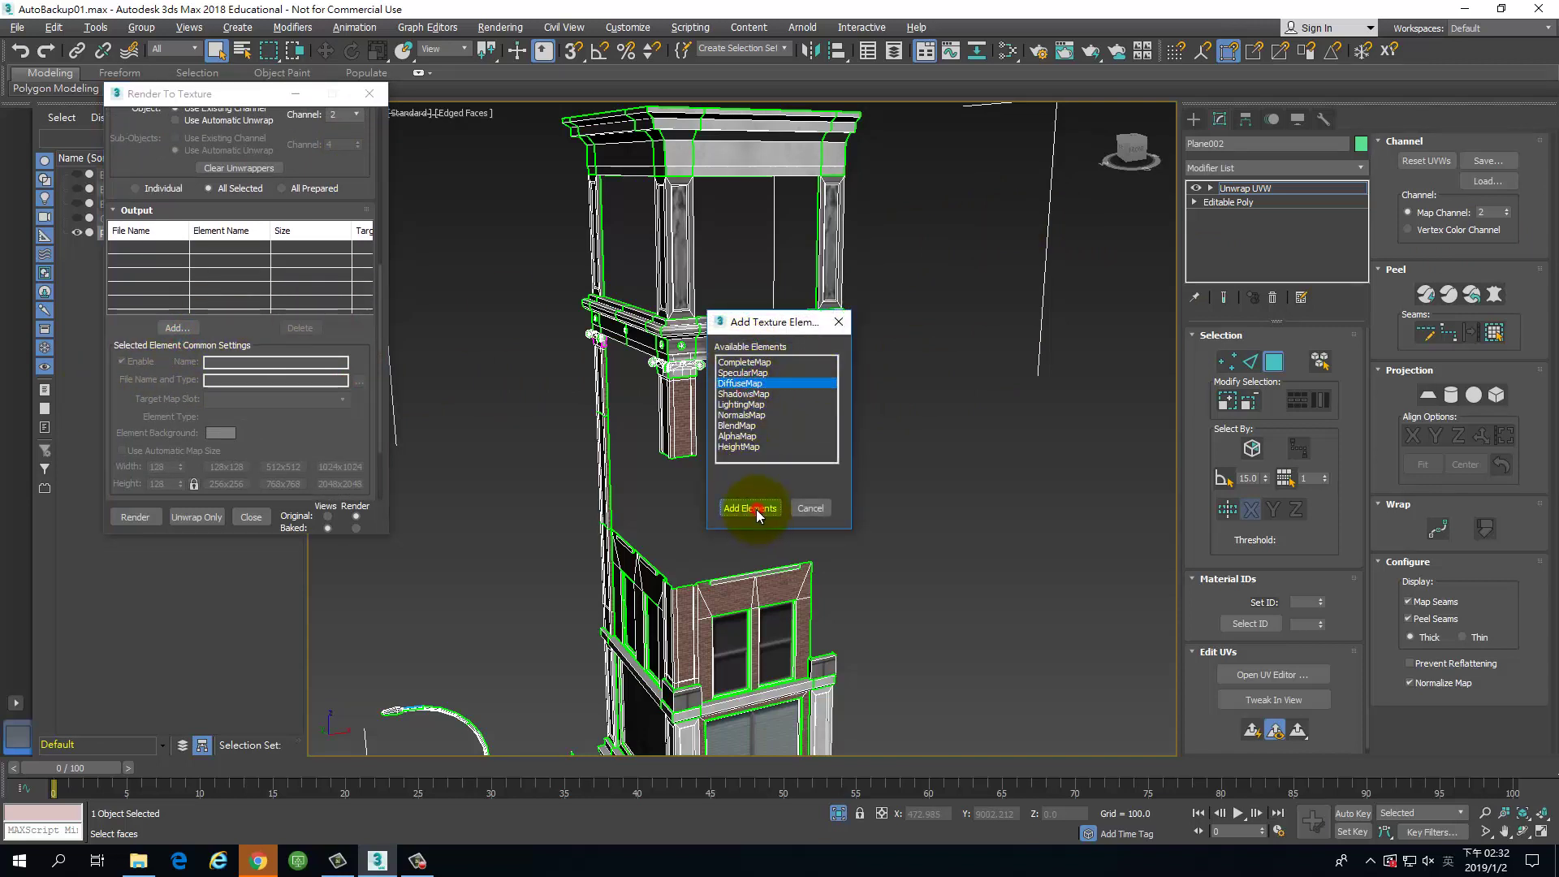
left_click(757, 509)
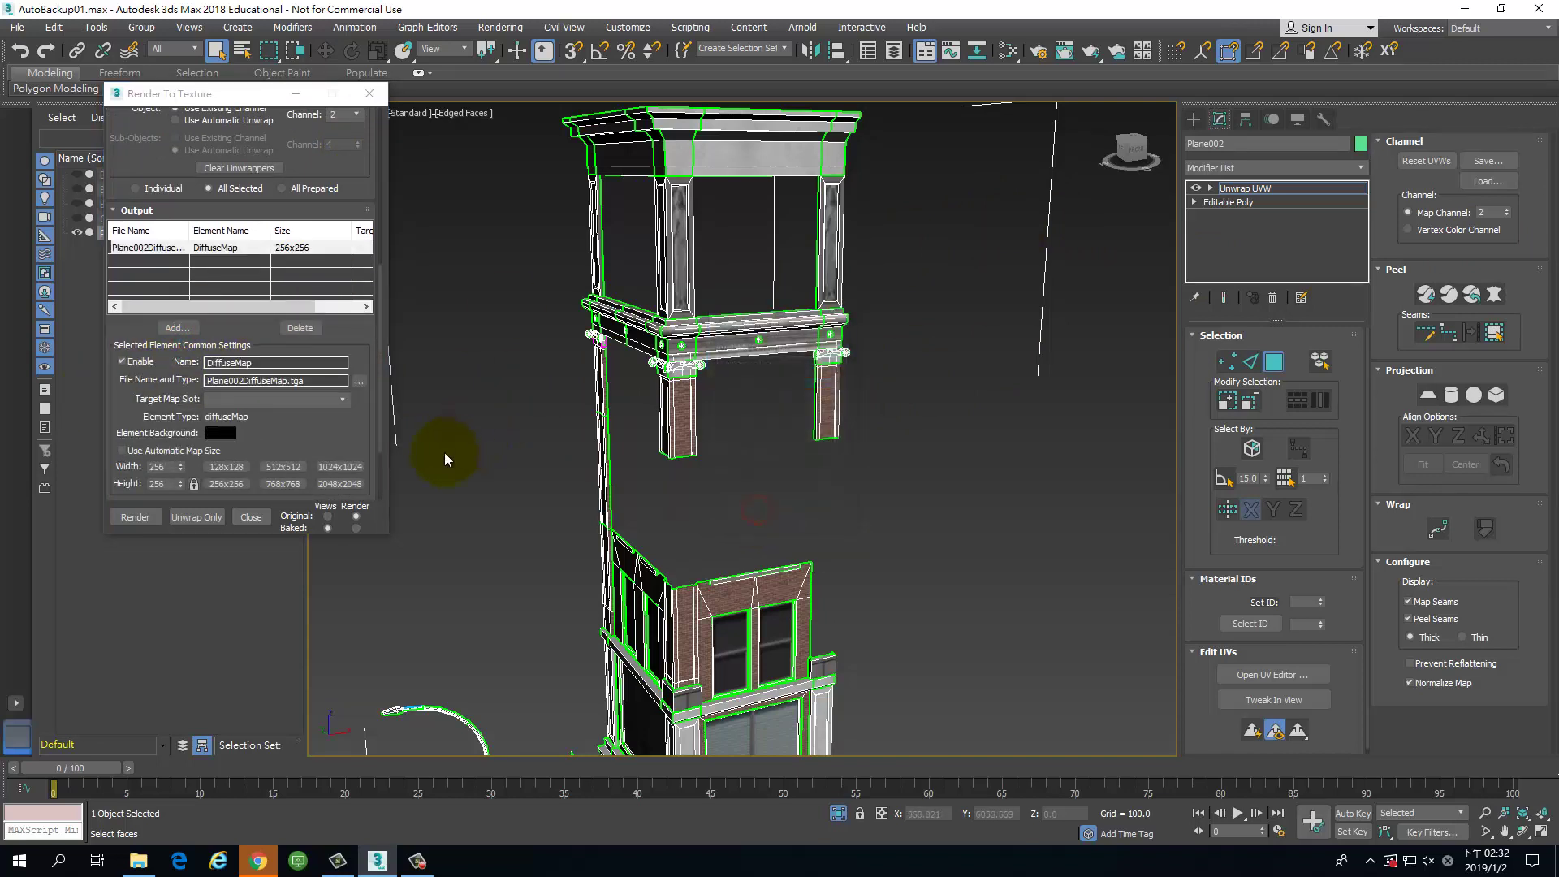
Step: Set the diffuse map's save location to the Building folder under [128G] and [1071] on the My Passport (F:) drive
left_click(358, 381)
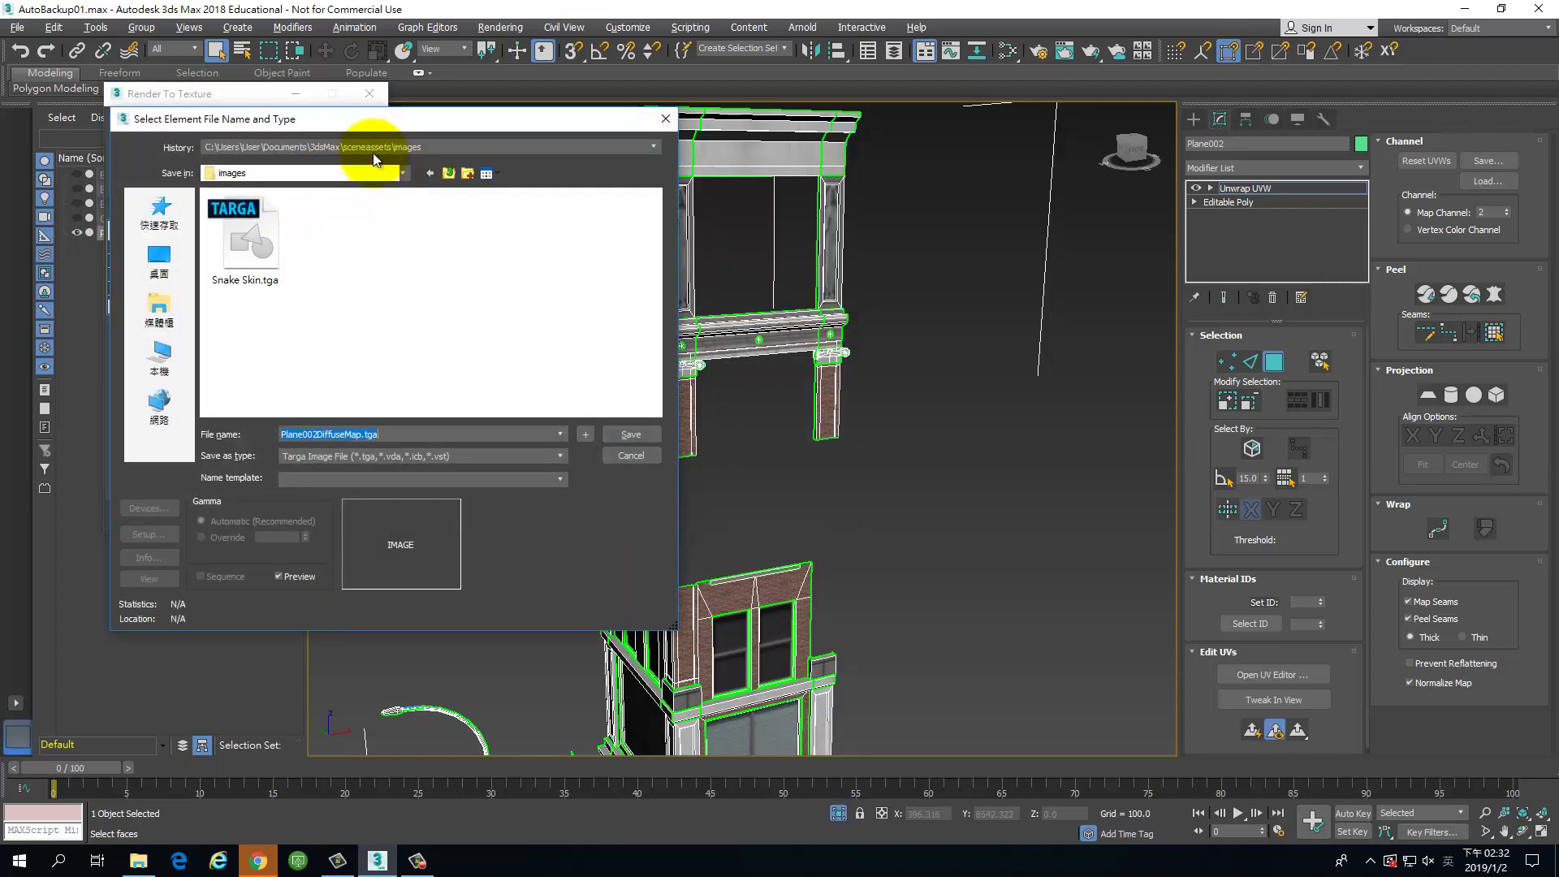
left_click(342, 178)
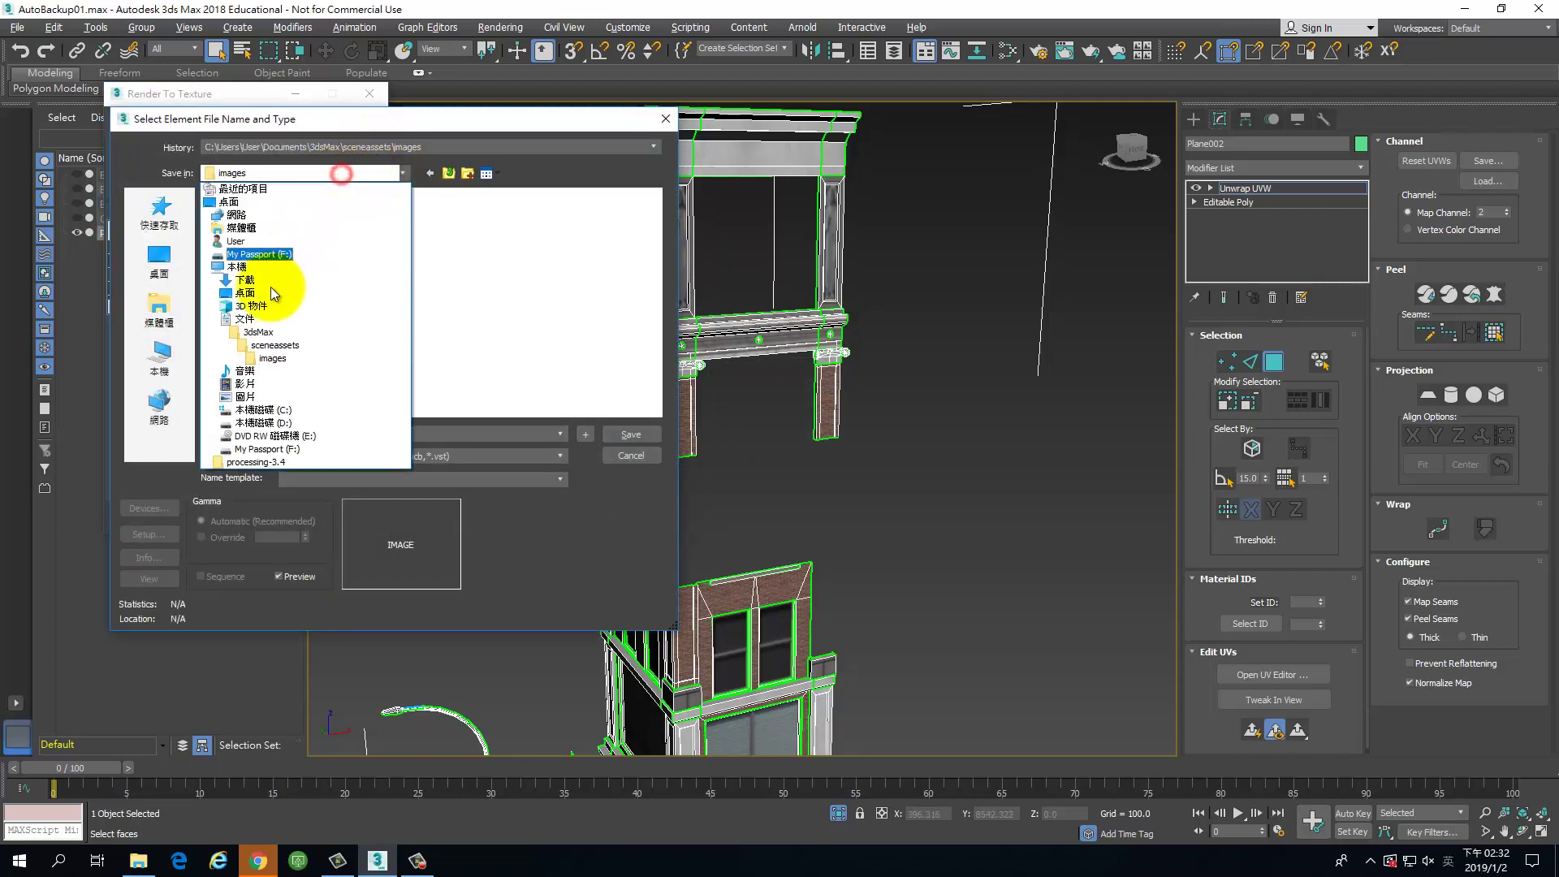
left_click(280, 451)
left_click(324, 172)
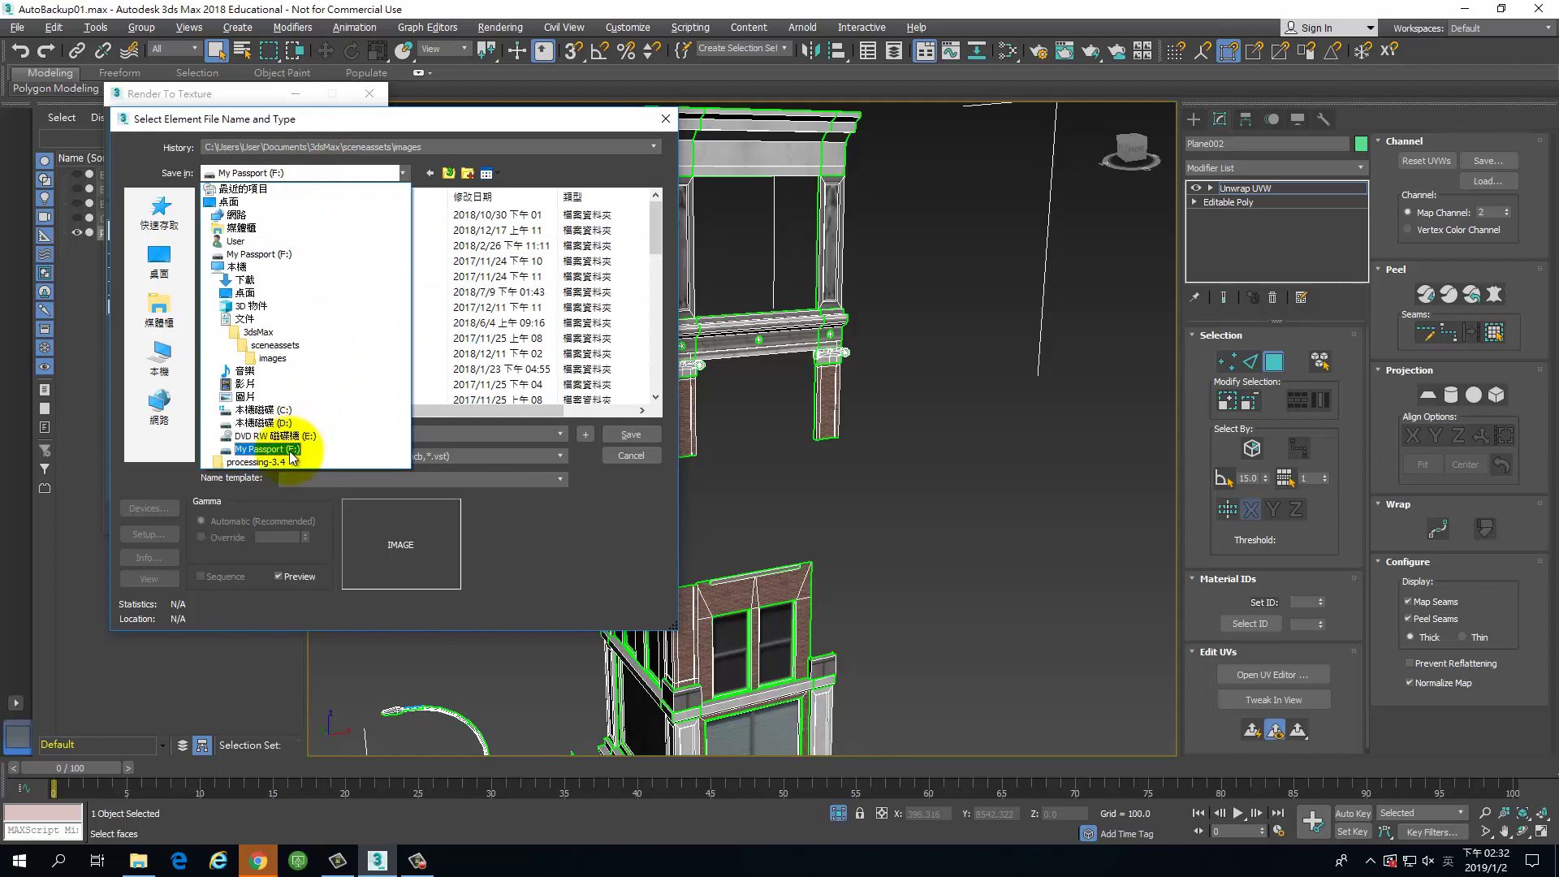
left_click(281, 449)
double_click(236, 216)
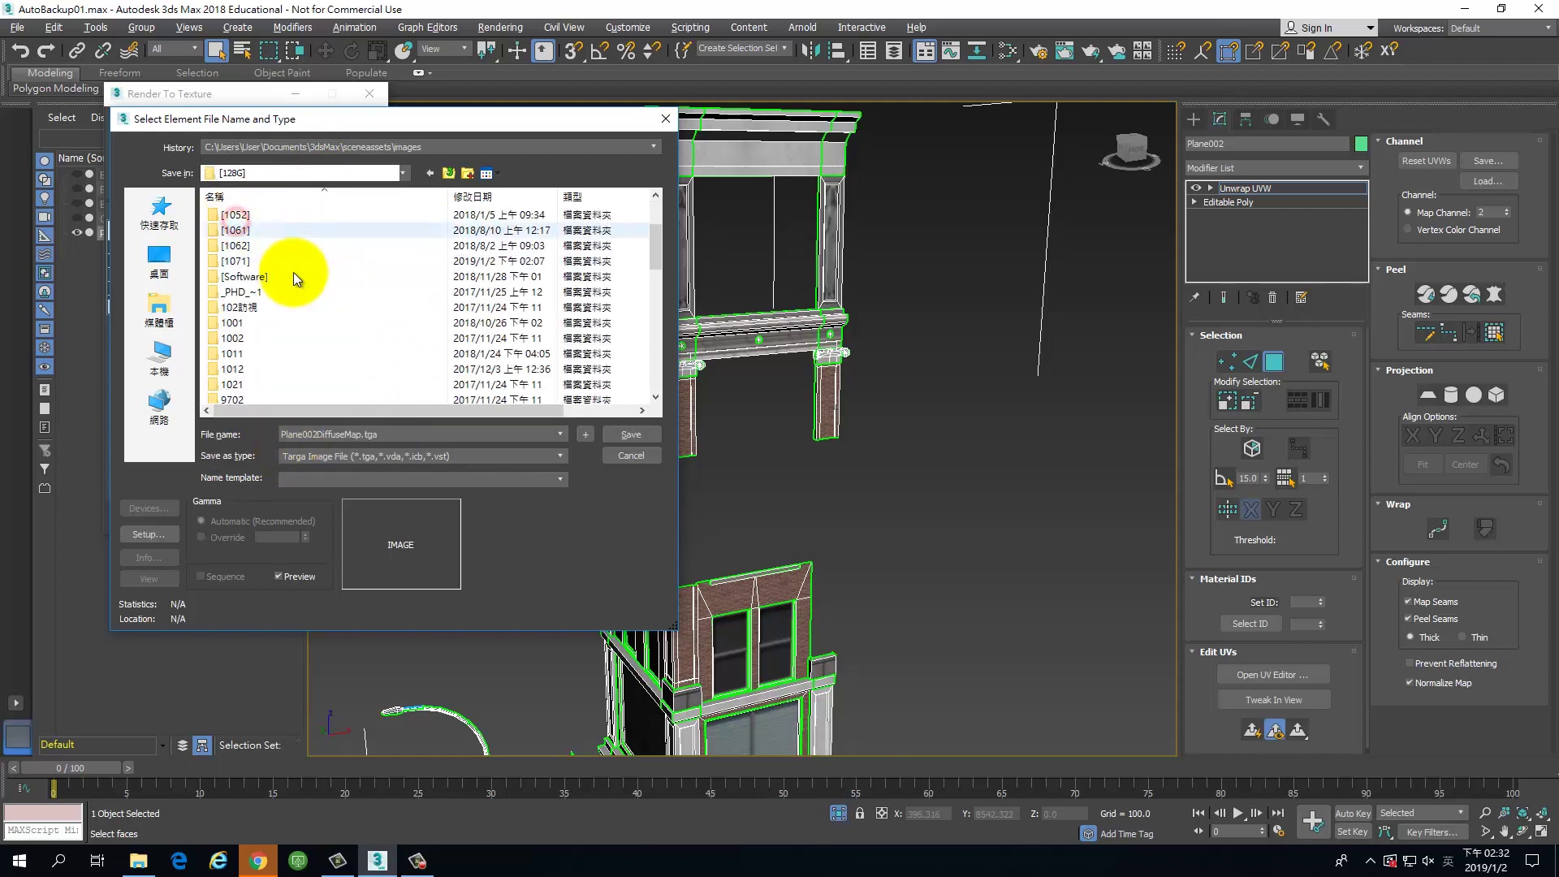
double_click(222, 262)
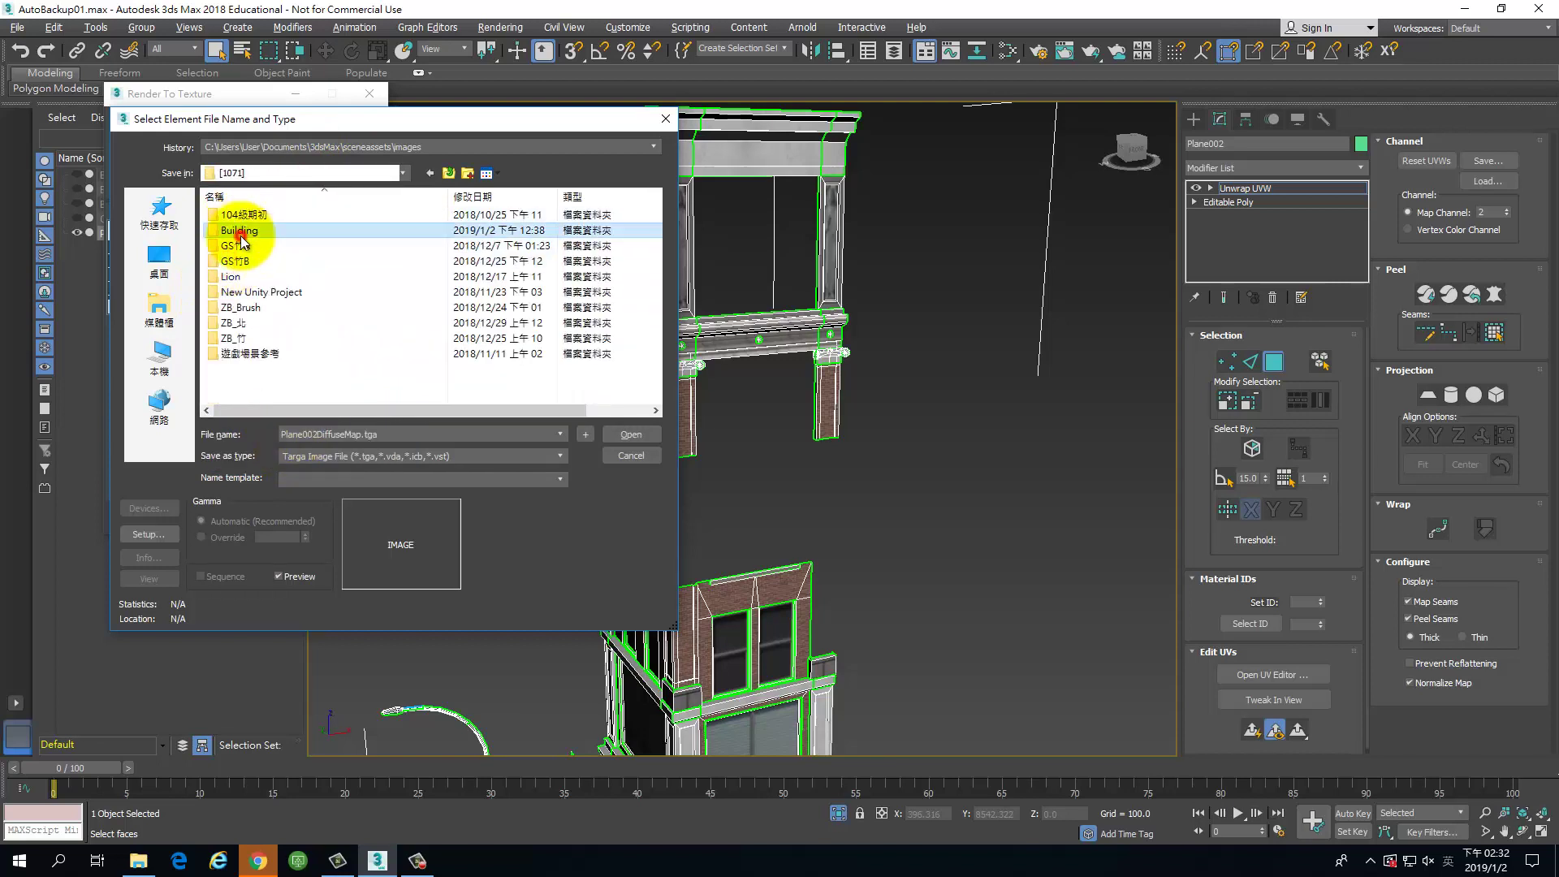
double_click(237, 230)
Step: Name the diffuse map's output file 1960Building_dif.tga
double_click(361, 435)
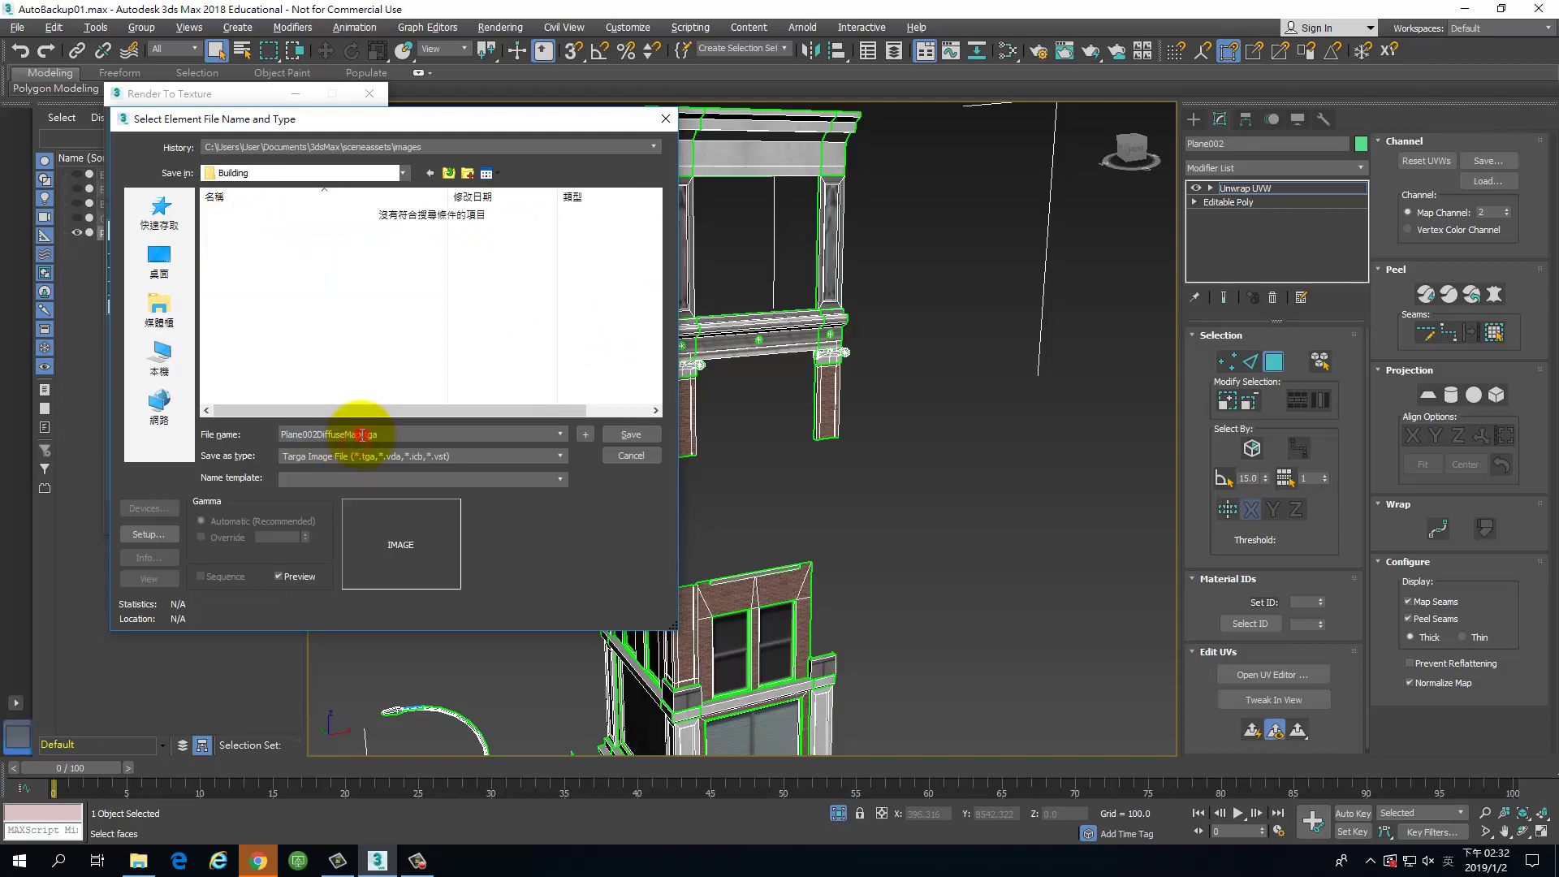
type("1")
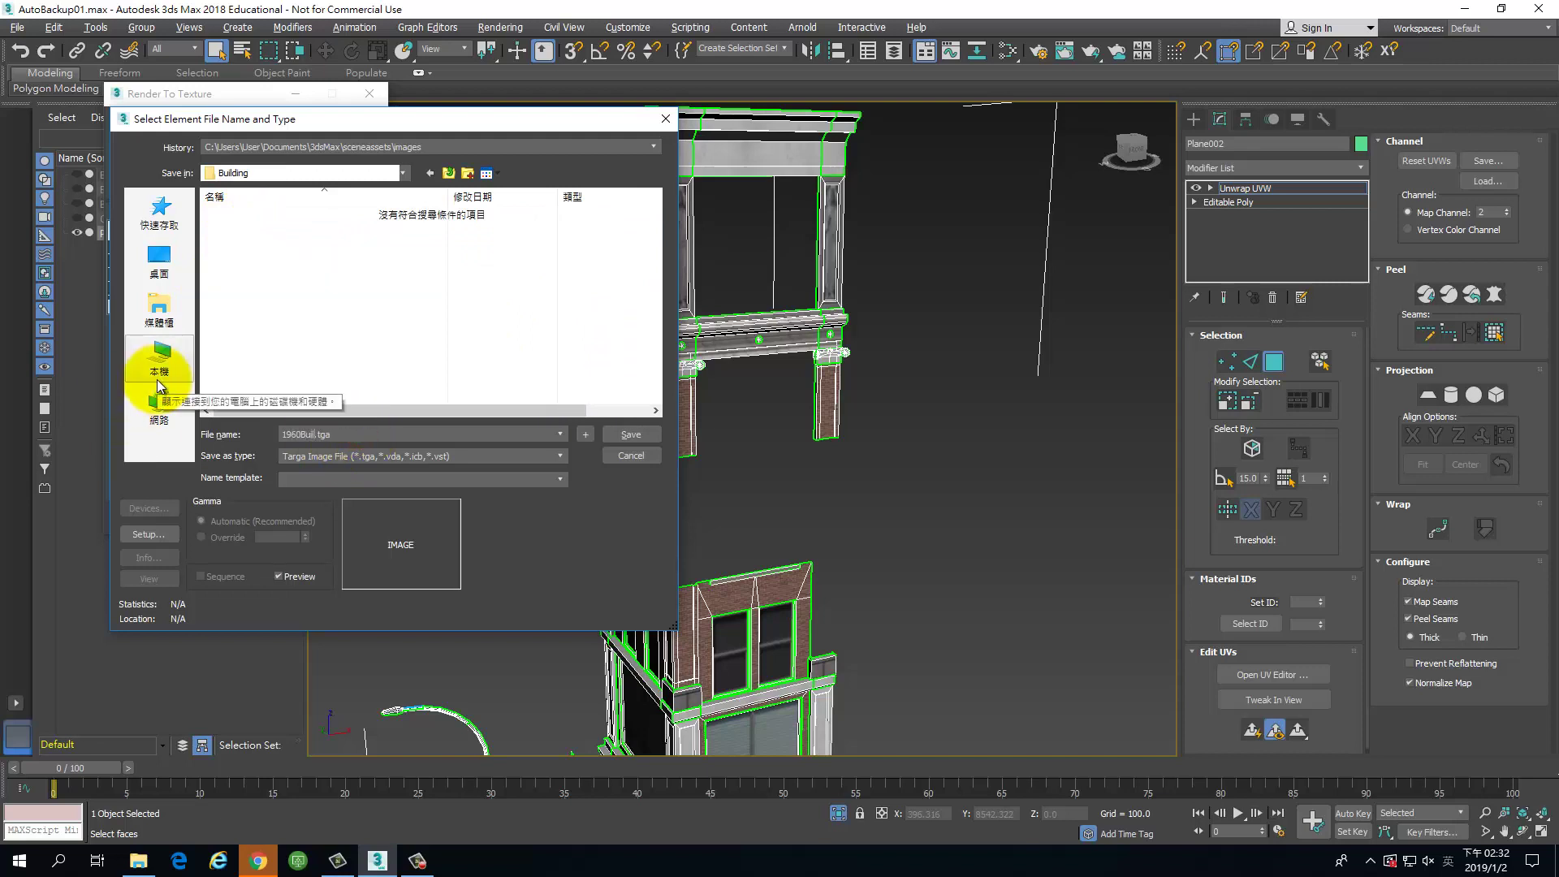
type("960Building_dif")
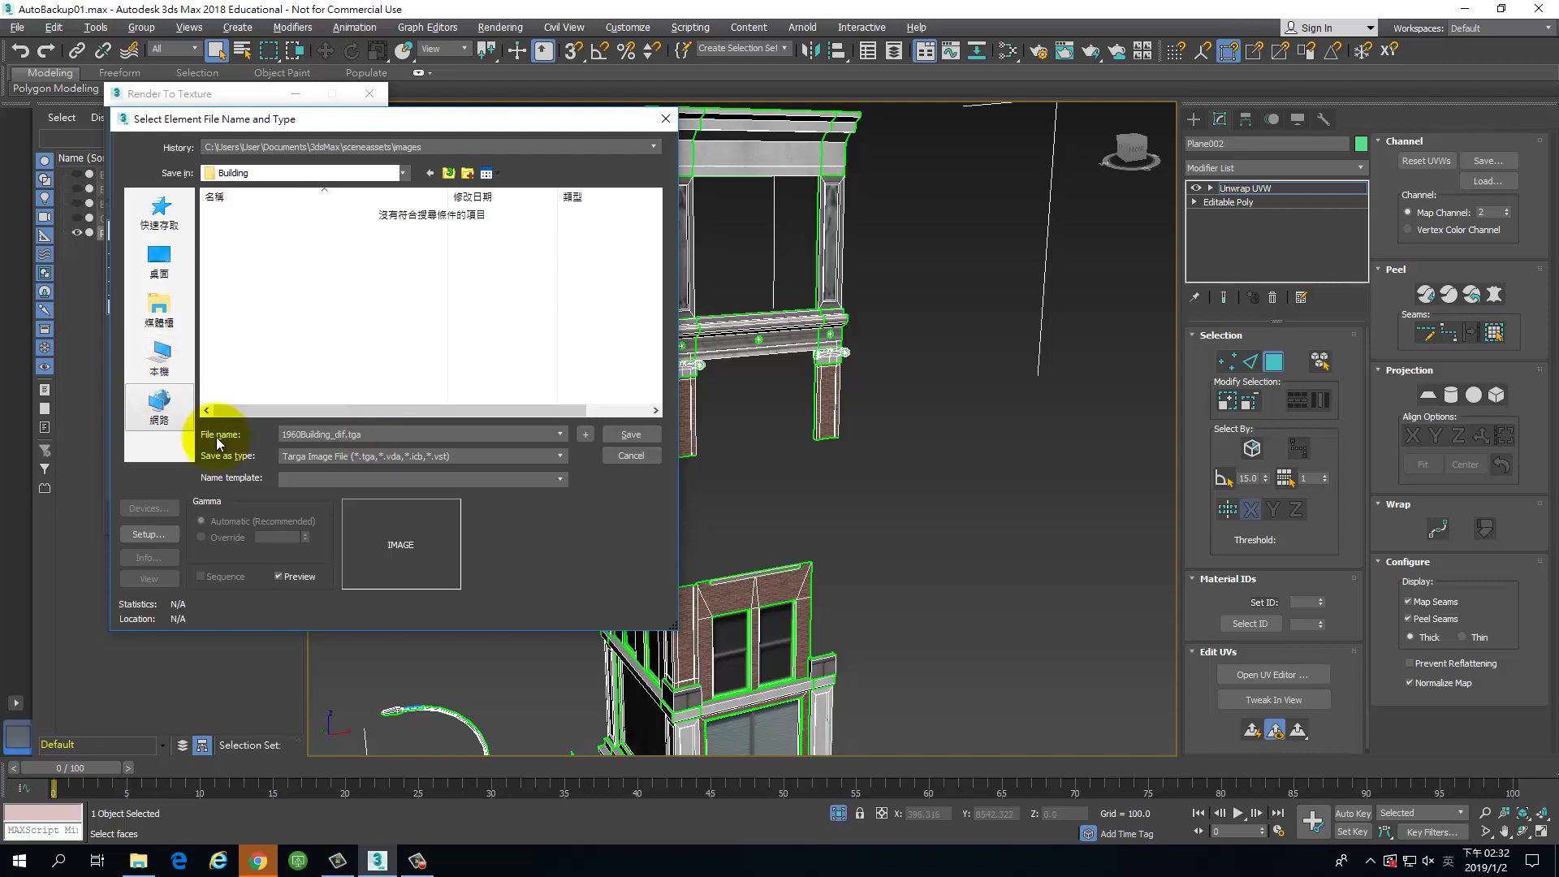
Step: Set the diffuse map's output format to JPEG and save the file setting with image quality 95
left_click(427, 456)
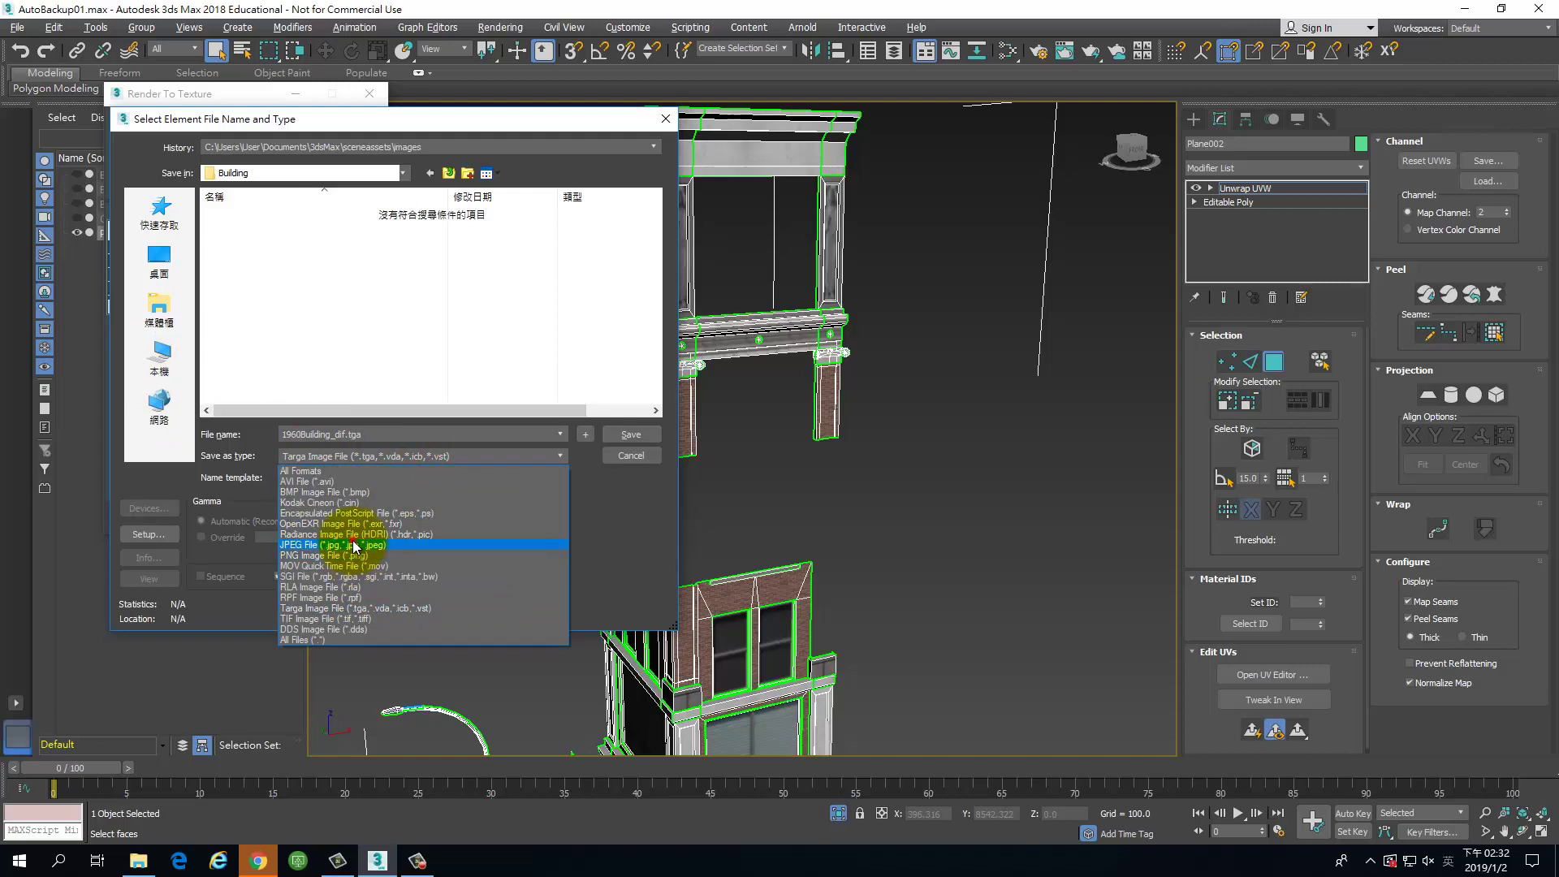
left_click(350, 545)
left_click(628, 436)
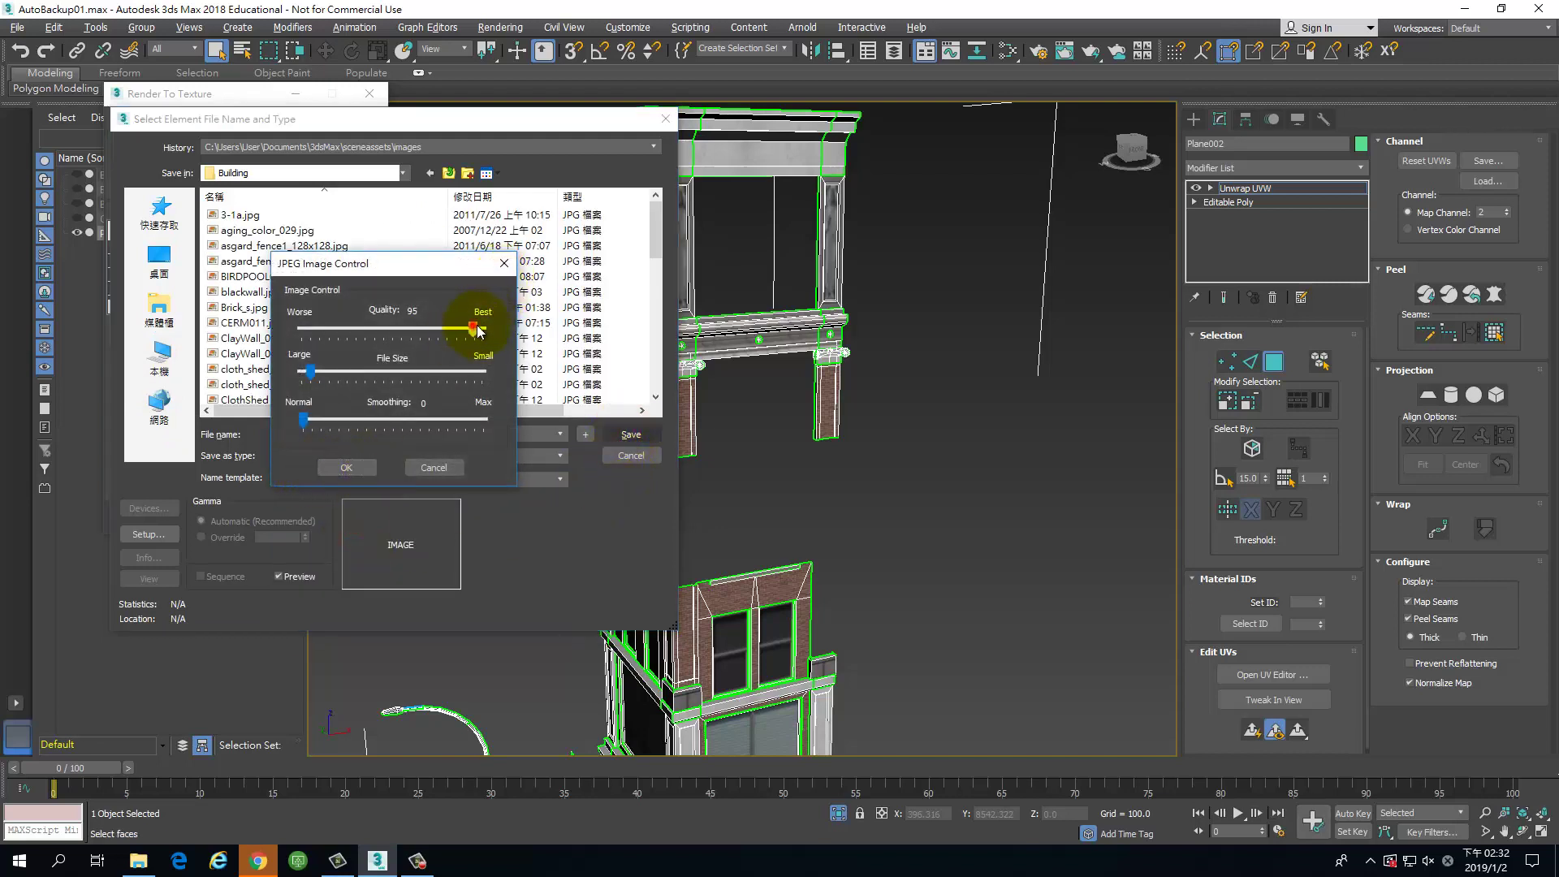
left_click(345, 469)
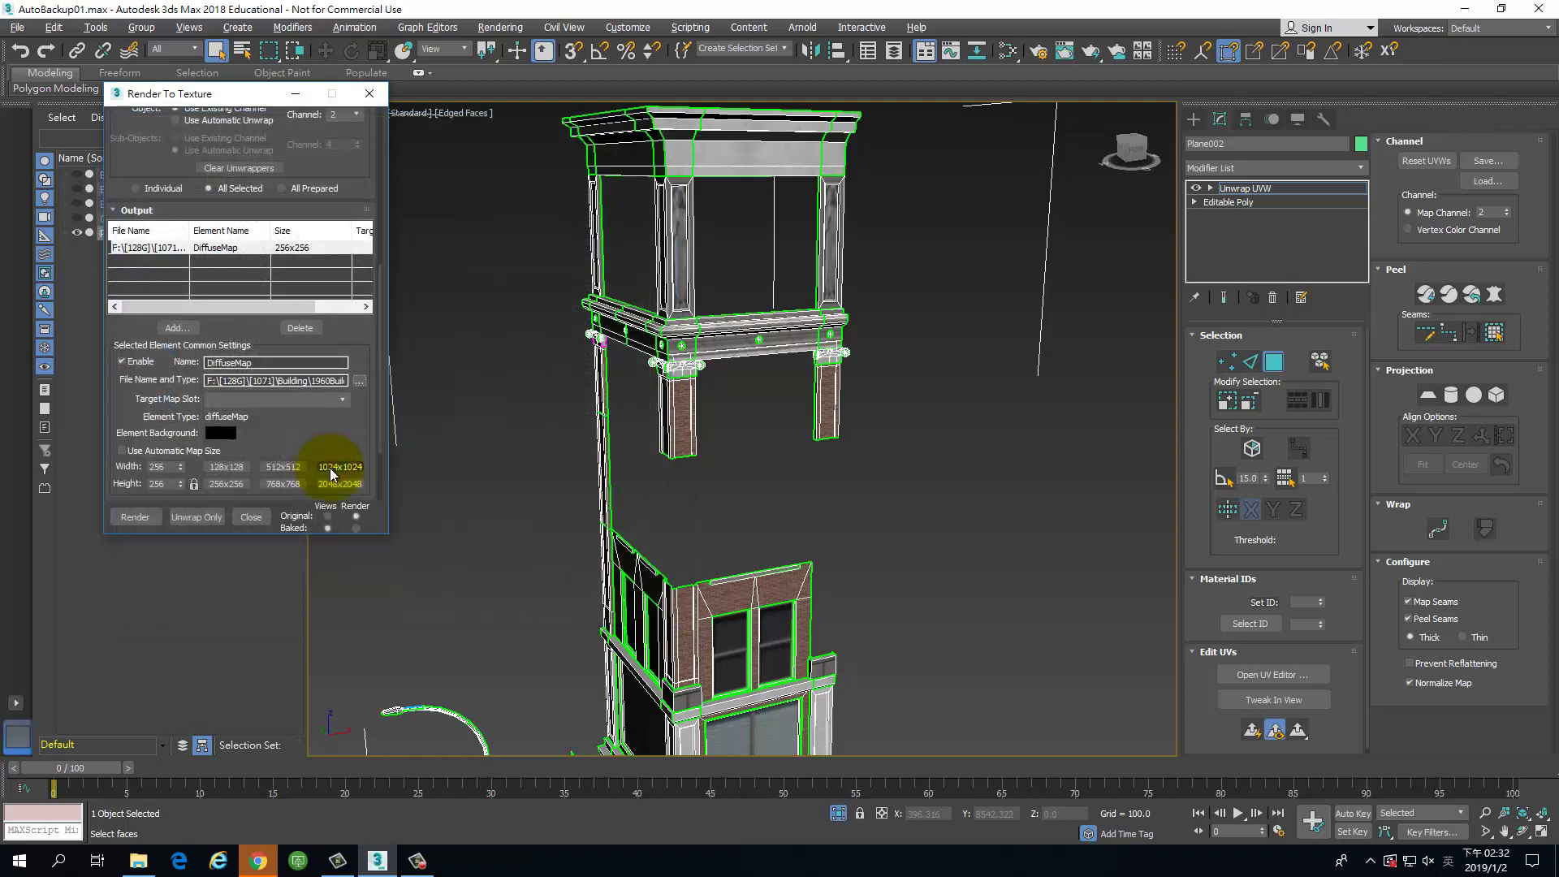
Step: Set the diffuse map's width and height to 4096 x 4096
left_click(333, 401)
left_click(340, 398)
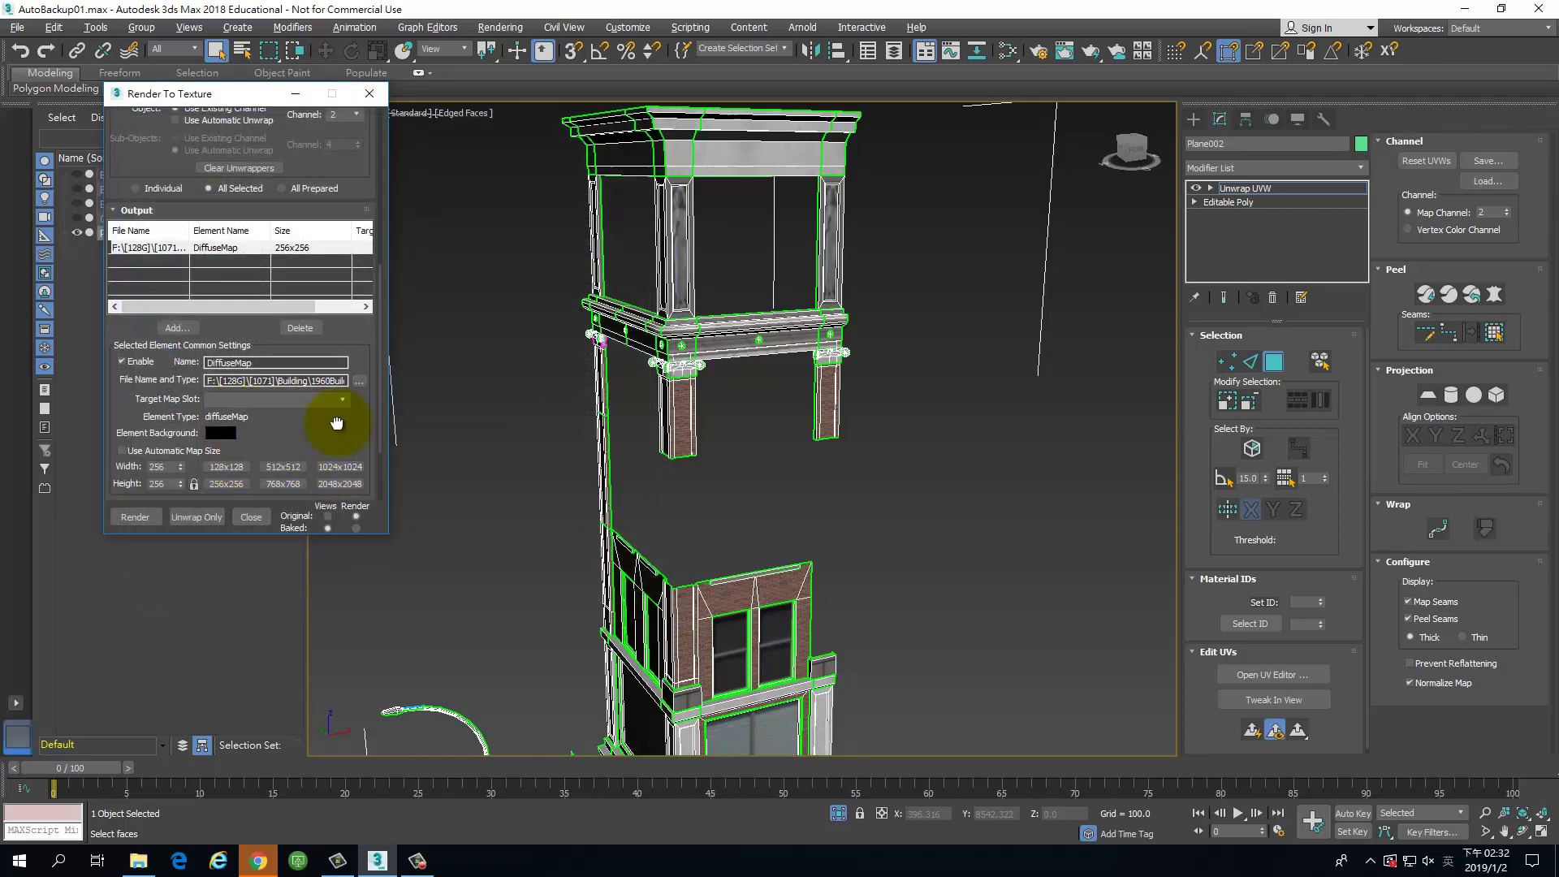
scroll(337, 423, "down", 3)
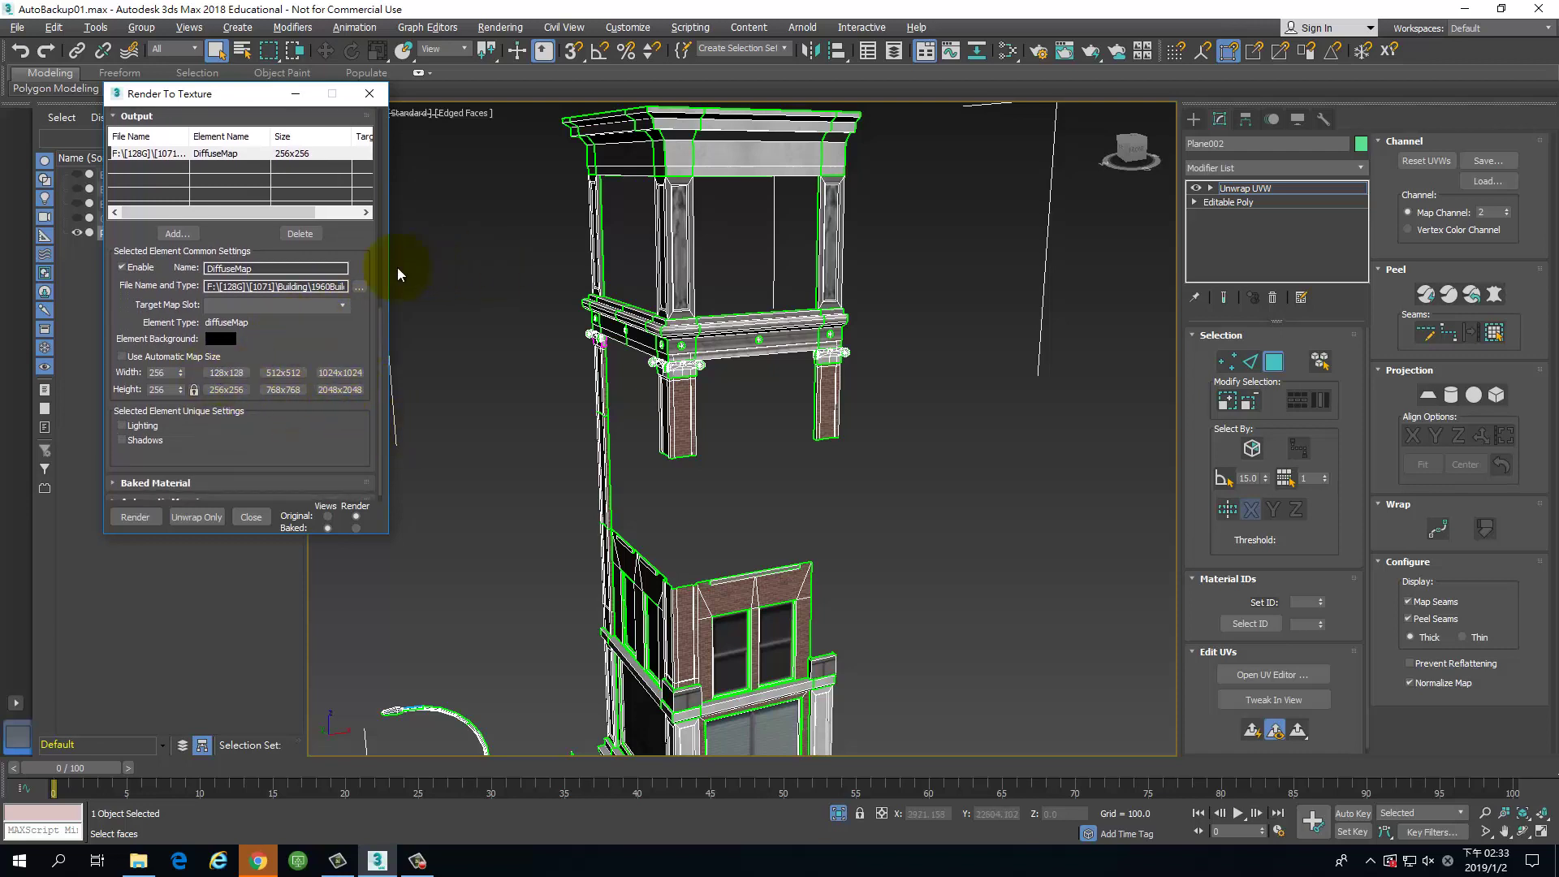
double_click(163, 373)
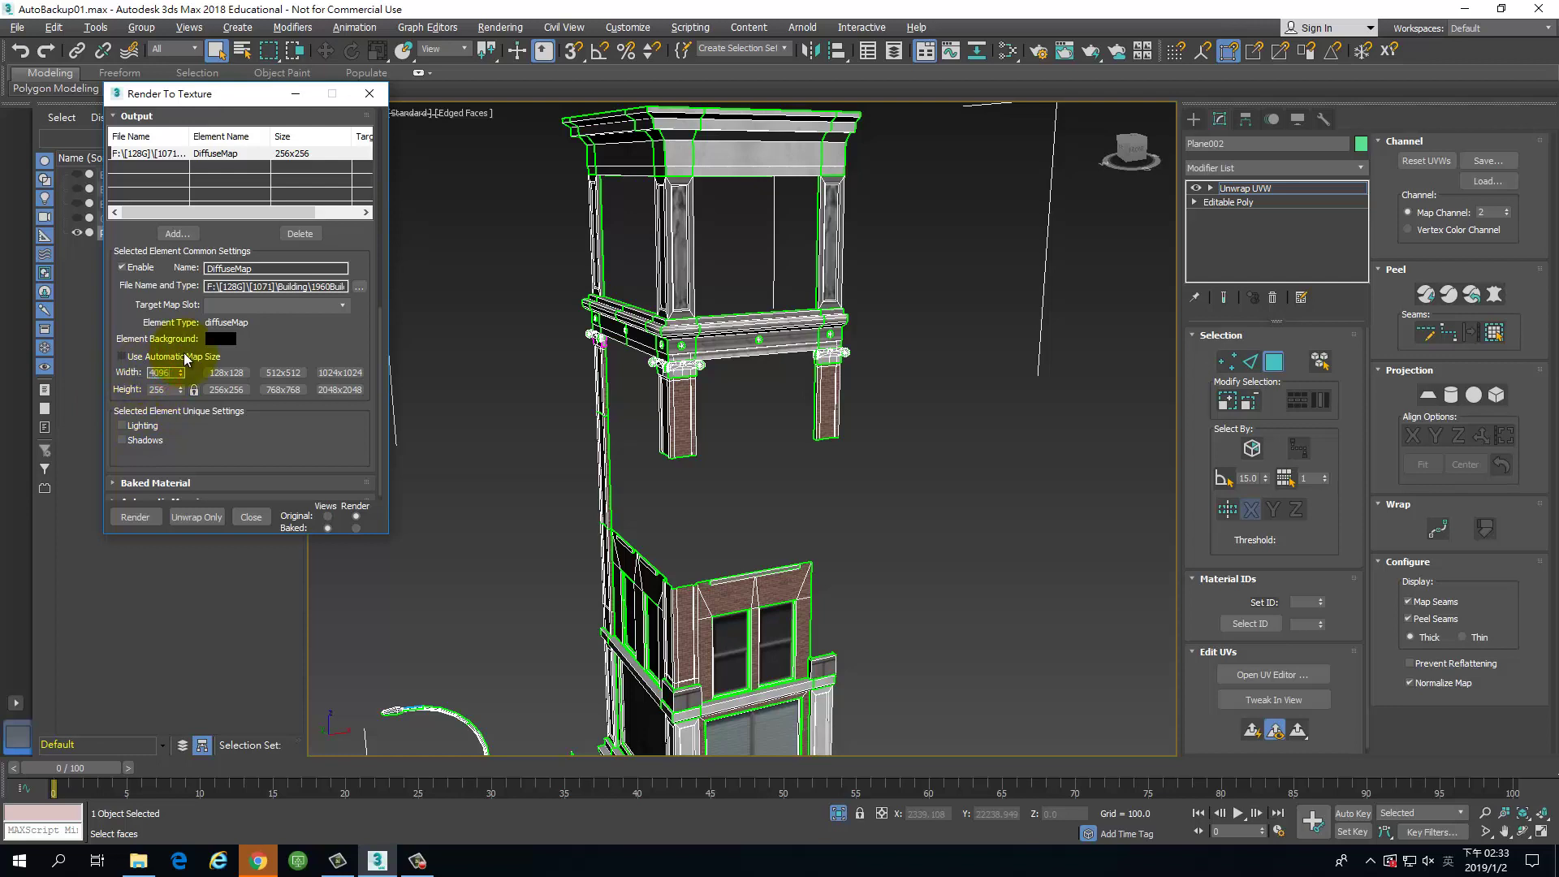
type("4096")
left_click(172, 389)
double_click(174, 389)
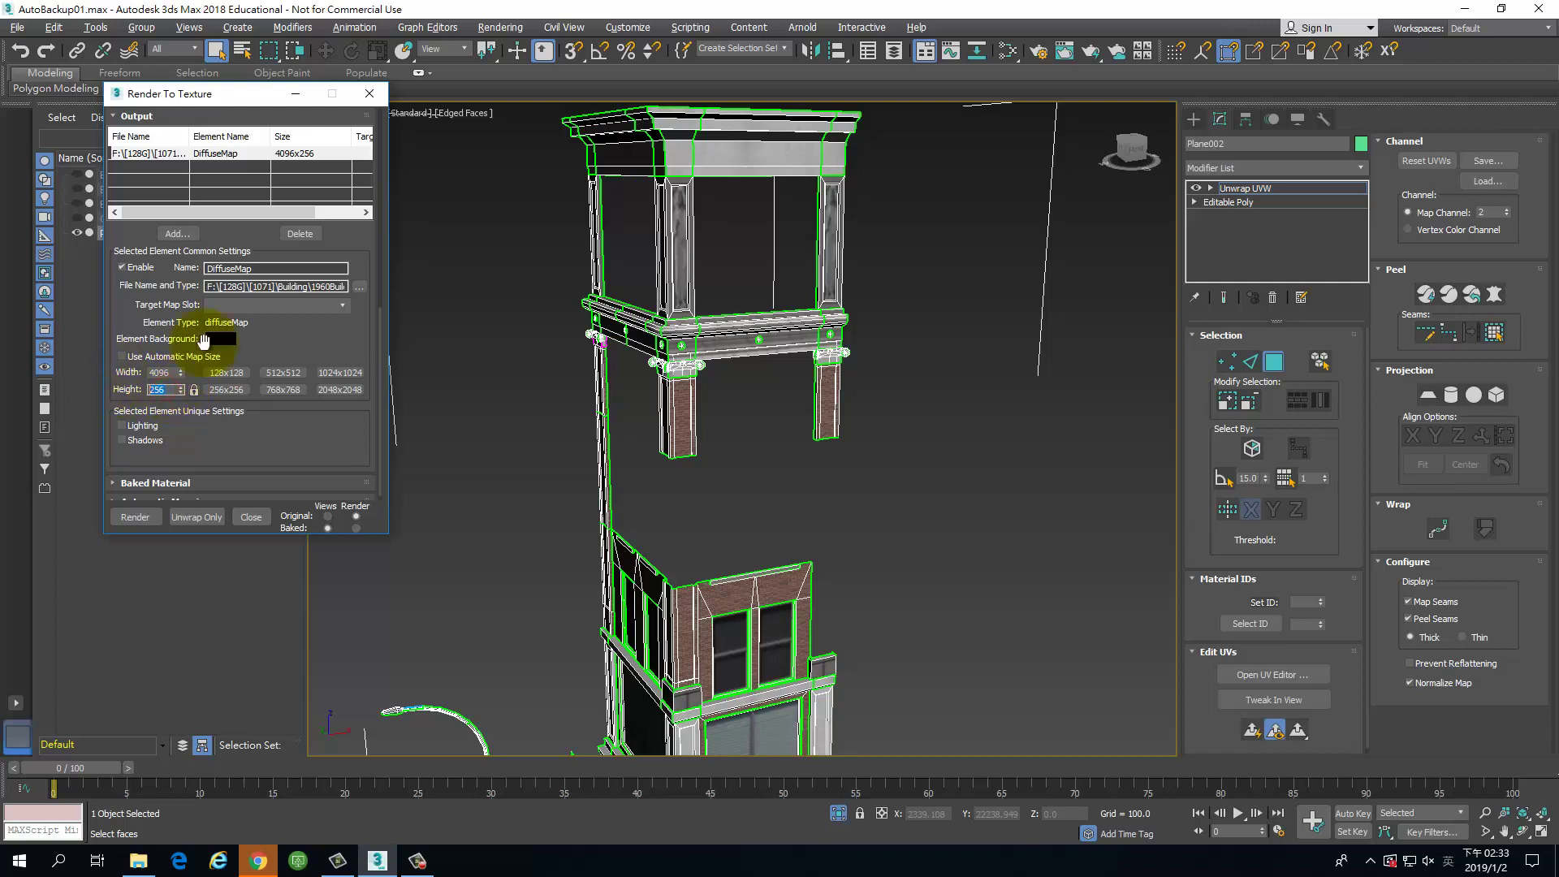
type("4096")
Step: Render the diffuse map to texture without a target map slot, and close the rendered image window
left_click_drag(316, 458, 329, 355)
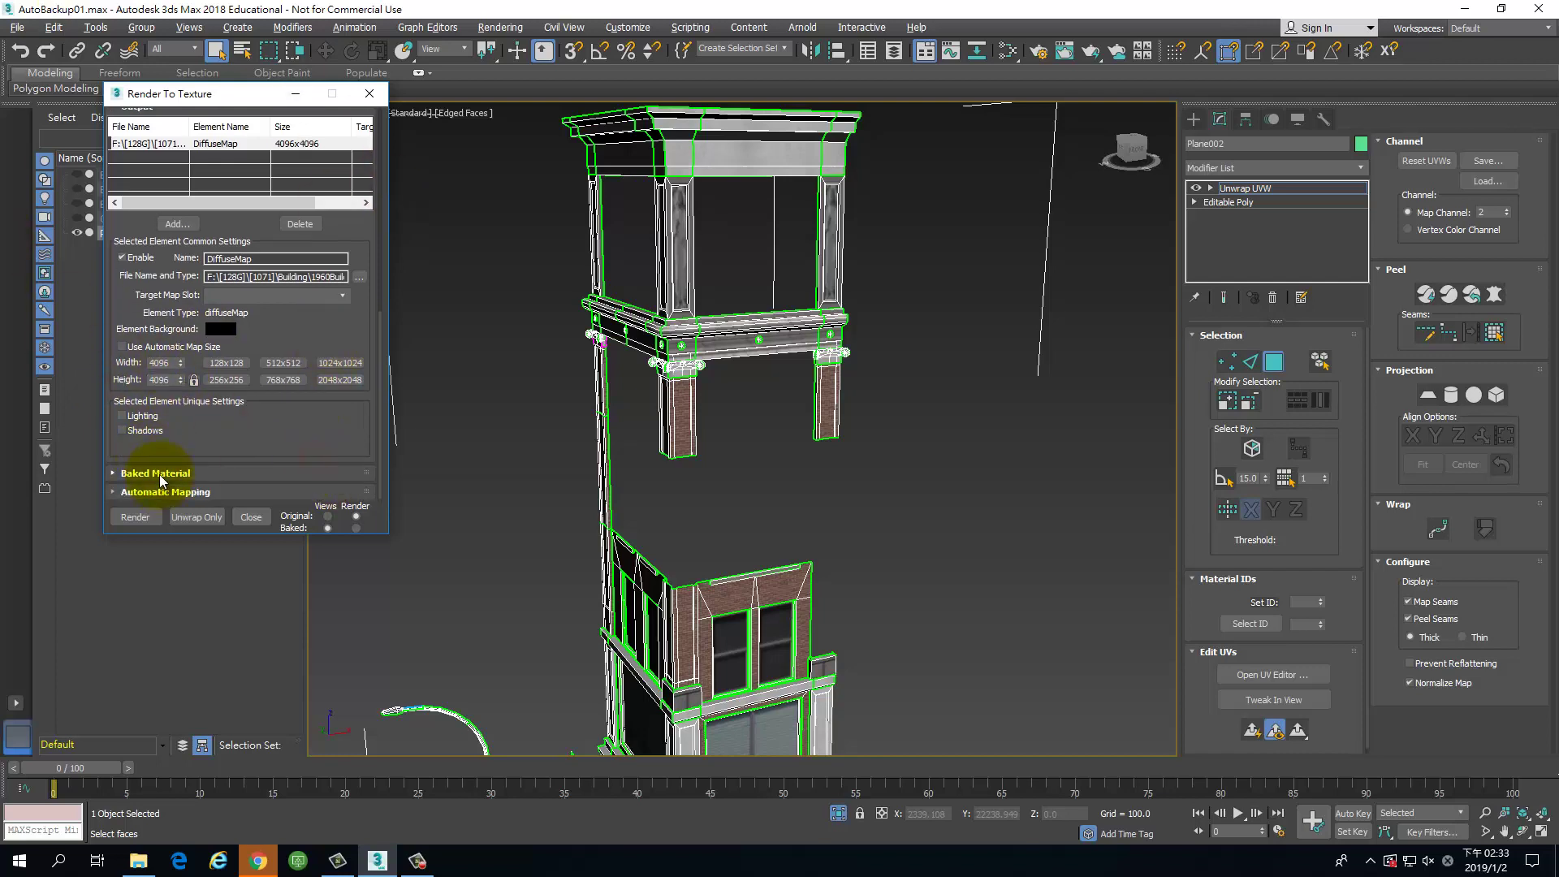
left_click(150, 474)
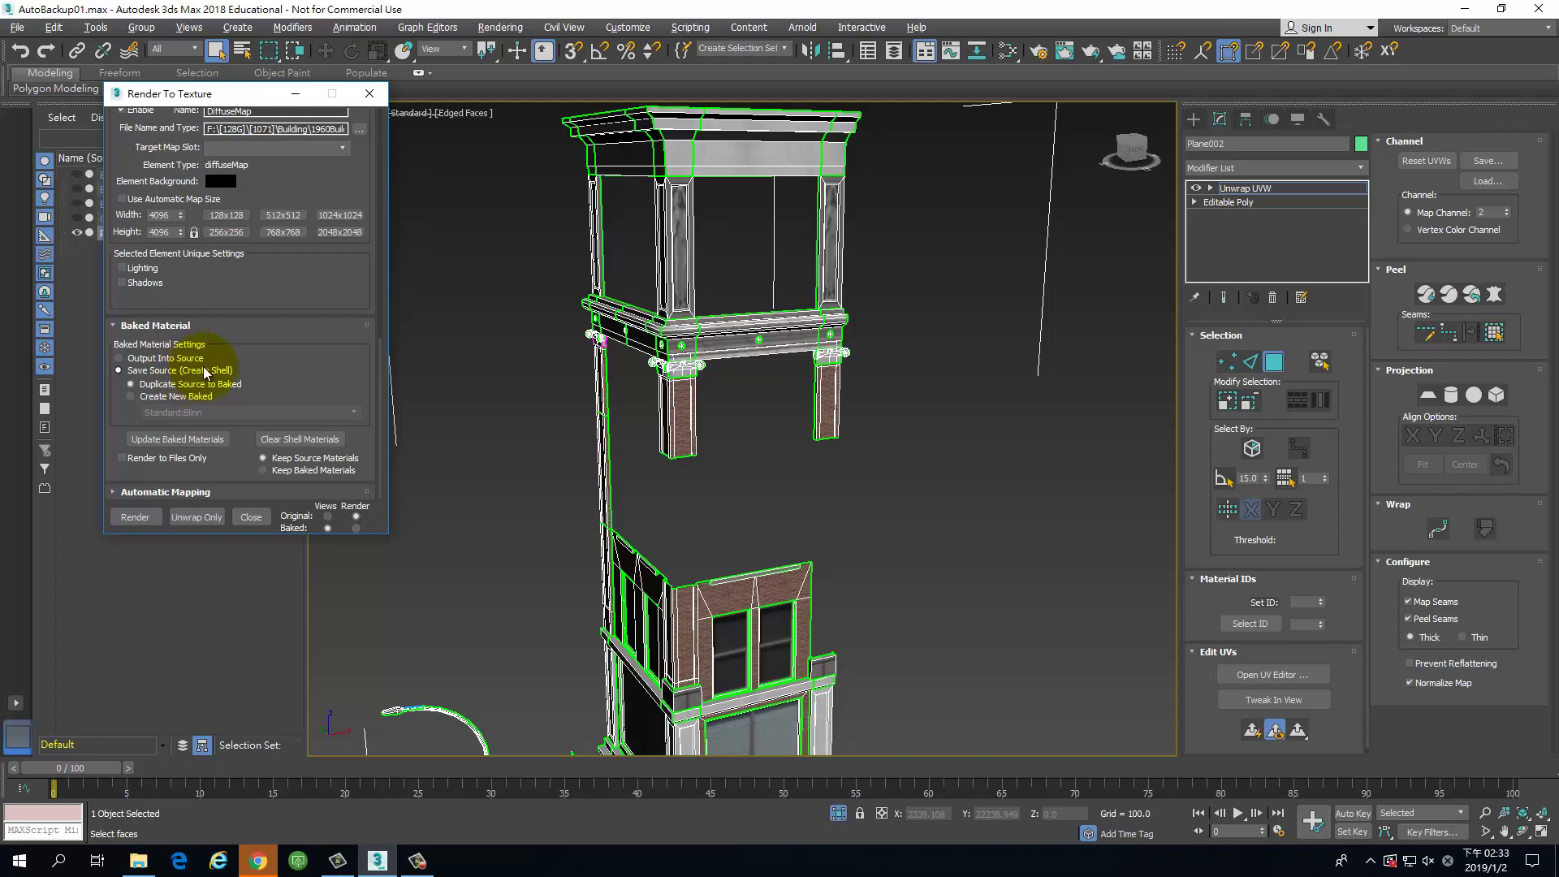
left_click(143, 523)
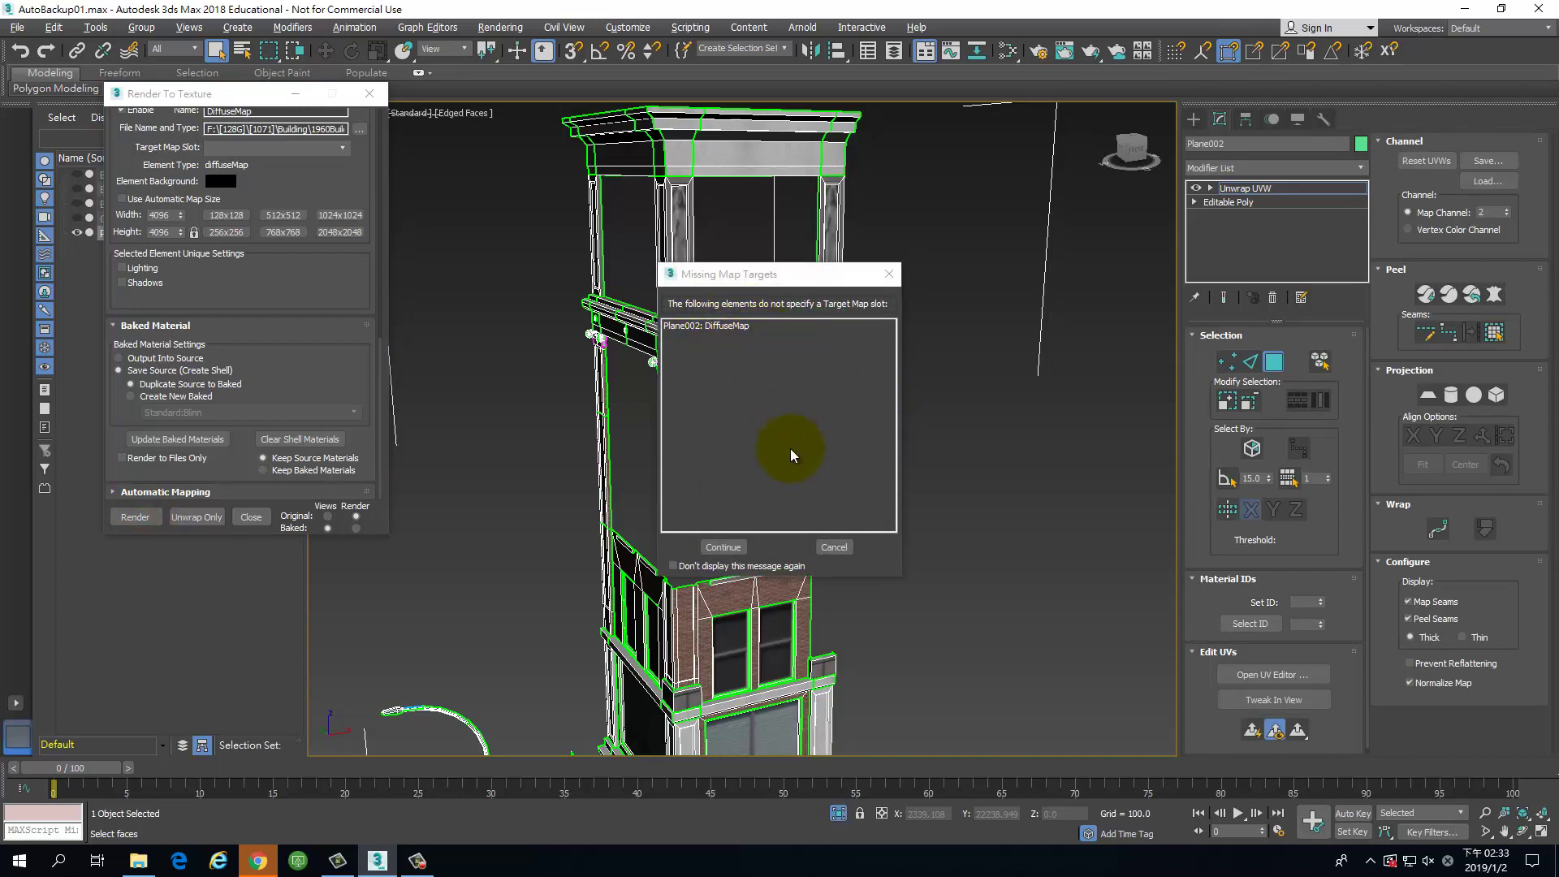
left_click(723, 547)
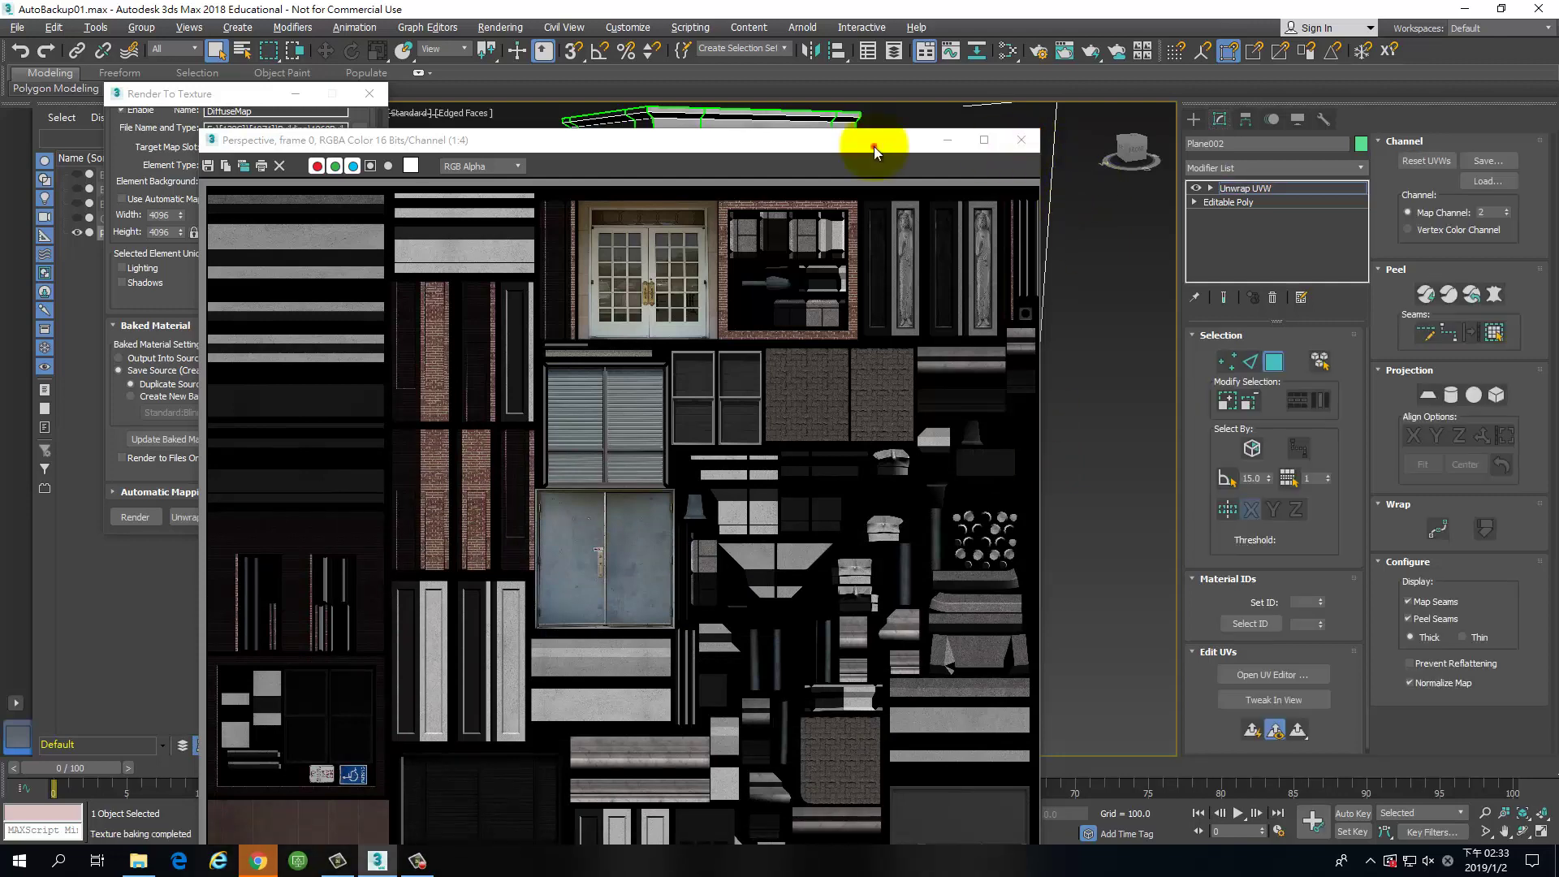
left_click_drag(874, 143, 923, 82)
left_click(1071, 79)
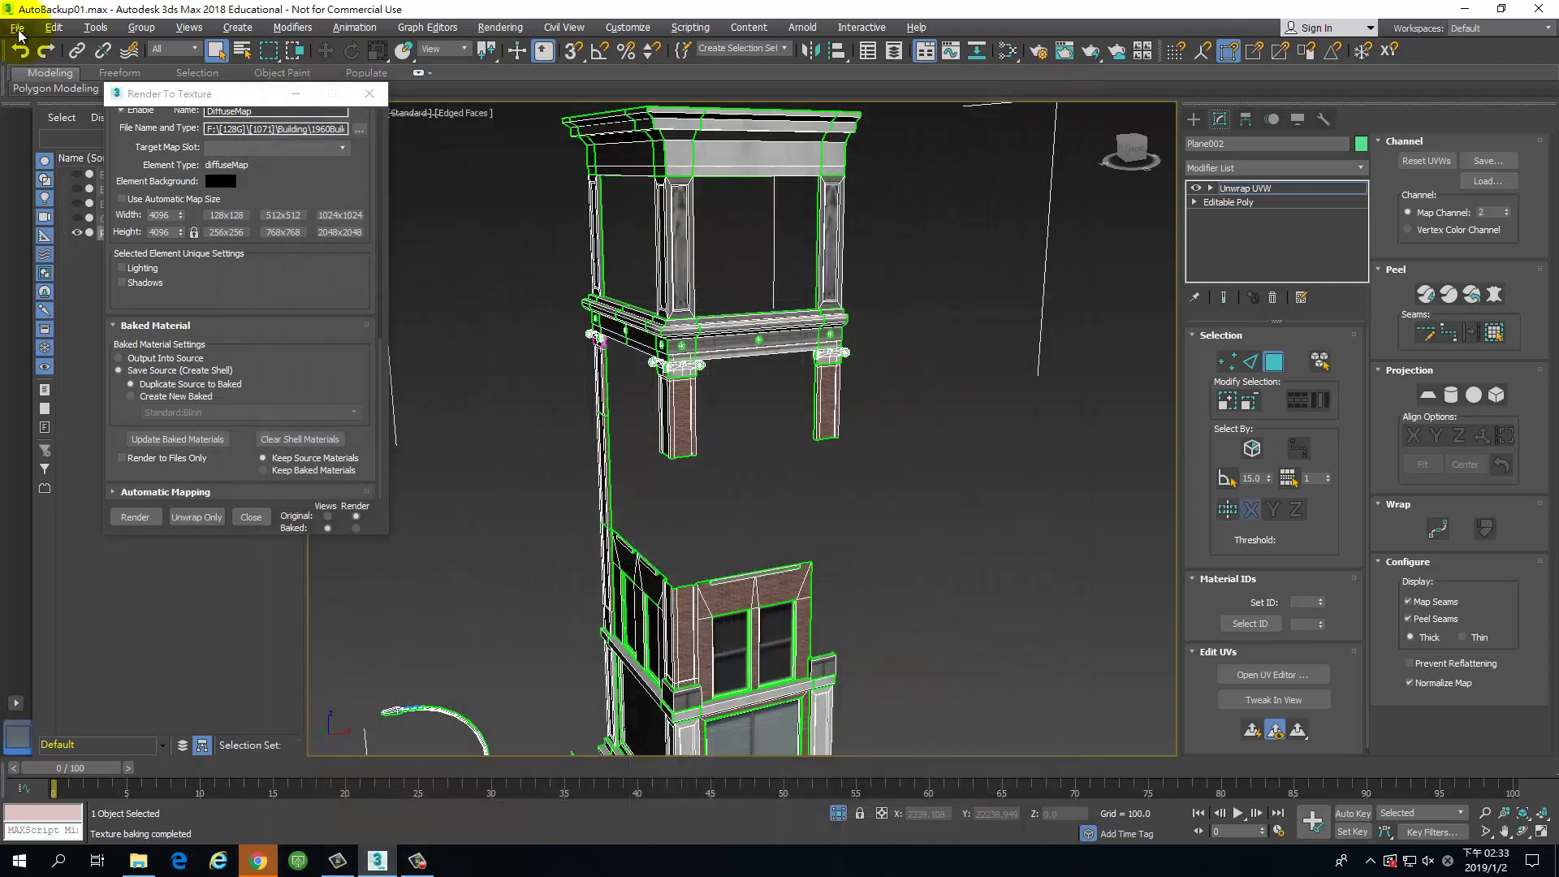
Step: Save the current scene file
left_click(19, 29)
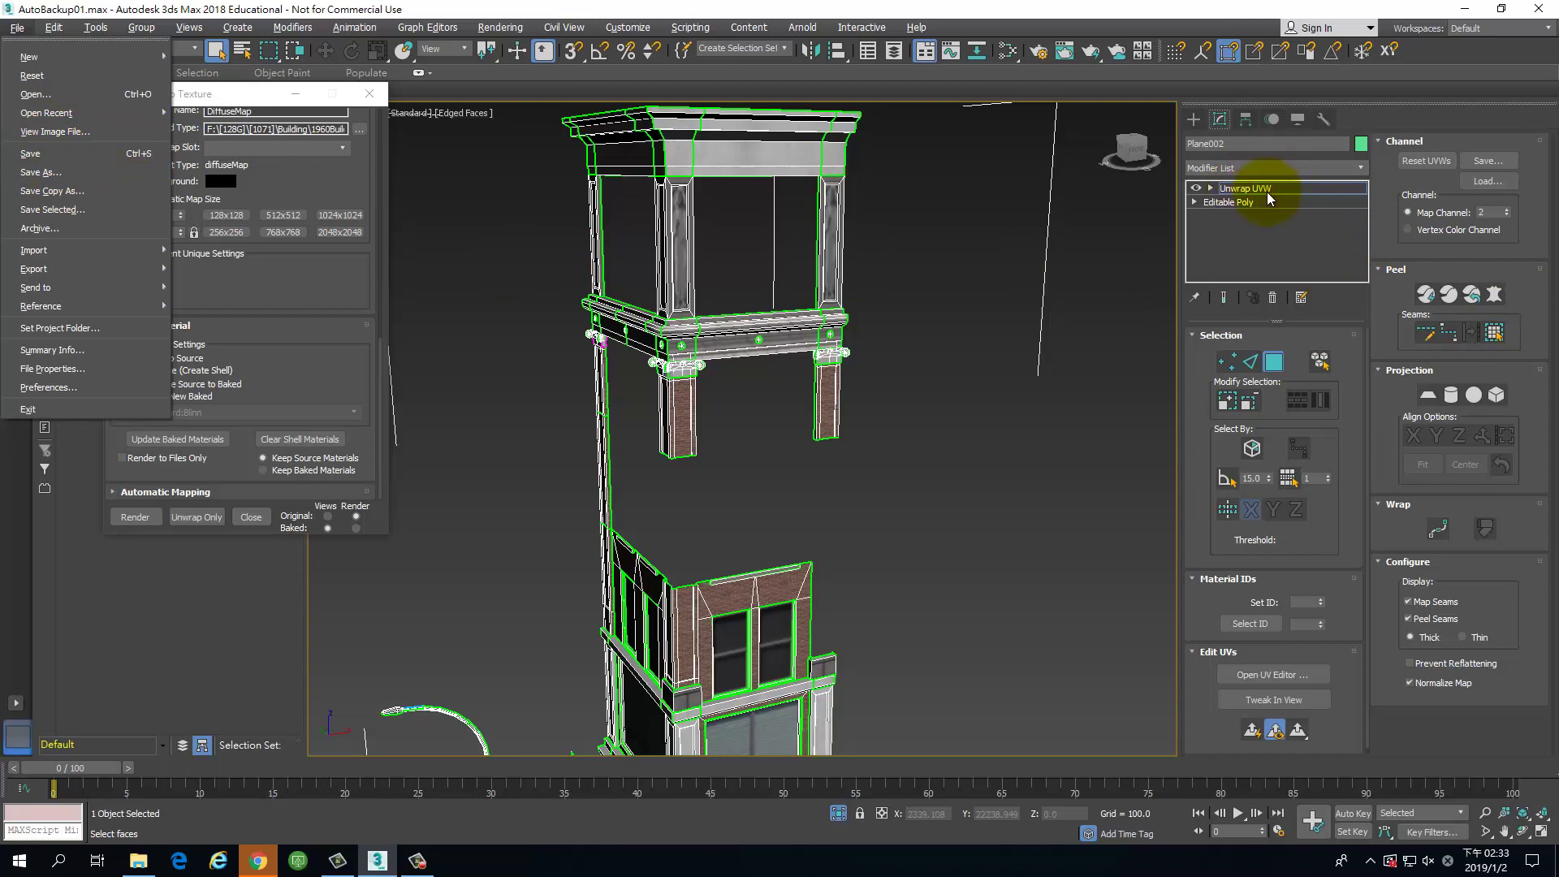
left_click(82, 159)
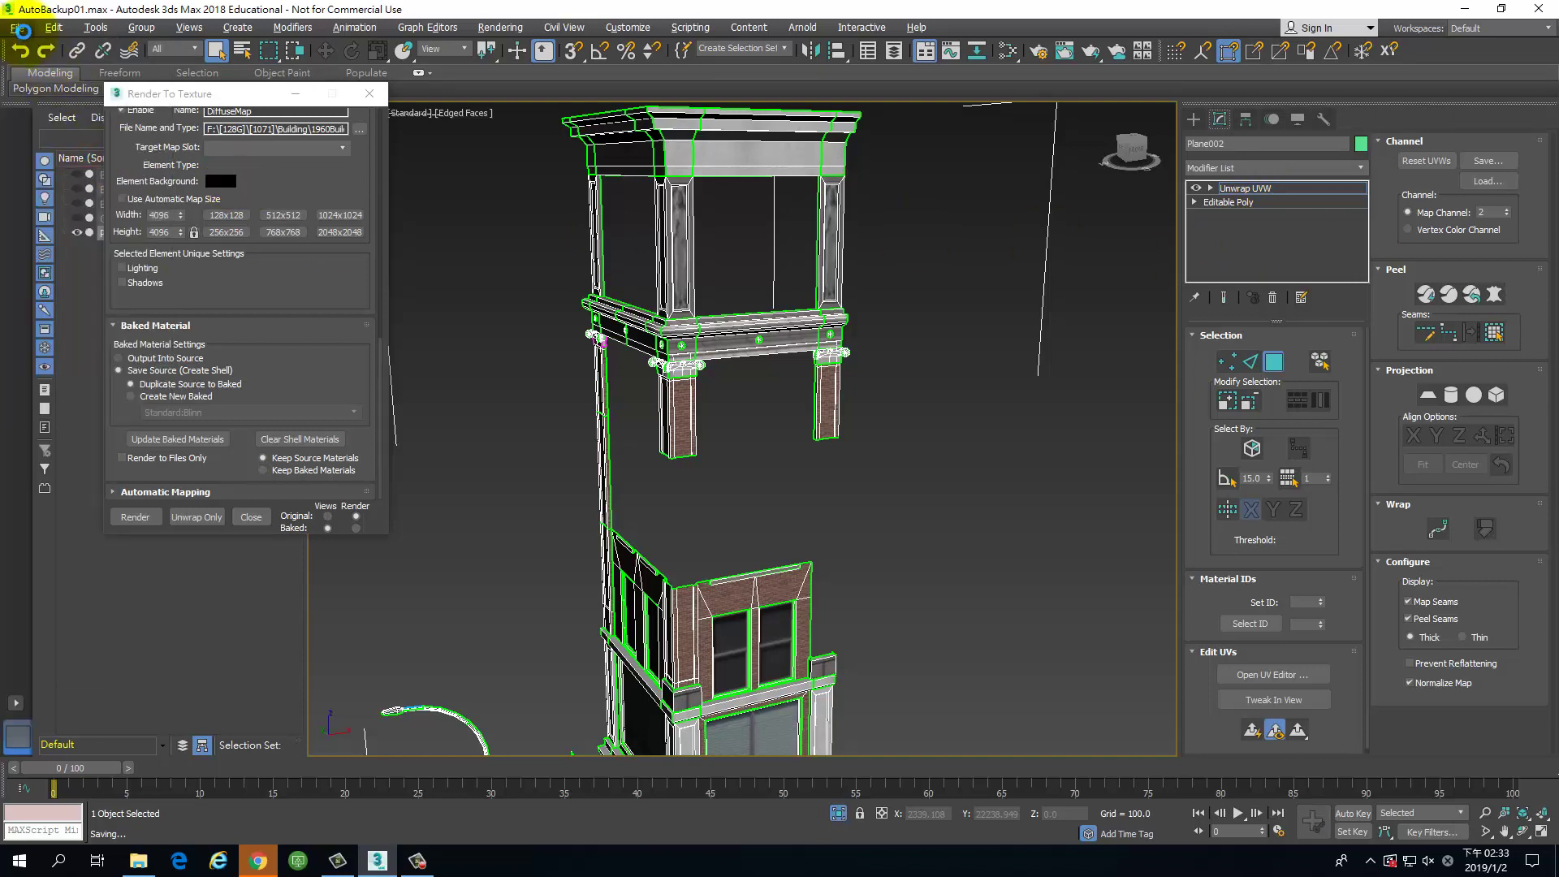
left_click(19, 29)
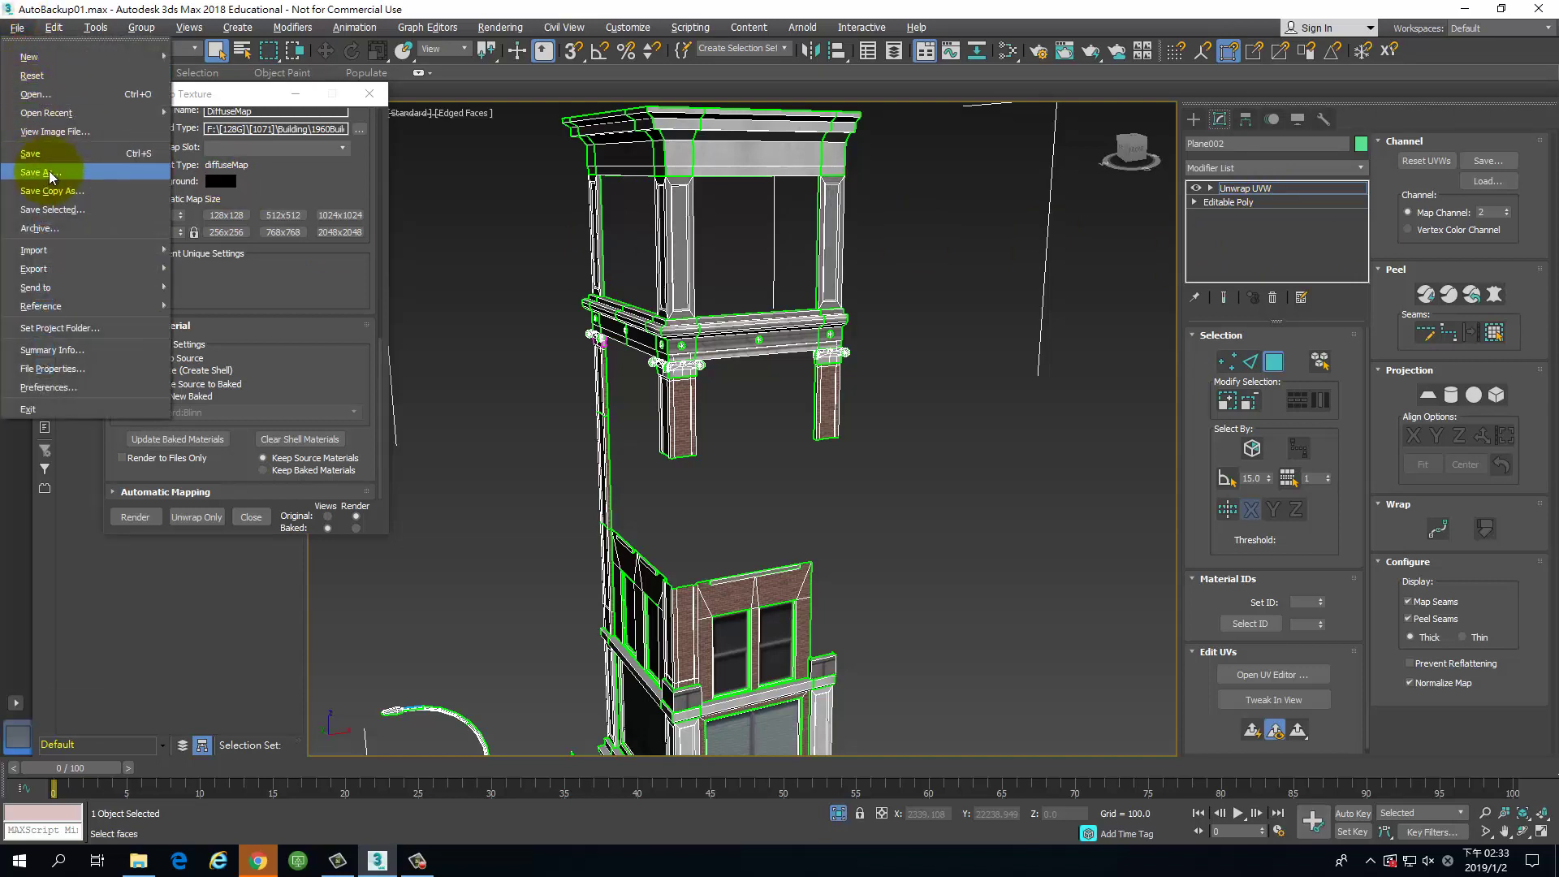
left_click(52, 174)
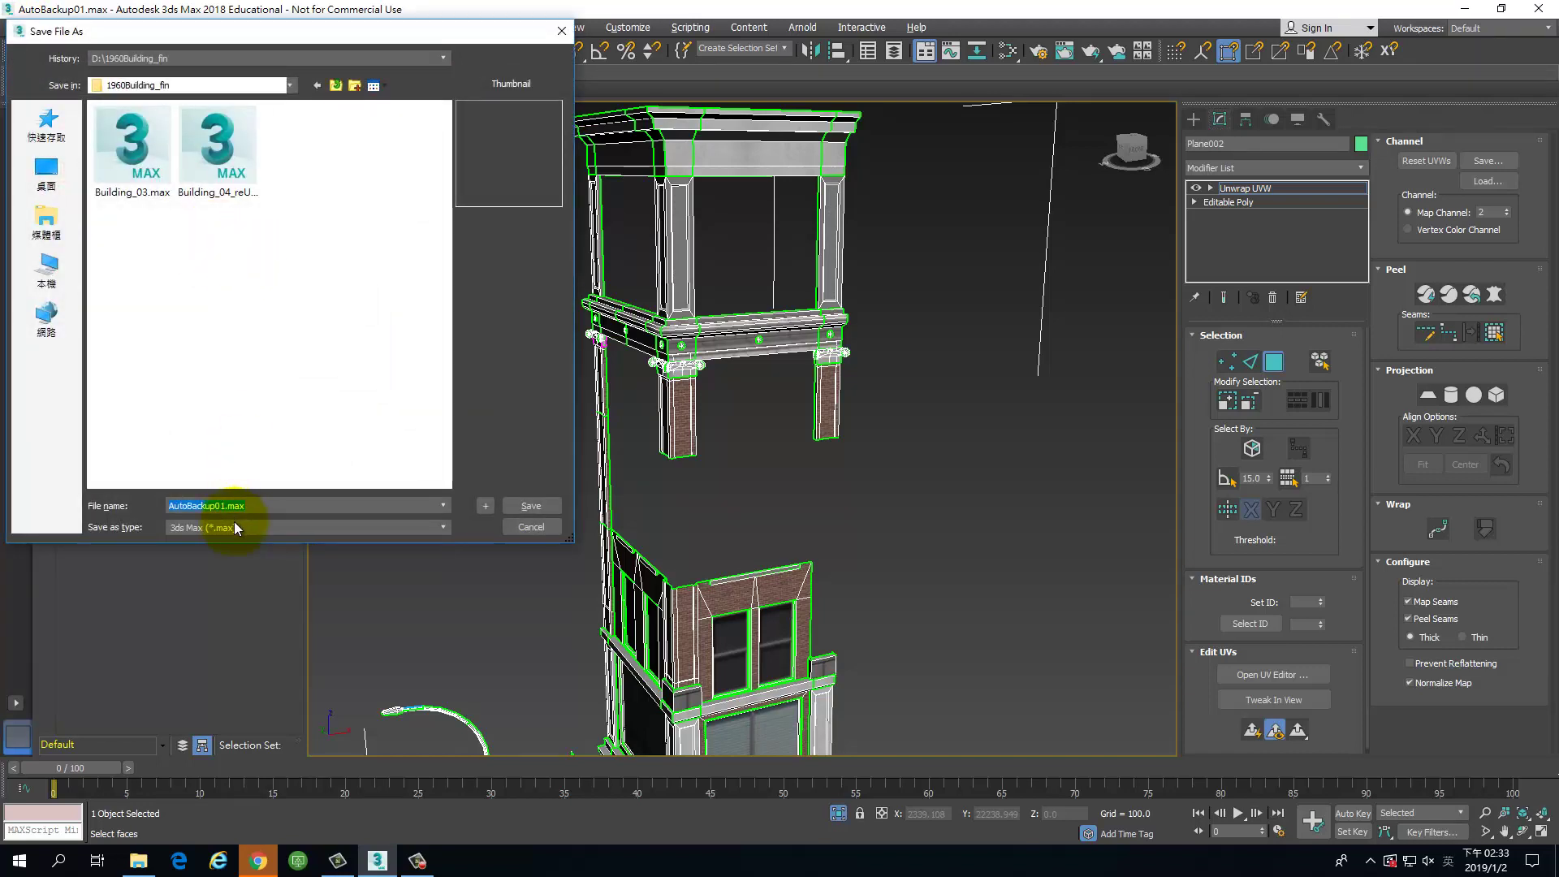
left_click(236, 138)
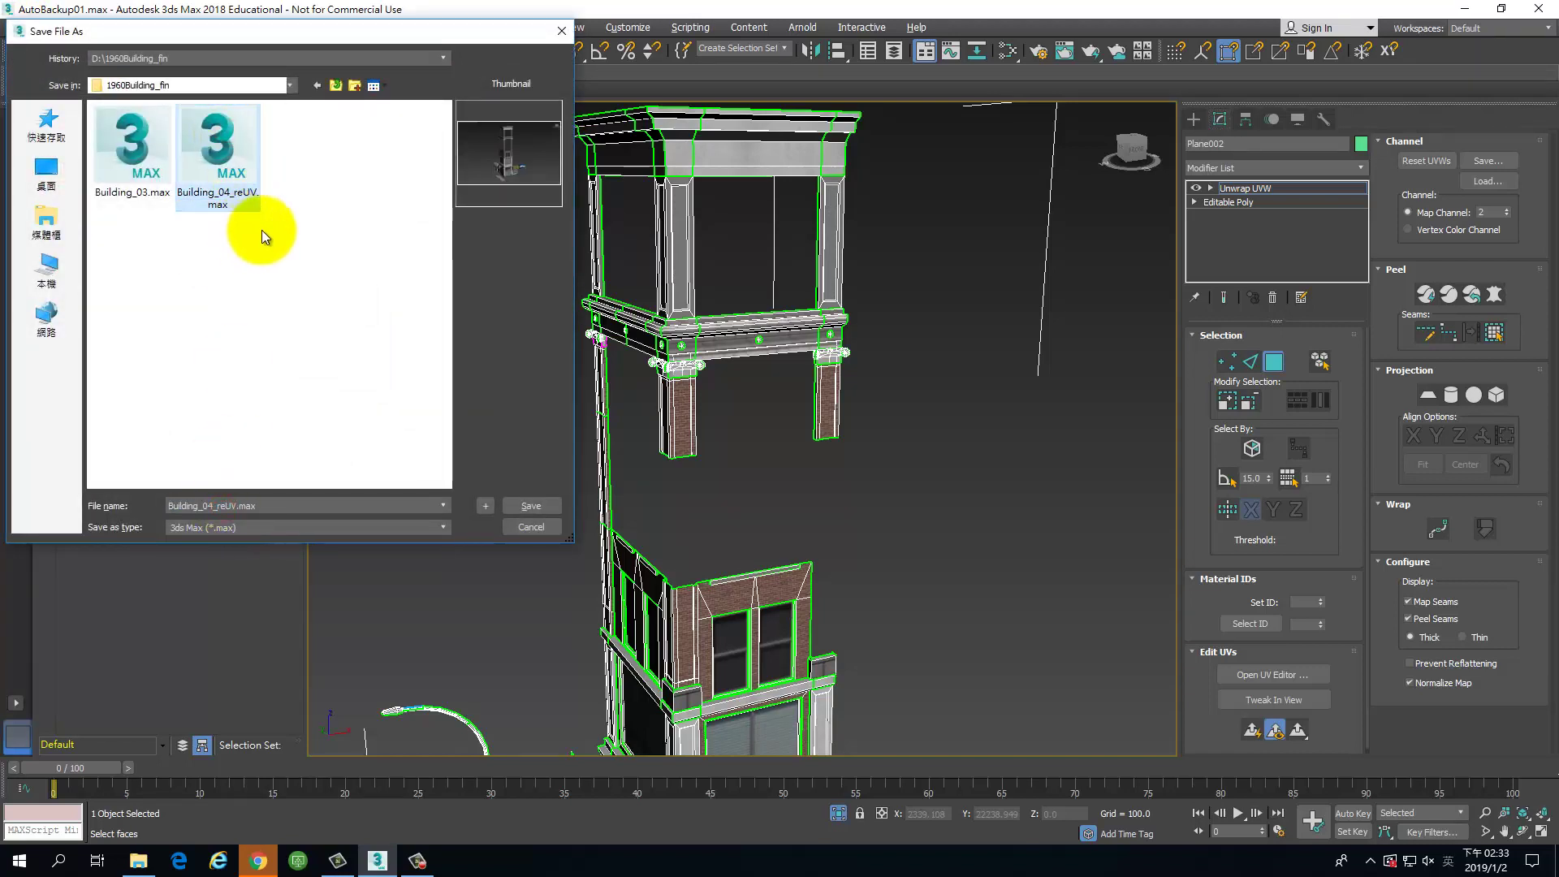
left_click(528, 529)
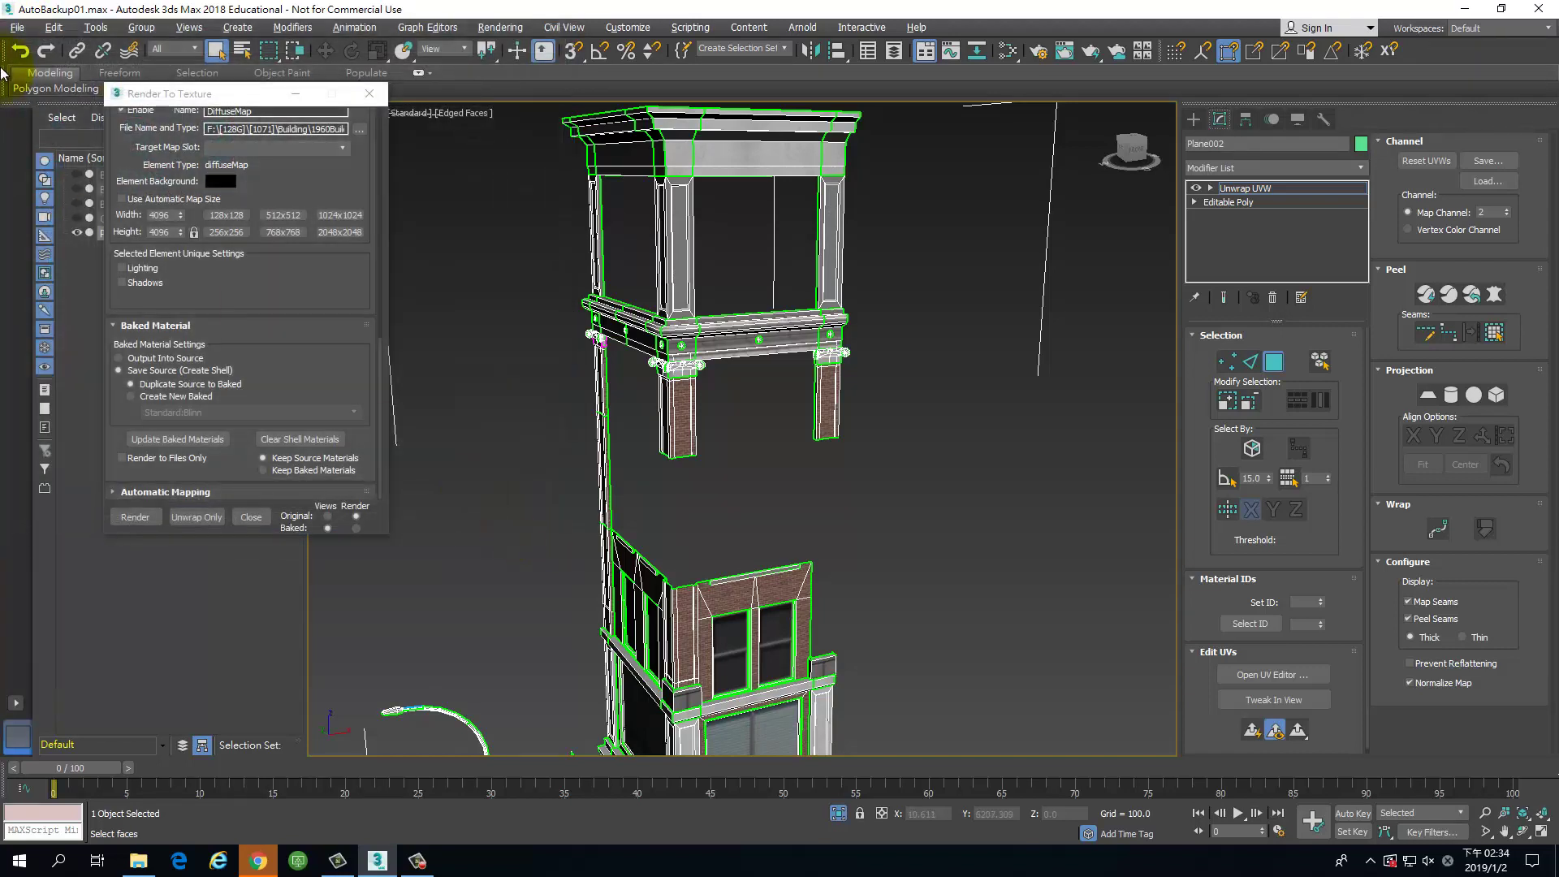
Step: Save the scene over the existing Building_04_reUV.max file in the 1960Building_fin folder
left_click(16, 27)
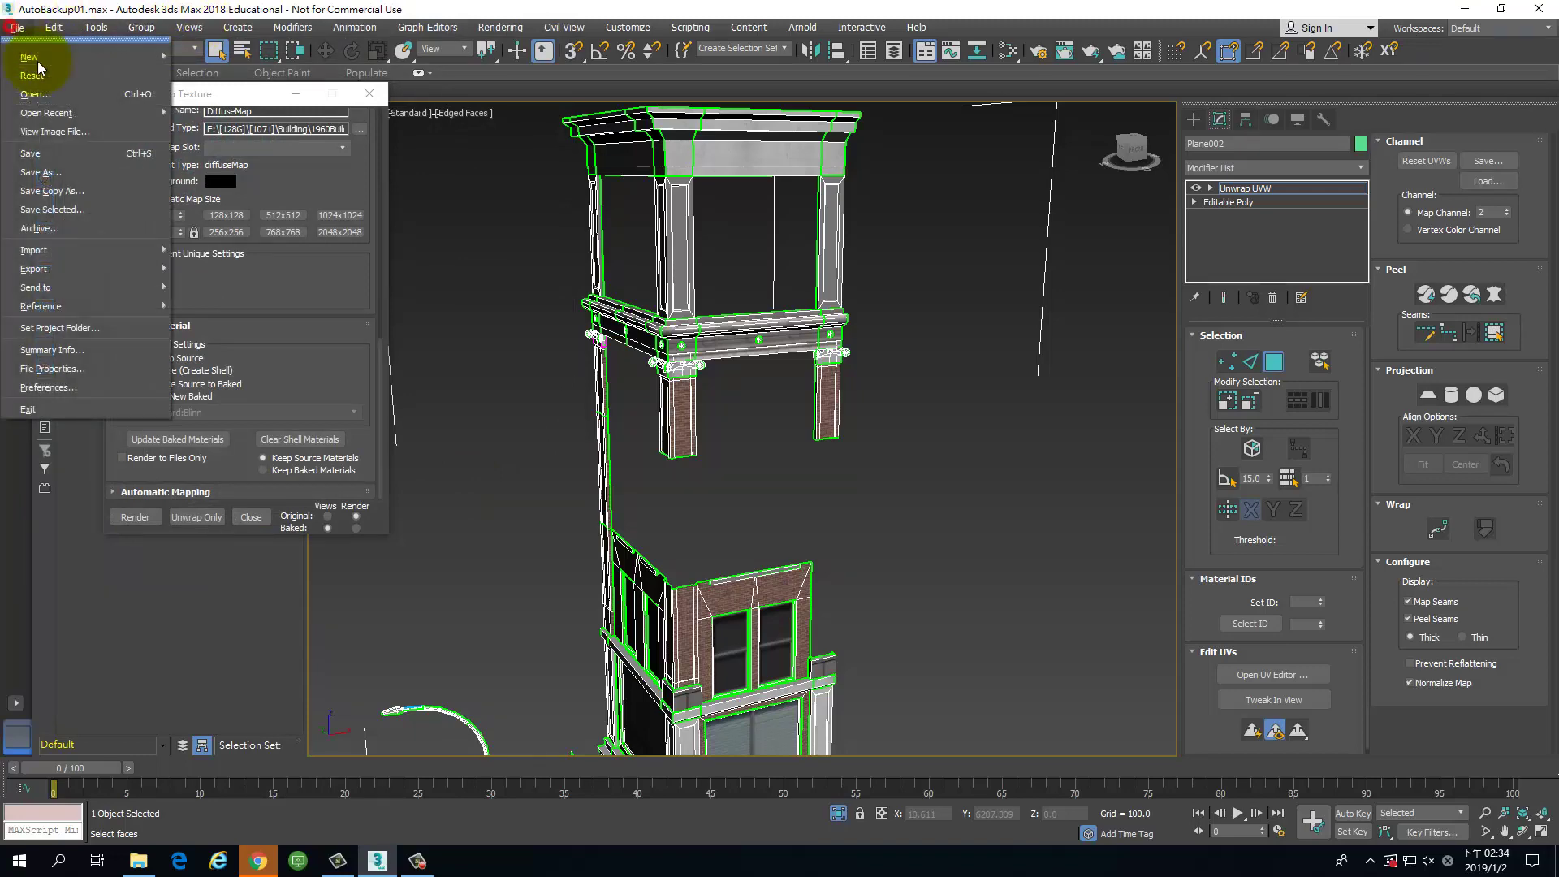
left_click(53, 173)
left_click(235, 159)
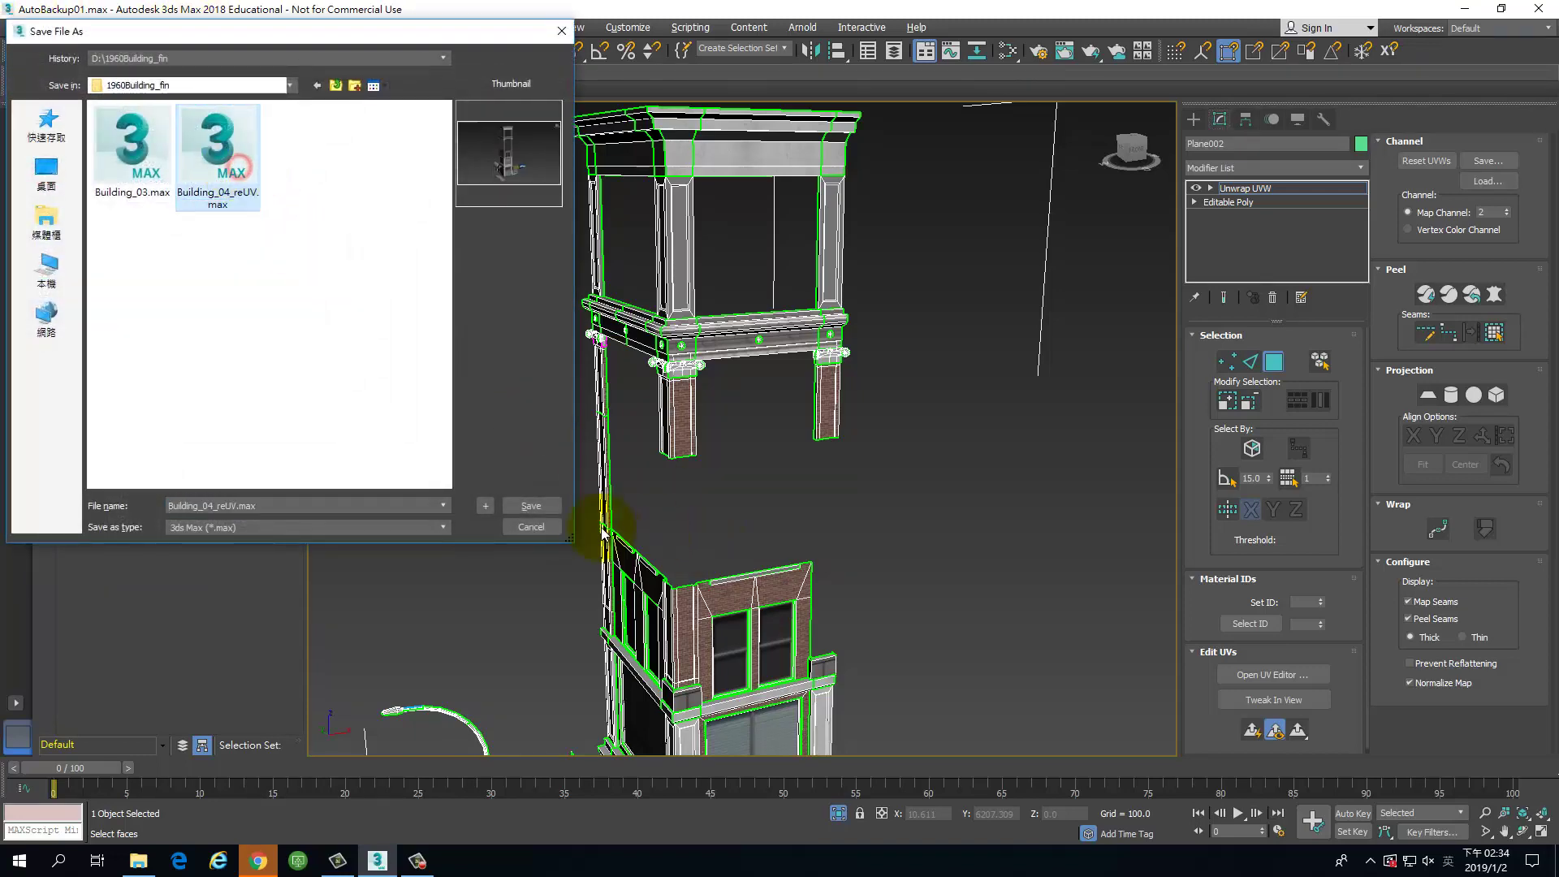
left_click(541, 506)
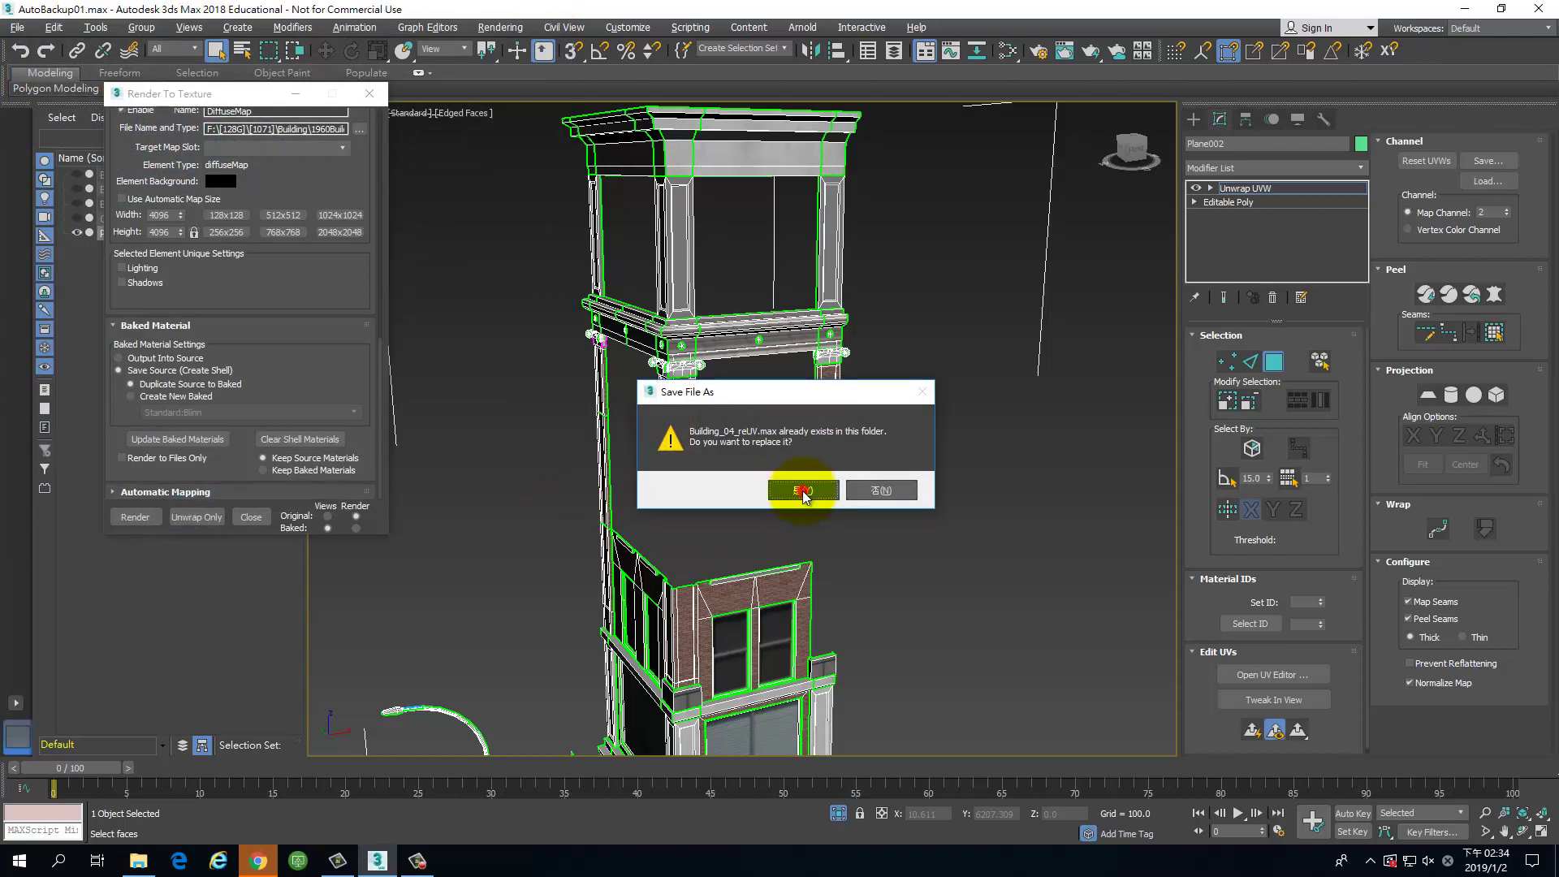
left_click(803, 489)
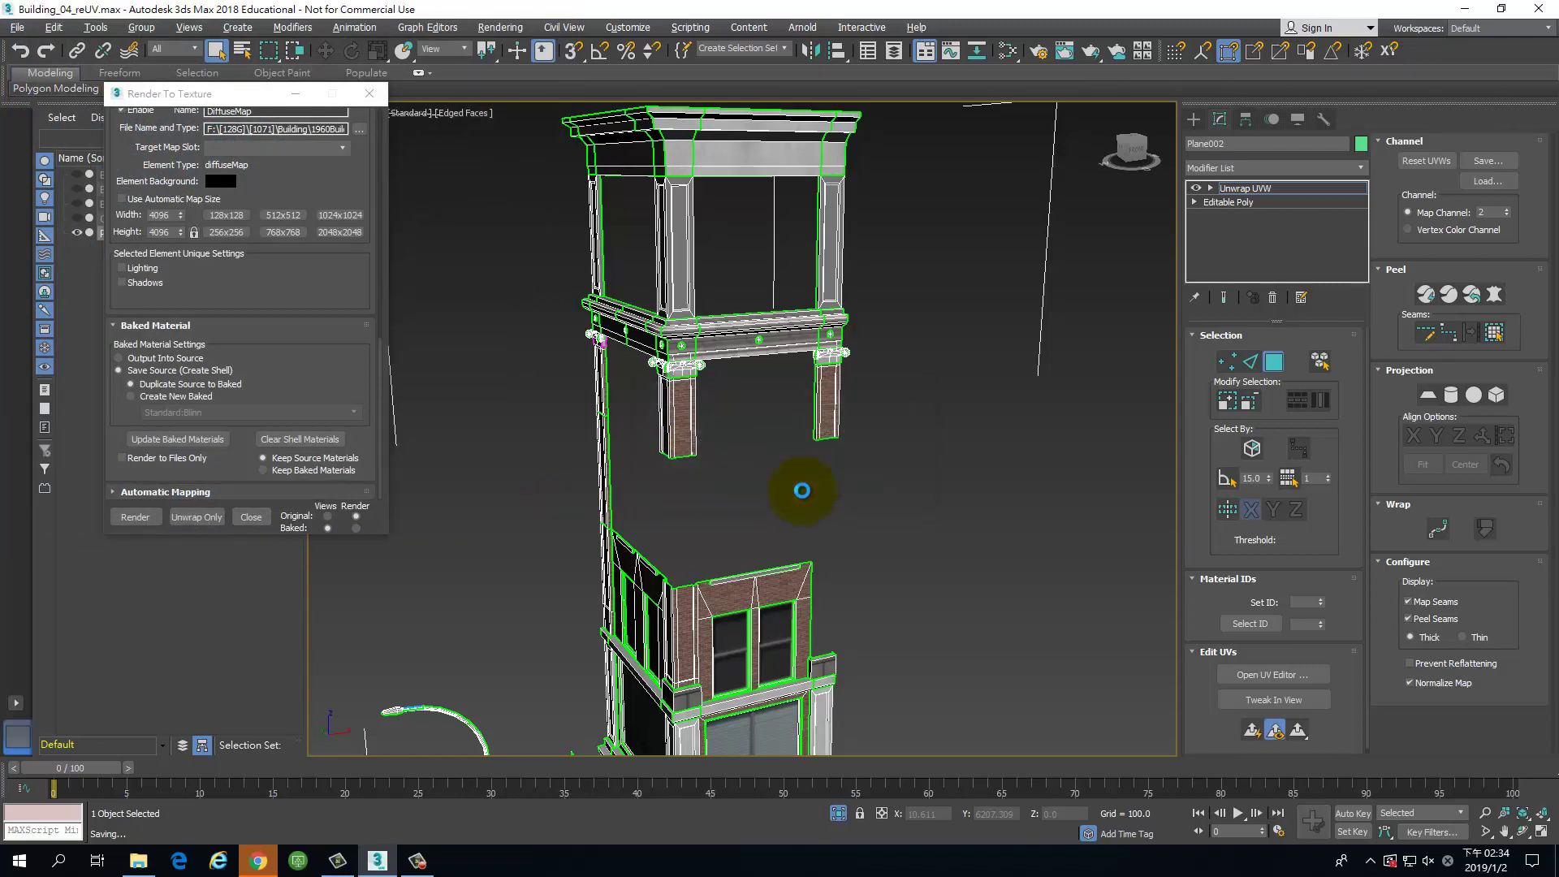
Step: Save the scene under the new file name Building_05_fin.max
left_click(17, 27)
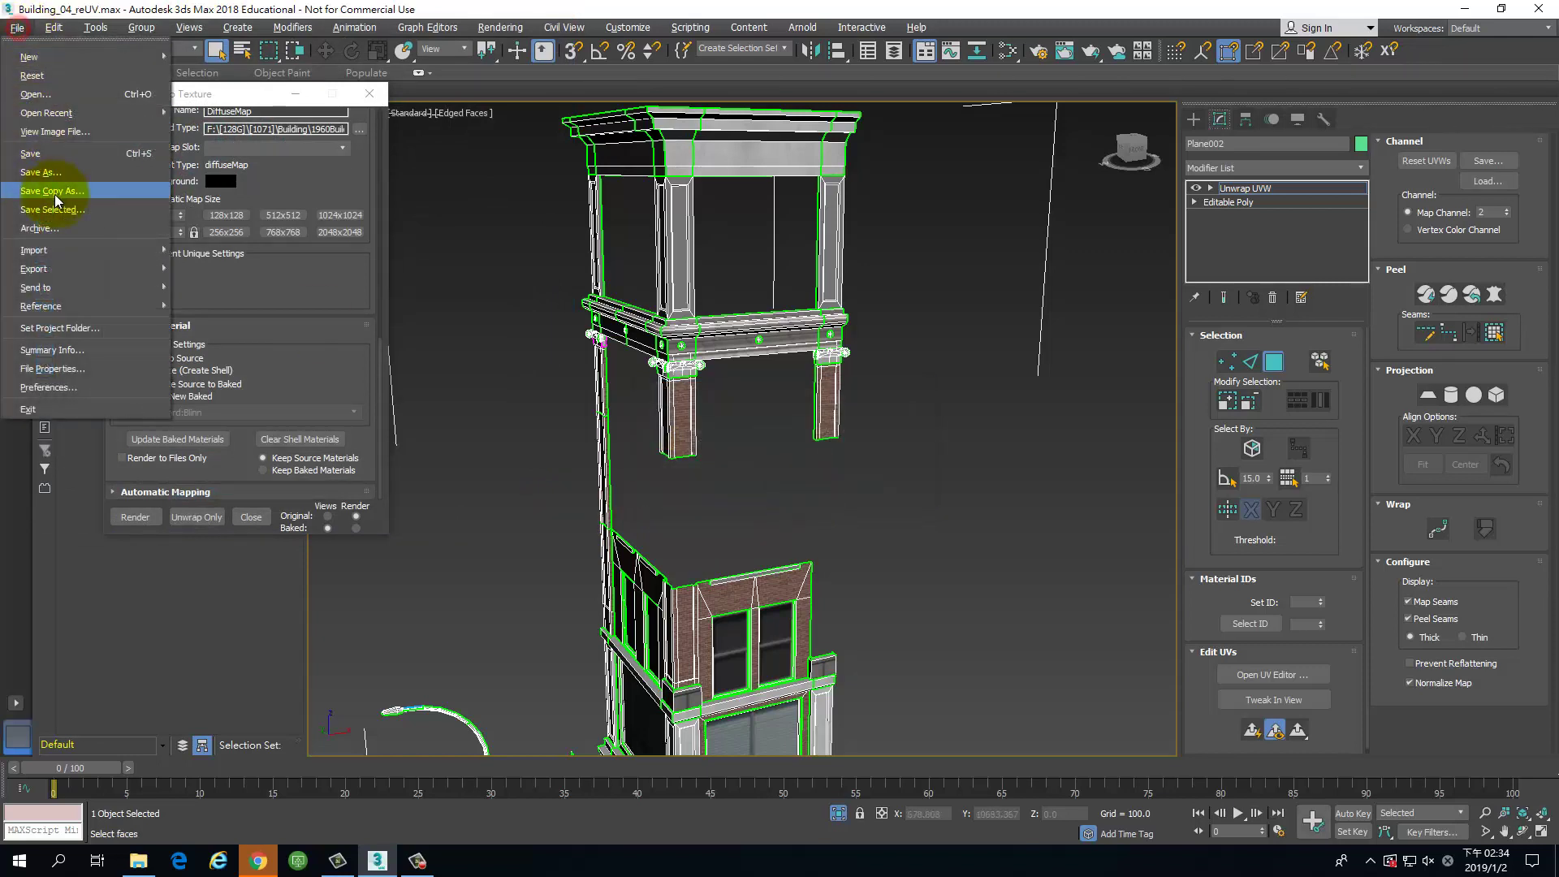
left_click(43, 172)
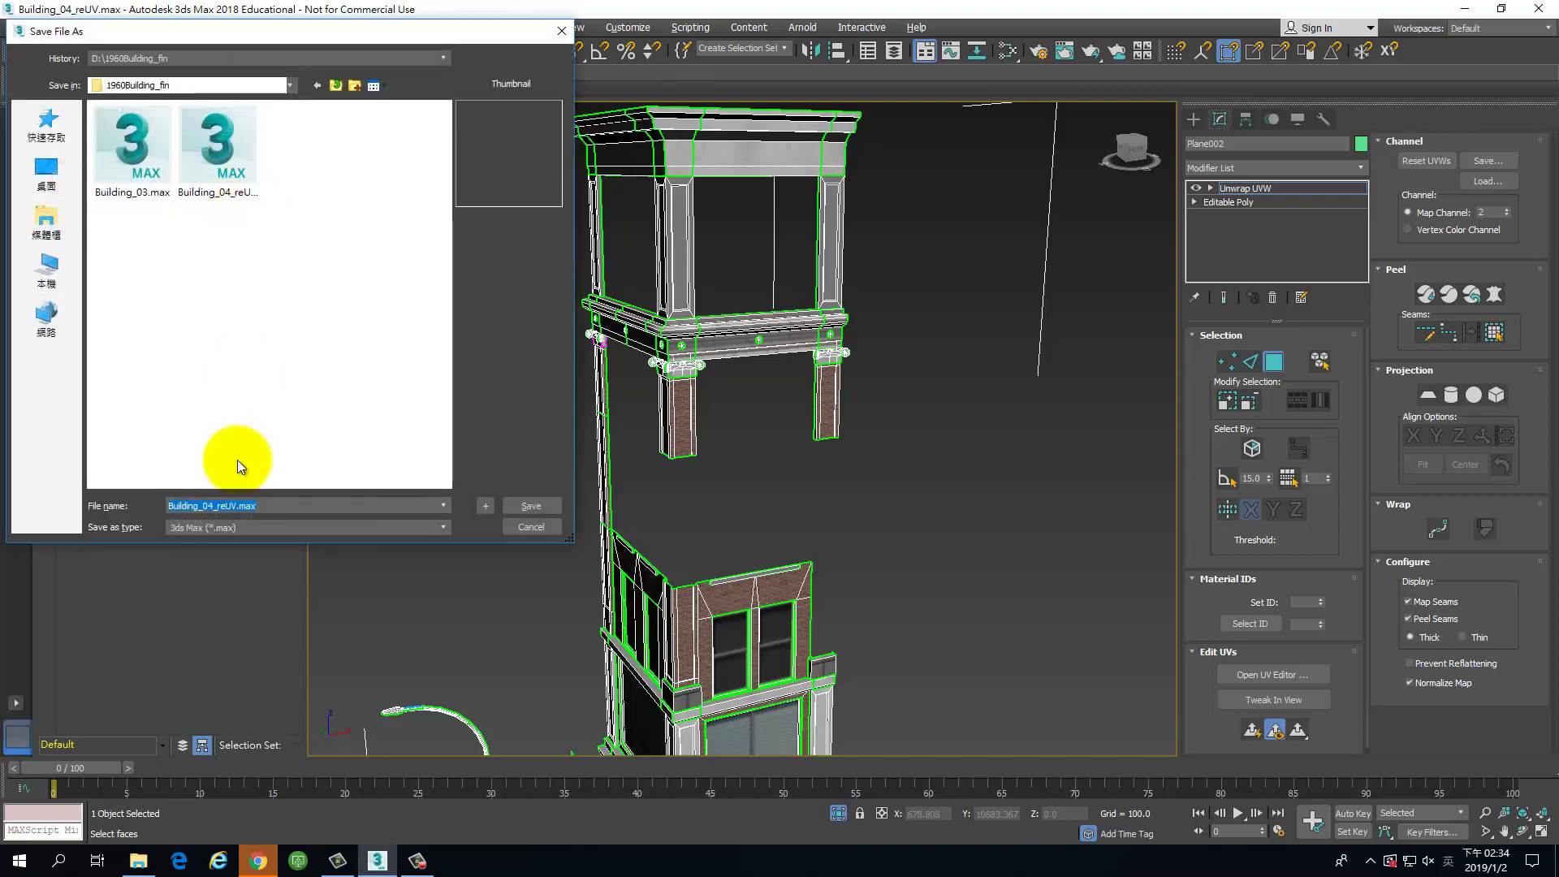
left_click(210, 505)
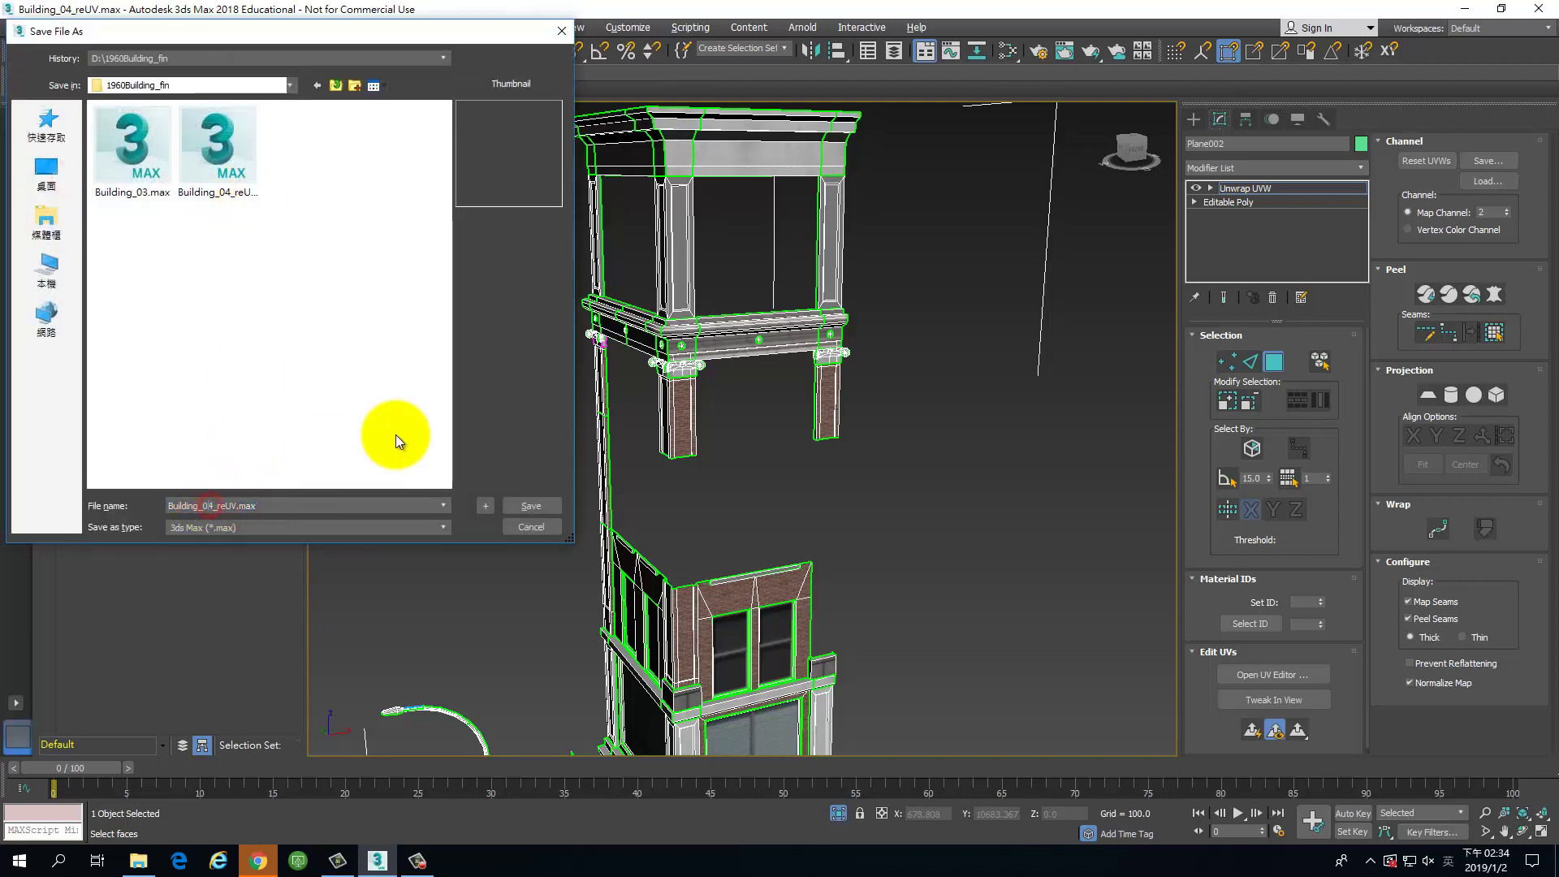
key("Delete")
key("Delete")
key("Delete")
key("Delete")
key("Delete")
key("Delete")
type("5_fIN")
key("BackSpace")
key("BackSpace")
key("BackSpace")
key("BackSpace")
type("in")
key("Return")
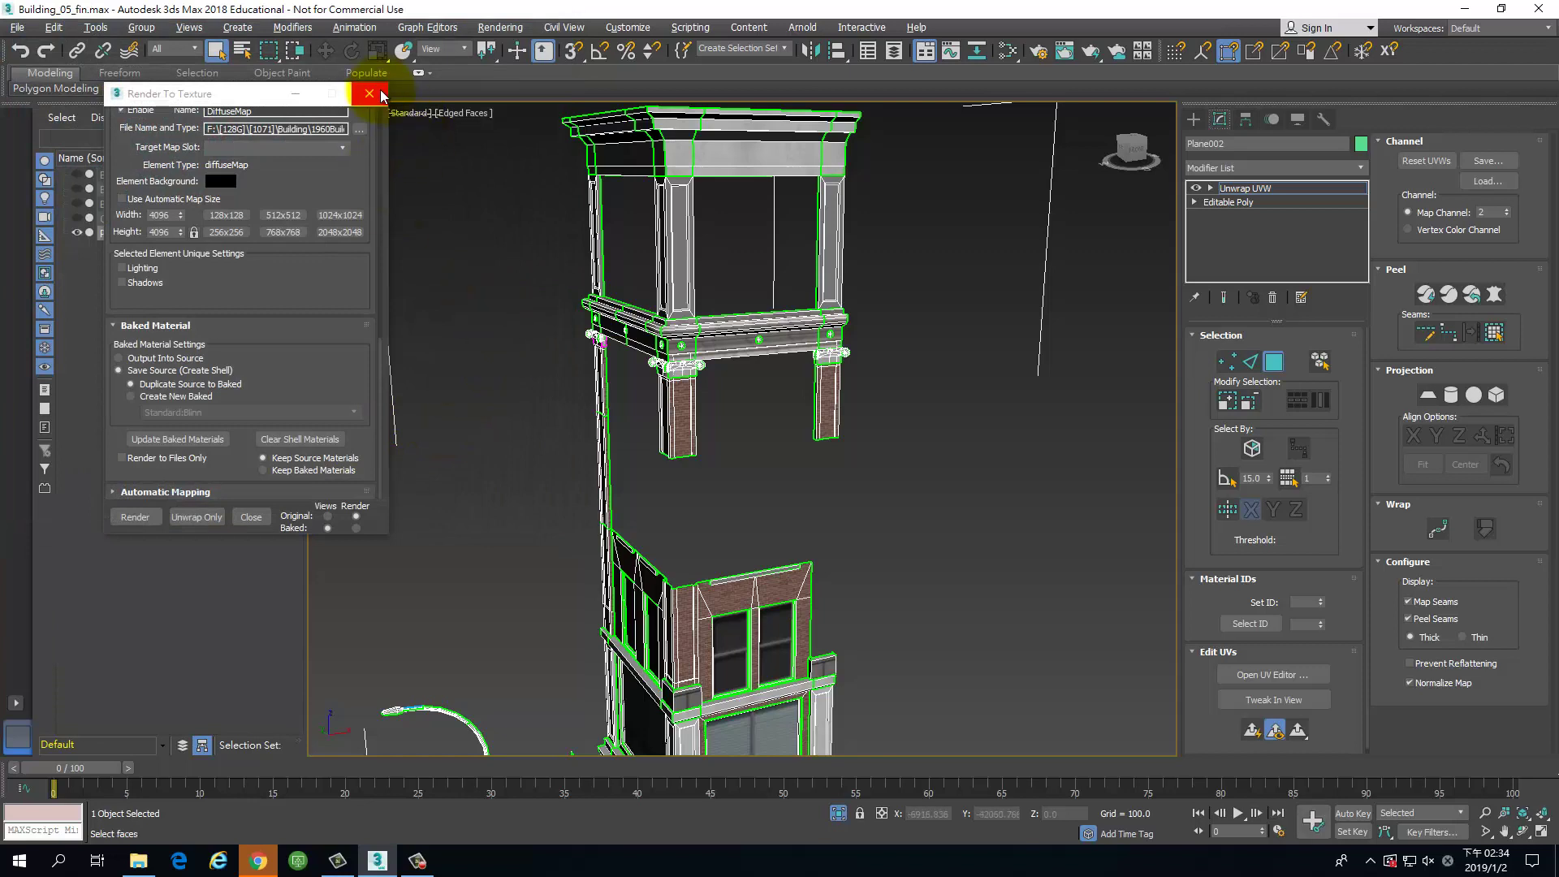
Step: Close Render To Texture and change the building's Unwrap UVW map channel to 1, moving the current UVs into it
left_click(379, 94)
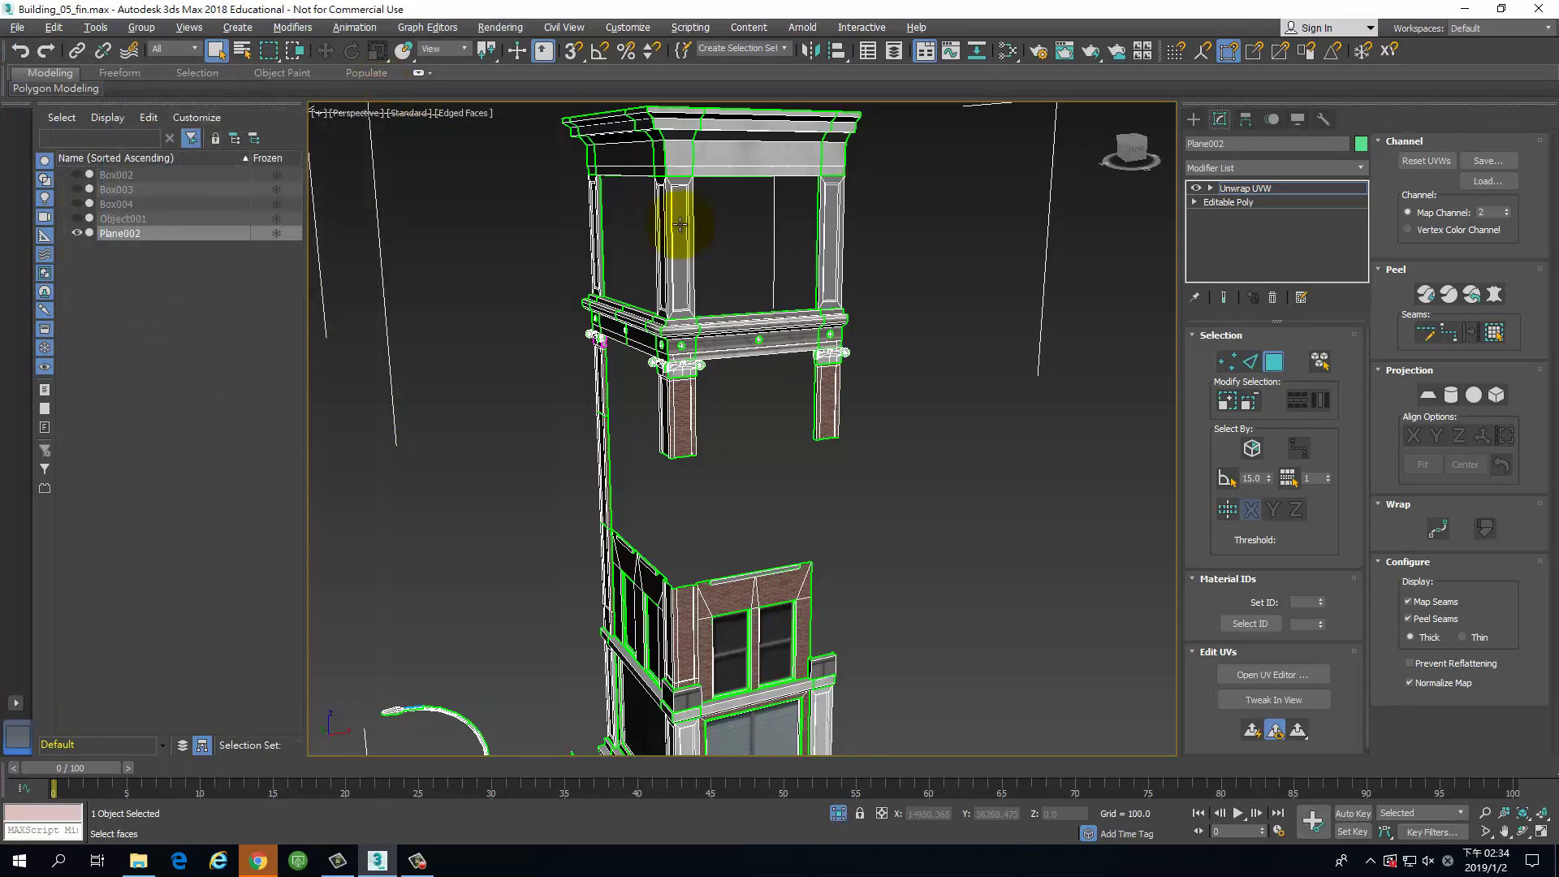
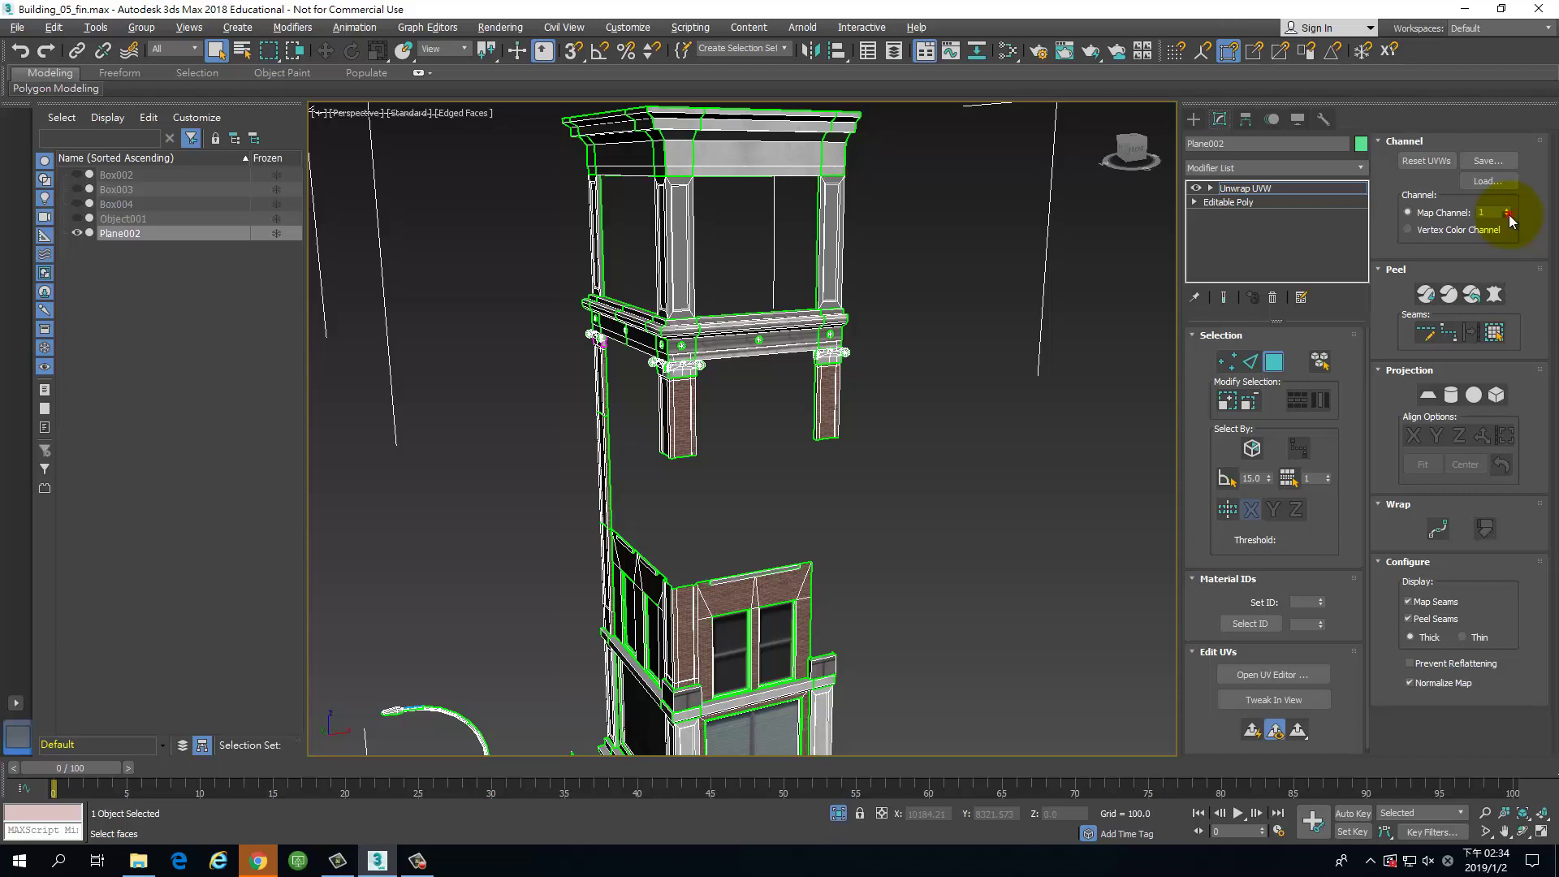
left_click(1507, 213)
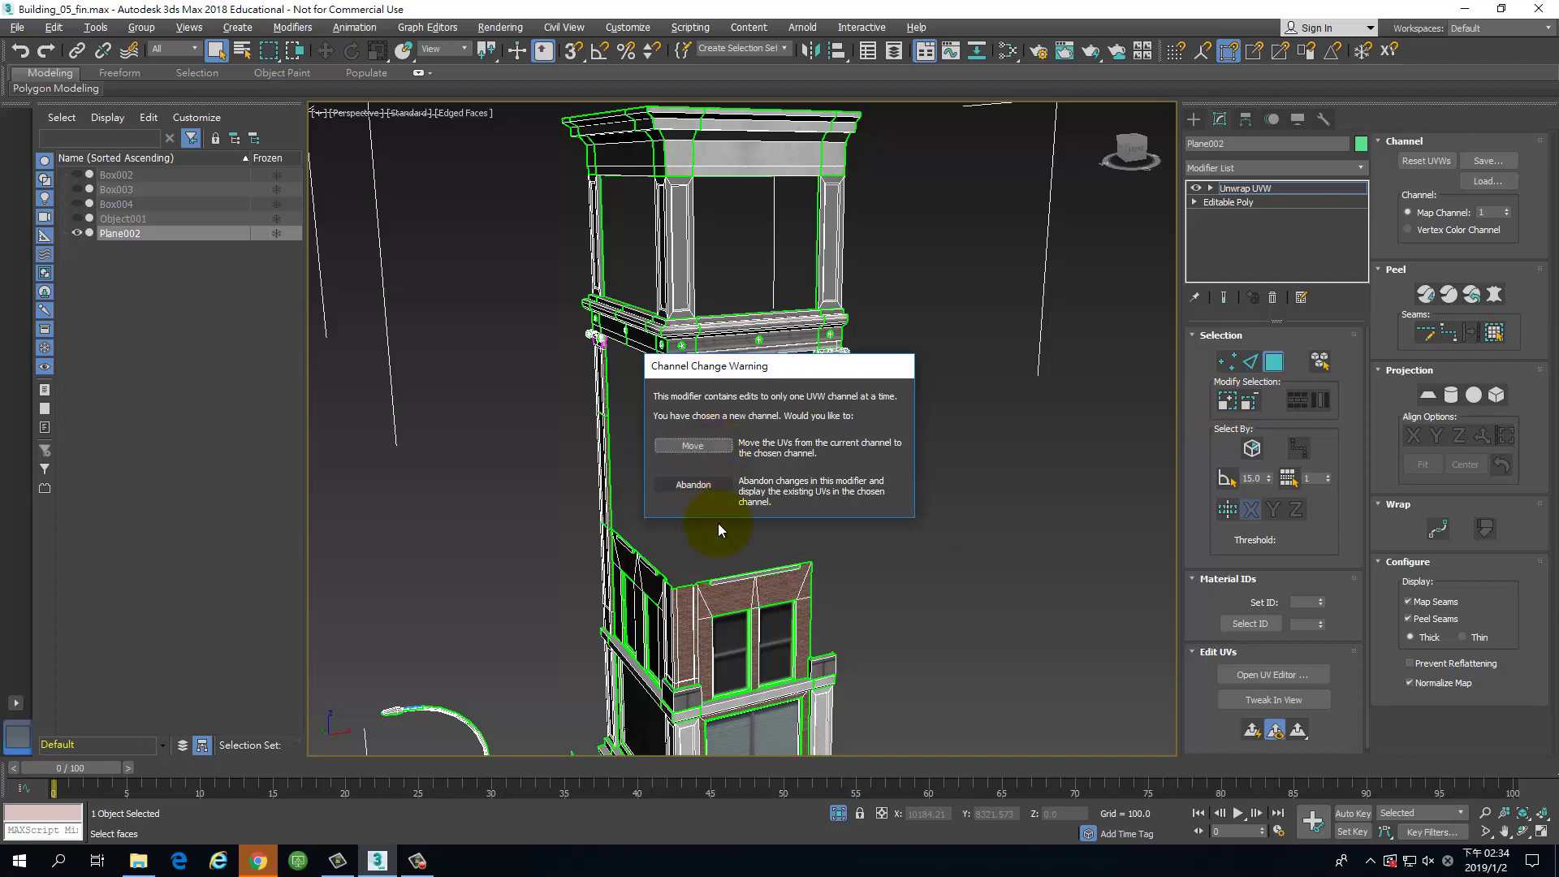
left_click(724, 448)
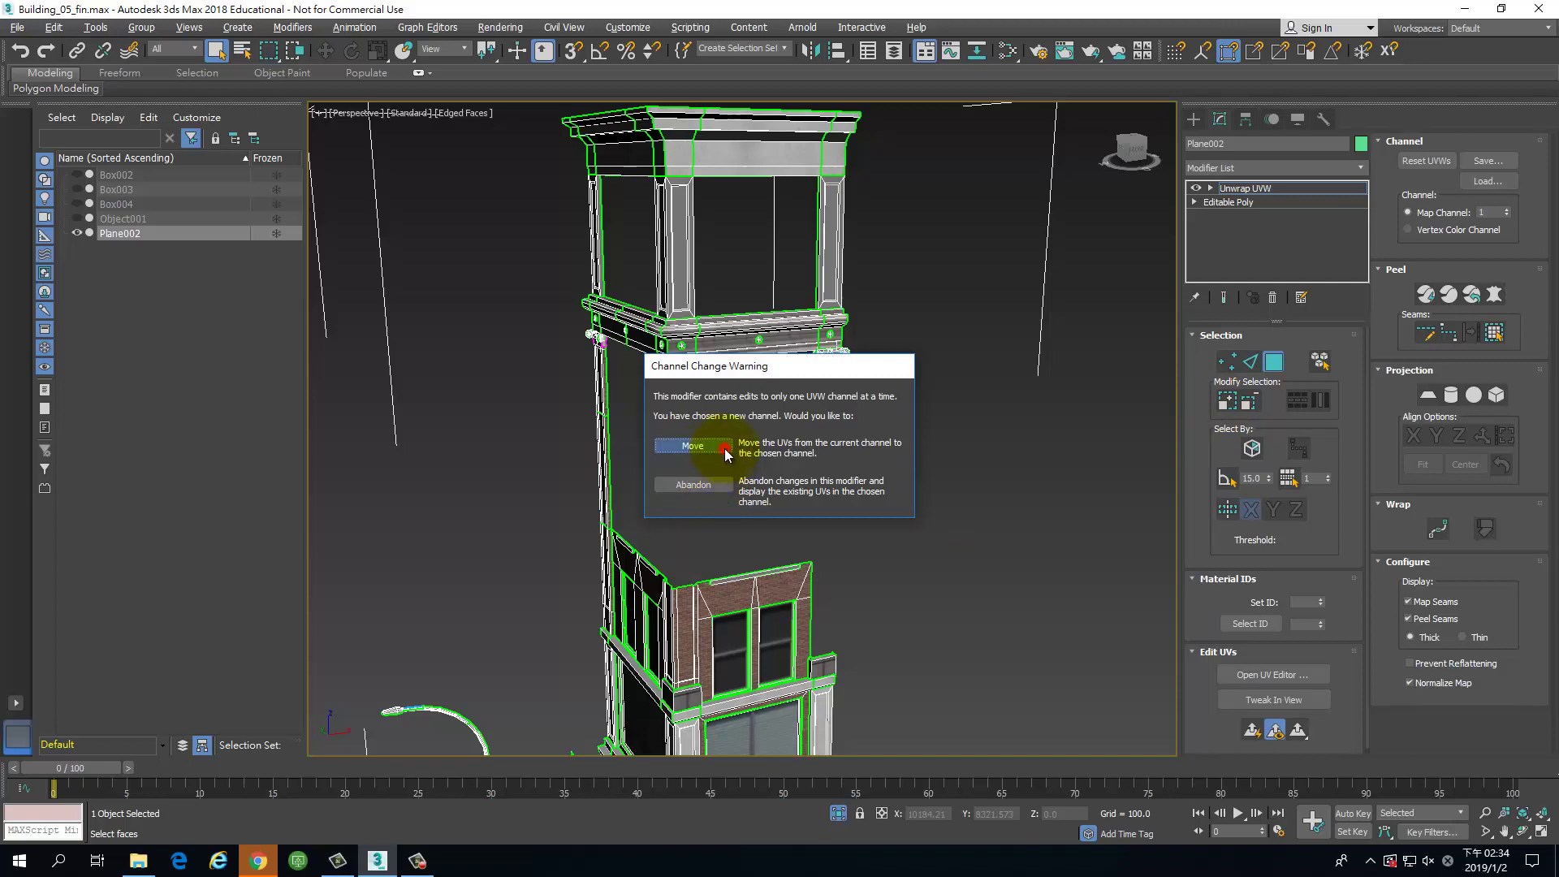
middle_click_drag(942, 581, 937, 461)
scroll(834, 488, "down", 5)
middle_click_drag(924, 543, 825, 481)
scroll(826, 481, "up", 3)
scroll(845, 503, "up", 5)
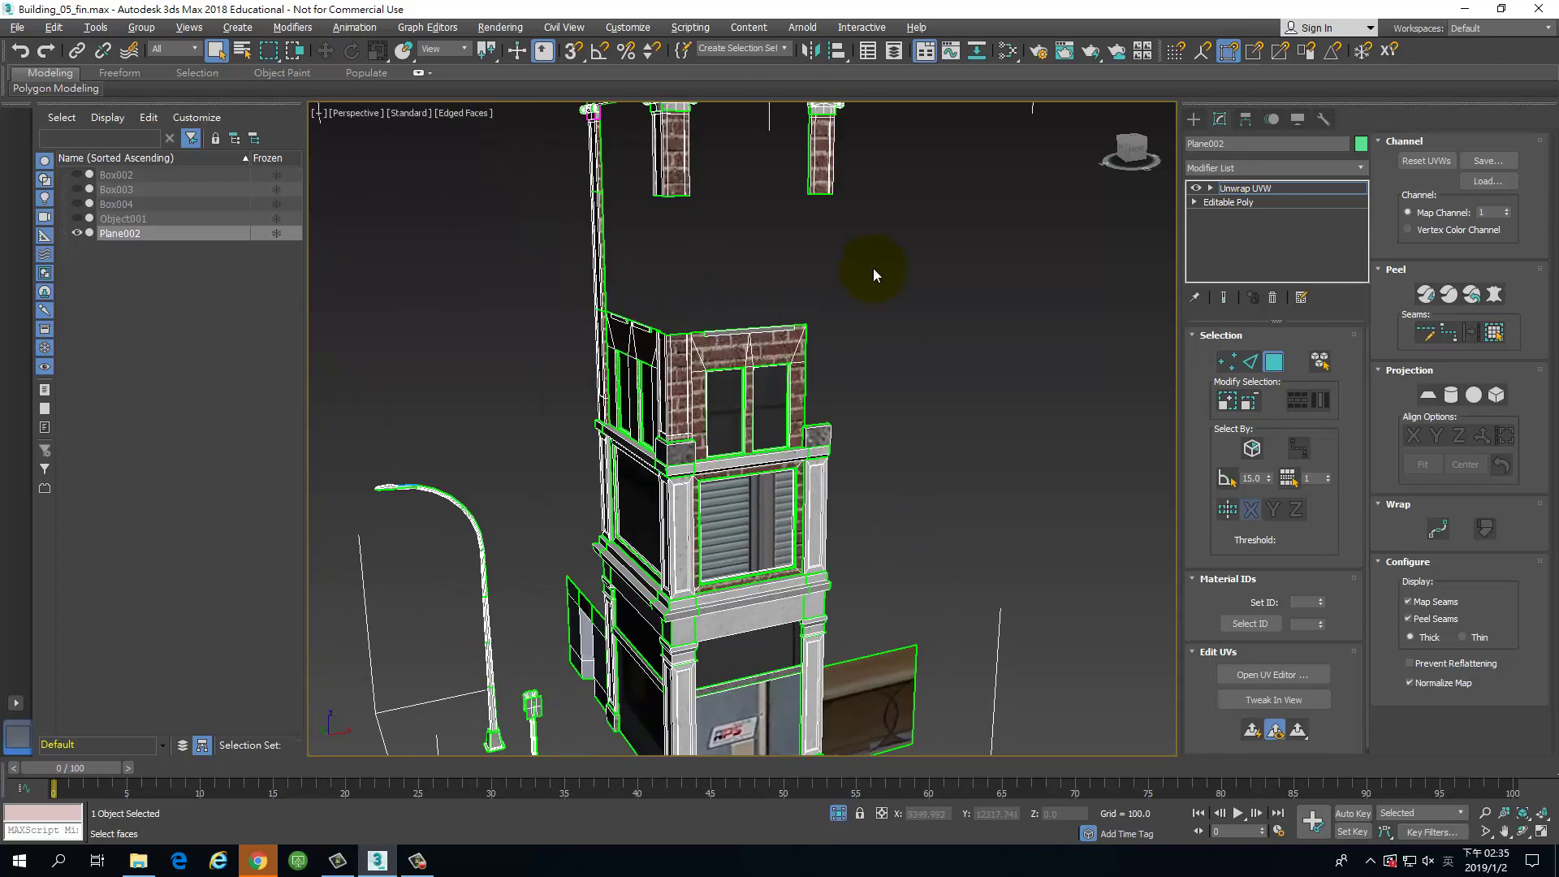
Step: Create a new view in the Slate Material Editor and add a Standard material to it
key("m")
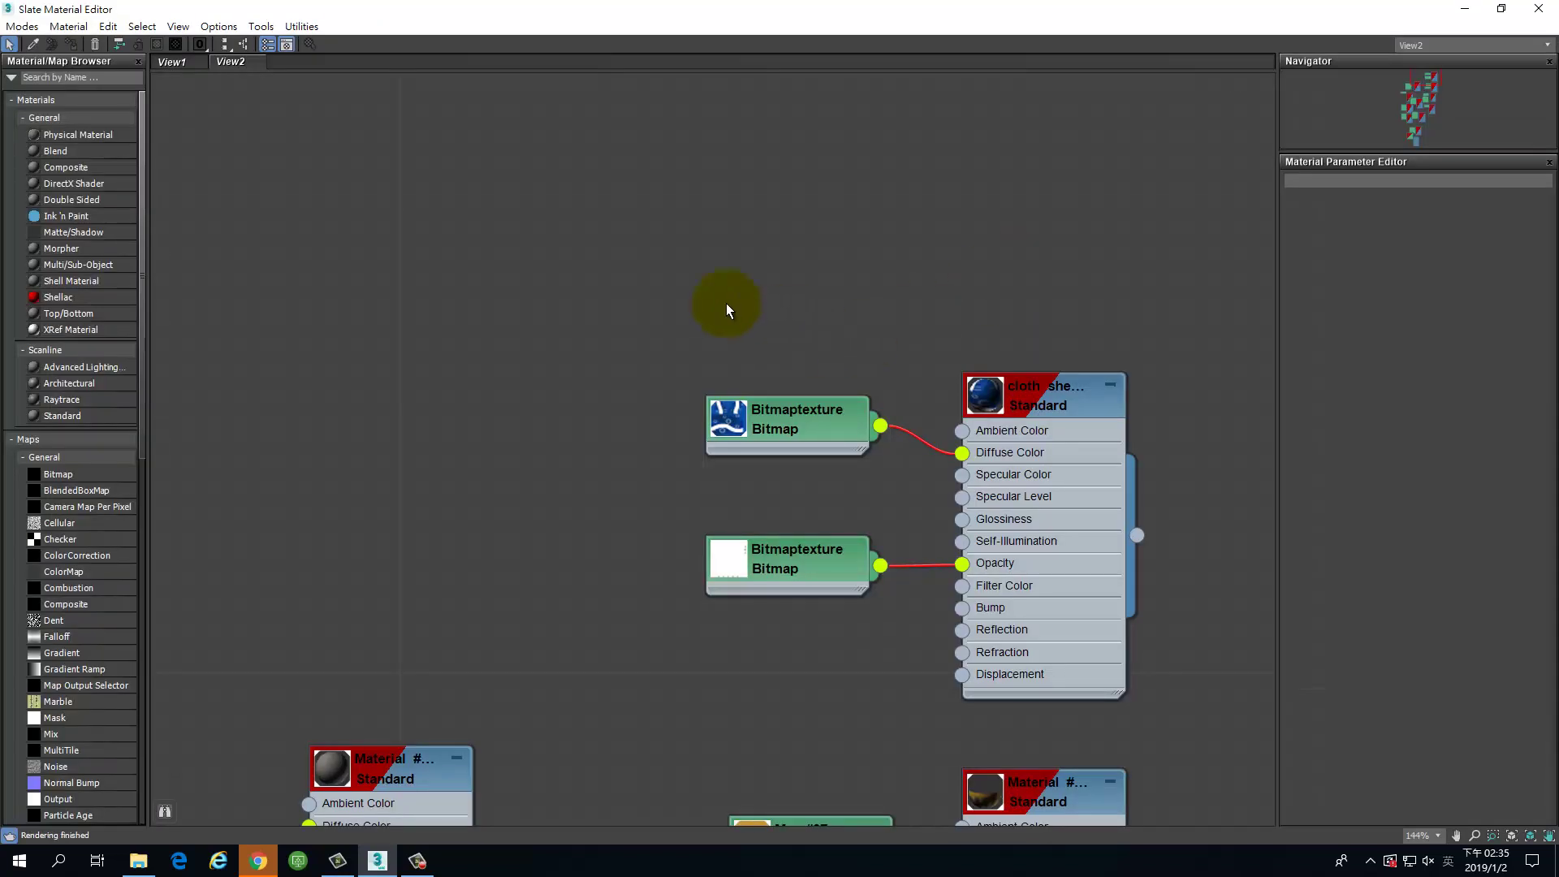
right_click(314, 65)
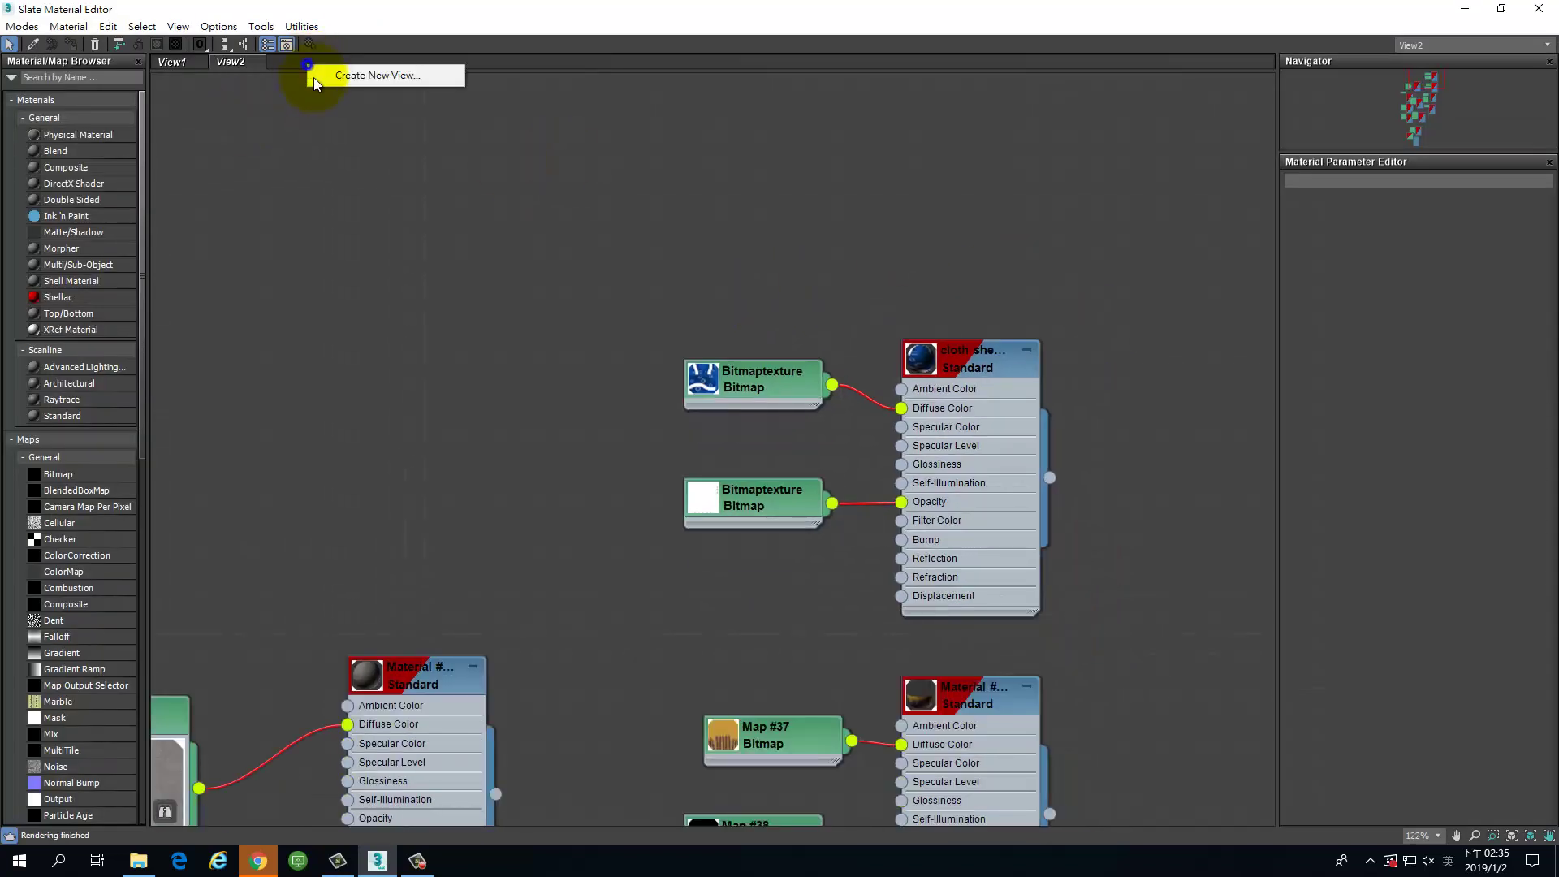
left_click(359, 80)
left_click(354, 97)
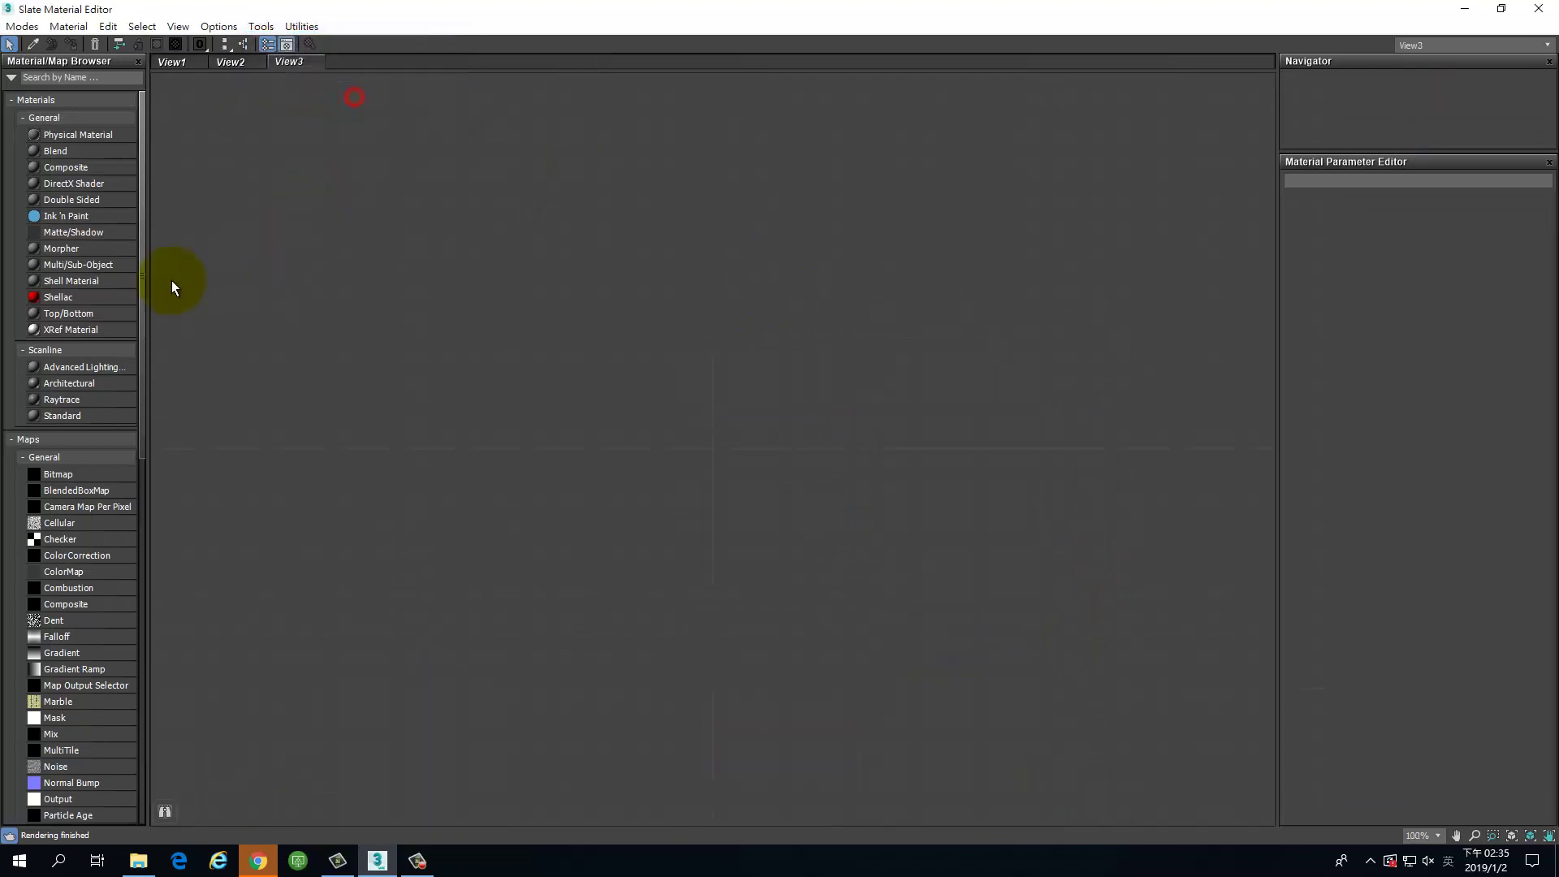
left_click_drag(64, 417, 821, 305)
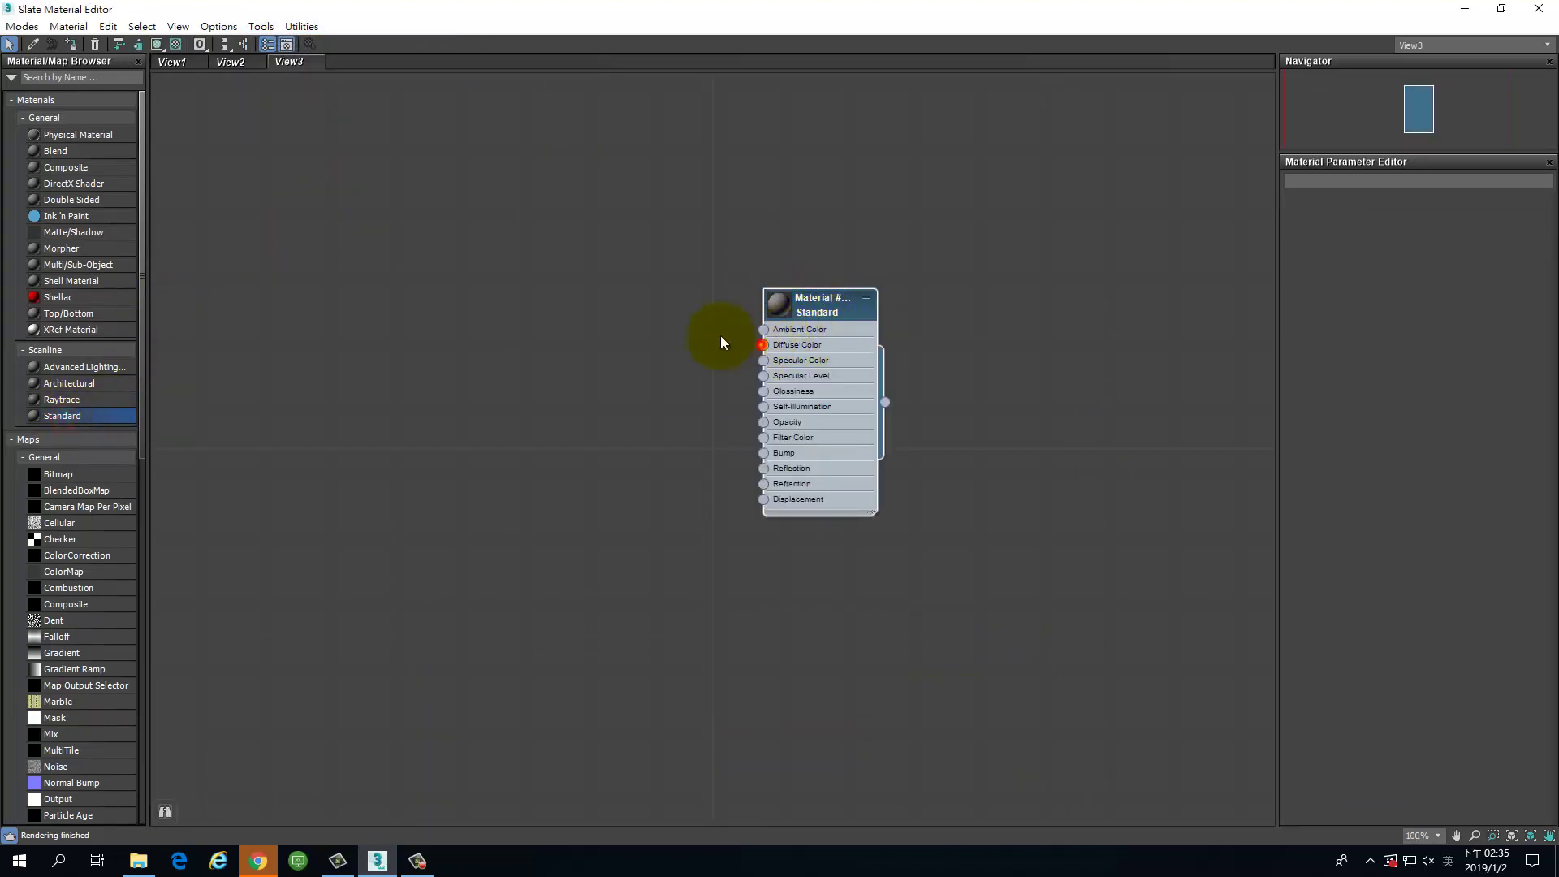
Step: Connect a Bitmap map using the baked 1960Building diffuse image from the Building folder to the Standard material's Diffuse Color
left_click_drag(722, 342, 693, 295)
mouse_move(700, 295)
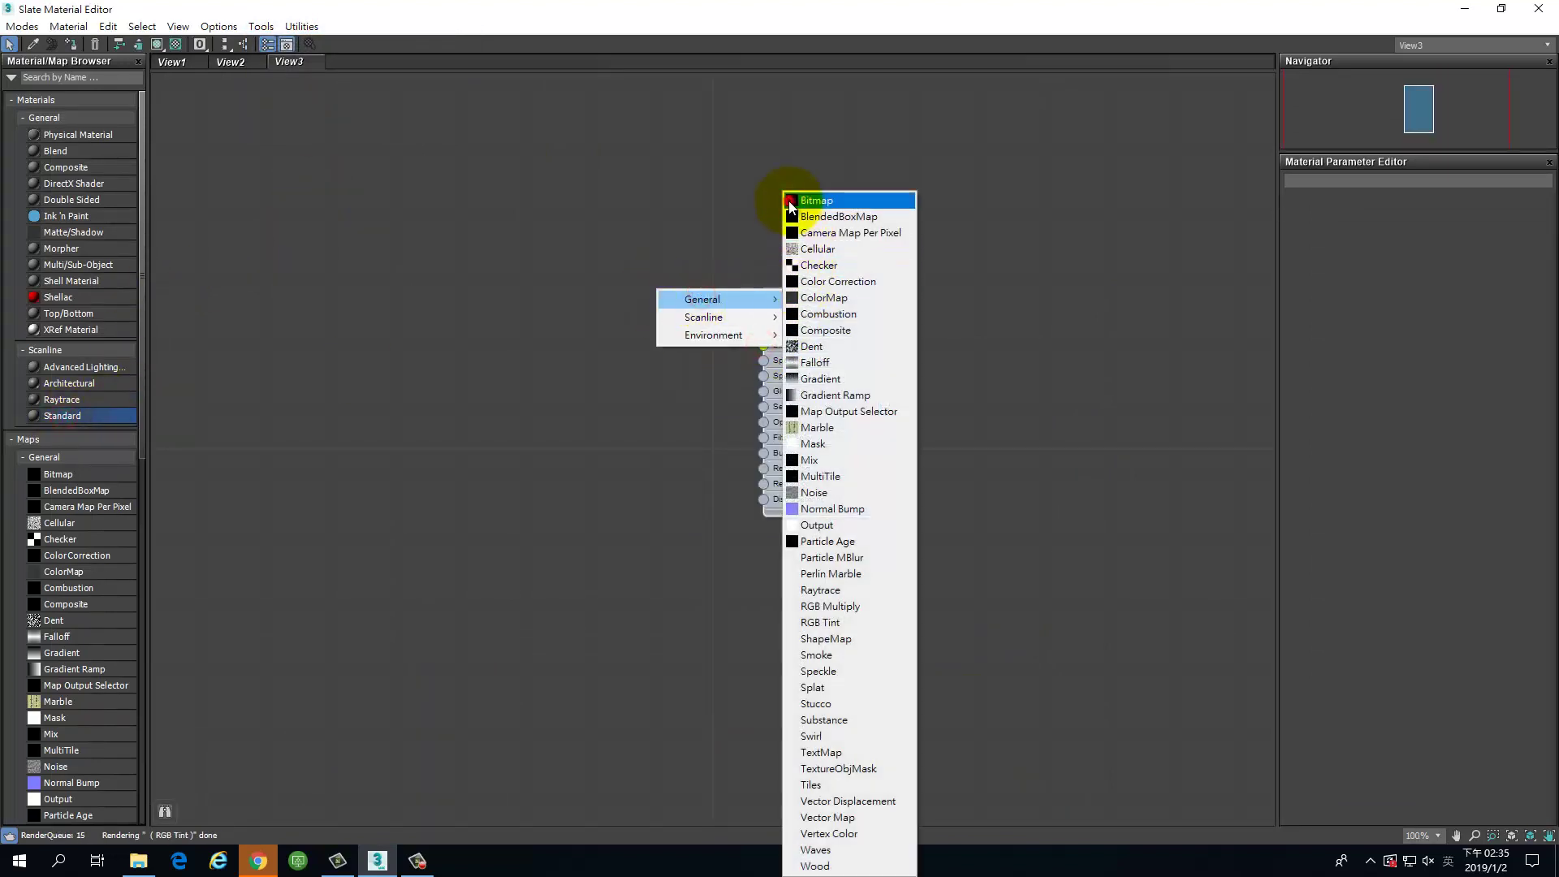
left_click(804, 201)
left_click(243, 59)
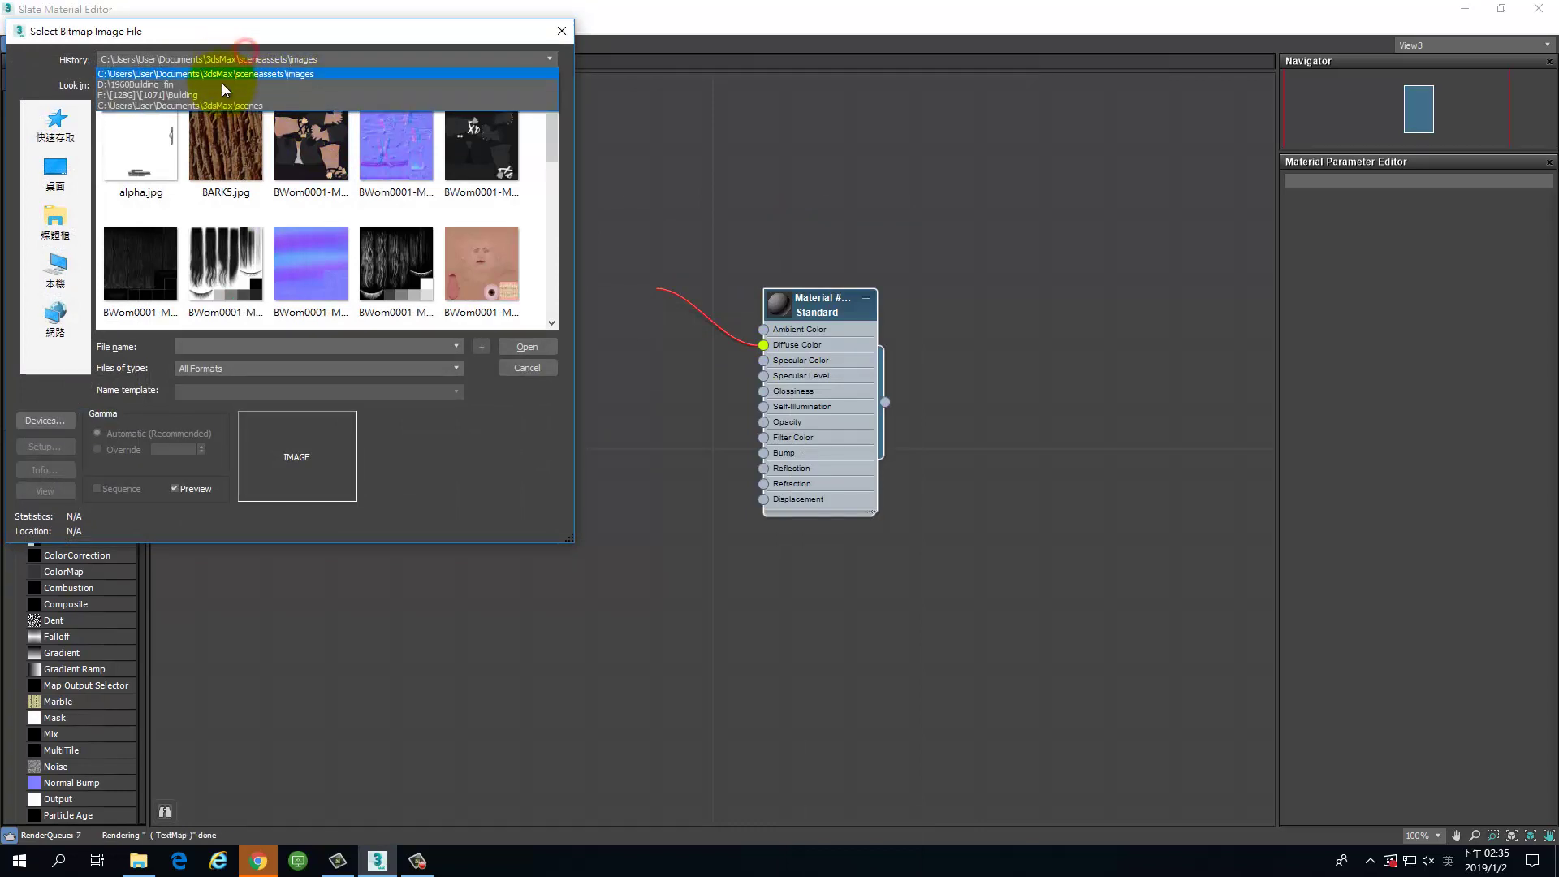
left_click(223, 85)
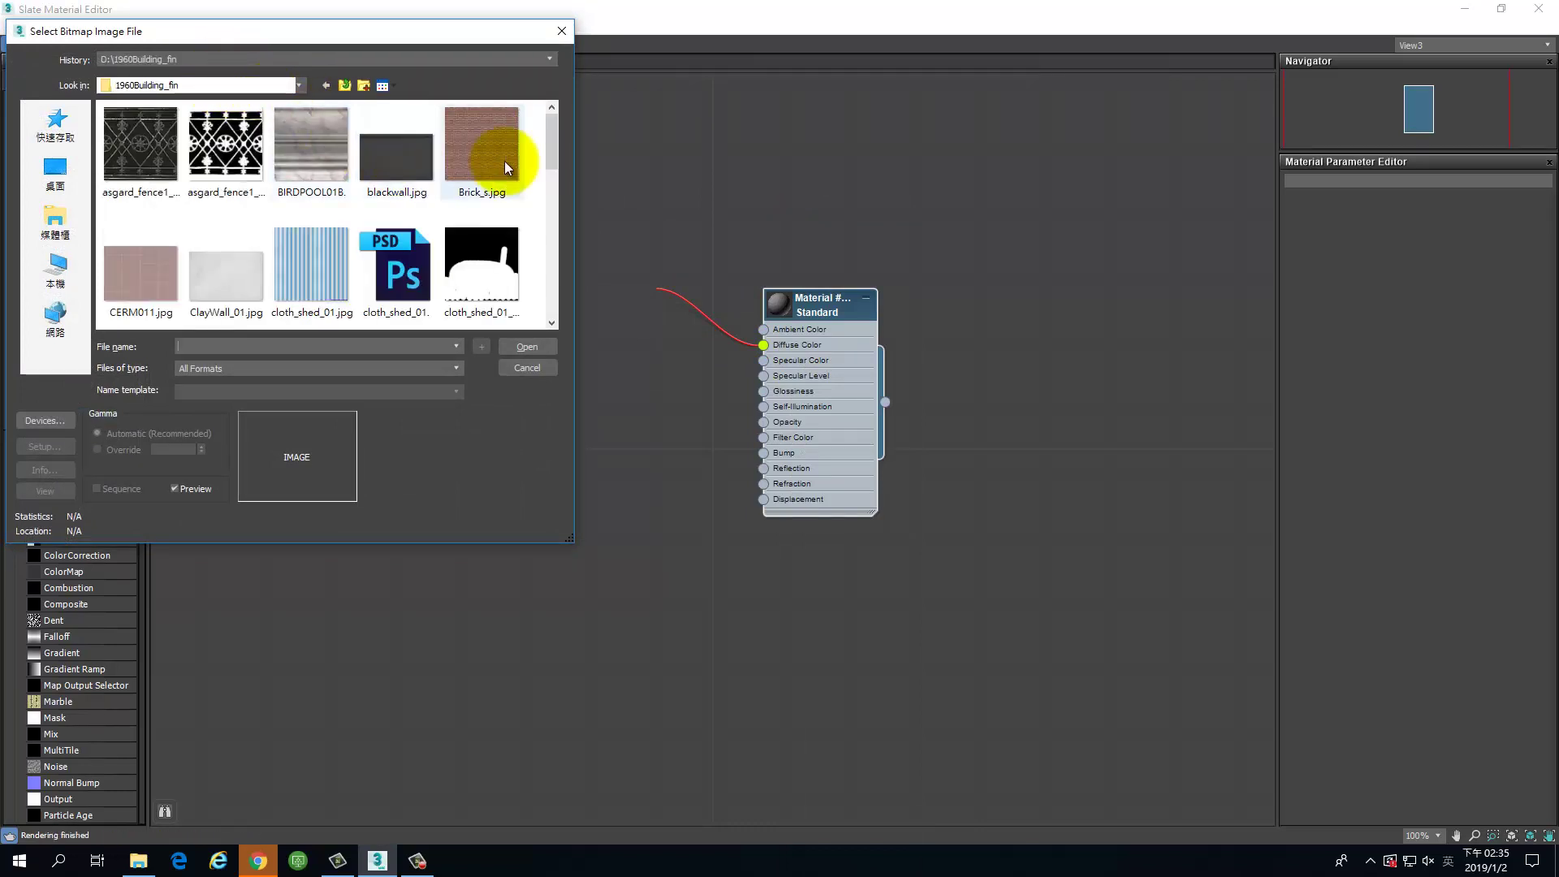
left_click(209, 58)
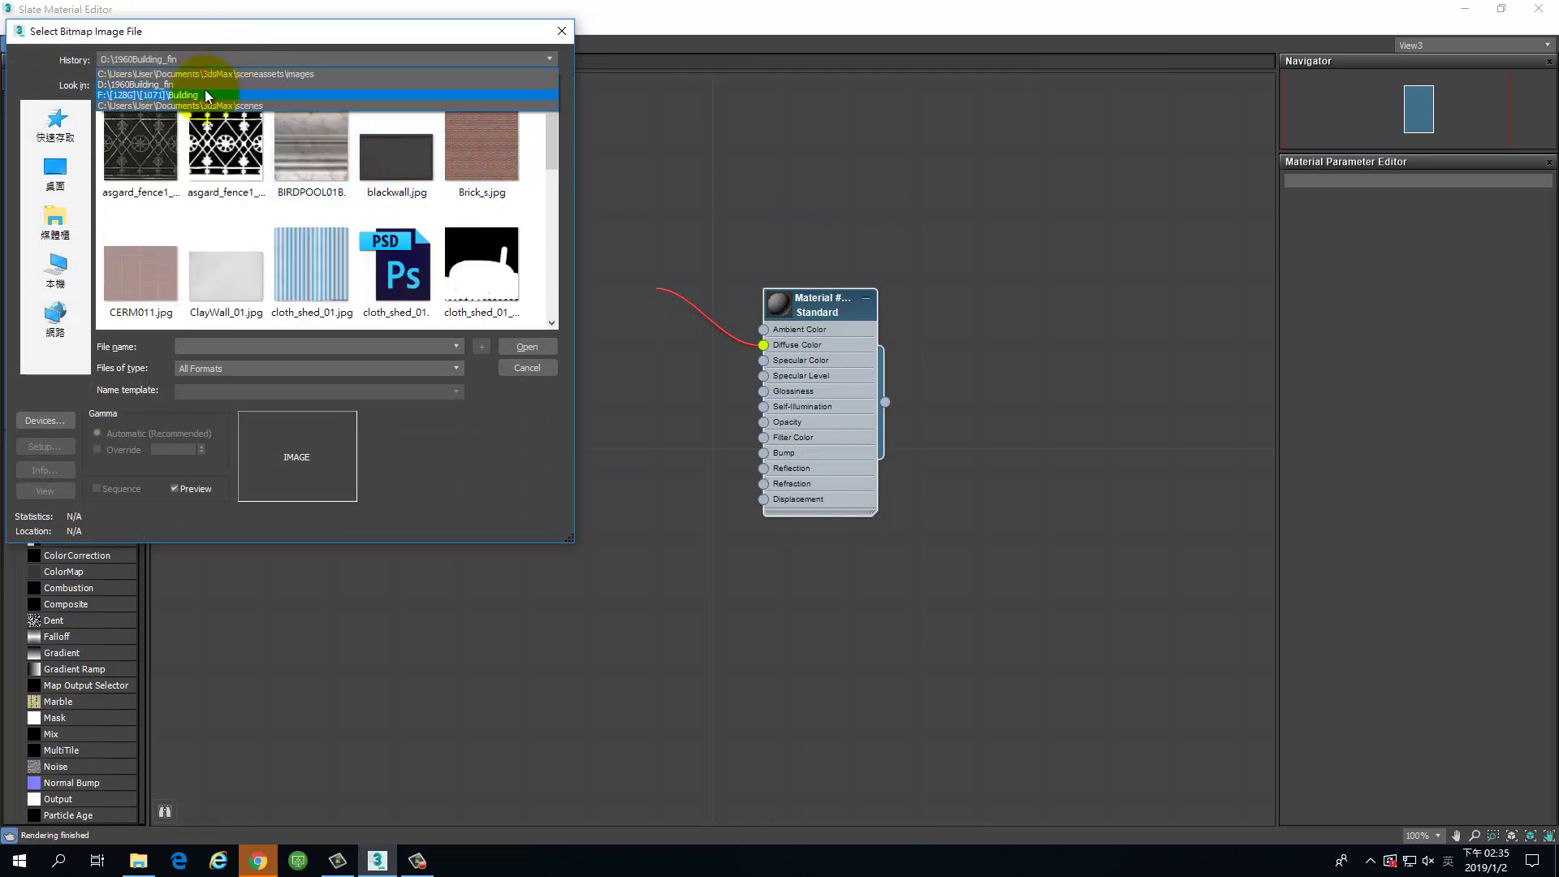
left_click(209, 96)
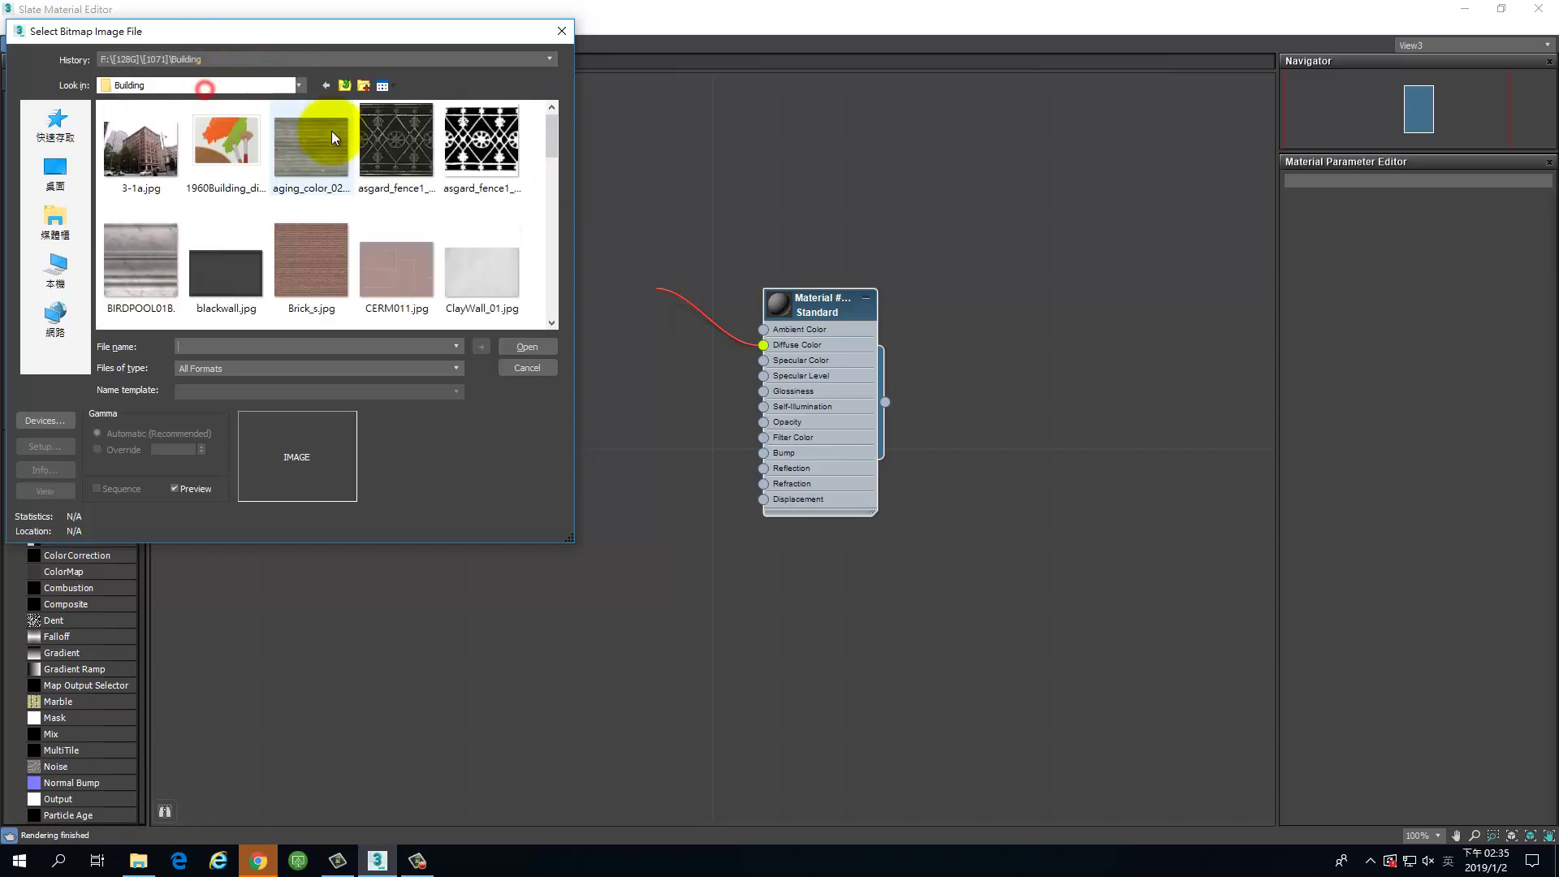
left_click(237, 123)
left_click(540, 349)
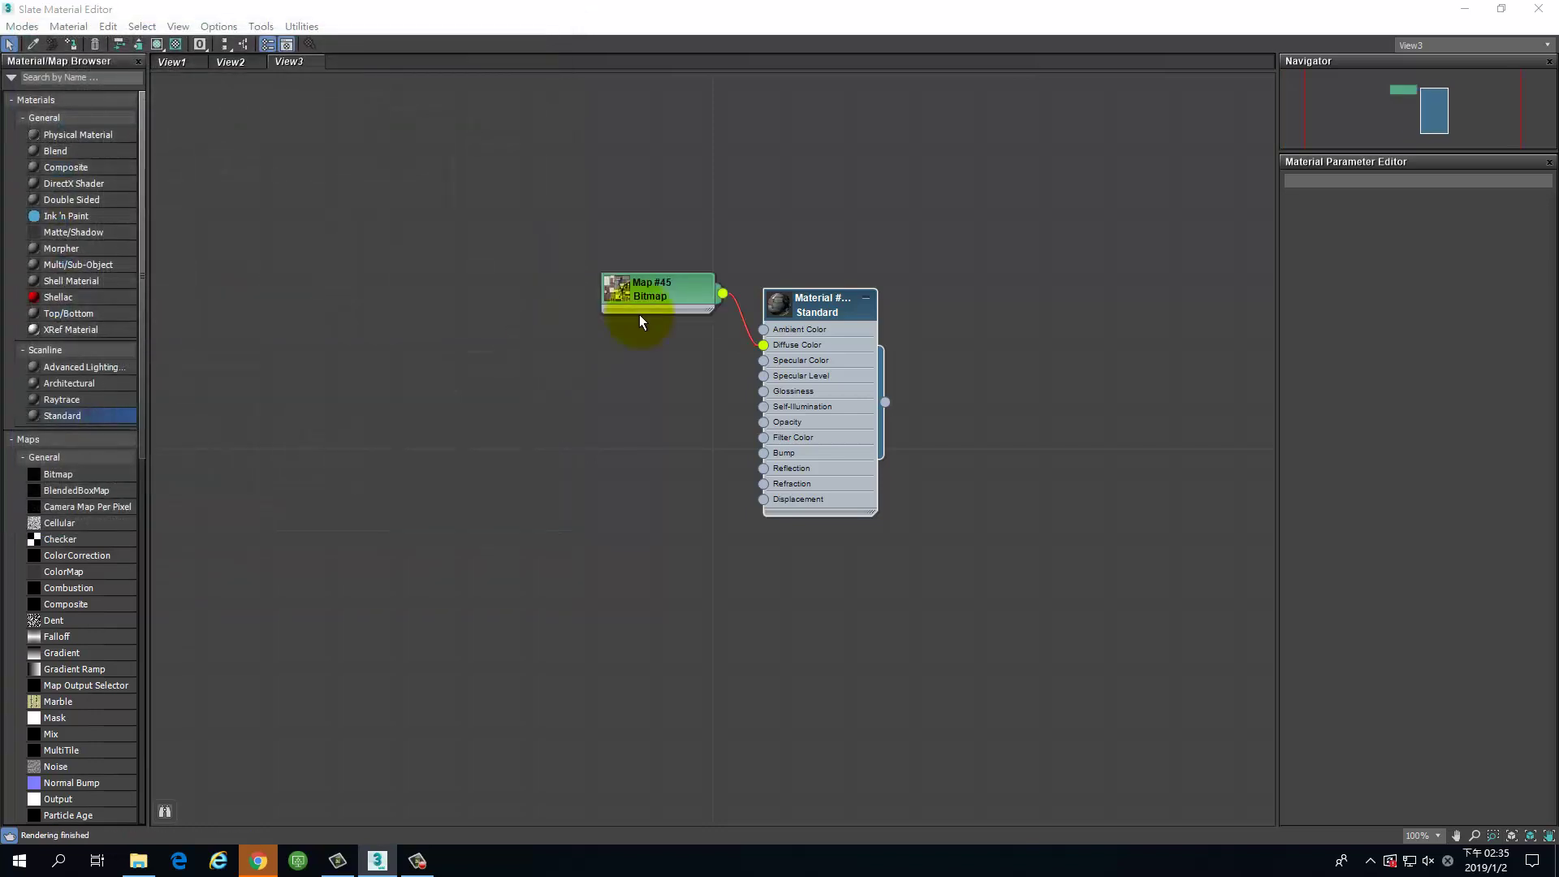
left_click_drag(673, 290, 602, 326)
Step: Show the new Standard material shaded in the viewport, assign it to the building and close the Slate Material Editor
double_click(822, 310)
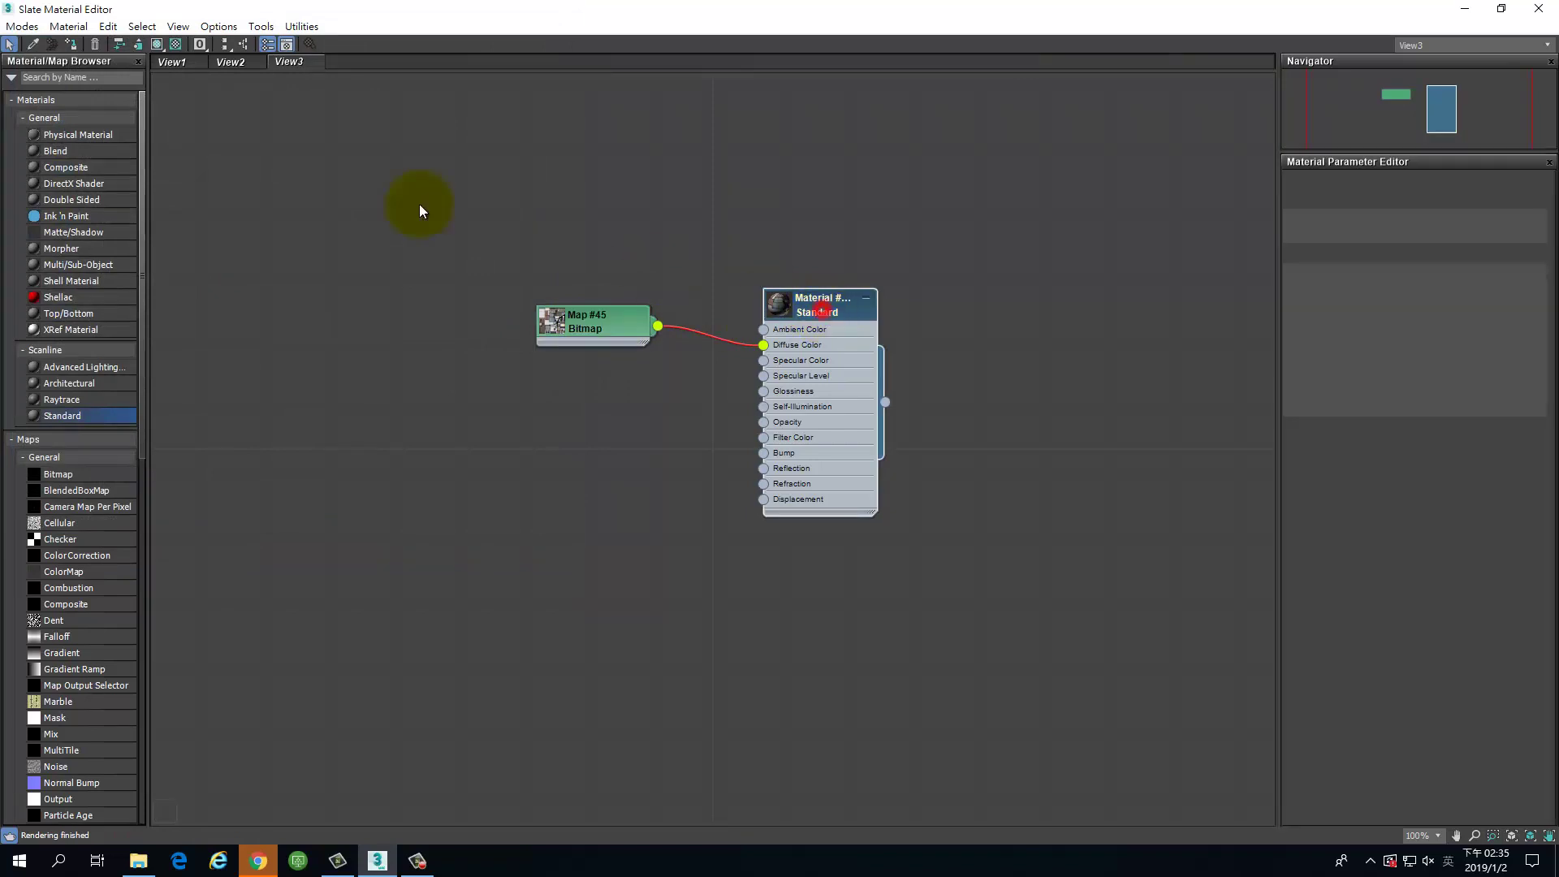
left_click(157, 44)
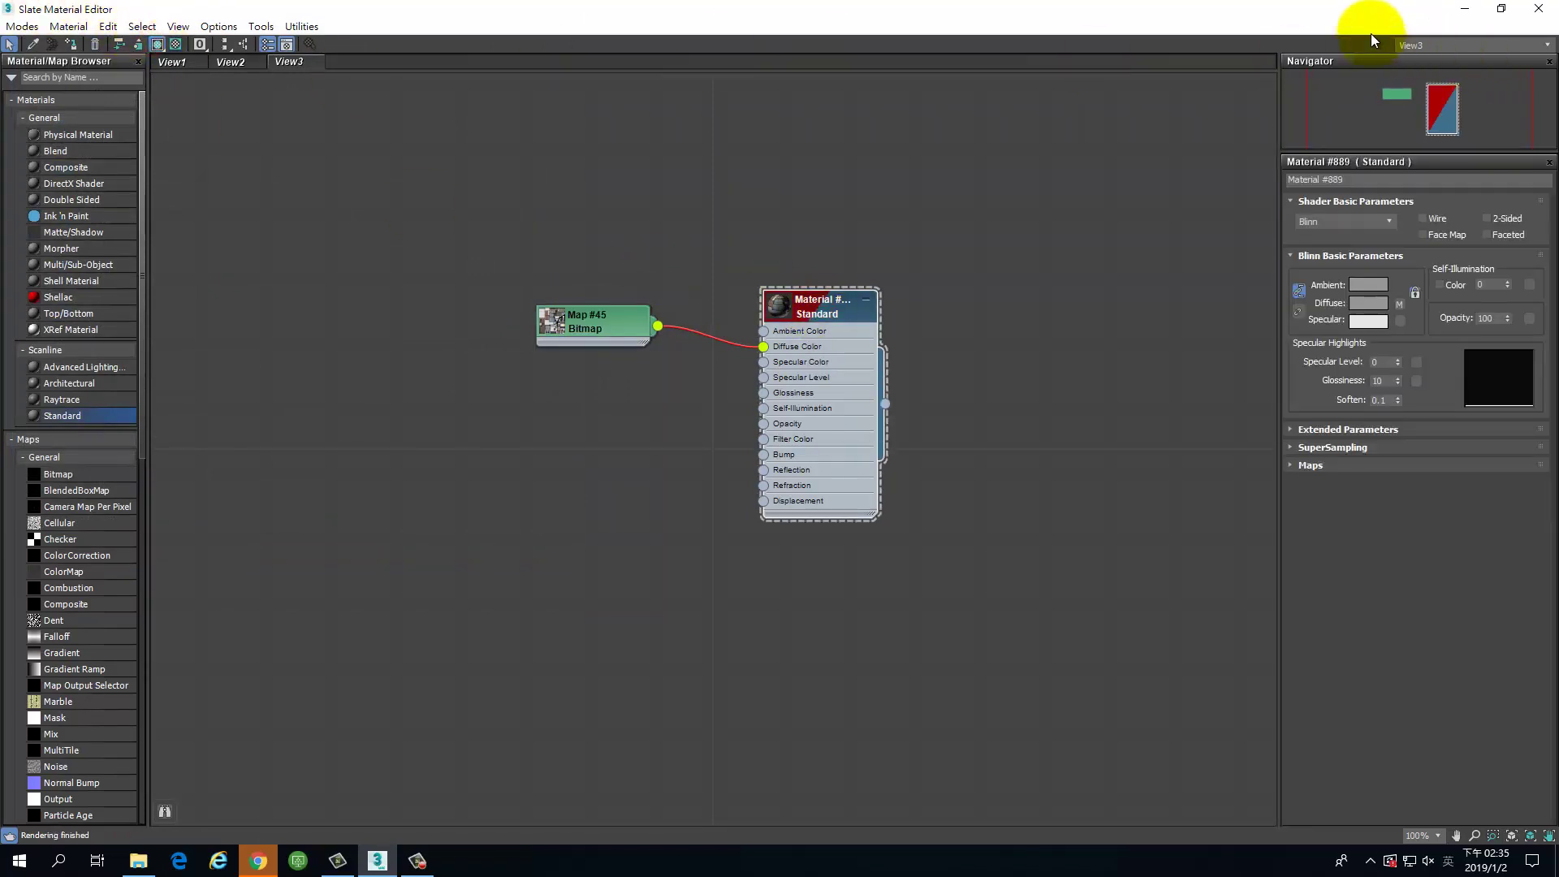
left_click(1502, 8)
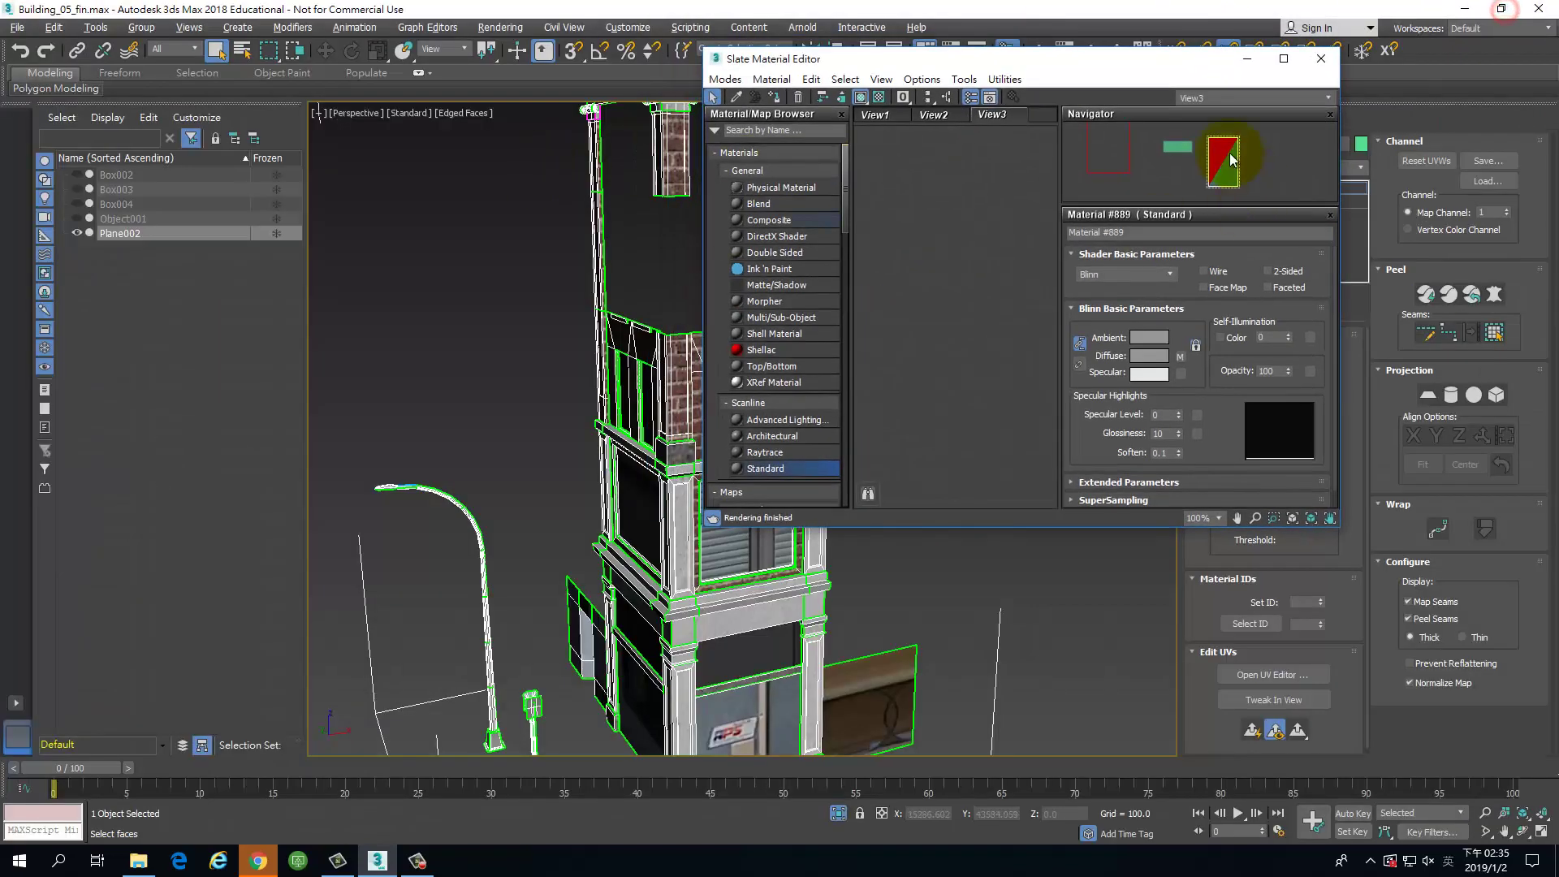
left_click_drag(1078, 52, 484, 98)
middle_click_drag(346, 325, 195, 362)
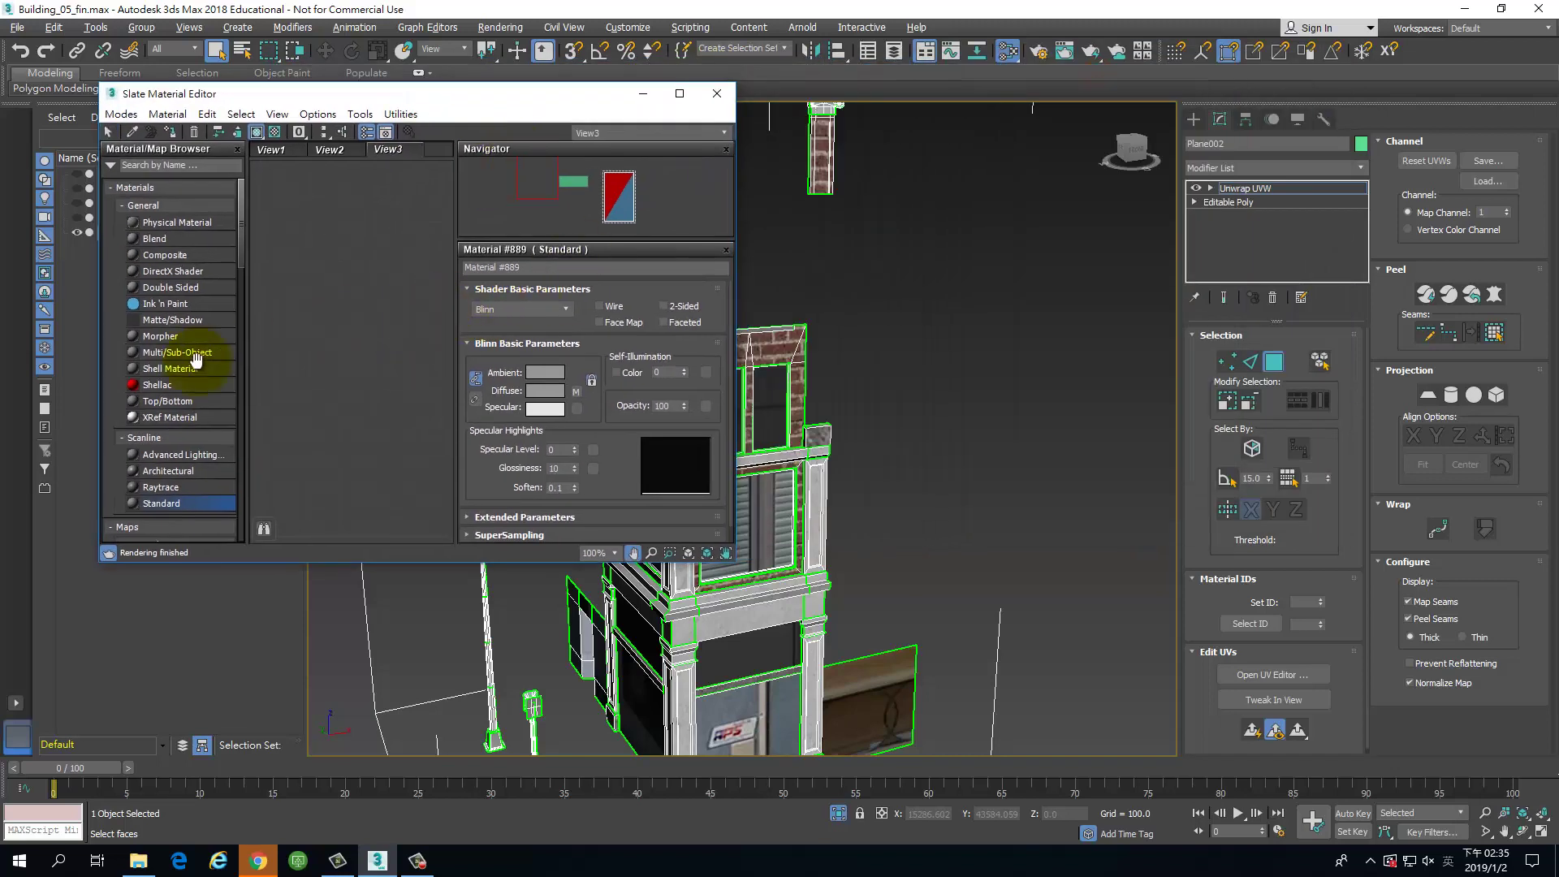
left_click_drag(532, 184, 618, 193)
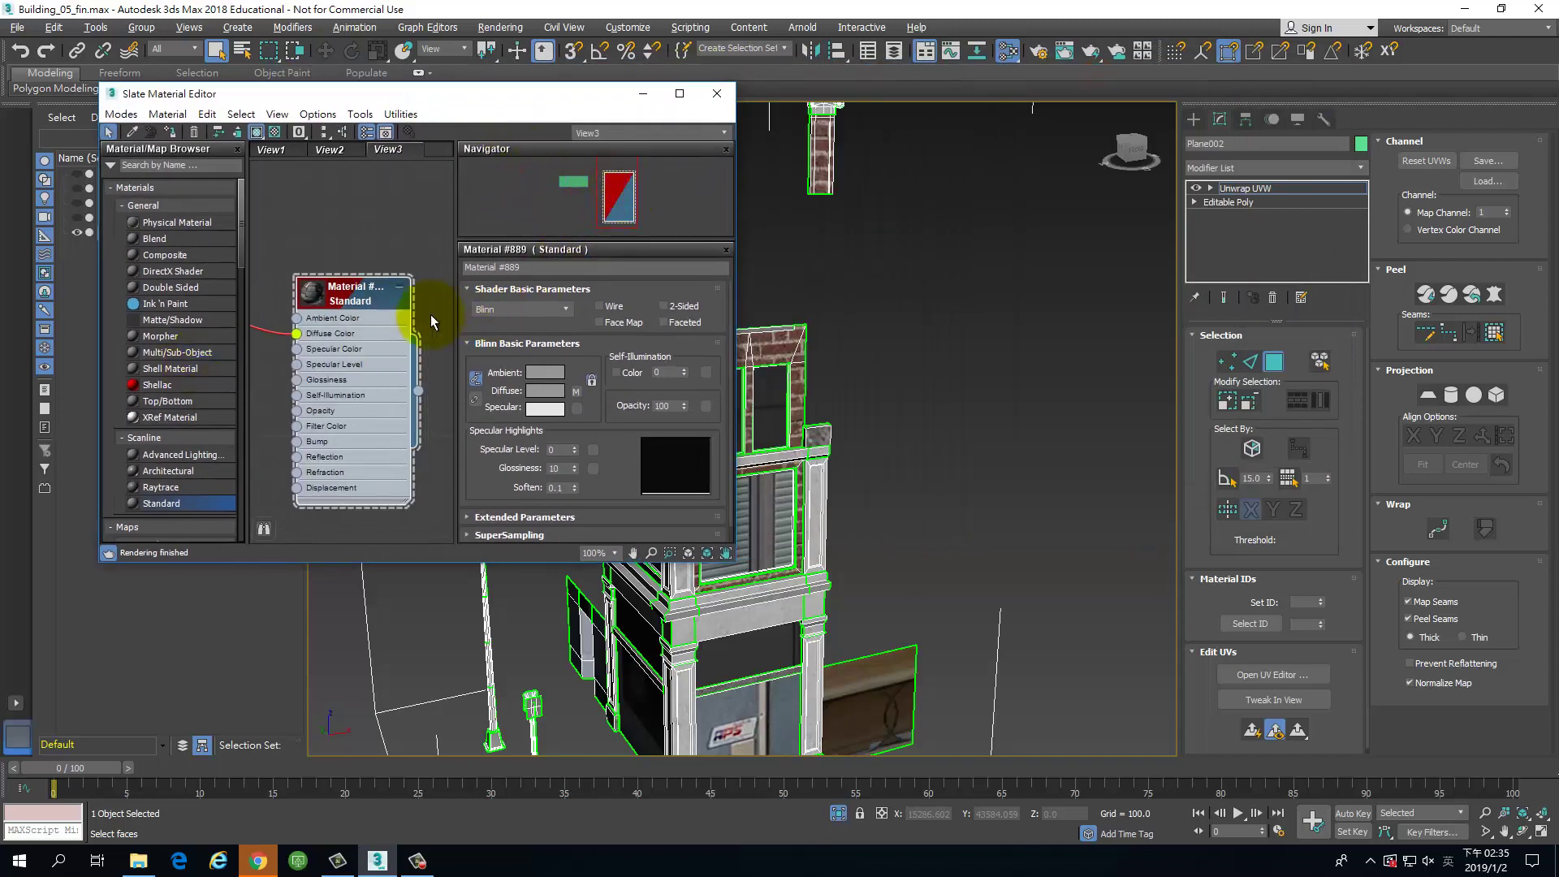
left_click(701, 95)
Step: Examine the baked texture around the whole building and close up on the brick wall and windows
scroll(950, 471, "down", 3)
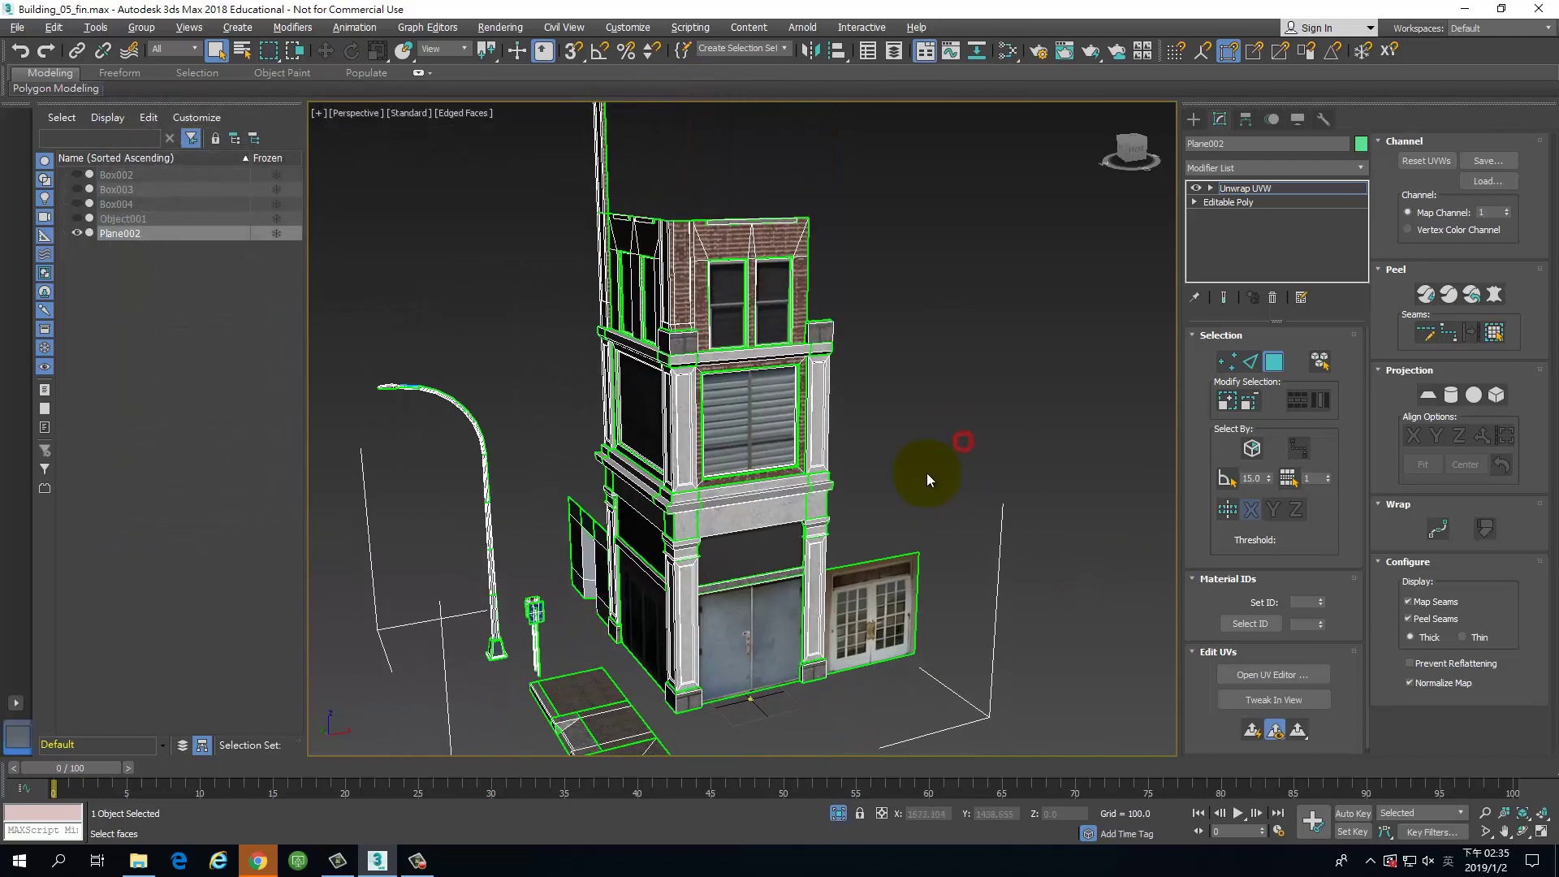
middle_click_drag(927, 473, 968, 450, "alt")
key("alt+w")
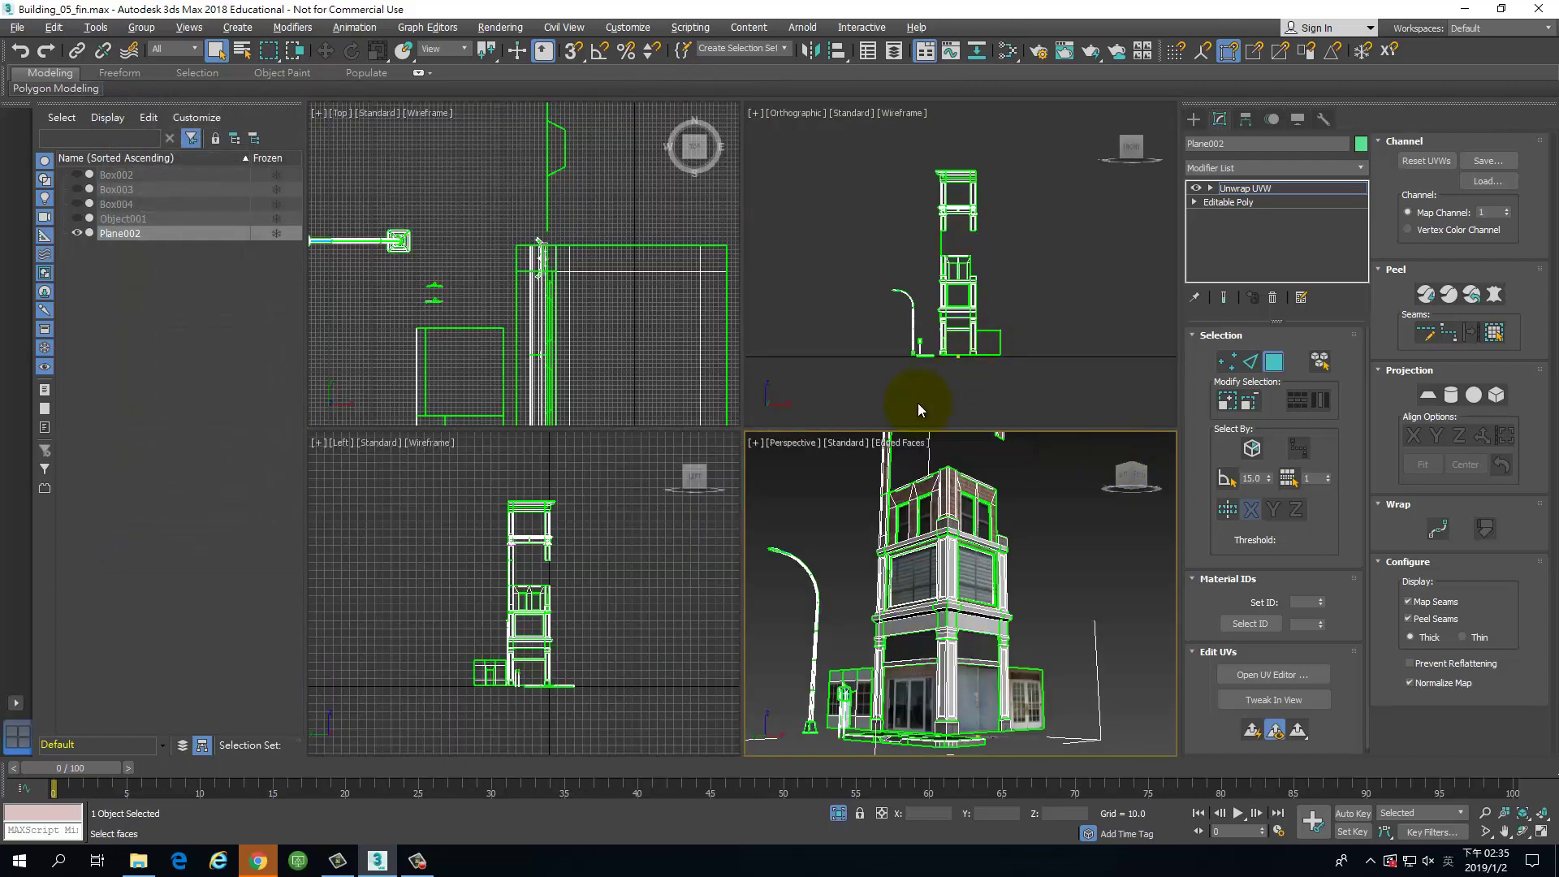
key("alt+w")
middle_click_drag(966, 387, 967, 348, "alt")
scroll(744, 314, "up", 10)
scroll(836, 309, "down", 5)
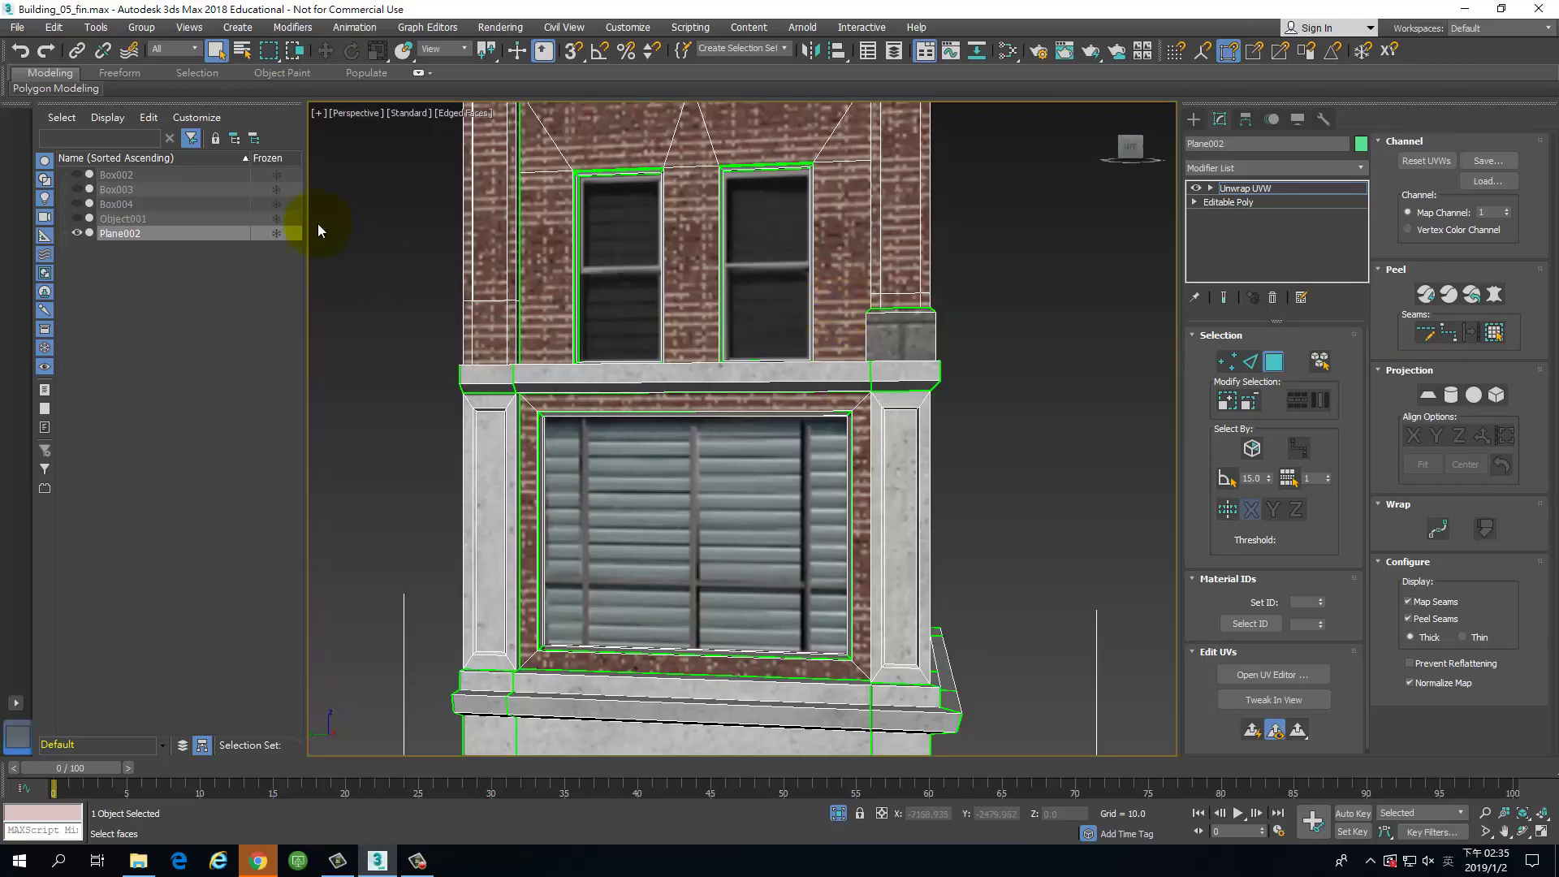
Step: Set the viewport's maximum display resolution for baked procedural maps and texture maps to 2048 pixels and apply the configuration
left_click(313, 111)
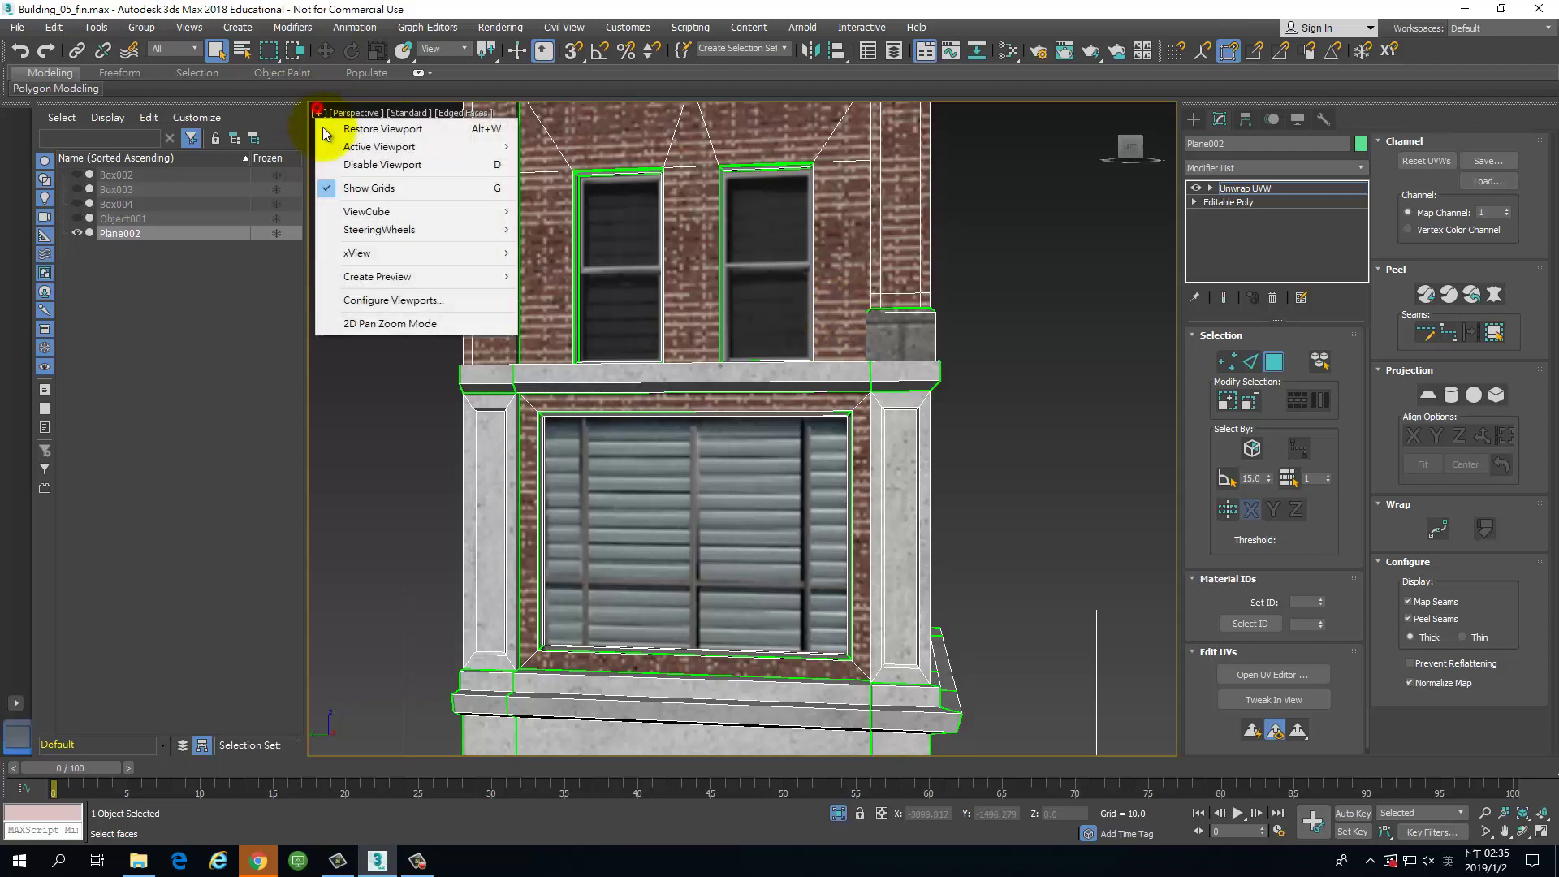
left_click(411, 299)
double_click(924, 333)
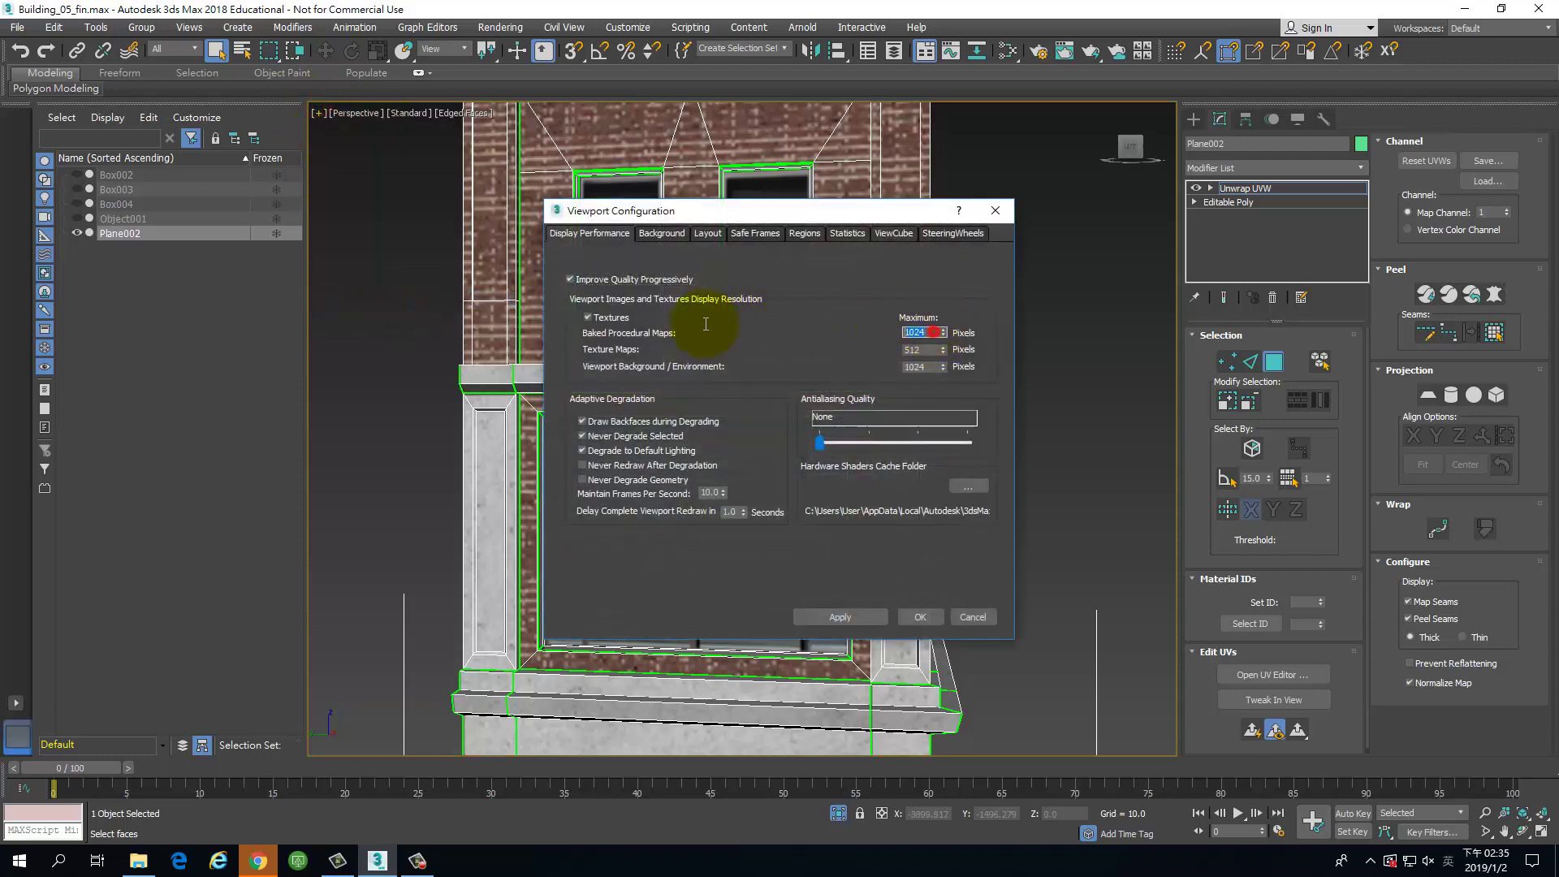
type("2048")
double_click(930, 349)
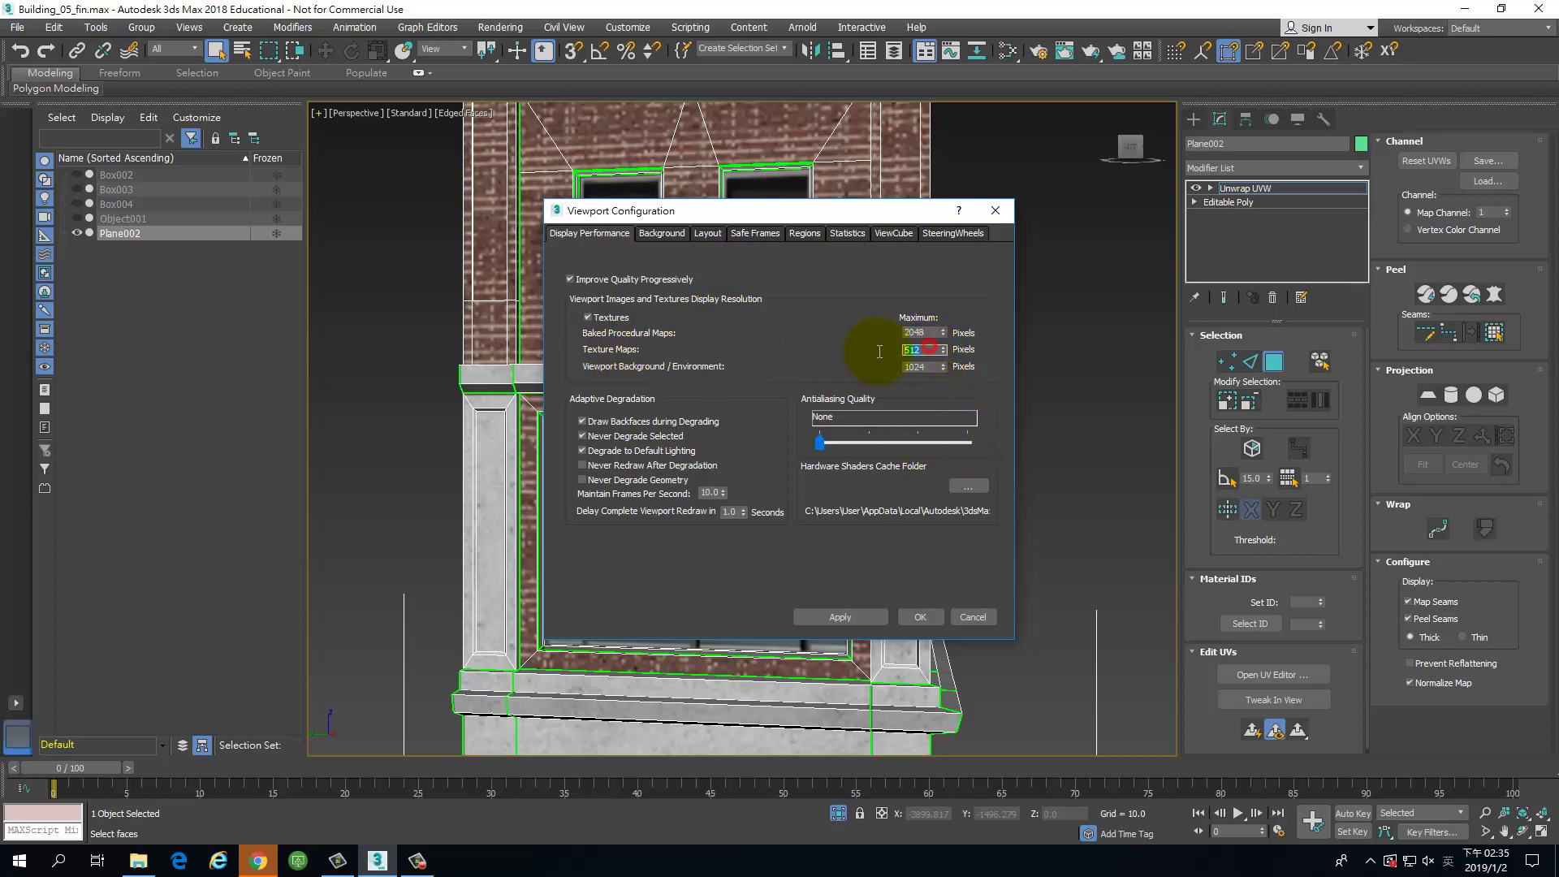
type("2048")
key("Tab")
type("2")
left_click(837, 614)
left_click(920, 617)
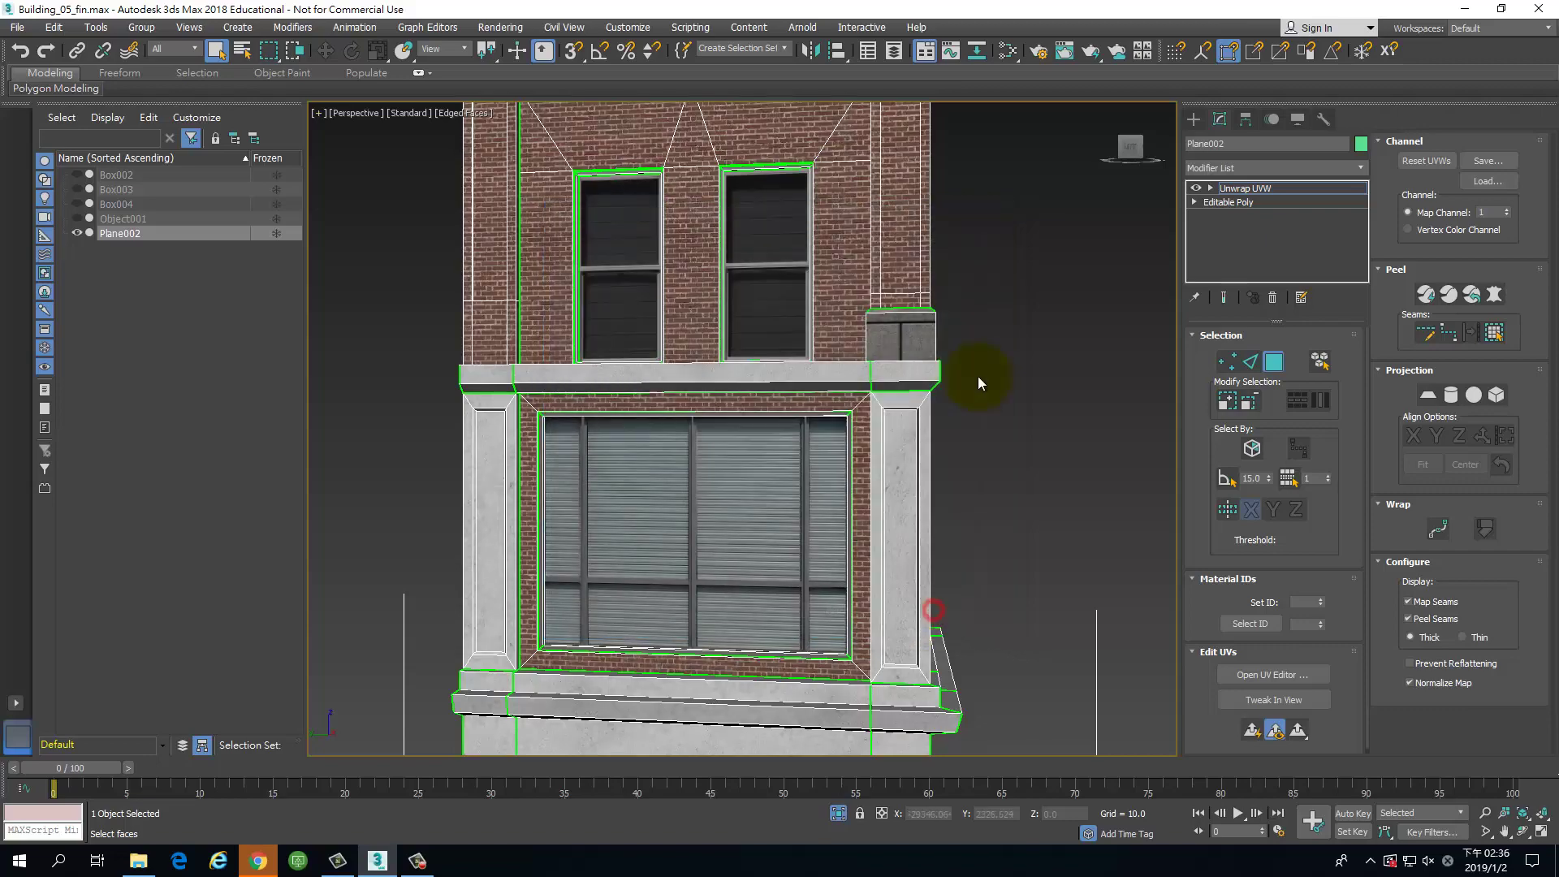
Step: Collapse the Unwrap UVW modifier on the building mesh by converting it to Editable Poly
middle_click_drag(812, 338, 887, 379, "alt")
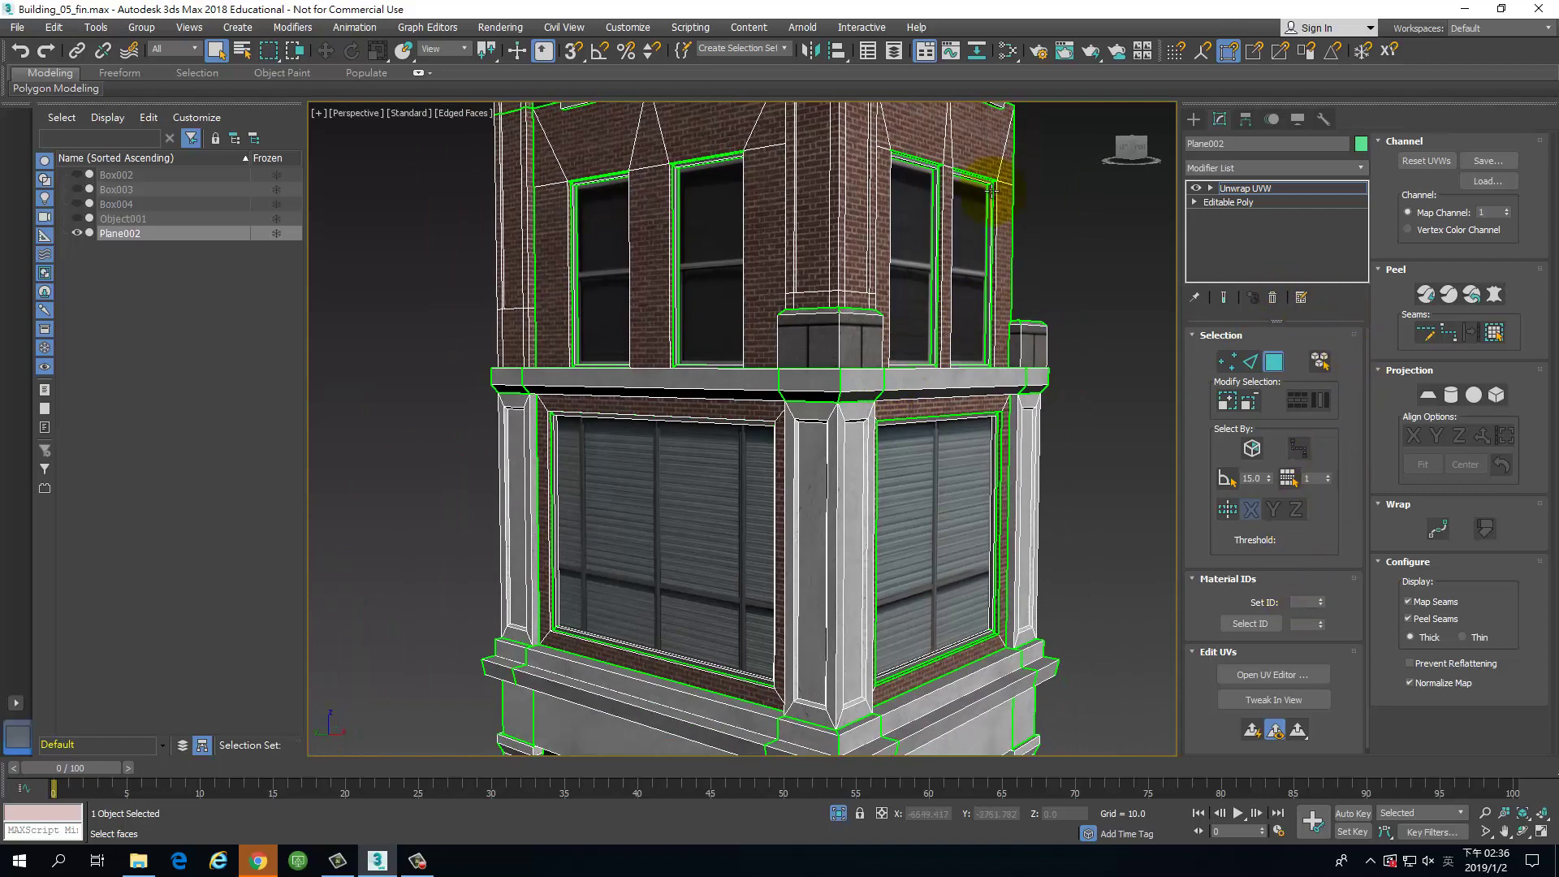
right_click(832, 194)
mouse_move(885, 358)
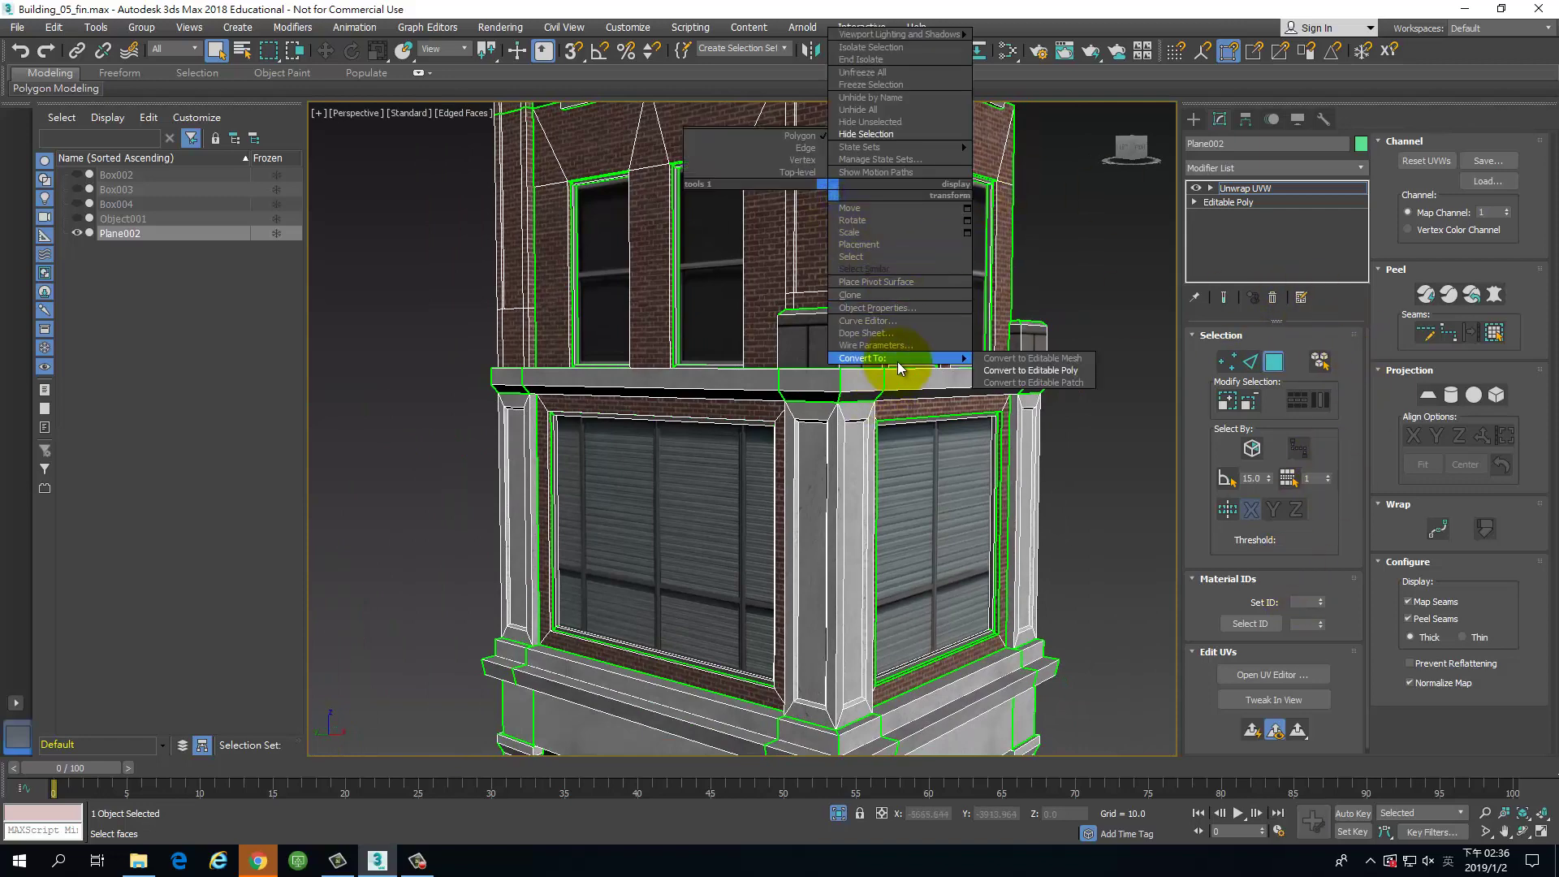
left_click(1060, 371)
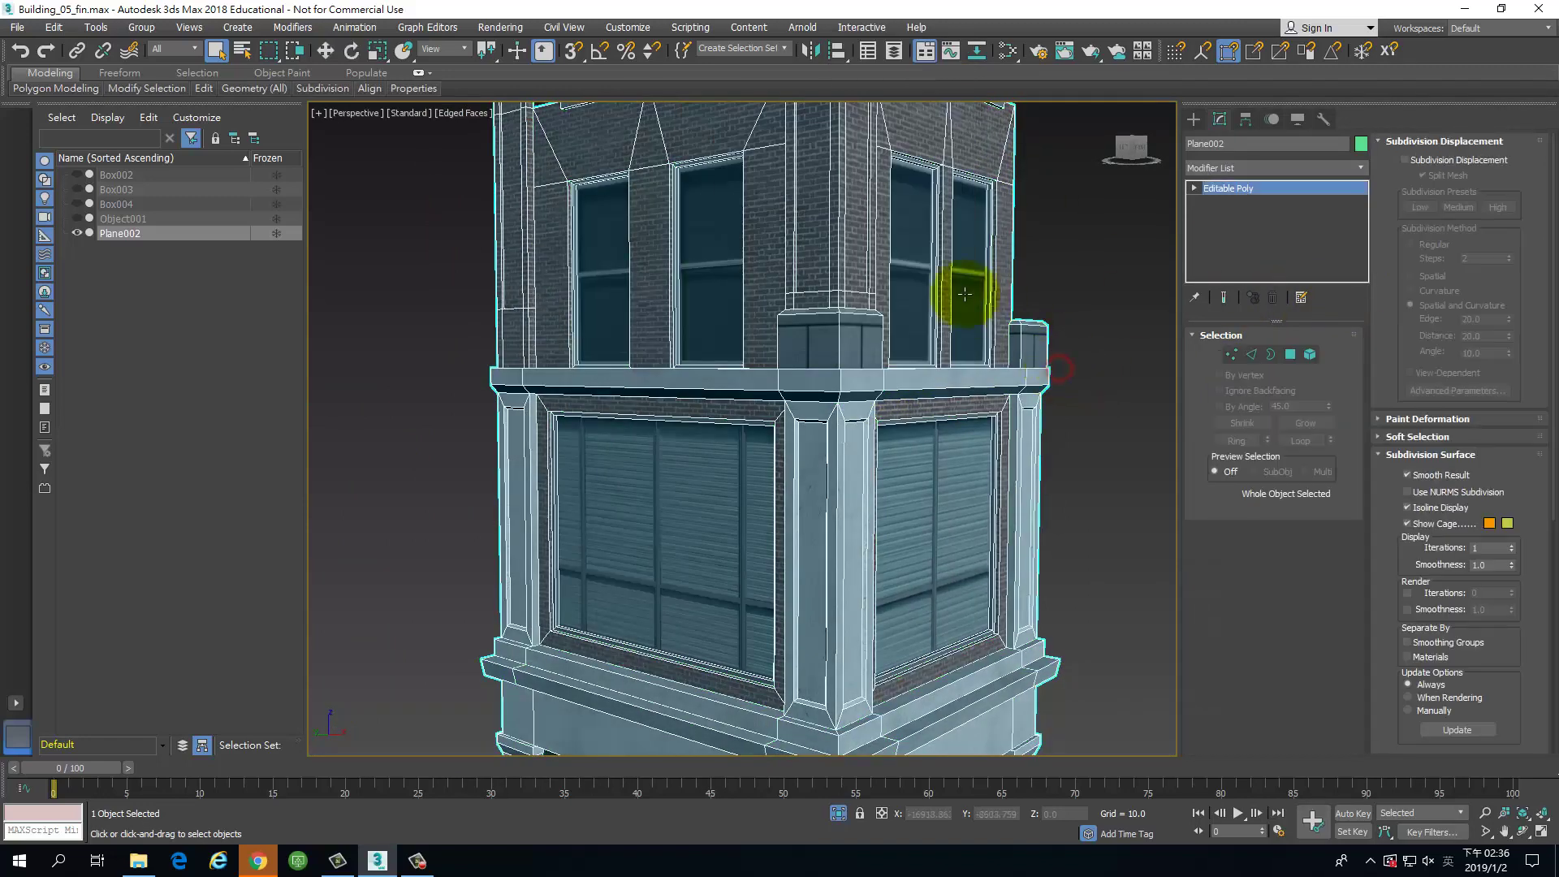
Step: Examine the tower's upper storey and cornice underside, including the vertices of the building mesh
left_click(1056, 256)
middle_click_drag(1047, 233, 922, 626)
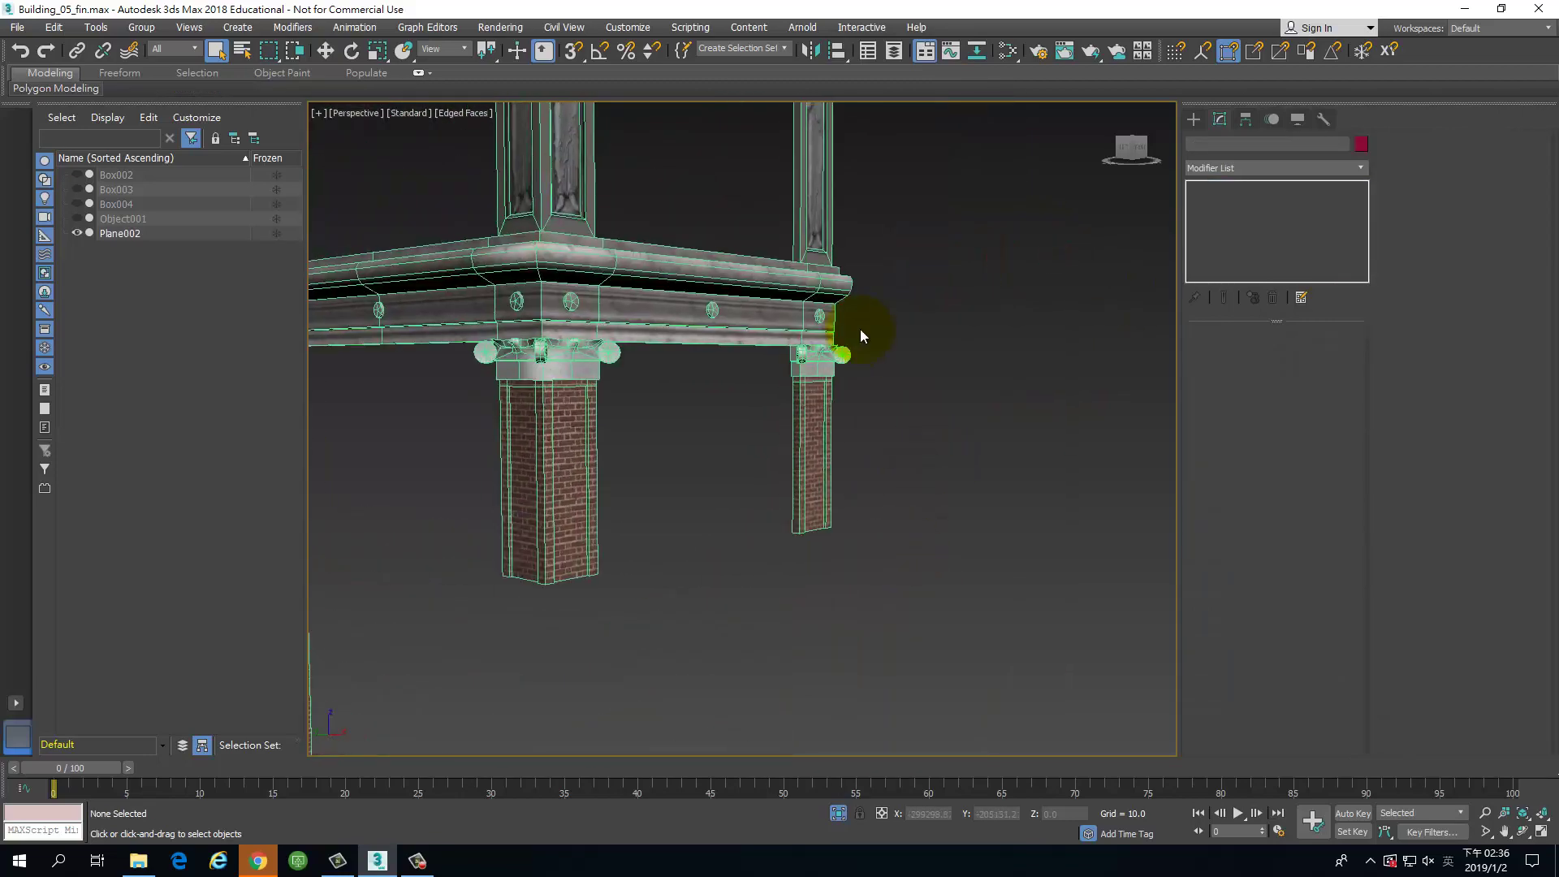
middle_click_drag(860, 331, 904, 595)
middle_click_drag(903, 596, 947, 272, "alt")
left_click(947, 272)
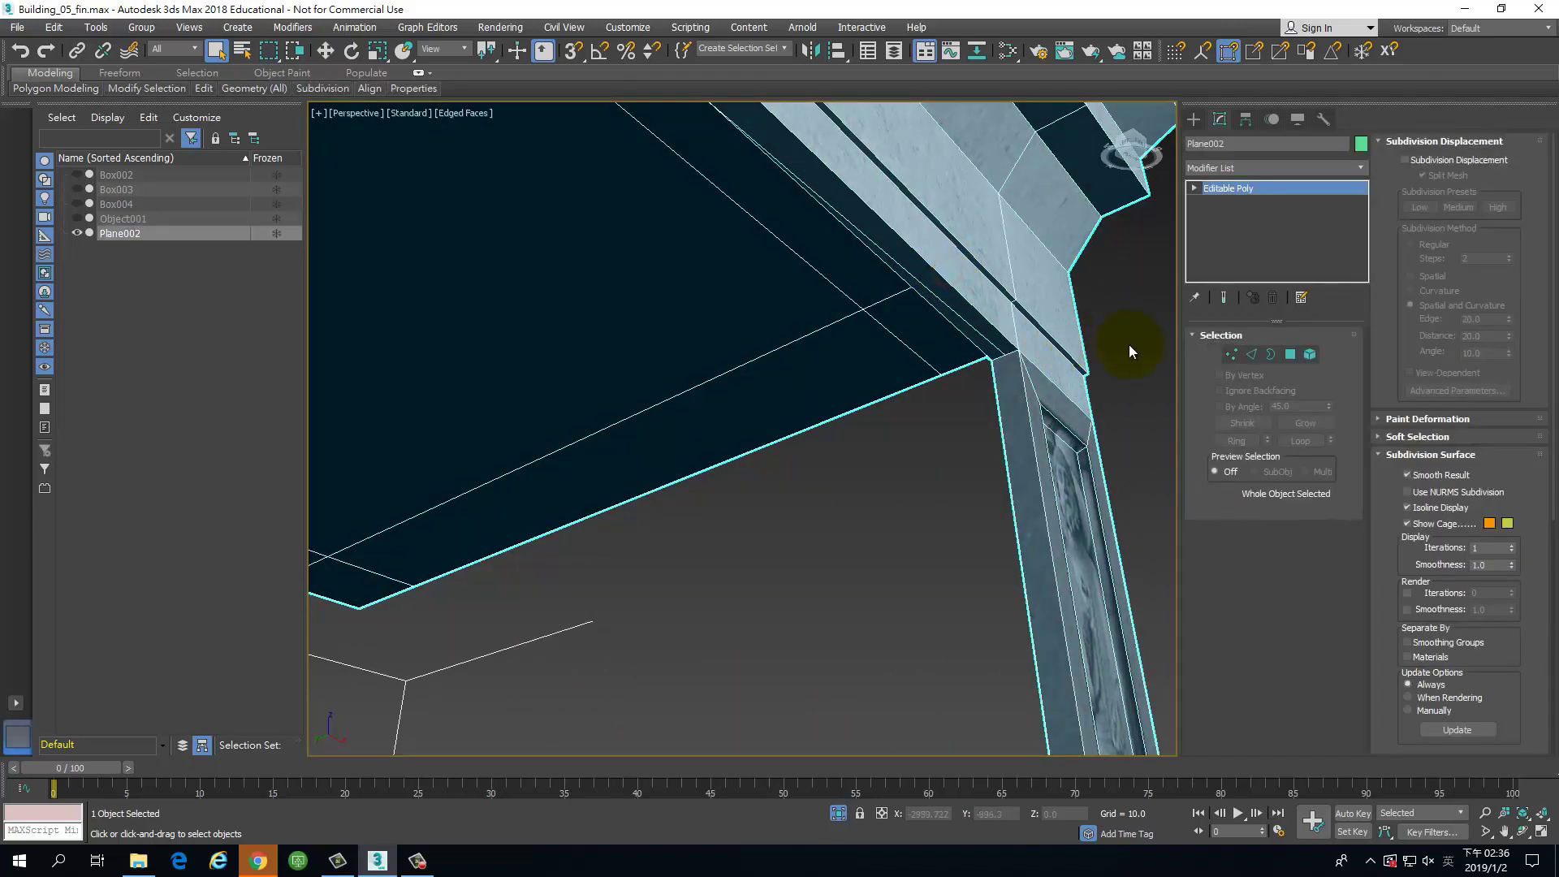
left_click(1253, 358)
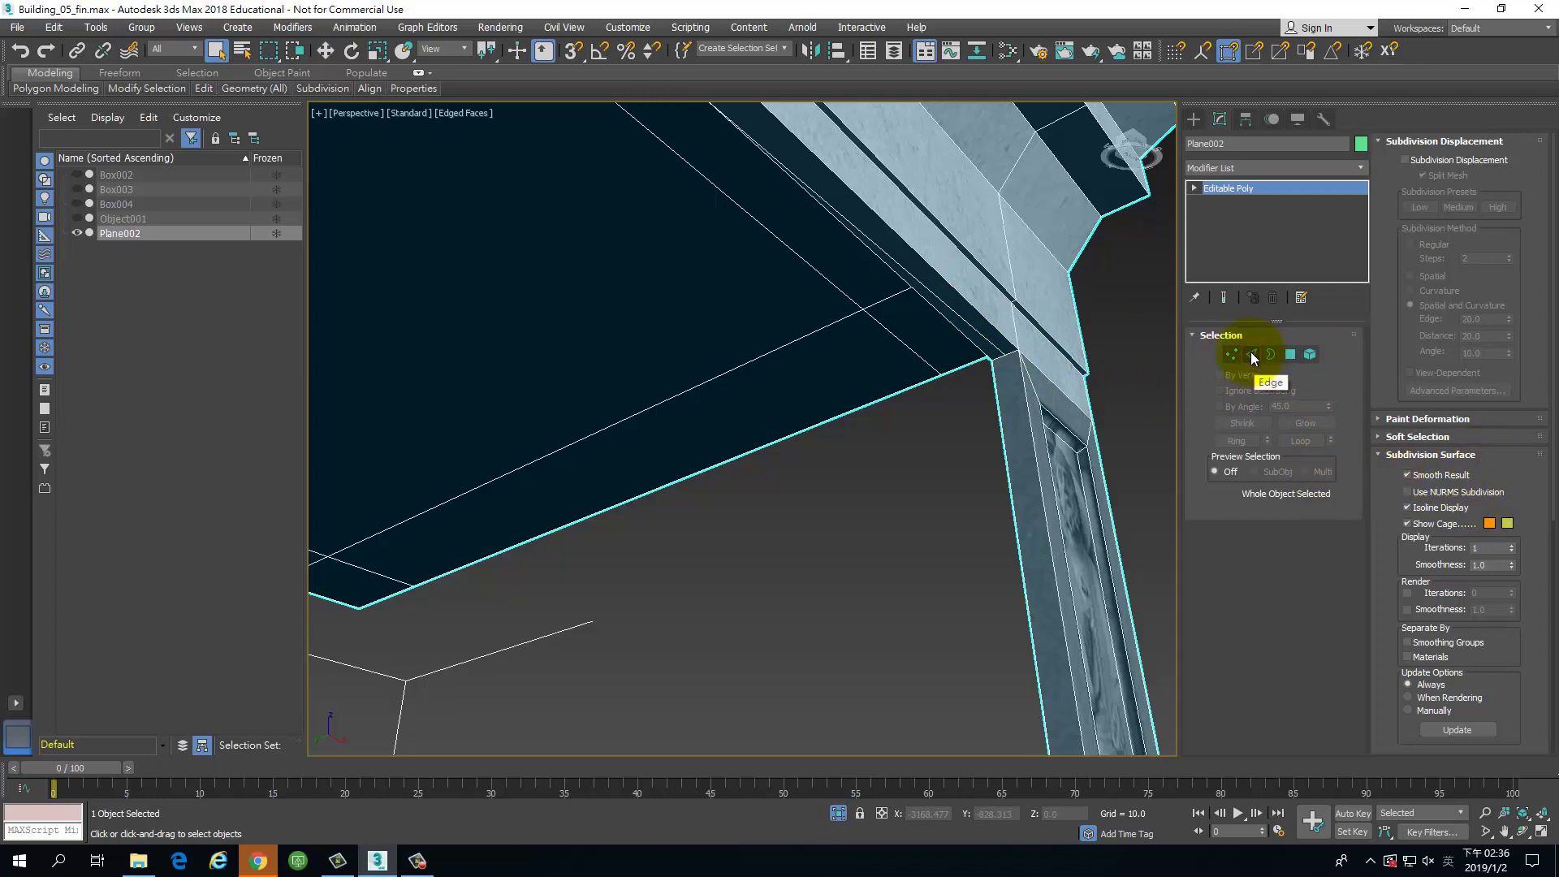
left_click(1236, 358)
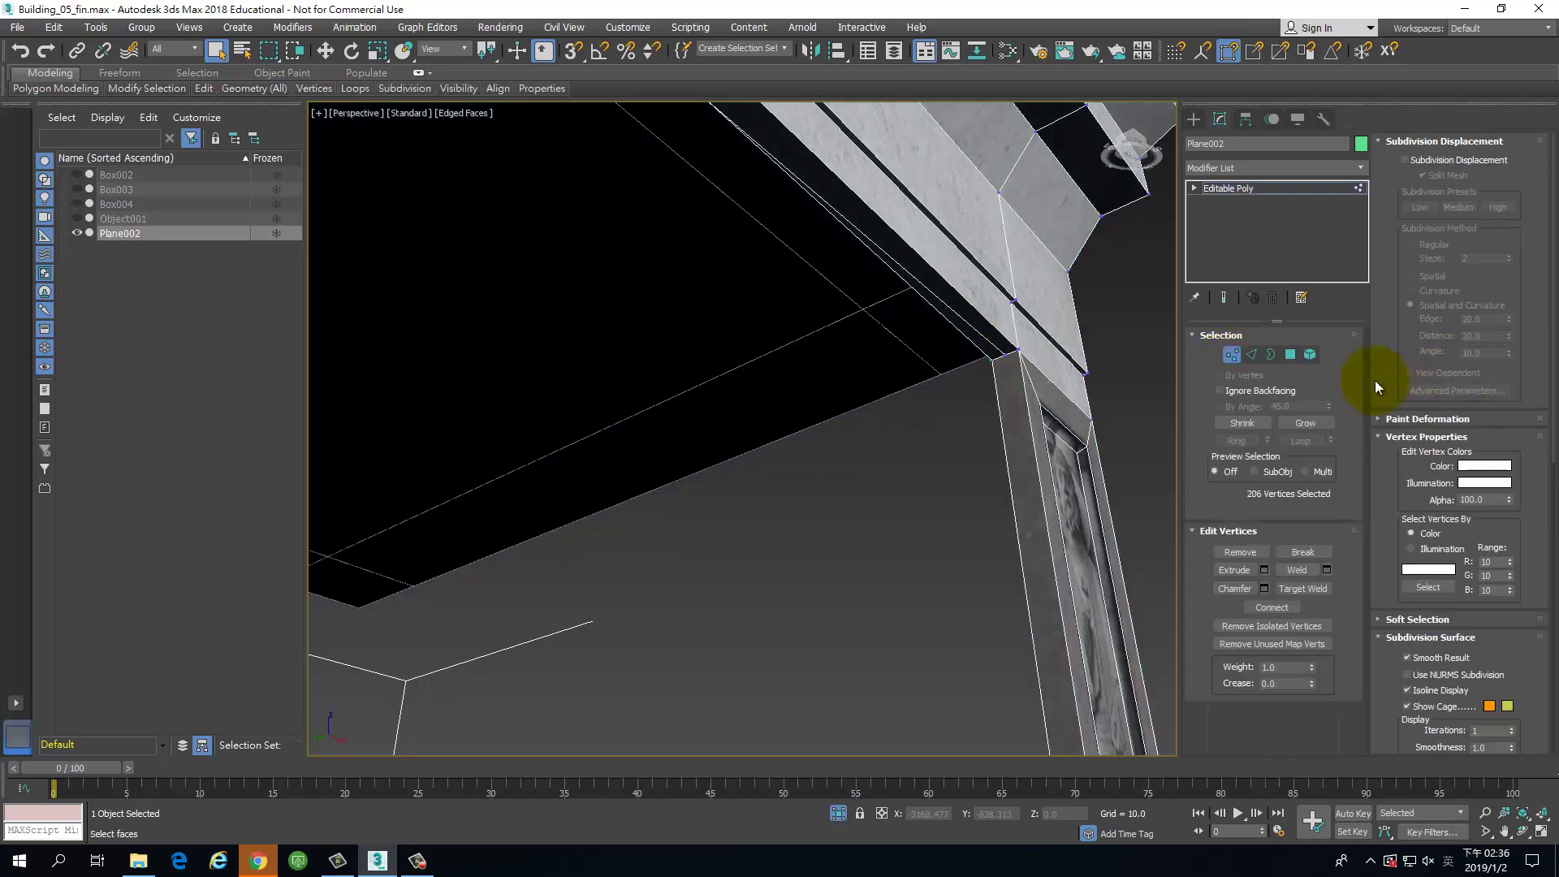
mouse_move(933, 421)
left_mouse_down()
mouse_move(1037, 324)
mouse_move(919, 398)
left_mouse_up()
scroll(1004, 414, "down", 5)
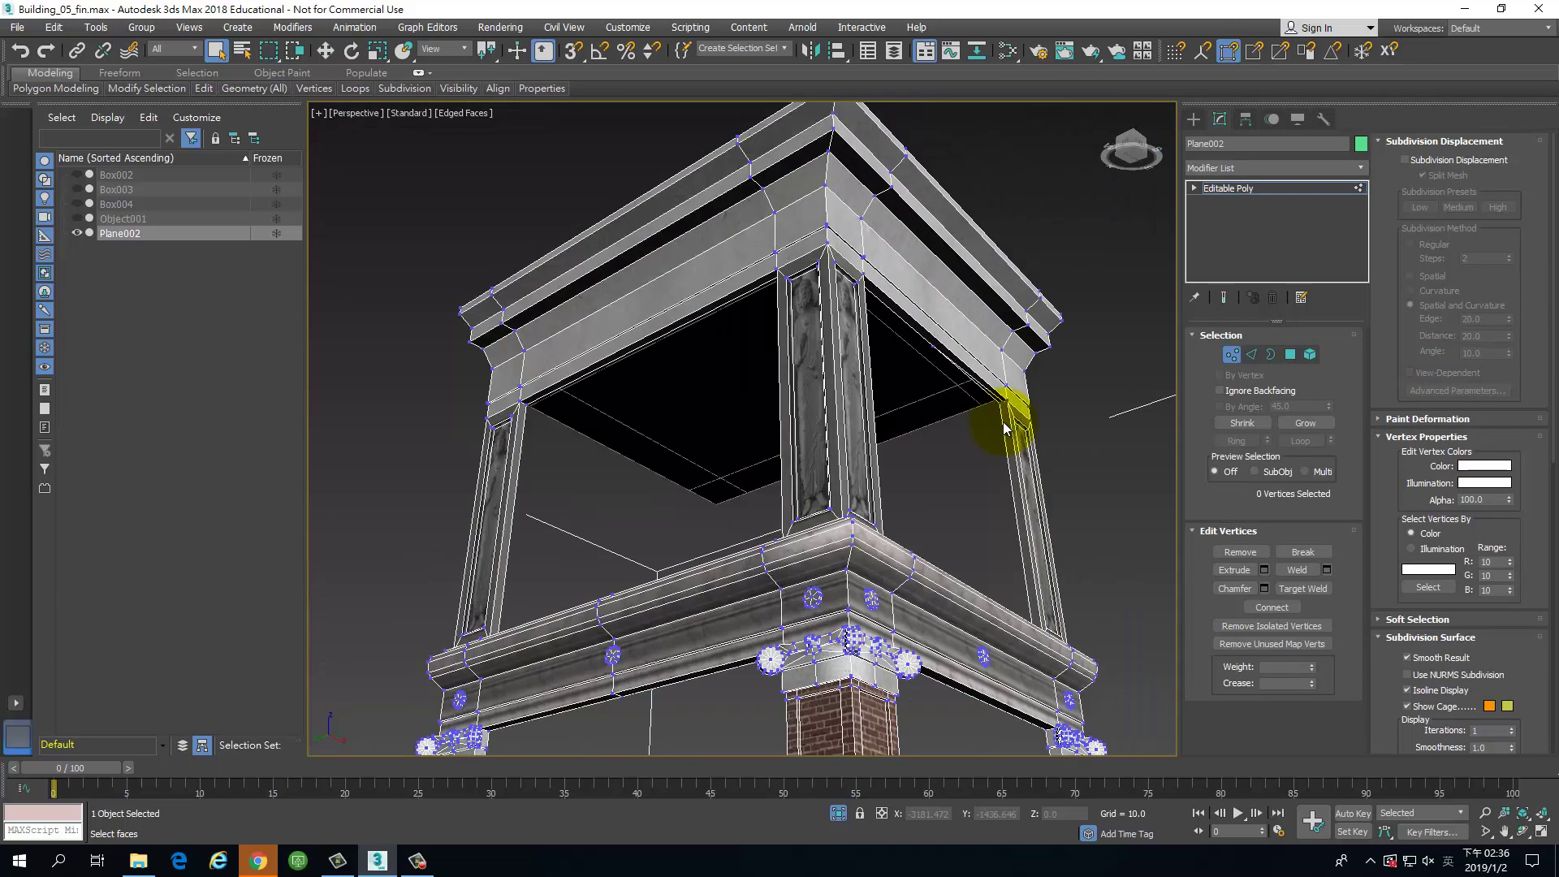
middle_click_drag(1010, 418, 943, 535, "alt")
scroll(942, 534, "down", 6)
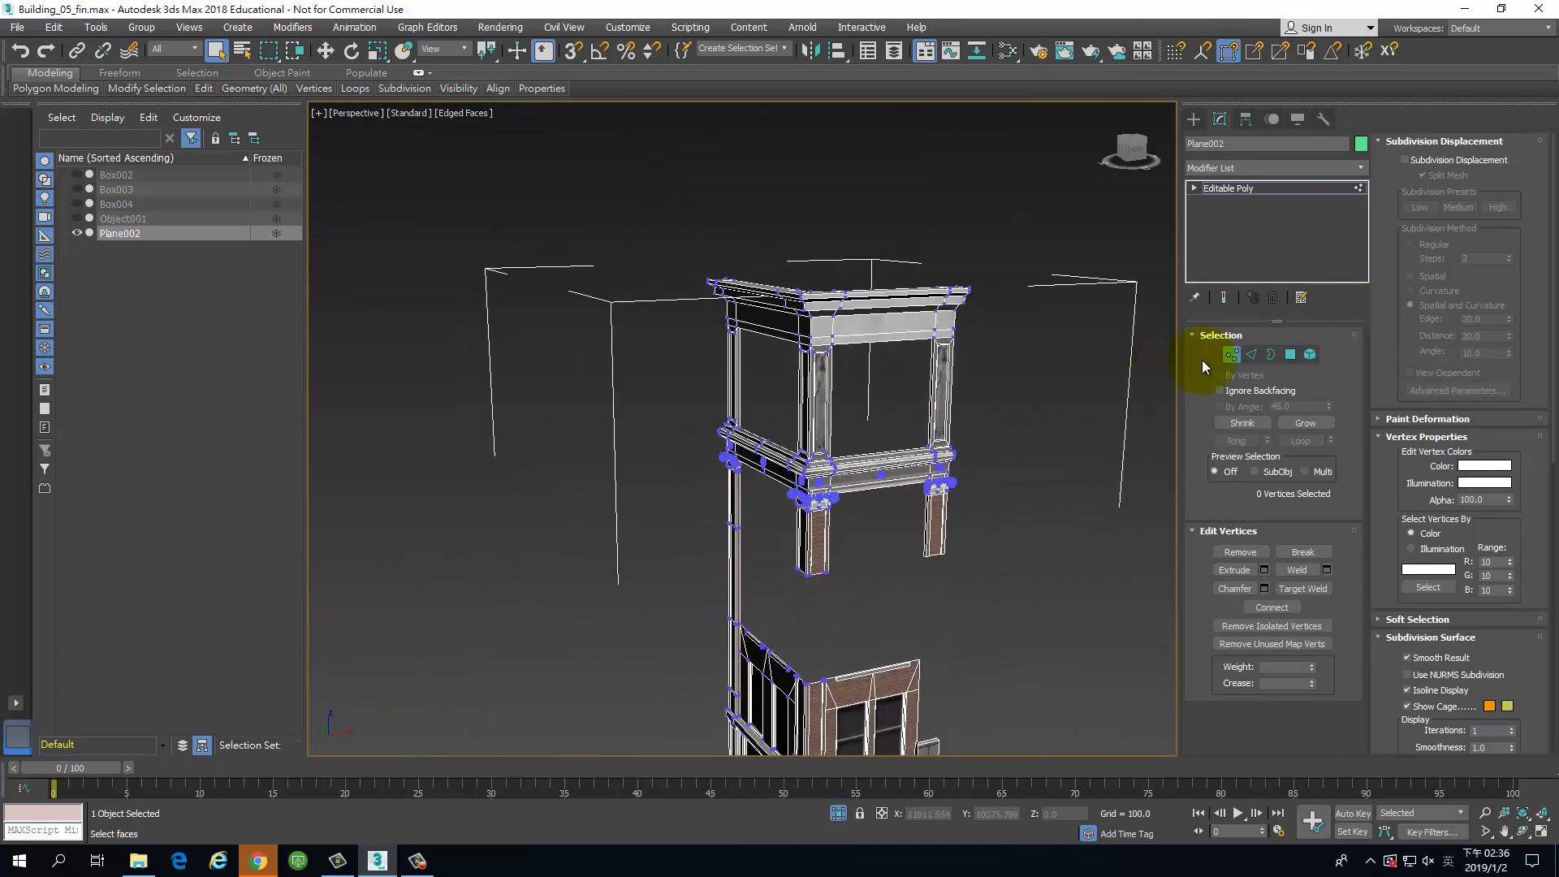
left_click(1230, 356)
scroll(994, 401, "down", 6)
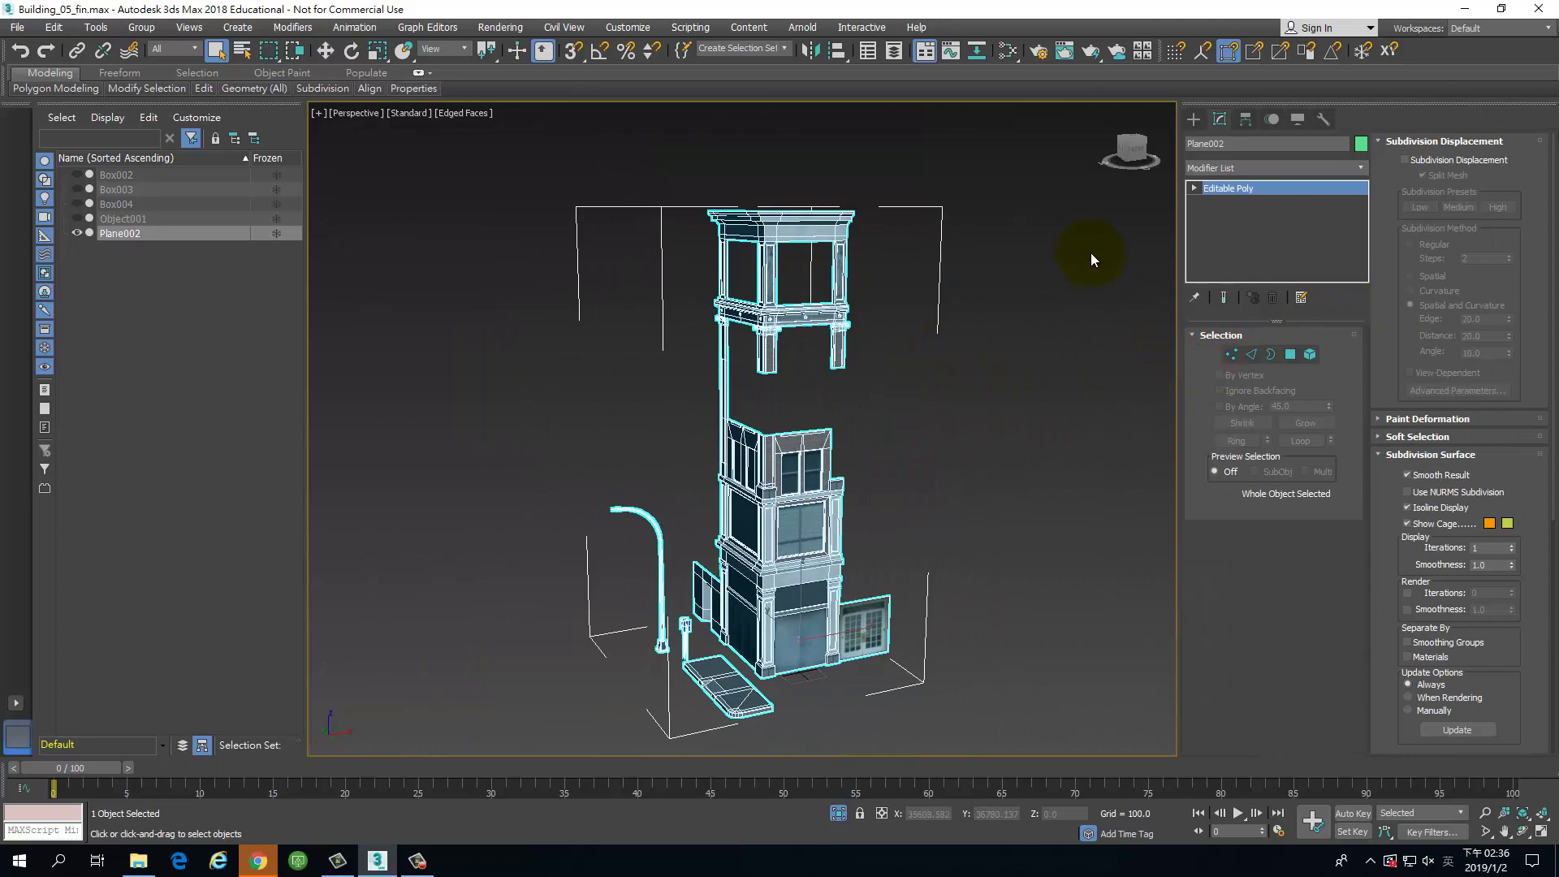
Step: Detach the element of the narrower brick wall with two windows, above the large shopfront window, as a separate object
left_click(1310, 354)
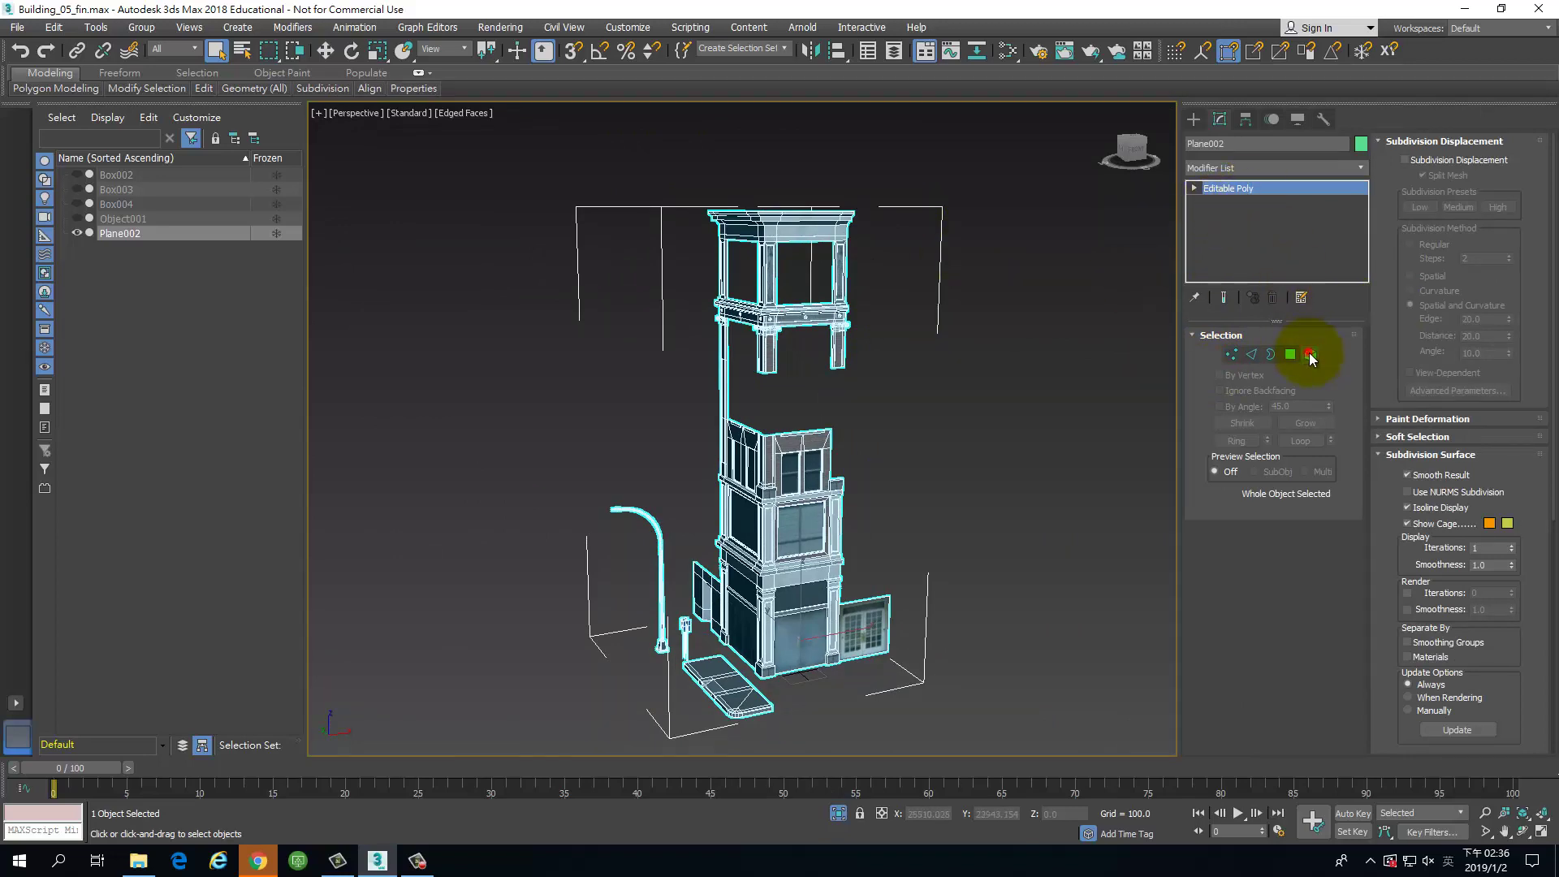
scroll(869, 268, "up", 8)
middle_click_drag(965, 299, 869, 237, "alt")
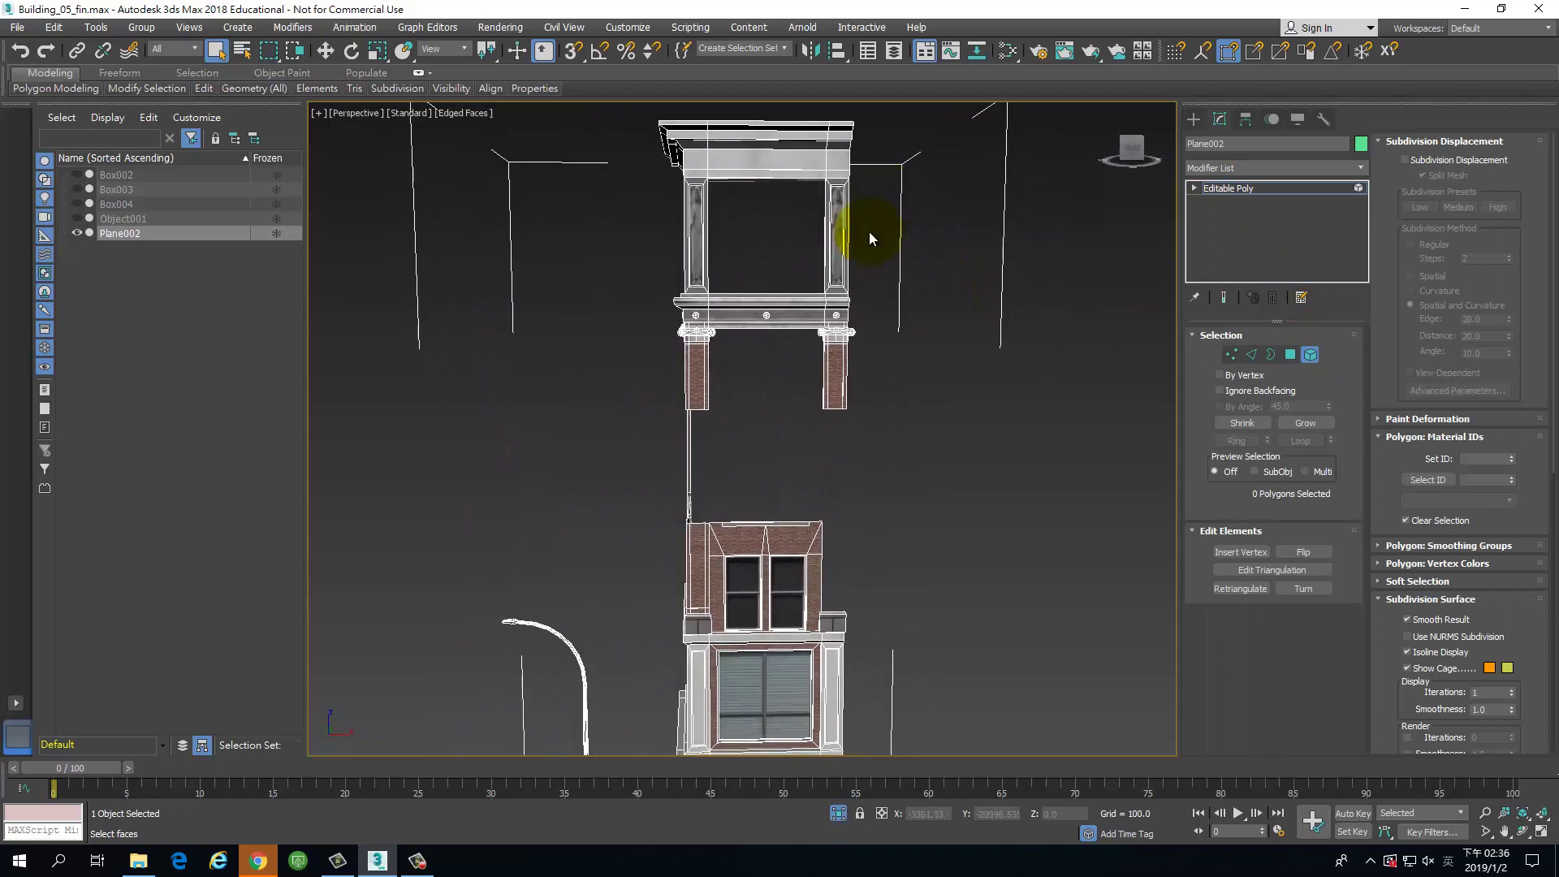
left_click(792, 548)
left_click_drag(731, 494, 805, 575)
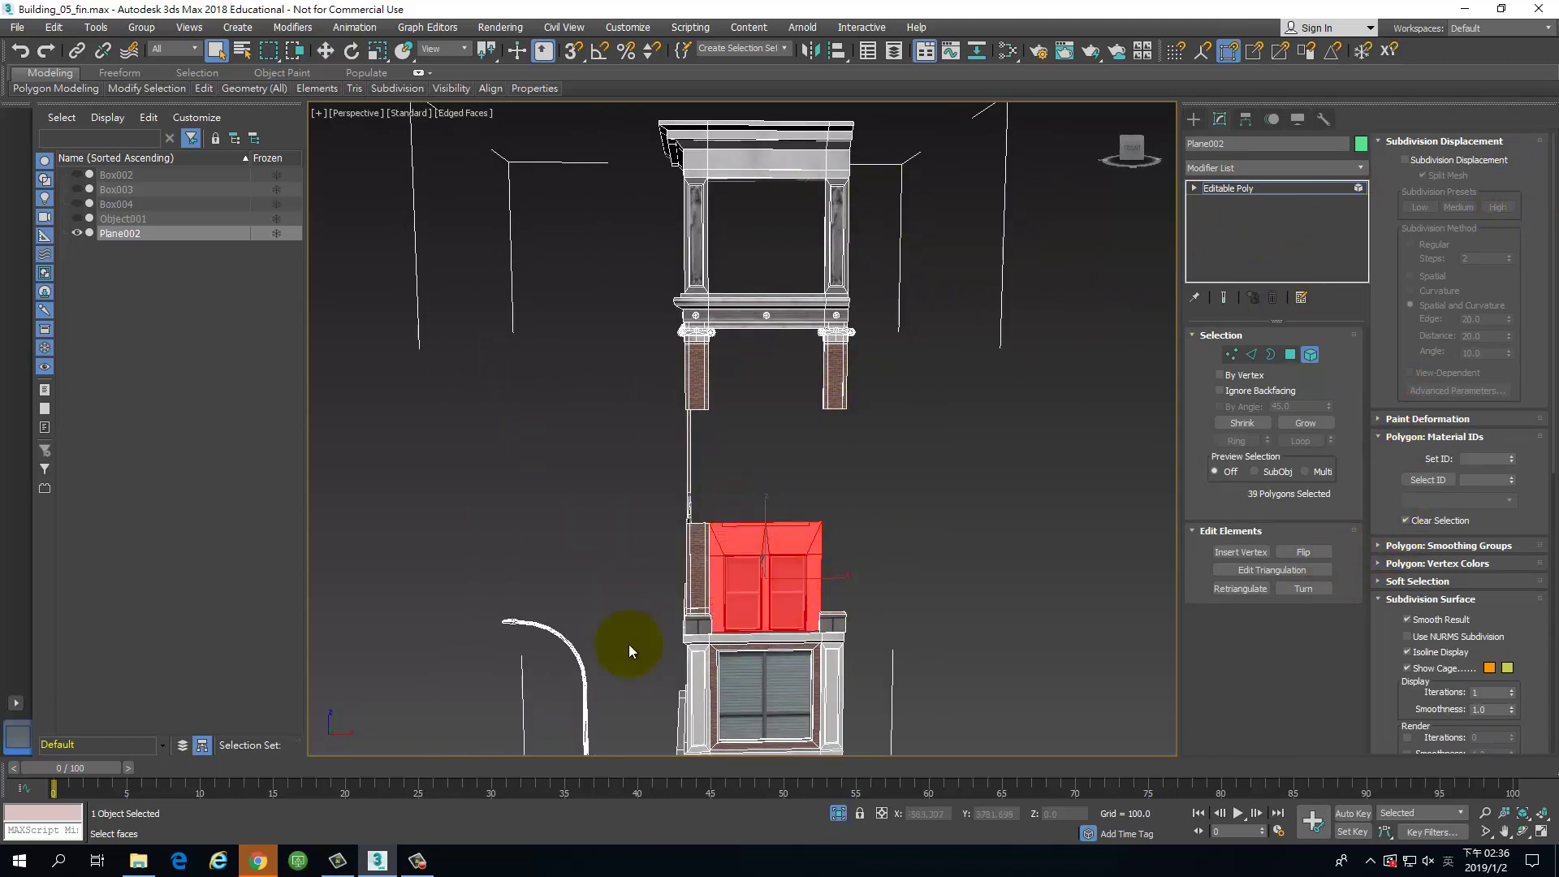
middle_click_drag(629, 644, 731, 350, "alt")
middle_click_drag(775, 466, 1075, 511, "alt")
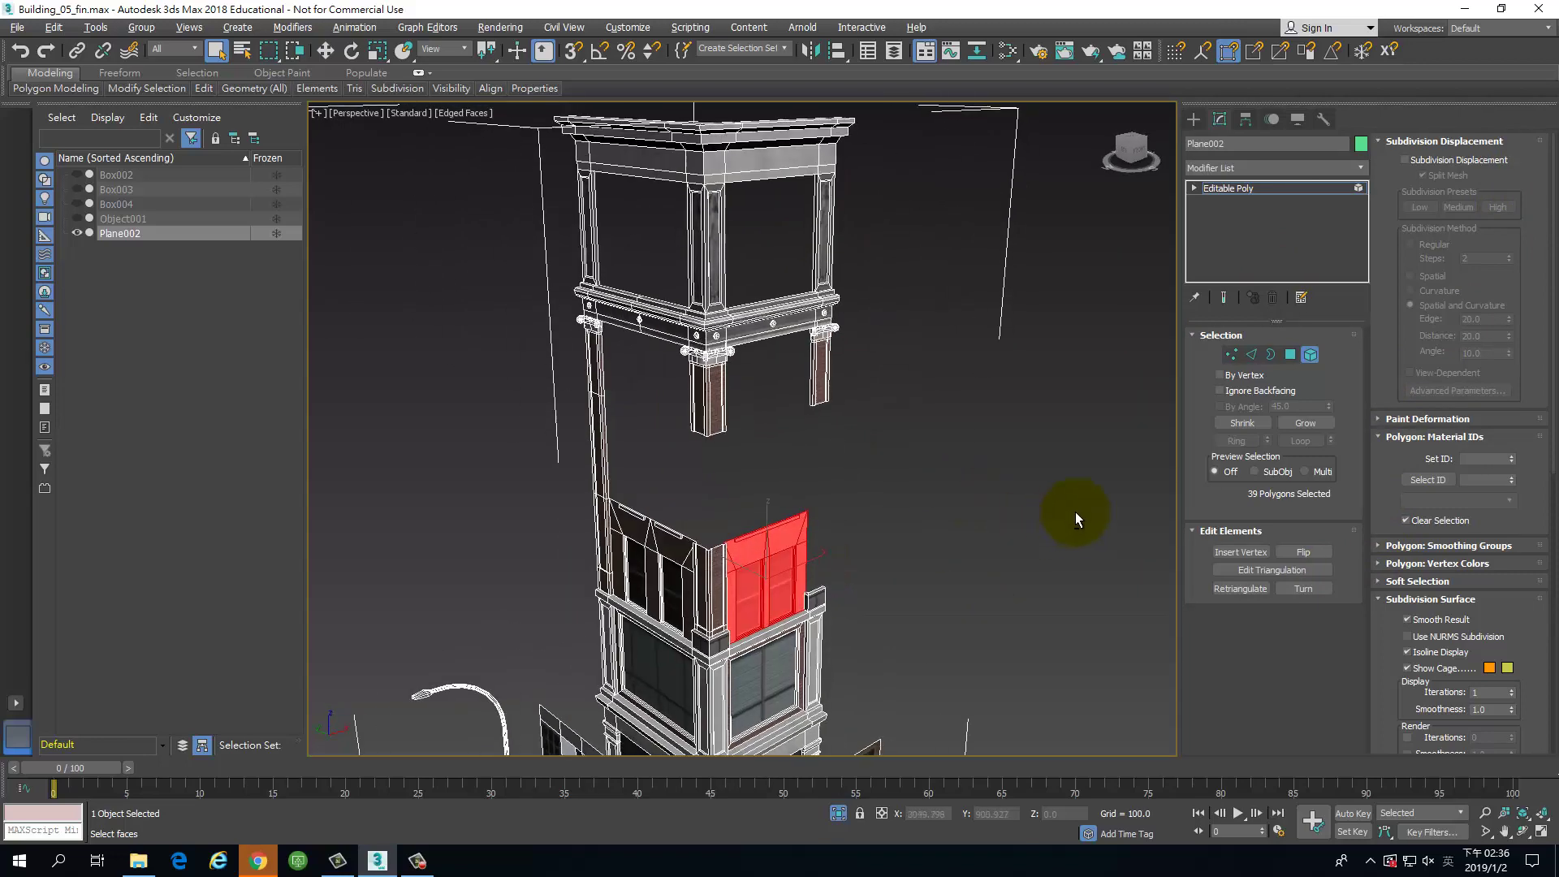
scroll(1462, 568, "down", 5)
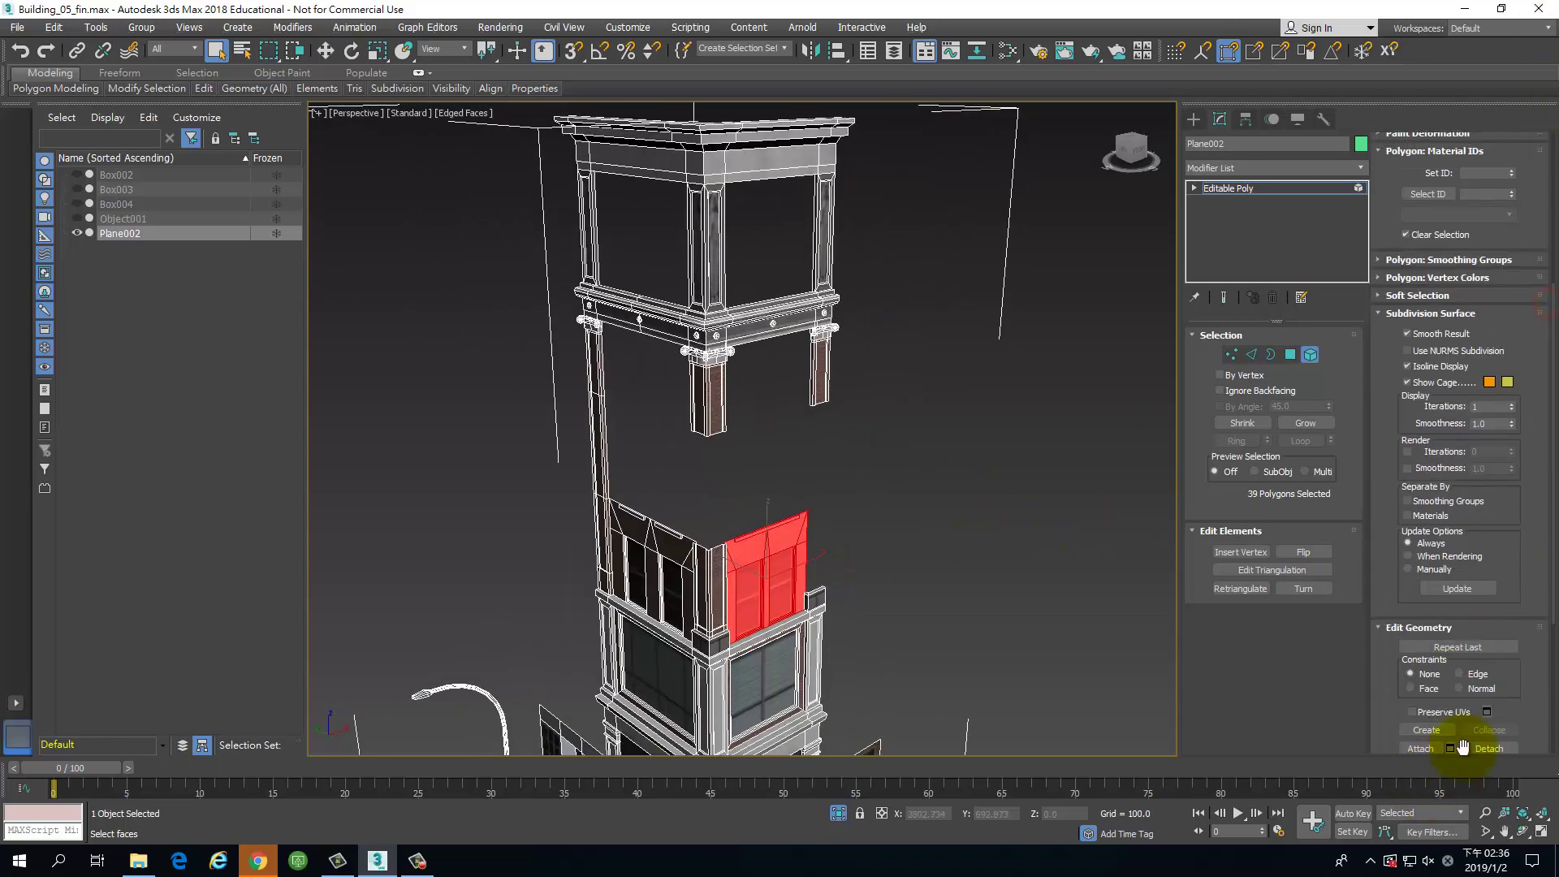
scroll(1531, 696, "down", 3)
left_click(1490, 619)
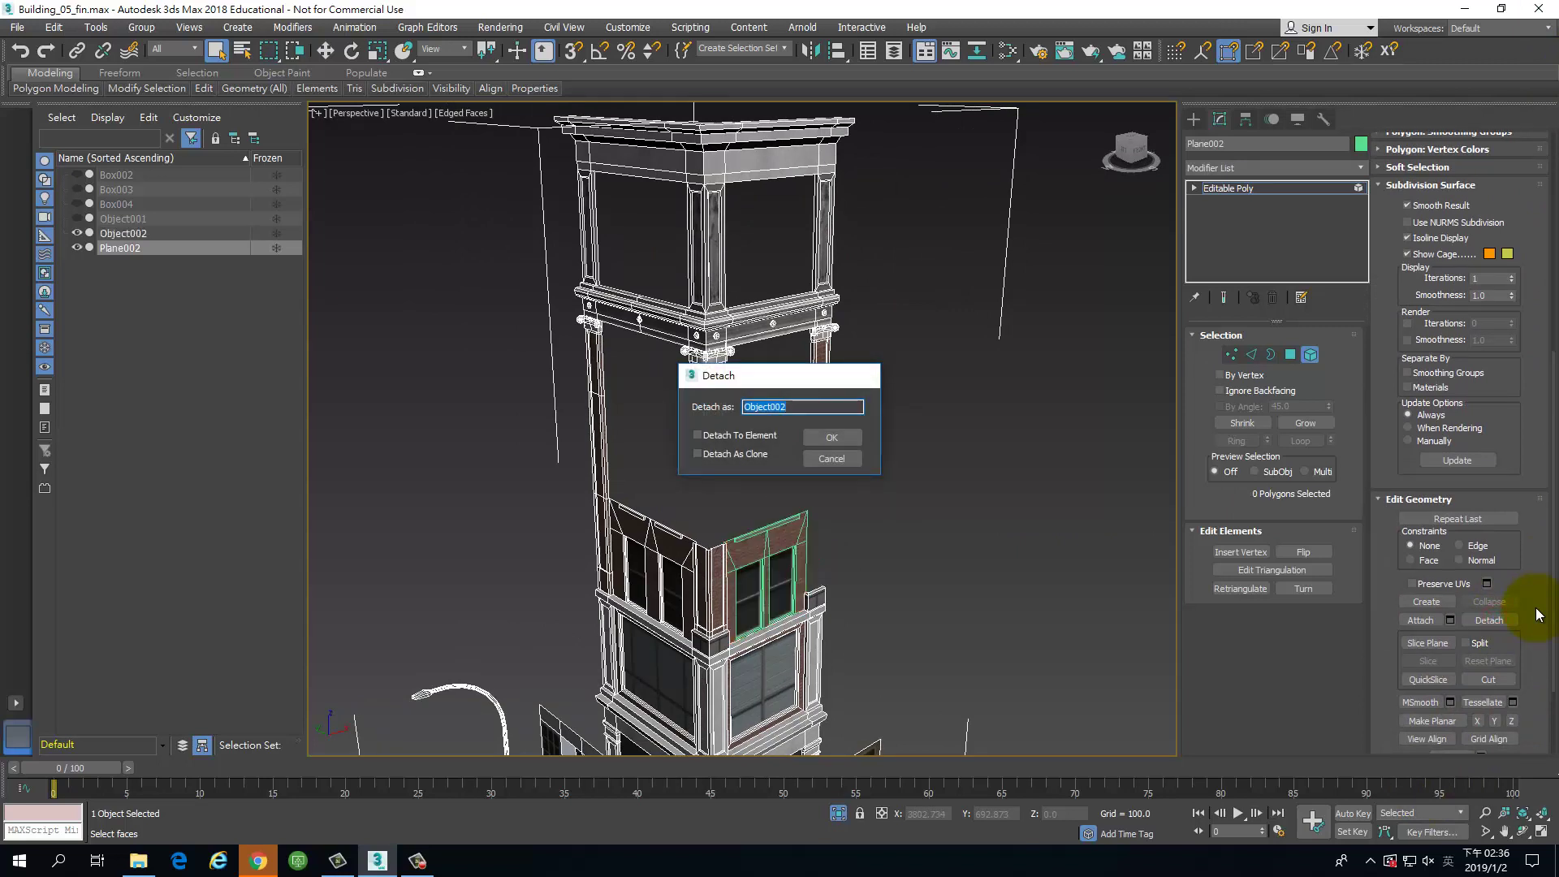
key("Return")
Step: Detach the adjacent brick wall element with two windows around the corner as another separate object
middle_click_drag(1080, 557, 1151, 532, "alt")
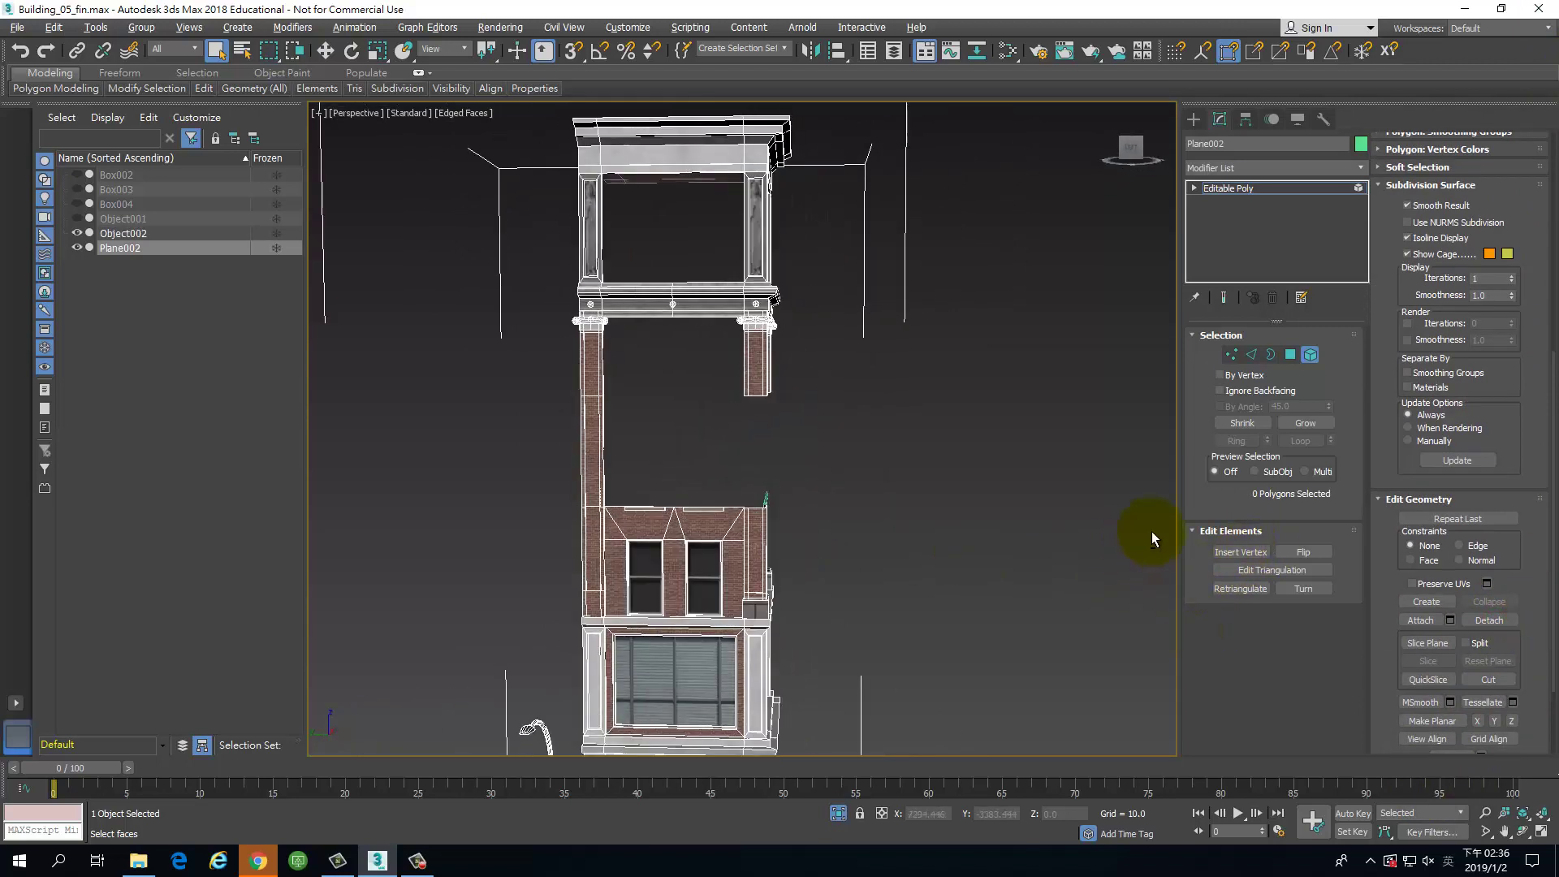
left_click(739, 589)
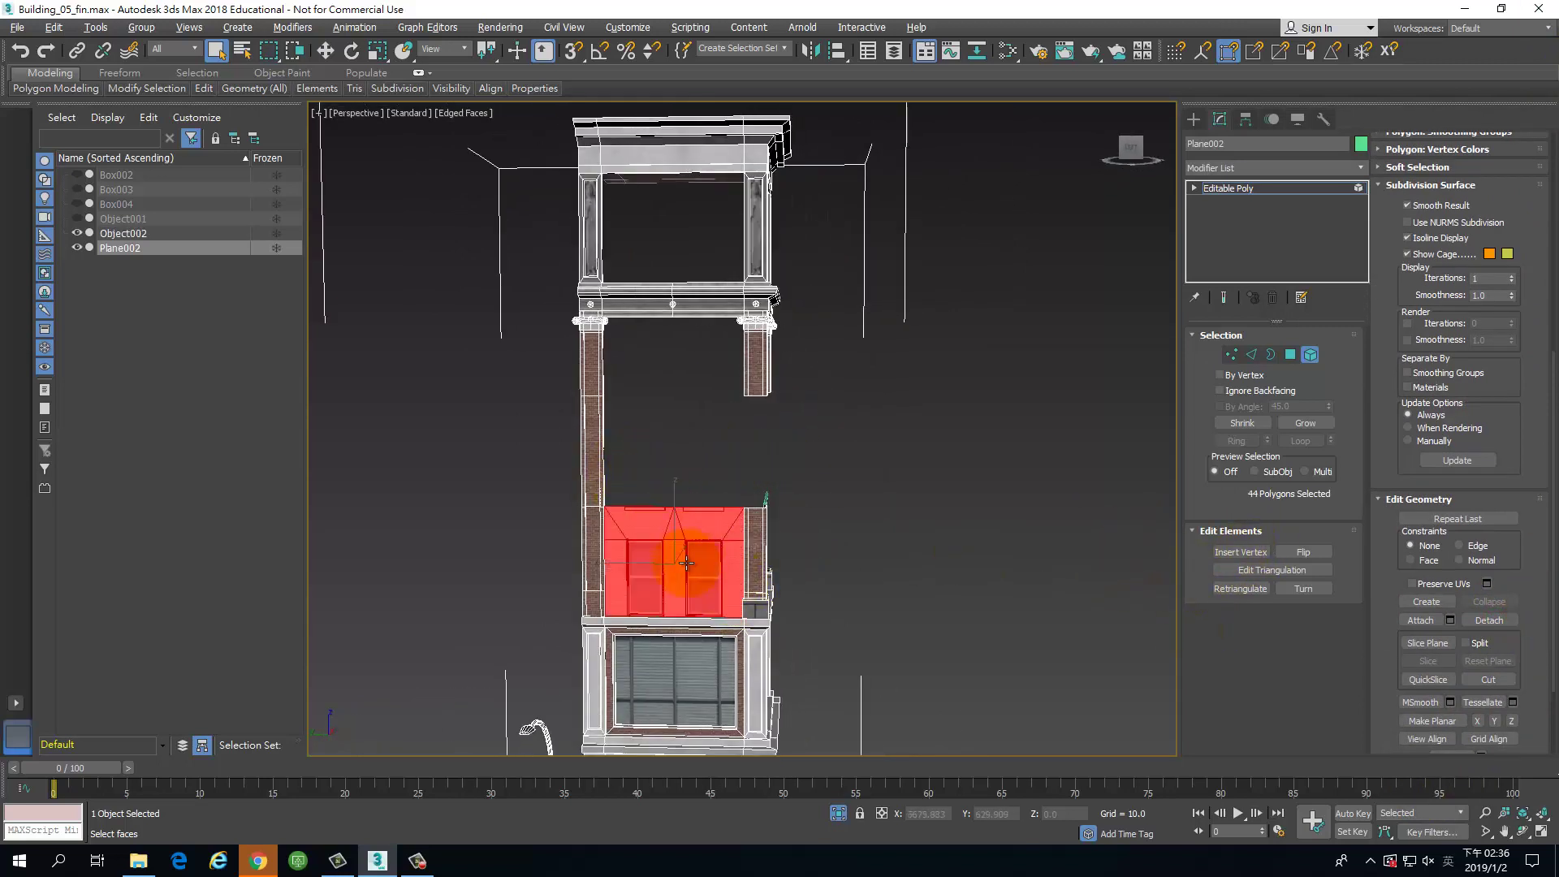
left_click(1488, 620)
key("Return")
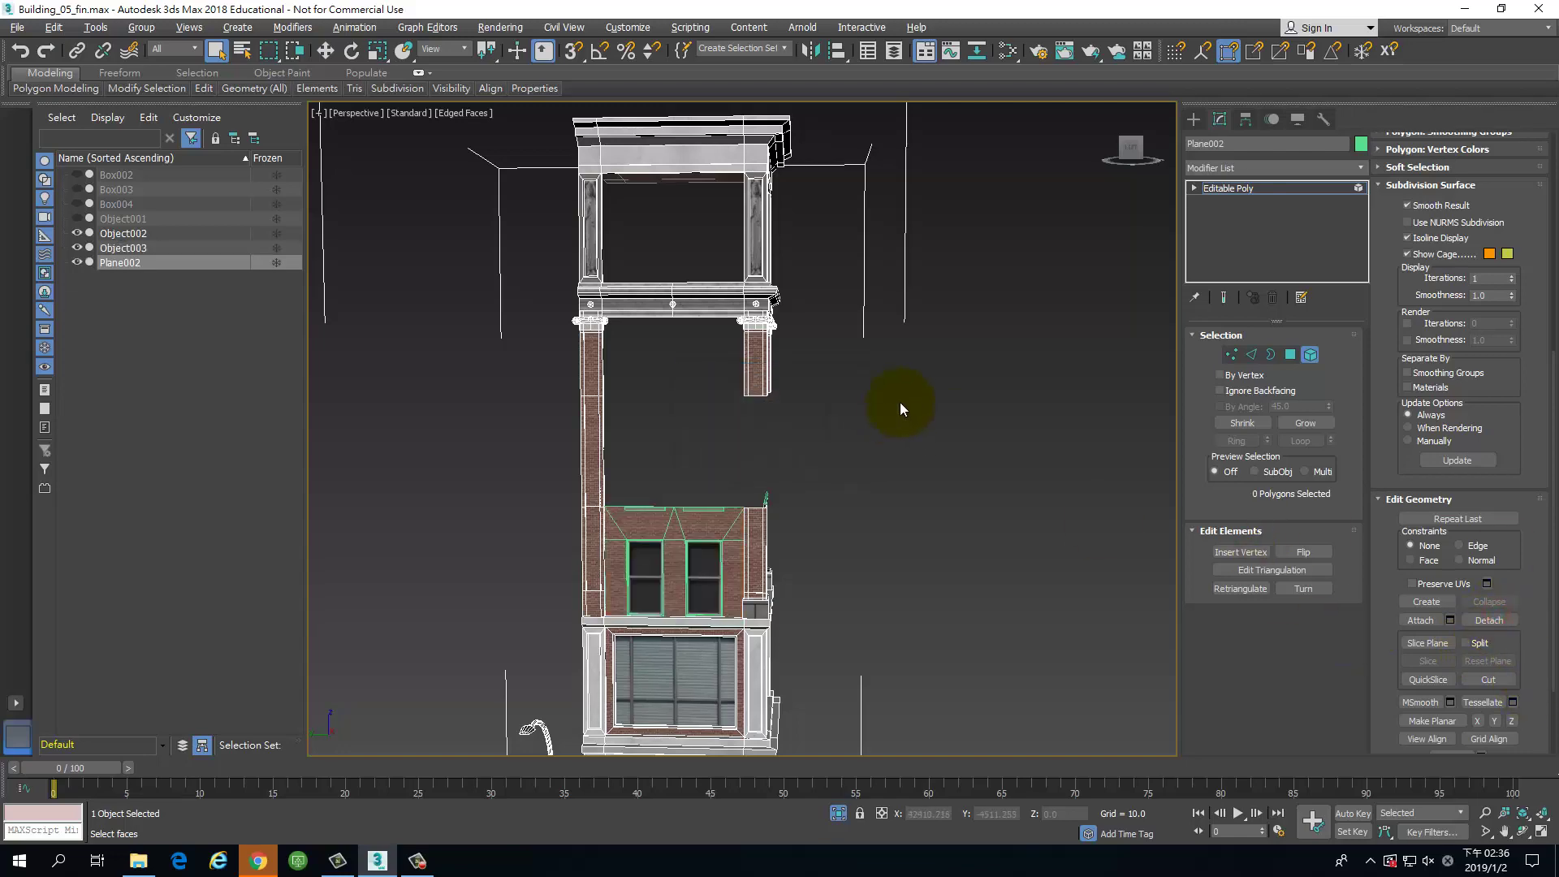
Step: Unhide all hidden objects in the scene, restoring the missing column sections and the balcony railing
middle_click_drag(900, 402, 623, 421, "alt")
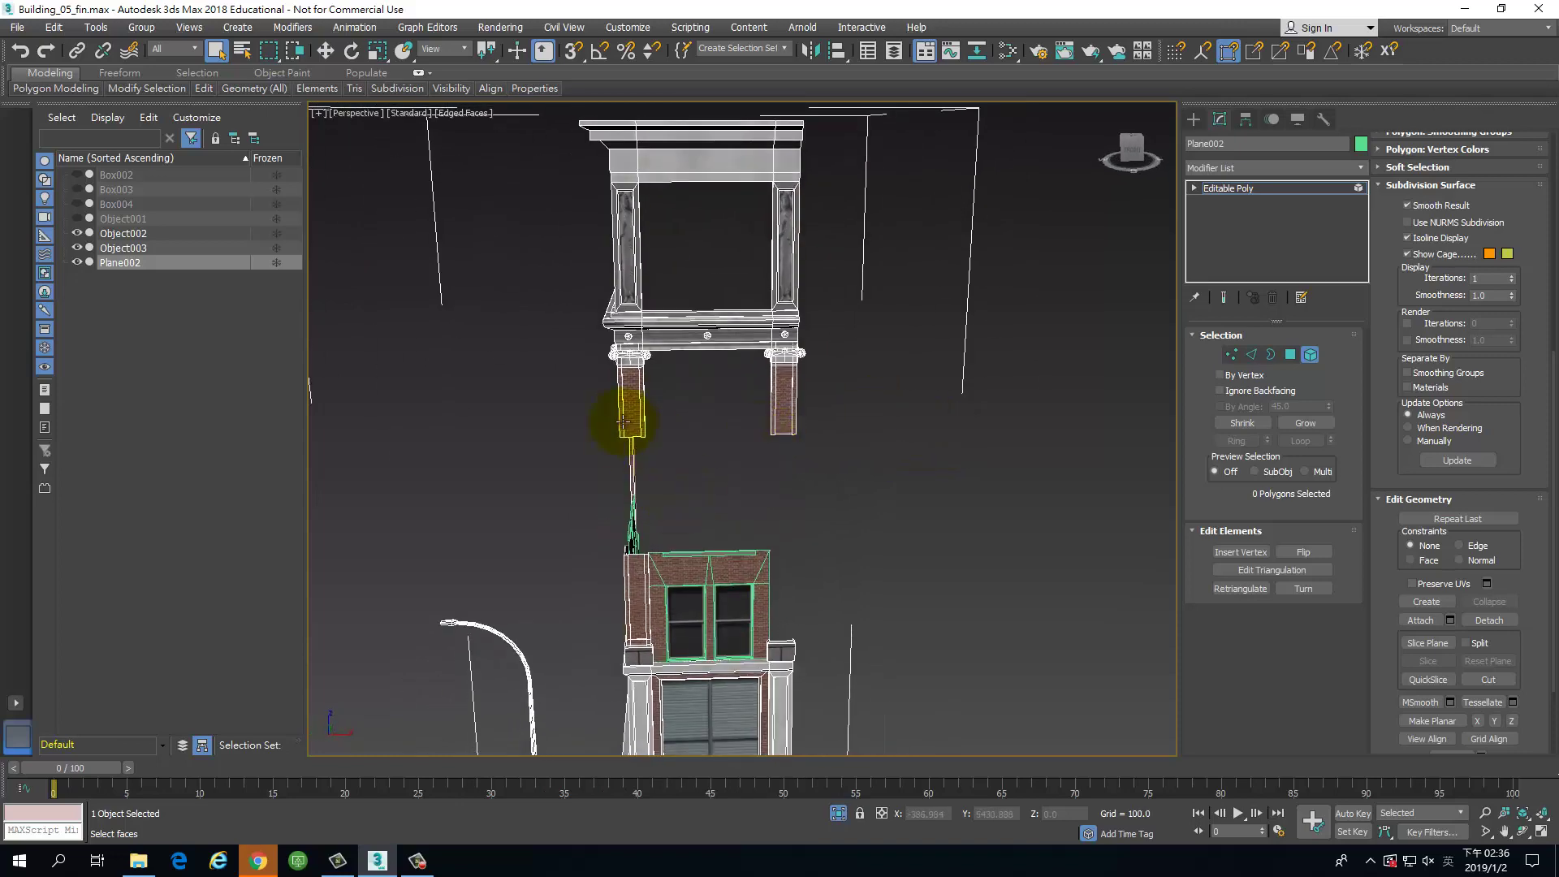
middle_click_drag(630, 498, 887, 477, "alt")
right_click(877, 472)
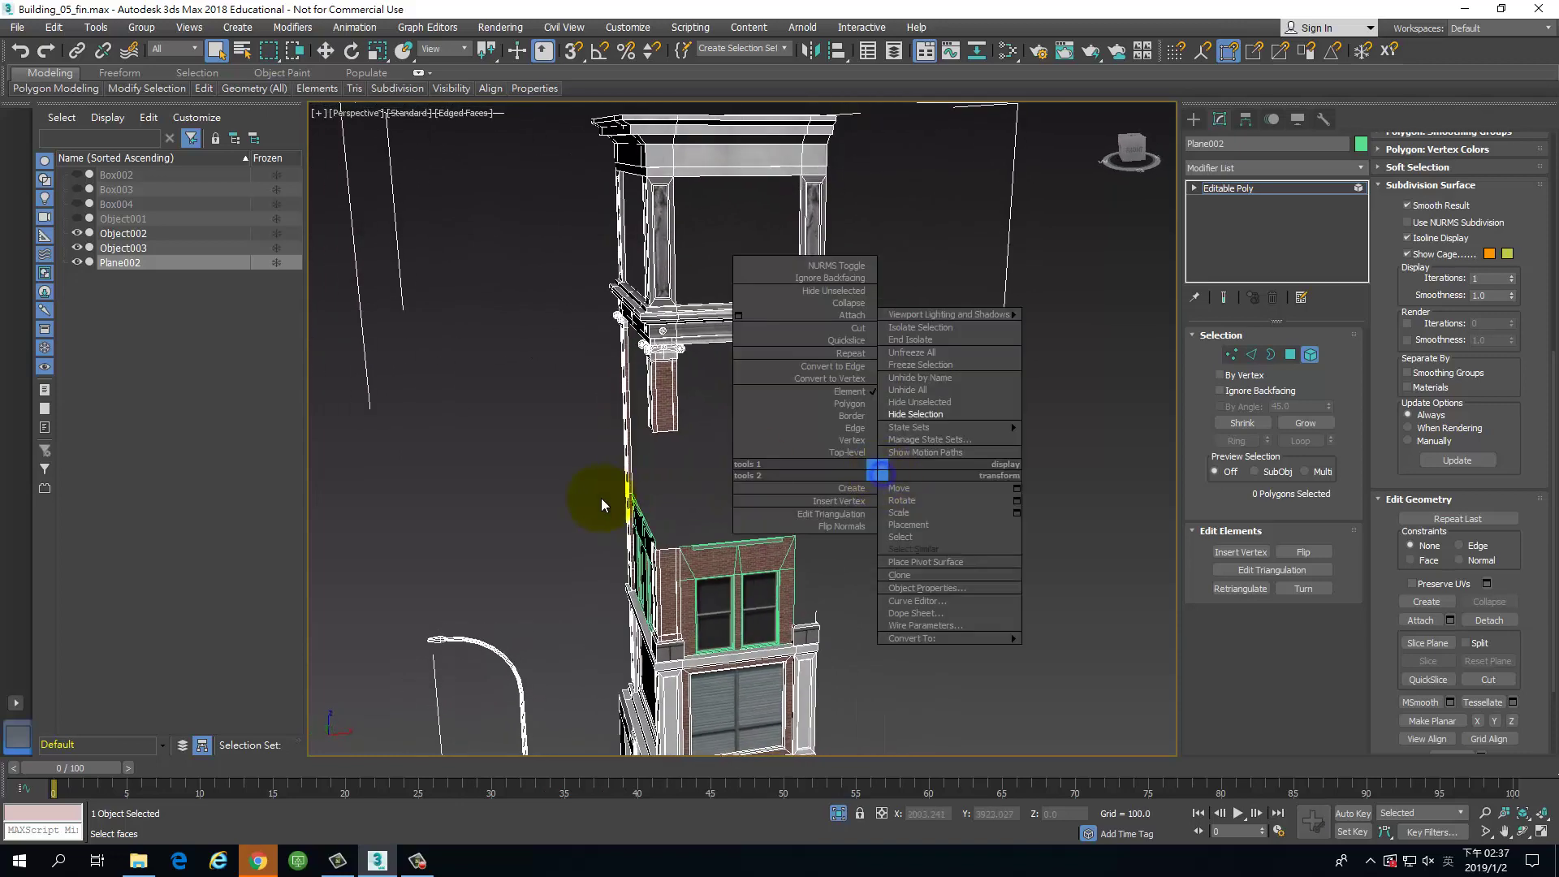
left_click(601, 499)
right_click(475, 527)
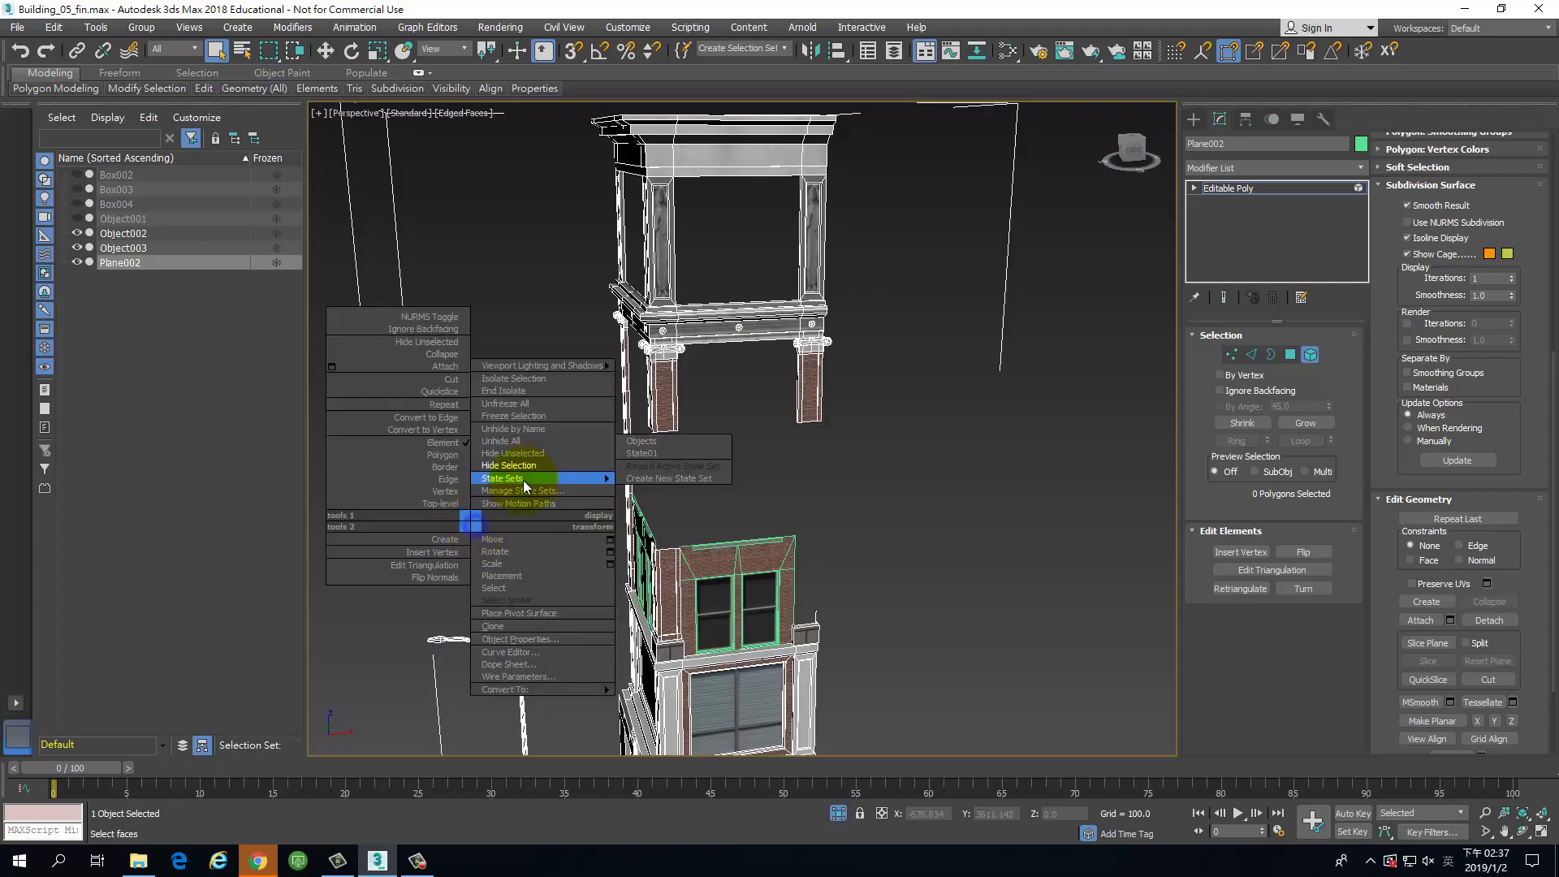
left_click(520, 444)
middle_click_drag(887, 525, 813, 455, "alt")
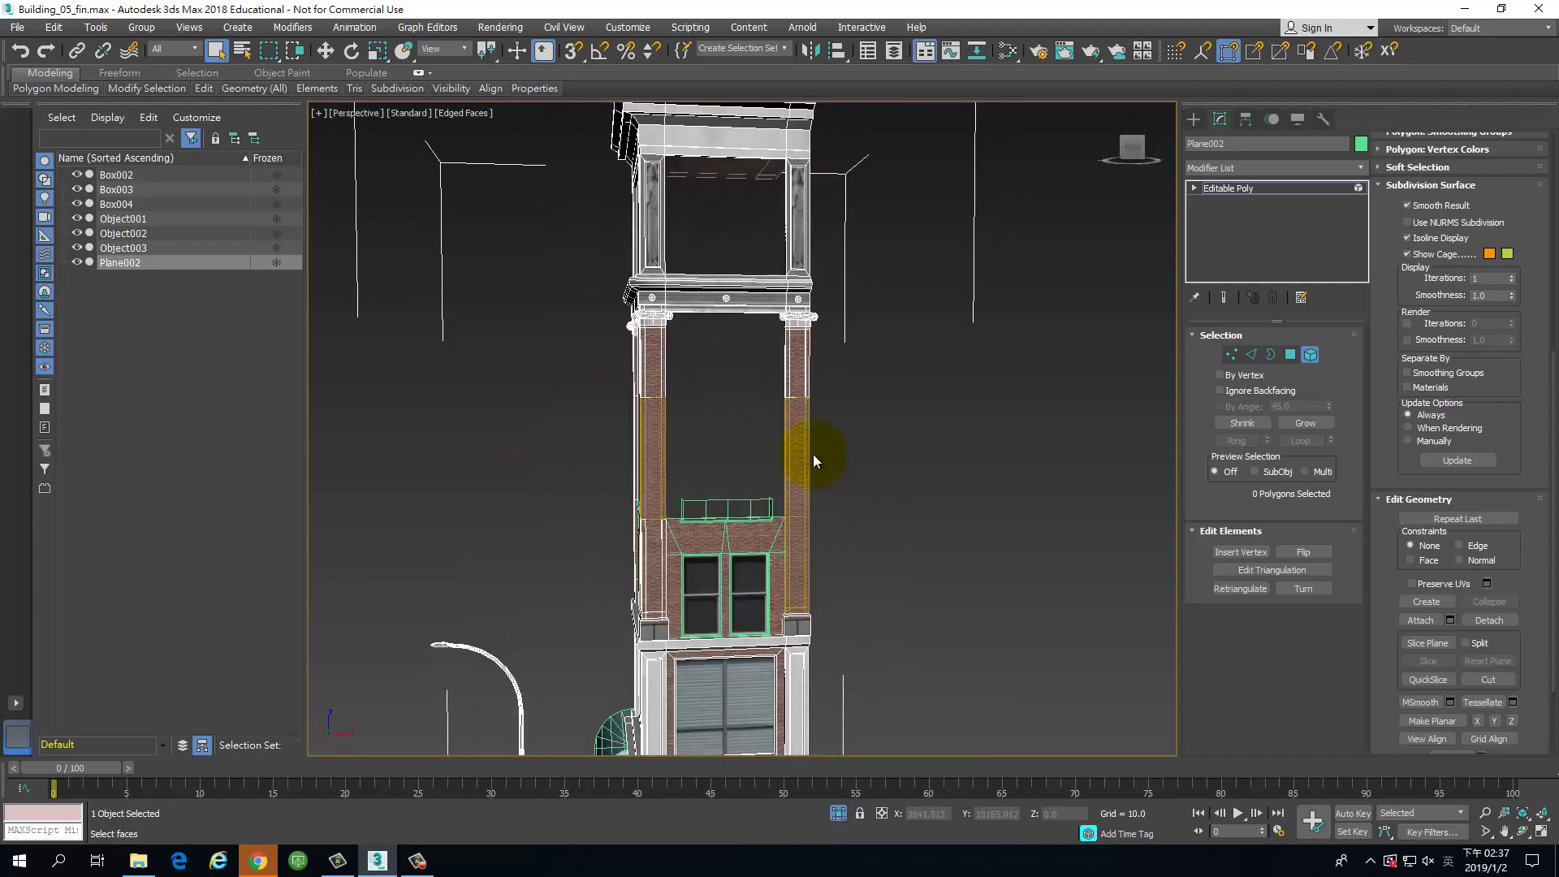
left_click_drag(861, 478, 841, 460)
scroll(842, 460, "up", 5)
scroll(695, 451, "down", 3)
middle_click_drag(695, 451, 731, 453, "alt")
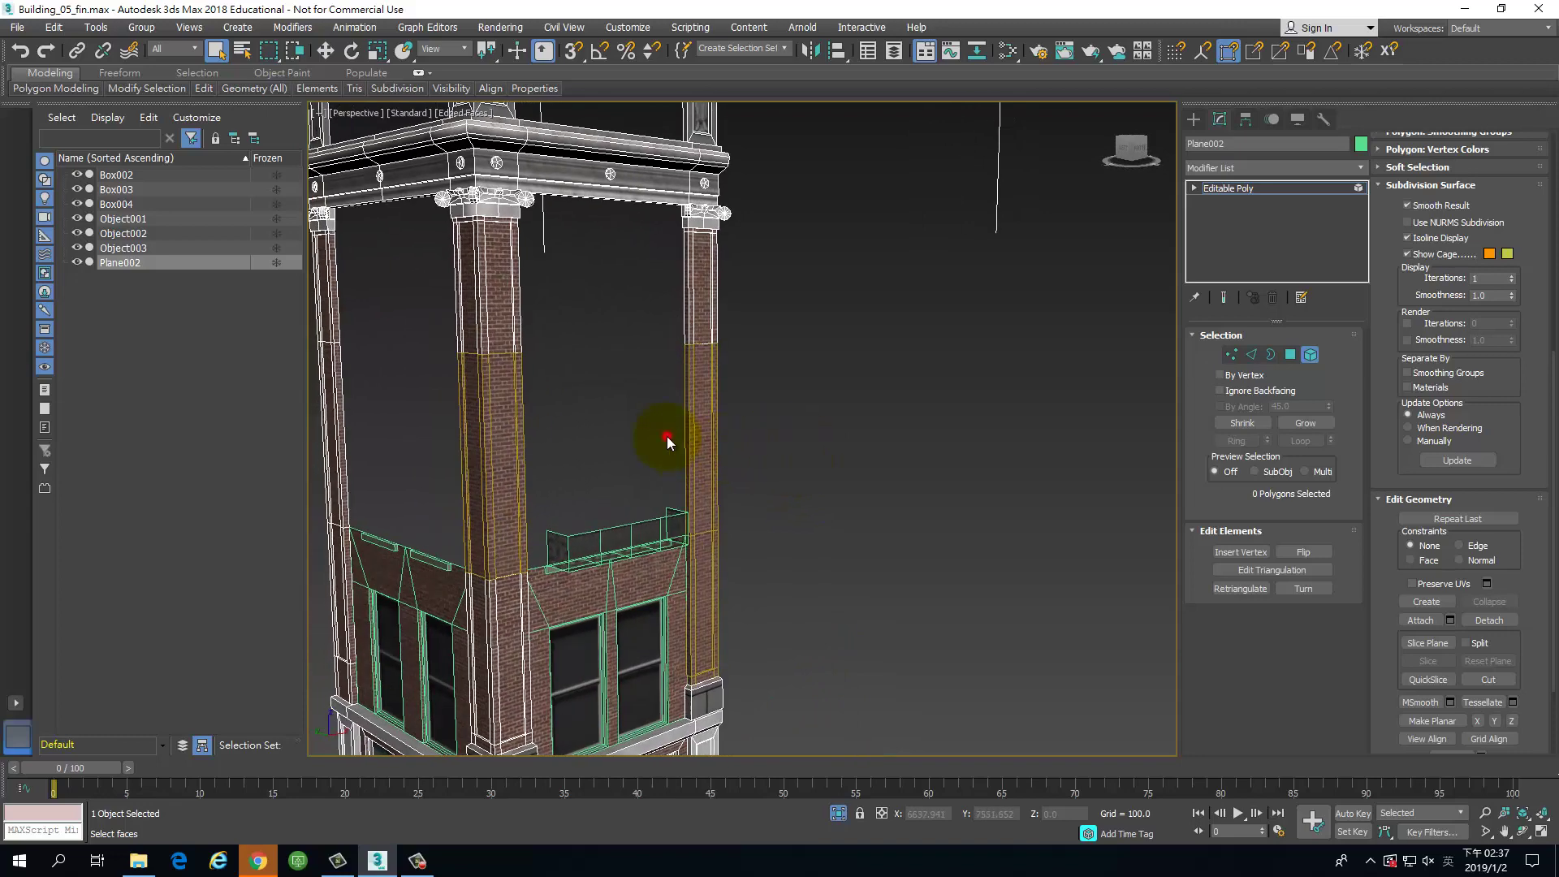
Step: Leave element editing, select the separate brick corner column section, and open the Standard material Material #889 in the Slate Material Editor
left_click(1293, 186)
left_click(1013, 281)
middle_click_drag(613, 441, 958, 340)
scroll(957, 340, "up", 5)
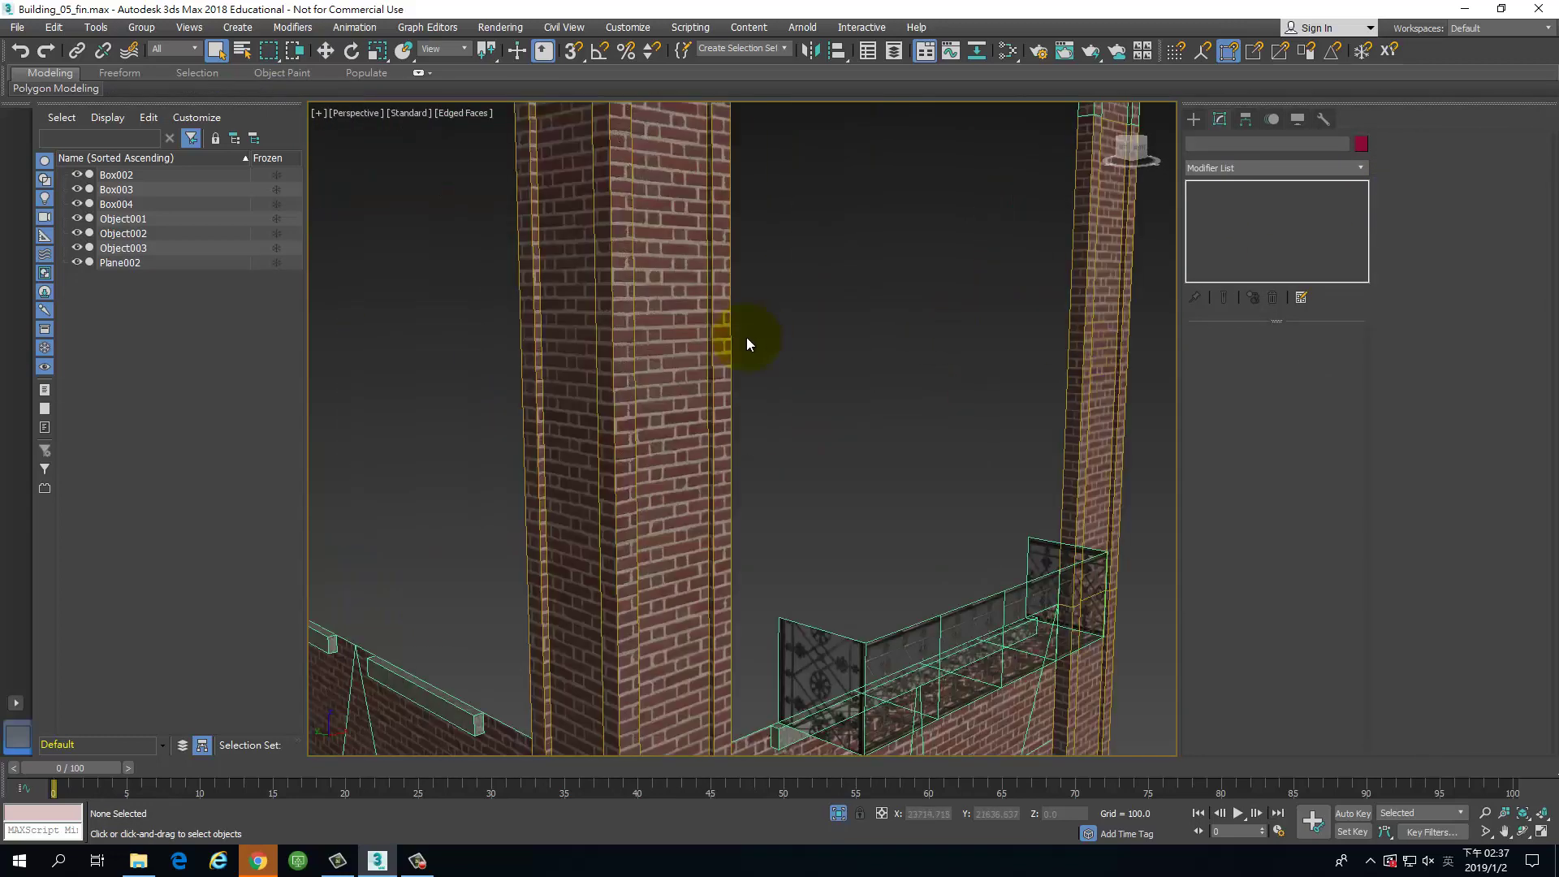
left_click(721, 333)
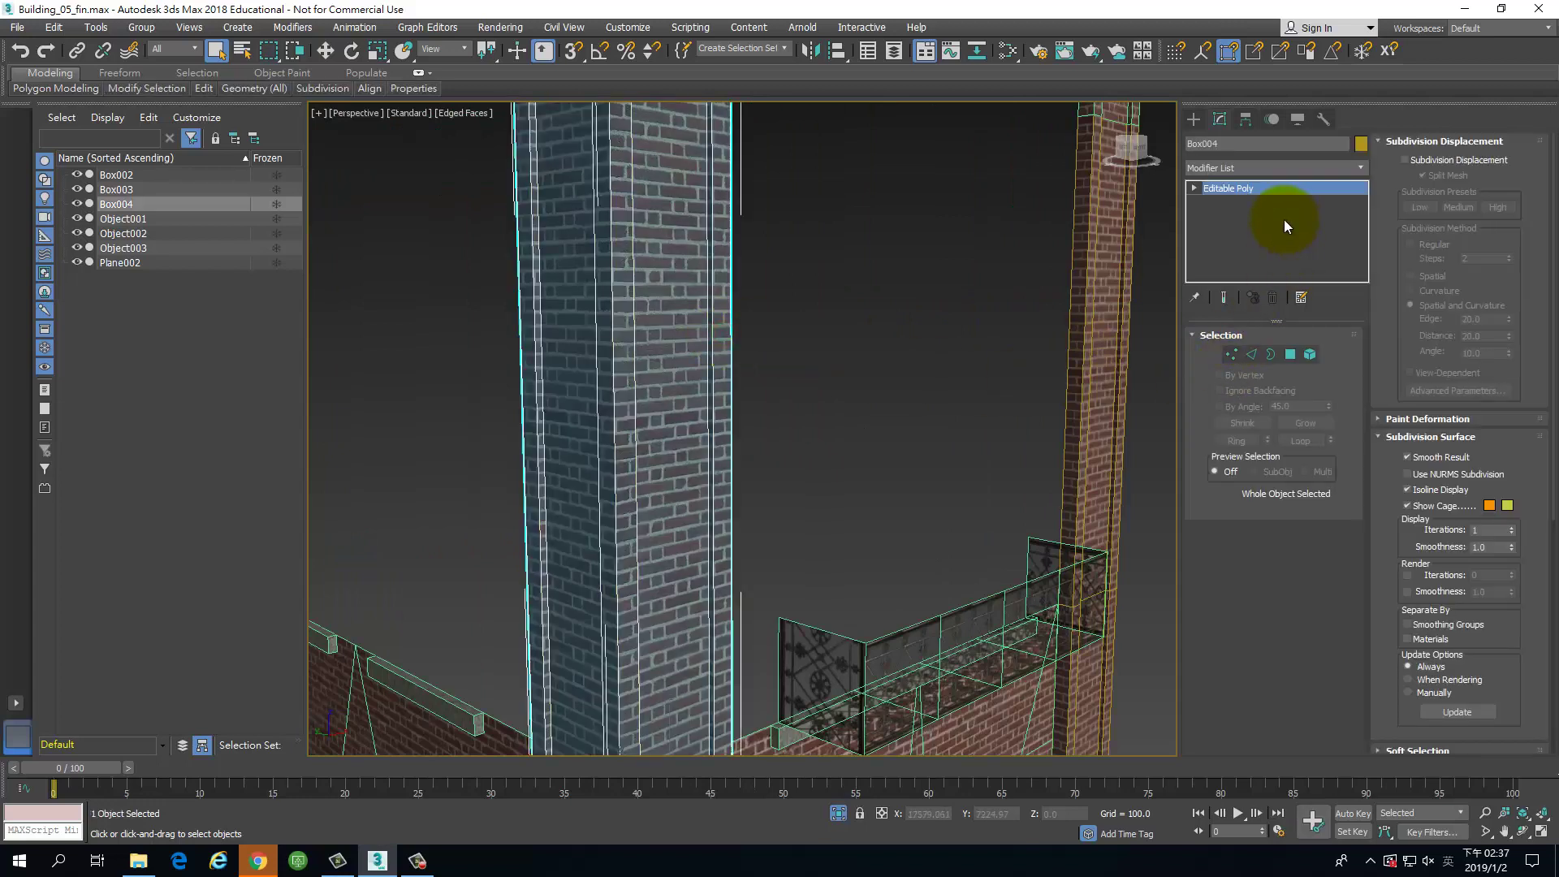
key("m")
left_click(349, 291)
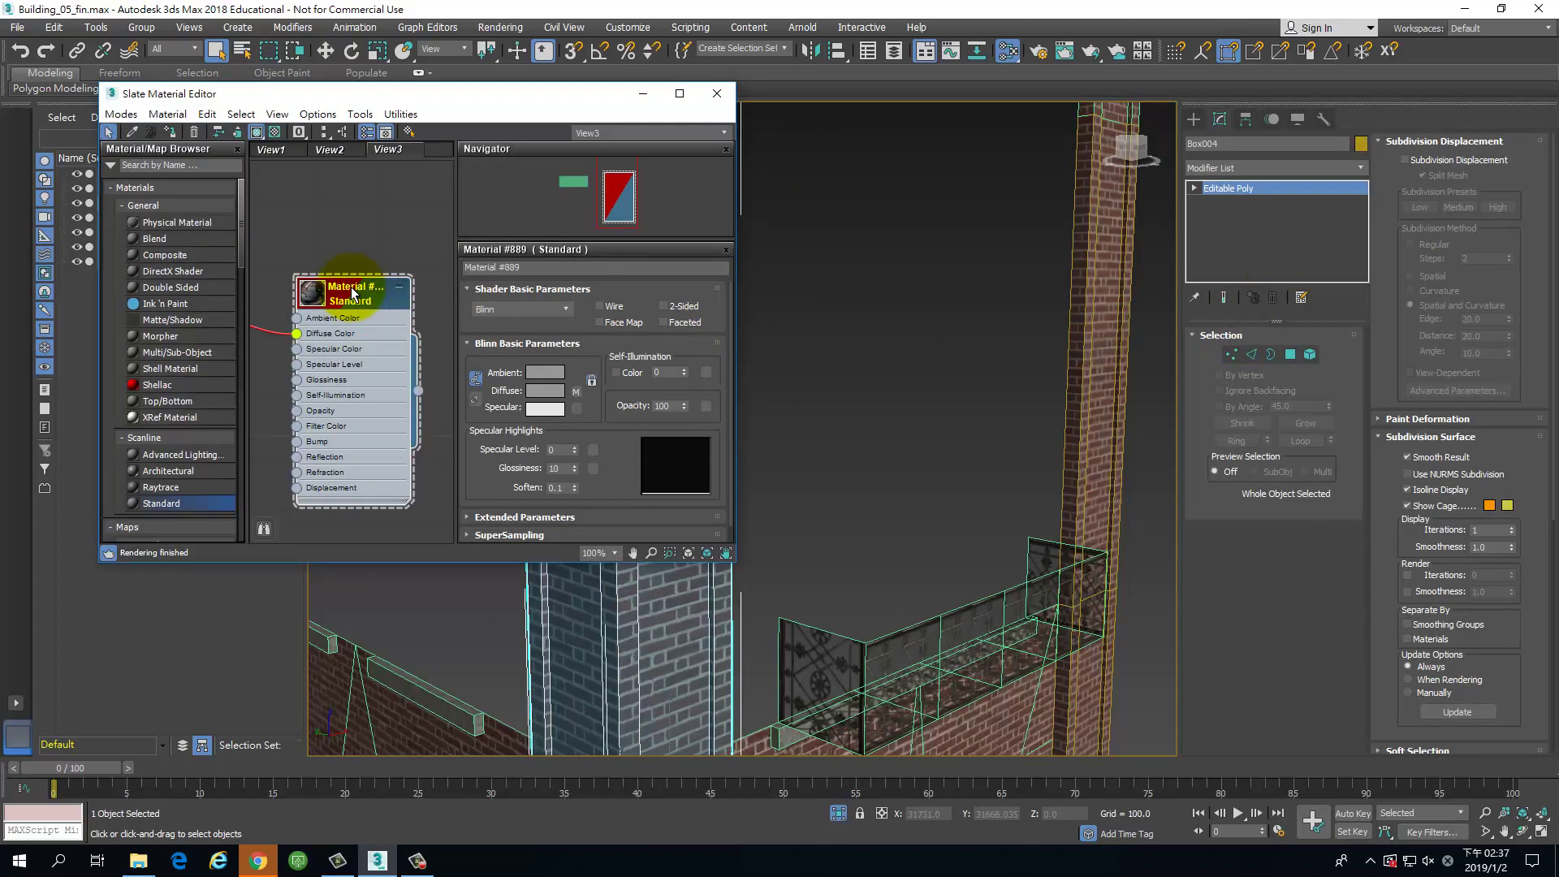
middle_click_drag(997, 400, 1099, 391)
scroll(1117, 389, "down", 5)
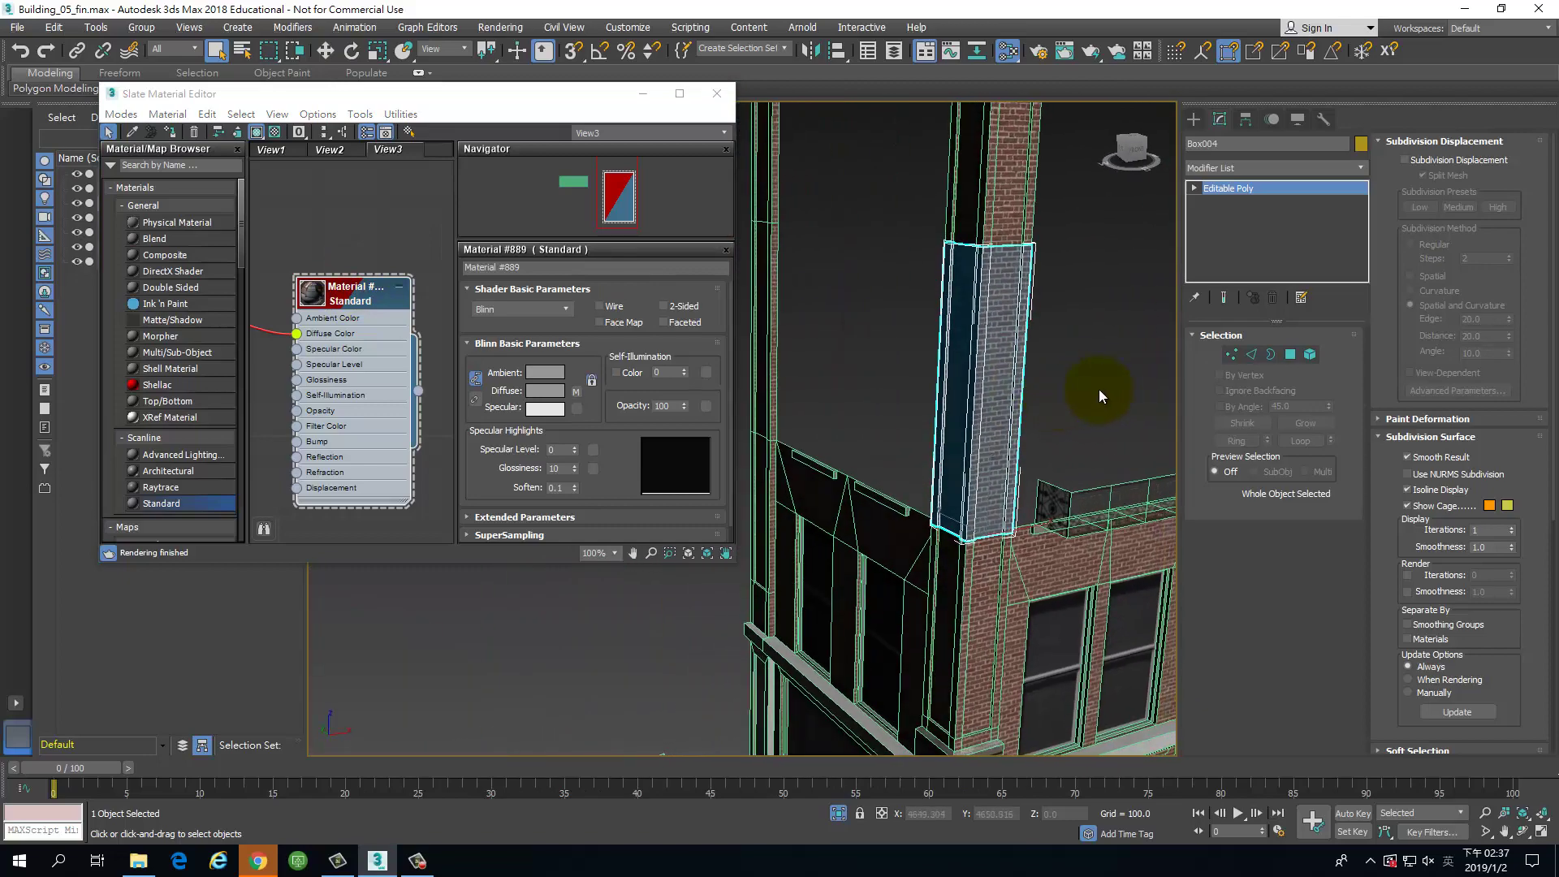
middle_click_drag(1038, 341, 972, 315, "alt")
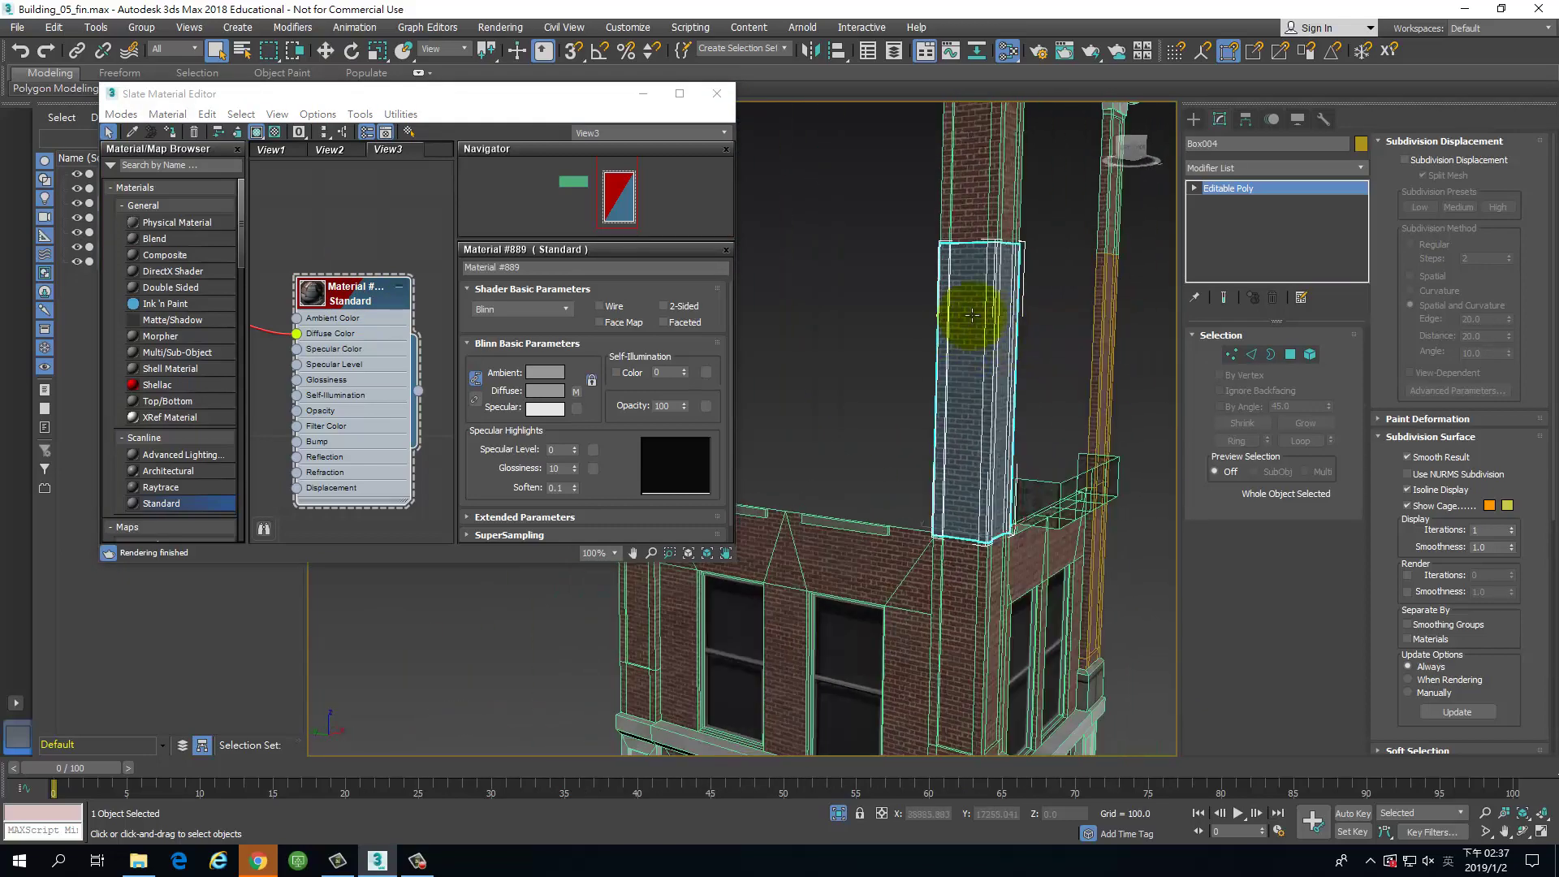
Step: Select the brick corner column section together with the two separate sections of the far column
left_click(1113, 339)
left_click(999, 366, "ctrl")
left_click(1105, 532, "ctrl")
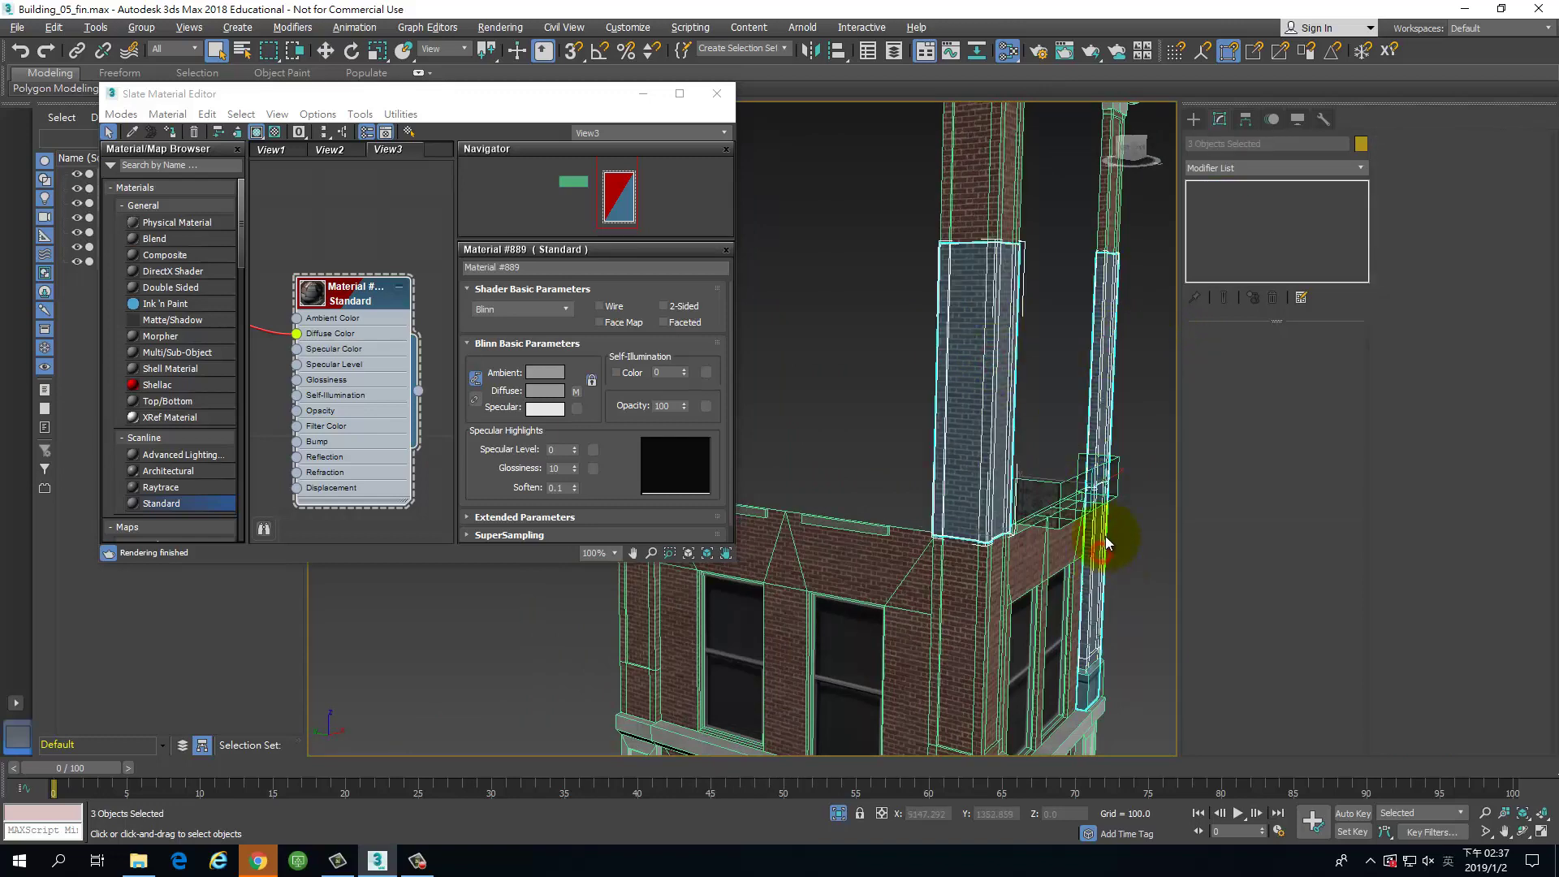
key("z")
middle_click_drag(1050, 524, 1011, 442, "alt")
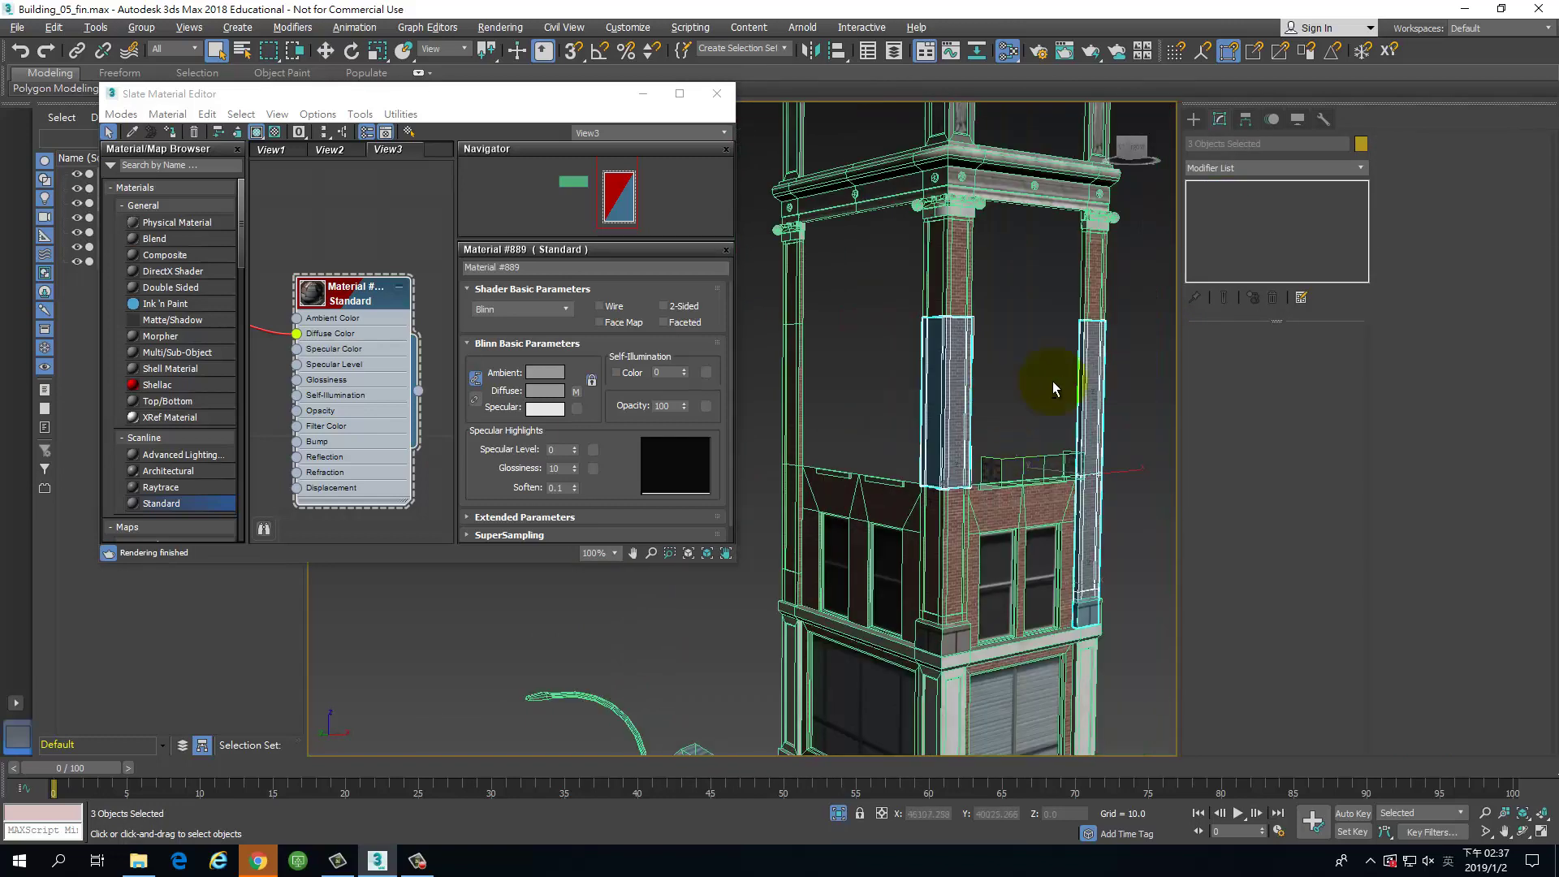
middle_click_drag(1054, 384, 787, 446, "alt")
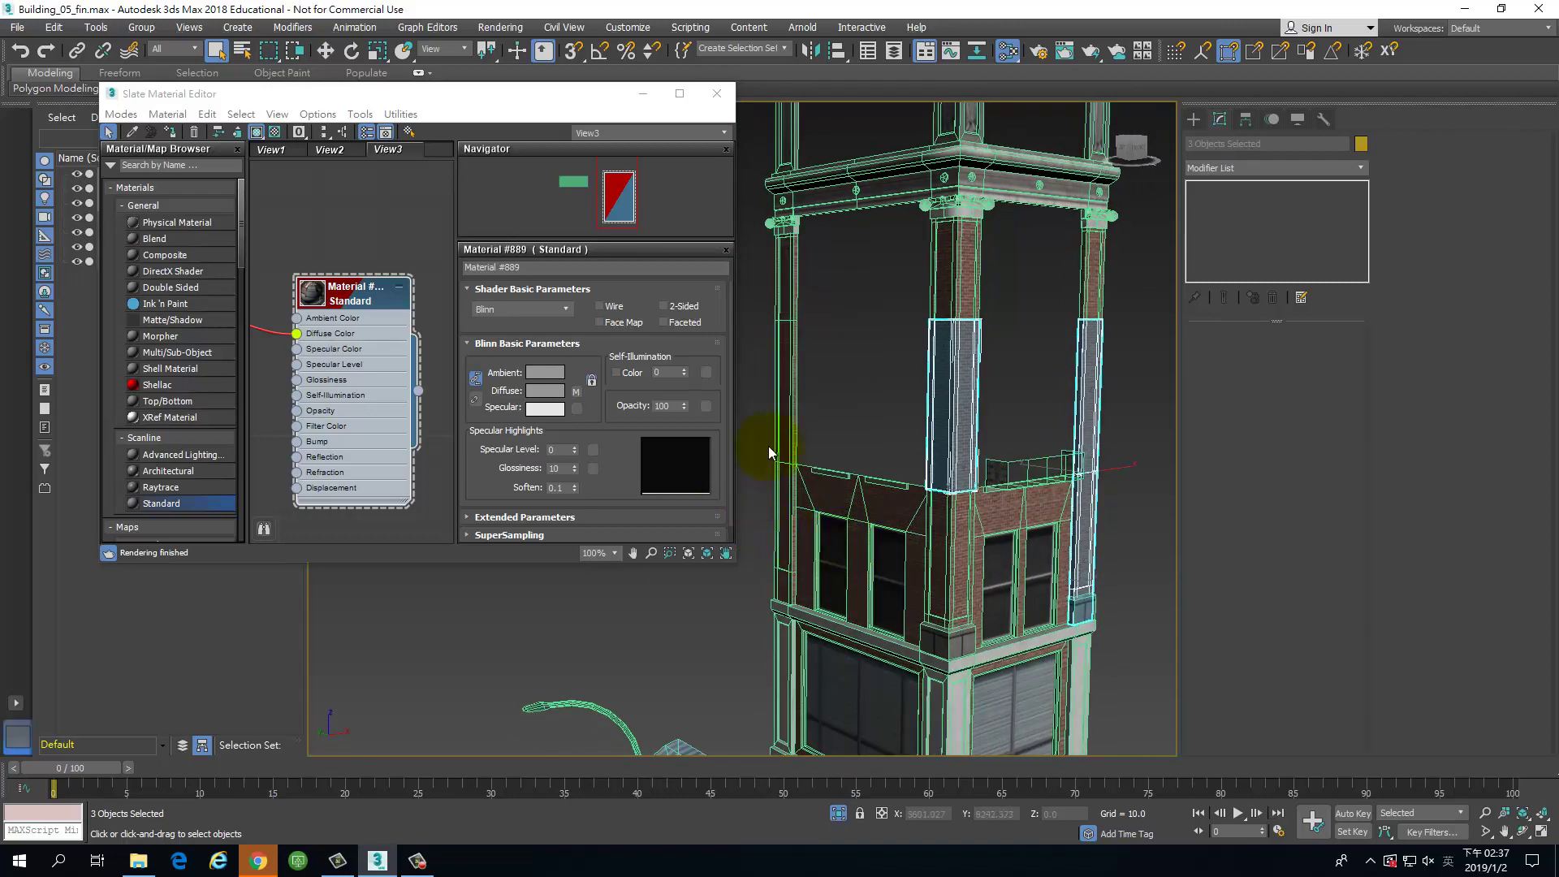
Step: Detach the middle brick section of the left-hand column from the main building mesh as a separate object
left_click(790, 384)
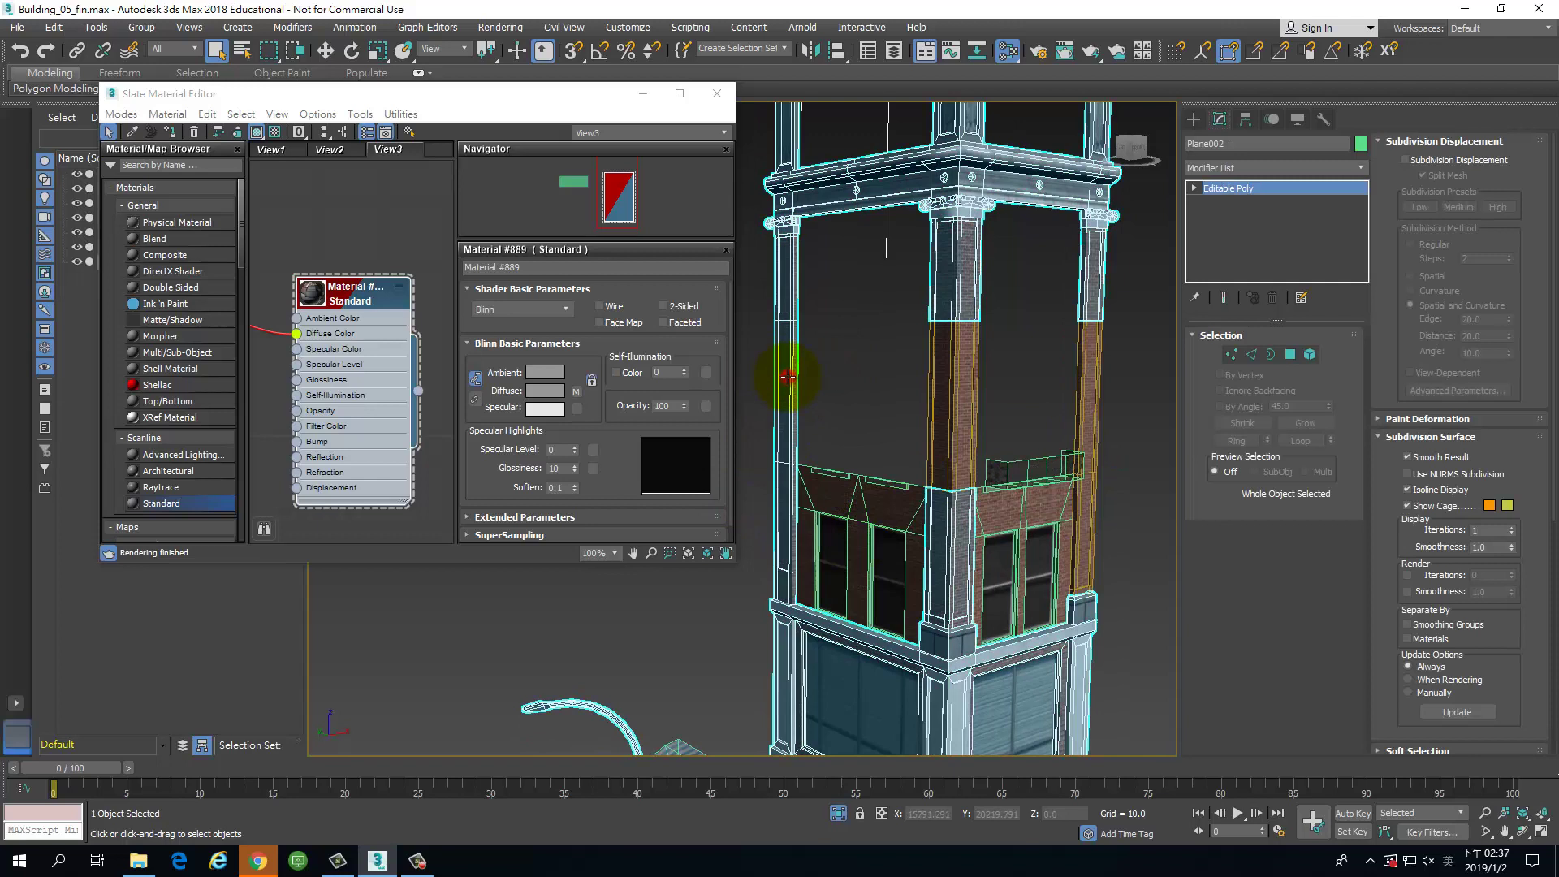
left_click(1309, 355)
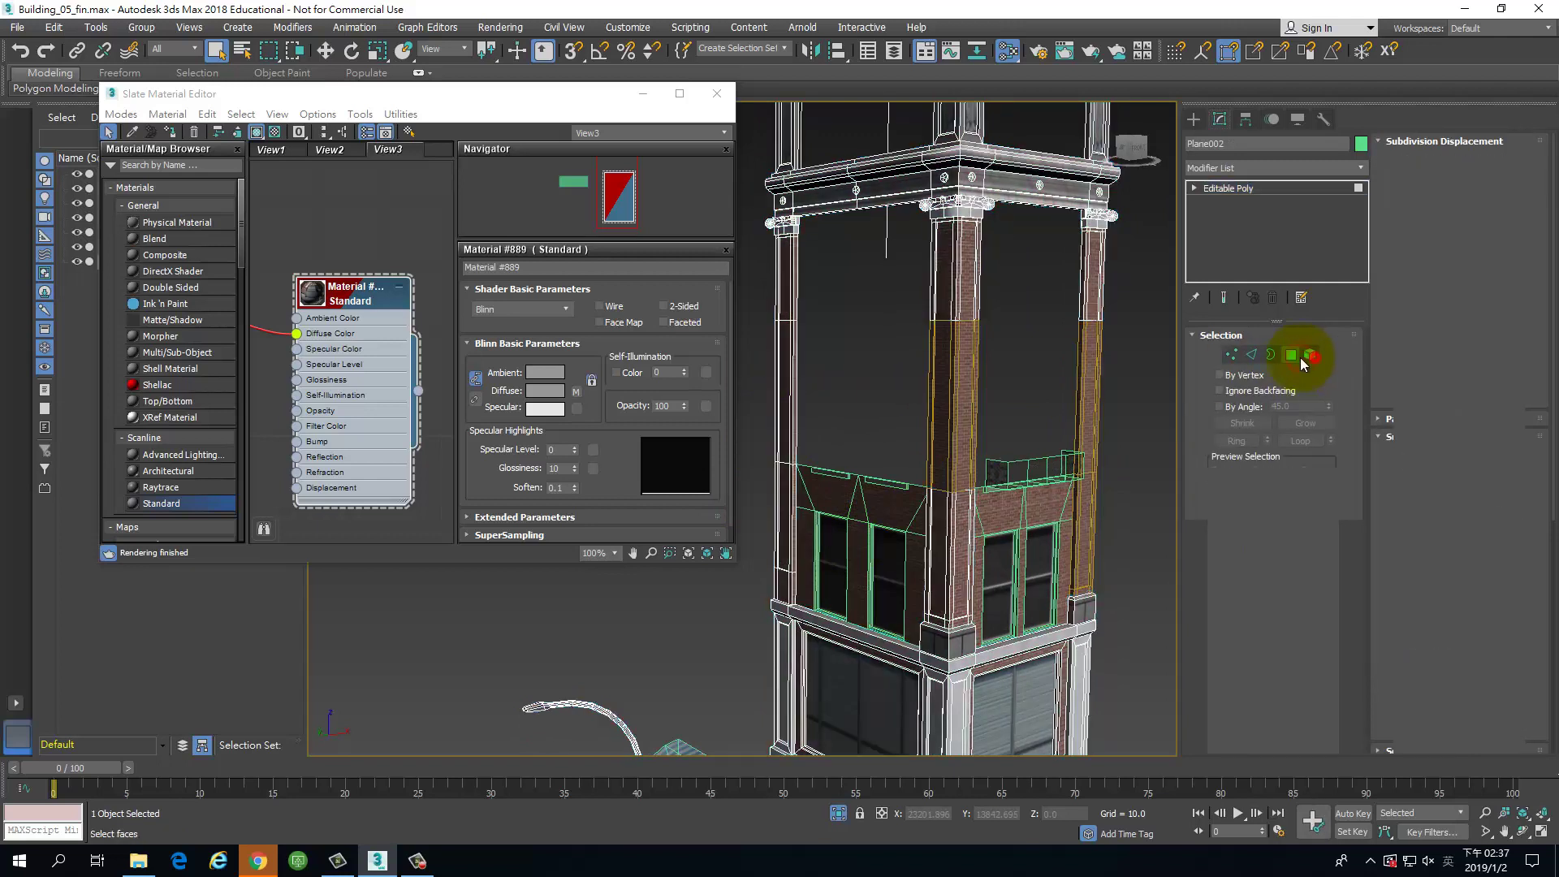
left_click(785, 389)
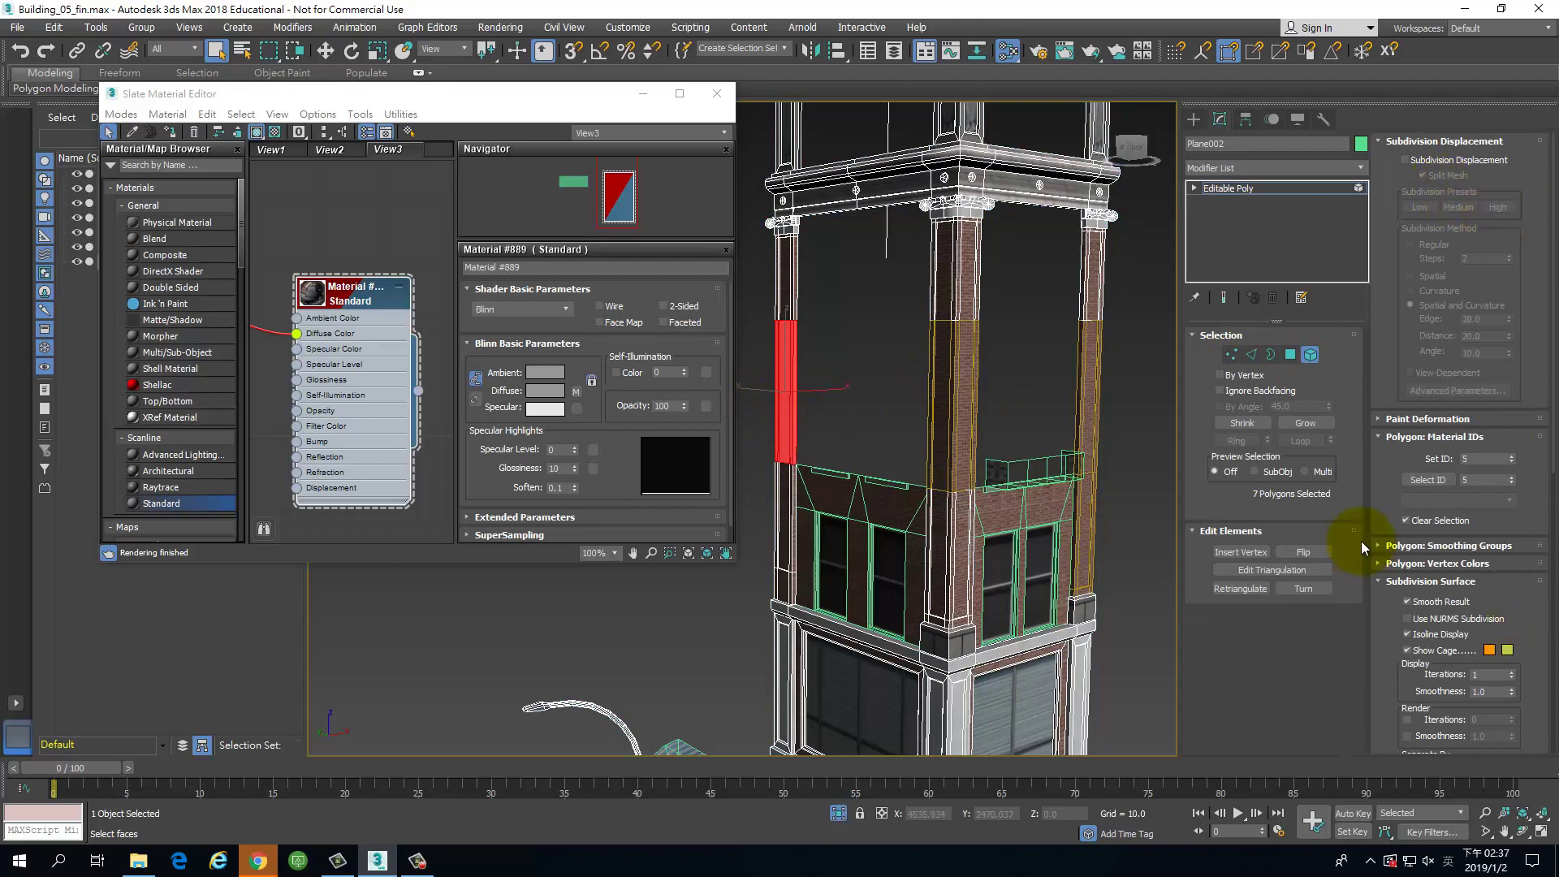
left_click_drag(1541, 475, 1540, 382)
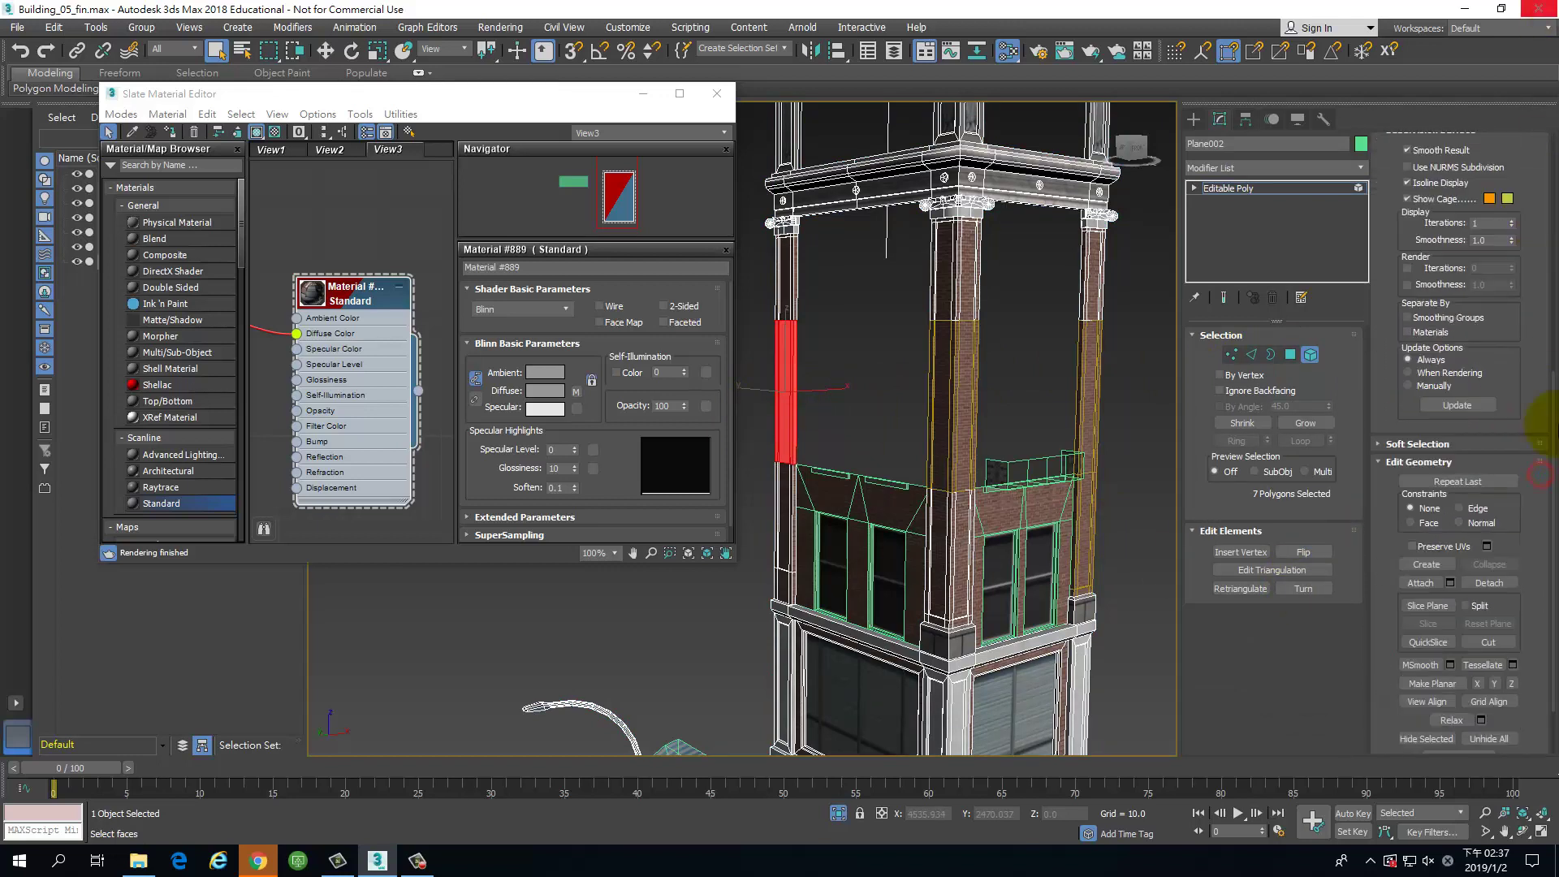
left_click(1493, 582)
key("Return")
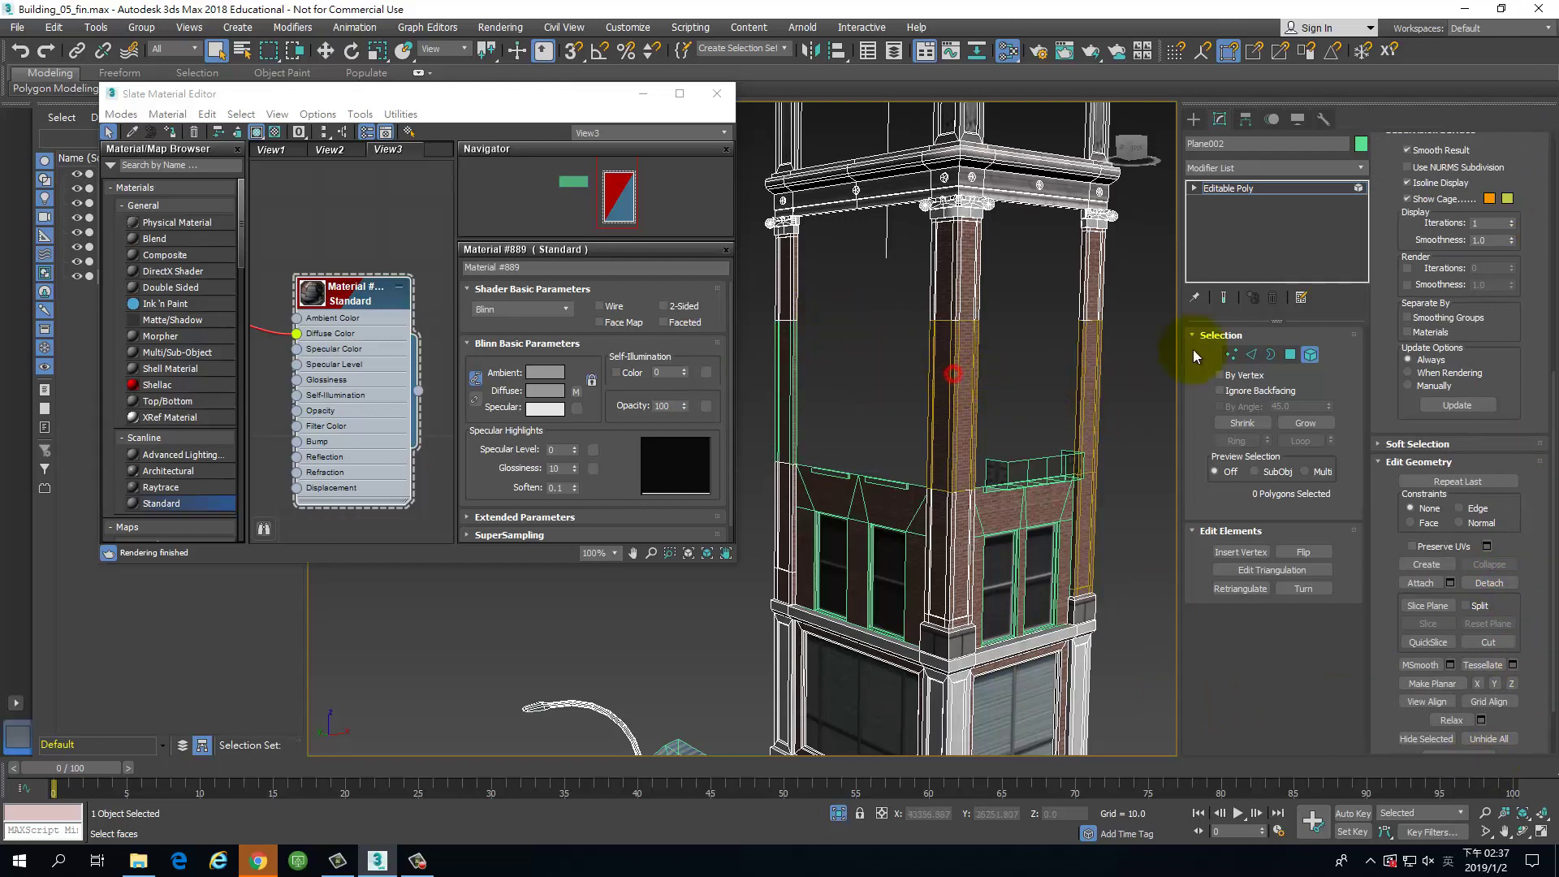
Step: Leave element editing and delete the separate corner column section and both separate sections of the far column
left_click(1117, 363)
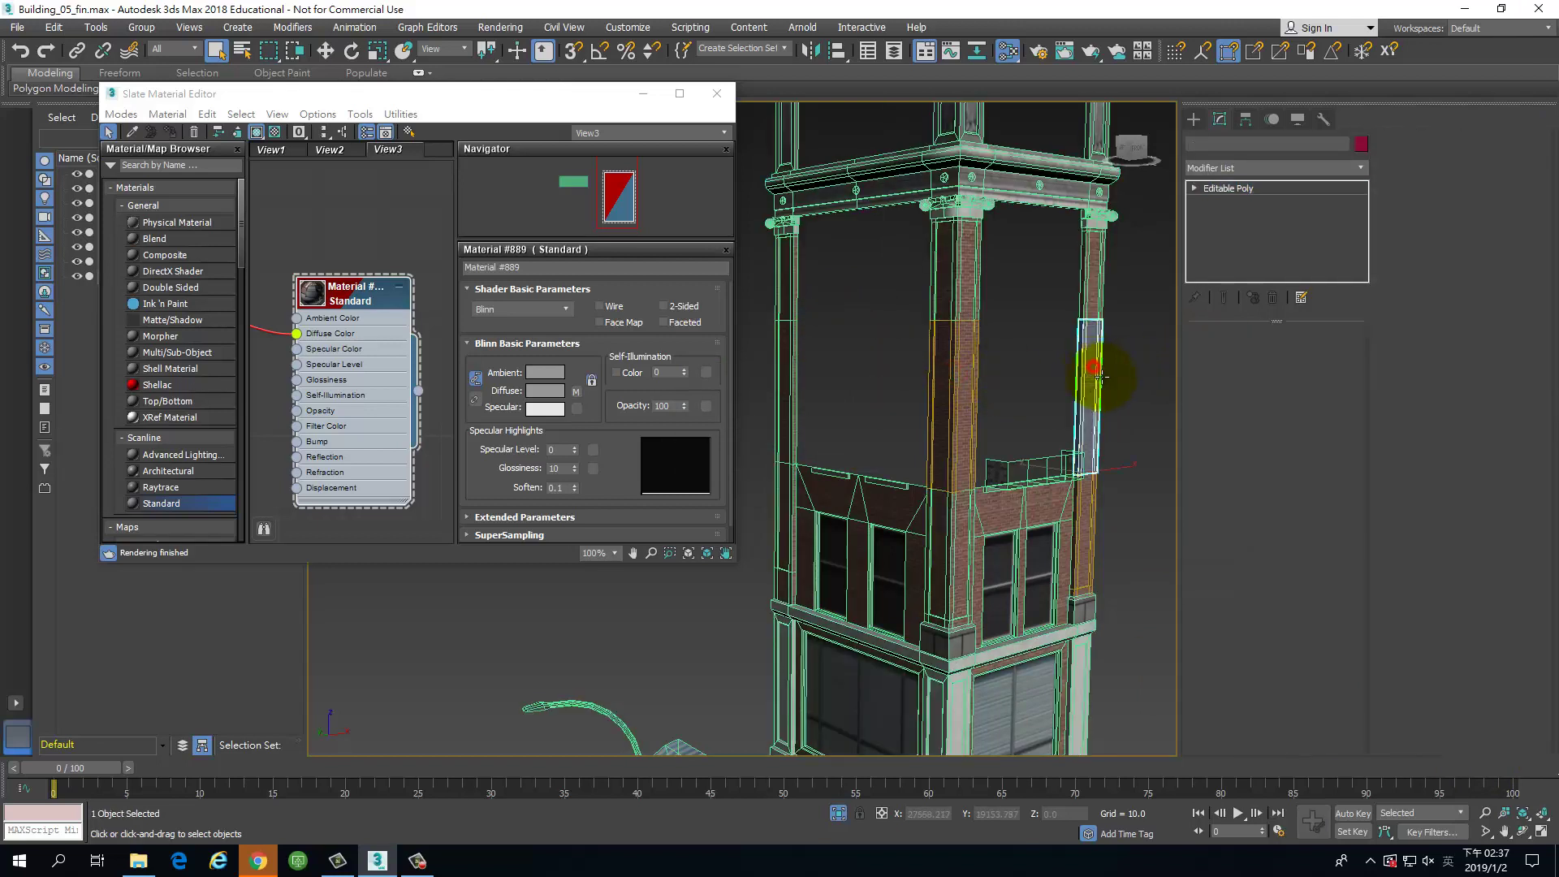
left_click(972, 410)
key("Delete")
left_click(1082, 517)
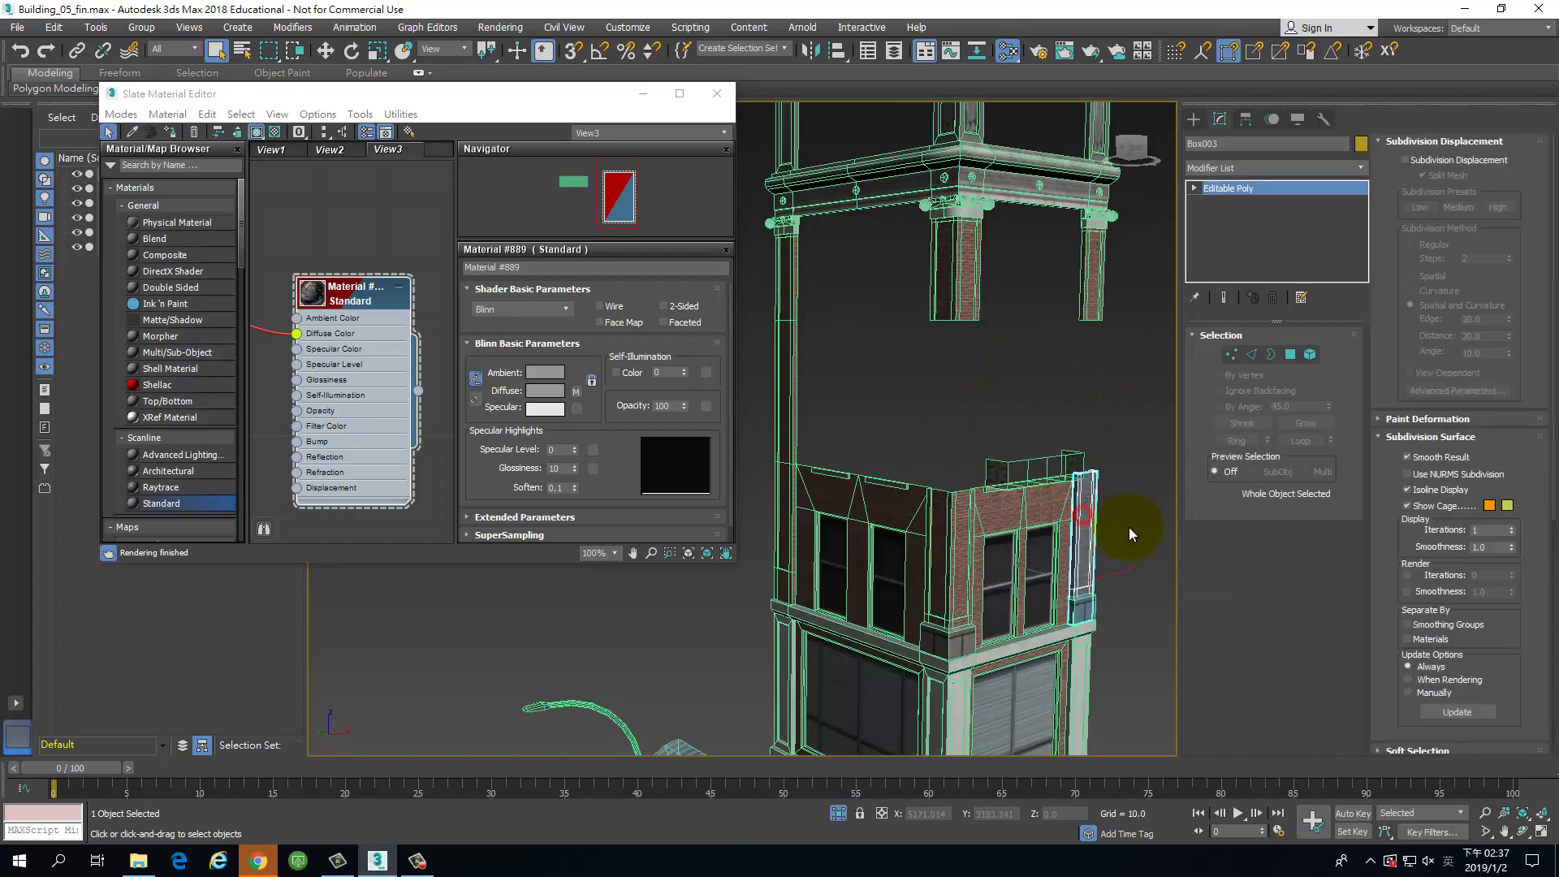
key("Delete")
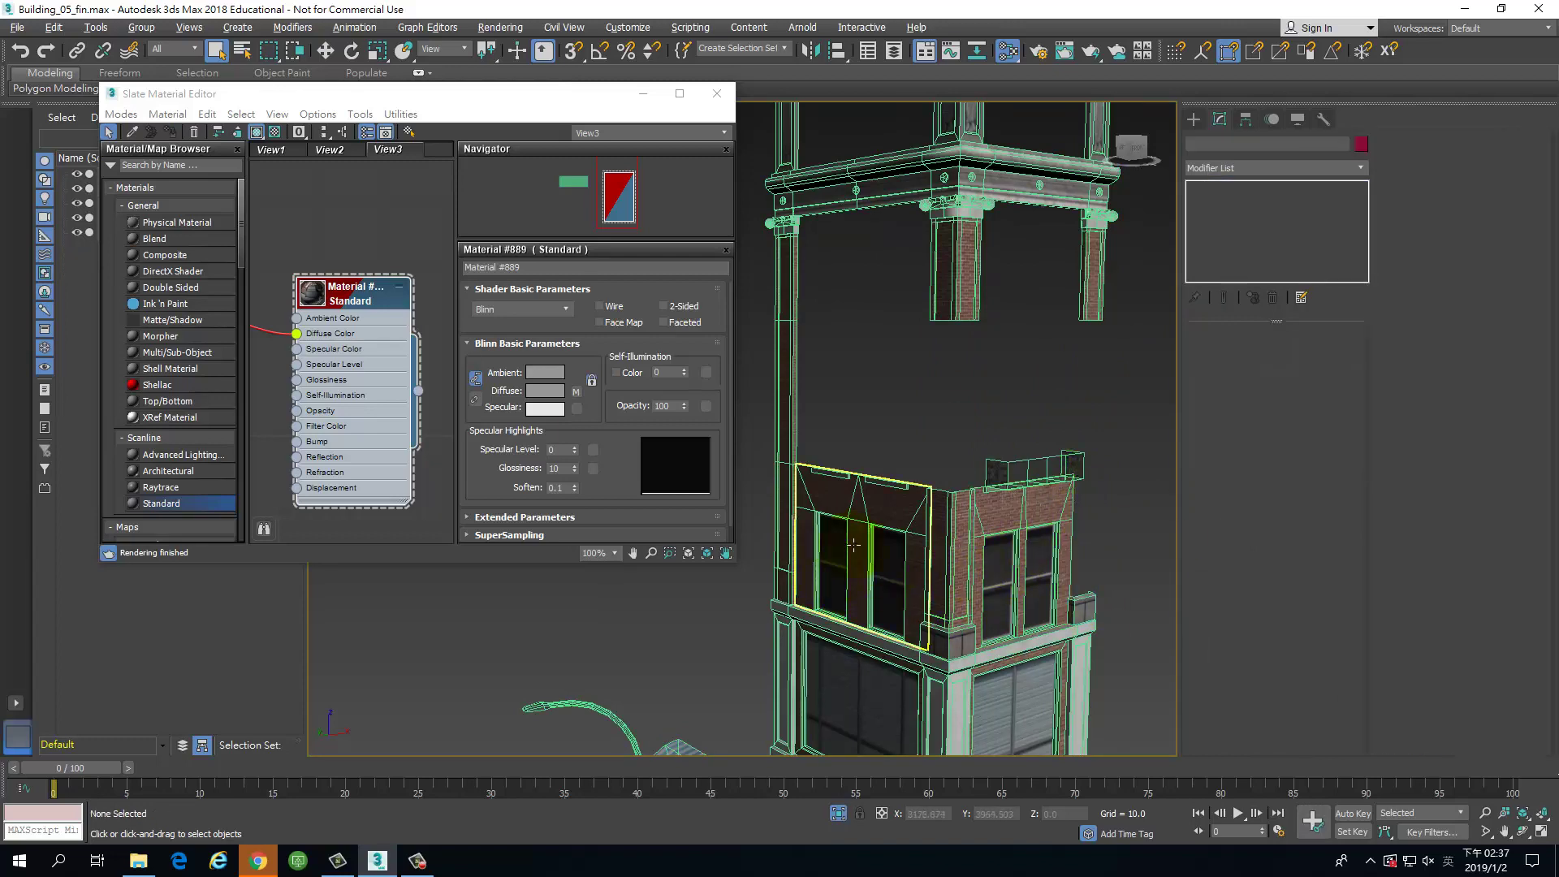
Step: Detach the lower brick section of the left-hand column, beside the two-window wall, from the main mesh as a separate object
mouse_move(846, 554)
middle_mouse_down("alt")
mouse_move(892, 552)
mouse_move(845, 564)
middle_mouse_up("alt")
left_click(1063, 641)
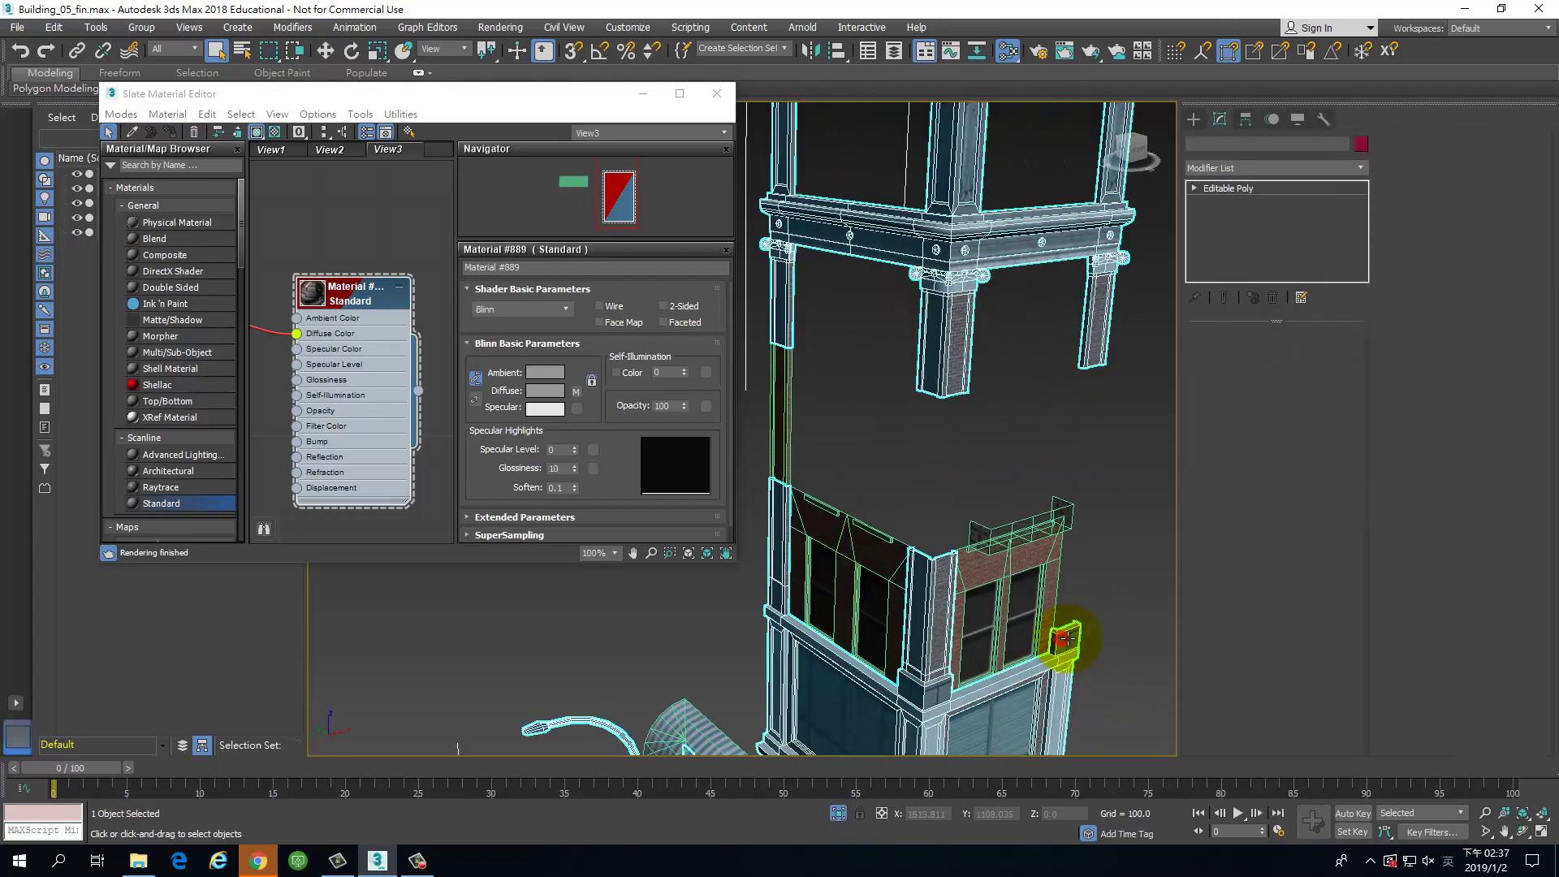
left_click(787, 387)
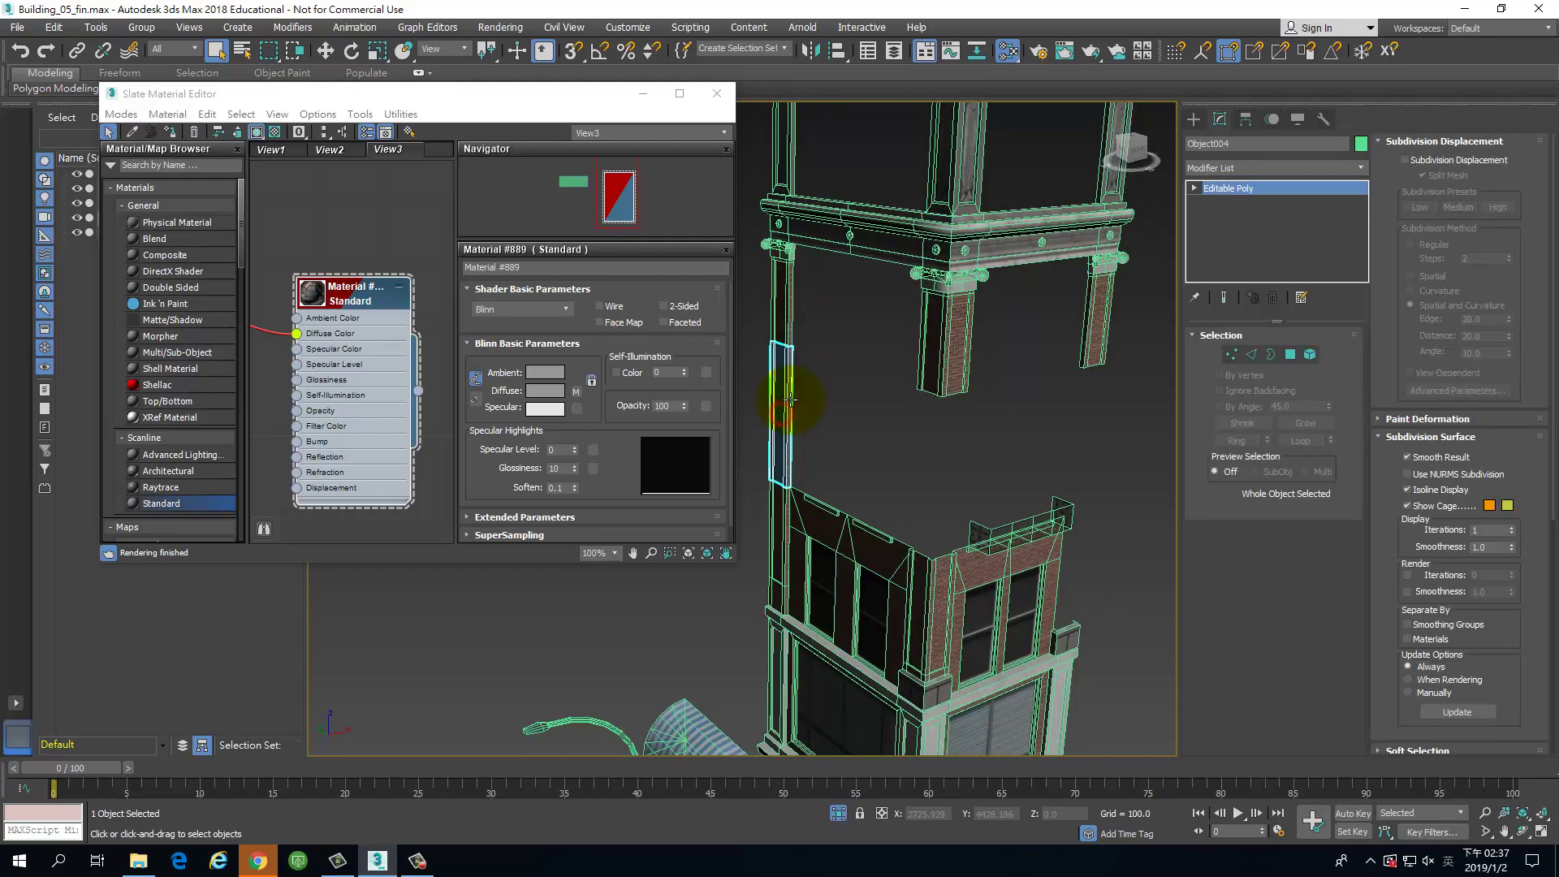
left_click(779, 551)
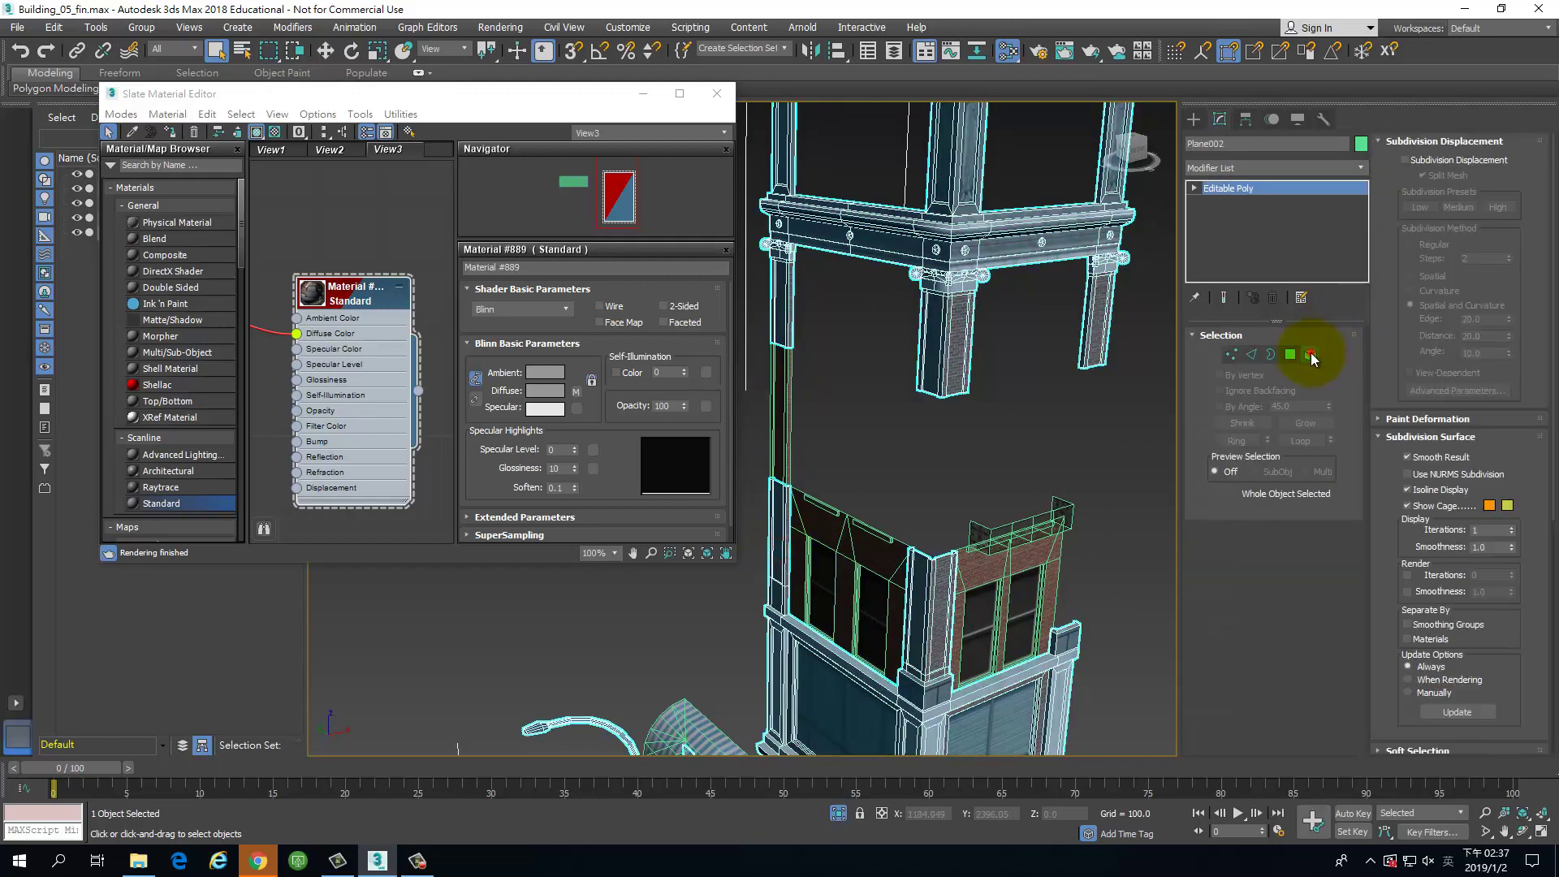
left_click(1310, 355)
left_click(774, 555)
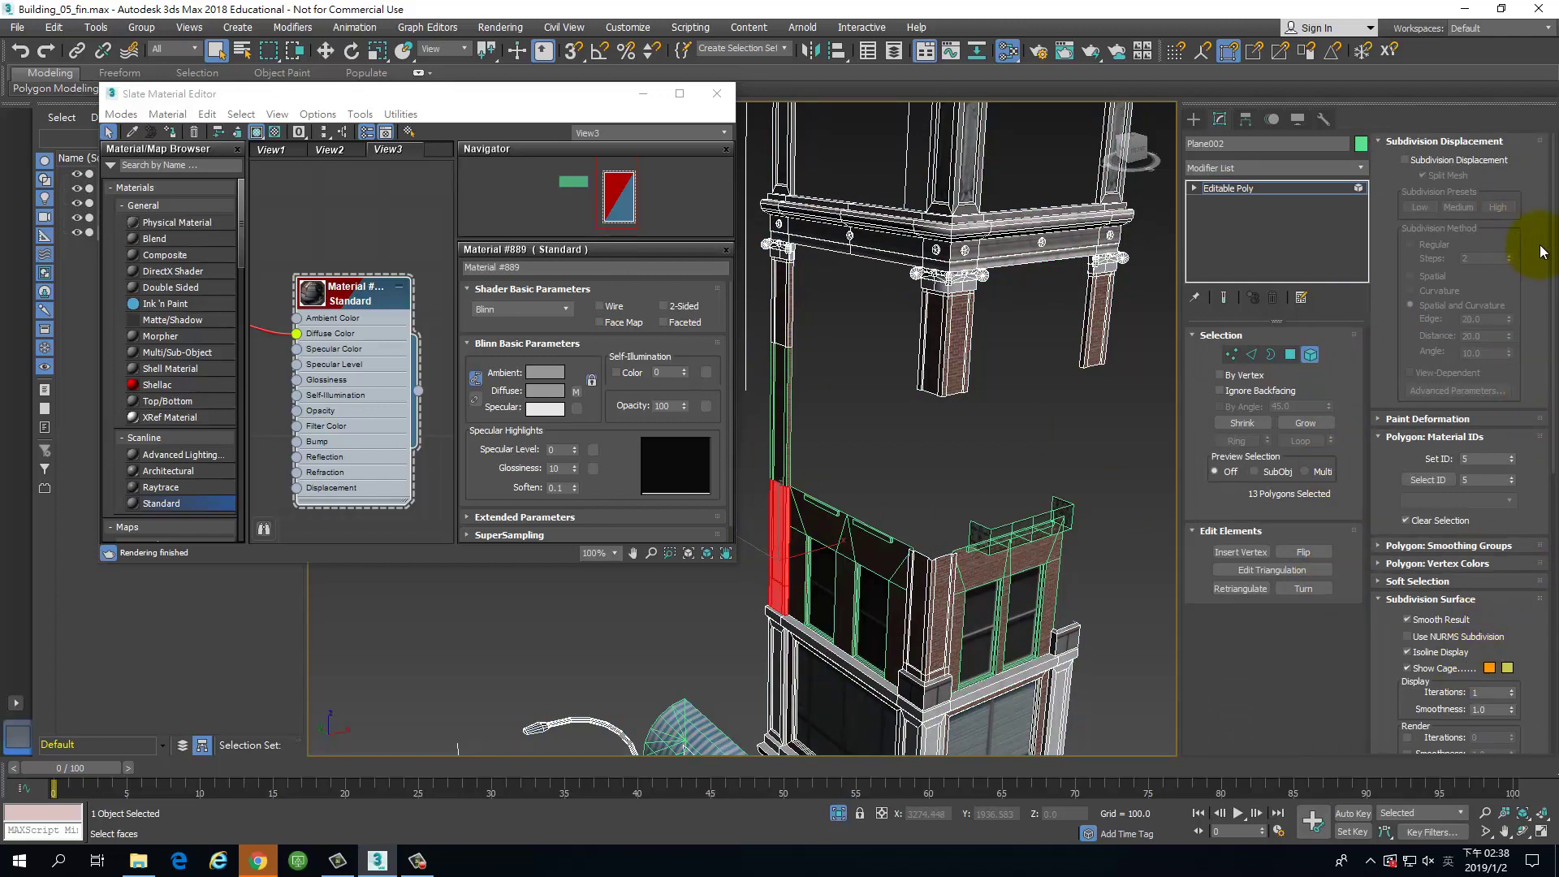
left_click_drag(1518, 546, 1545, 124)
left_click(1490, 610)
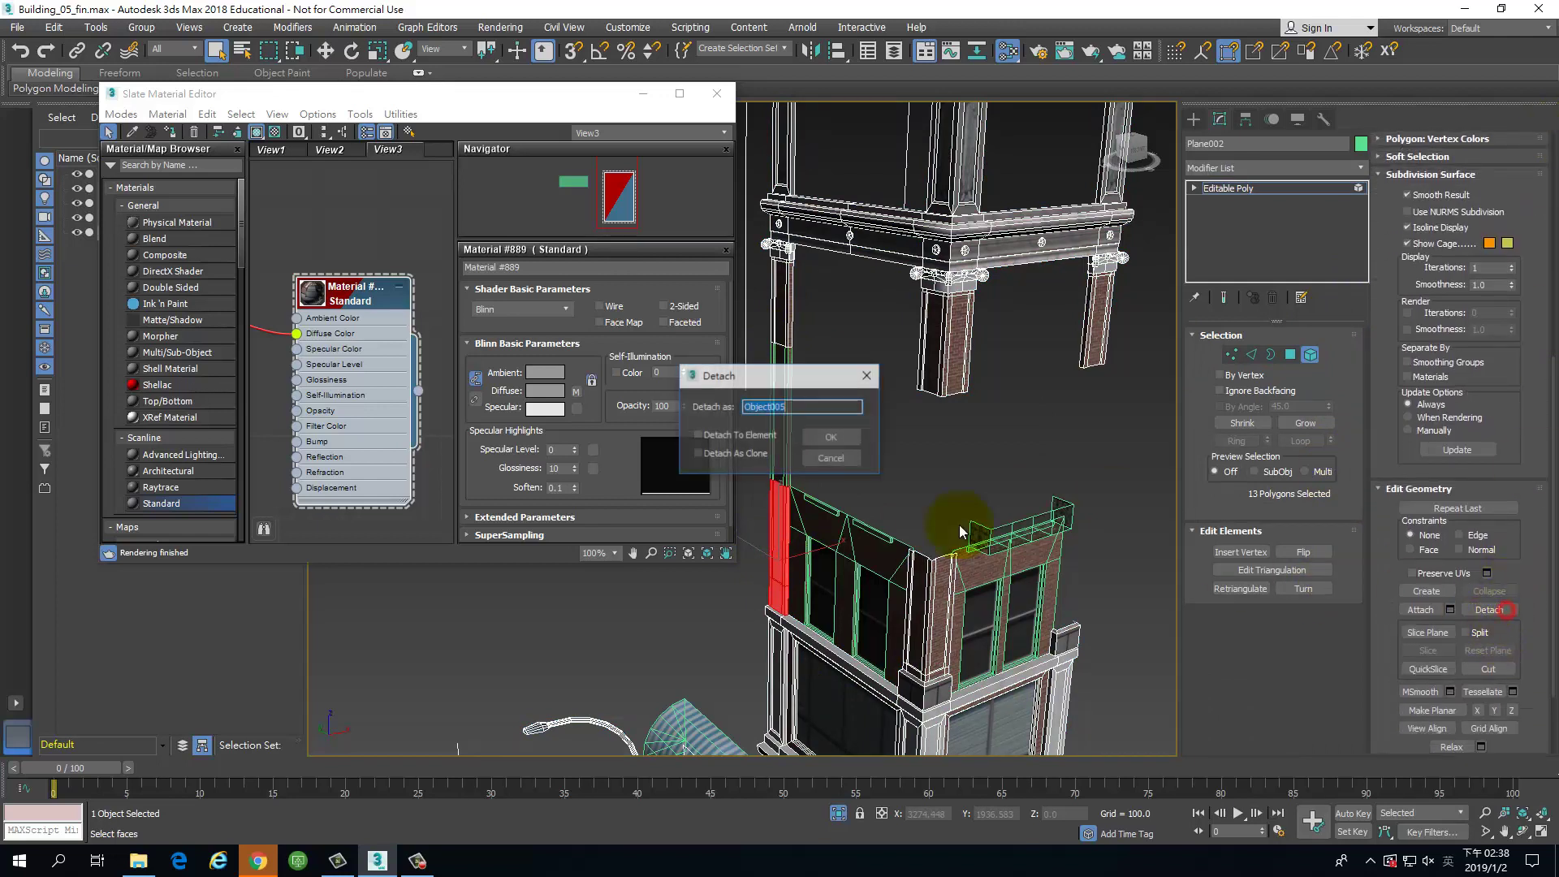
left_click(849, 389)
Step: Detach the upper brick section of the left-hand column together with its scrolled capital as a separate object
left_click(782, 309)
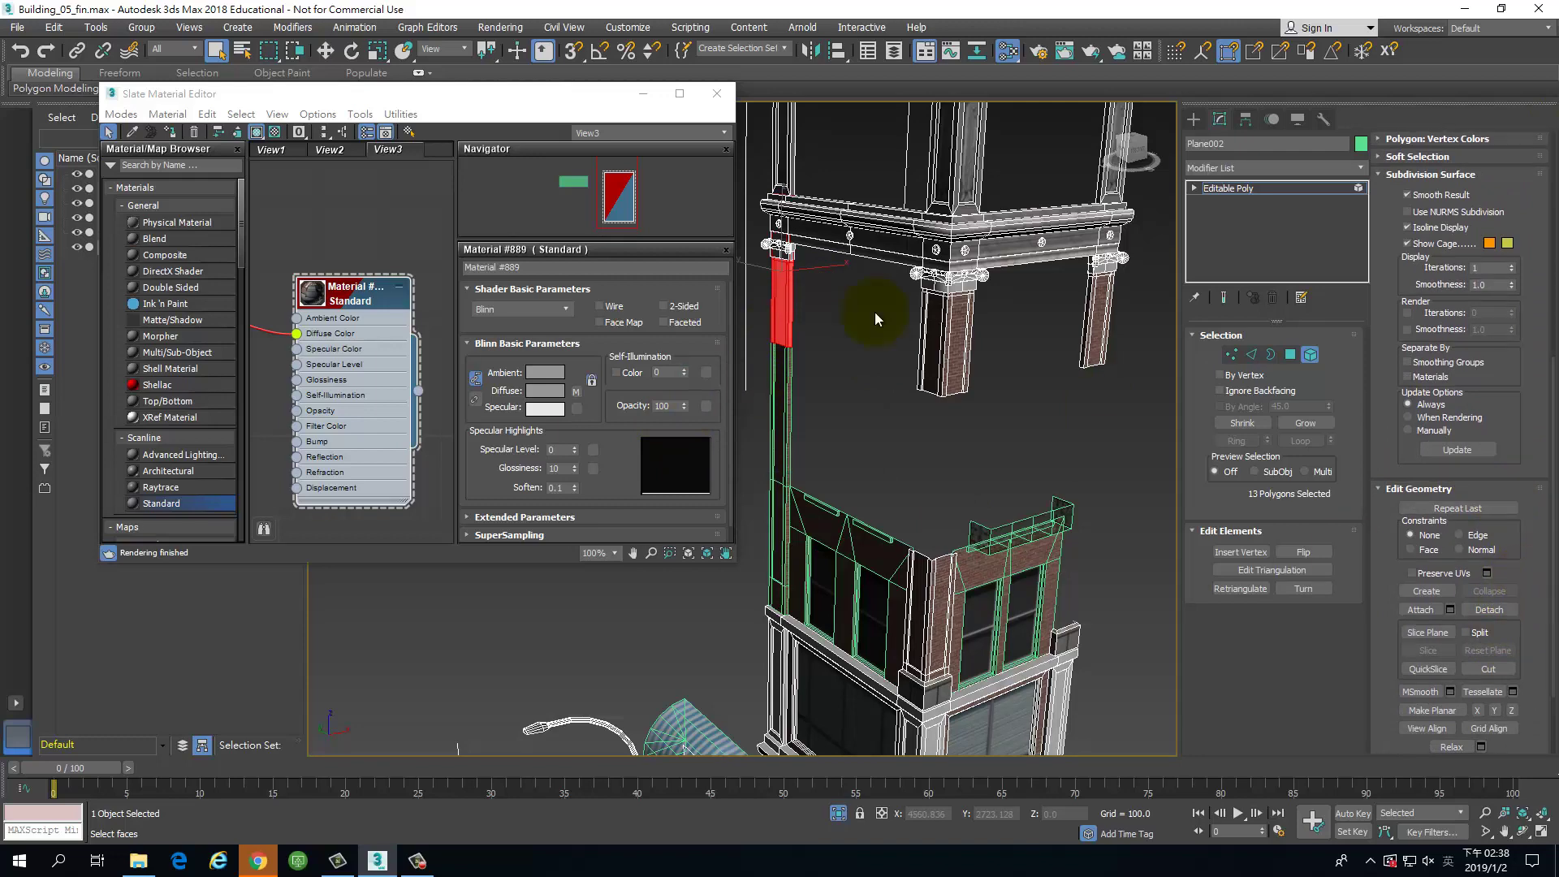
middle_click_drag(847, 274, 871, 337, "alt")
scroll(805, 257, "up", 5)
left_click_drag(960, 441, 1073, 529)
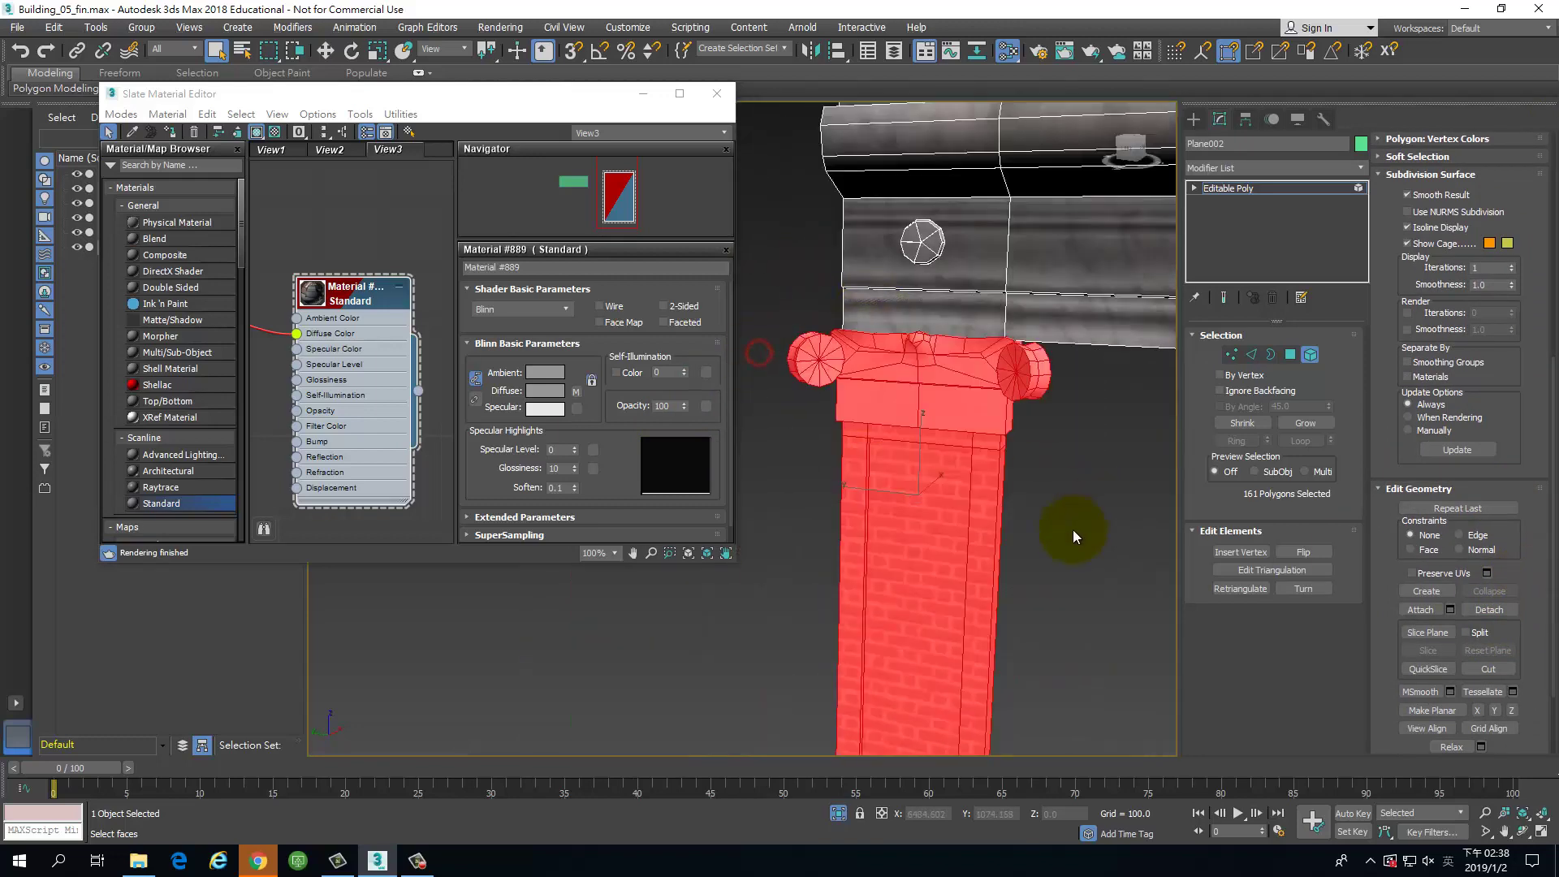
scroll(1075, 524, "down", 4)
middle_click_drag(1141, 573, 656, 445, "alt")
left_click(1495, 608)
key("Return")
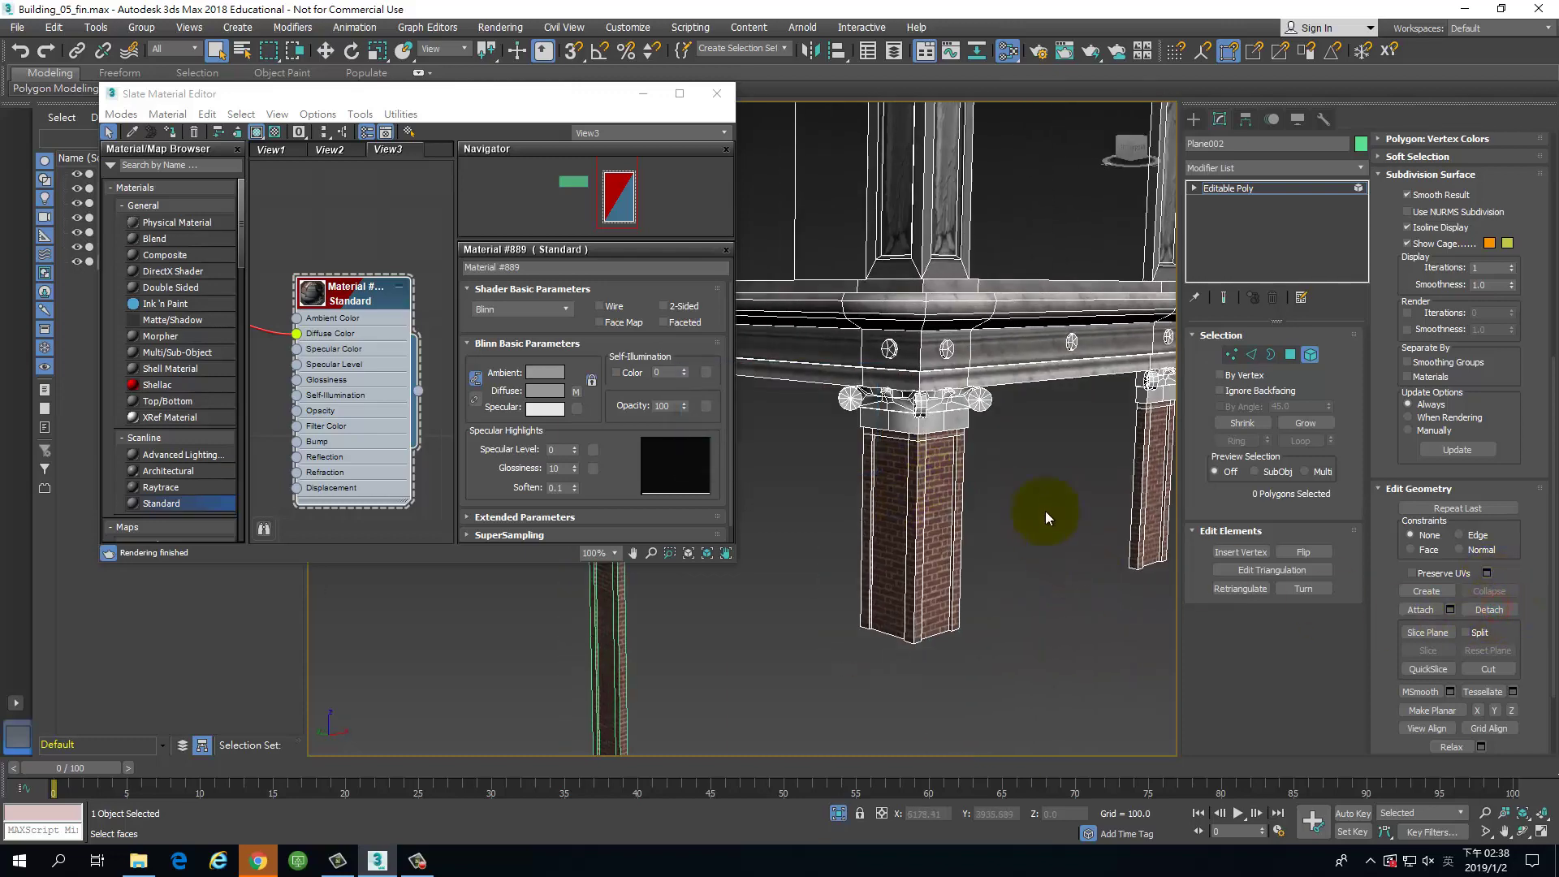
Step: Detach the upper brick section of the corner column together with its capital and scrolls as a separate object
scroll(1048, 507, "down", 6)
left_click(1053, 499)
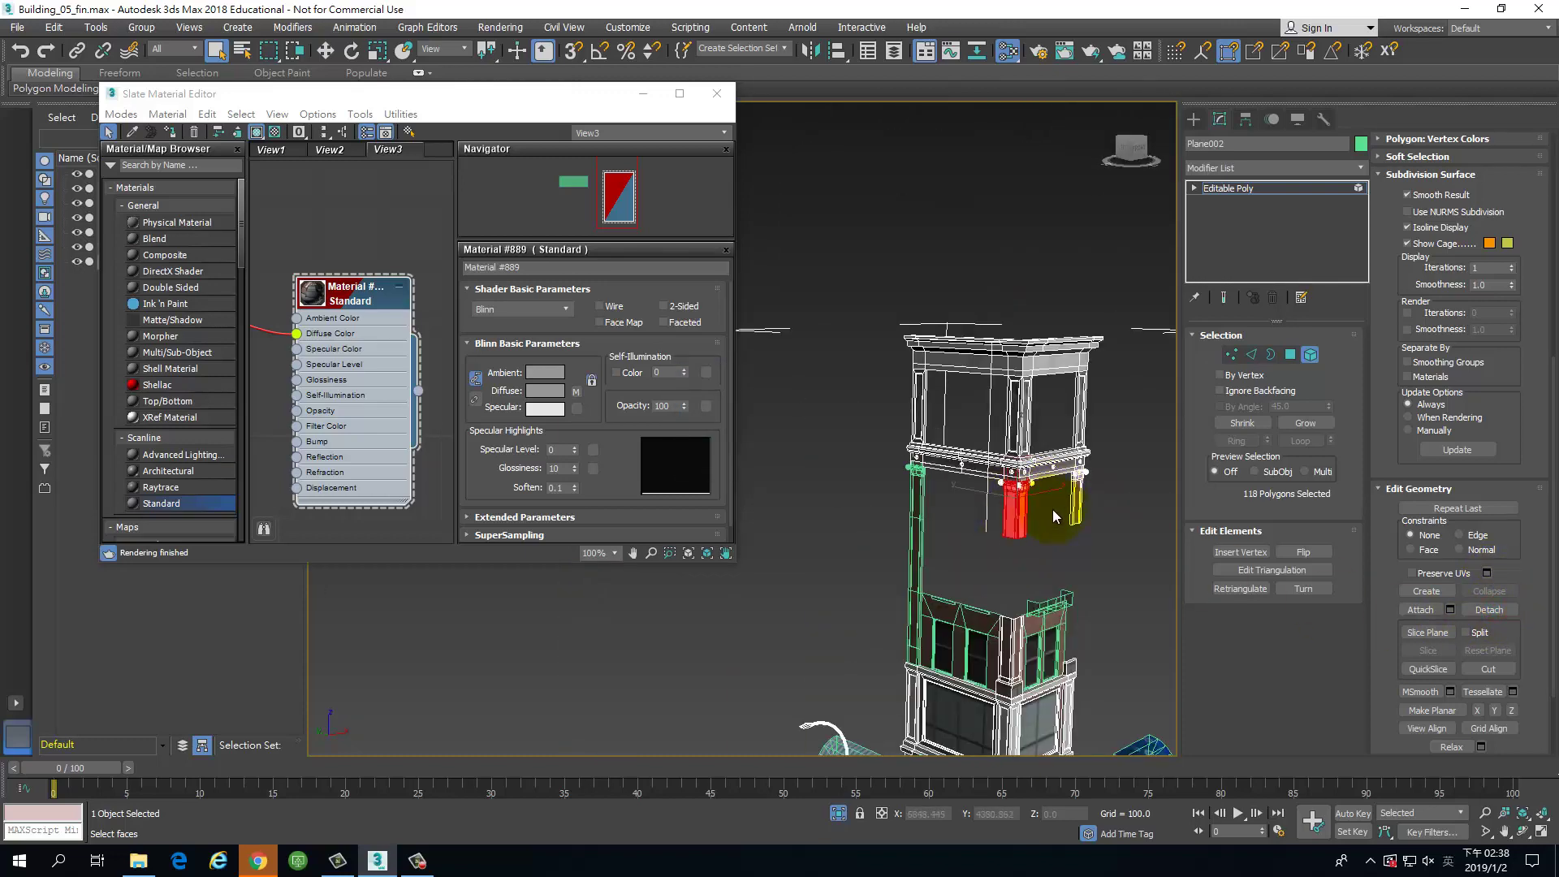
scroll(1051, 509, "up", 6)
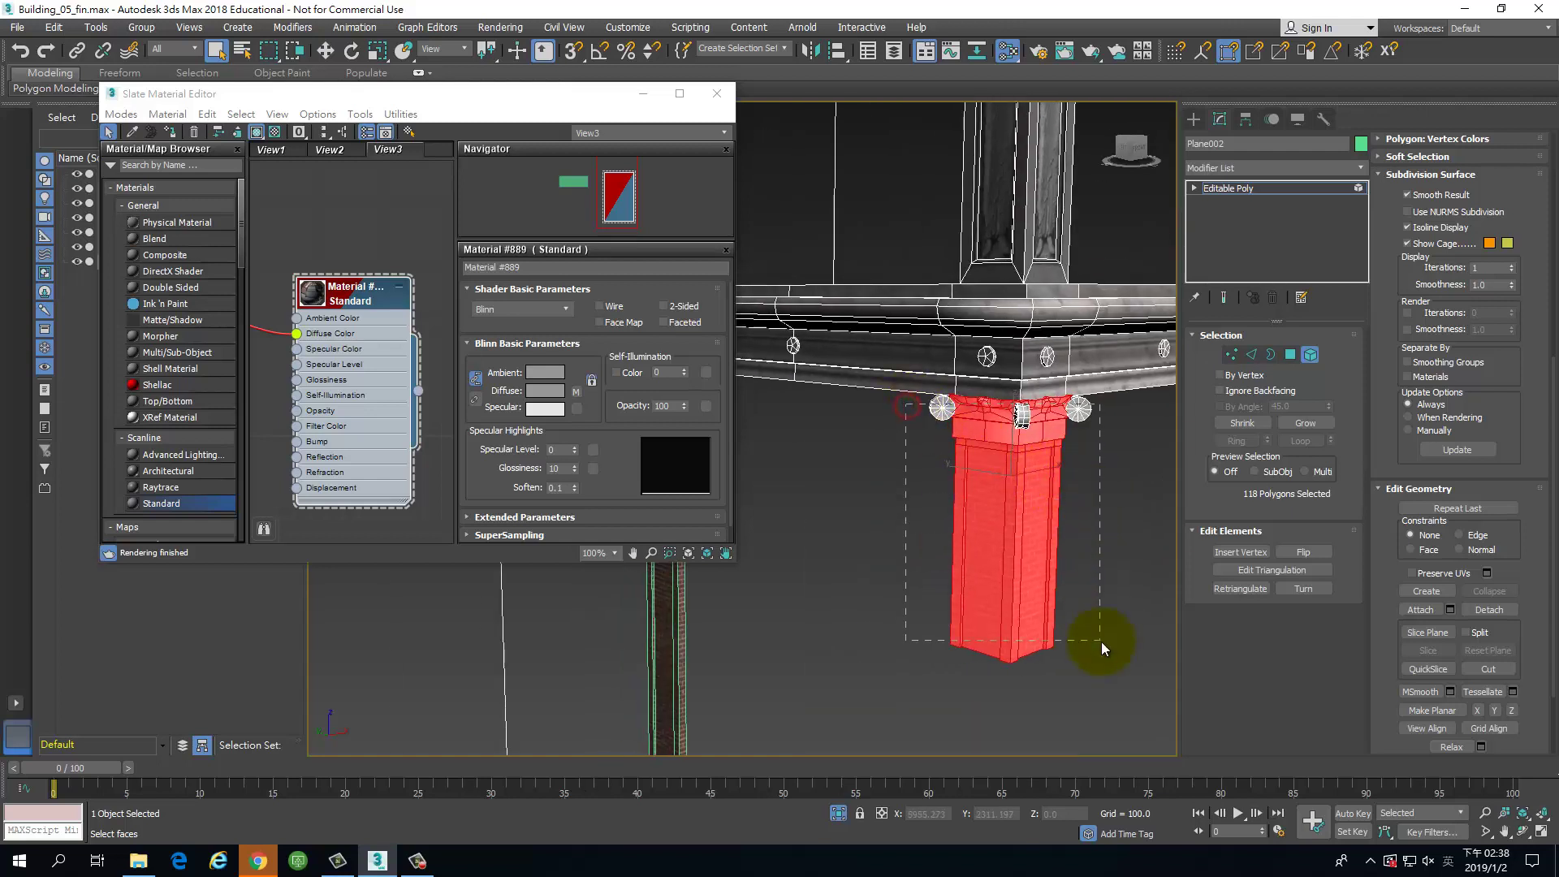
left_click_drag(1101, 642, 1103, 642, "ctrl")
left_click(1490, 609)
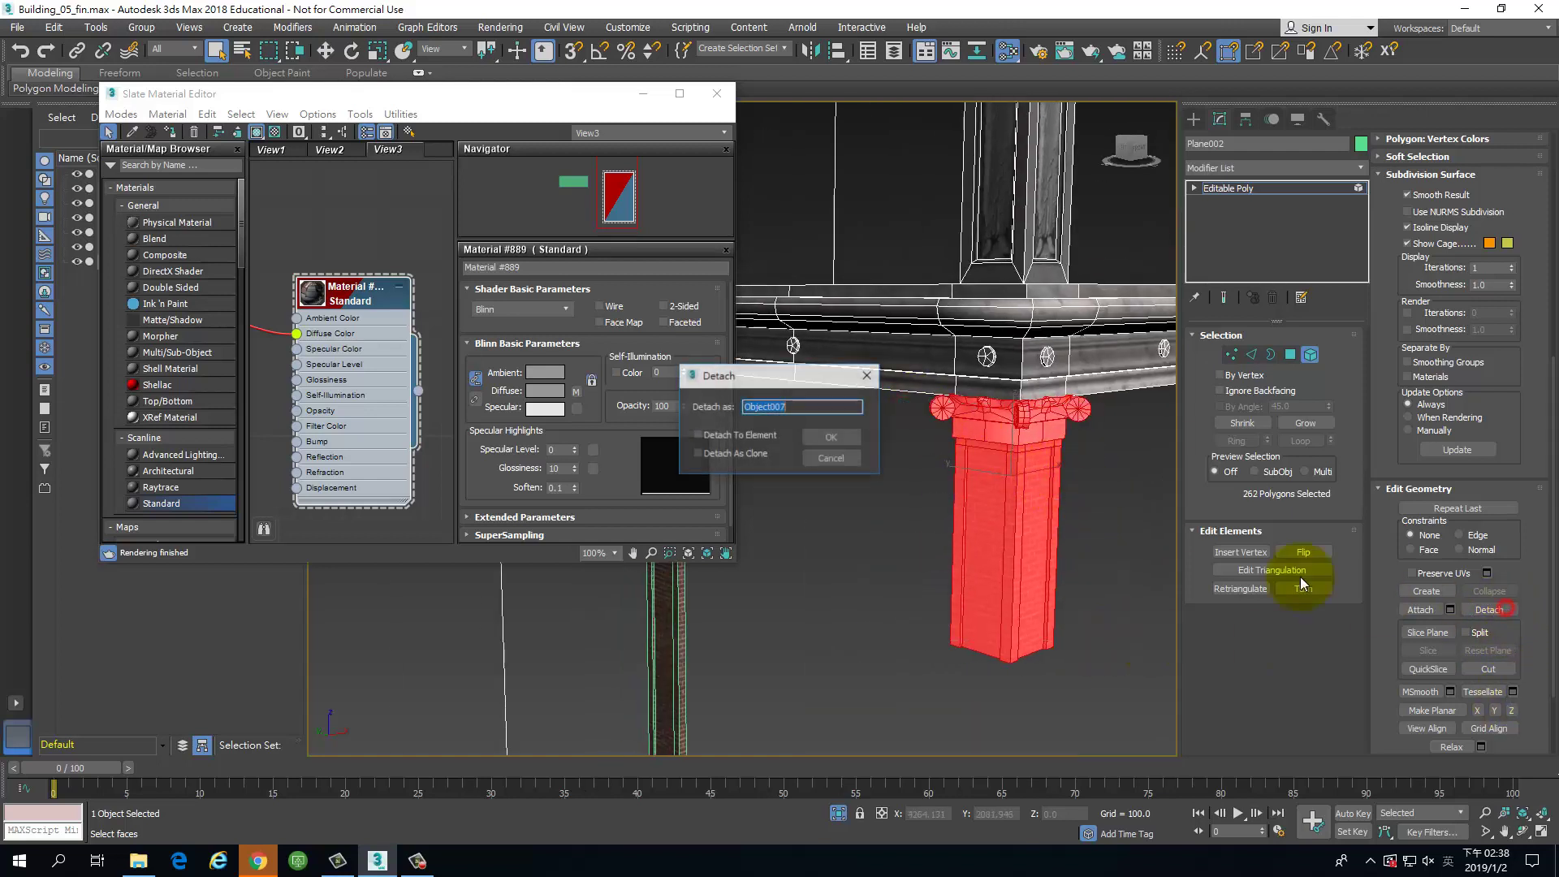
key("Return")
Step: Detach the upper brick section of the far column together with its capital as a separate object
scroll(1022, 505, "down", 4)
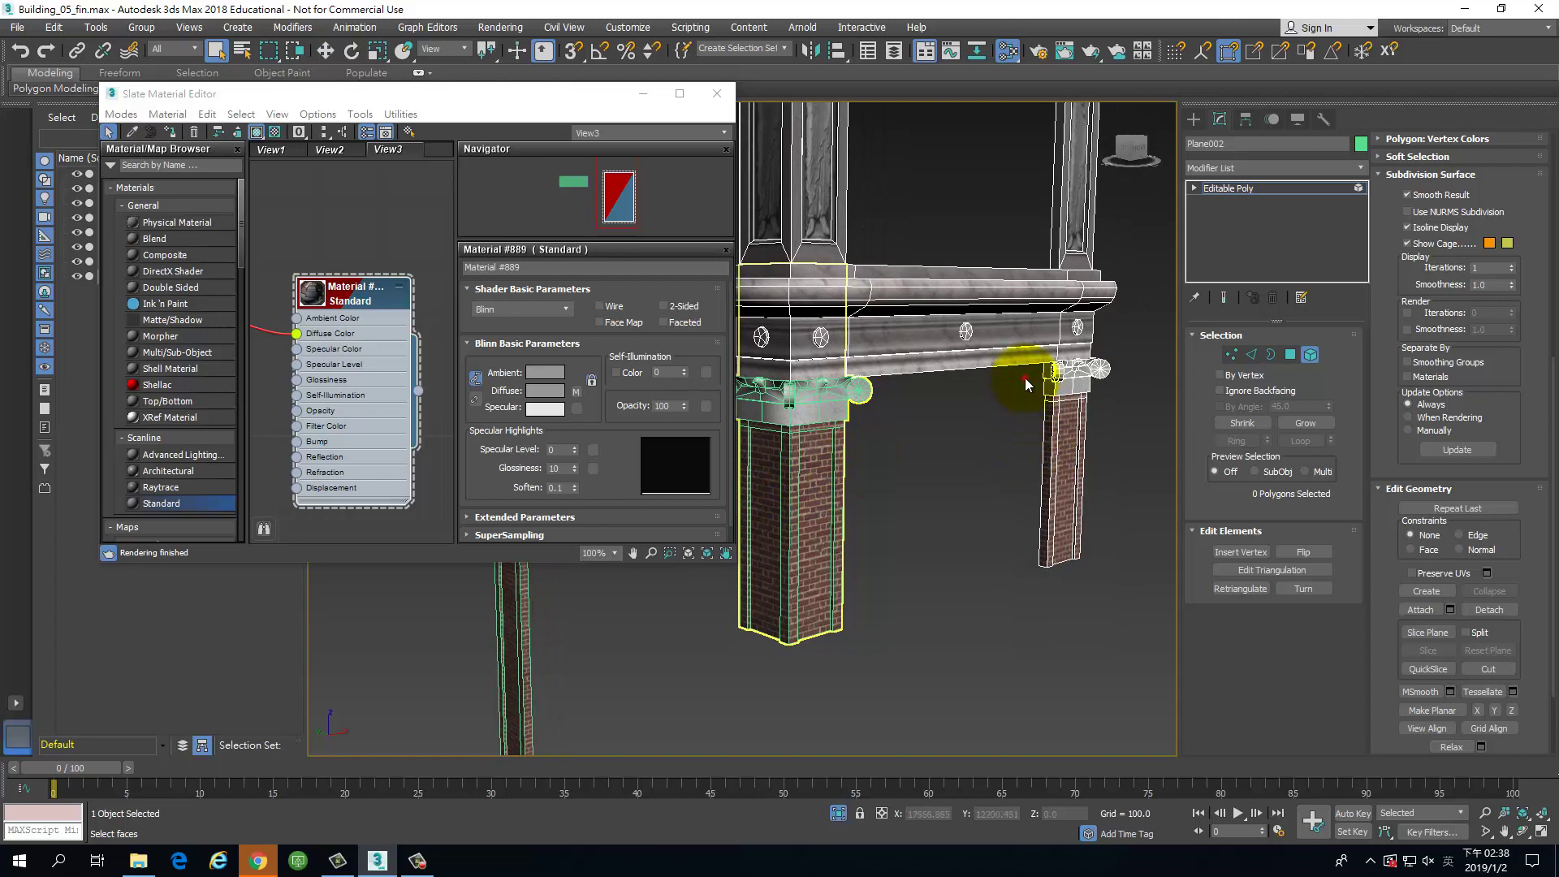
left_click_drag(1124, 640, 1124, 641)
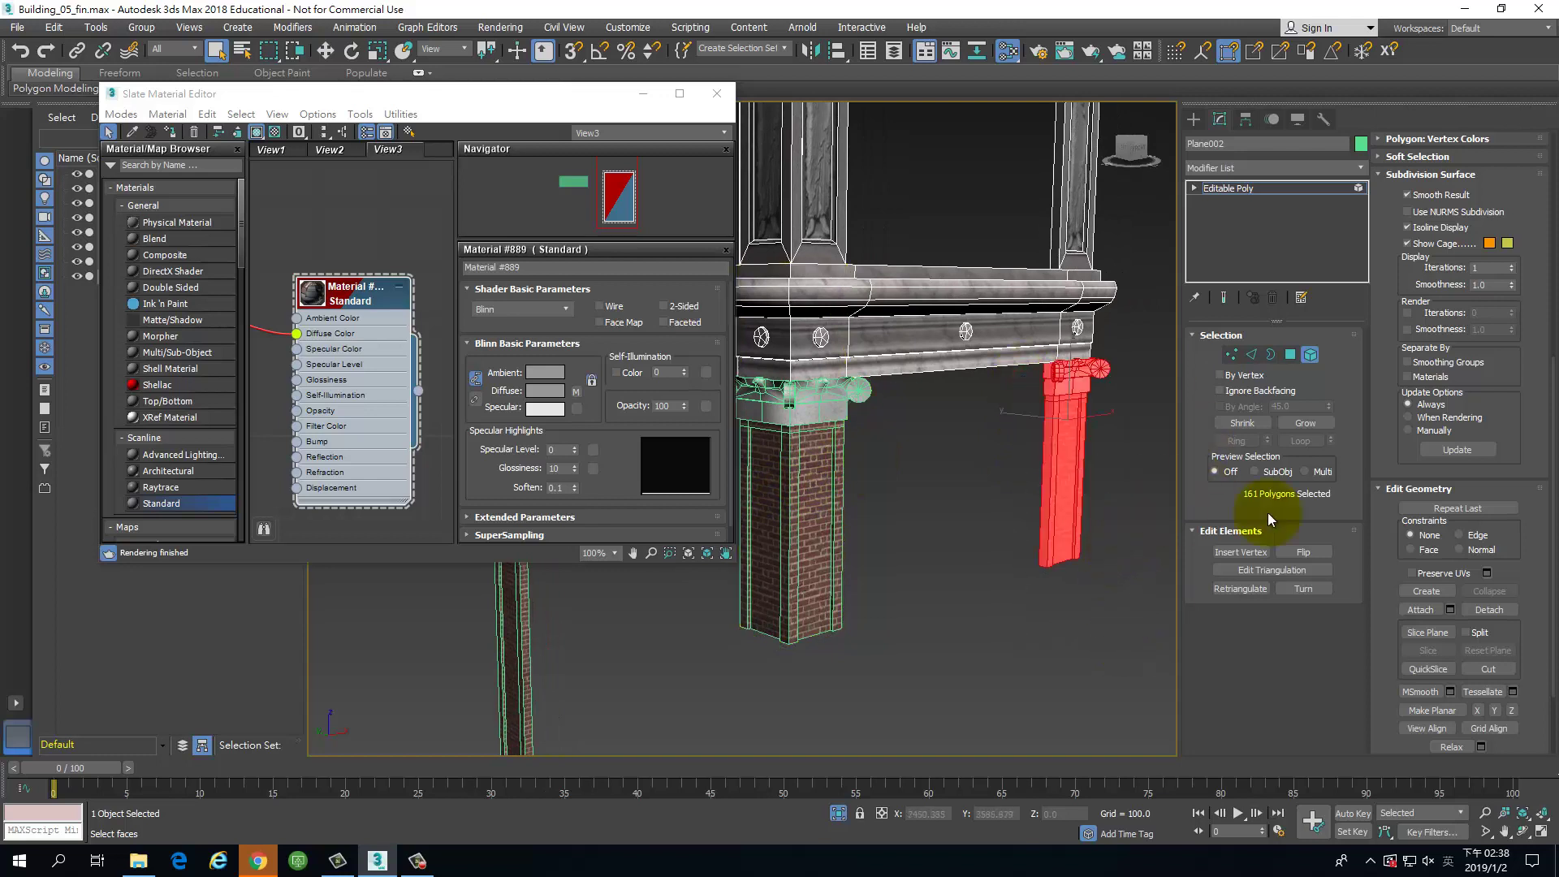
left_click(1490, 609)
left_click(829, 442)
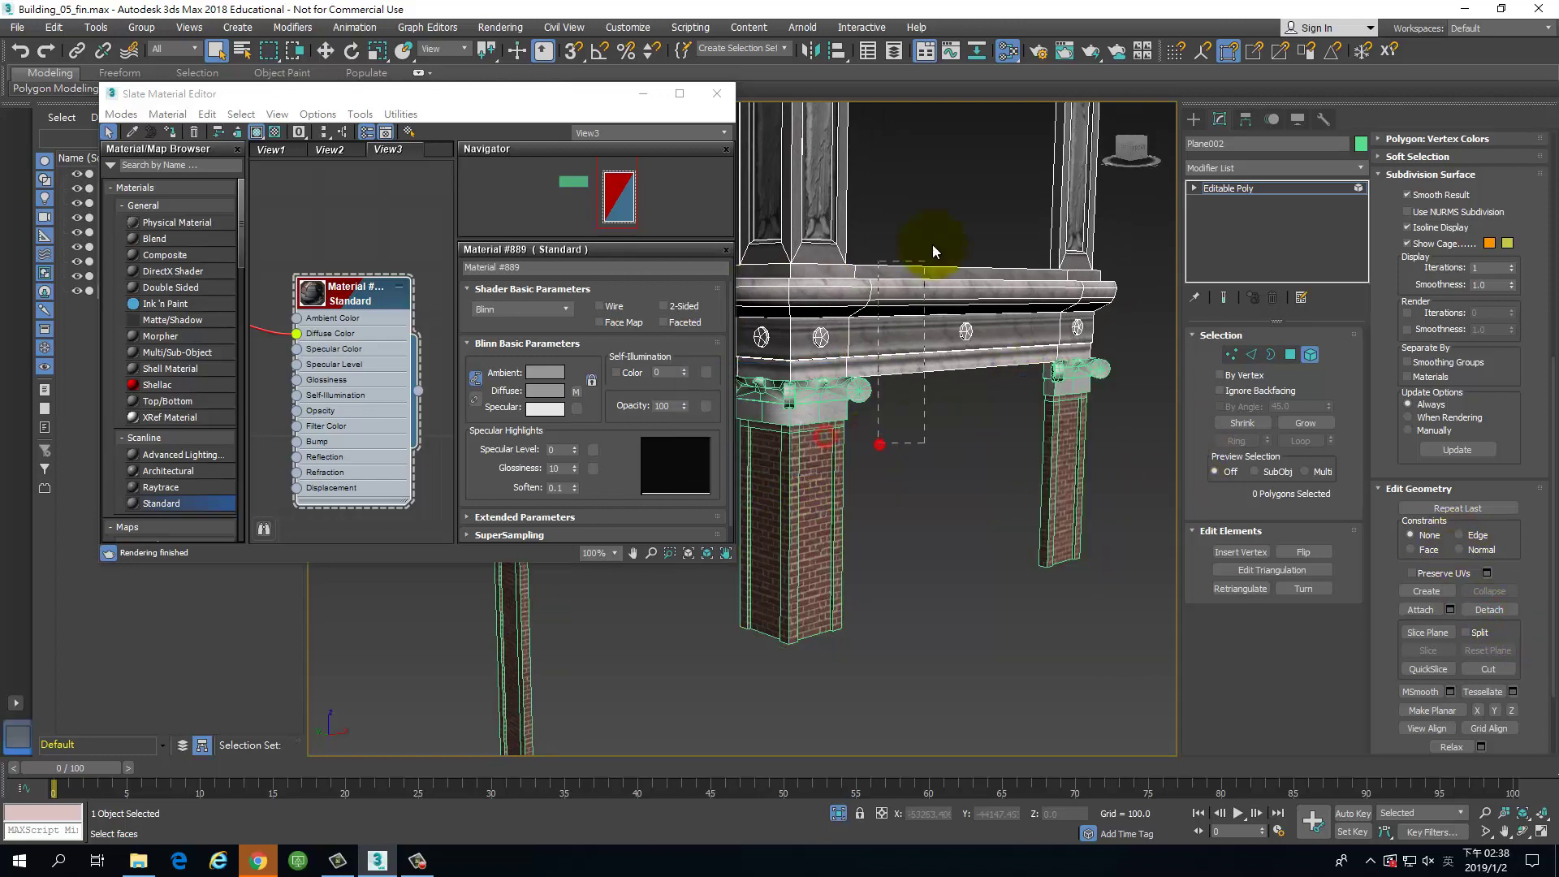
Step: Detach the cornice segment spanning between the corner column and the far column as a separate object
left_click(998, 225)
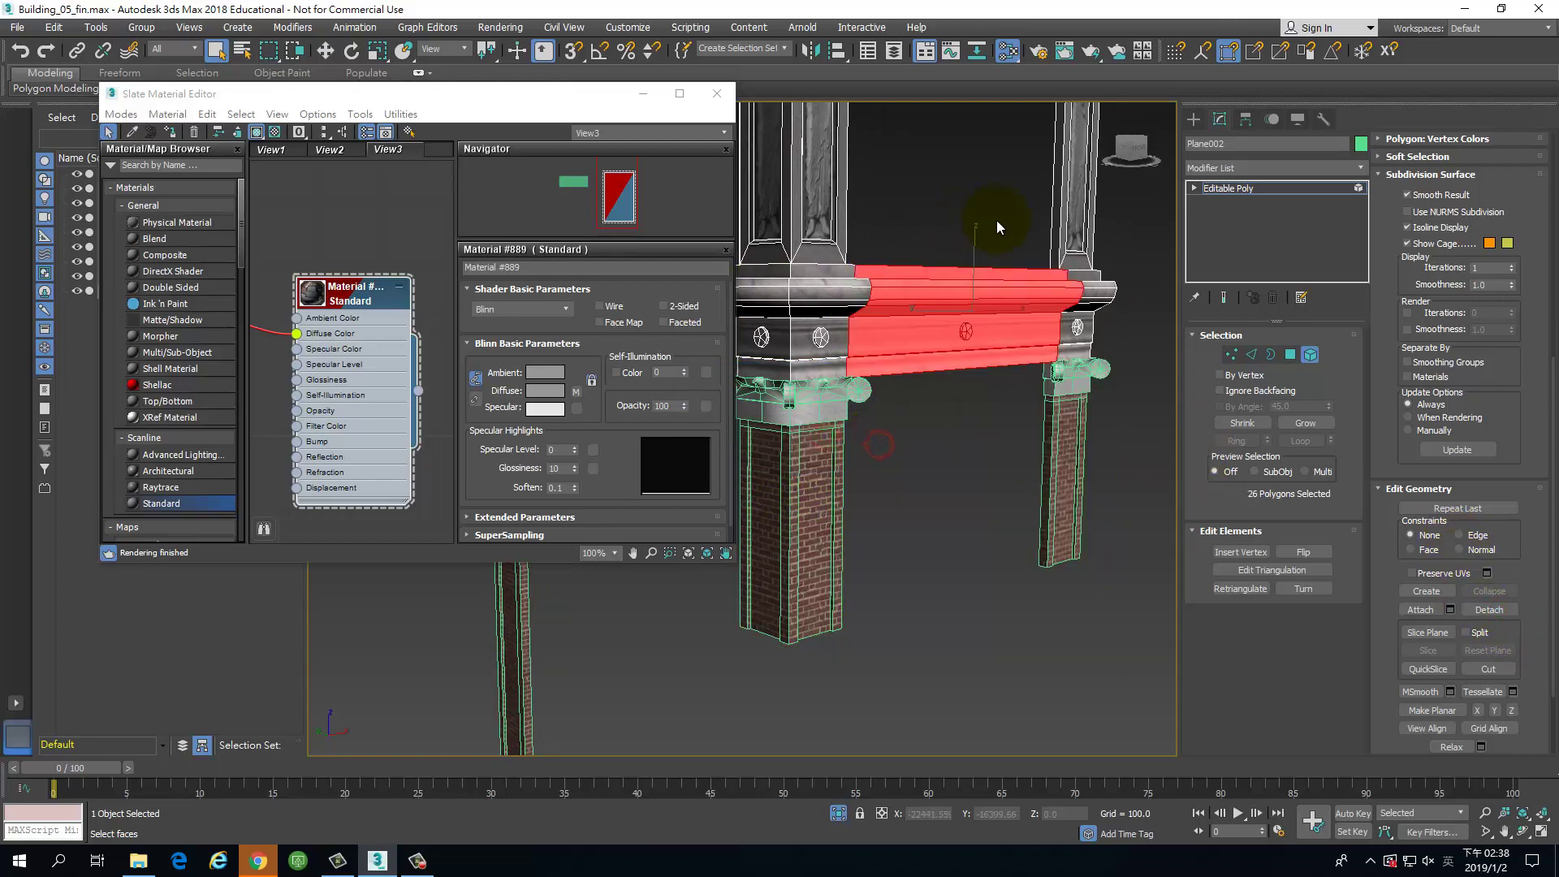
left_click(1493, 610)
left_click(847, 439)
Step: Leave element editing, select the detached middle section of the left-hand column, and set the Move transform center to Selection Center
middle_click_drag(979, 471, 1100, 380, "alt")
scroll(1052, 645, "down", 6)
middle_click_drag(1052, 645, 985, 390)
scroll(1018, 523, "up", 8)
scroll(1019, 523, "down", 6)
middle_click_drag(879, 569, 960, 543, "alt")
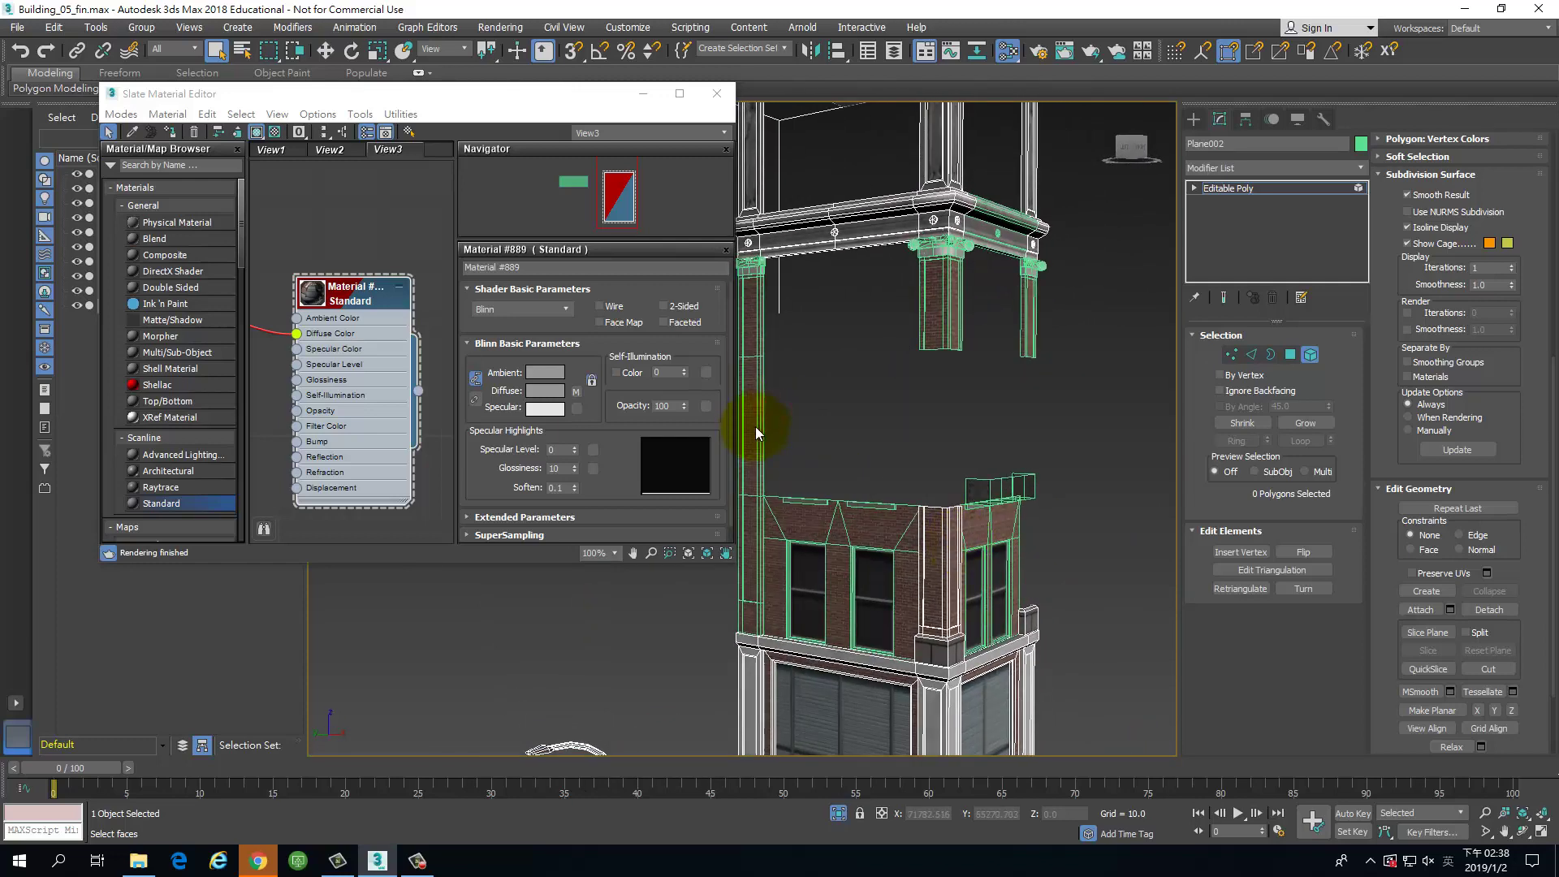
left_click(1311, 355)
left_click(846, 436)
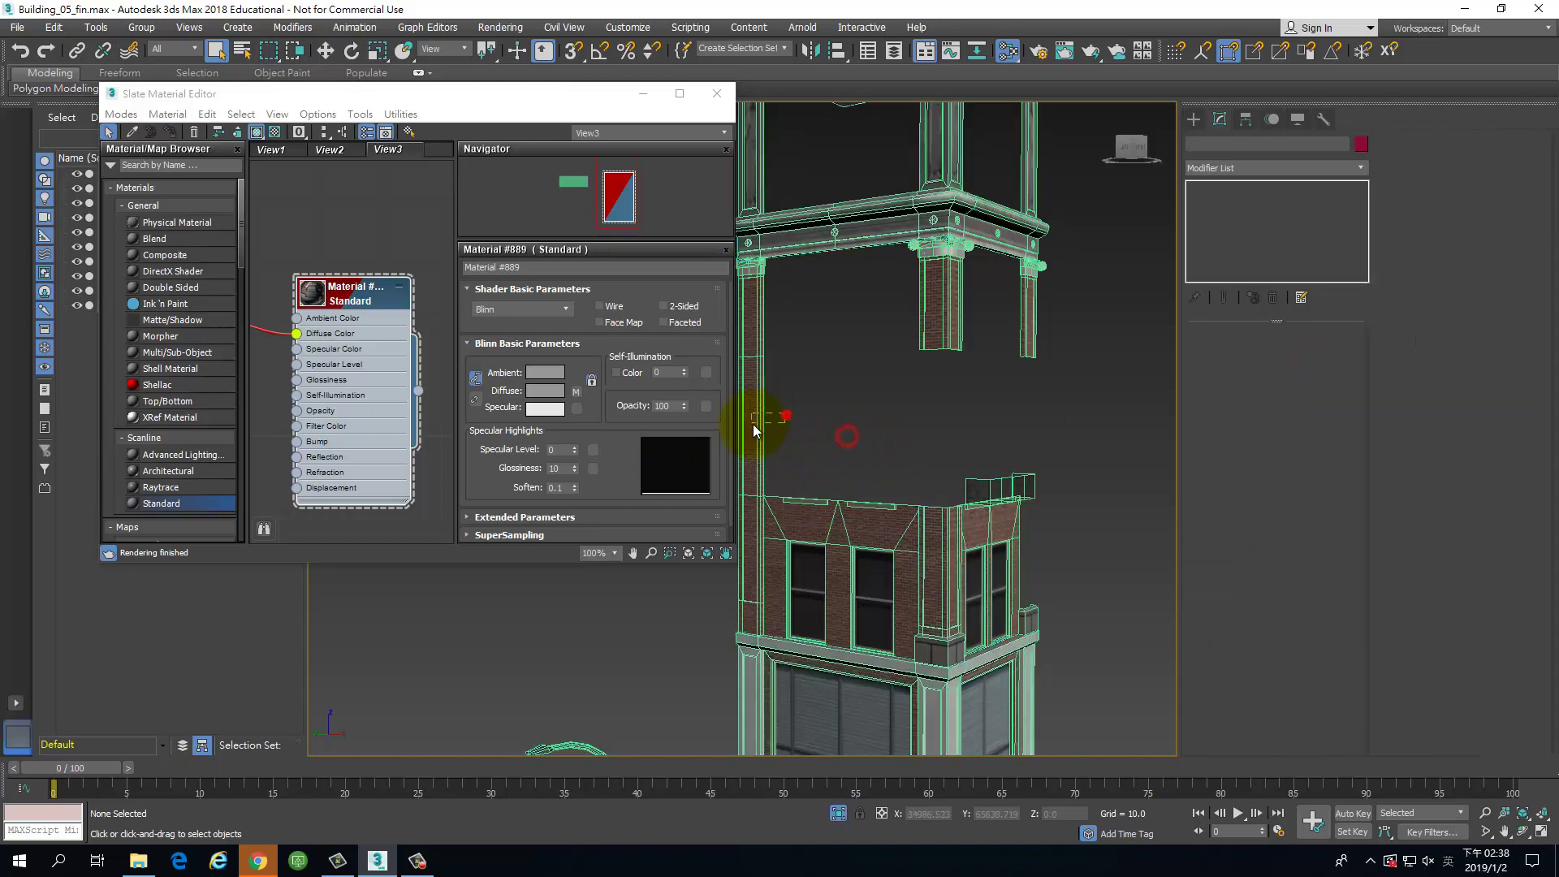
left_click(749, 427)
middle_click_drag(966, 188, 1051, 413, "alt")
key("w")
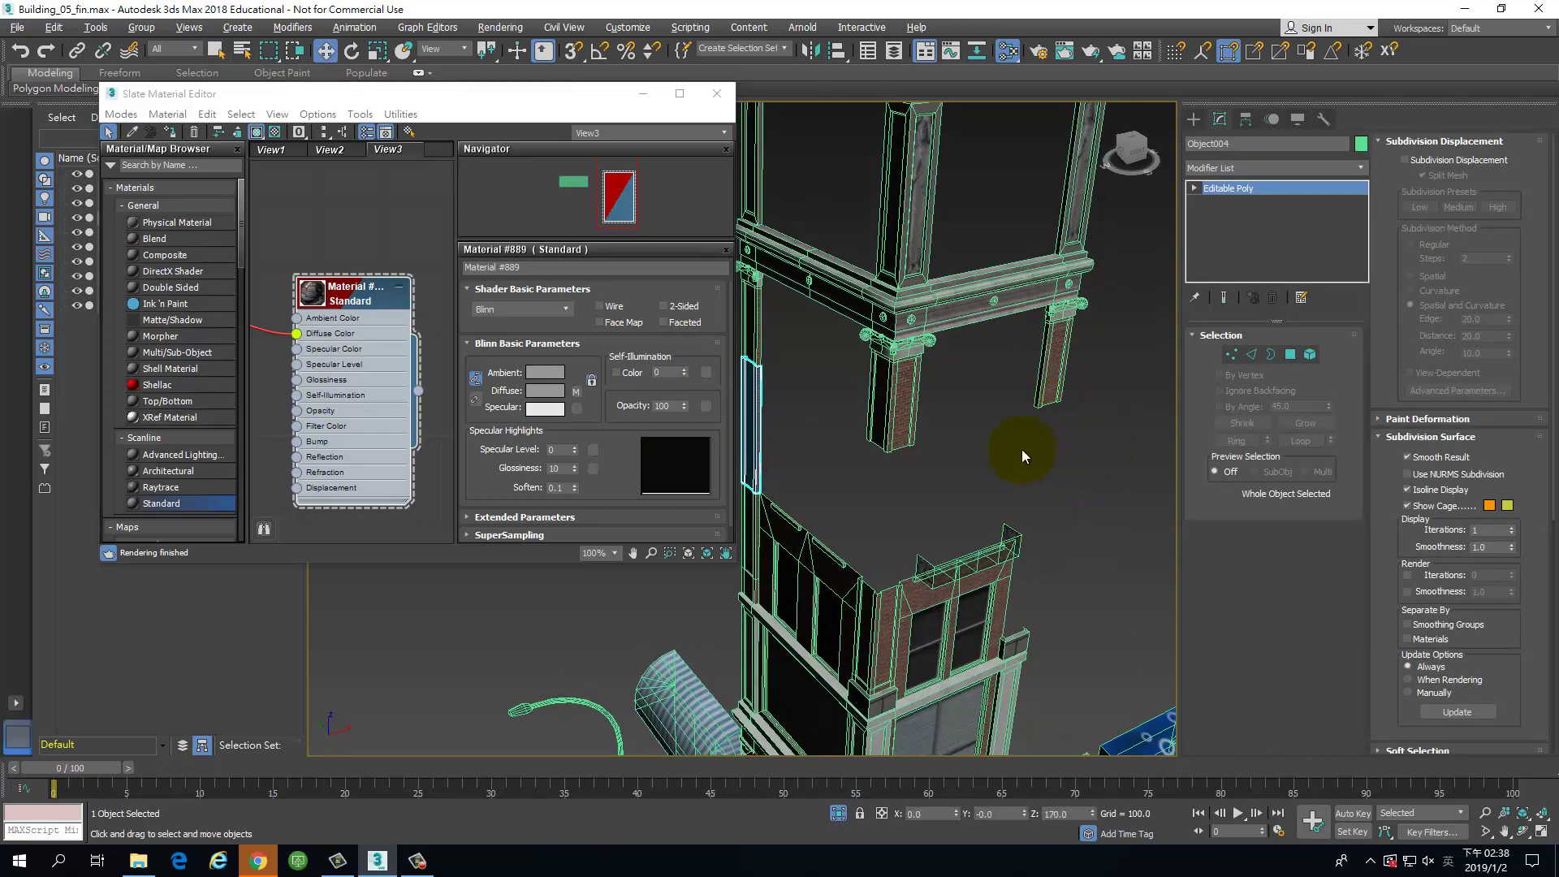
middle_click_drag(811, 505, 949, 462)
scroll(967, 492, "down", 2)
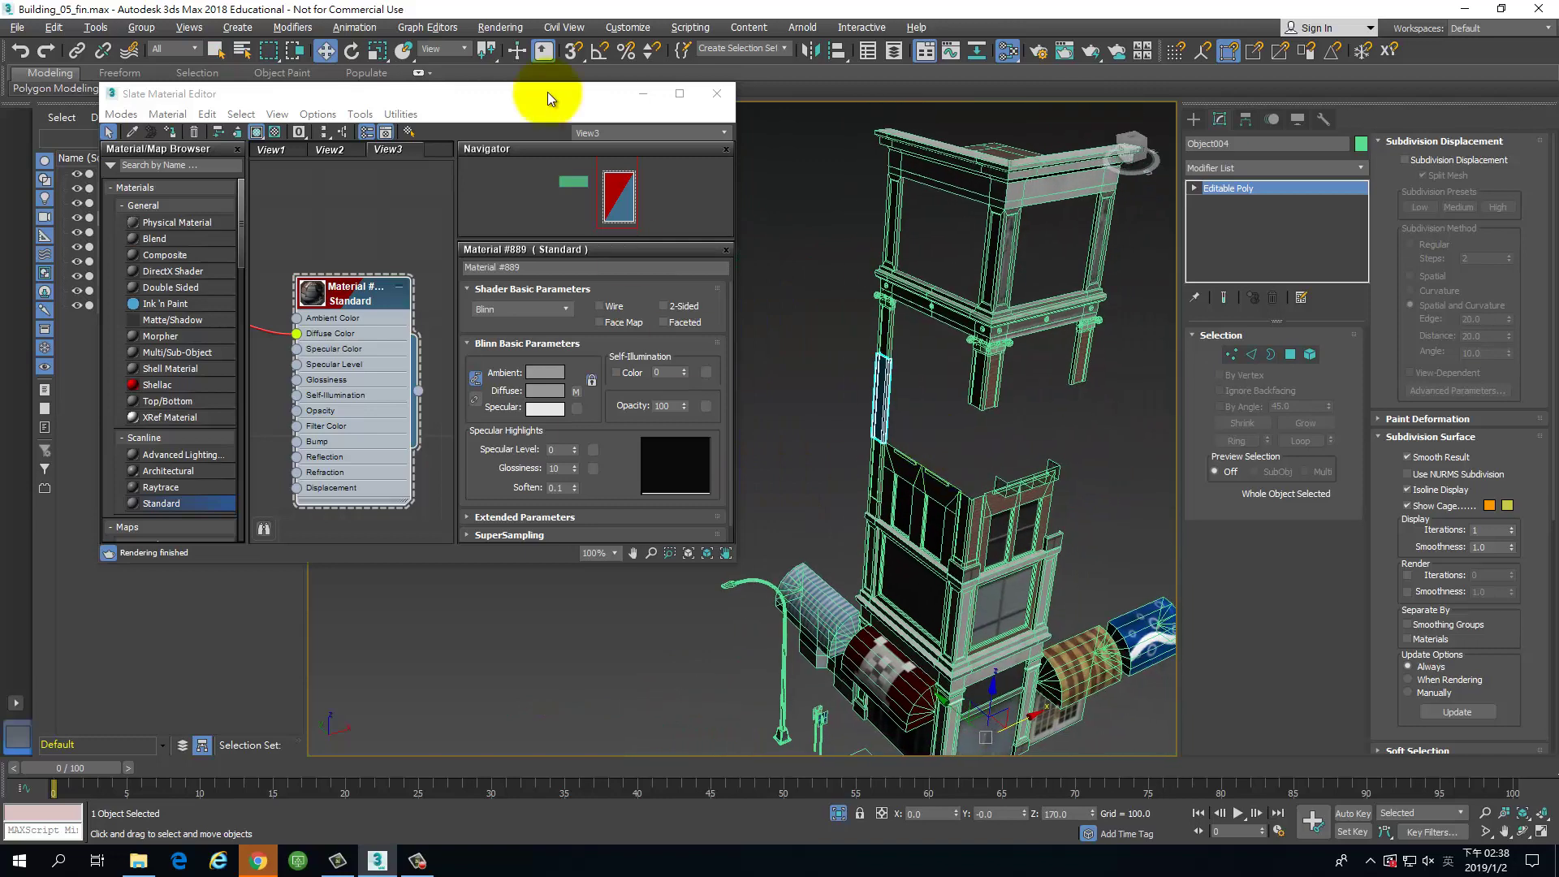
left_click_drag(483, 54, 483, 104)
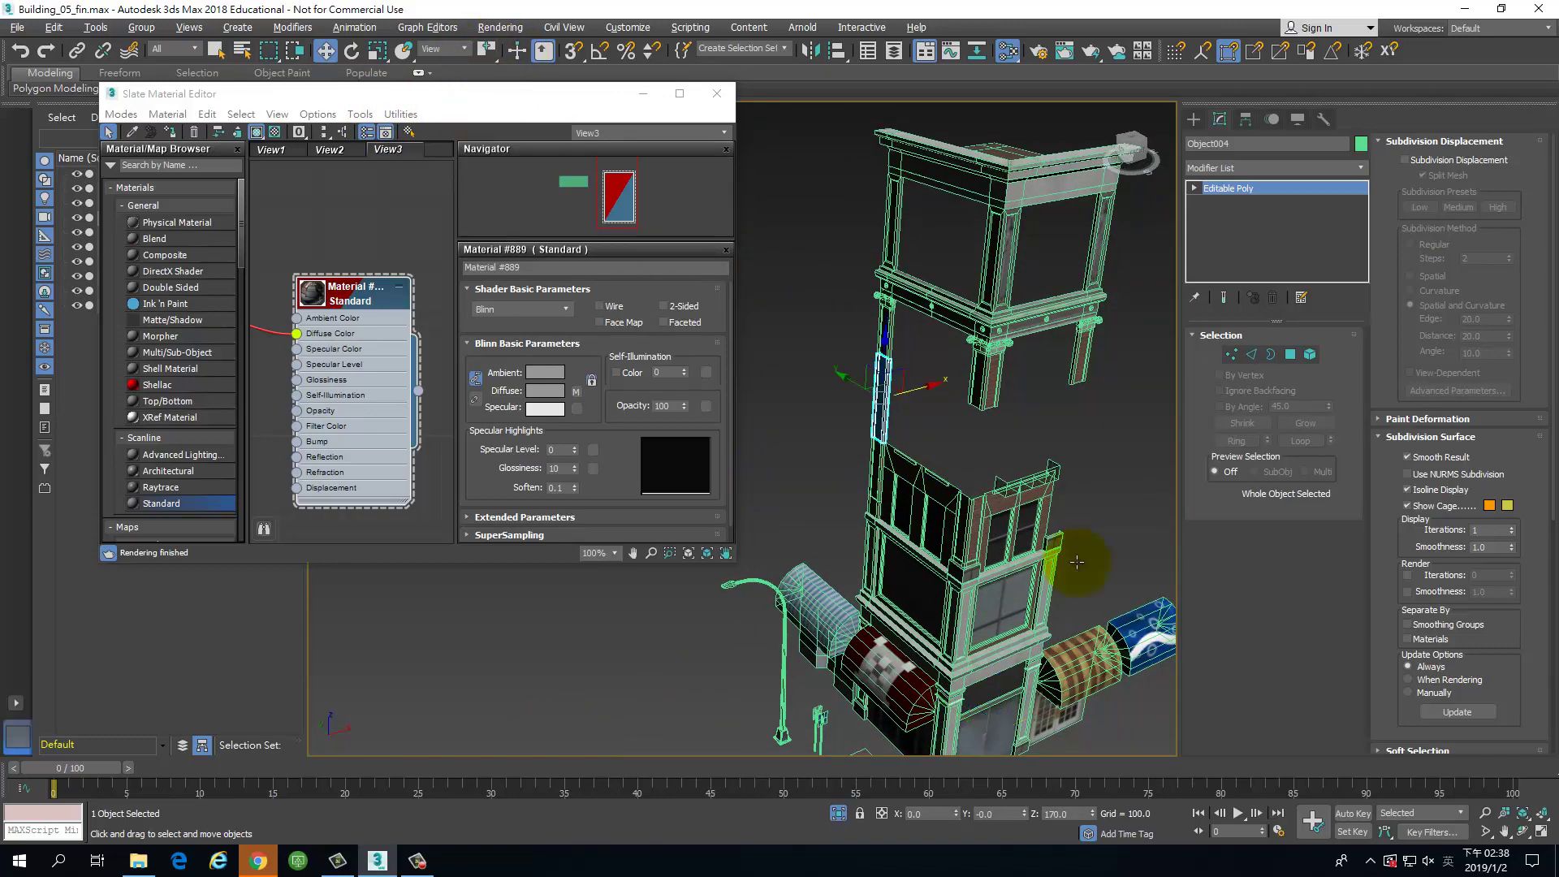
Step: Clone the middle column section along the Y axis to the corner column, at about Y -437
middle_click_drag(1080, 561, 830, 404, "alt")
left_click_drag(830, 389, 952, 419, "shift")
left_click(792, 497)
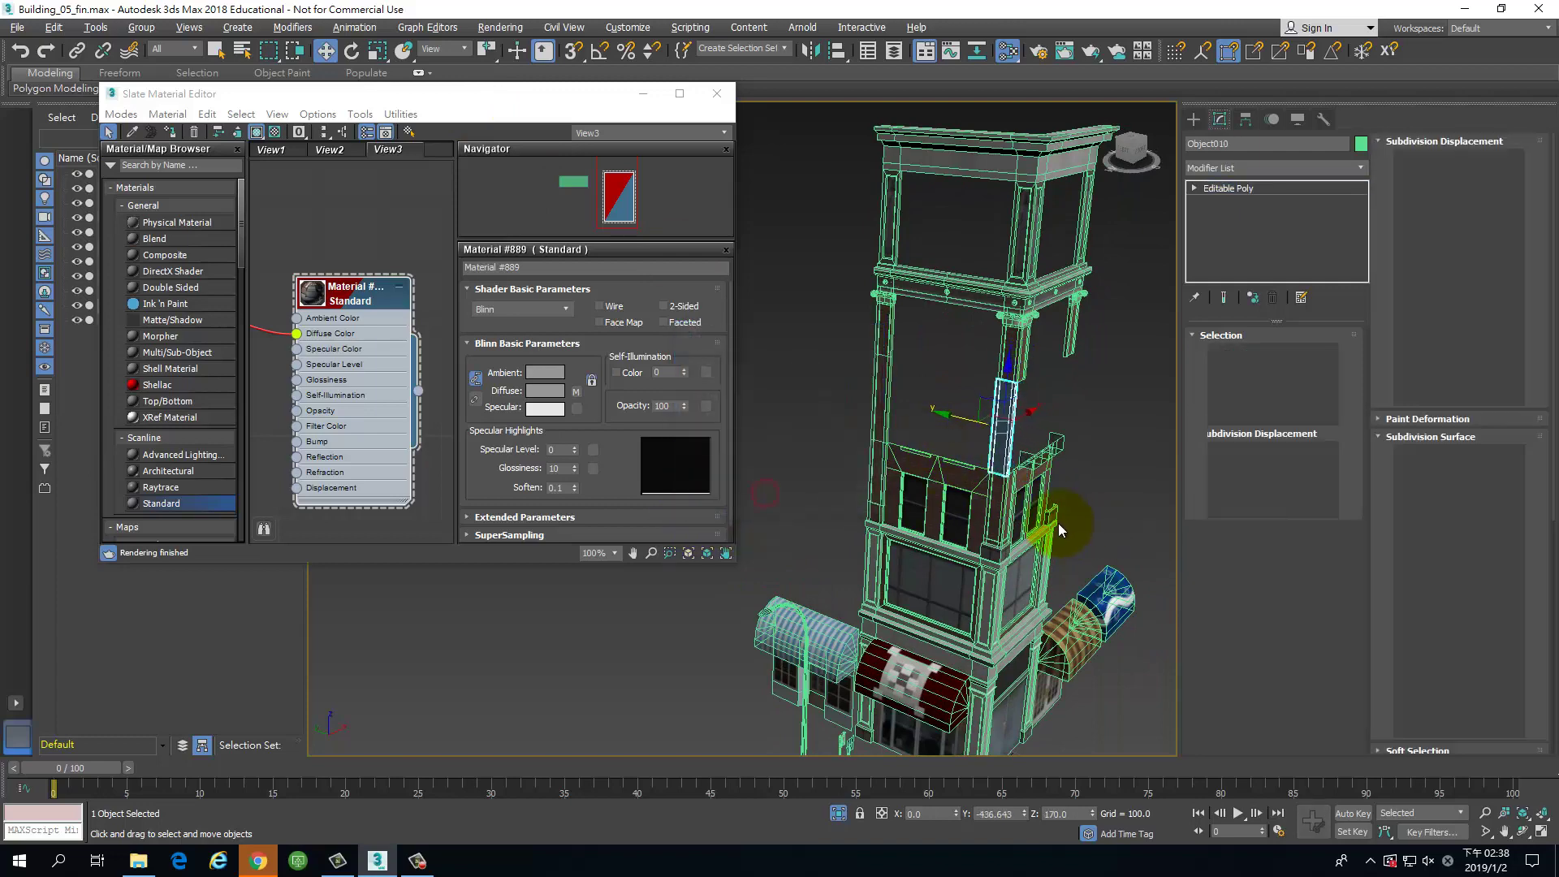
Step: Make one more Copy of the corner column section along the Y axis, placing it at about Y -520
mouse_move(1059, 523)
middle_mouse_down("alt")
mouse_move(909, 500)
mouse_move(924, 485)
mouse_move(853, 446)
mouse_move(1033, 435)
mouse_move(910, 489)
mouse_move(864, 469)
mouse_move(920, 450)
middle_mouse_up("alt")
scroll(890, 479, "up", 3)
scroll(920, 450, "up", 2)
middle_click_drag(981, 325, 999, 393)
scroll(992, 388, "up", 4)
mouse_move(914, 363)
middle_mouse_down()
mouse_move(953, 396)
mouse_move(1014, 335)
middle_mouse_up()
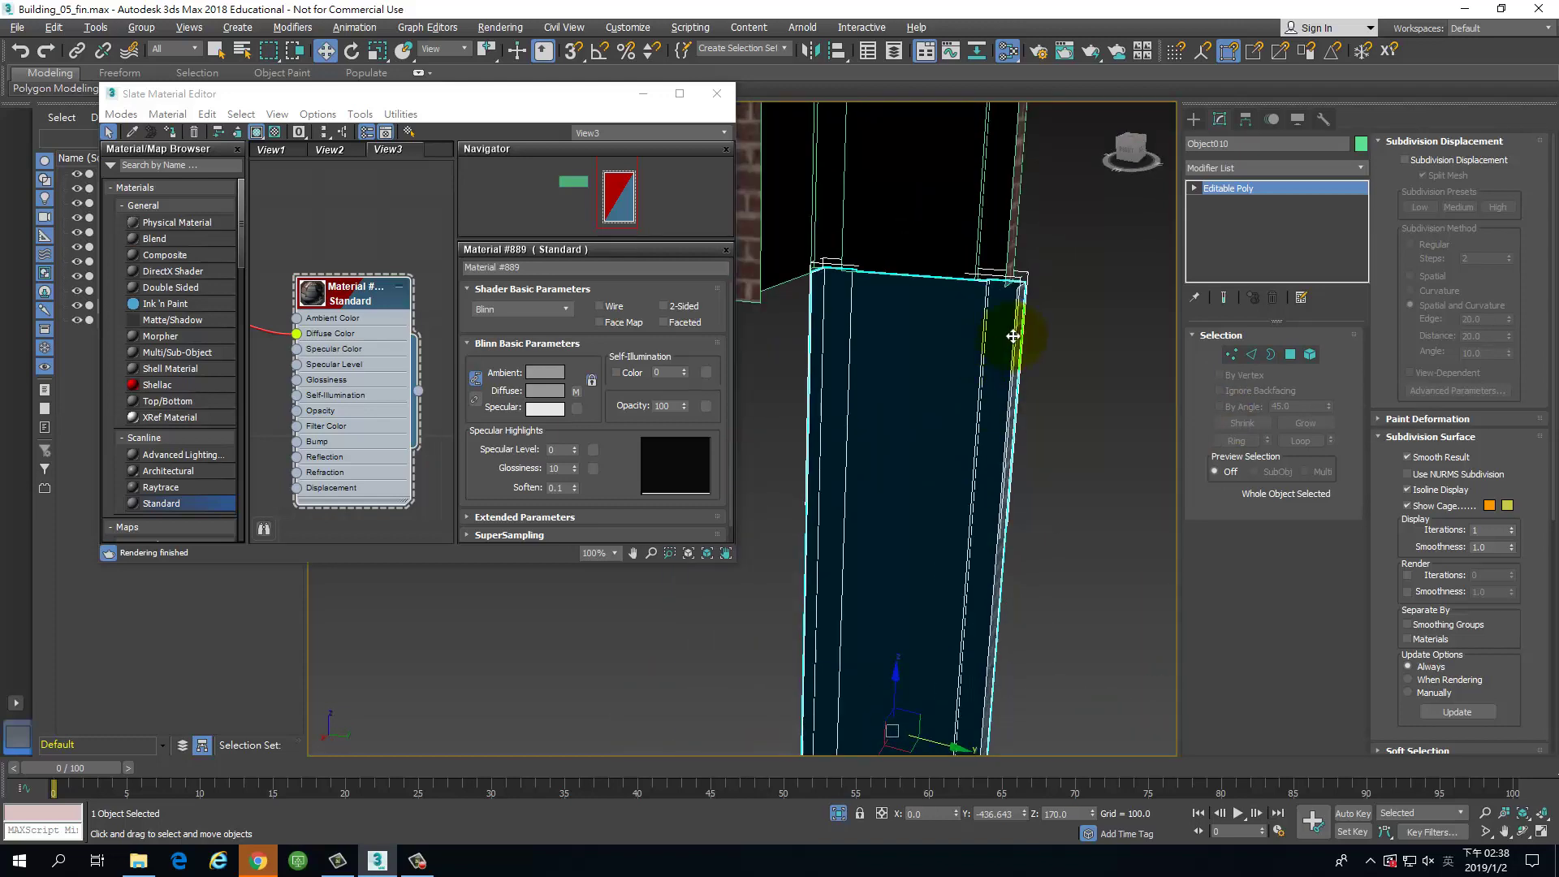
middle_click_drag(945, 684, 1001, 629)
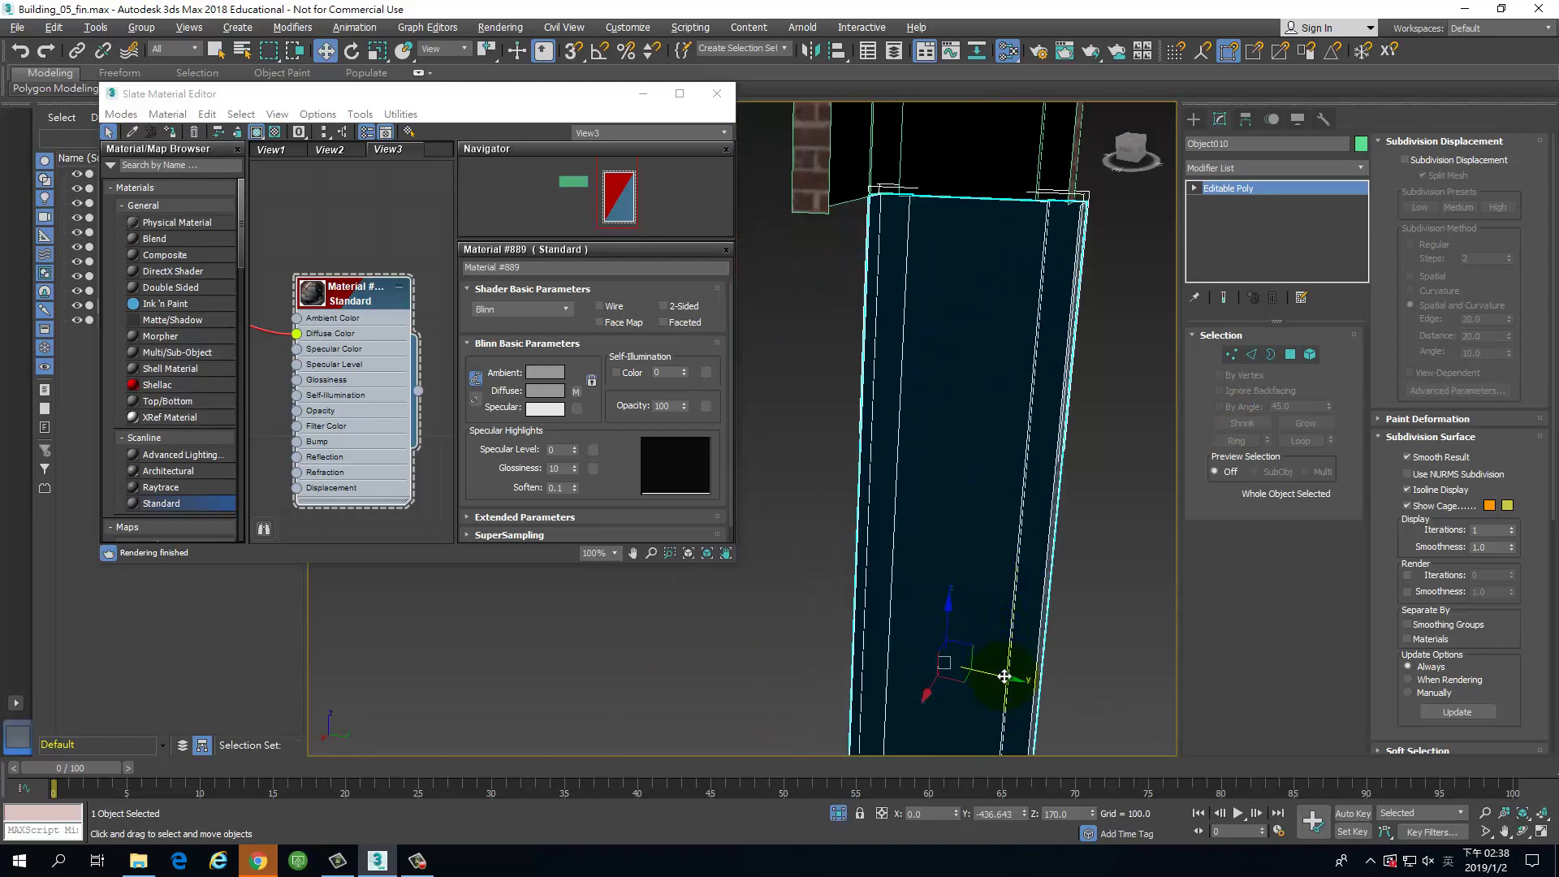
left_click_drag(1005, 676, 752, 622, "shift")
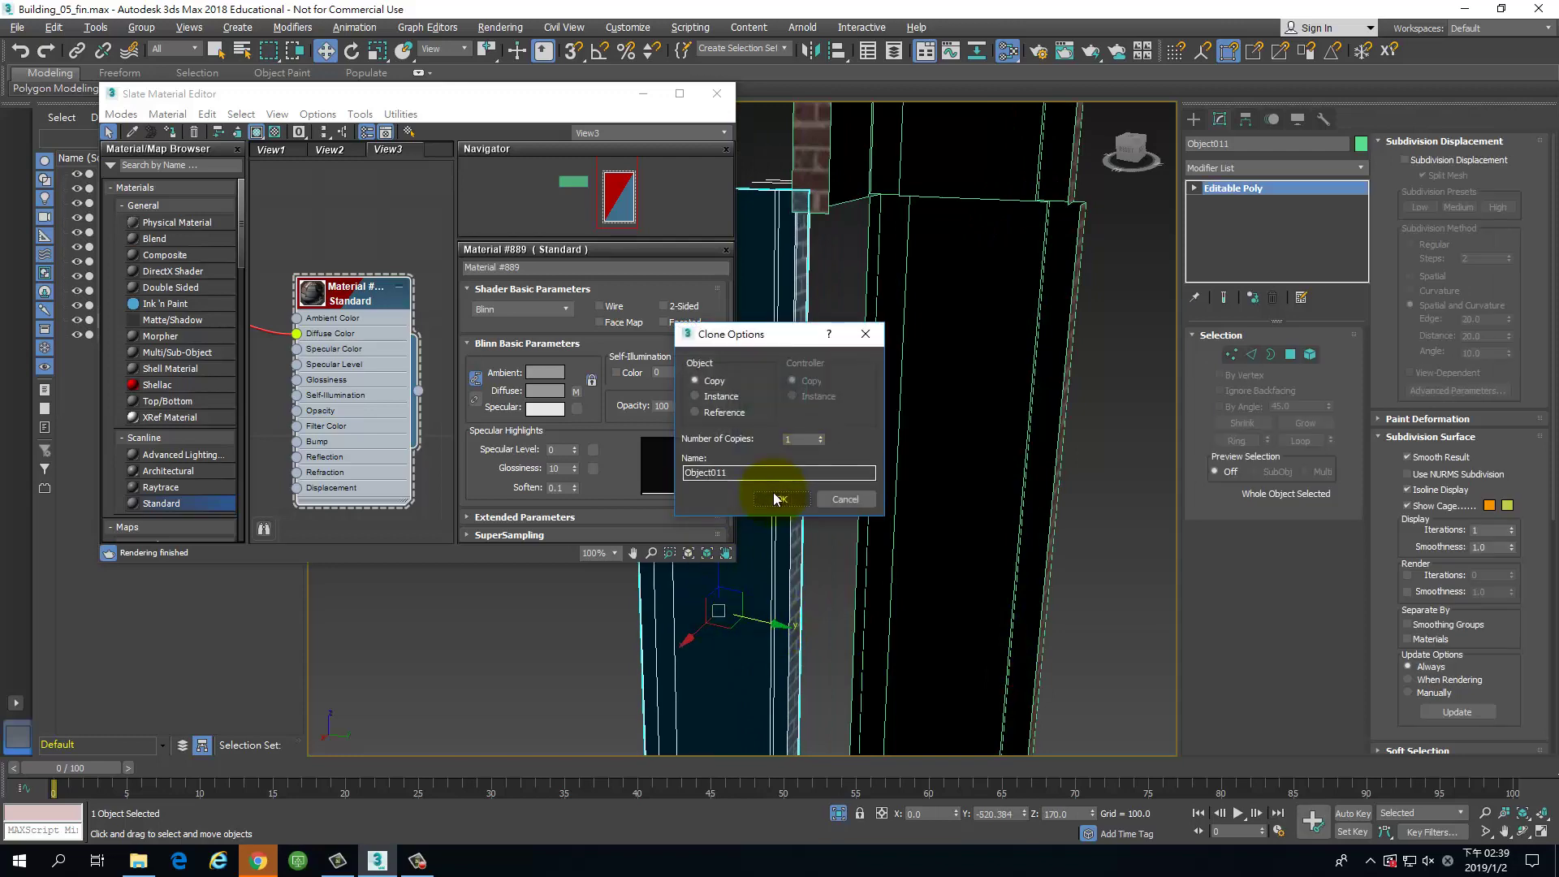
left_click(776, 499)
Step: Rotate the copied column section 90 degrees about the vertical axis around its own center, using Local coordinates and angle snap
scroll(850, 453, "down", 5)
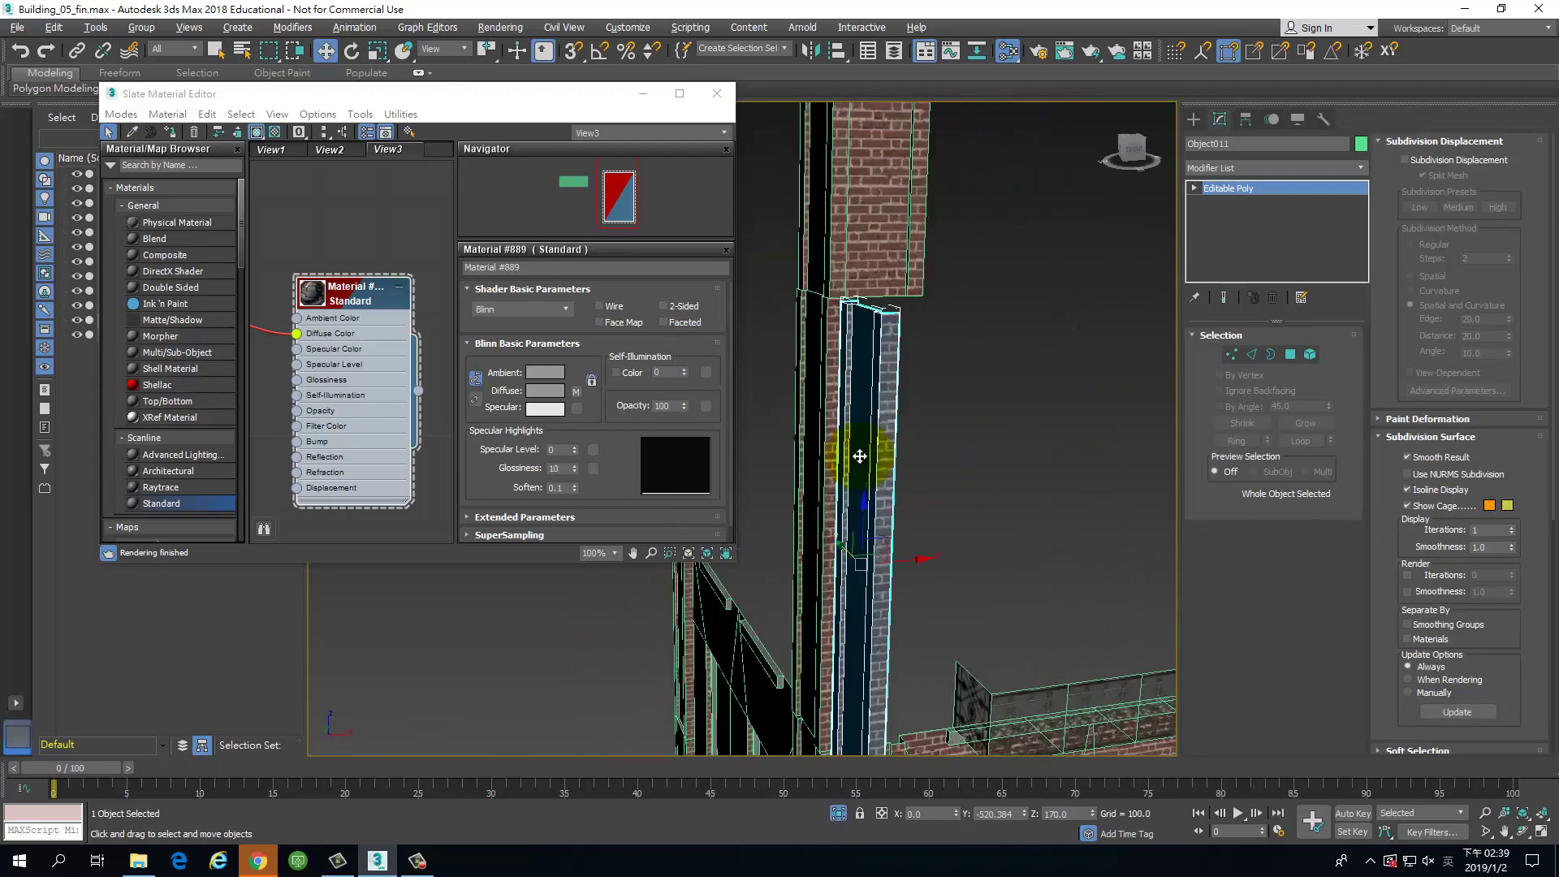
middle_click_drag(860, 457, 890, 478)
key("e")
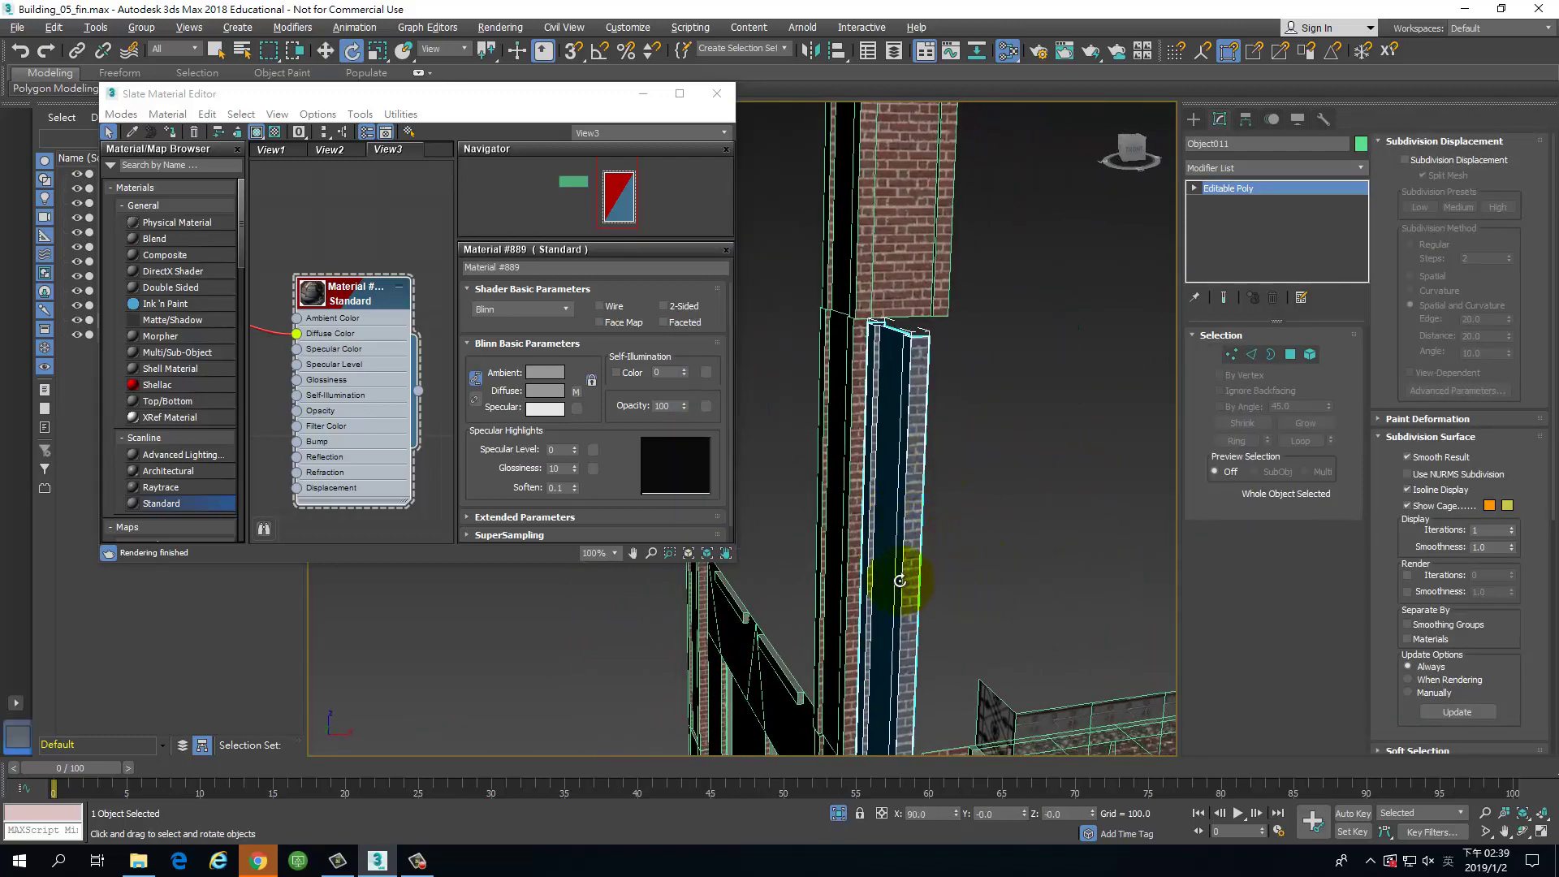
scroll(900, 581, "down", 2)
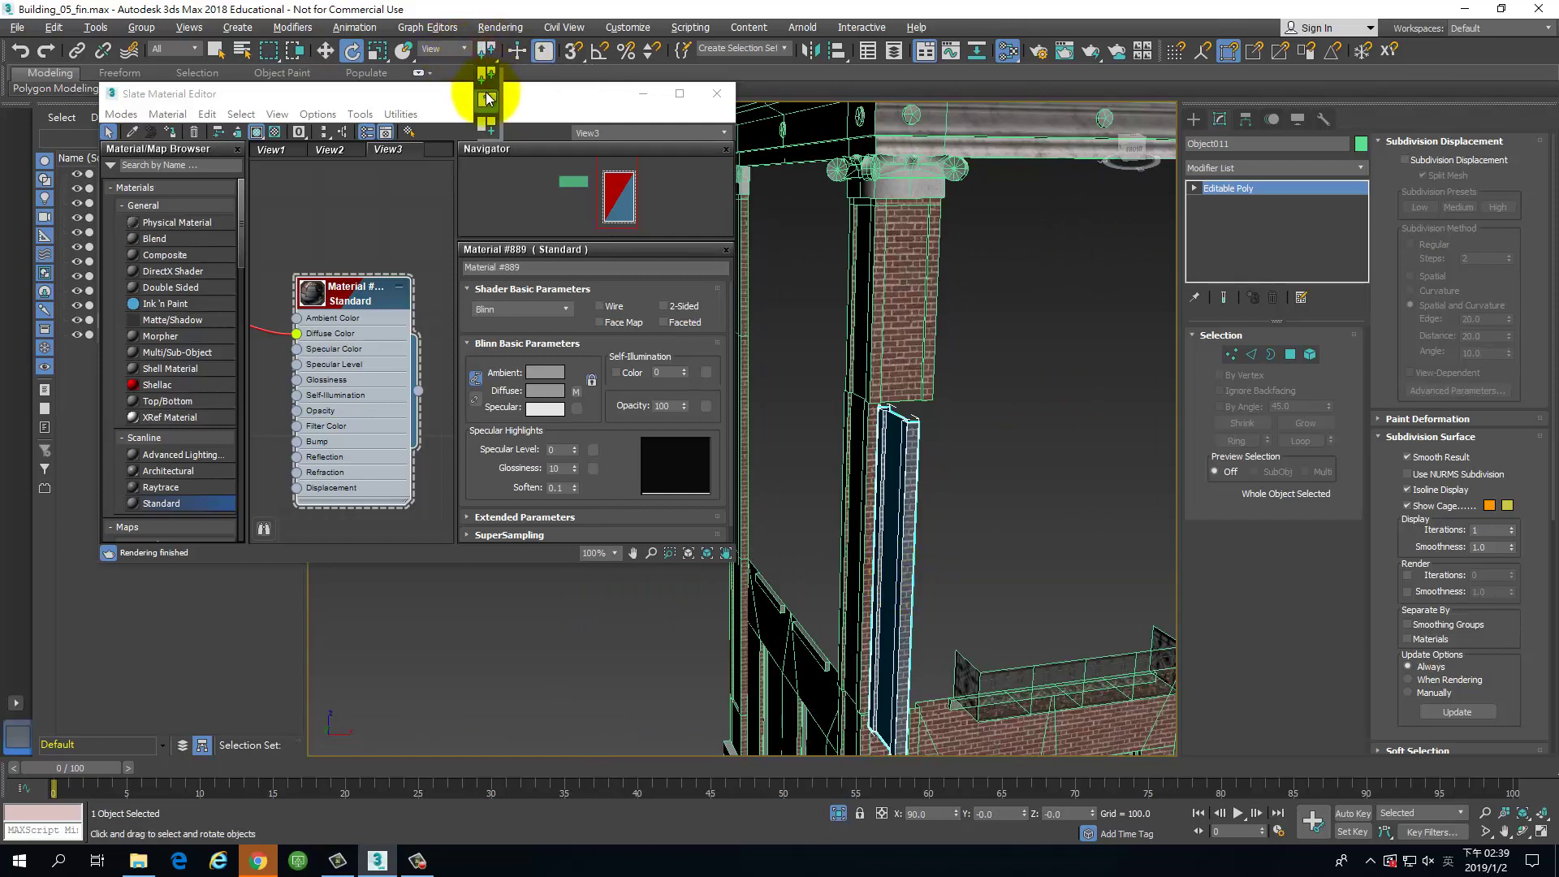
left_click(487, 98)
key("a")
left_click_drag(890, 604, 957, 600)
key("ctrl+z")
key("a")
key("a")
middle_click_drag(916, 464, 975, 463, "alt")
middle_click_drag(1103, 484, 1217, 373, "alt")
left_click(1253, 358)
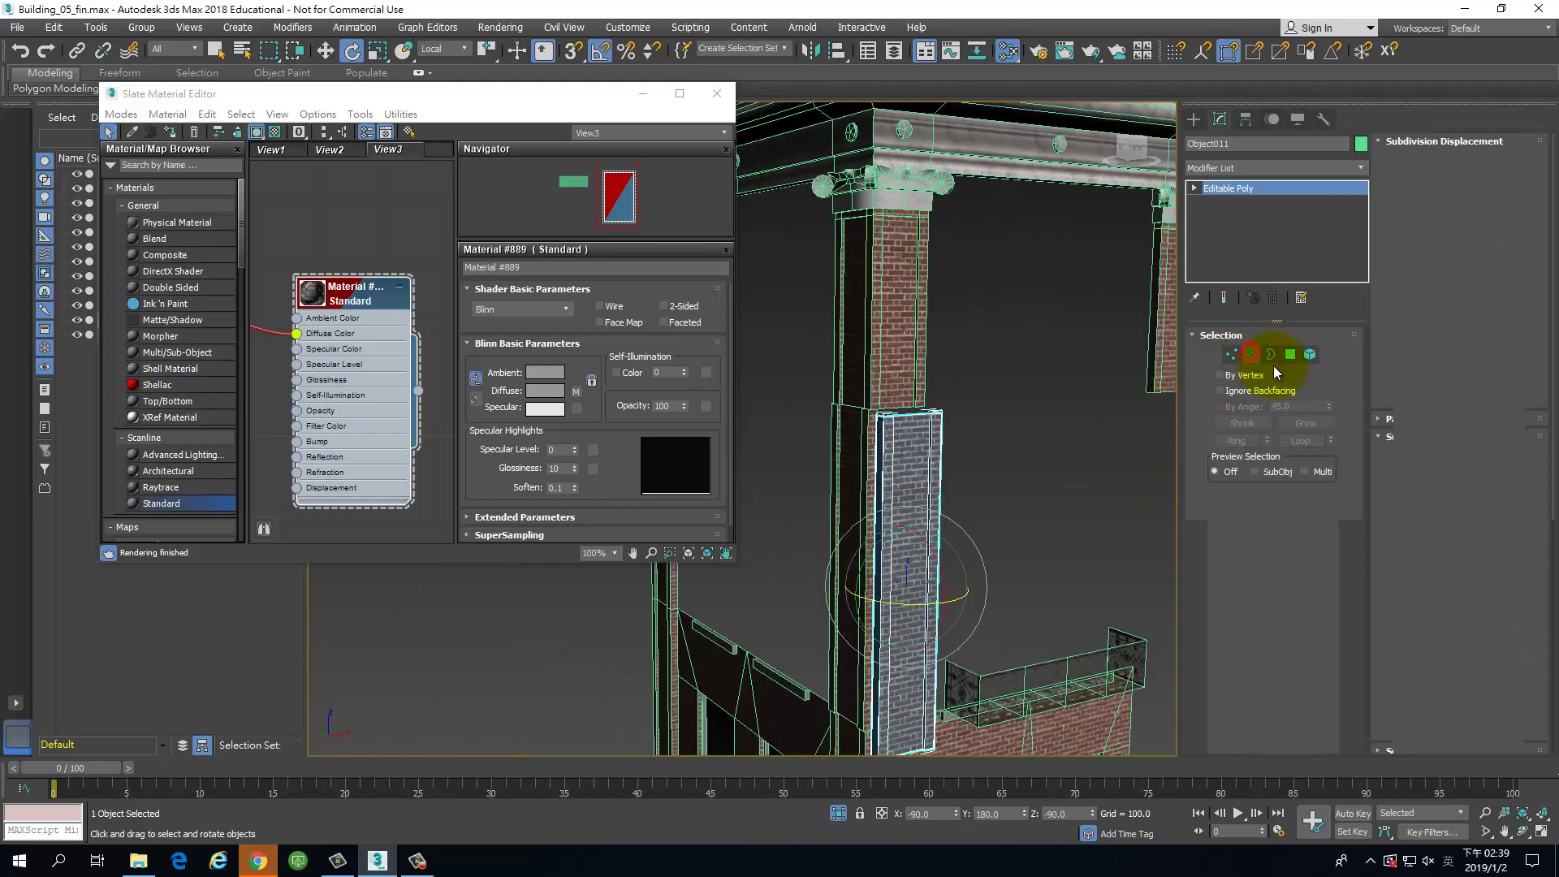
left_click(1290, 355)
left_click(871, 504)
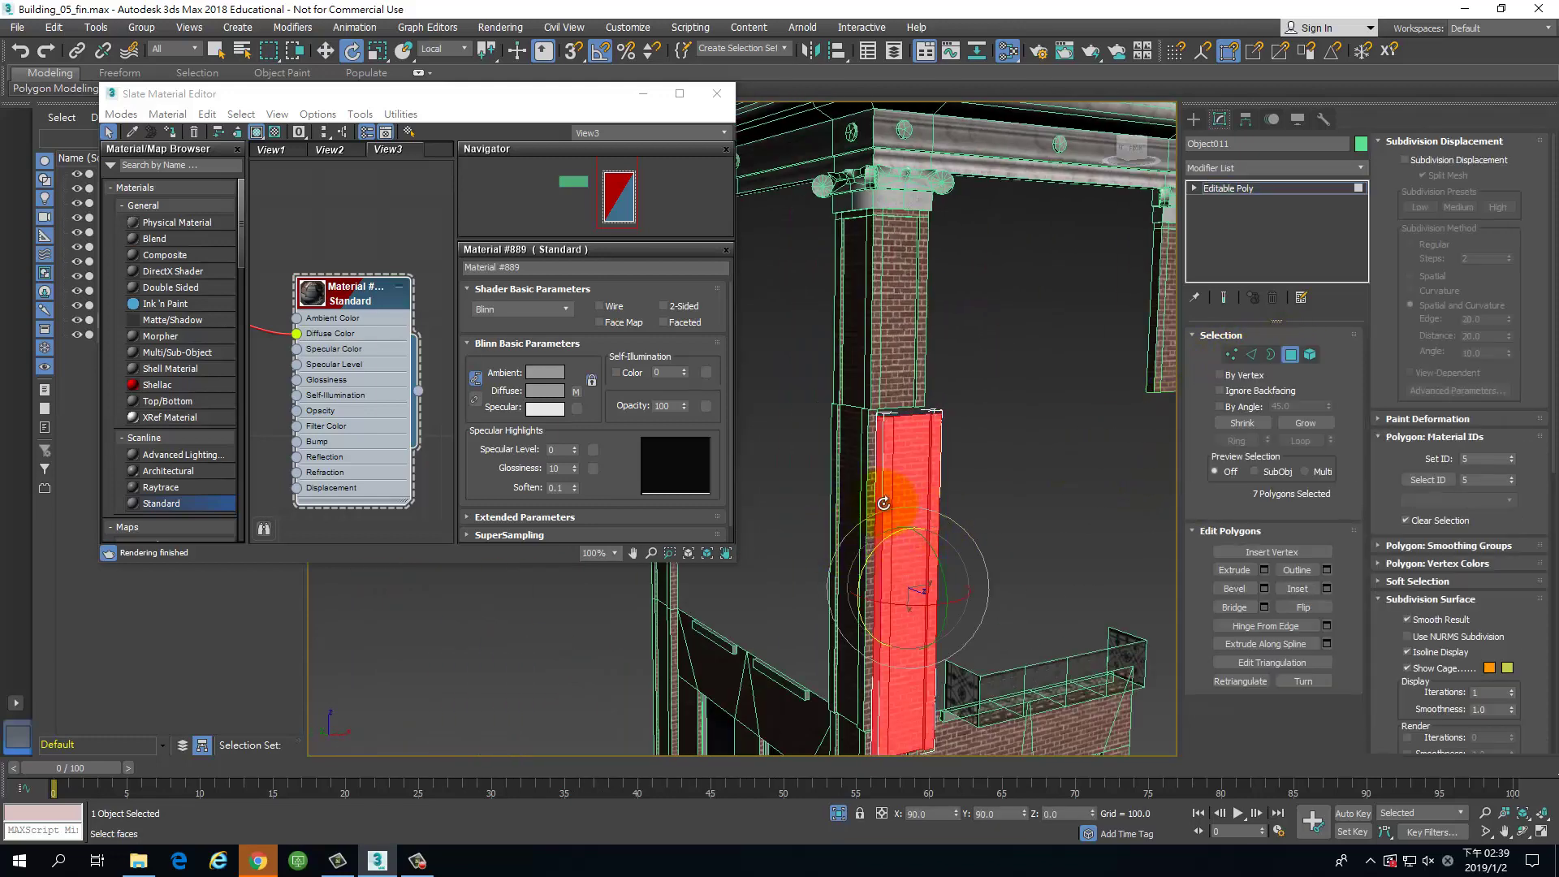
left_click(872, 501)
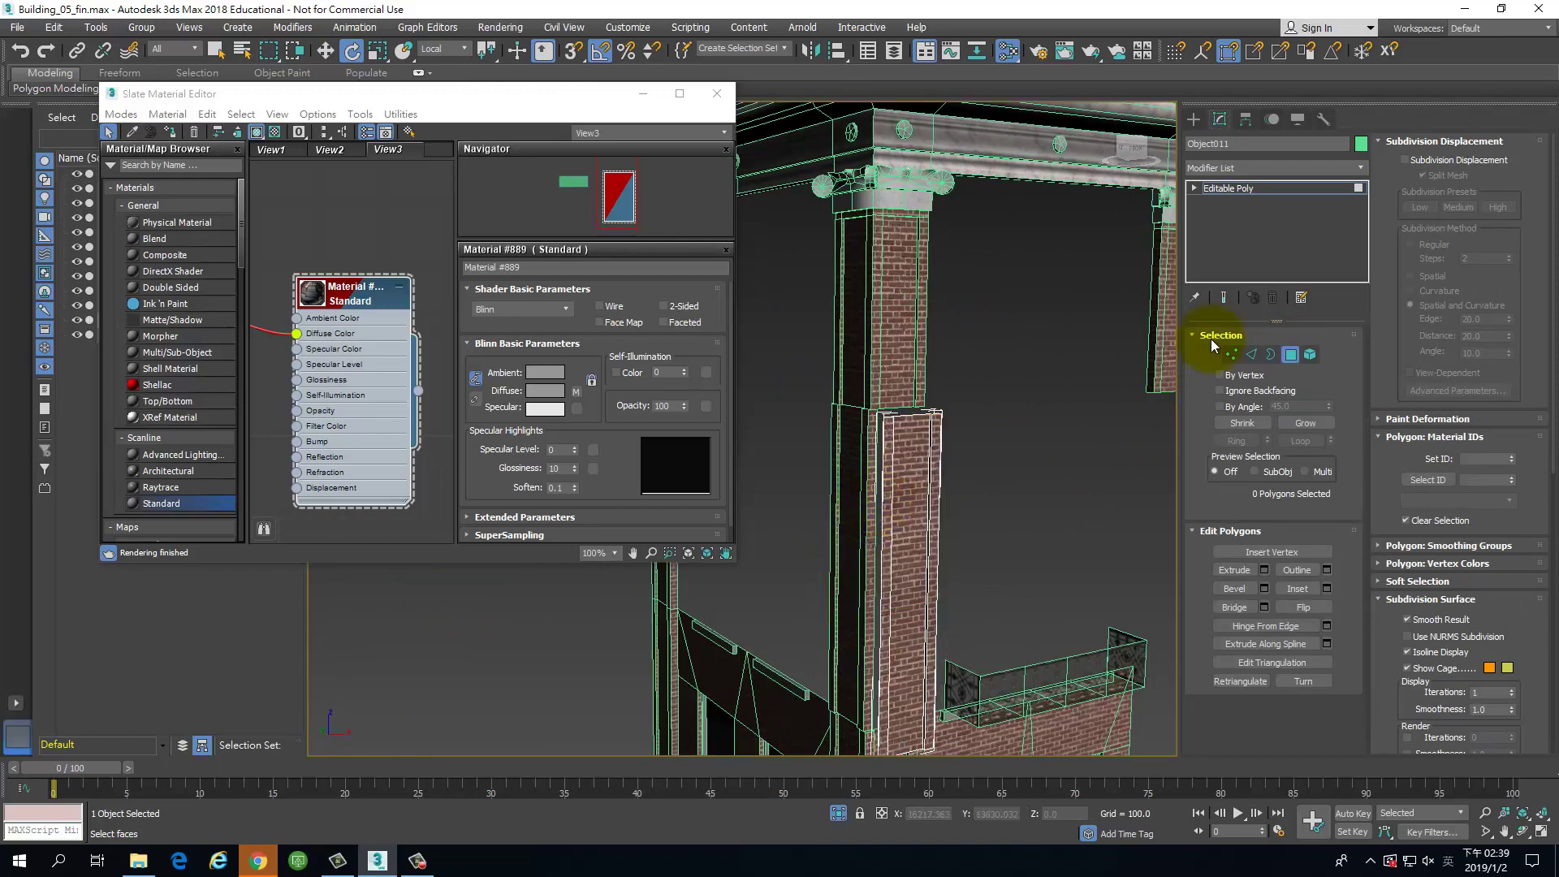
left_click(1296, 361)
Step: Delete the narrow side polygon of the original corner column section where it meets the rotated copy
left_click(865, 477)
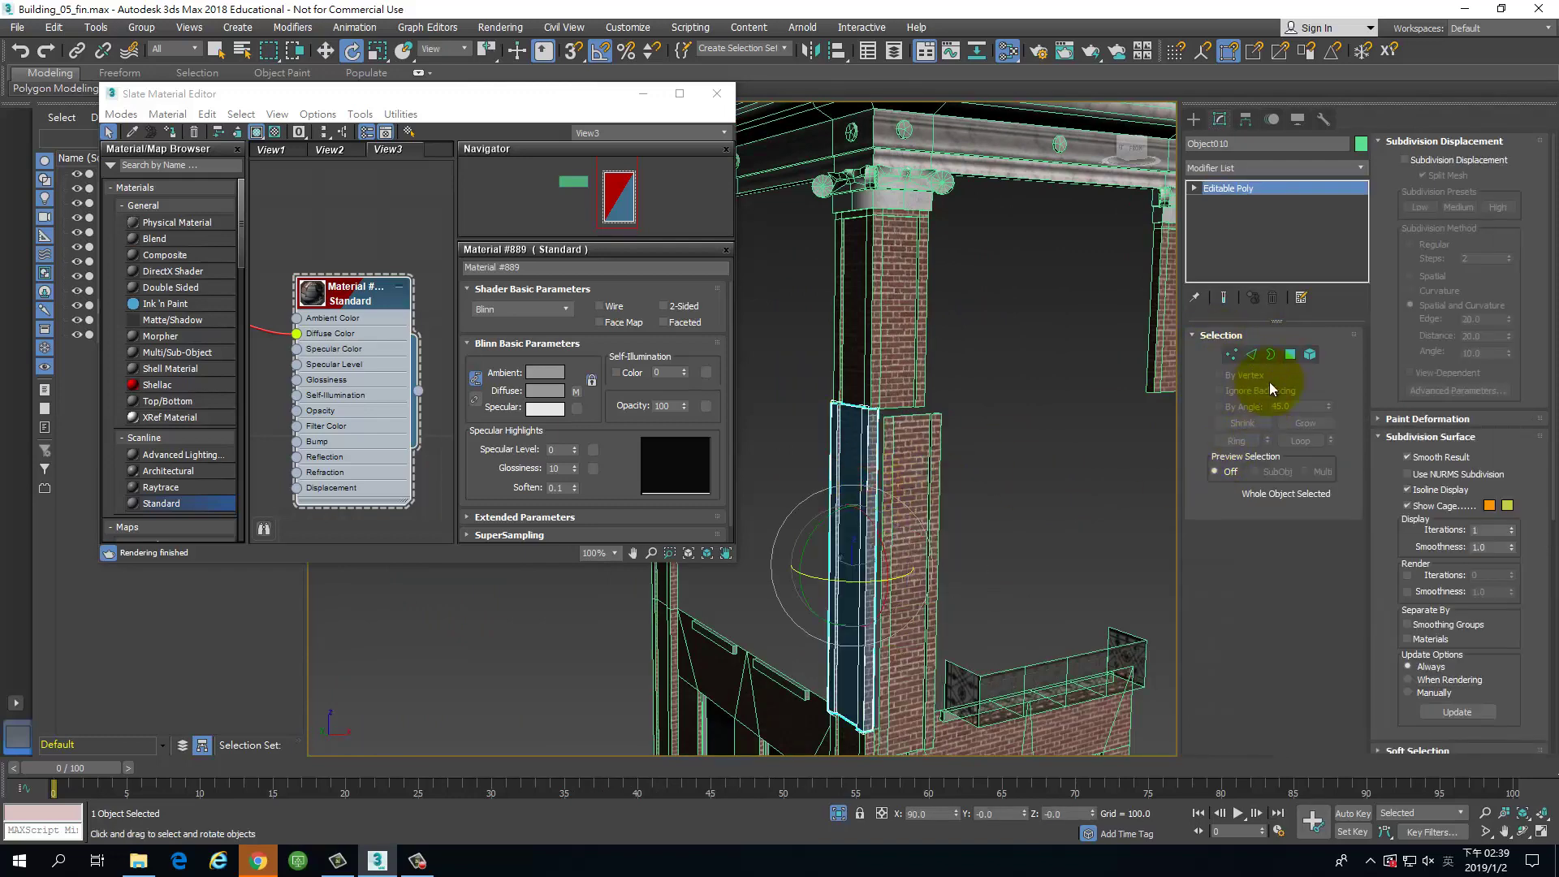
left_click(1293, 355)
left_click(873, 480)
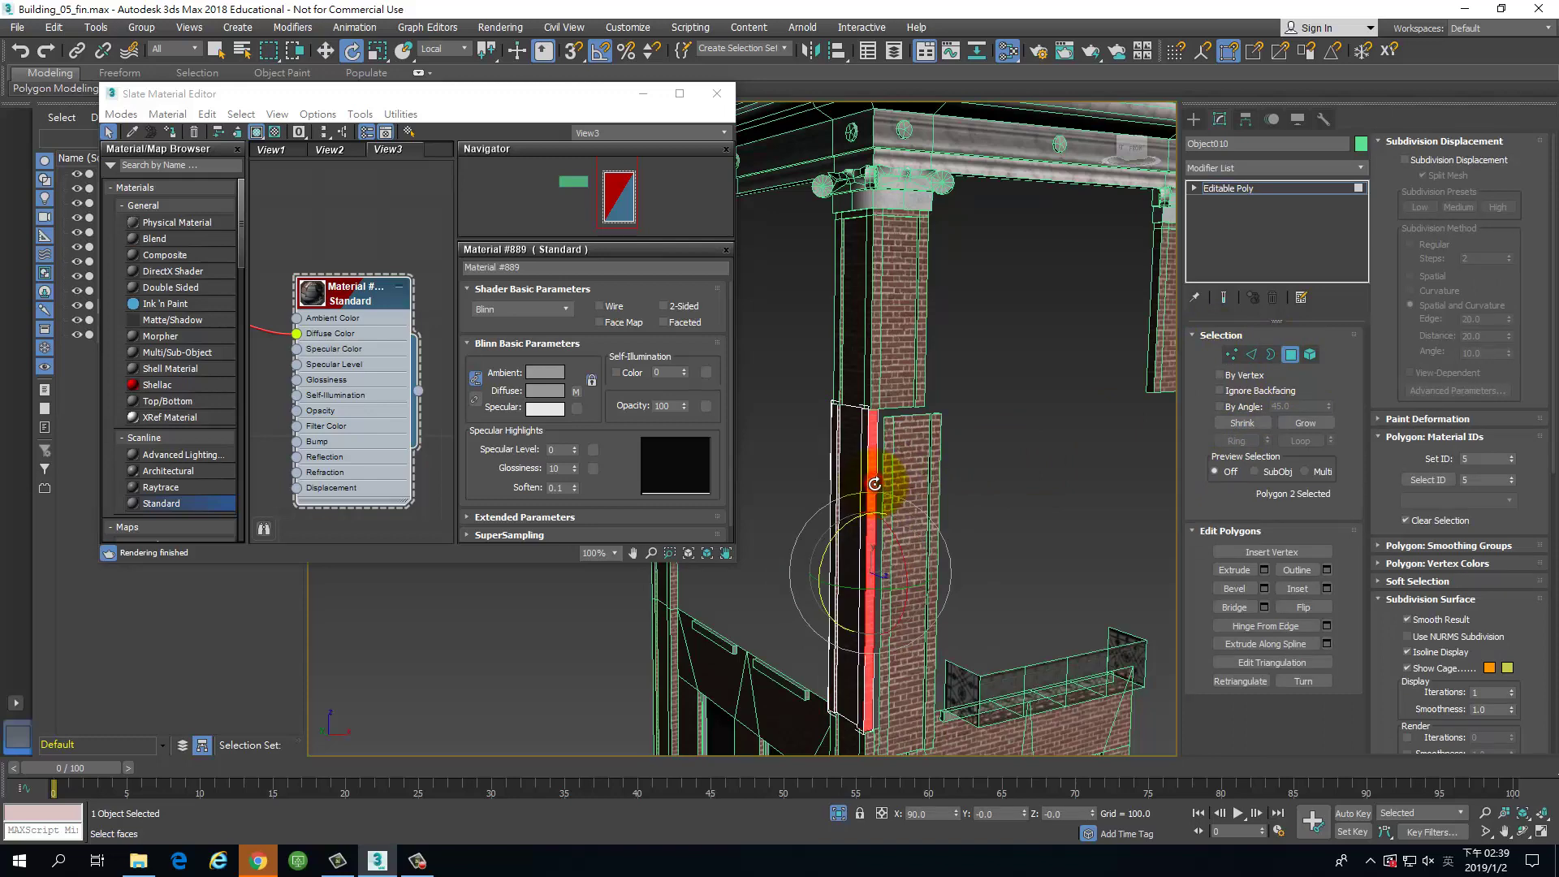
key("Delete")
left_click(1293, 357)
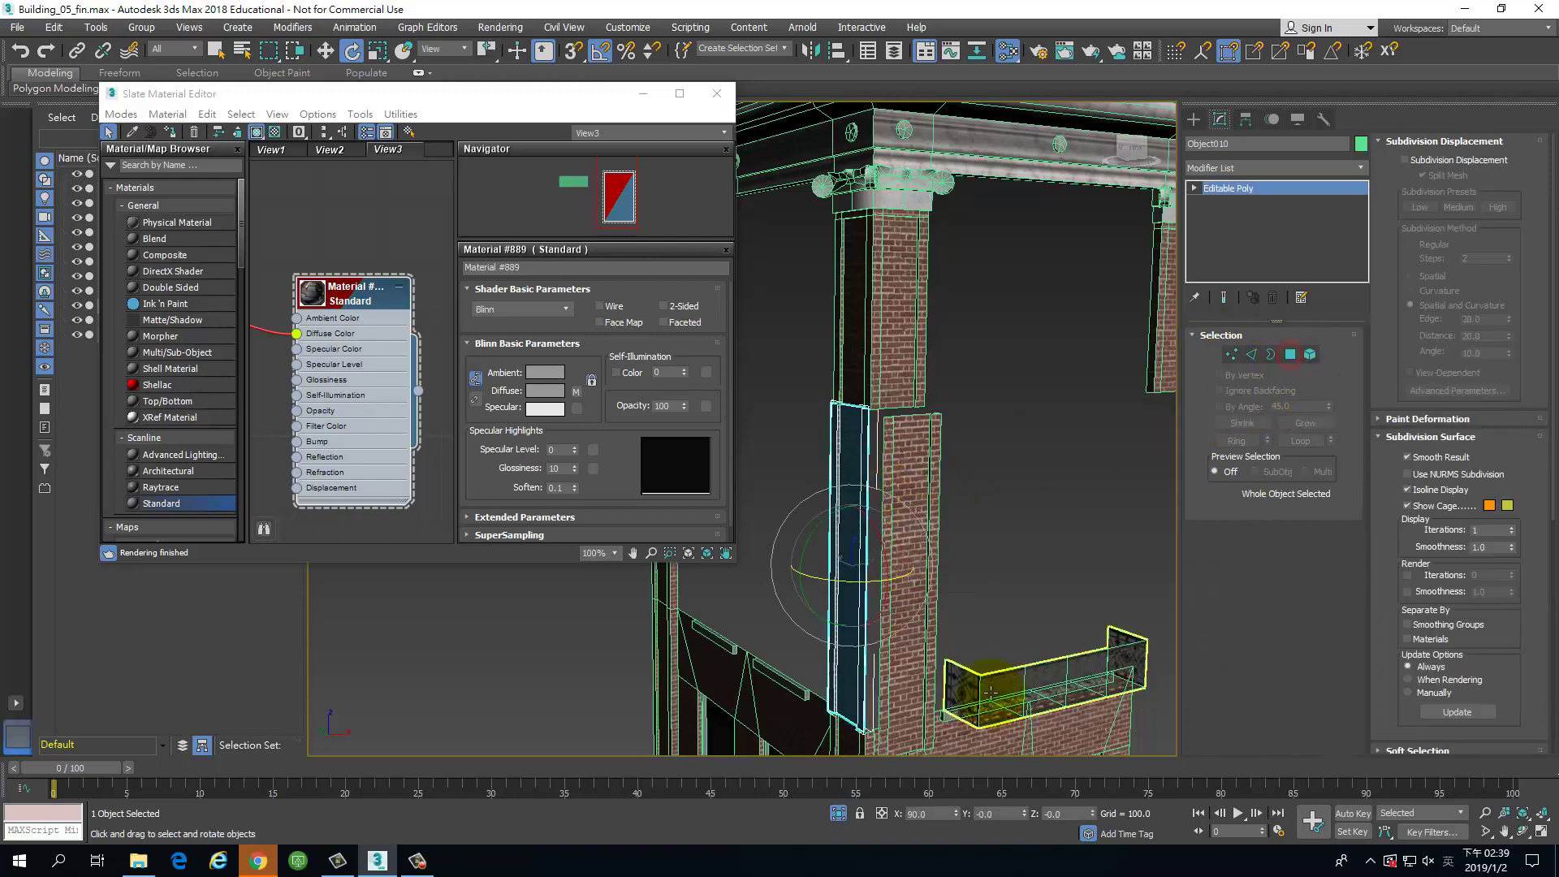
Step: Move the rotated section with vertex snap so its top corner vertex meets the corner vertex of the column
middle_click_drag(897, 528, 944, 465, "alt")
left_click(945, 465)
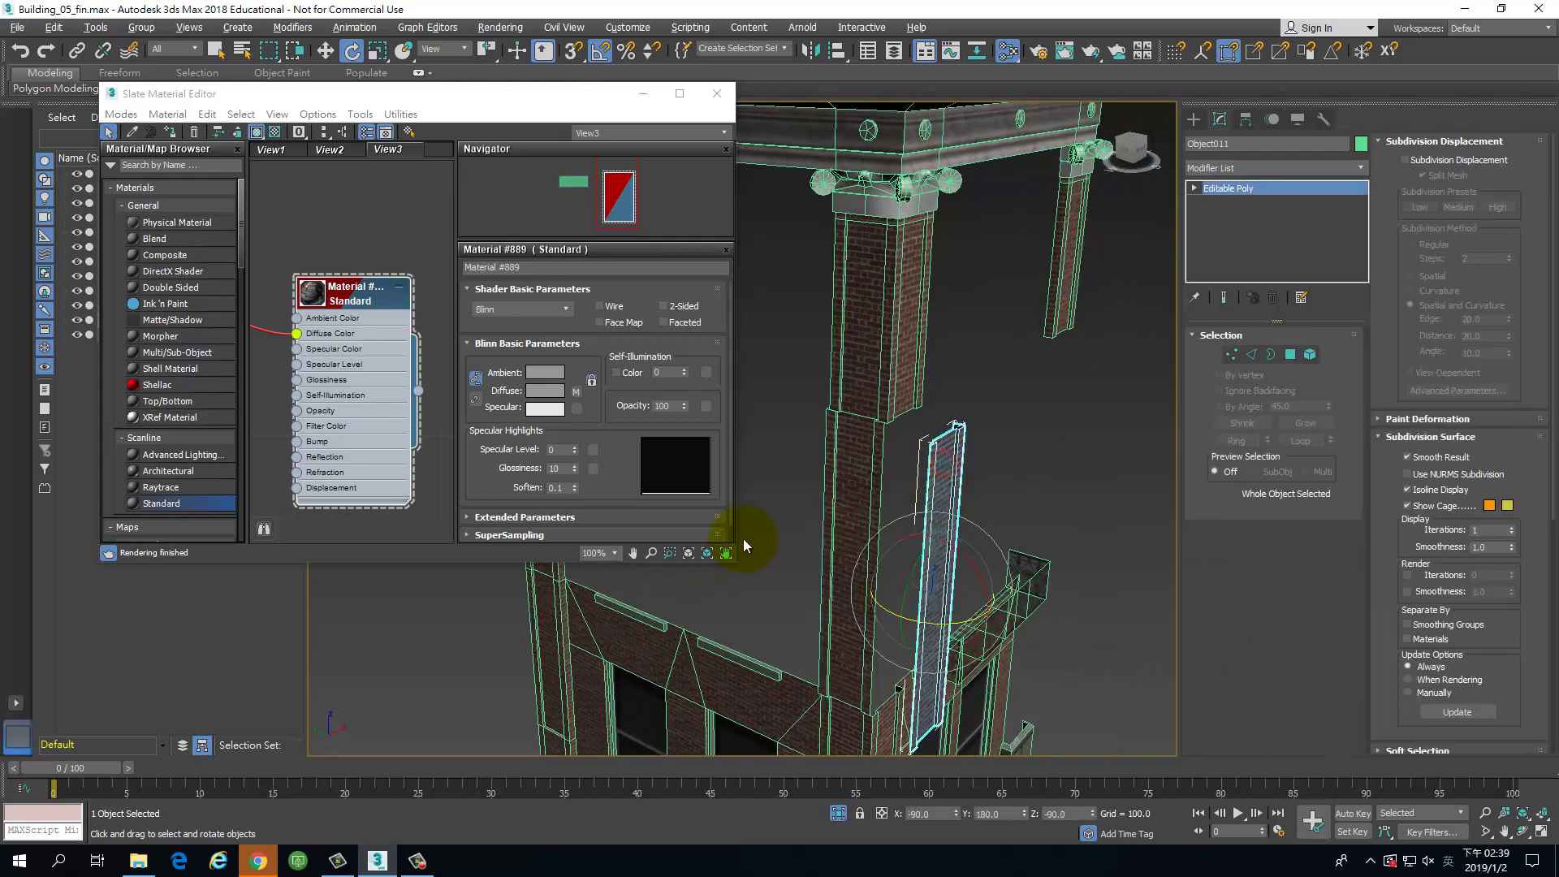
key("w")
left_click(1227, 50)
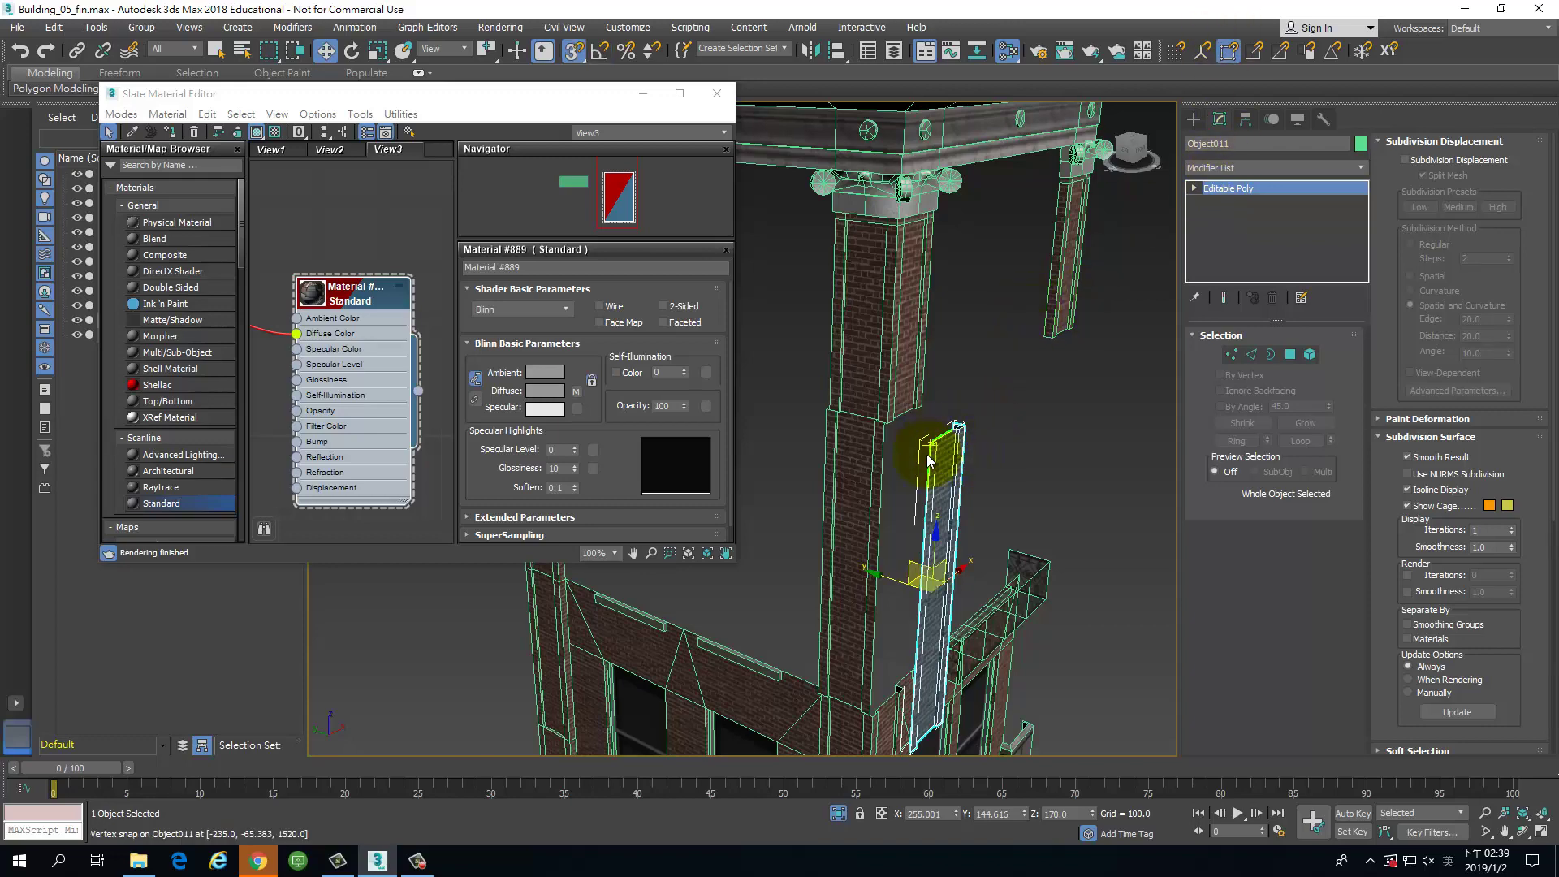
scroll(929, 460, "up", 8)
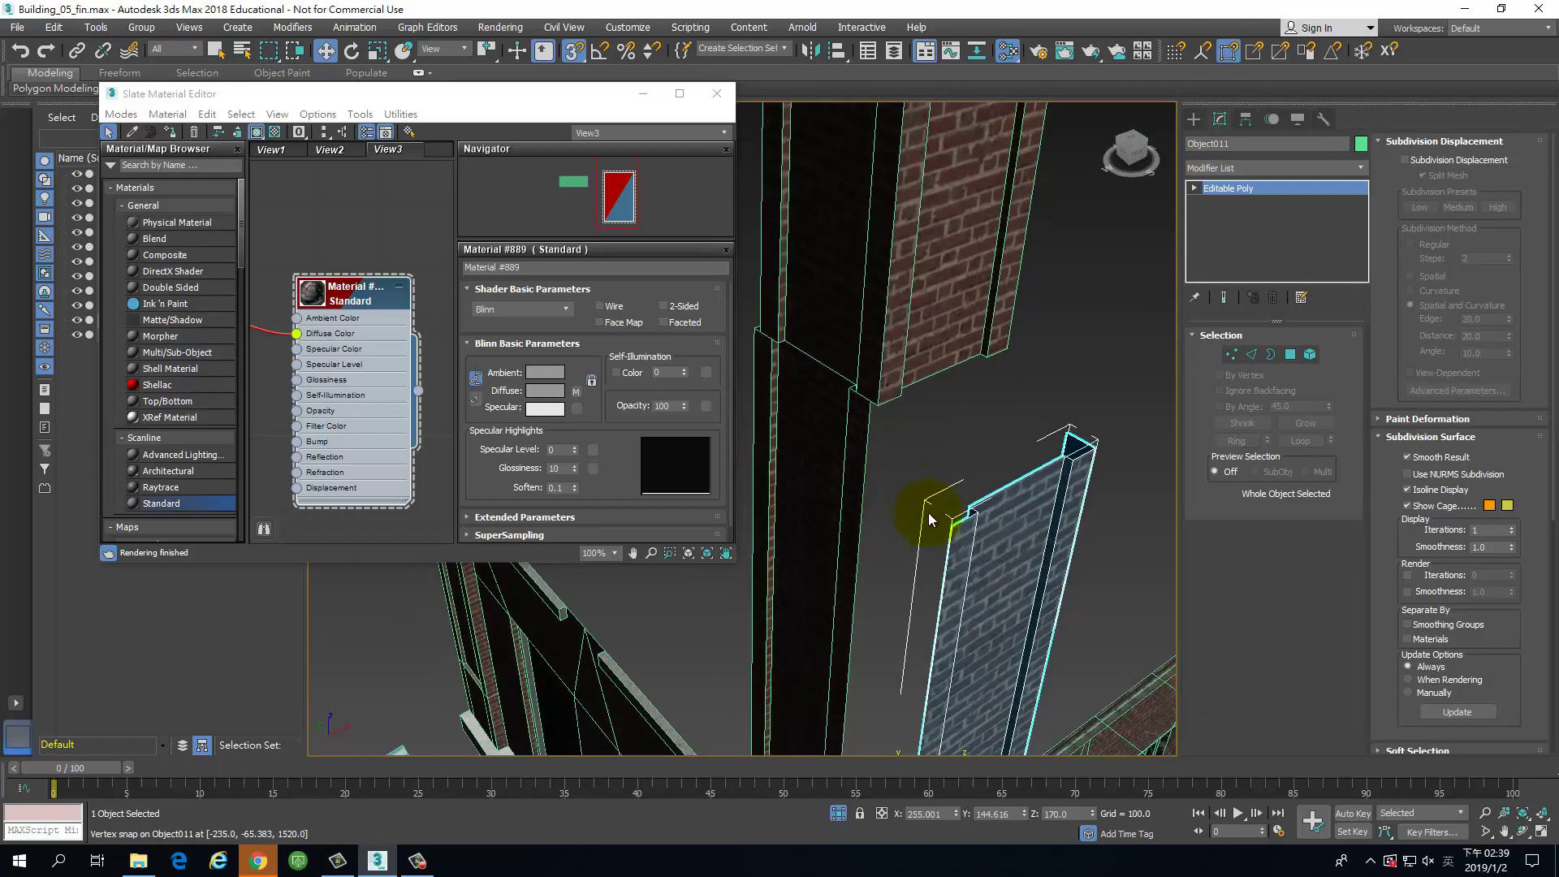
left_click_drag(952, 526, 872, 404)
middle_click_drag(925, 475, 985, 470, "alt")
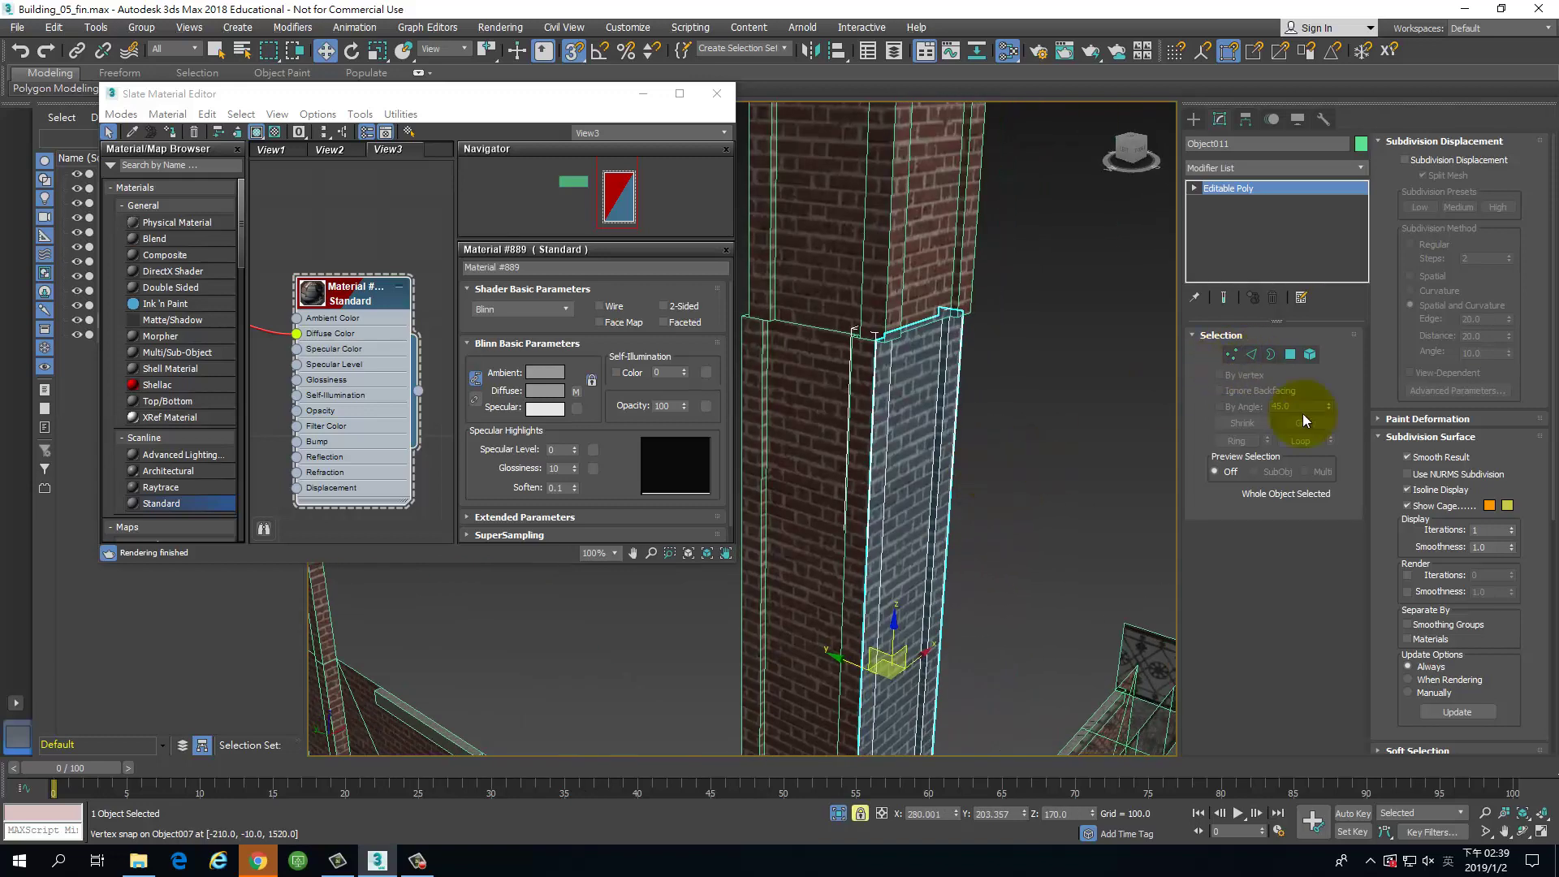
Step: Attach the neighbouring corner column section to the rotated section
key("1")
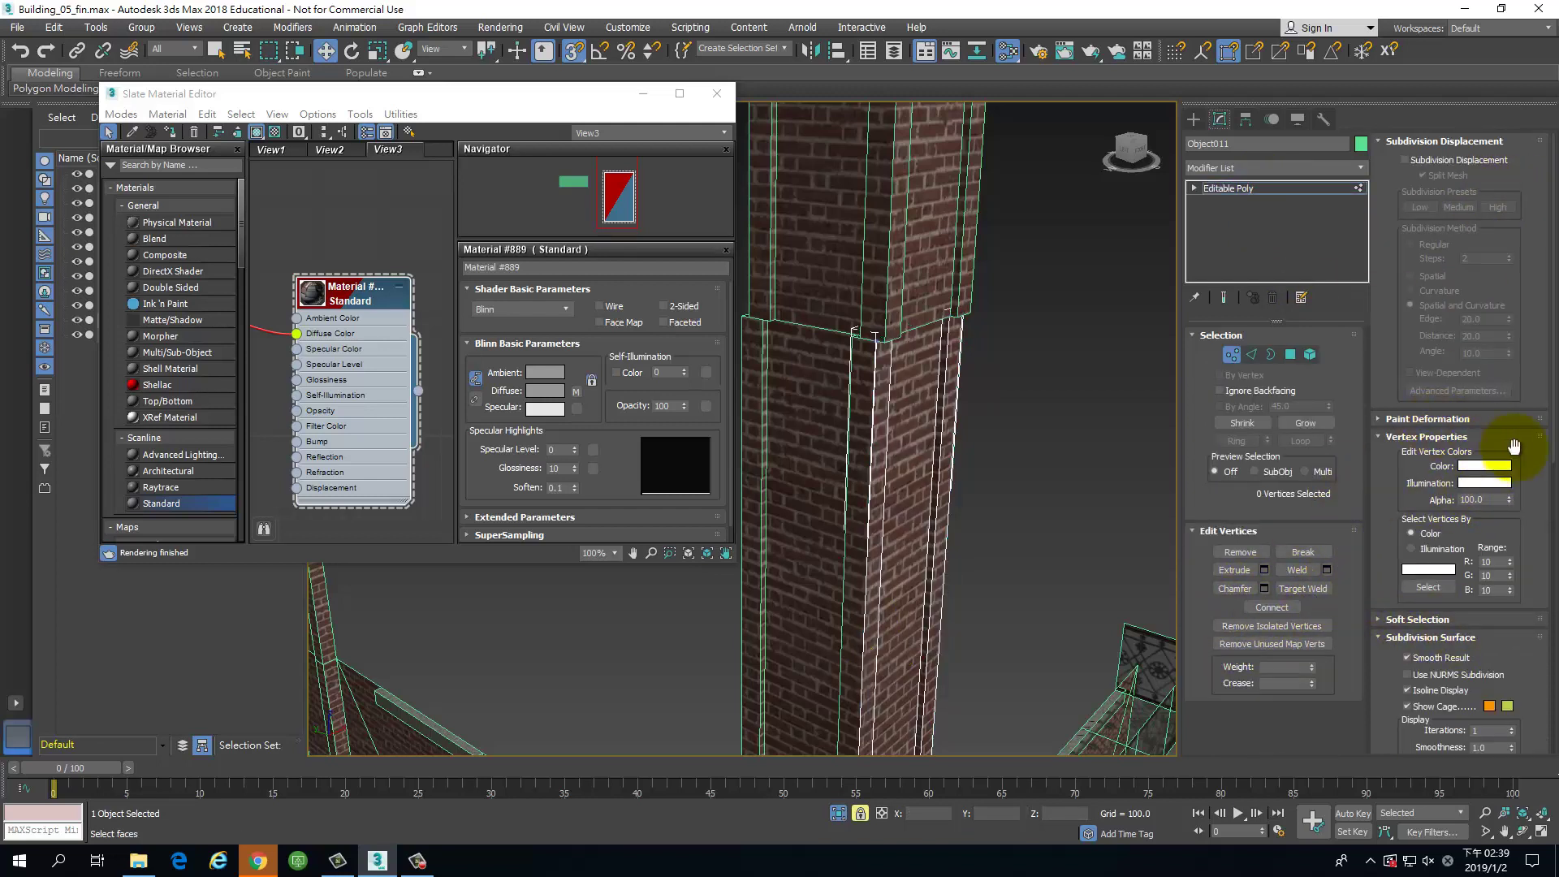
left_click_drag(1512, 452, 1527, 81)
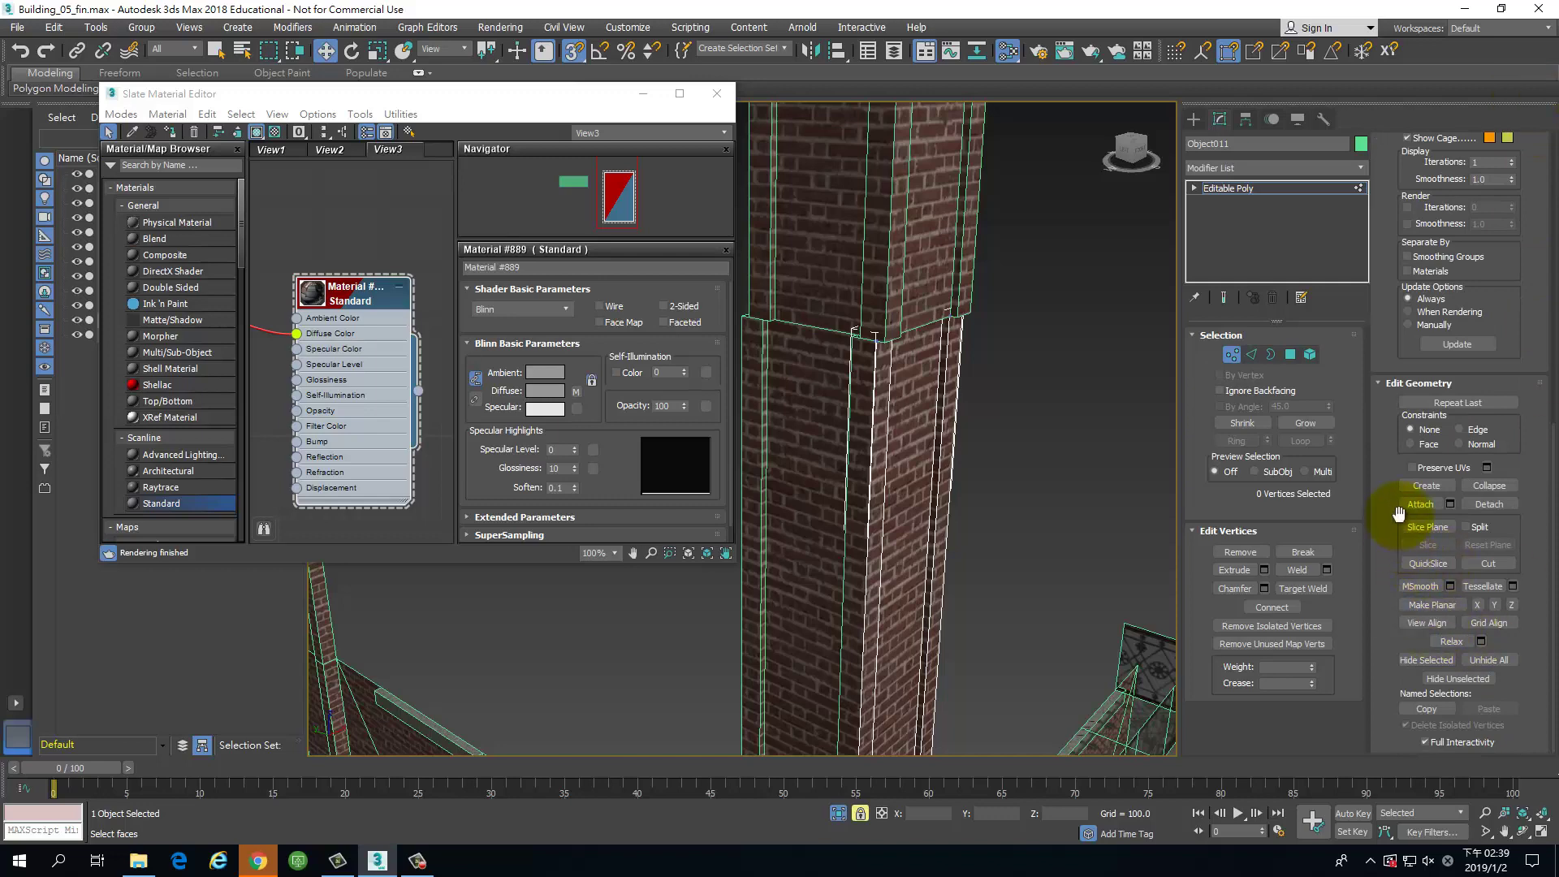
left_click(1423, 505)
left_click(857, 432)
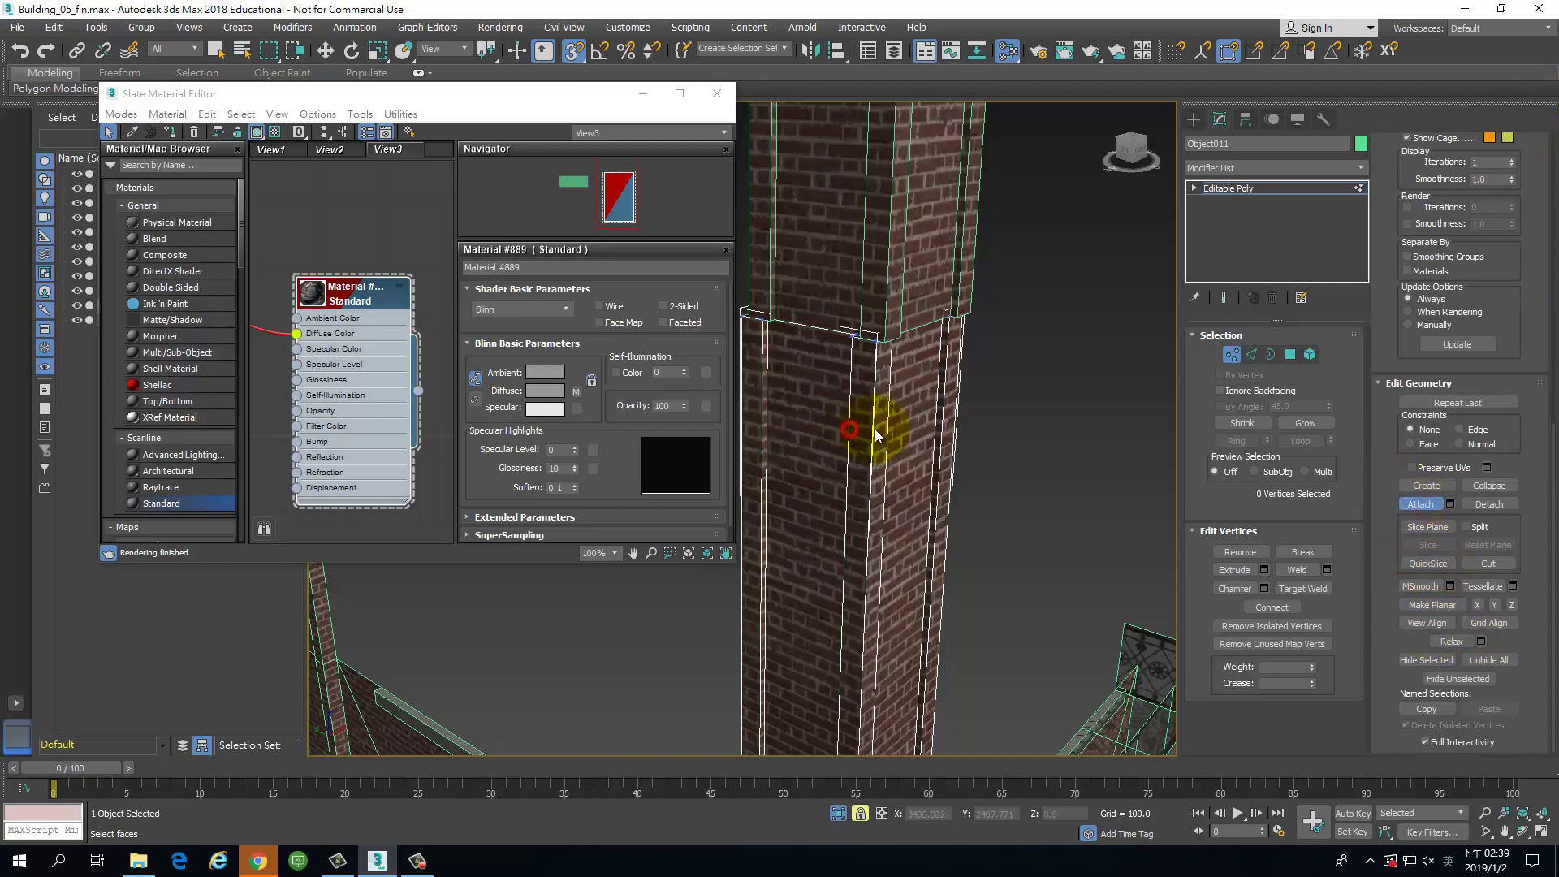
left_click(1233, 359)
Step: Select all vertices of the combined column section and weld them
scroll(1029, 422, "down", 4)
mouse_move(955, 529)
left_mouse_down()
mouse_move(995, 776)
mouse_move(856, 462)
mouse_move(954, 511)
left_mouse_up()
left_click(1231, 355)
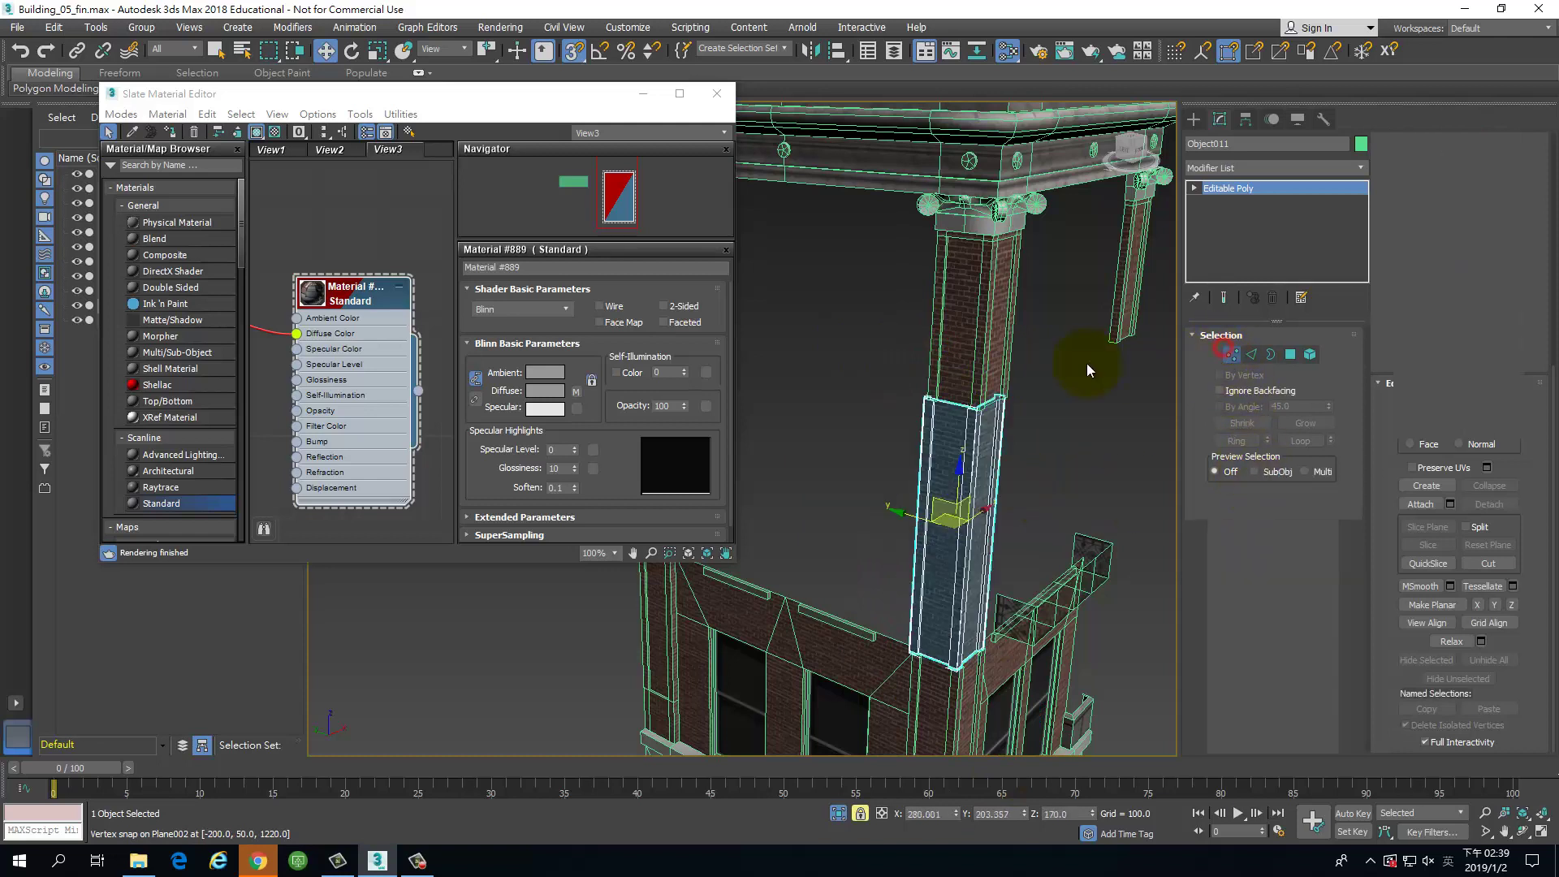
key("ctrl+a")
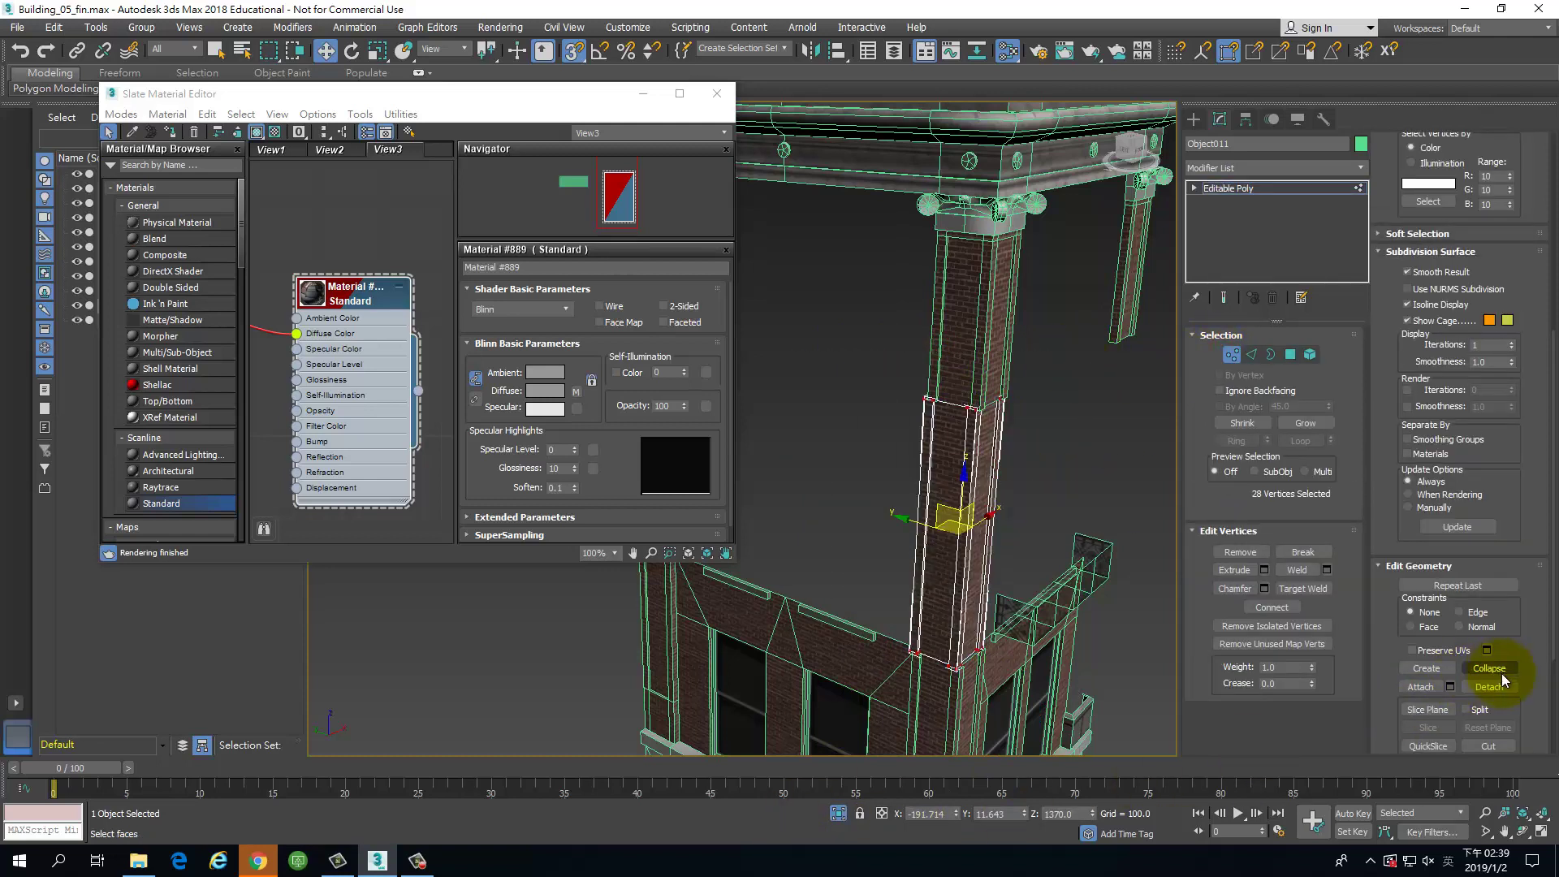
left_click(1297, 569)
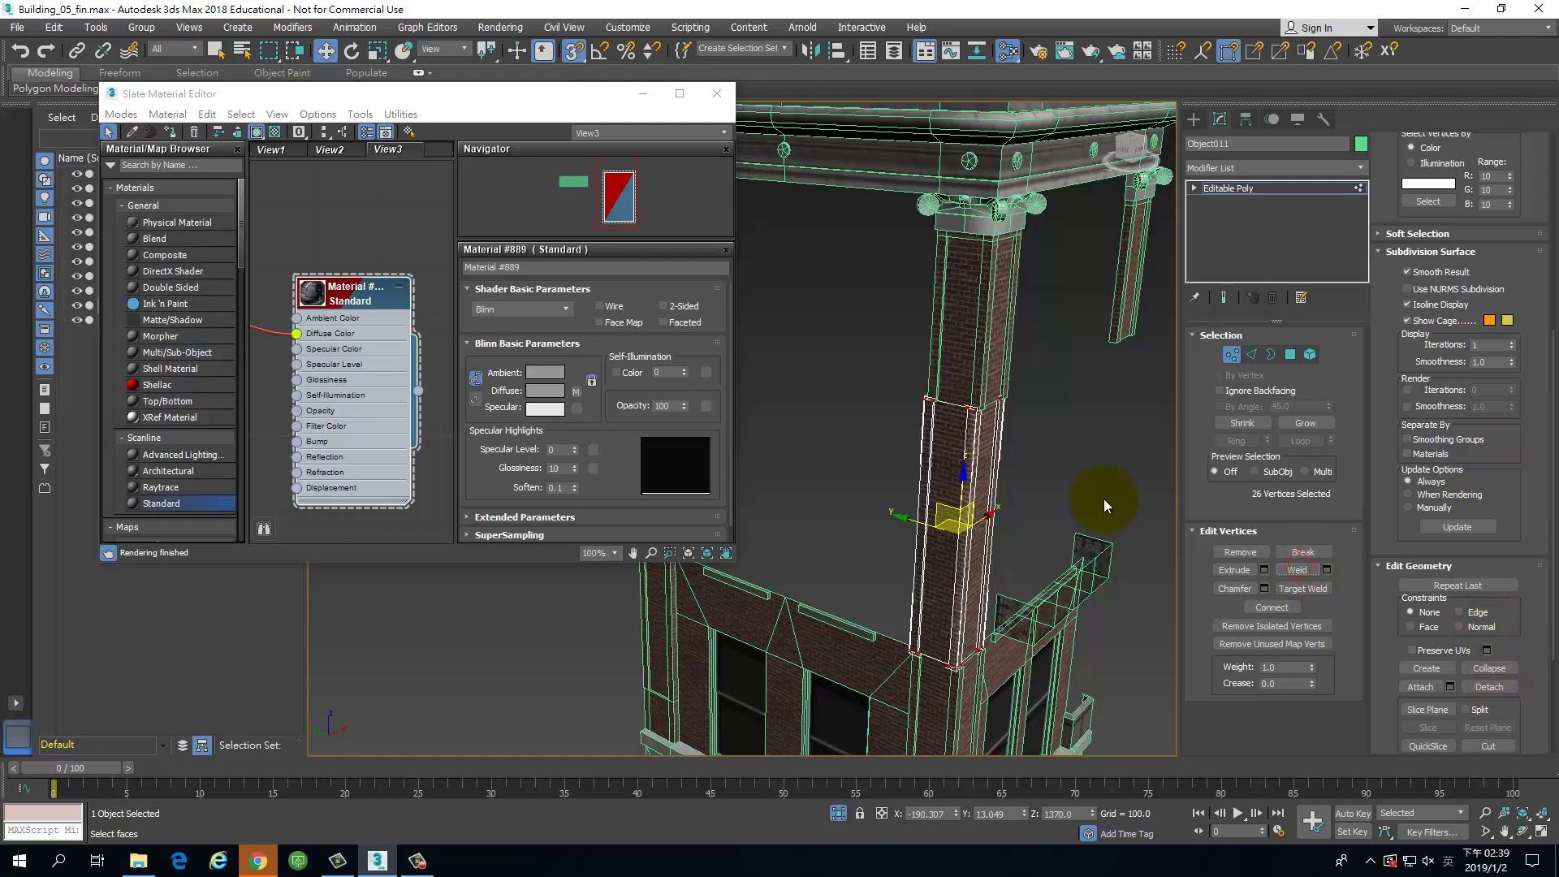
Step: Select all polygons of the combined column section and apply Auto Smooth with a 45.0 threshold
left_click(1290, 354)
key("ctrl+a")
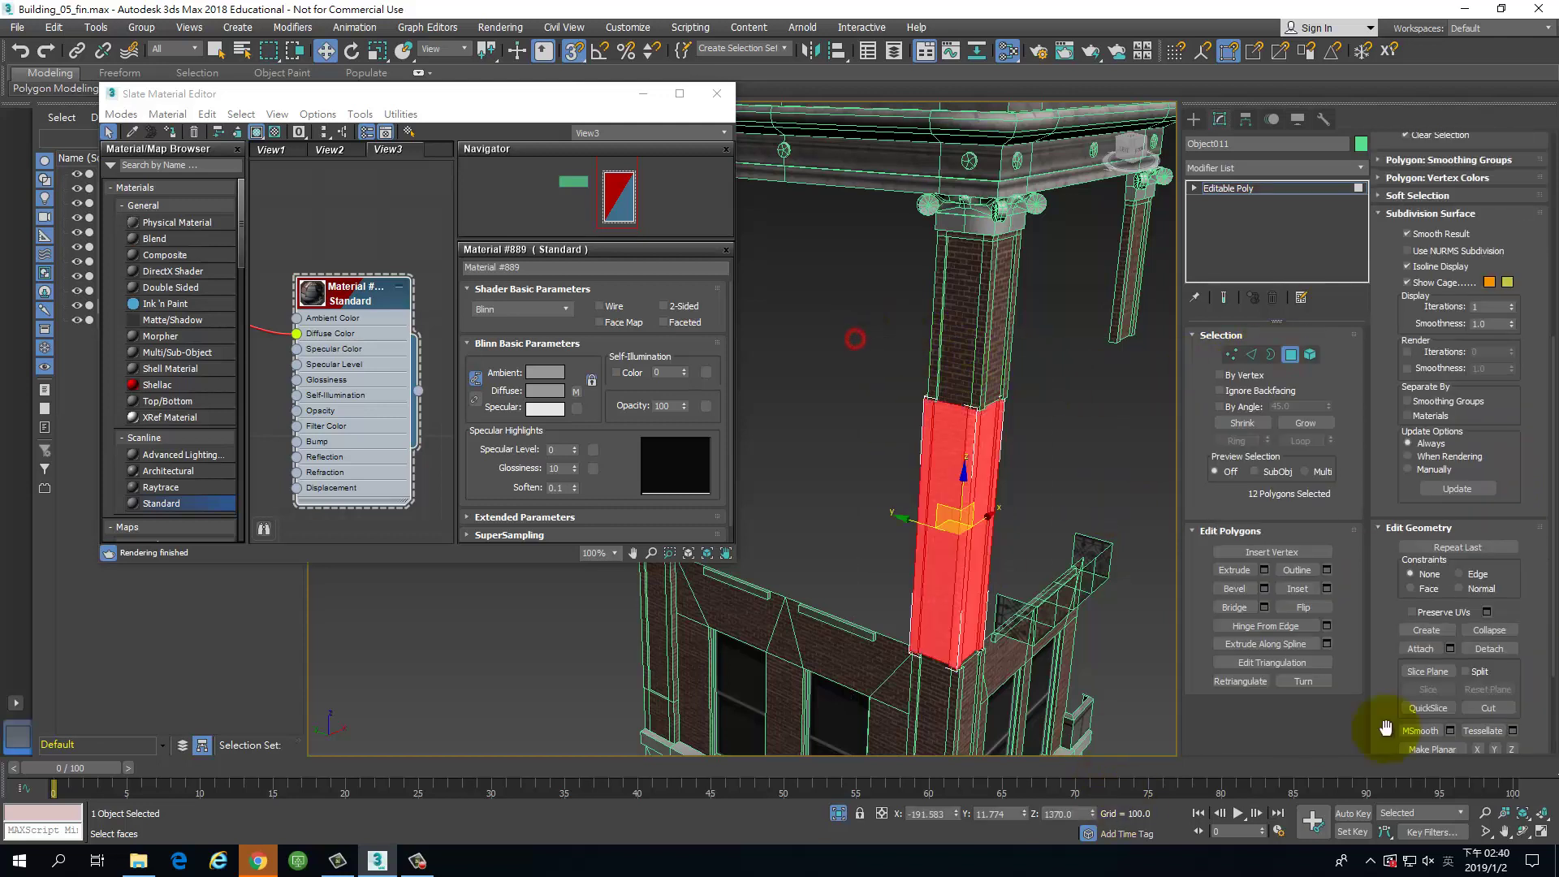
scroll(1526, 569, "down", 3)
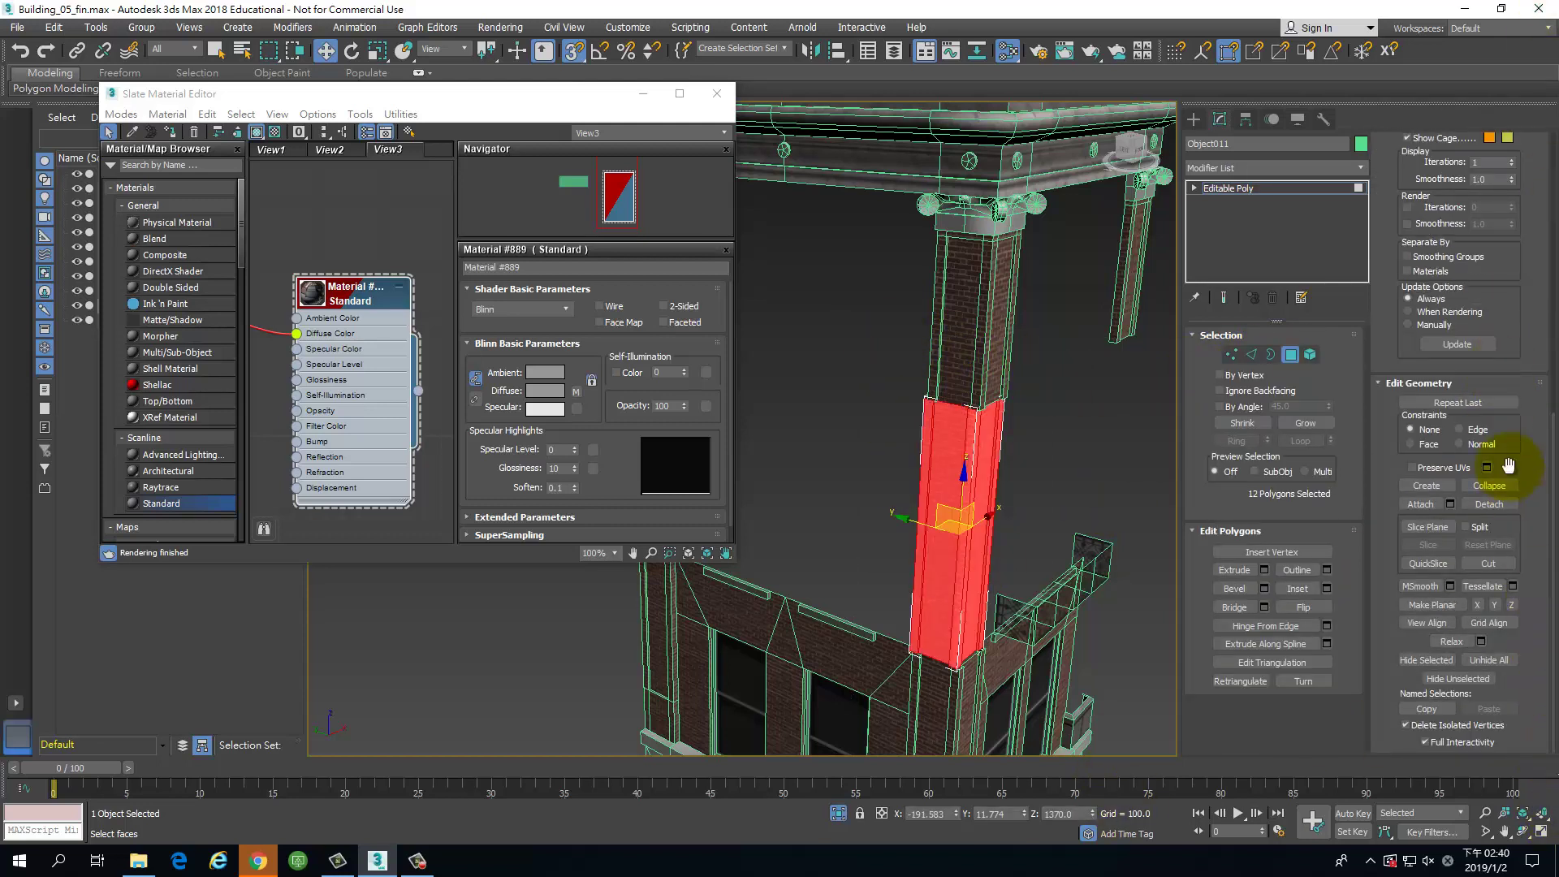
scroll(1501, 451, "up", 5)
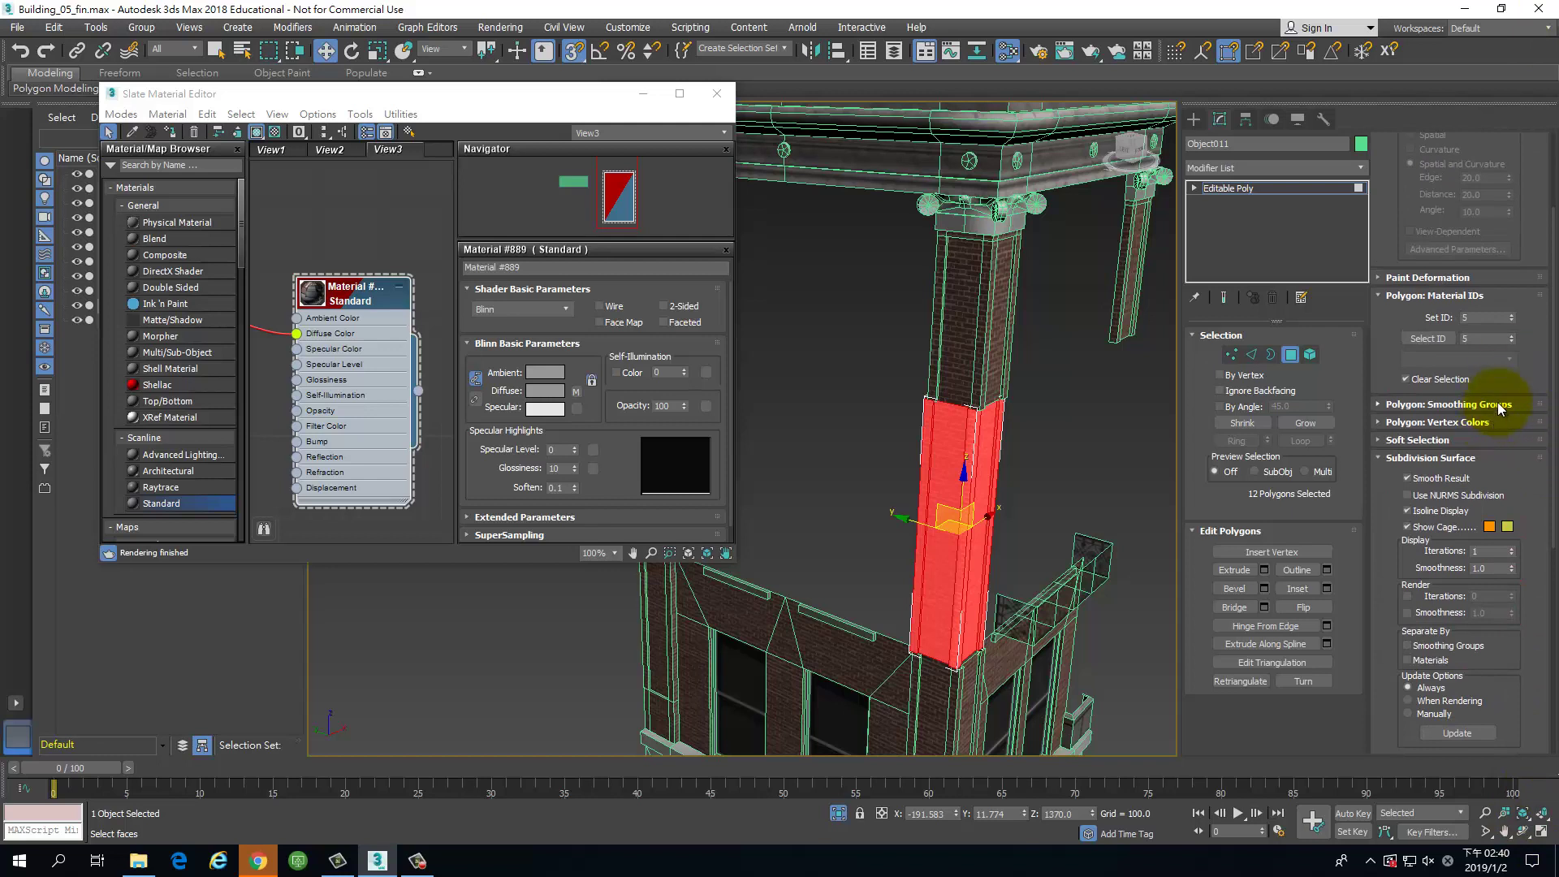
left_click(1500, 405)
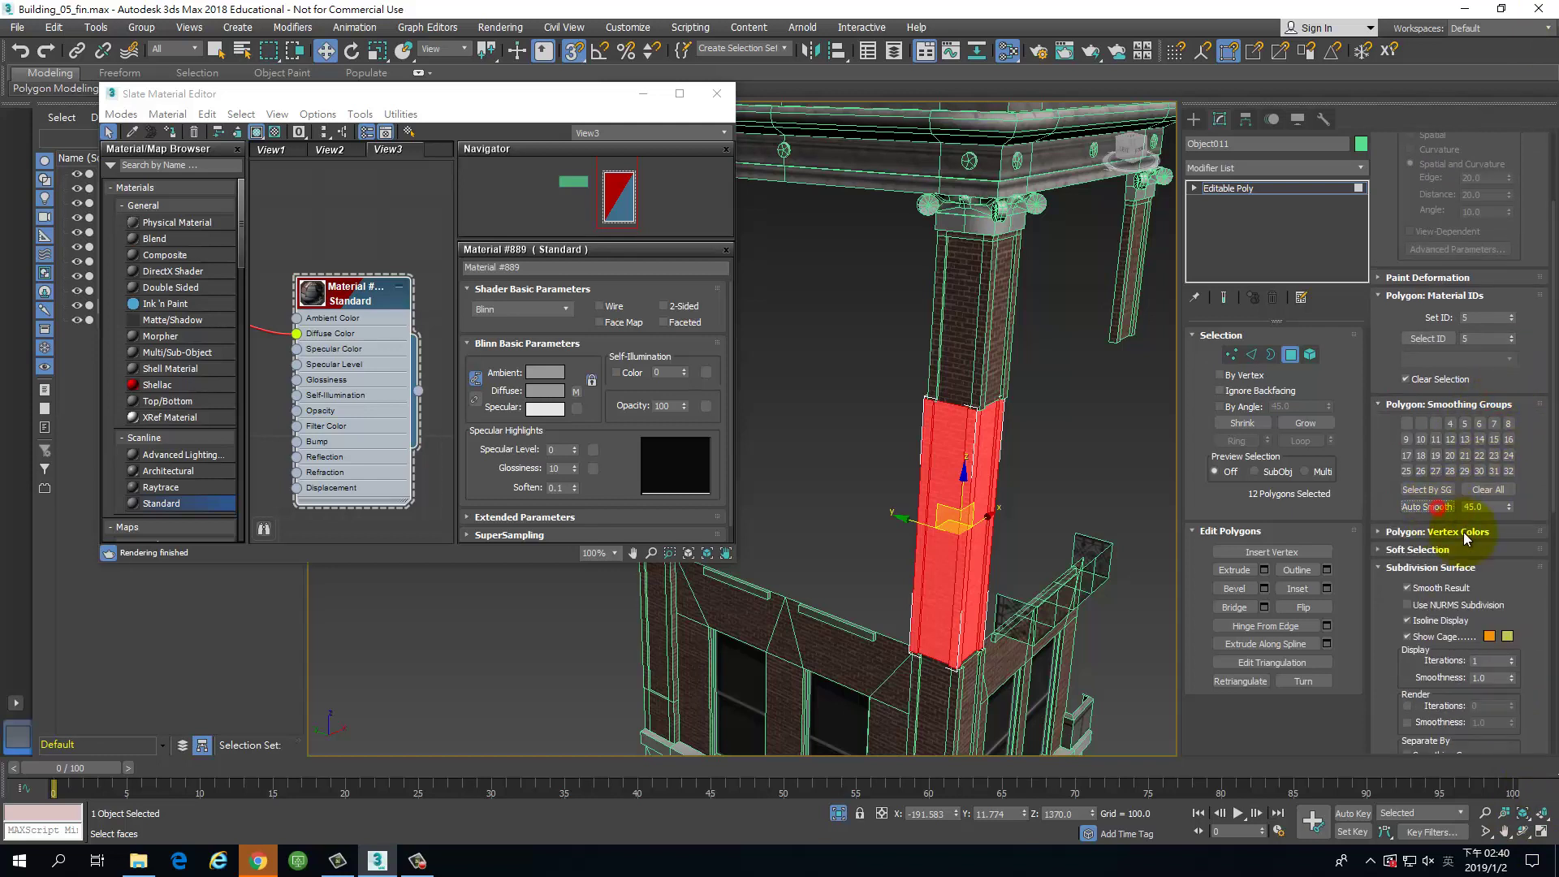
Step: Move the whole combined section with vertex snap to align with the column above, placing it at Y 200
left_click(1309, 355)
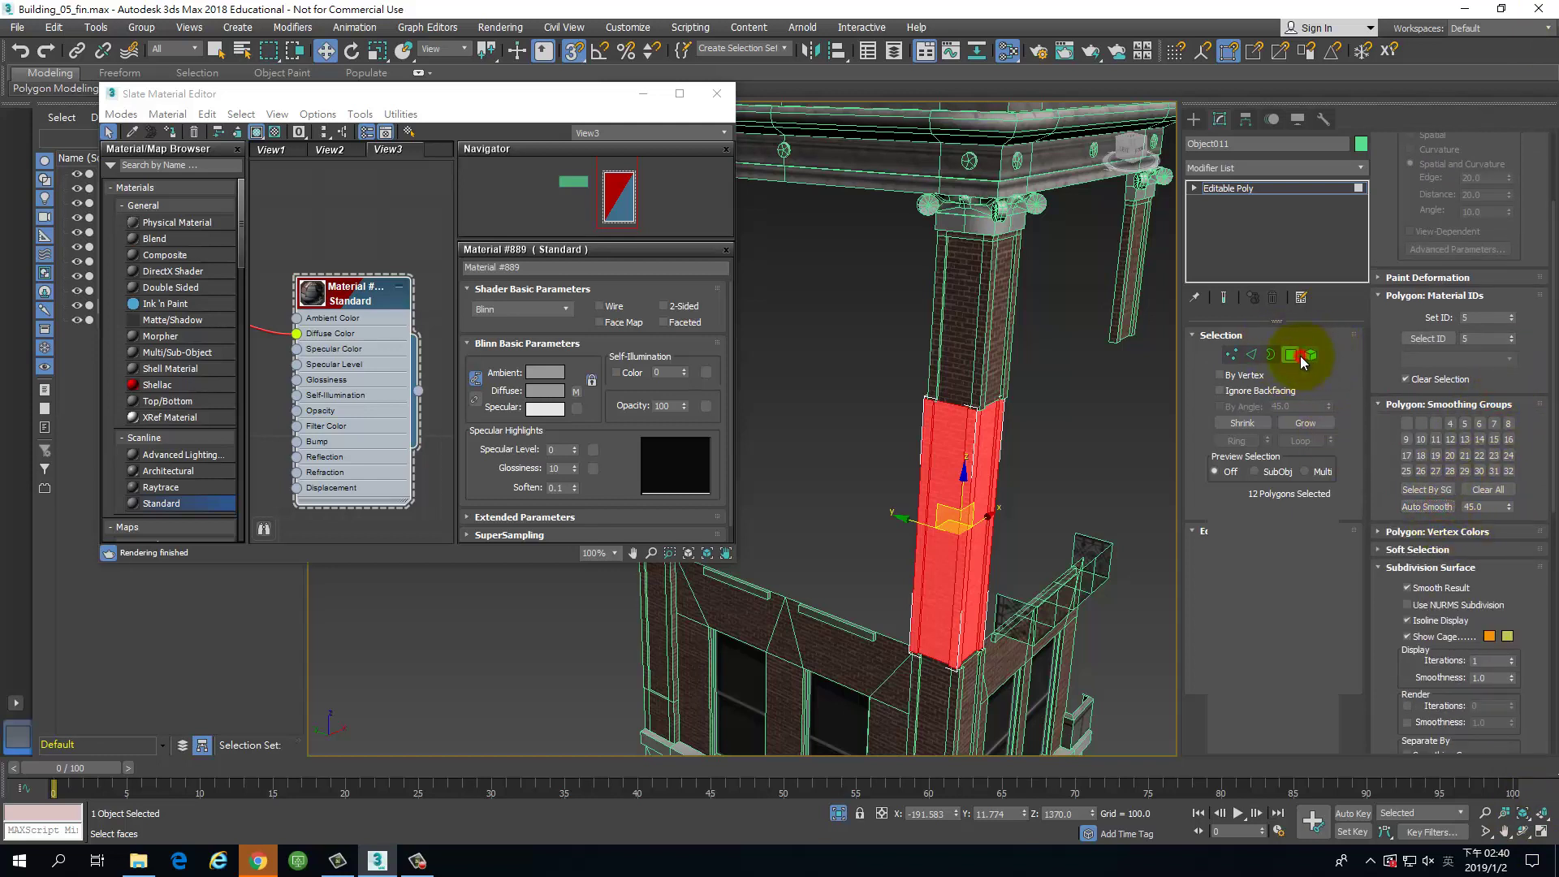
left_click(1088, 470)
middle_click_drag(1088, 469, 1020, 480, "alt")
left_click(975, 453)
key("s")
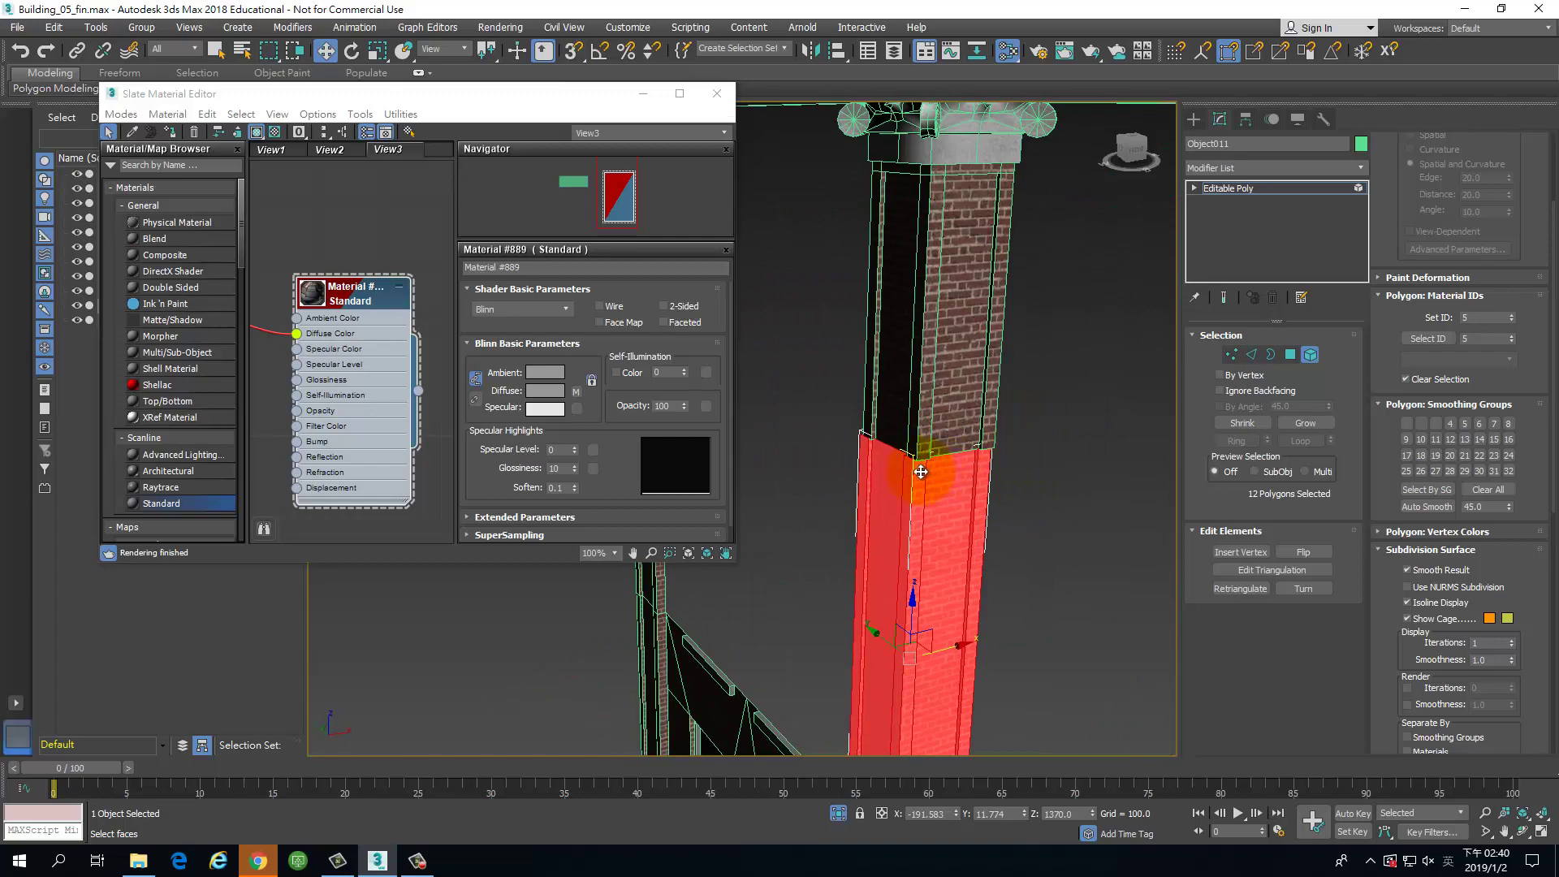
key("s")
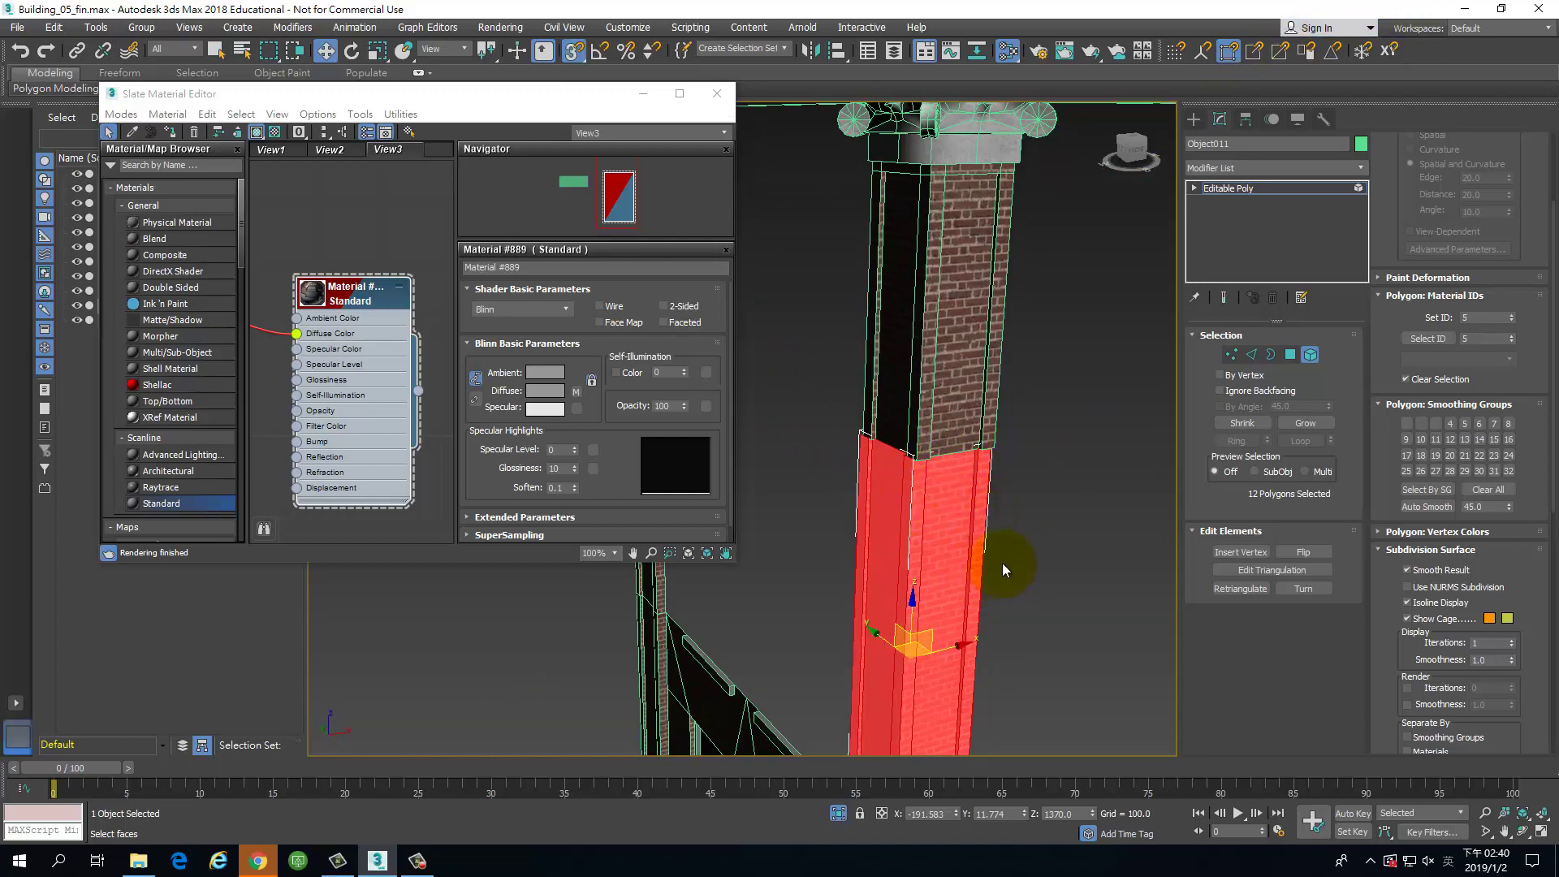
scroll(935, 461, "up", 3)
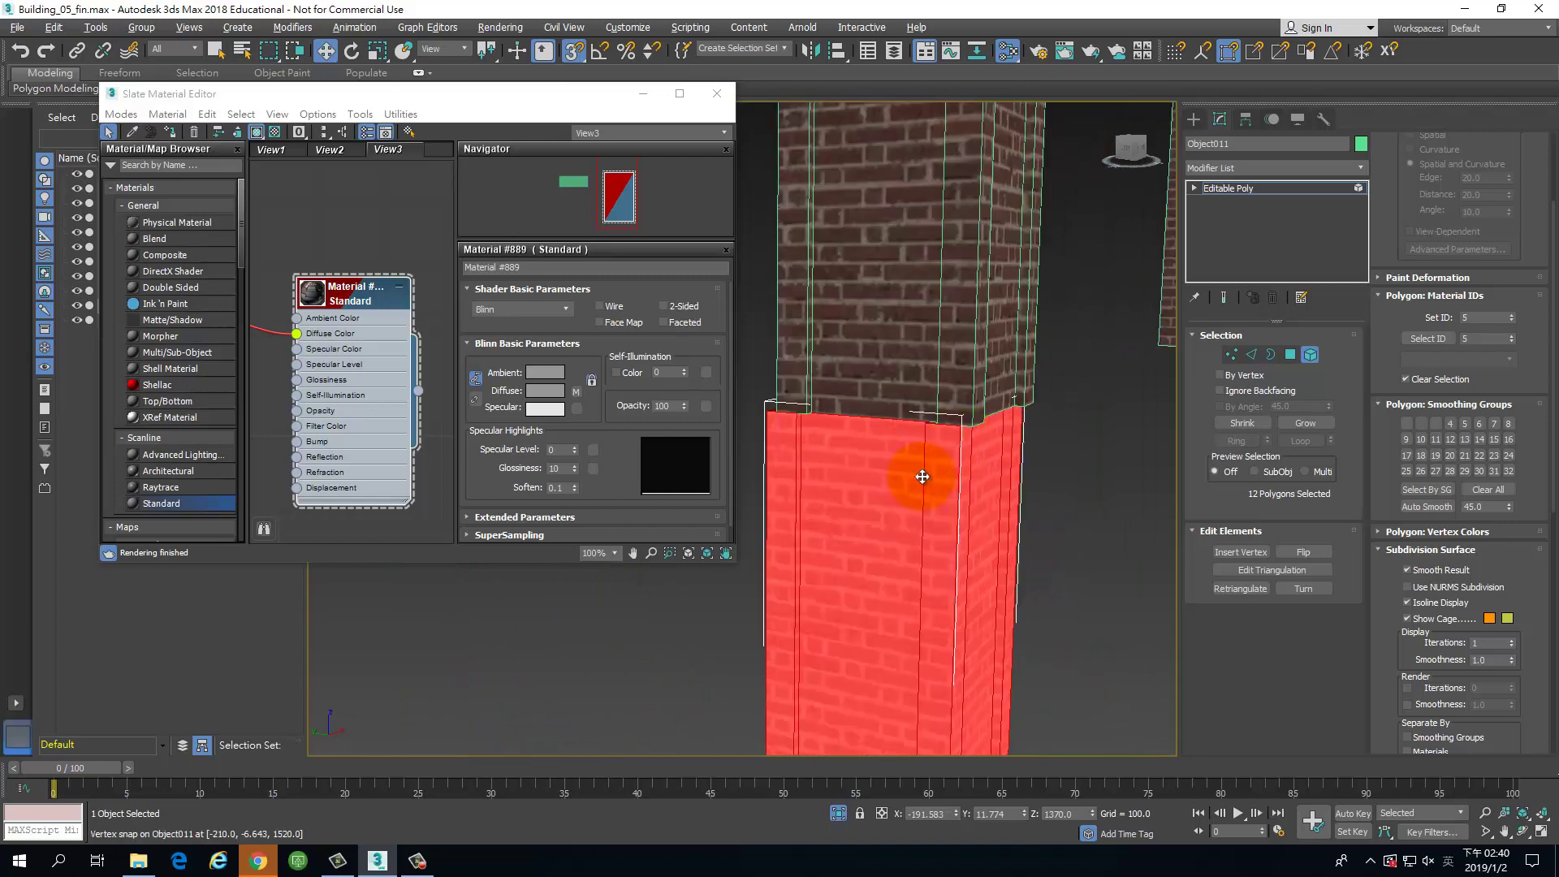
middle_click_drag(923, 476, 951, 492, "alt")
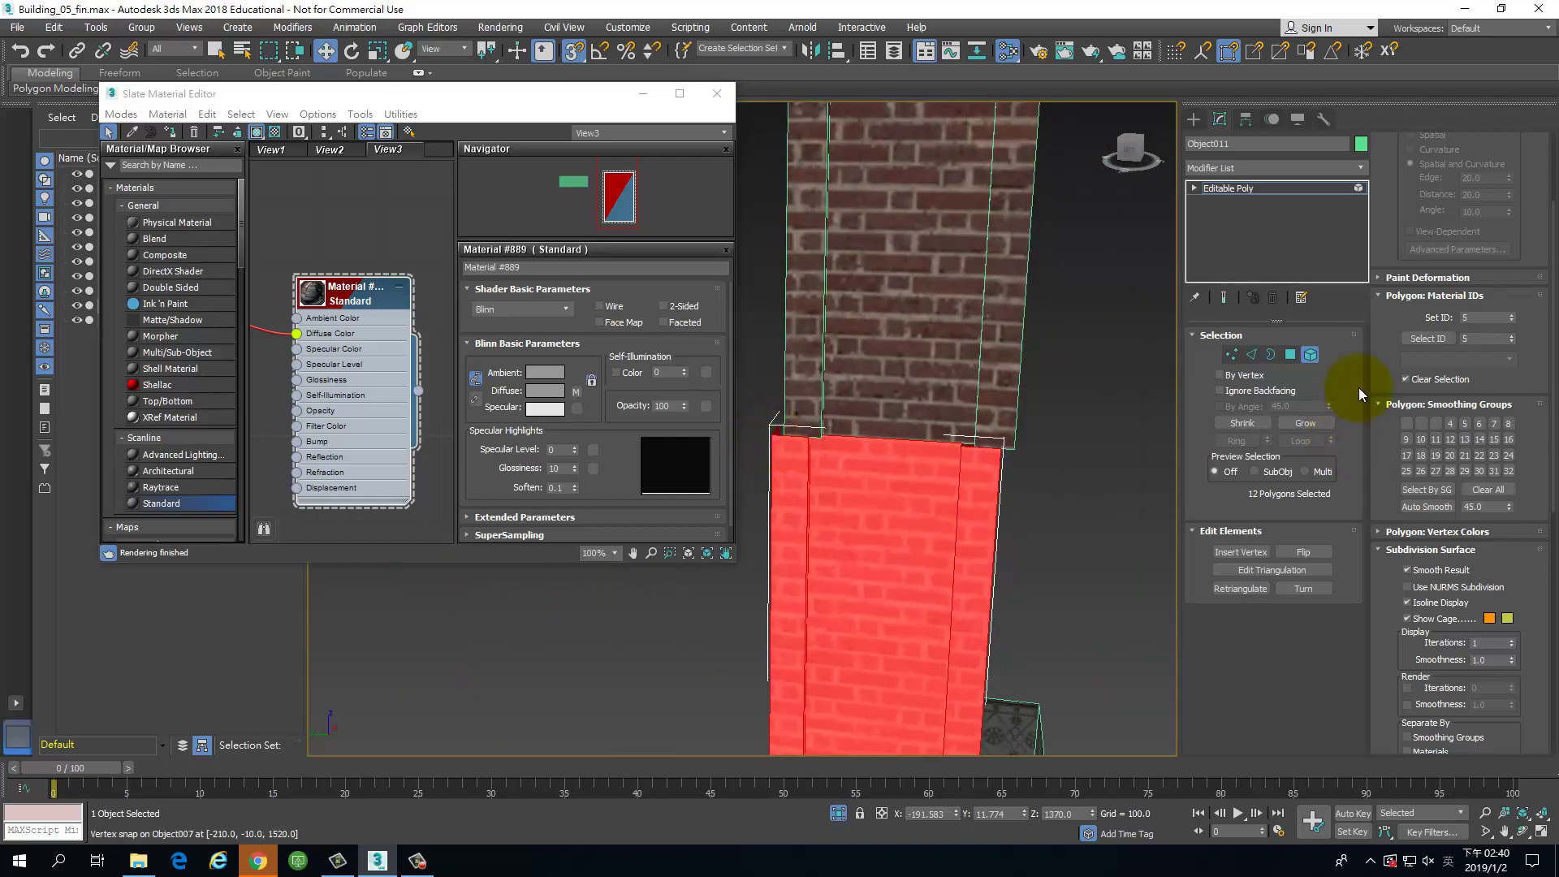
left_click(1310, 355)
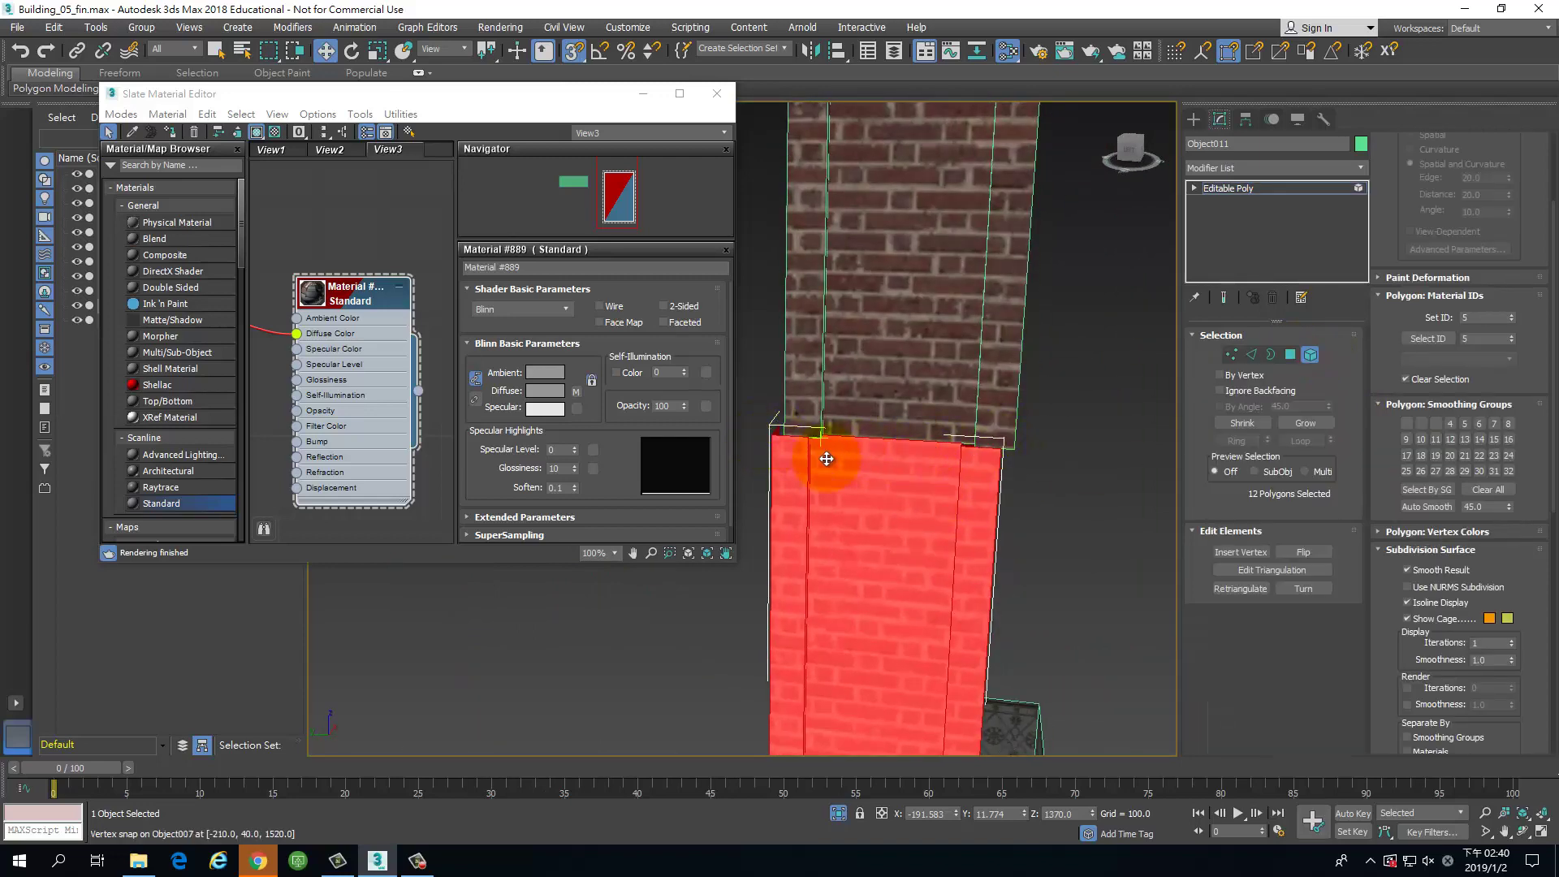
left_click(1312, 354)
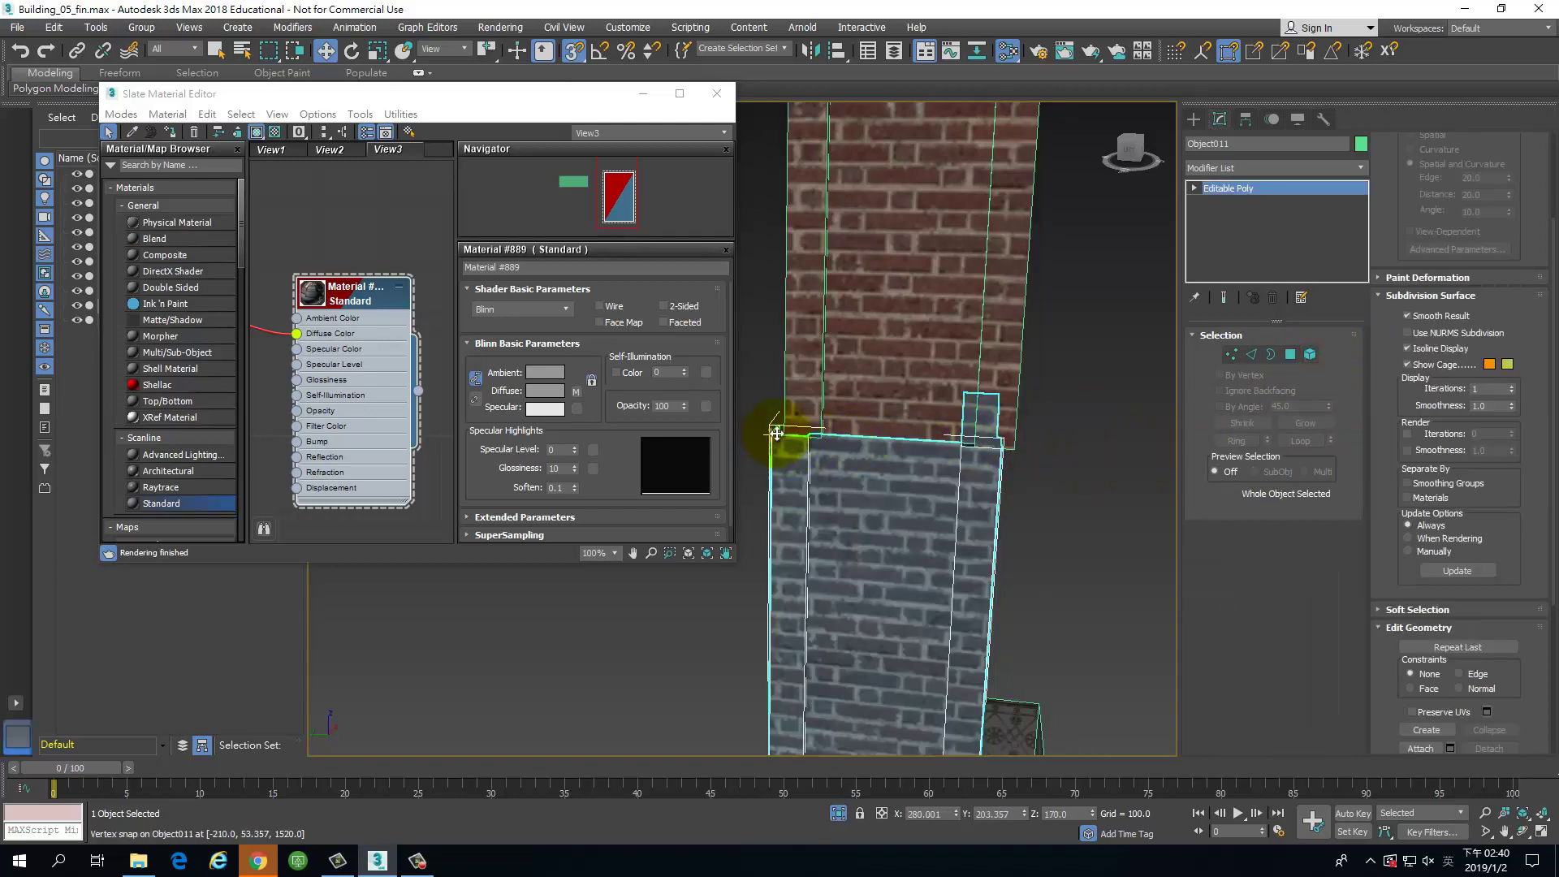
left_click_drag(773, 433, 1017, 497)
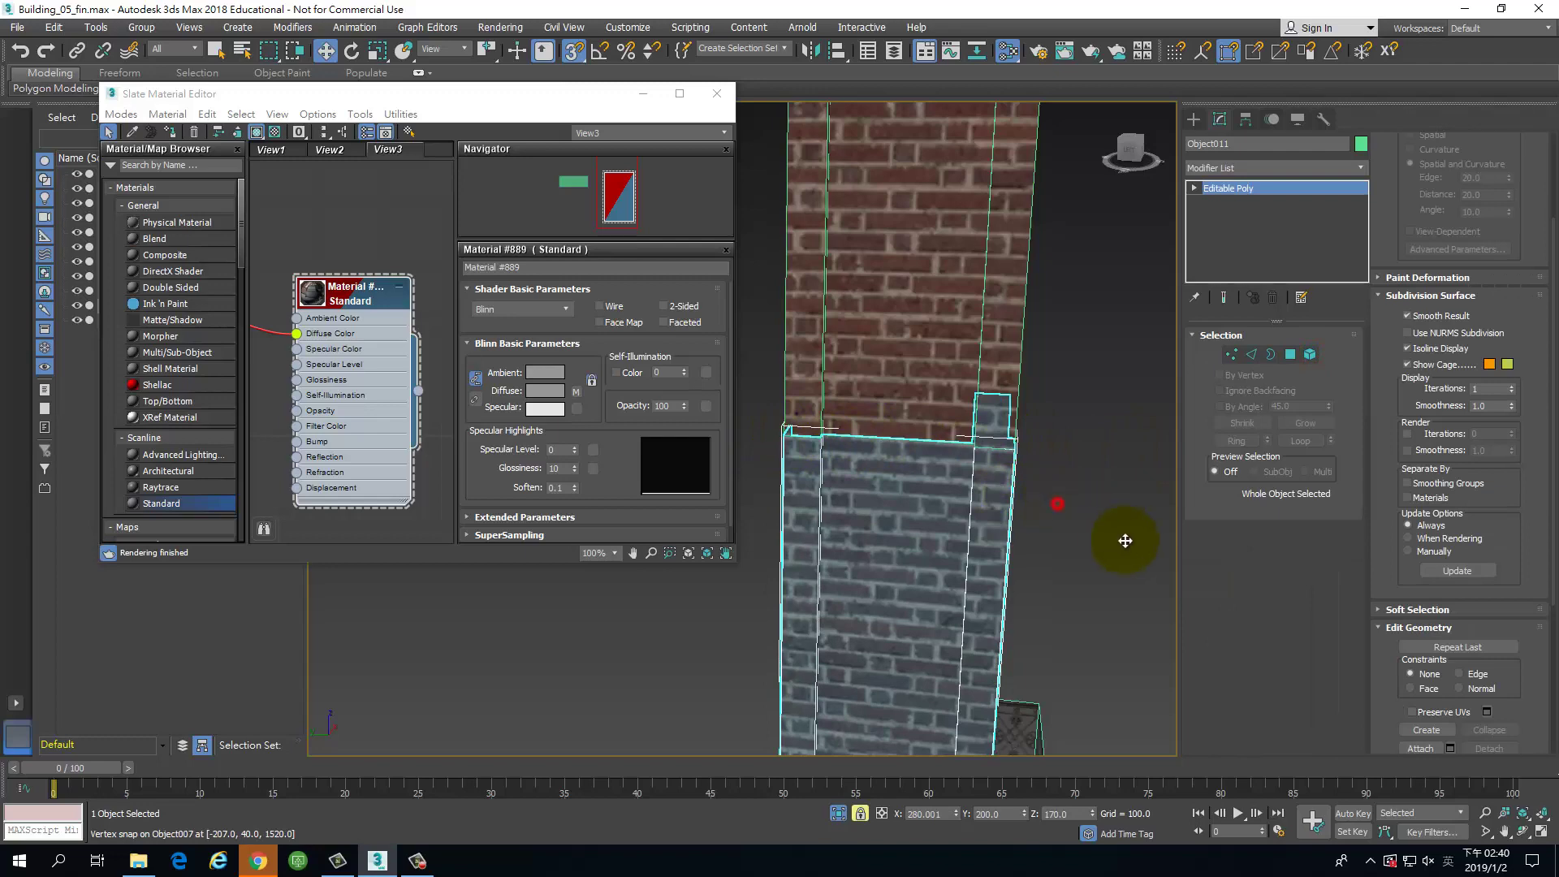
Step: Examine the fit of the combined corner column section against the rest of the building from several angles
scroll(1124, 541, "down", 5)
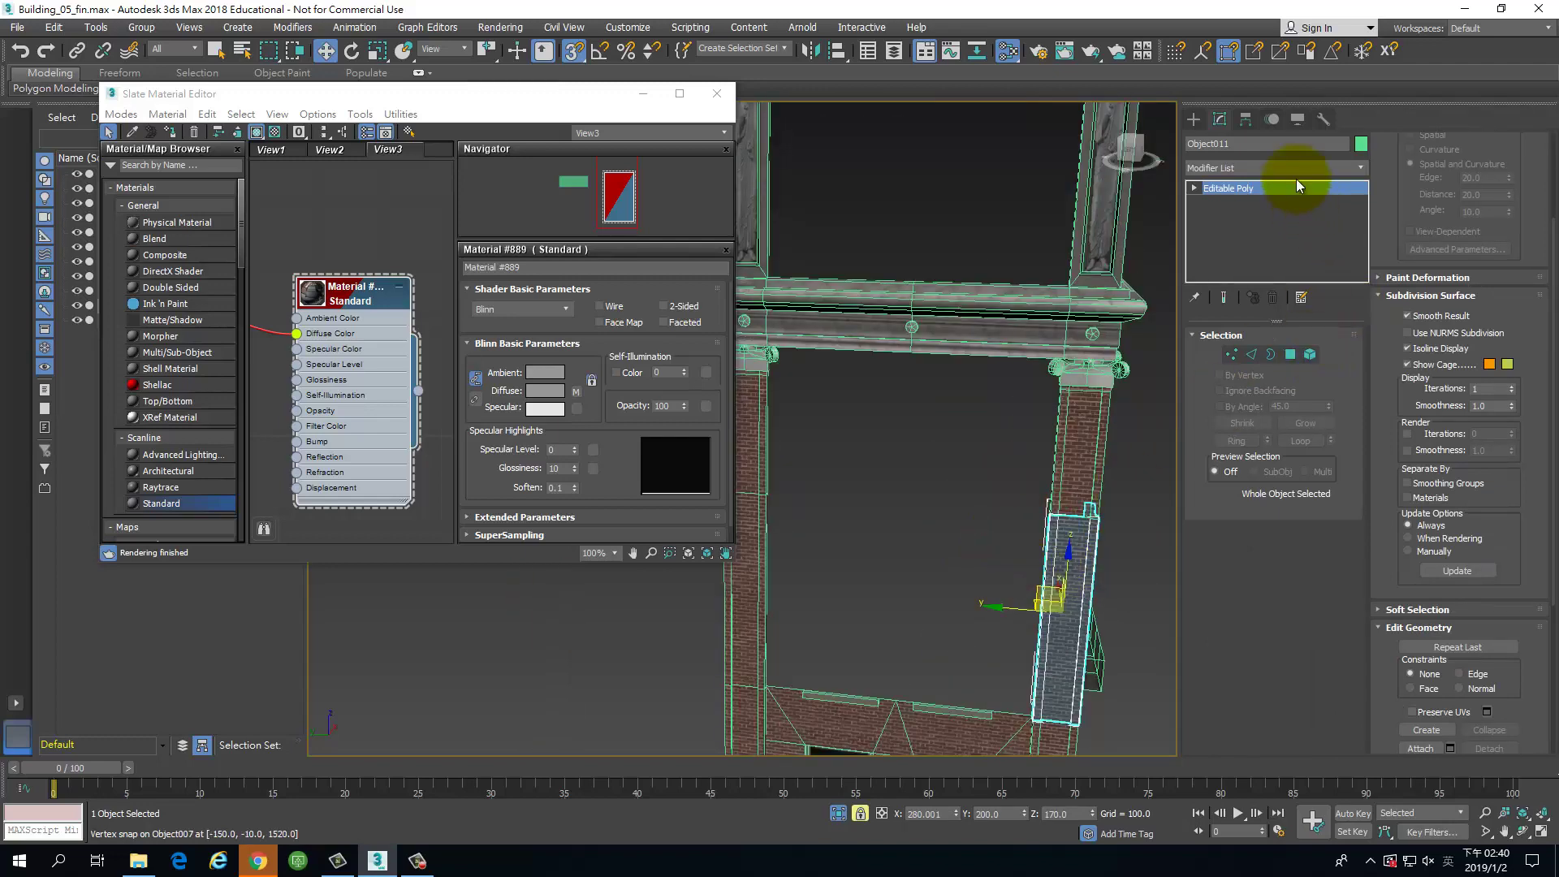
key("5")
scroll(985, 528, "down", 4)
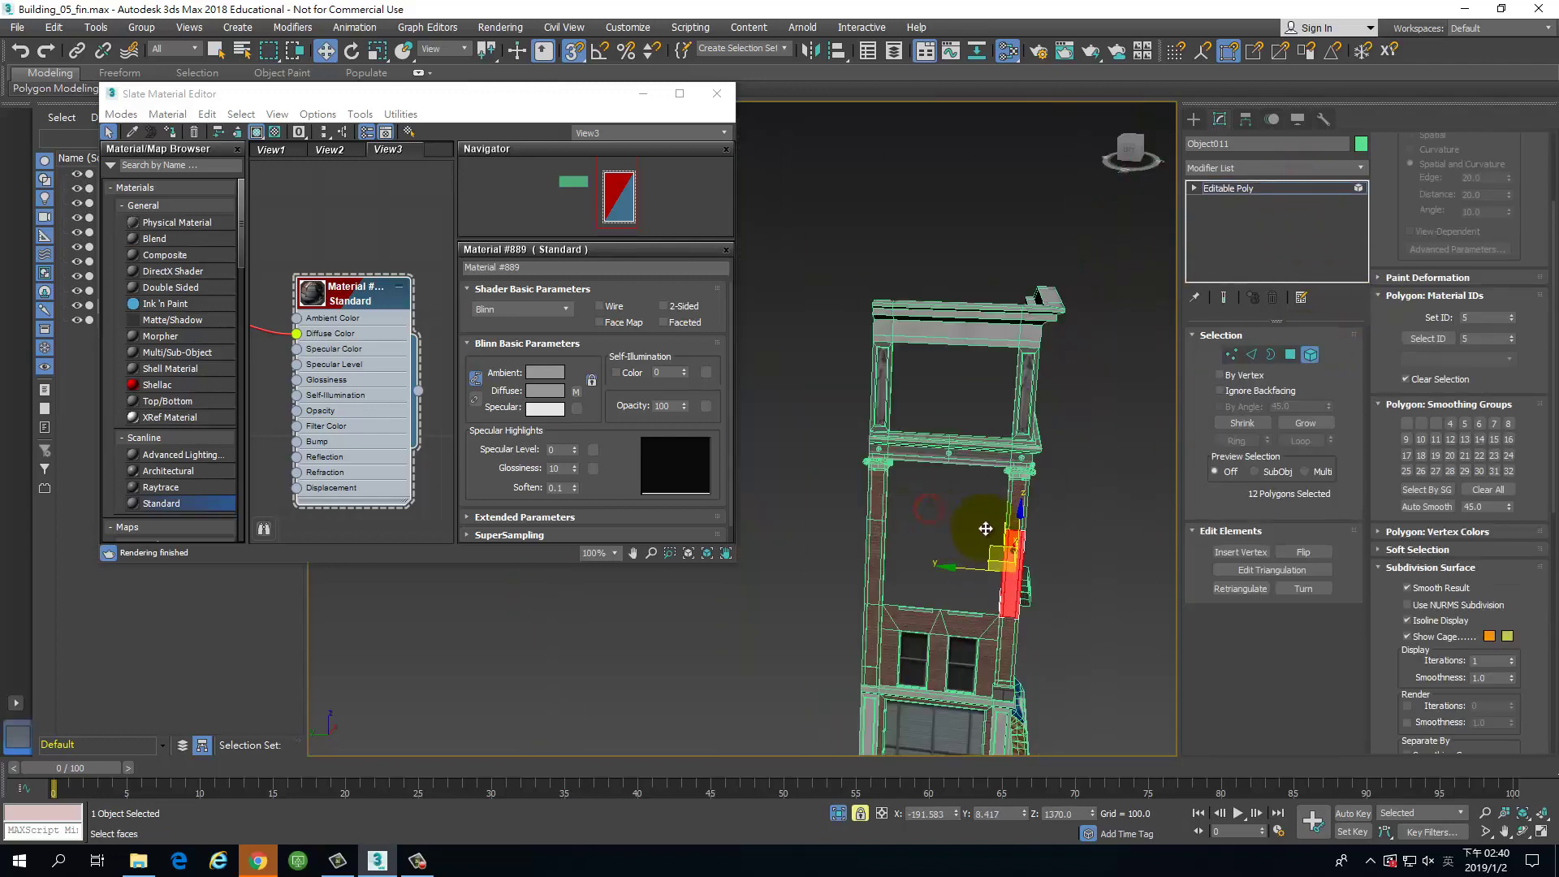
left_click(1290, 356)
left_click(1290, 356)
left_click(944, 246)
middle_click_drag(1025, 479, 1015, 522, "alt")
scroll(1014, 521, "up", 6)
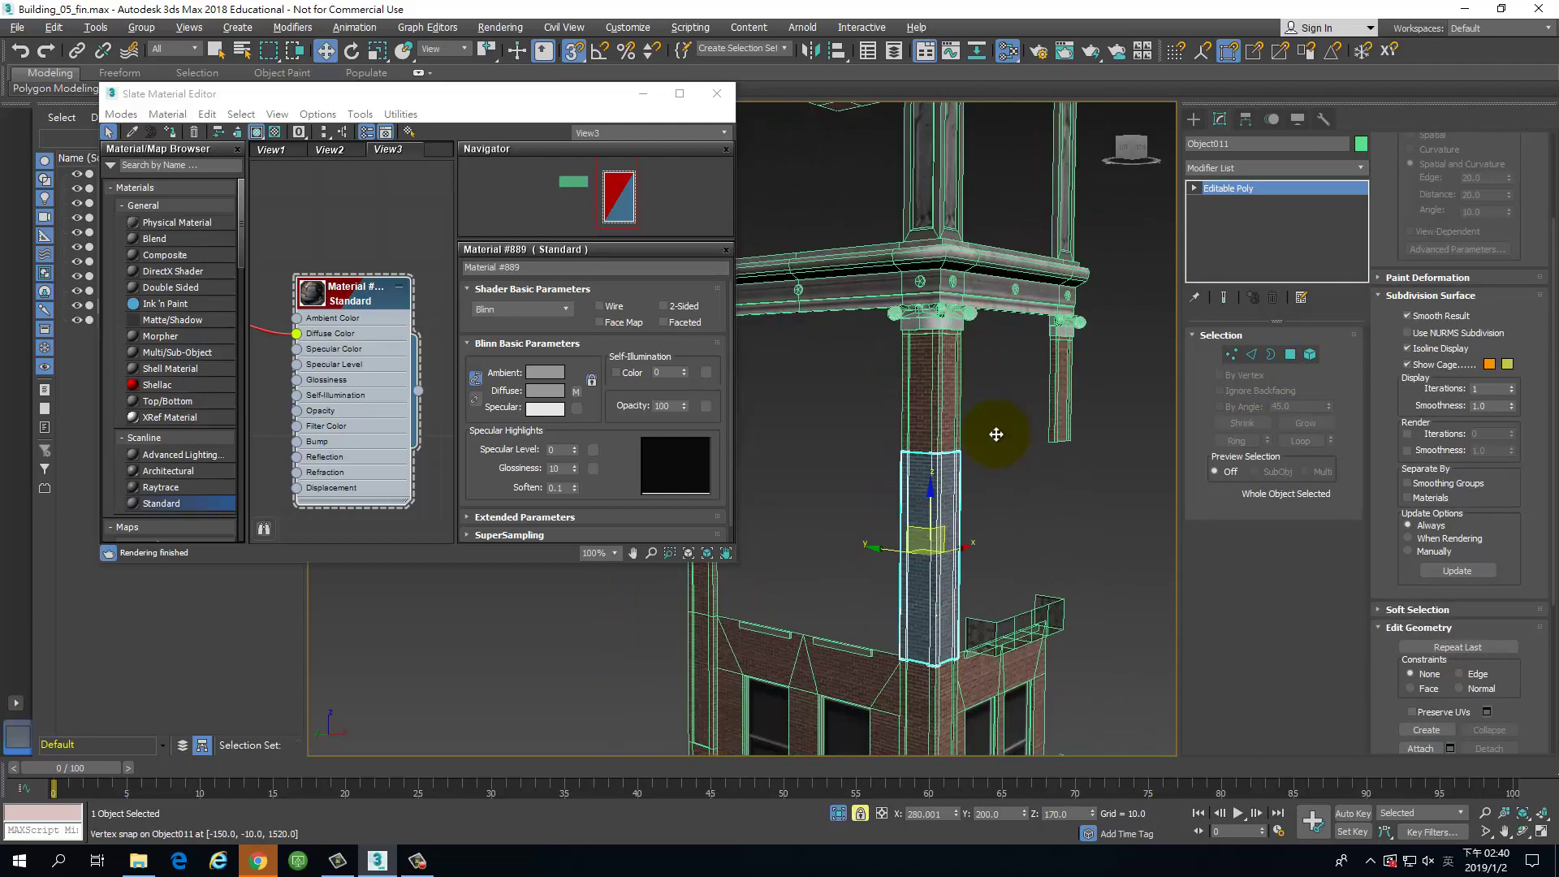
Step: Select the two-window wall panel above the shopfront and lock the selection on it
left_click(971, 689)
middle_click_drag(971, 688, 1030, 550)
mouse_move(1077, 619)
middle_mouse_down("alt")
mouse_move(1086, 593)
mouse_move(1070, 609)
middle_mouse_up("alt")
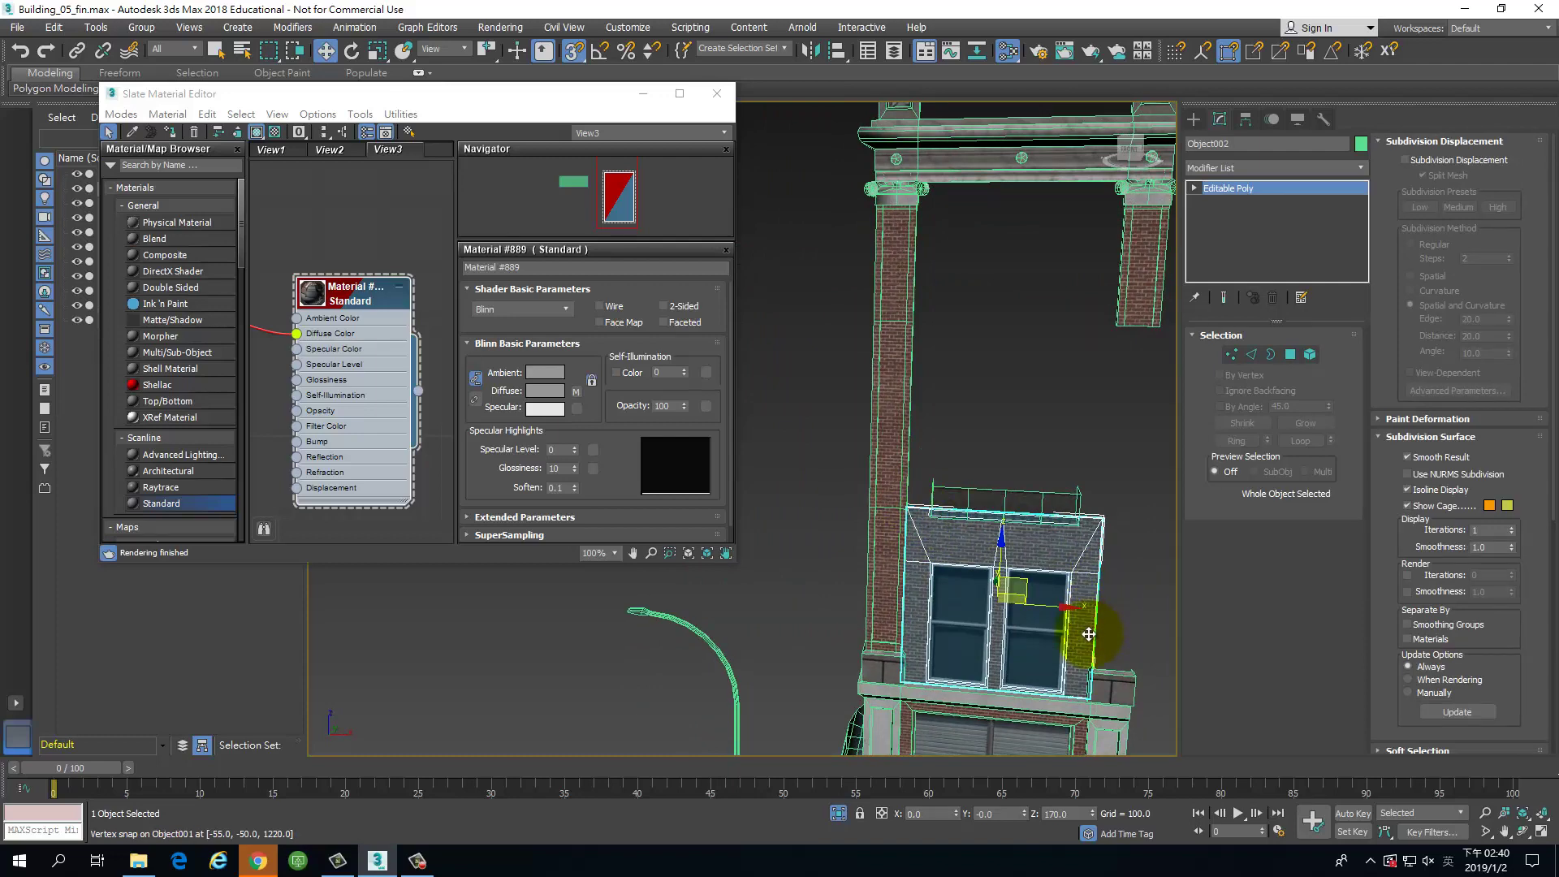
key("space")
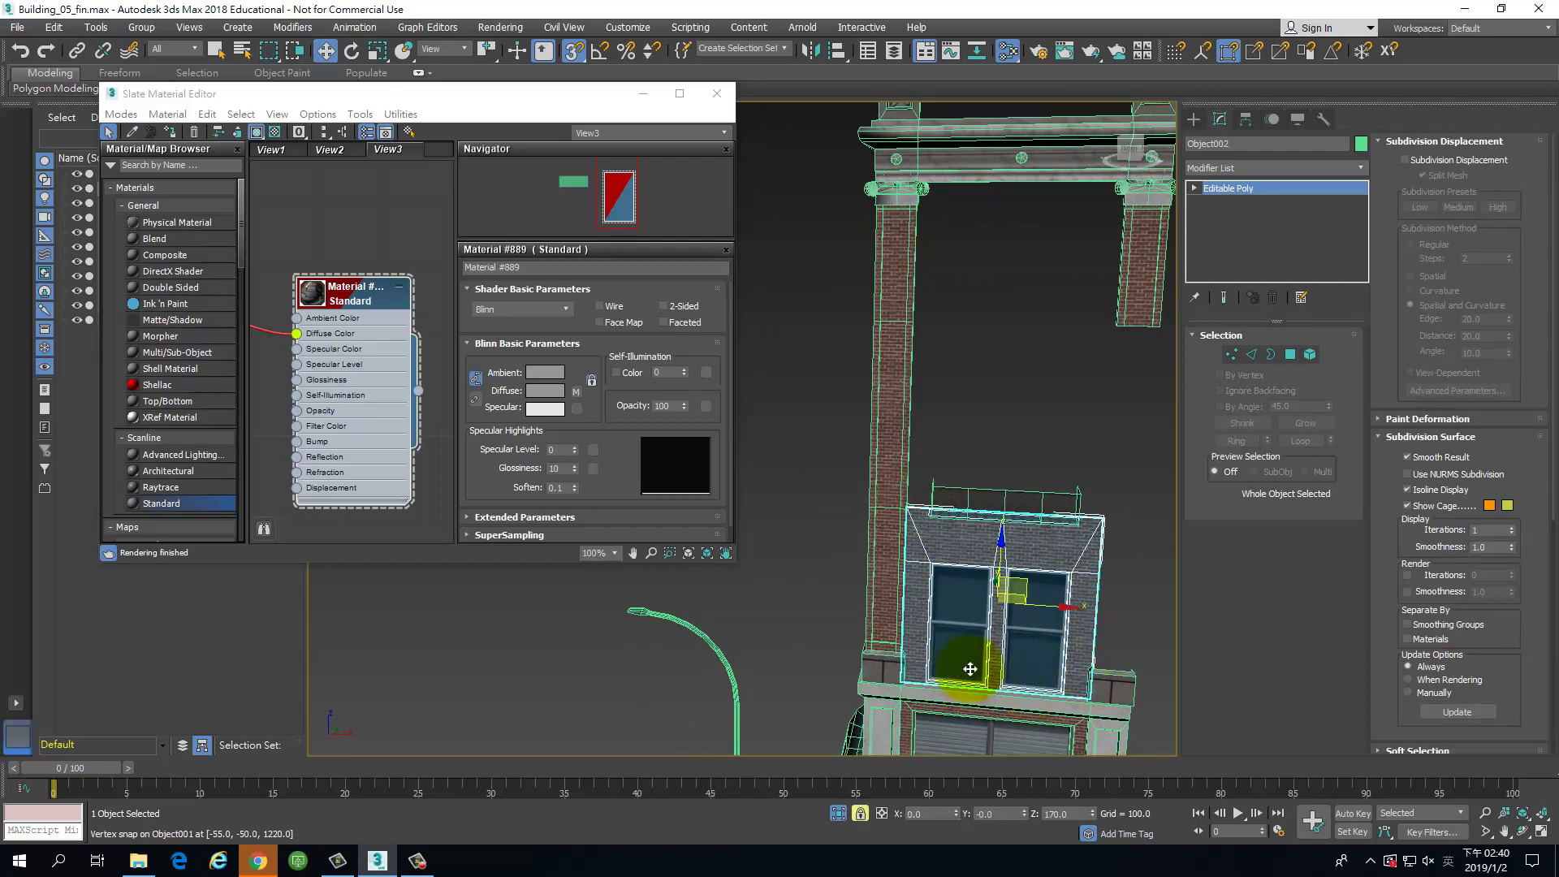
middle_click_drag(970, 668, 942, 575)
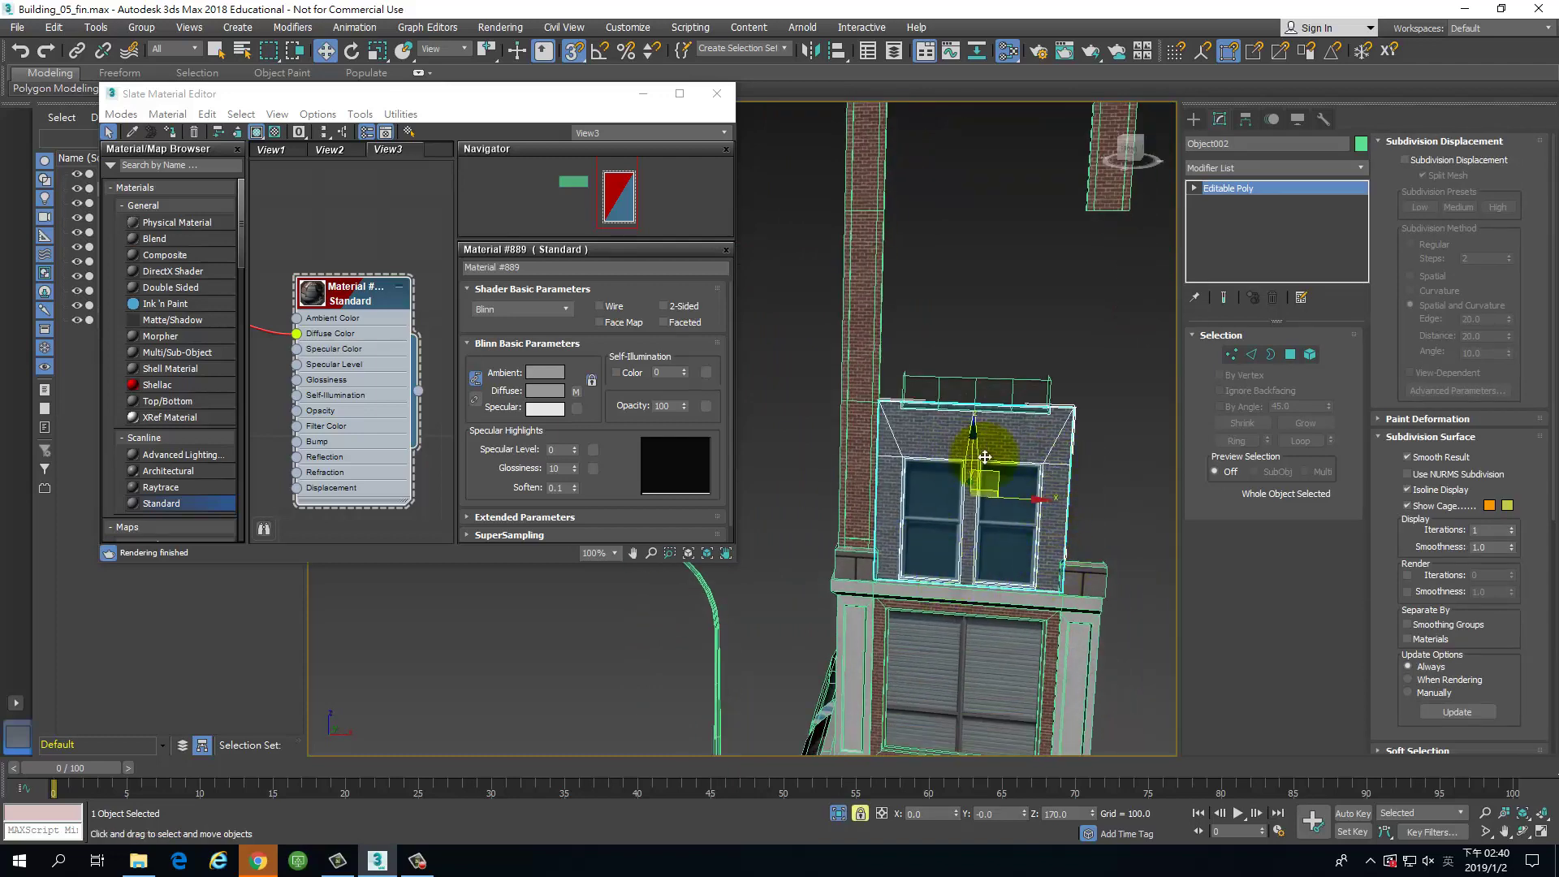
scroll(1084, 528, "up", 4)
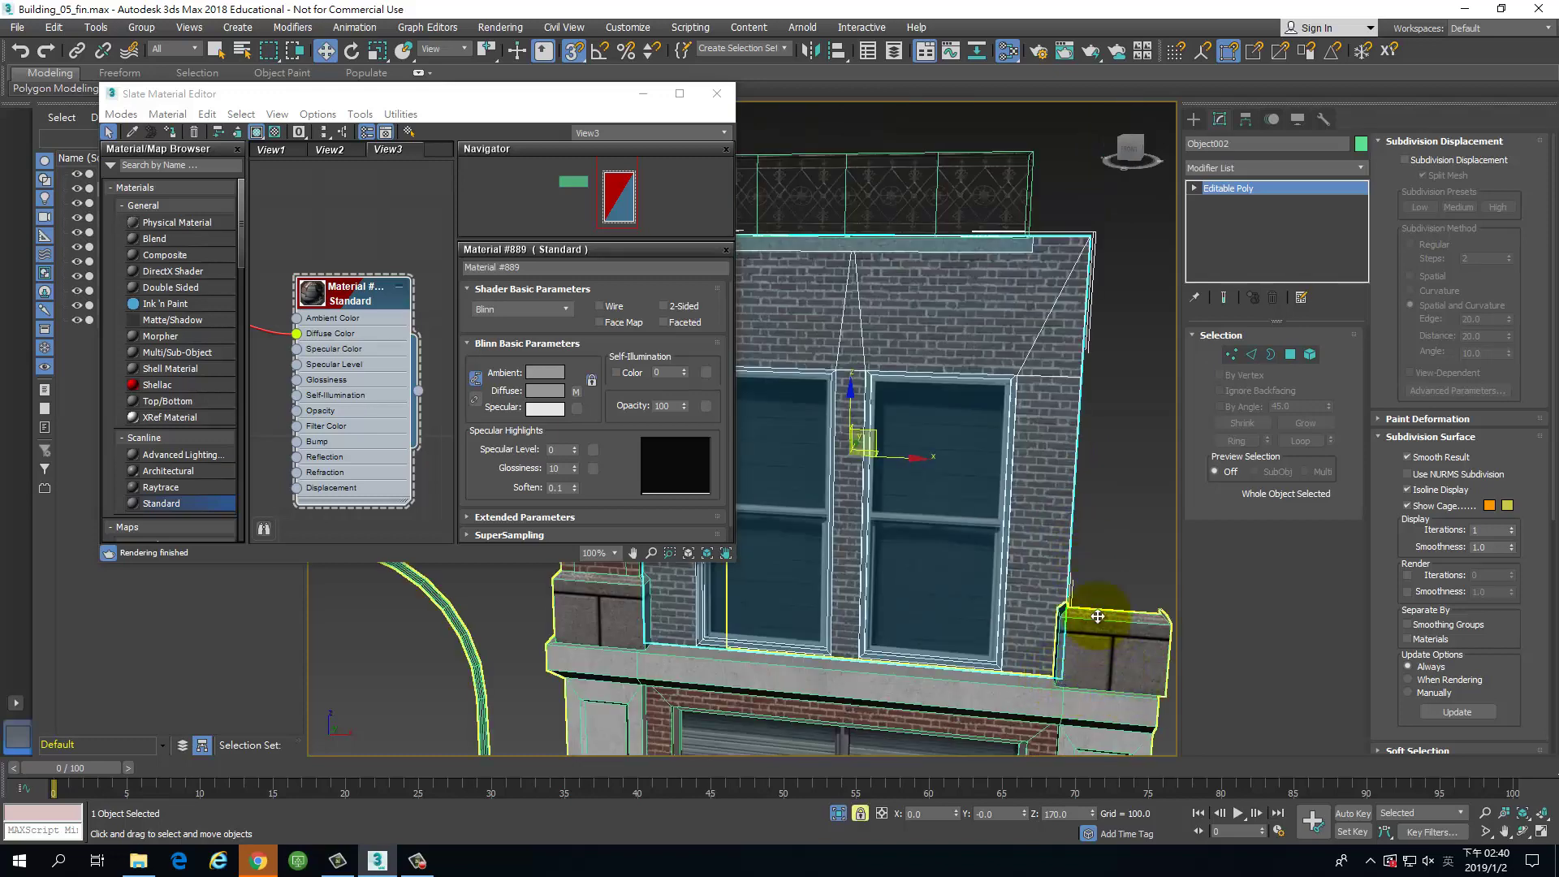
middle_click_drag(1070, 674, 1050, 608, "alt")
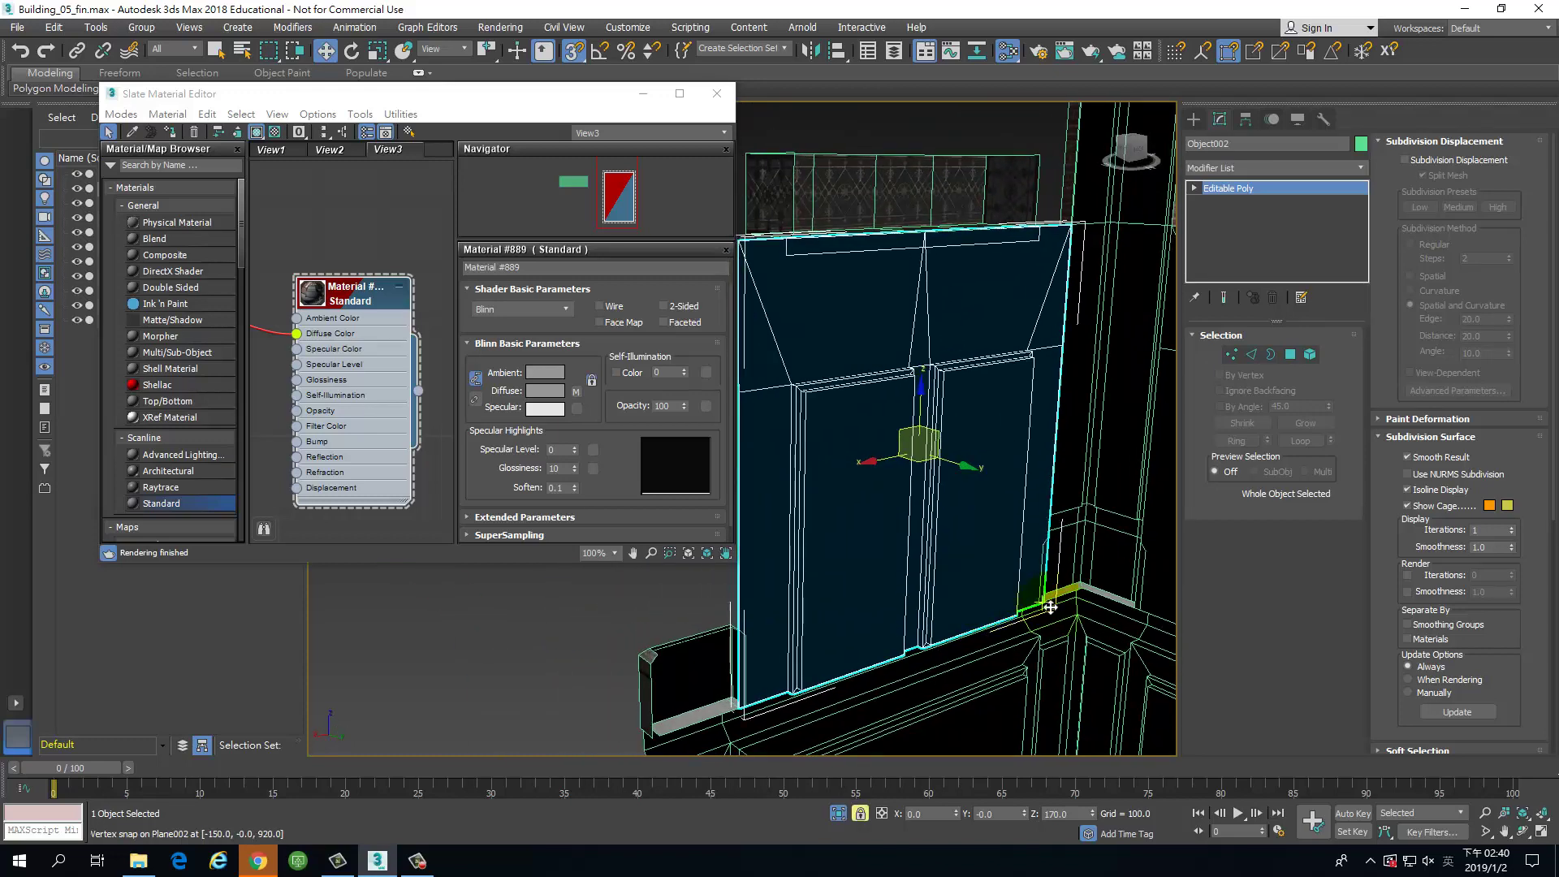
left_click_drag(1045, 603, 1071, 146)
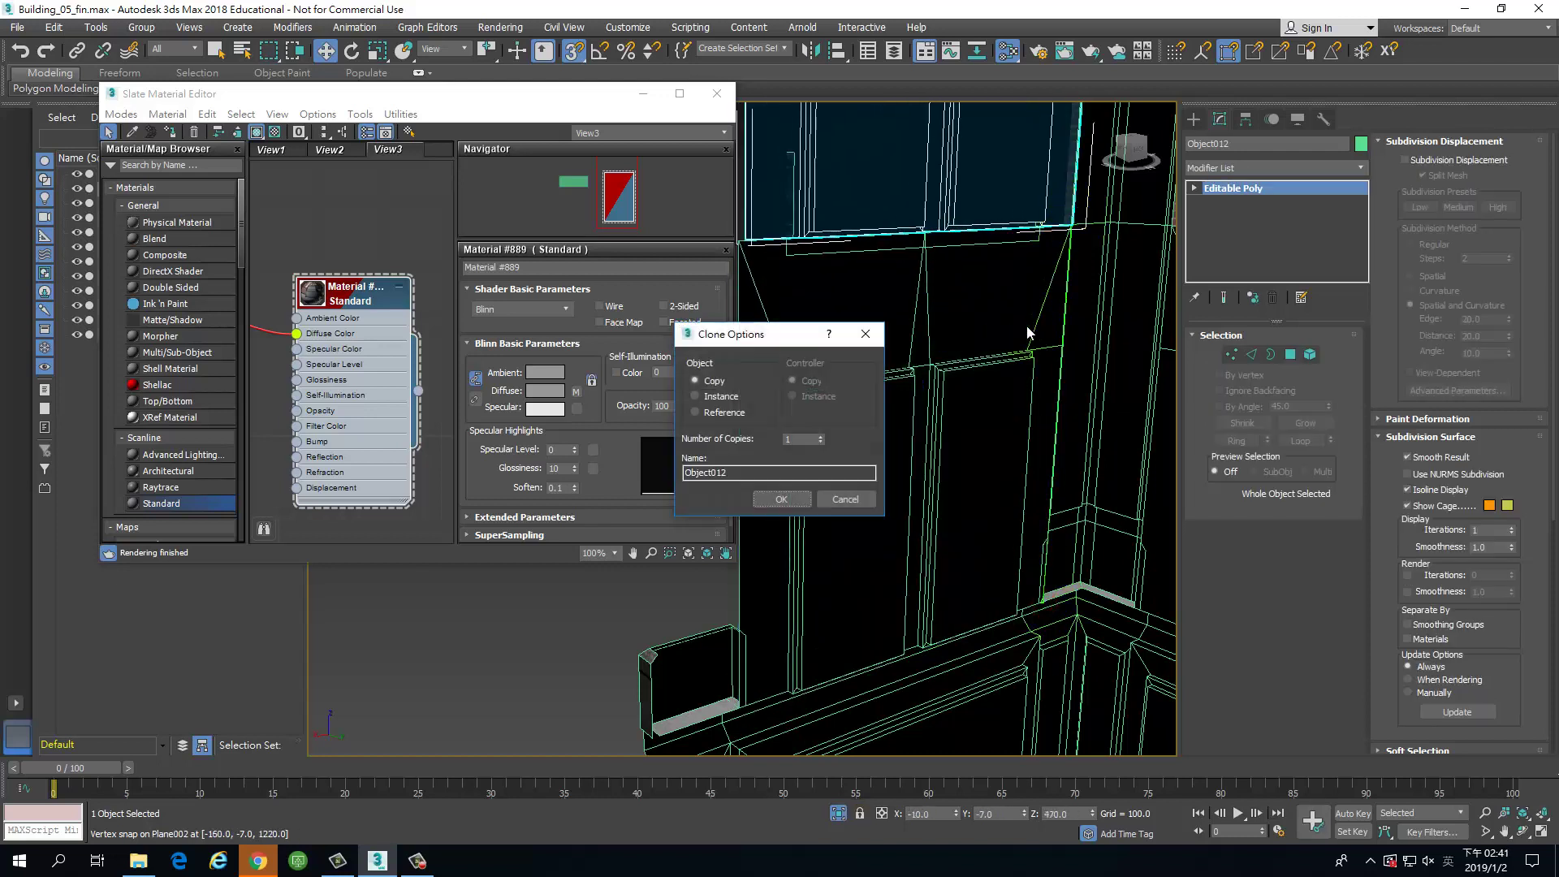
left_click(874, 483)
left_click(851, 504)
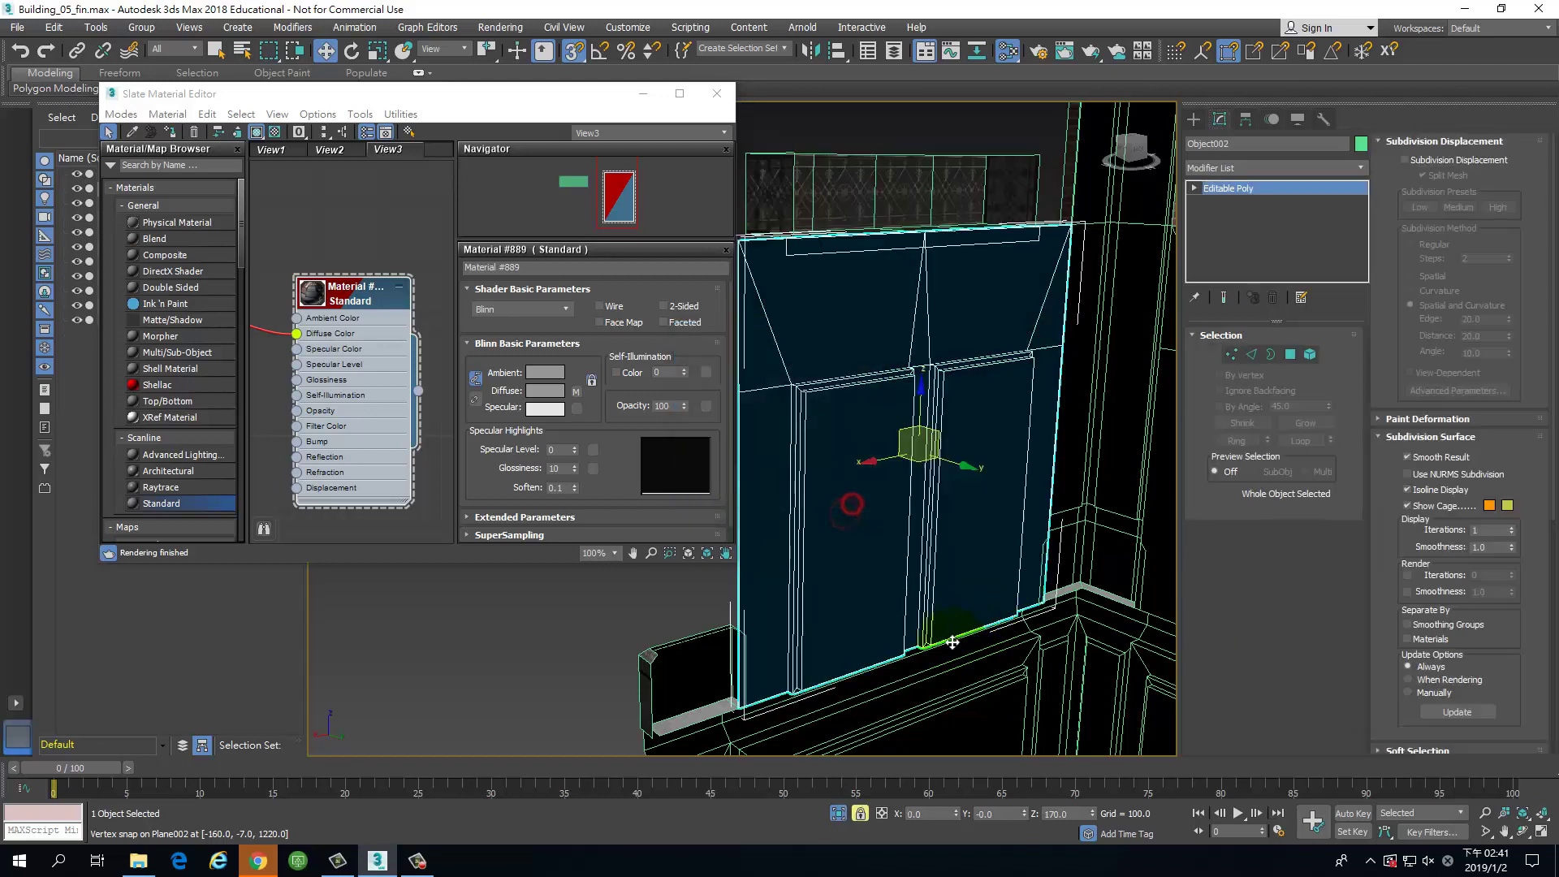
Step: Clone the two-window wall panel upward with vertex snap, stacking it bottom corner to top corner as 5 copies
middle_click_drag(900, 610, 983, 594)
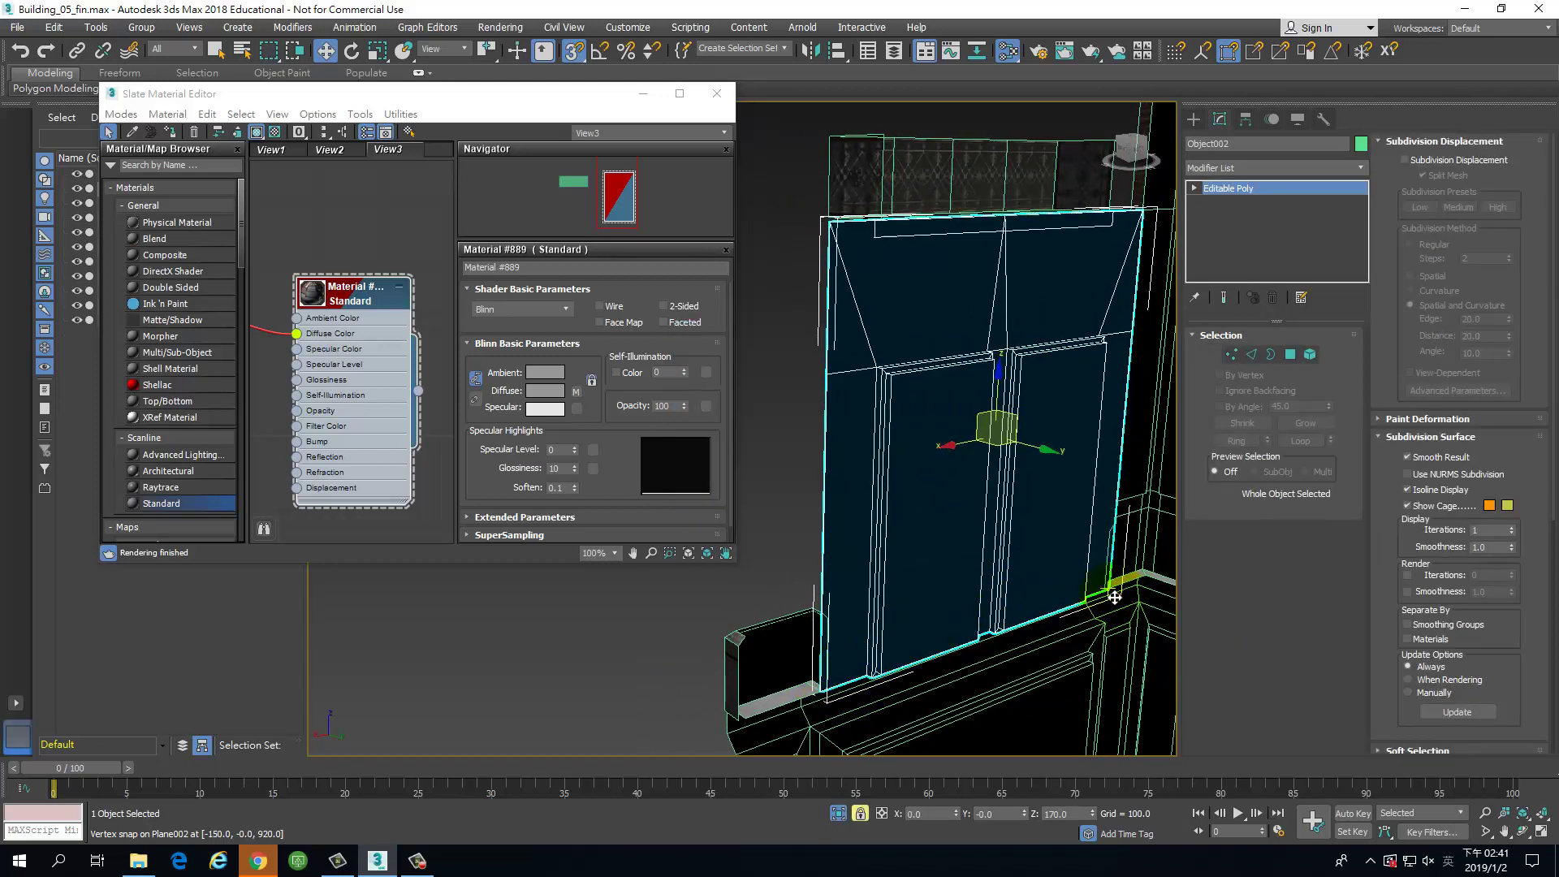
scroll(1111, 594, "up", 2)
scroll(1115, 588, "down", 2)
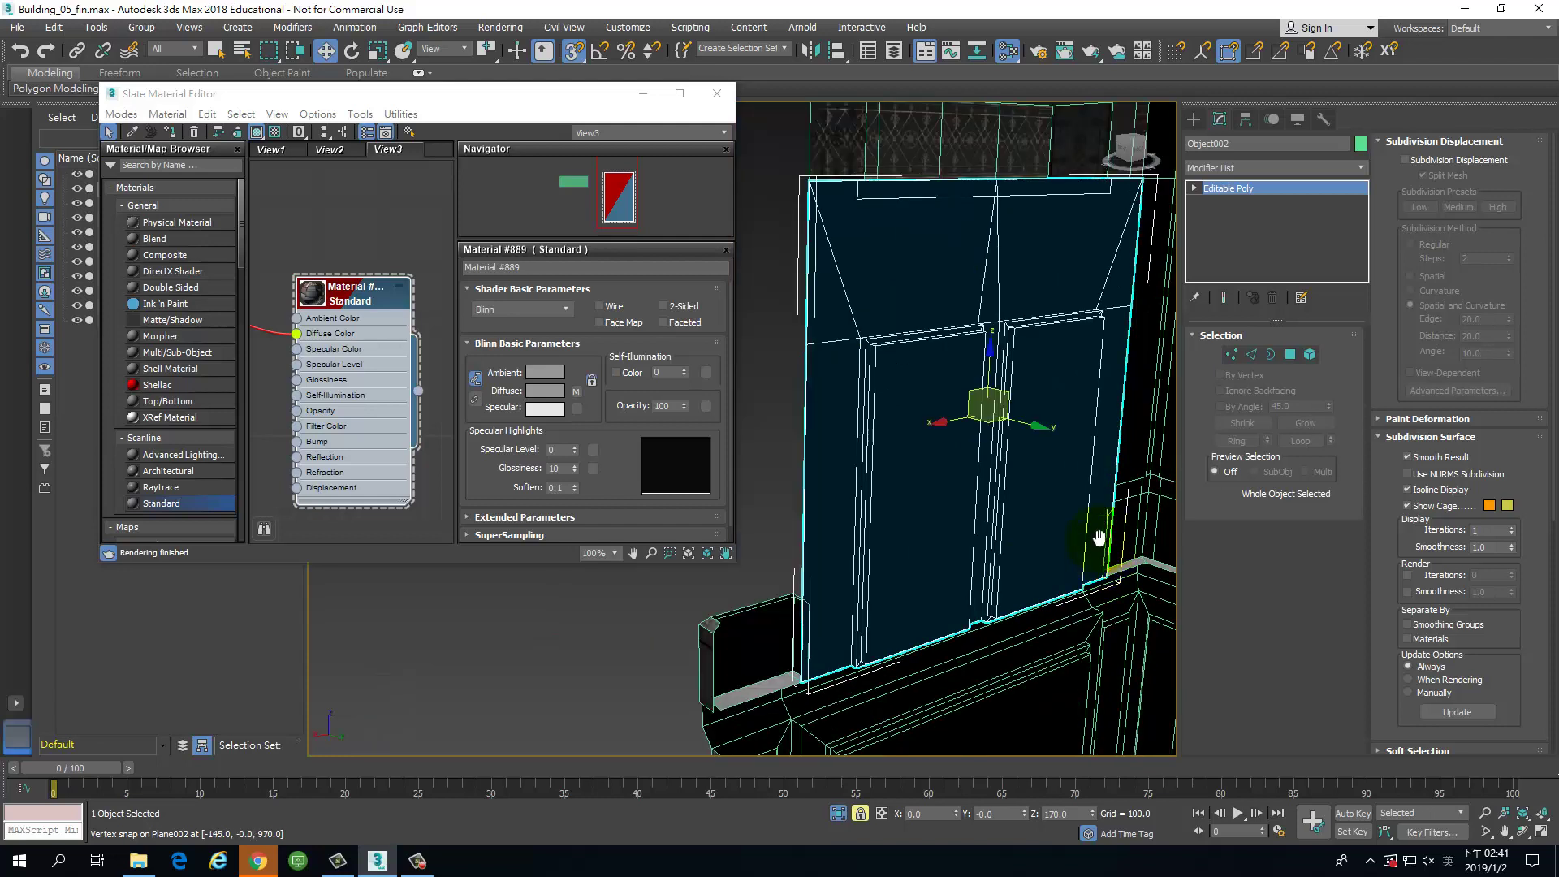
middle_click_drag(1114, 588, 988, 591)
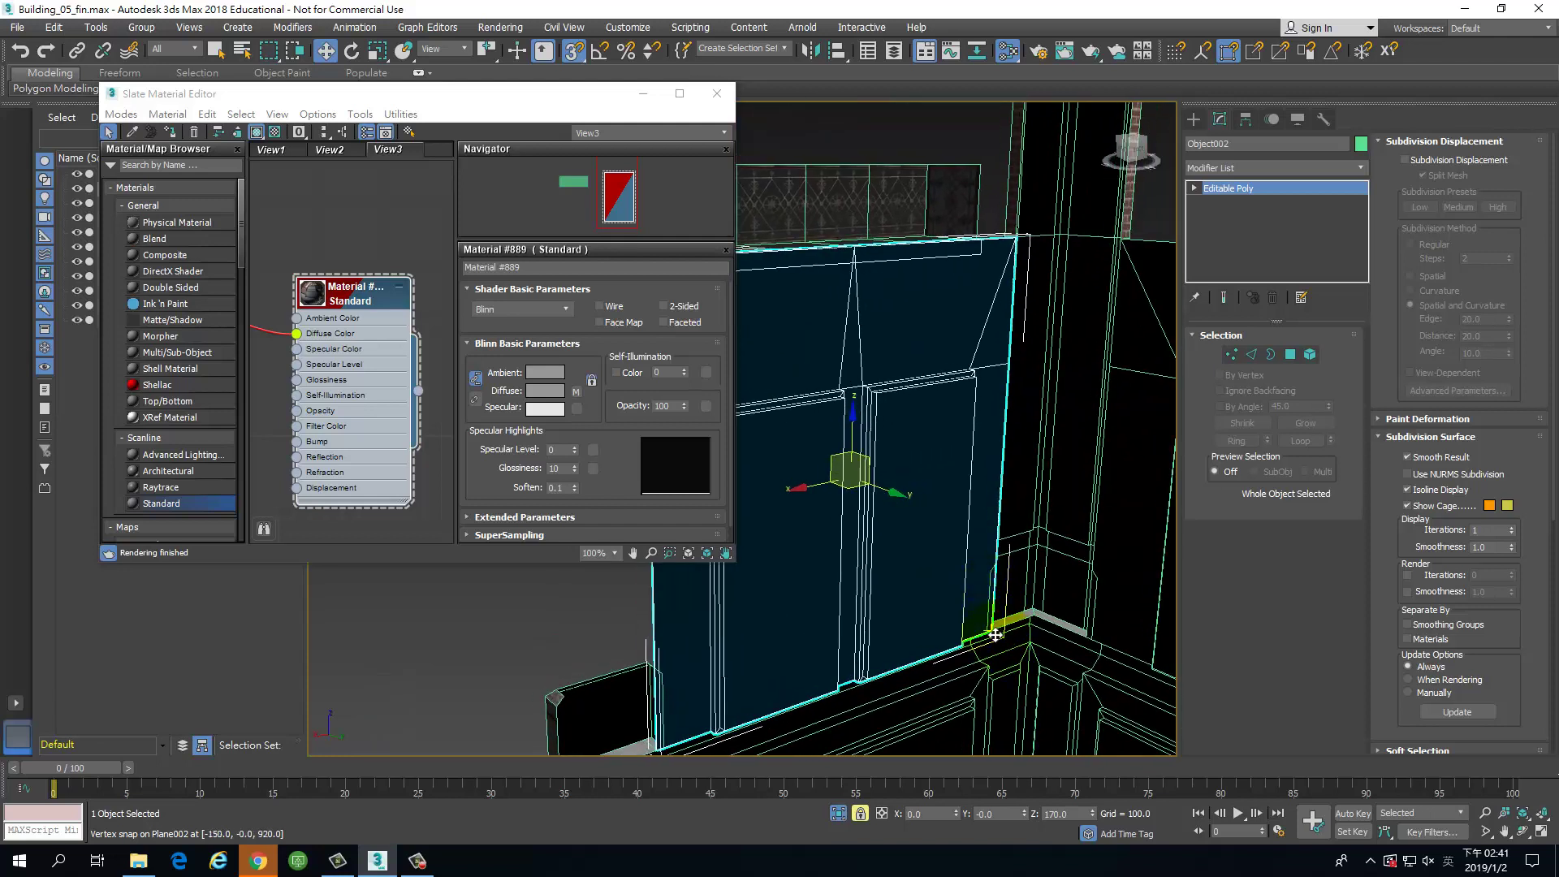
key("alt+space")
key("Escape")
left_click_drag(999, 634, 1013, 240)
left_click(811, 439)
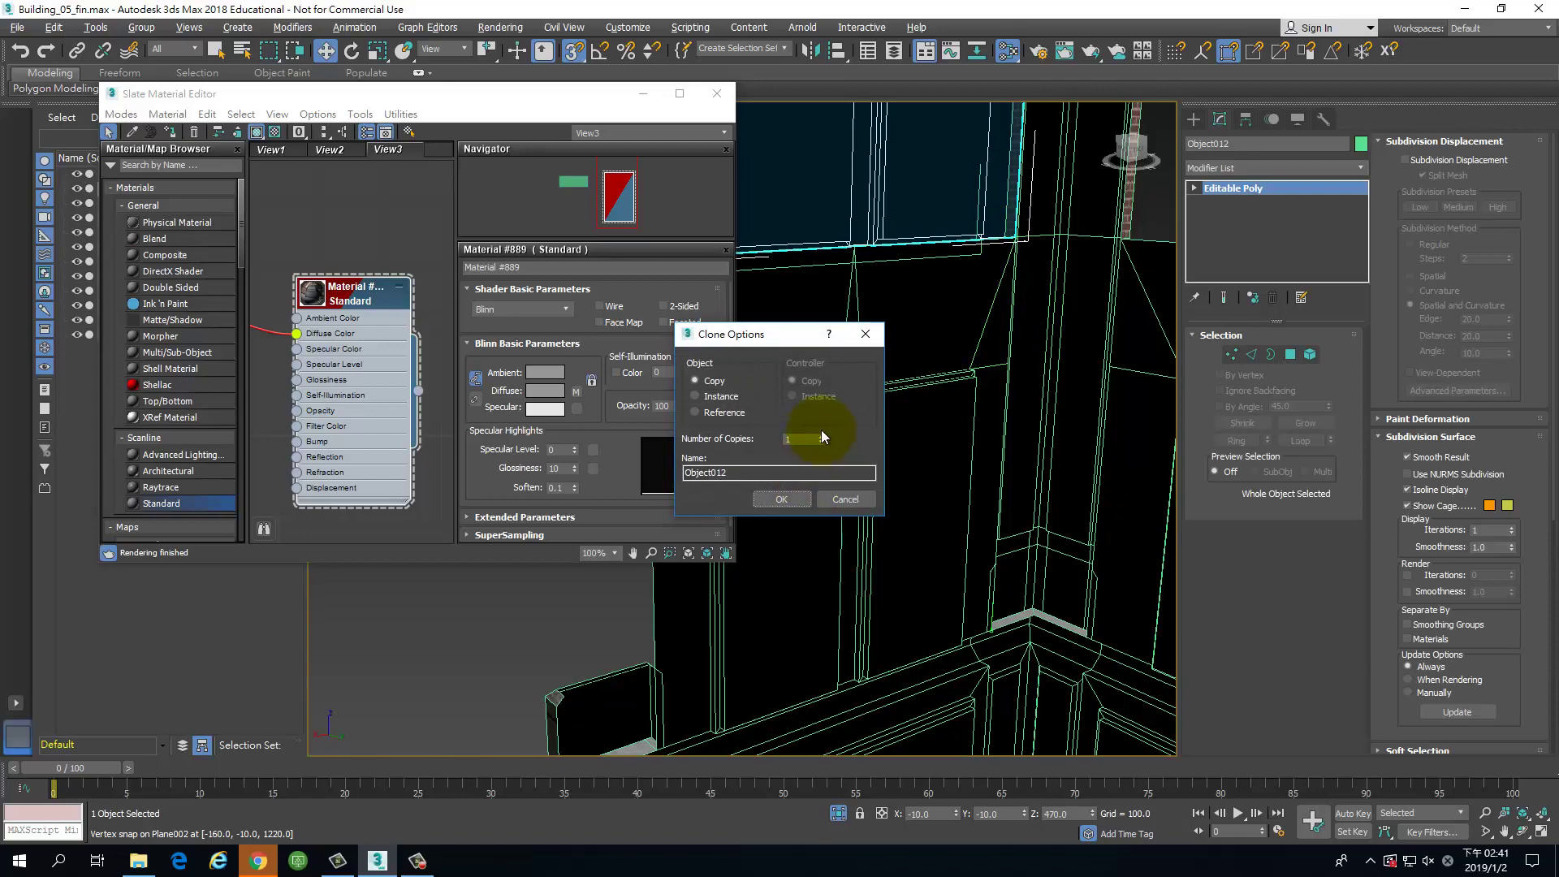
left_click(822, 436)
left_click(822, 436)
left_click(822, 436)
left_click(783, 499)
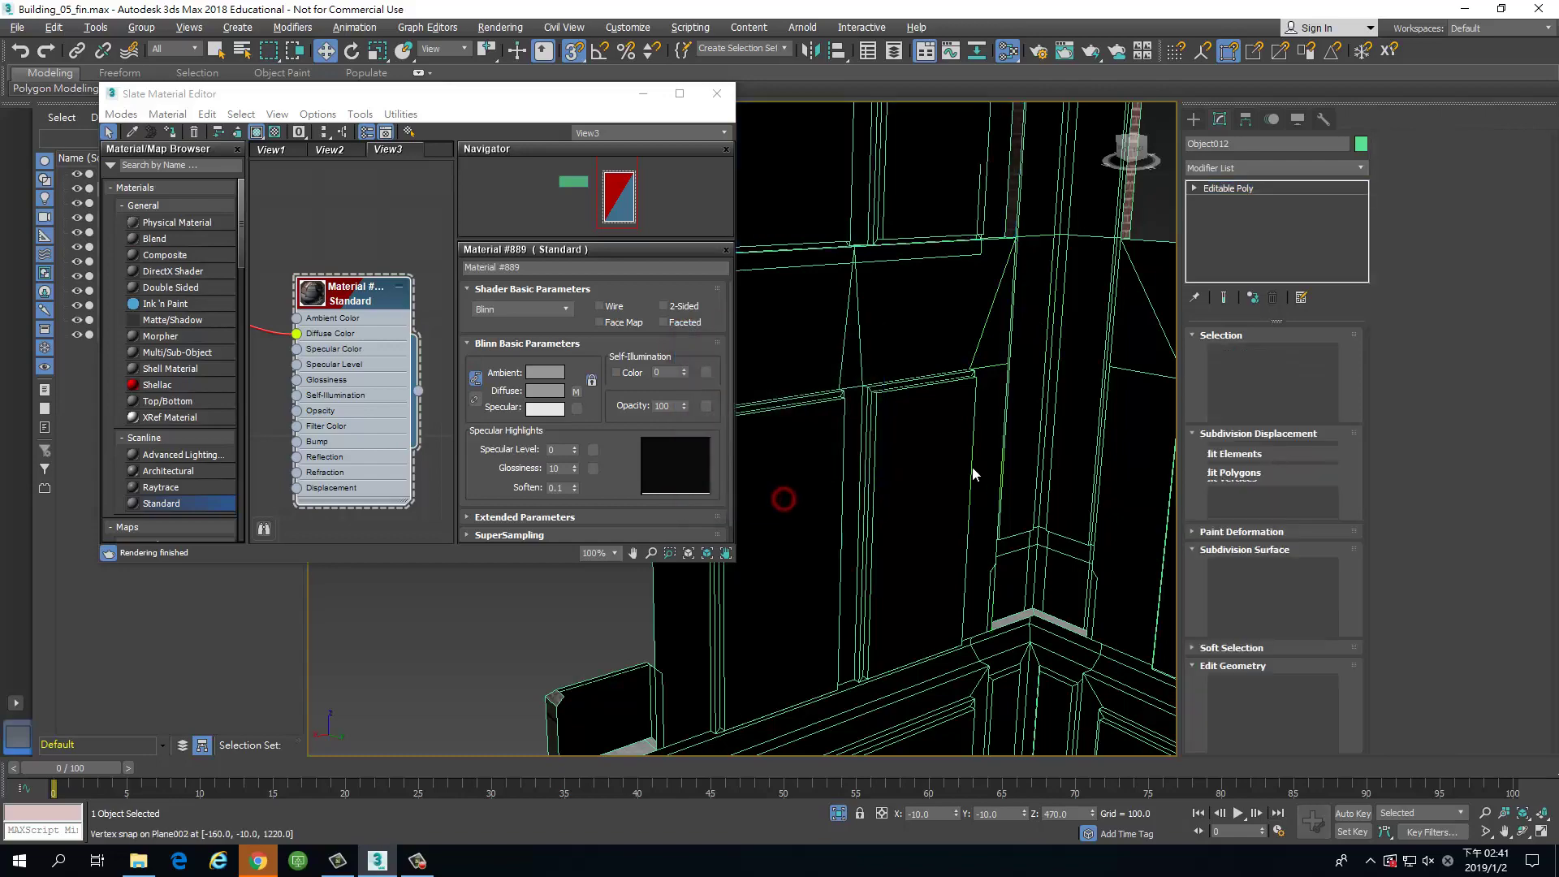
Step: Select the lowest of the new wall panel copies, directly above the original panel
scroll(972, 471, "down", 4)
middle_click_drag(973, 489, 1128, 484, "alt")
middle_click_drag(1064, 388, 1059, 508)
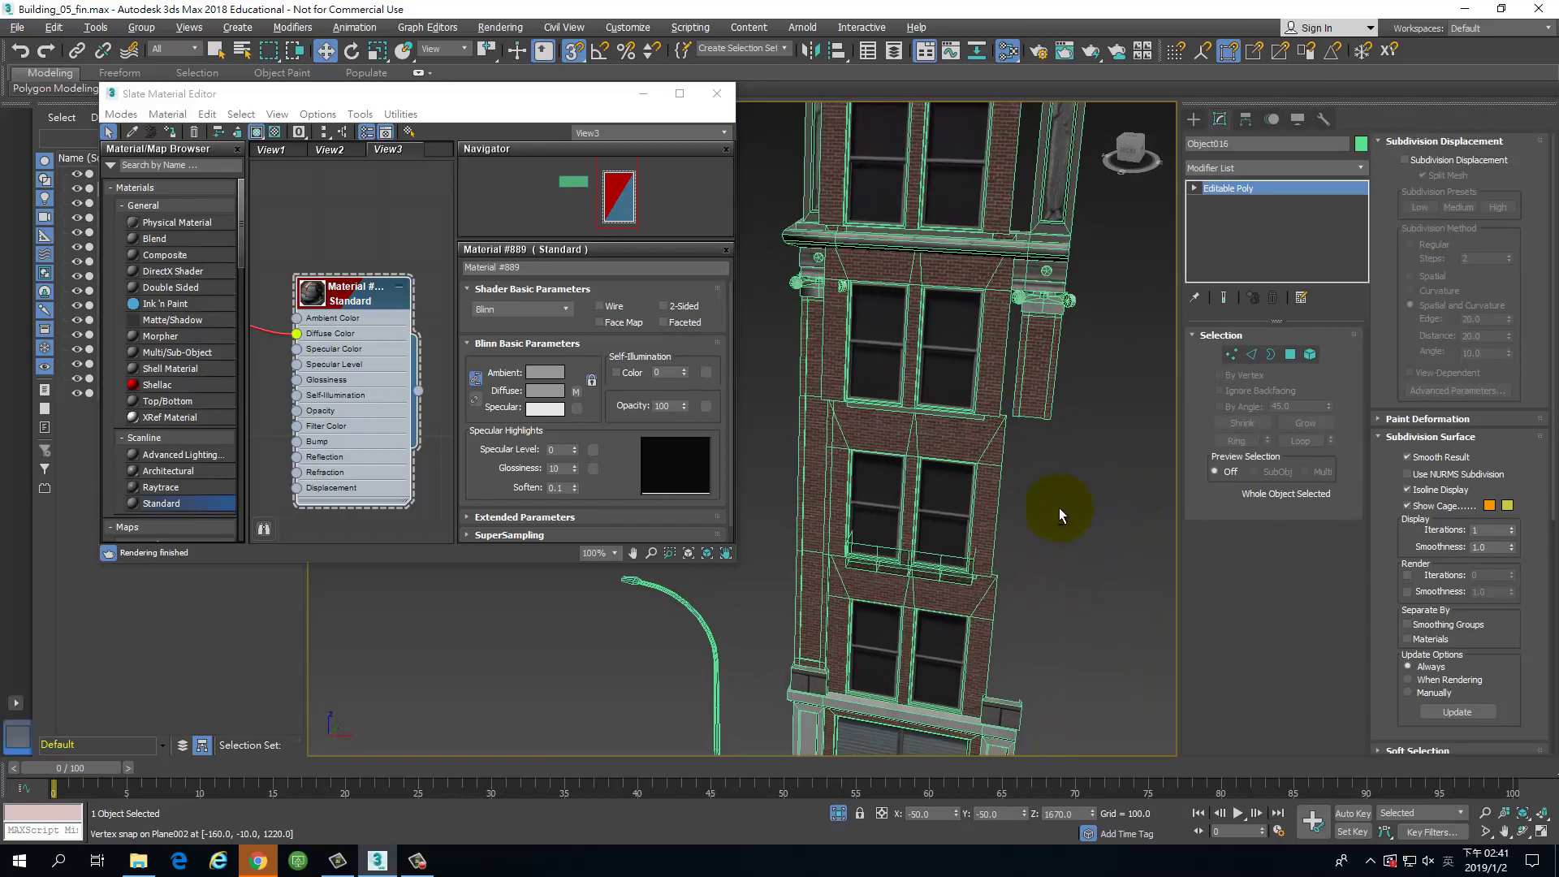
scroll(1061, 506, "up", 2)
scroll(1075, 510, "down", 3)
left_click(981, 511)
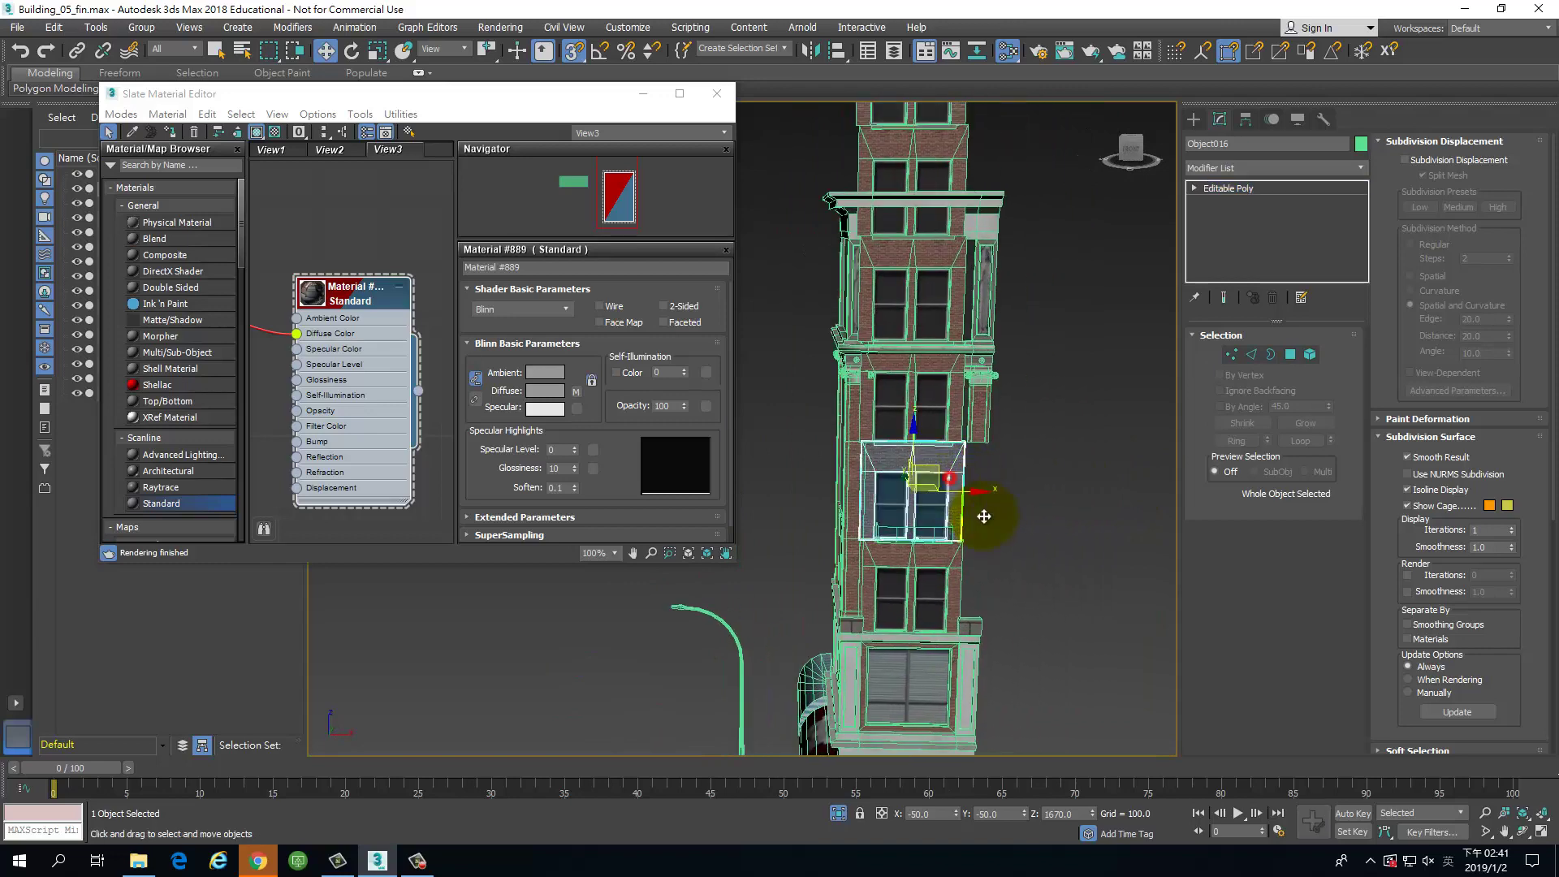
scroll(966, 540, "up", 6)
scroll(962, 558, "up", 4)
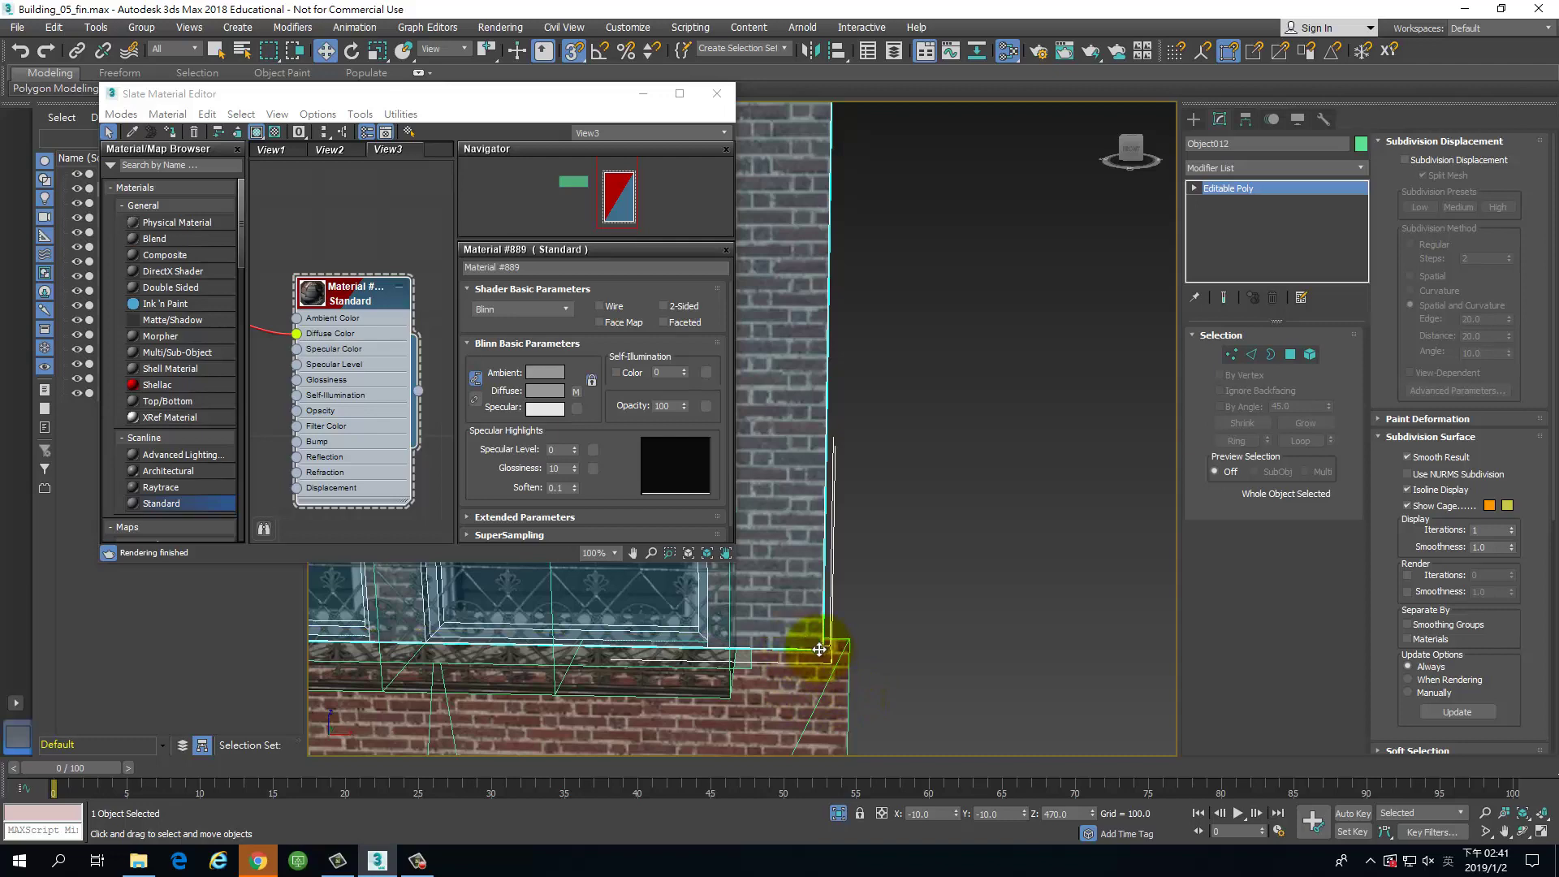
Step: Try to move the lowest panel copy by its bottom outer corner with snapping, and undo the move
key("s")
middle_click_drag(812, 611, 1029, 606, "alt")
key("s")
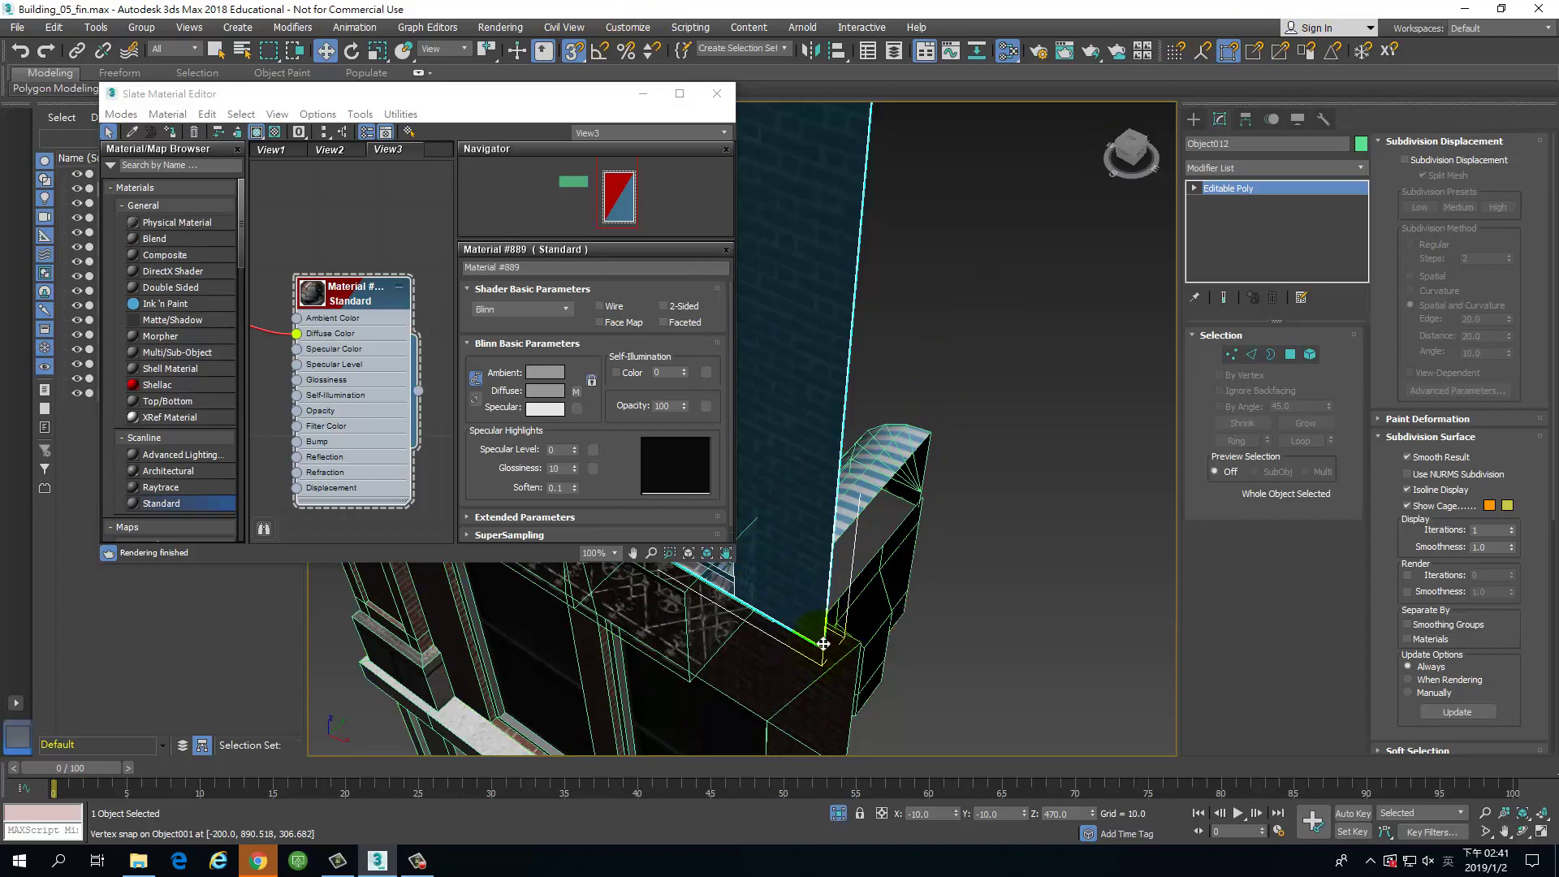
left_click_drag(822, 648, 846, 644)
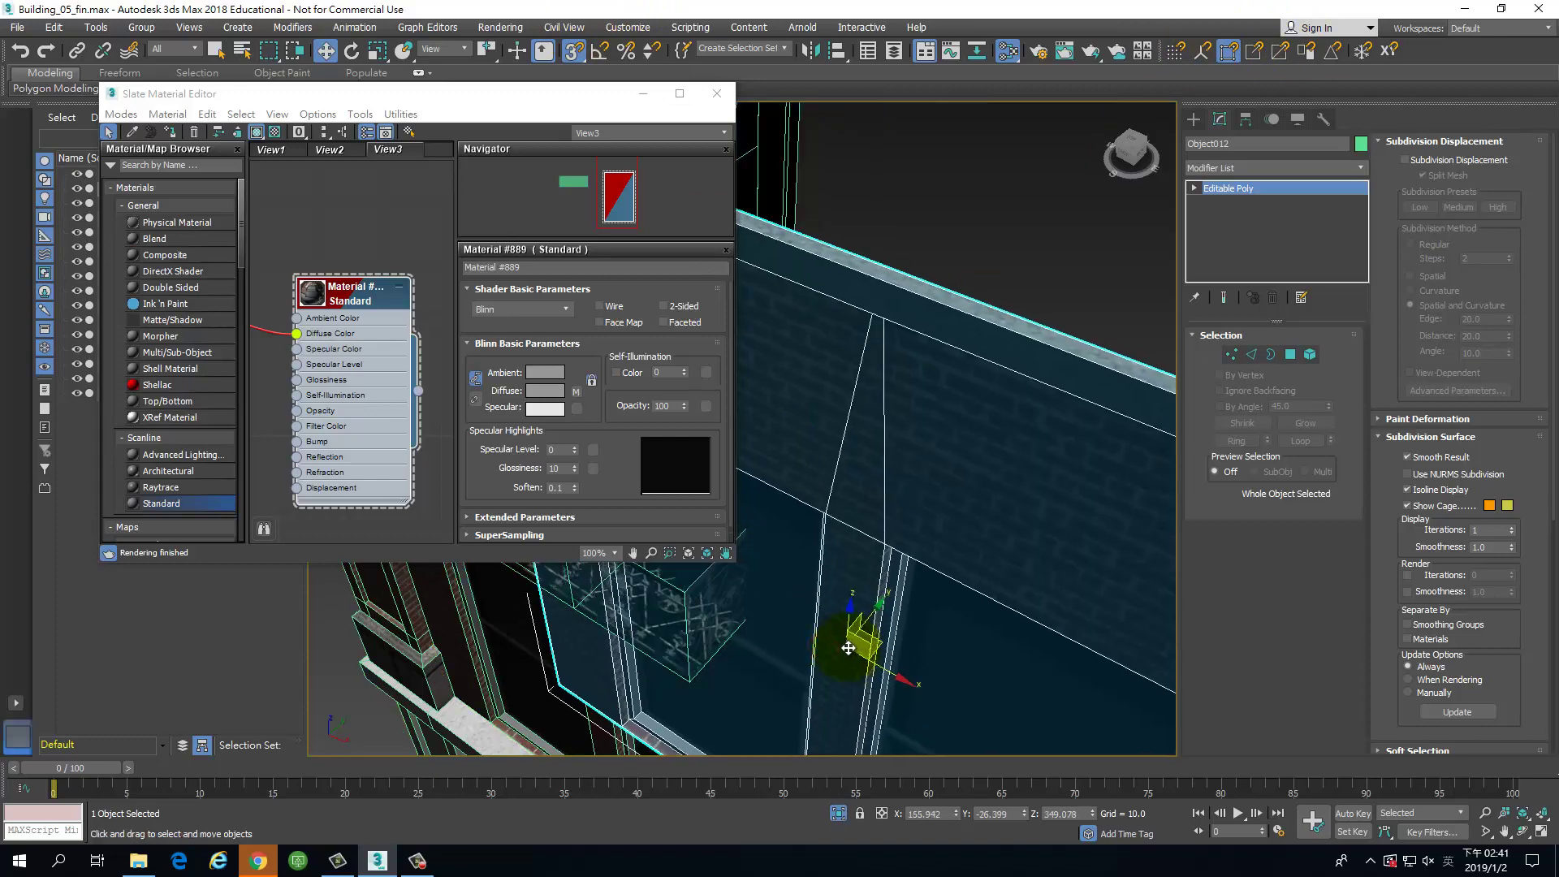
key("ctrl+z")
Step: Examine the joint between the lowest panel copy and the wall panel beneath it from the front and from underneath
middle_click_drag(957, 570, 1009, 445, "alt")
scroll(1007, 541, "down", 3)
scroll(1032, 619, "down", 4)
scroll(1009, 444, "up", 5)
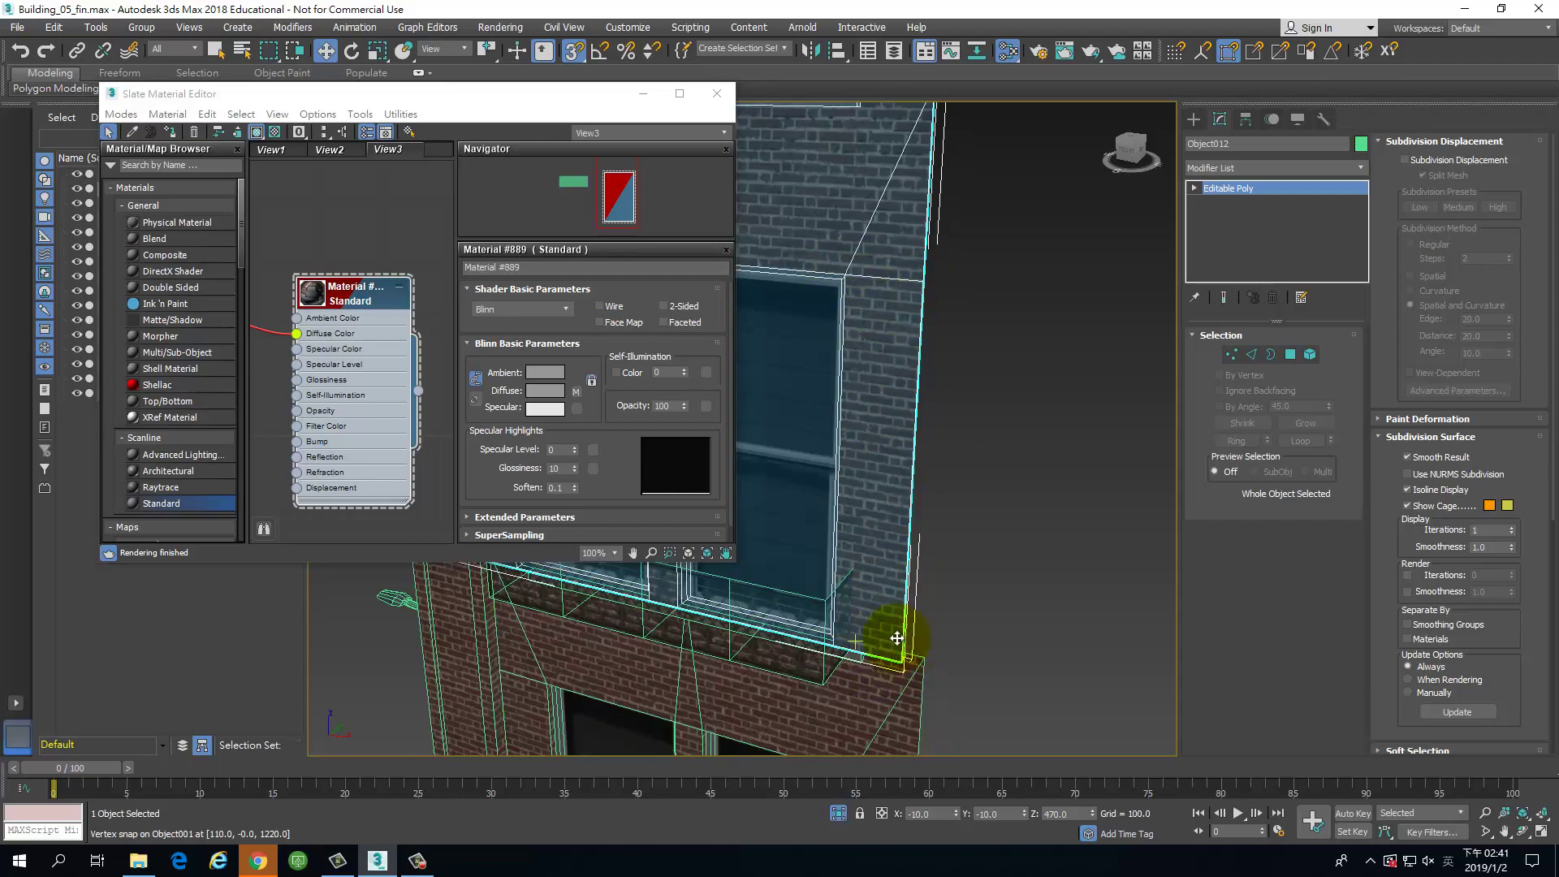
scroll(934, 203, "down", 3)
middle_click_drag(1015, 265, 1053, 144)
middle_click_drag(1079, 446, 1117, 367)
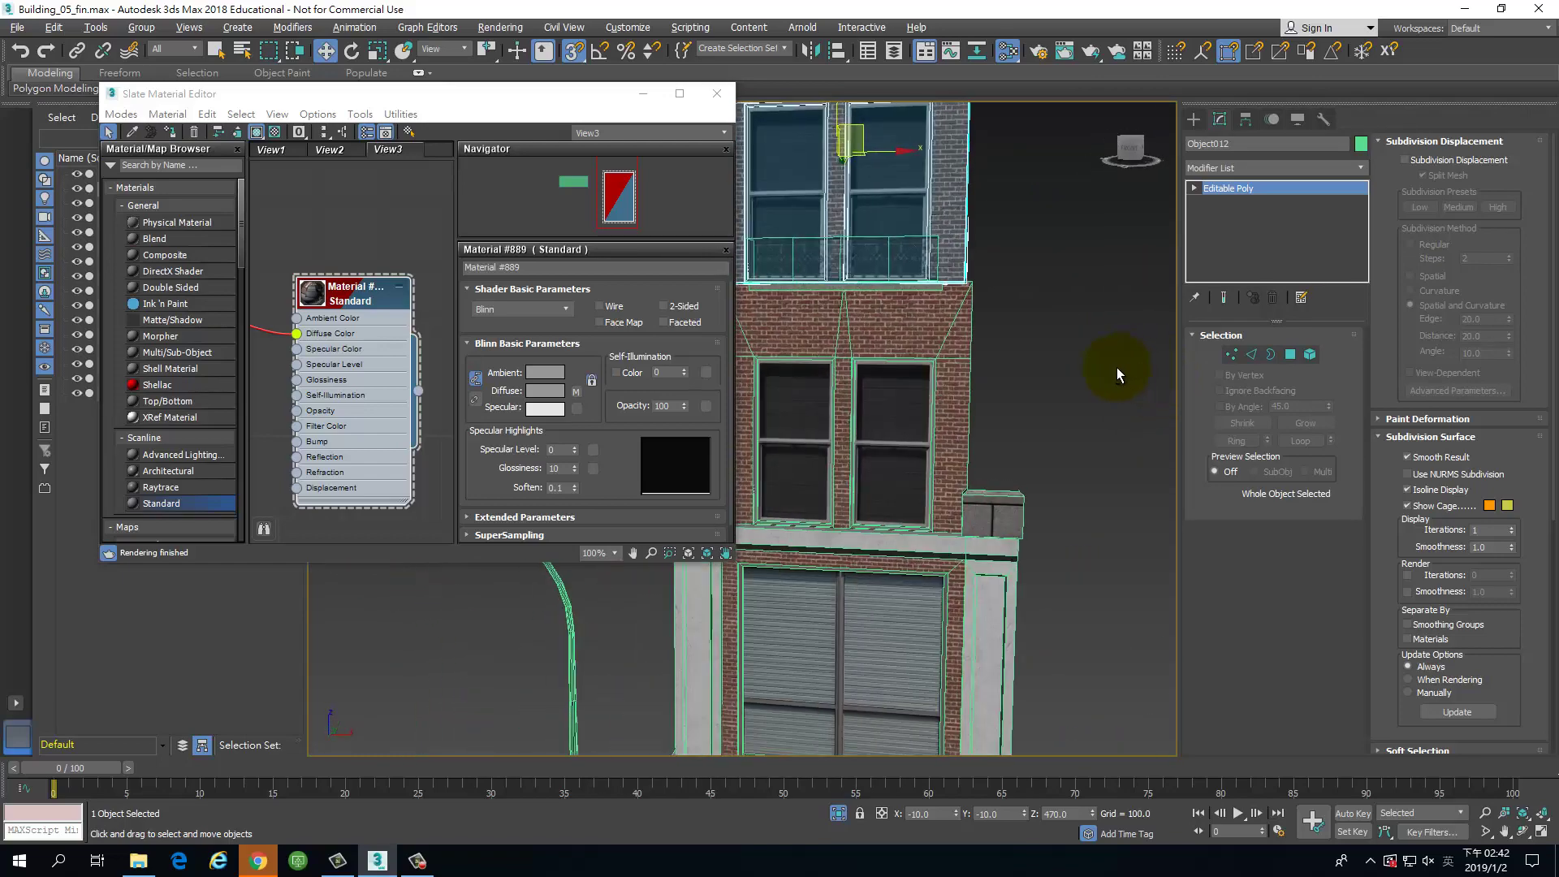
middle_click_drag(930, 276, 972, 158, "alt")
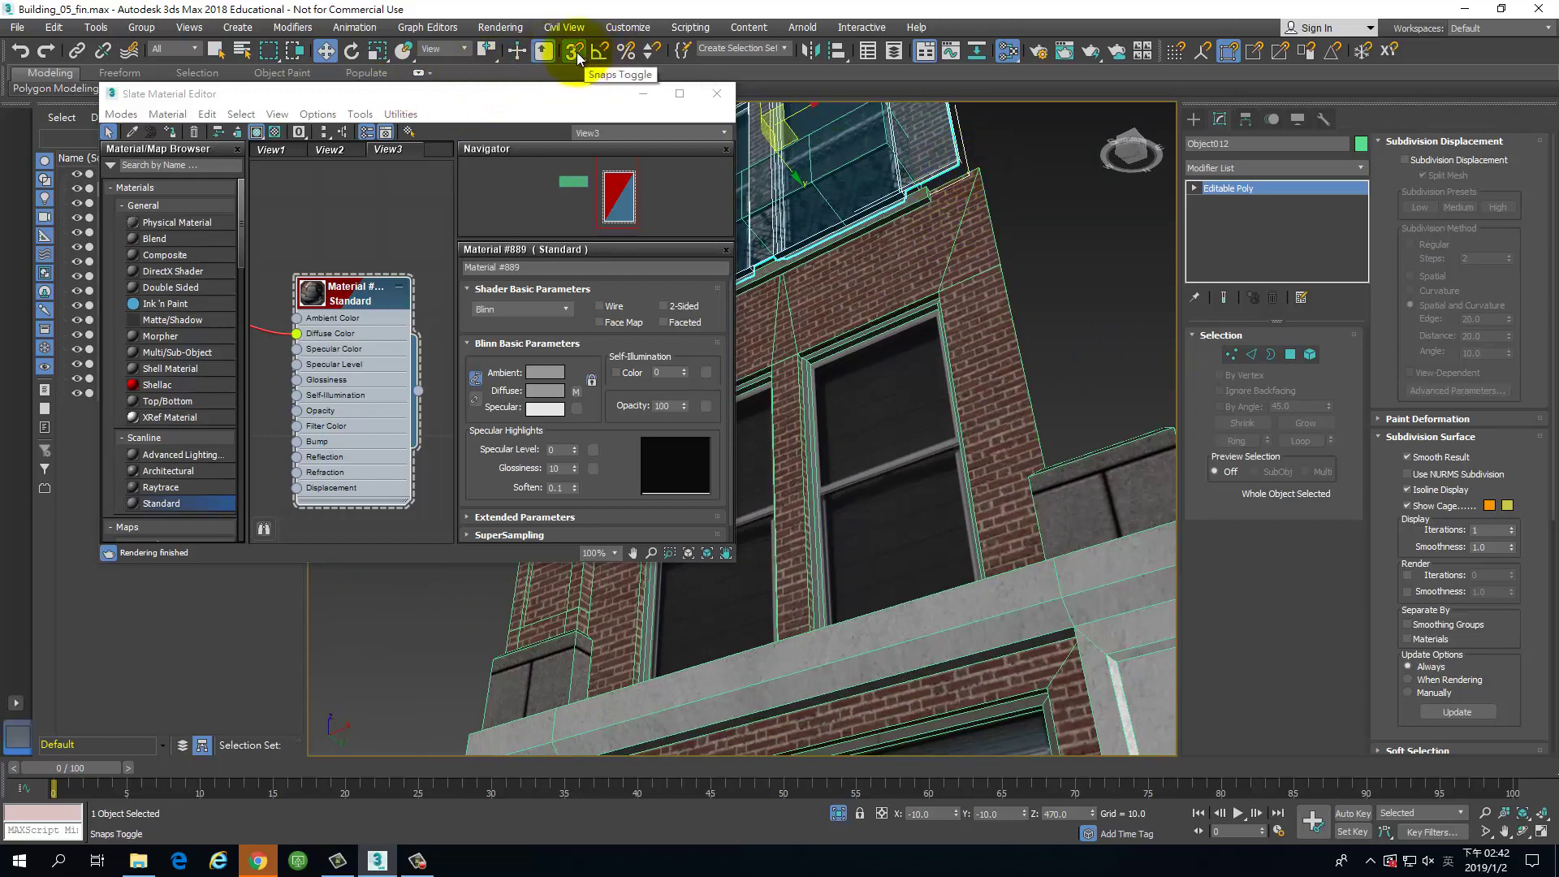
Step: Close the Slate Material Editor and move the lowest panel copy by its bottom corner to about X 0.4, Y -2.5, Z 469.5
left_click(717, 93)
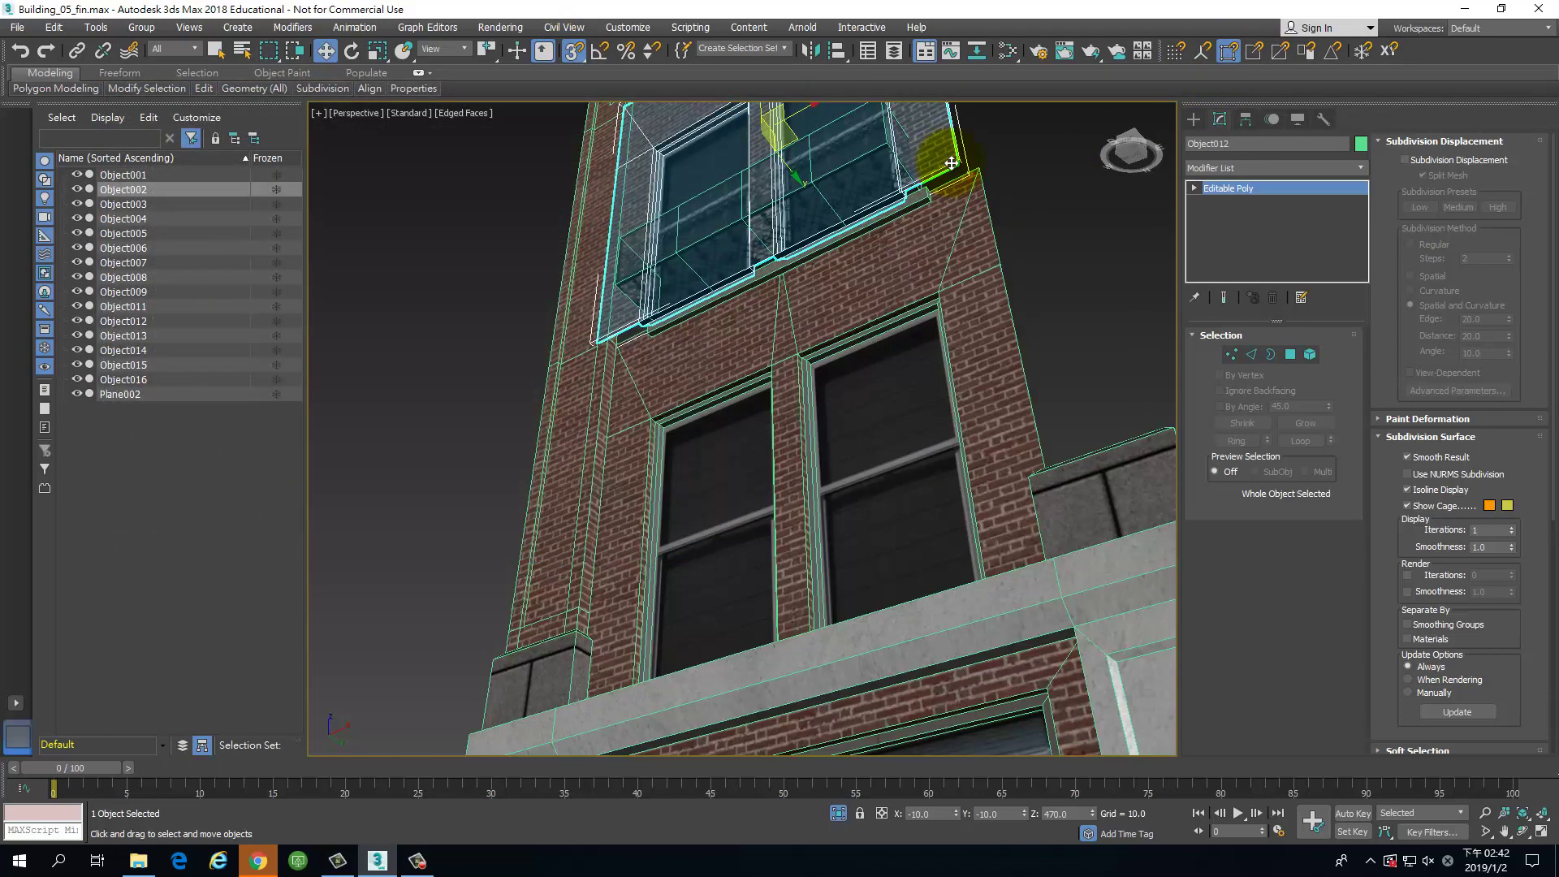
left_click_drag(956, 165, 1125, 134)
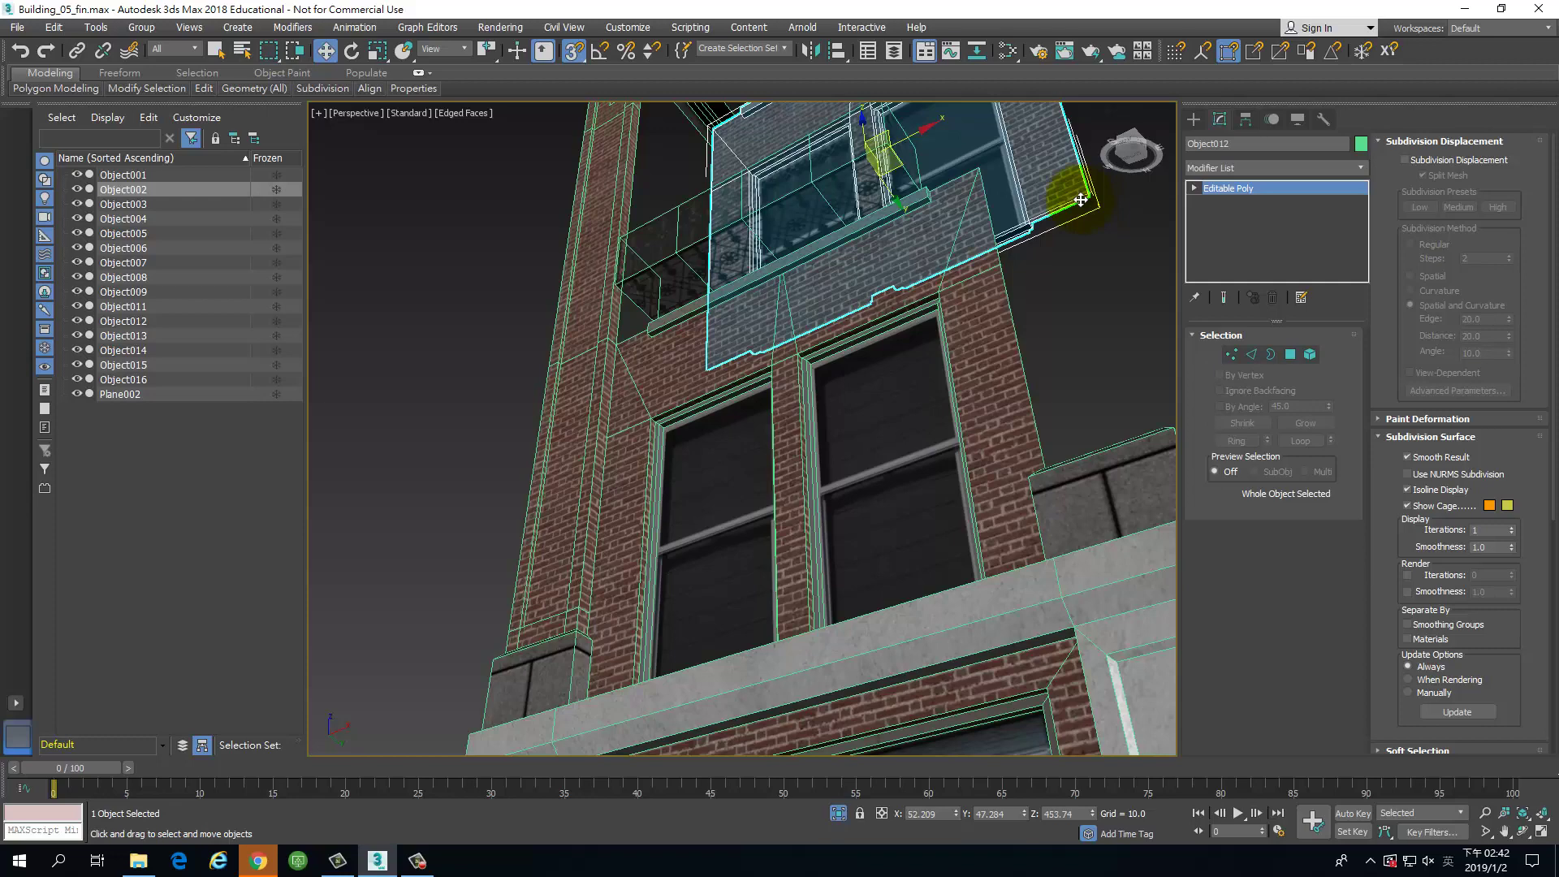
left_click_drag(1080, 198, 941, 329)
scroll(940, 329, "down", 10)
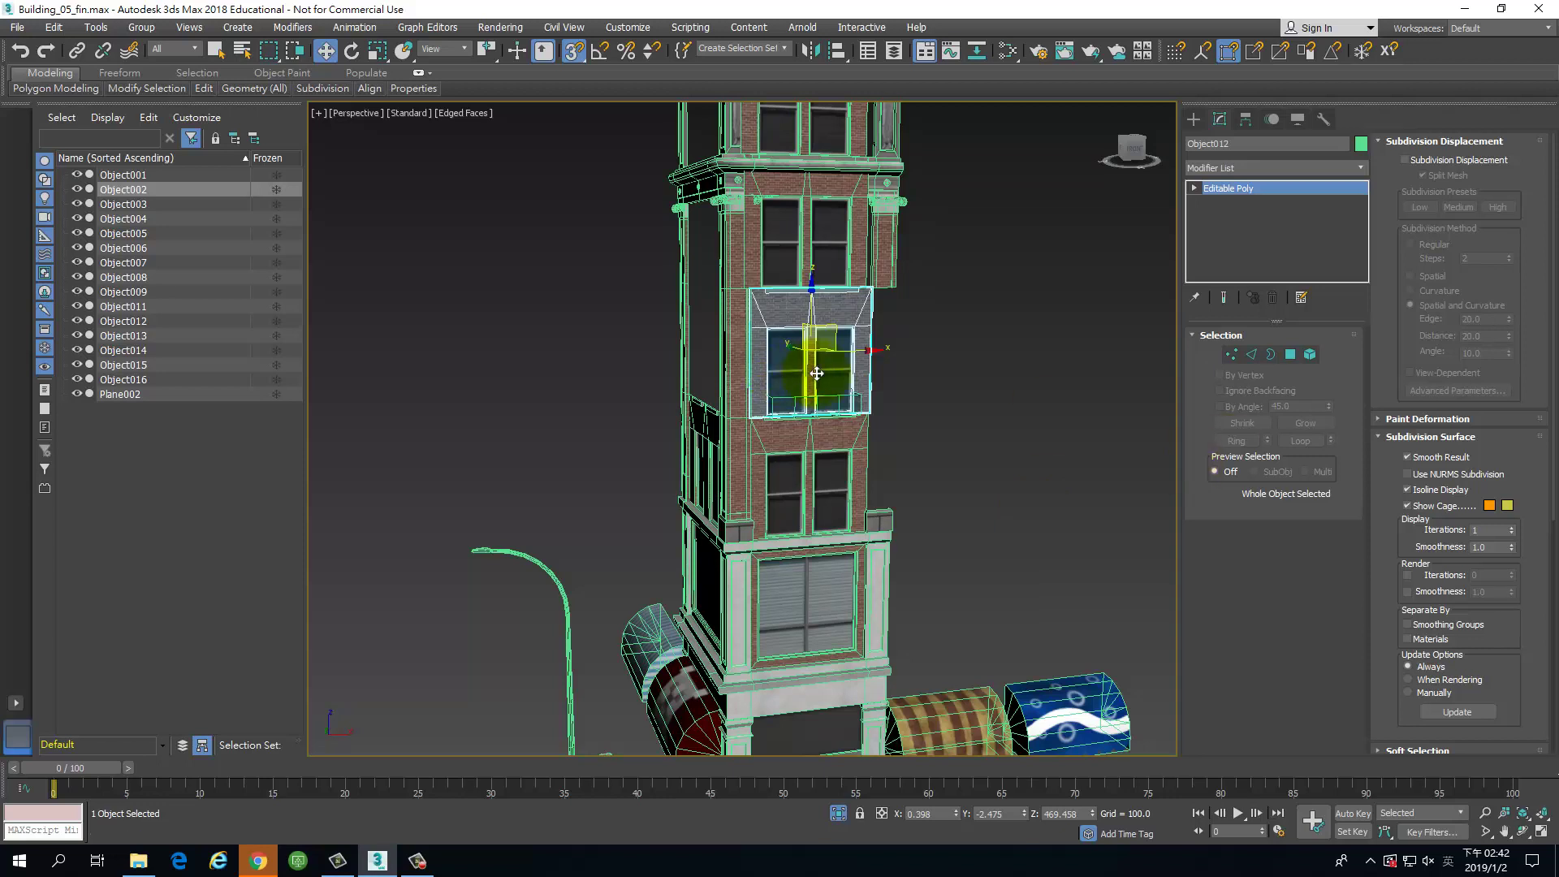
Step: Select the main building object Plane002 around the ground floor and enter its Element sub-object level
middle_click_drag(960, 471, 822, 201)
left_click_drag(960, 439, 986, 471)
right_click(986, 472)
middle_click_drag(1008, 421, 934, 451, "alt")
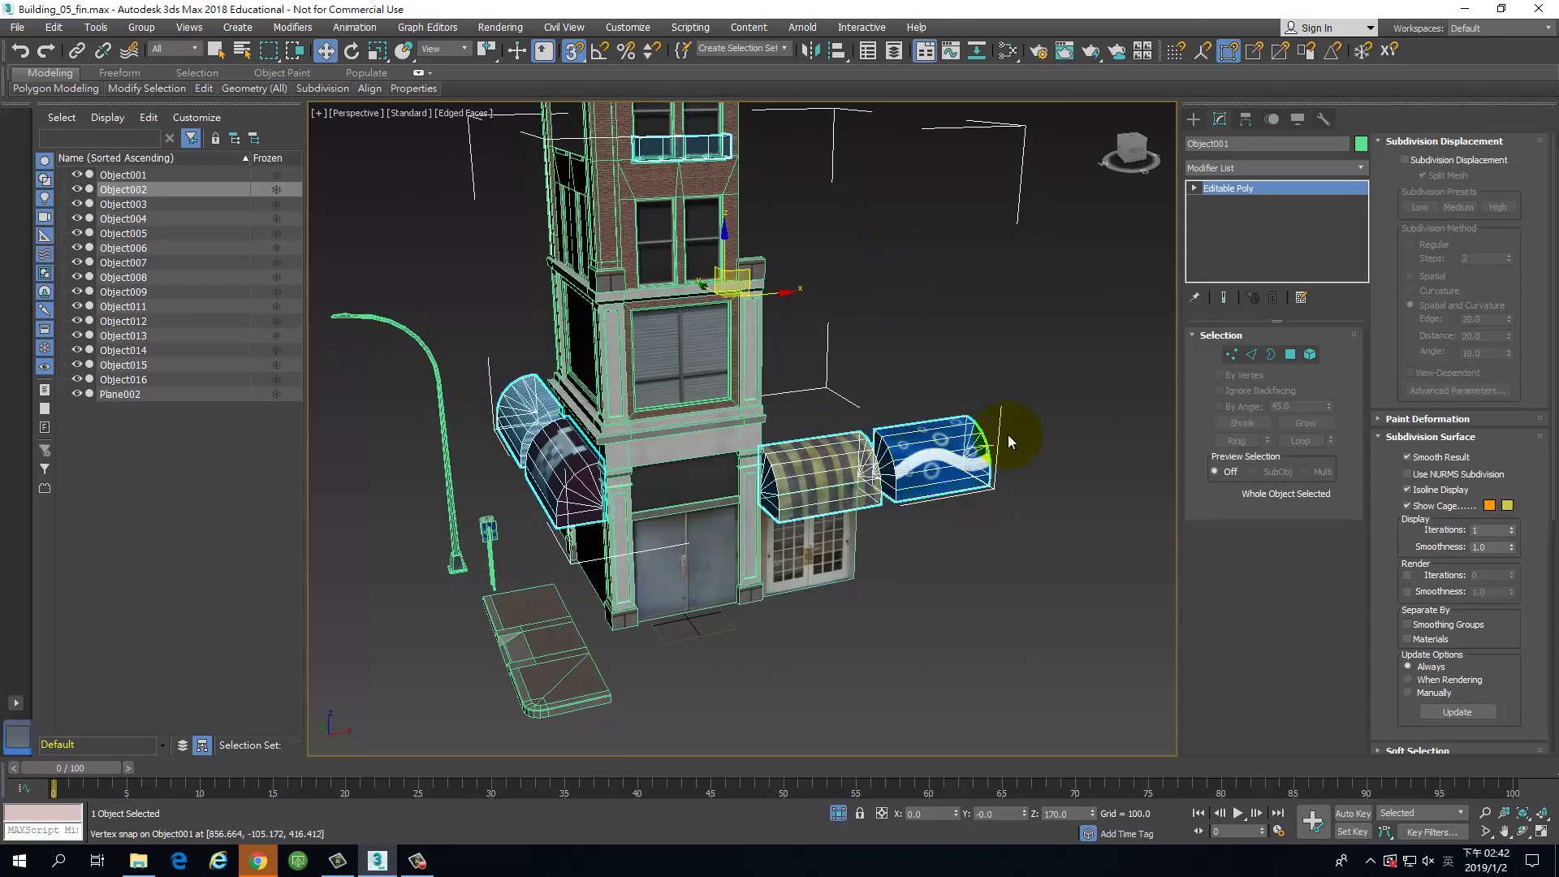
middle_click_drag(1007, 552, 1066, 549)
middle_click_drag(938, 509, 965, 485, "alt")
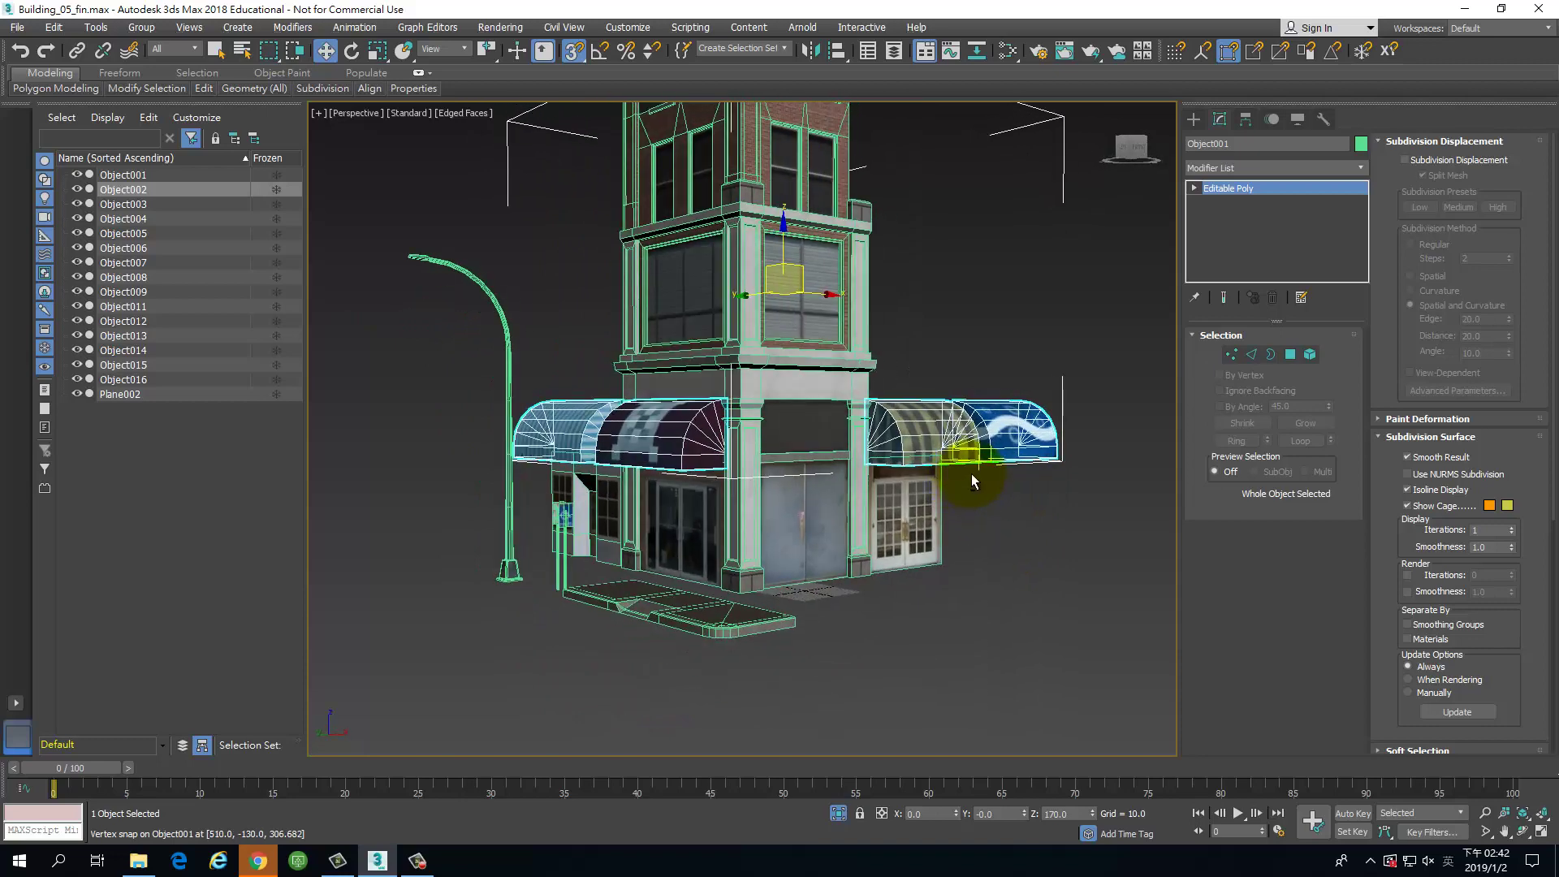
left_click(972, 475)
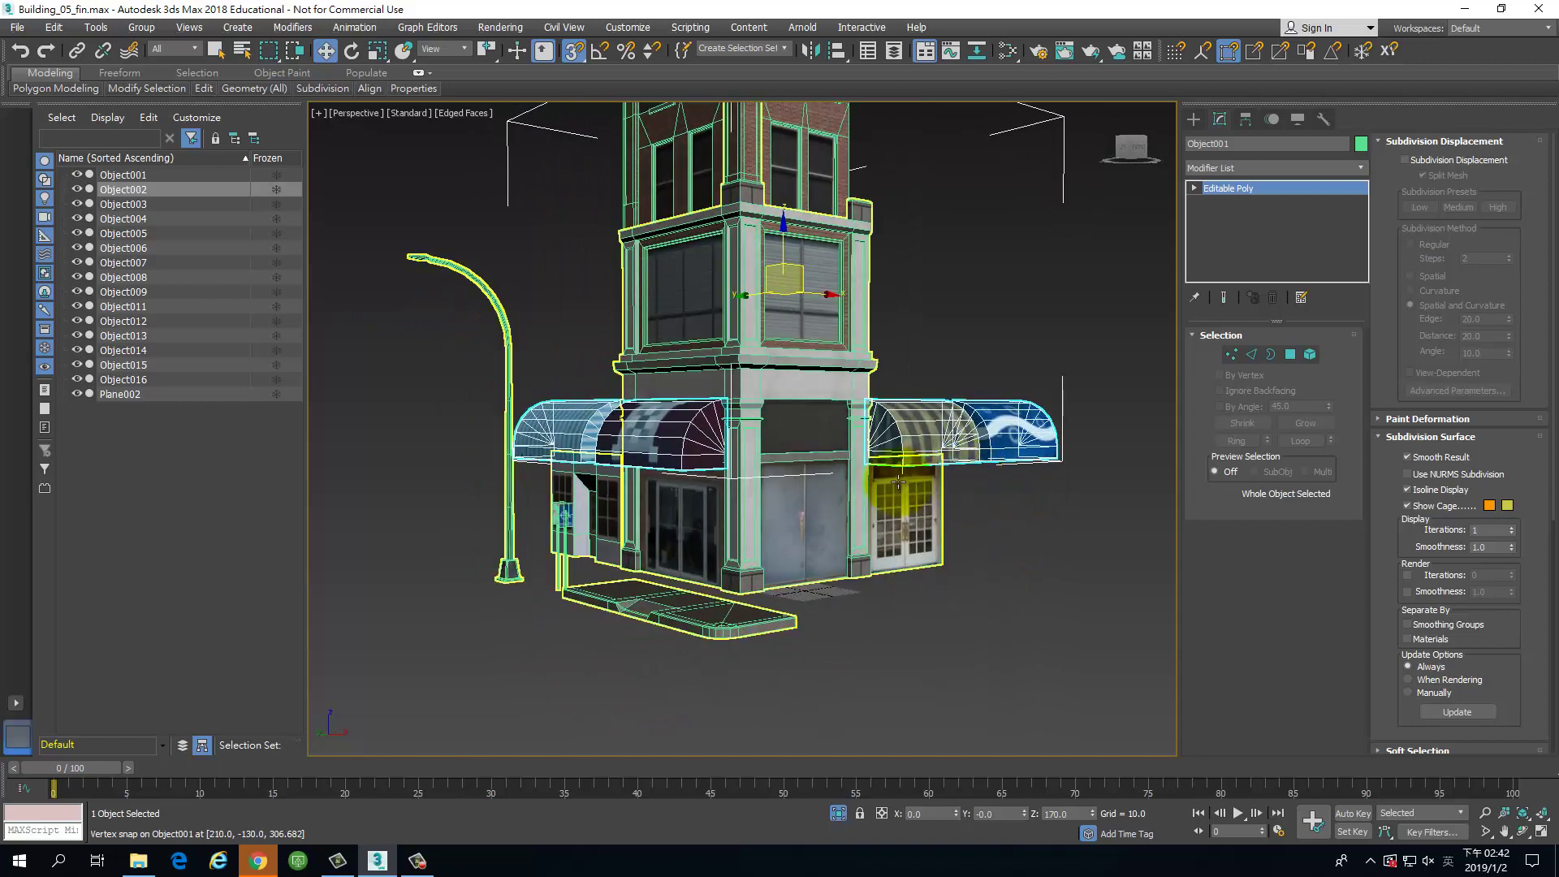
left_click(1310, 355)
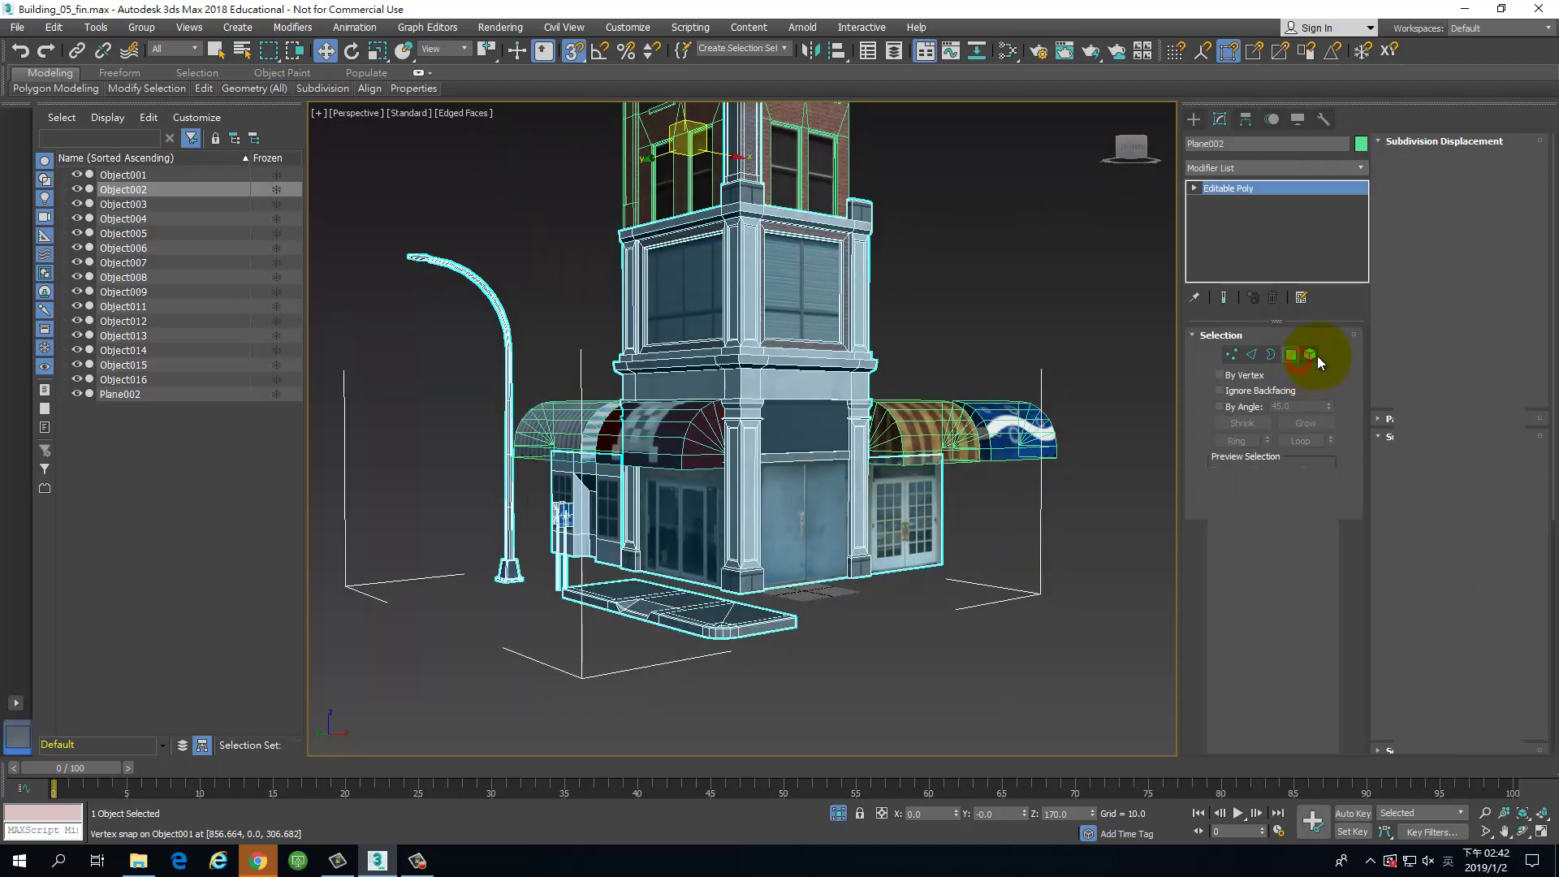
left_click(939, 533)
mouse_move(1048, 560)
middle_mouse_down("alt")
mouse_move(1101, 538)
mouse_move(1072, 551)
middle_mouse_up("alt")
left_click(793, 463)
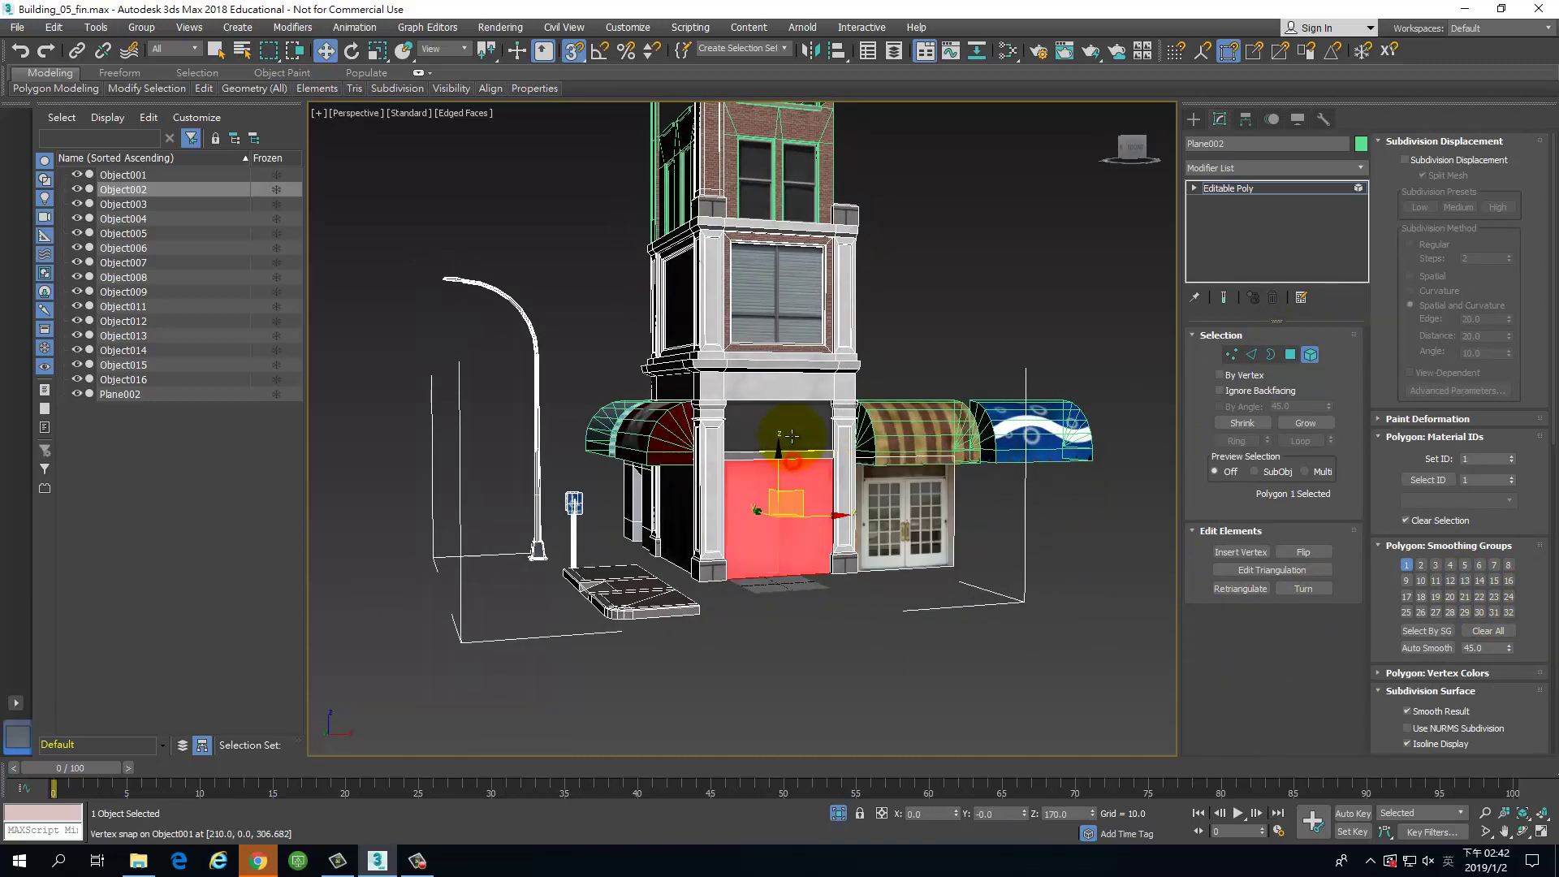
left_click(811, 475)
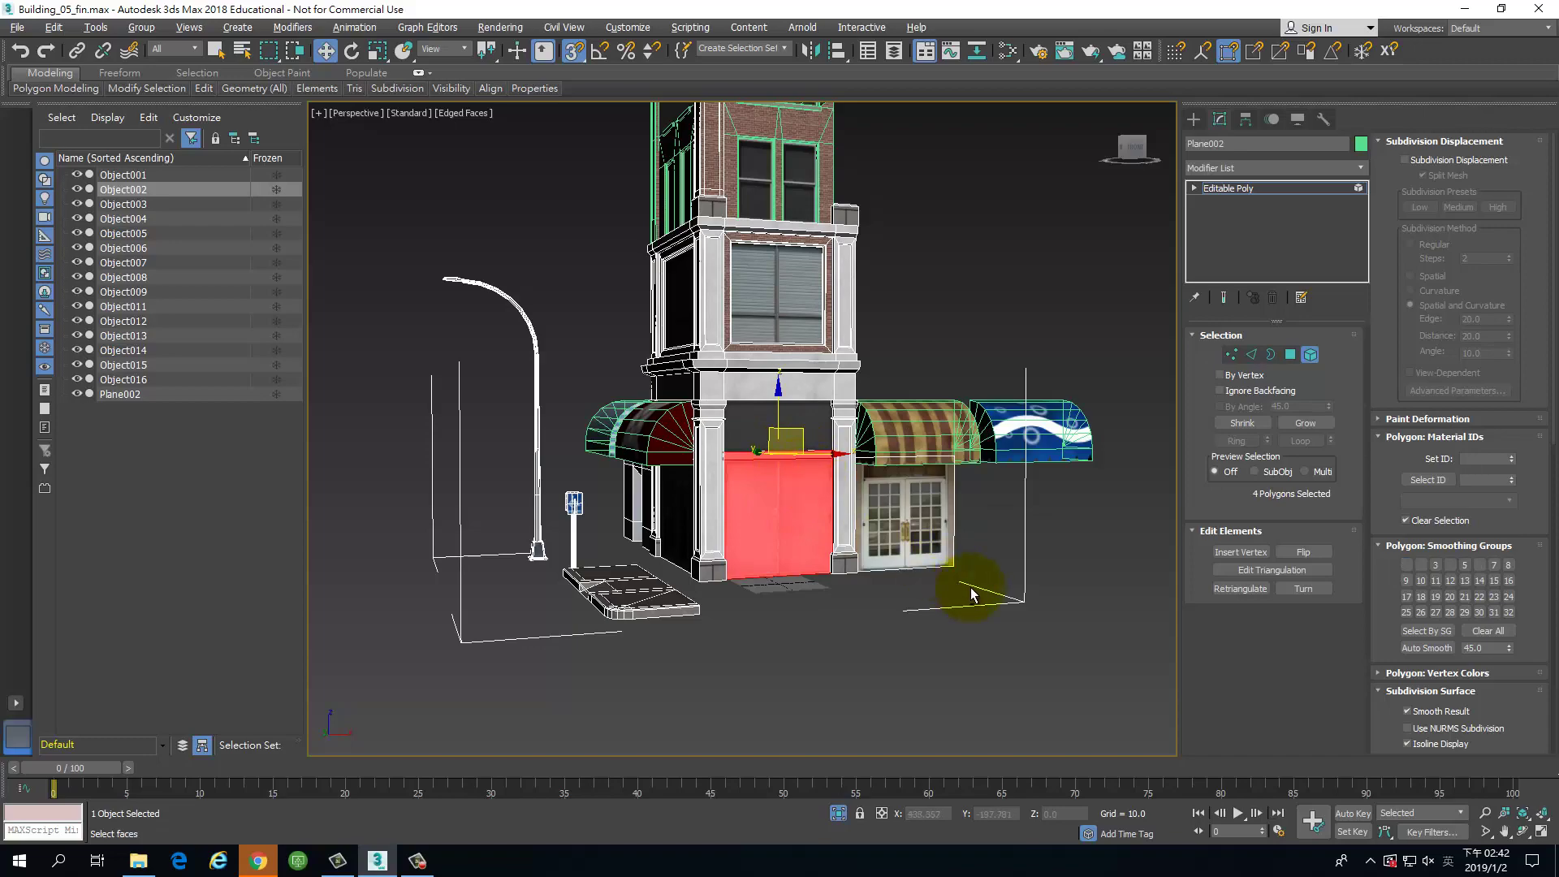
middle_click_drag(975, 584, 924, 463, "alt")
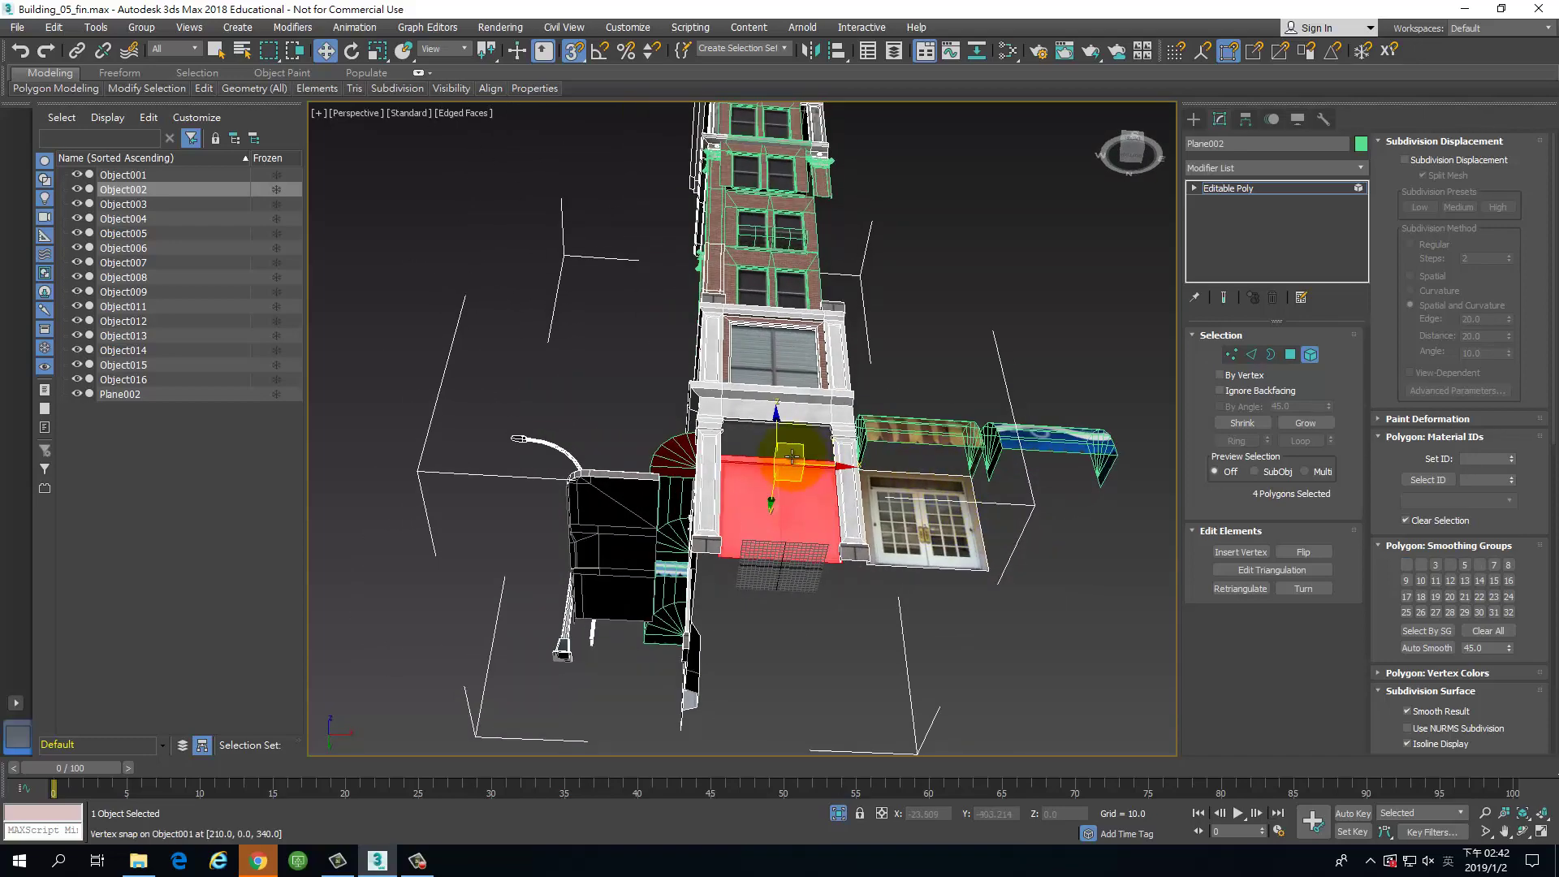
middle_click_drag(855, 622, 895, 727, "alt")
left_click(815, 607)
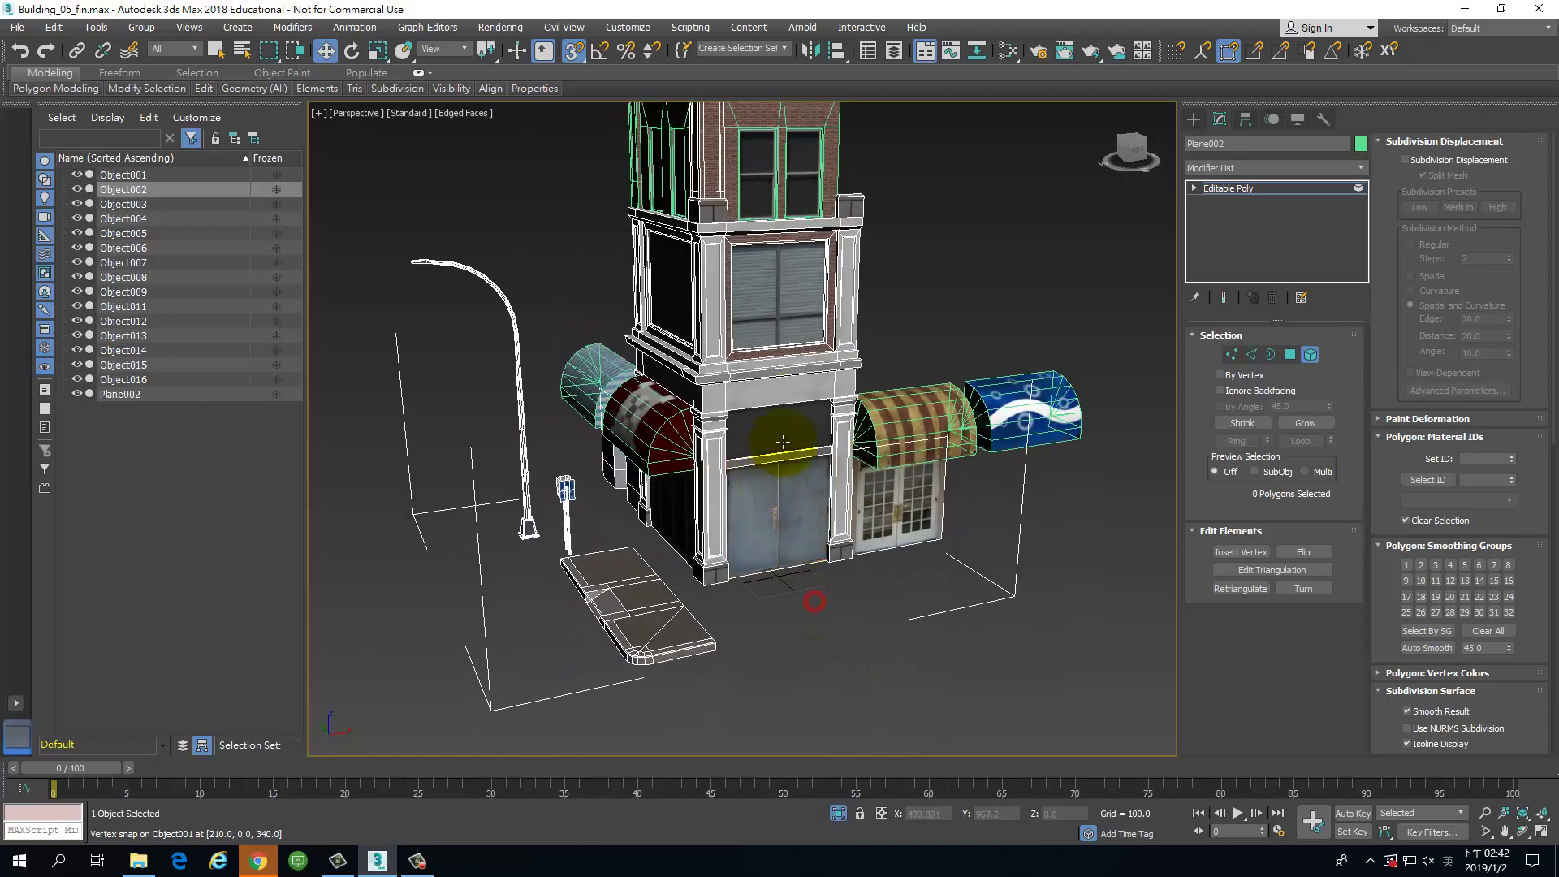
Step: Select the sign panel and the trim strip above the entrance doors and detach them as a new object
left_click(785, 456)
left_click(784, 433, "ctrl")
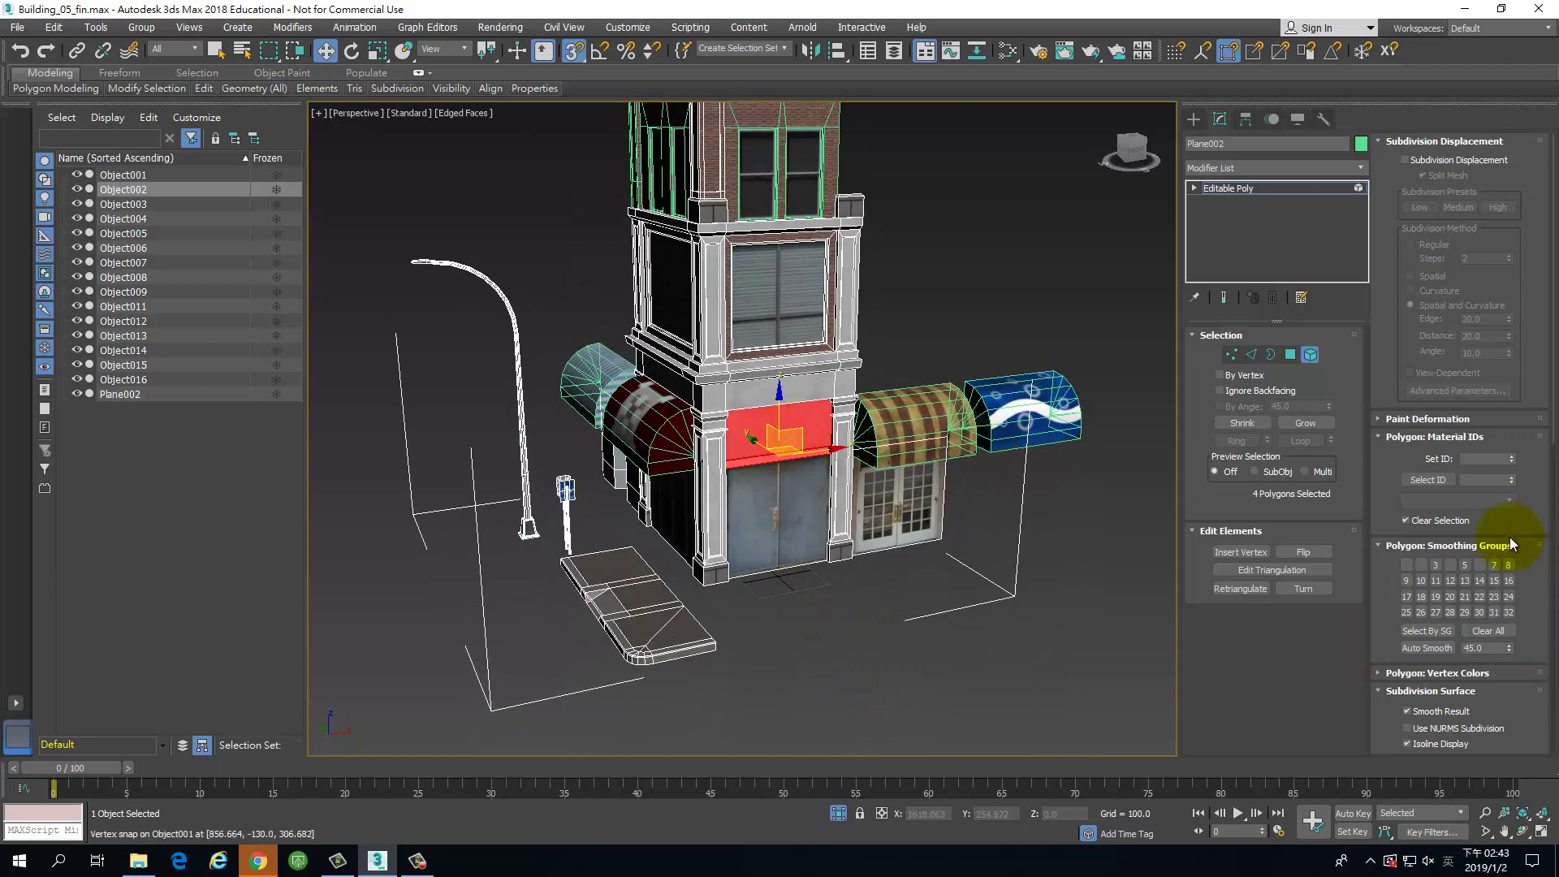
scroll(1528, 530, "down", 10)
left_click(1490, 617)
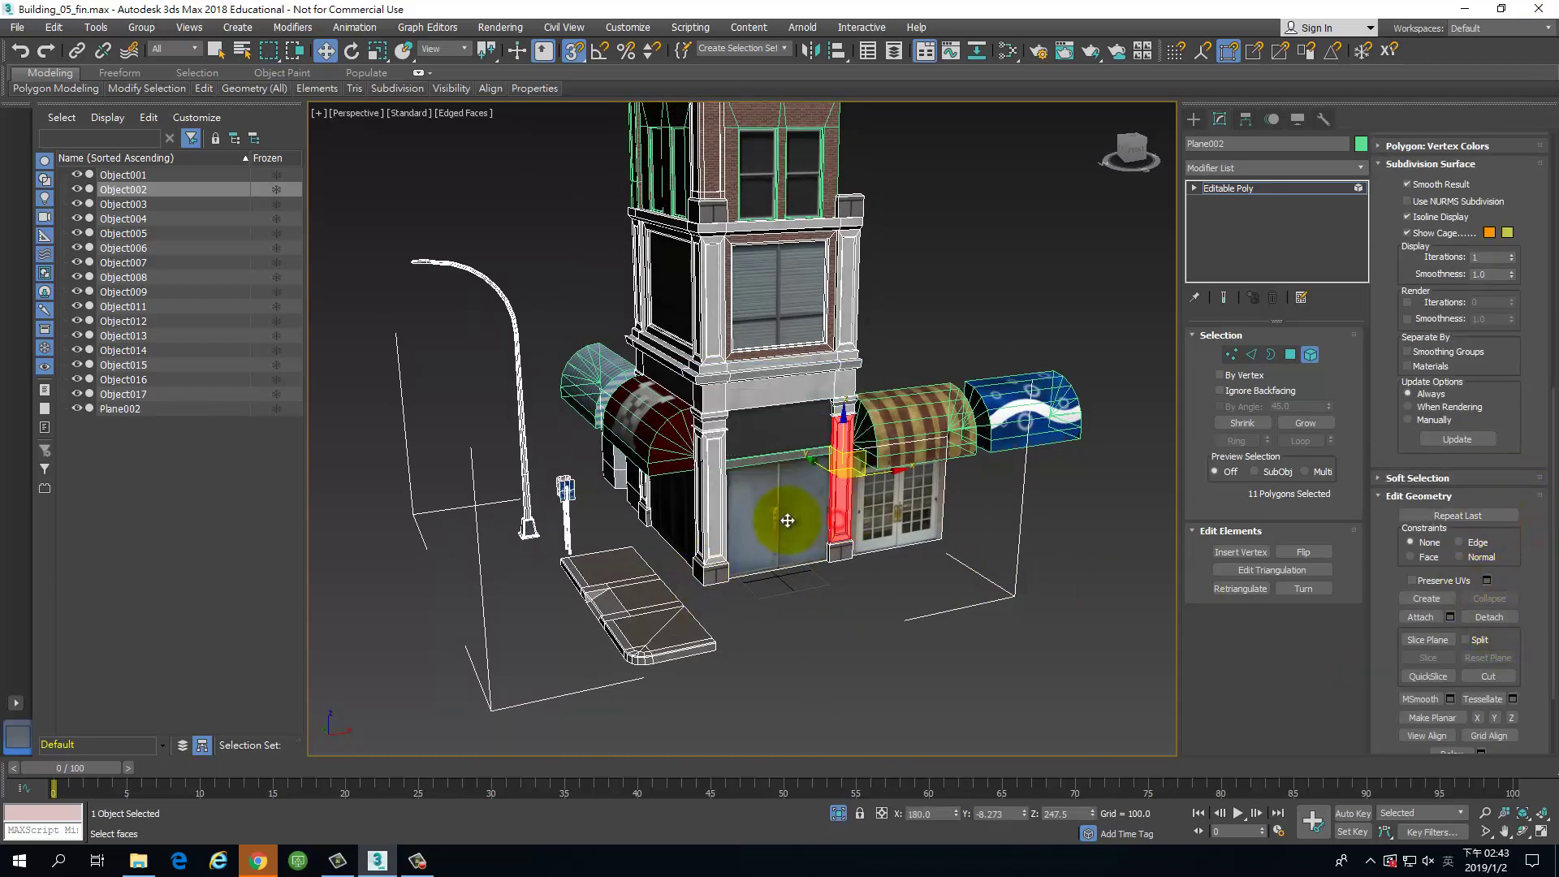
Step: Select the grey double entrance door and detach it as a separate object
left_click(785, 515)
left_click(1492, 619)
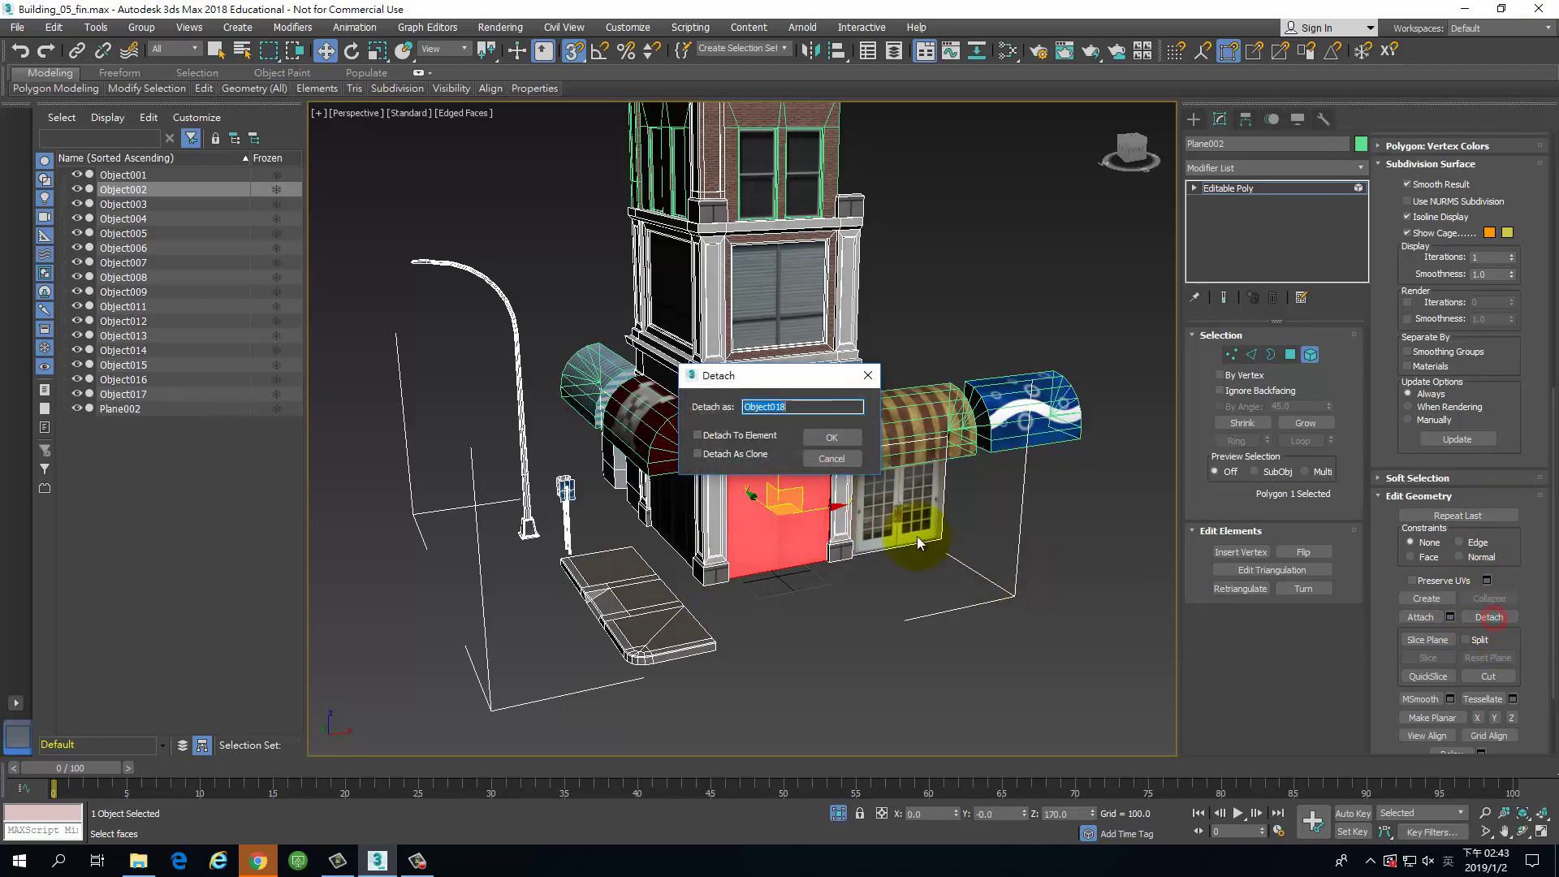
left_click(845, 441)
Step: Detach the white French double door beneath the brown-striped awning as a separate object
left_click(905, 500)
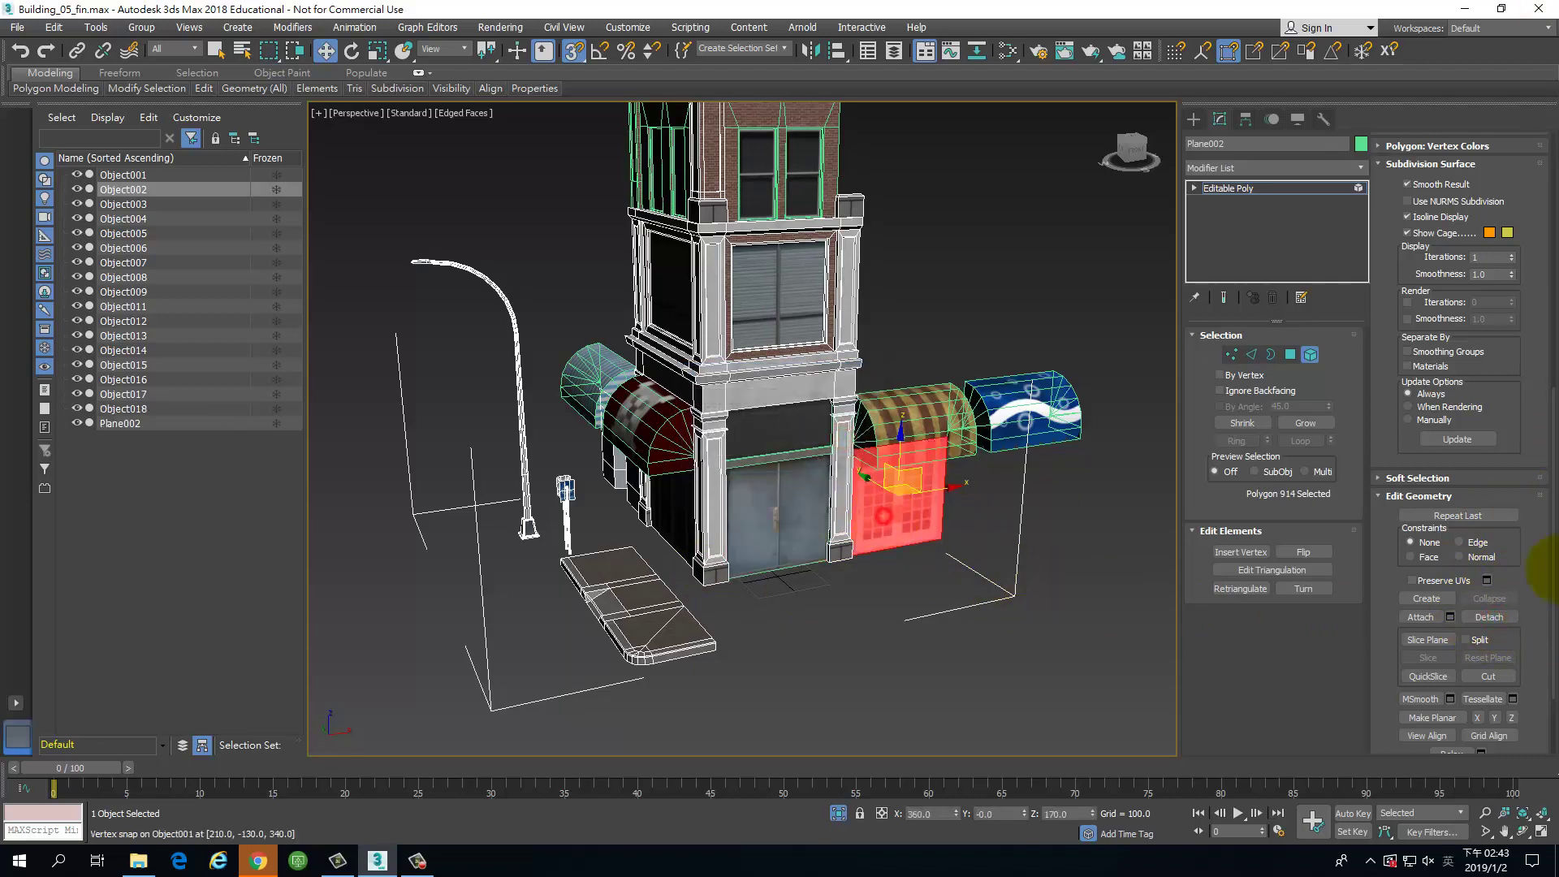
left_click(1486, 617)
key("Return")
Step: Select the column between the grey and white doors together with its upper block and cornice piece, and detach them as one object
middle_click_drag(726, 444, 772, 440)
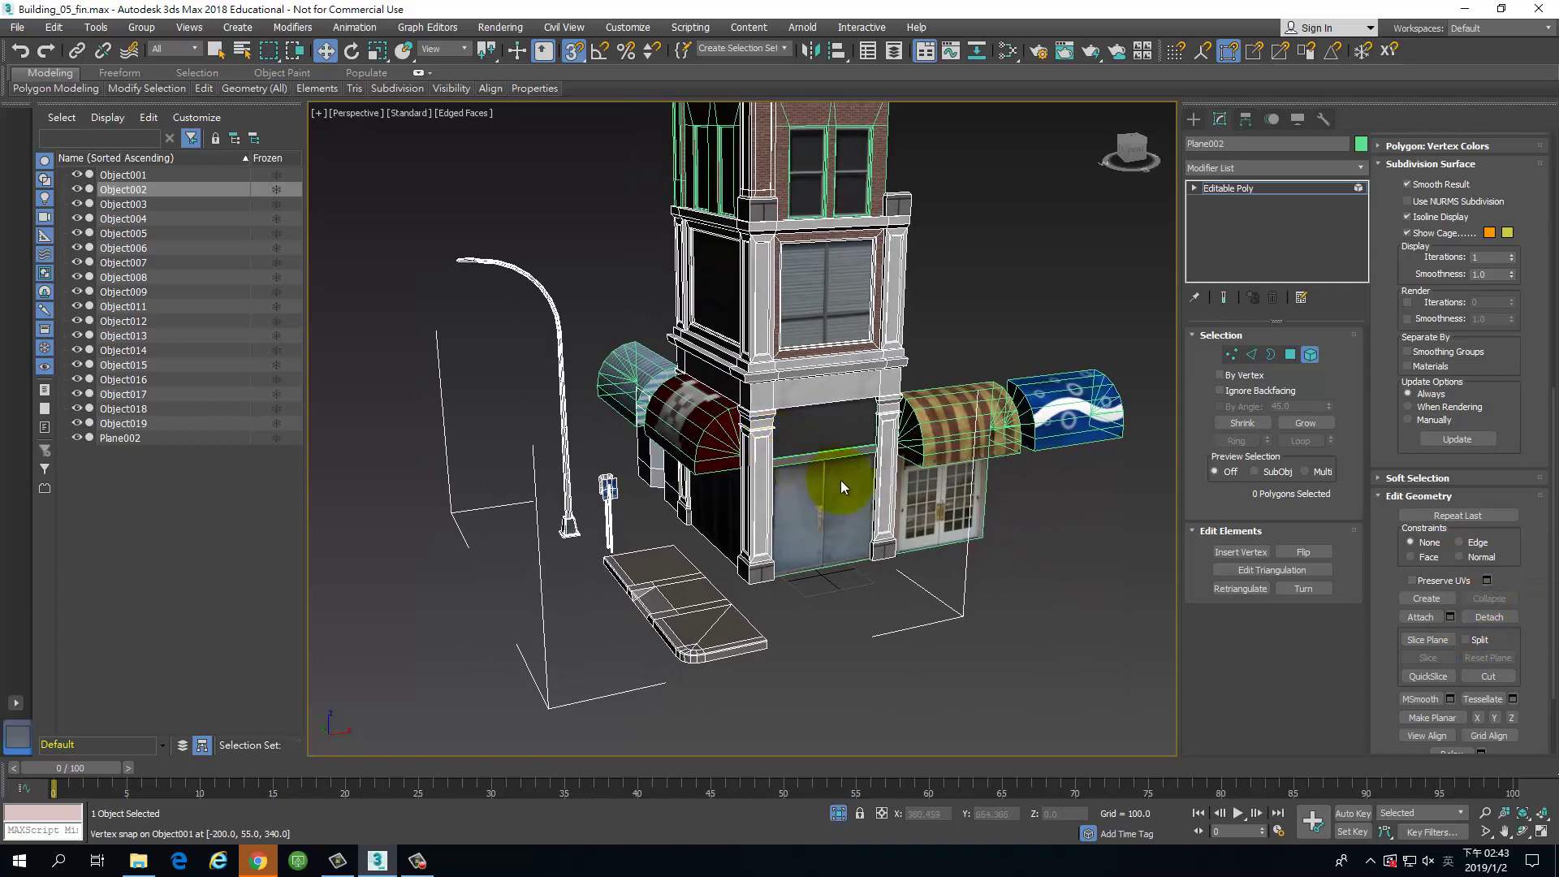
left_click(891, 520)
scroll(897, 520, "up", 4)
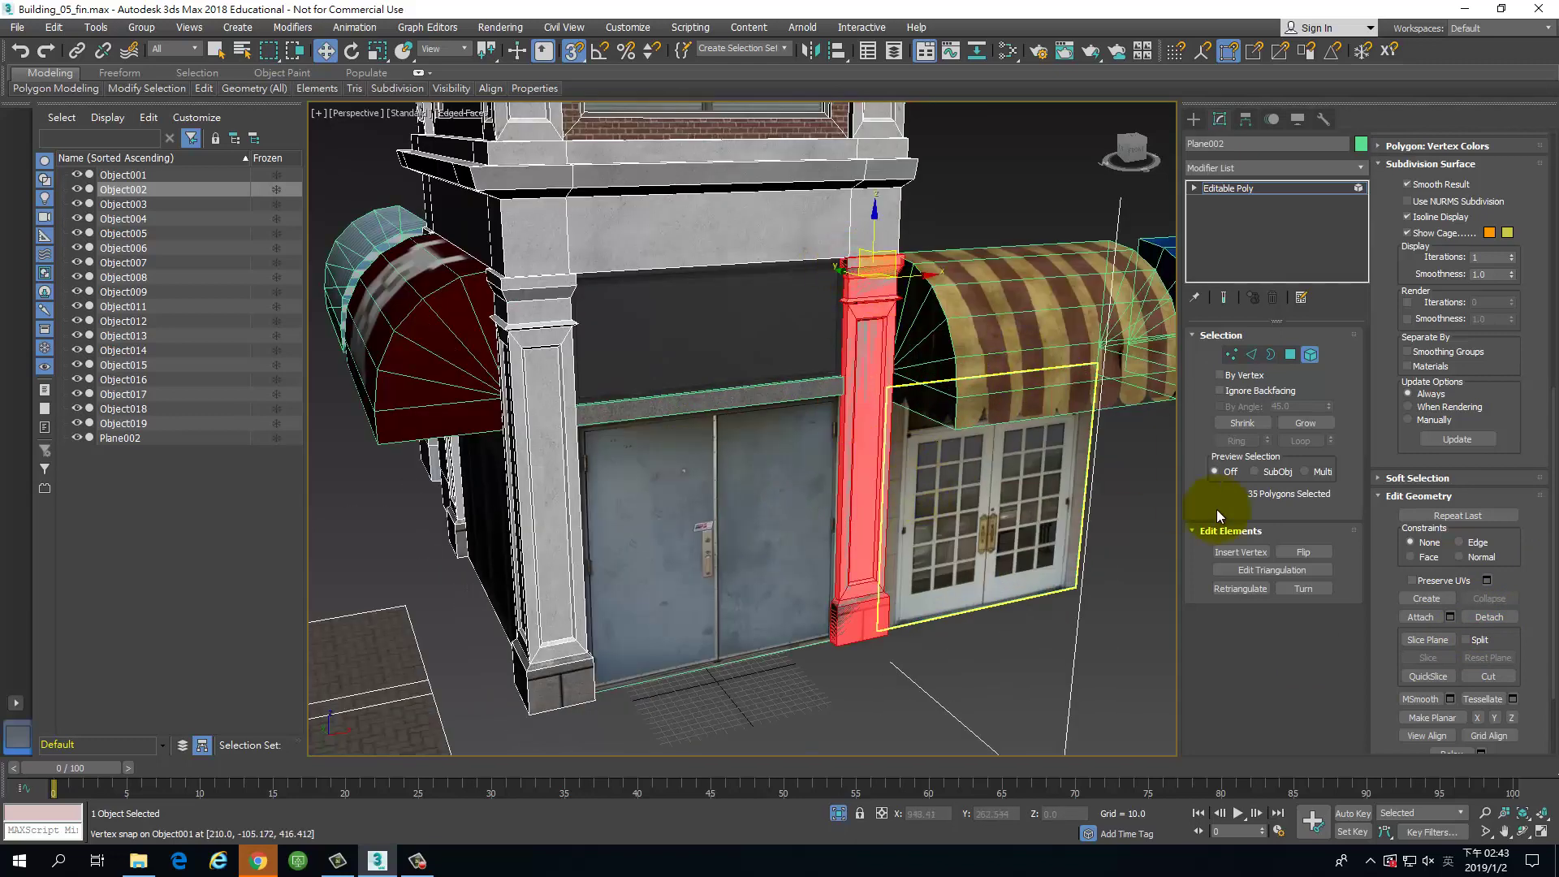
left_click(886, 221)
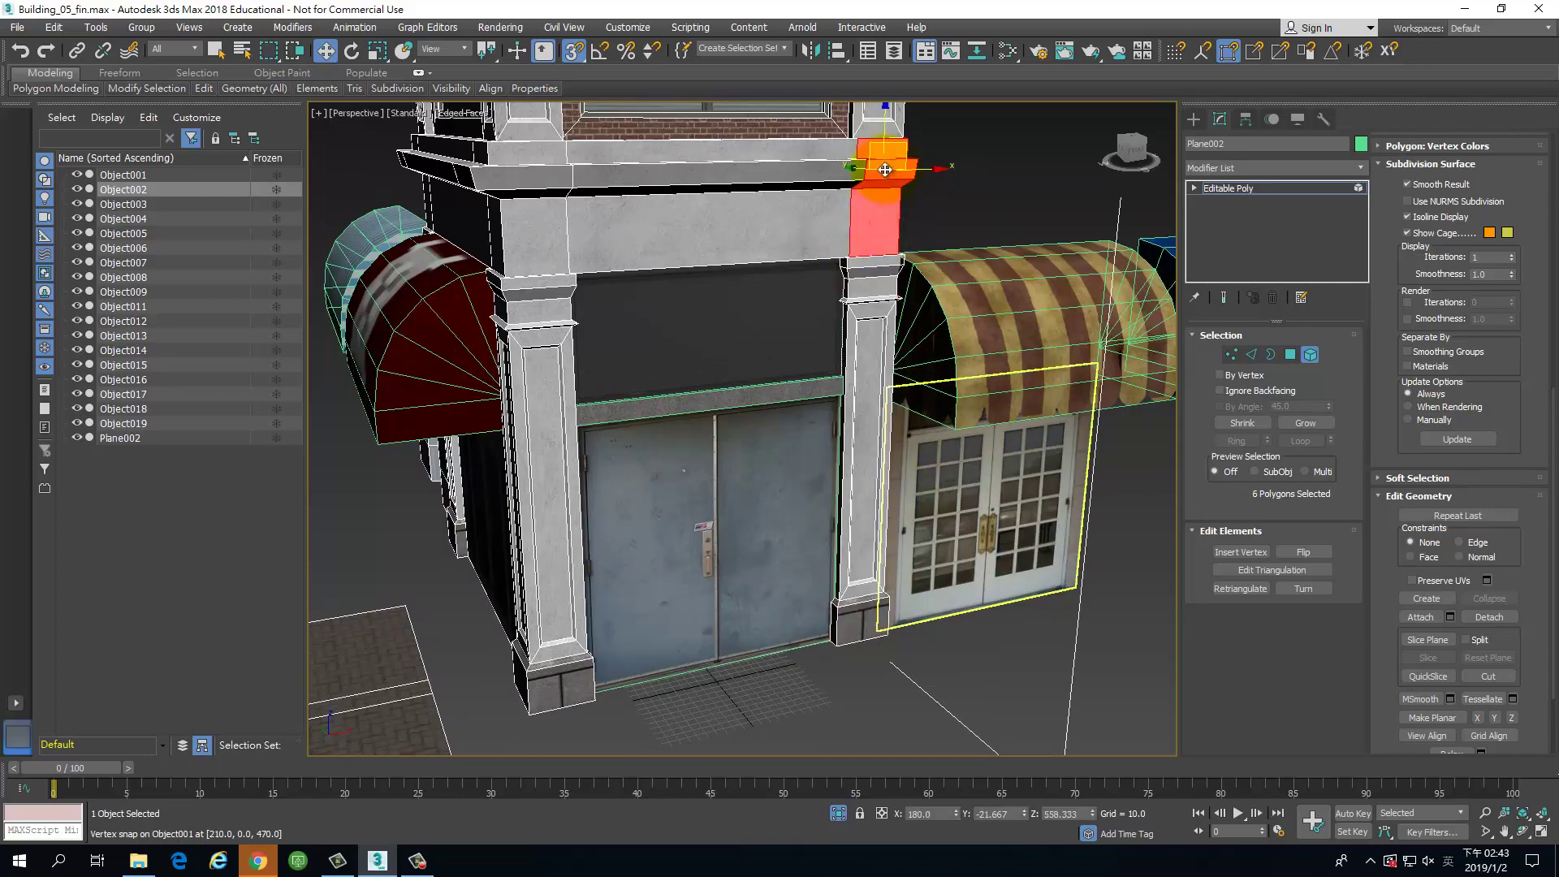
left_click_drag(883, 811, 883, 811, "ctrl")
middle_click_drag(961, 394, 937, 536)
middle_click_drag(936, 476, 886, 431, "alt")
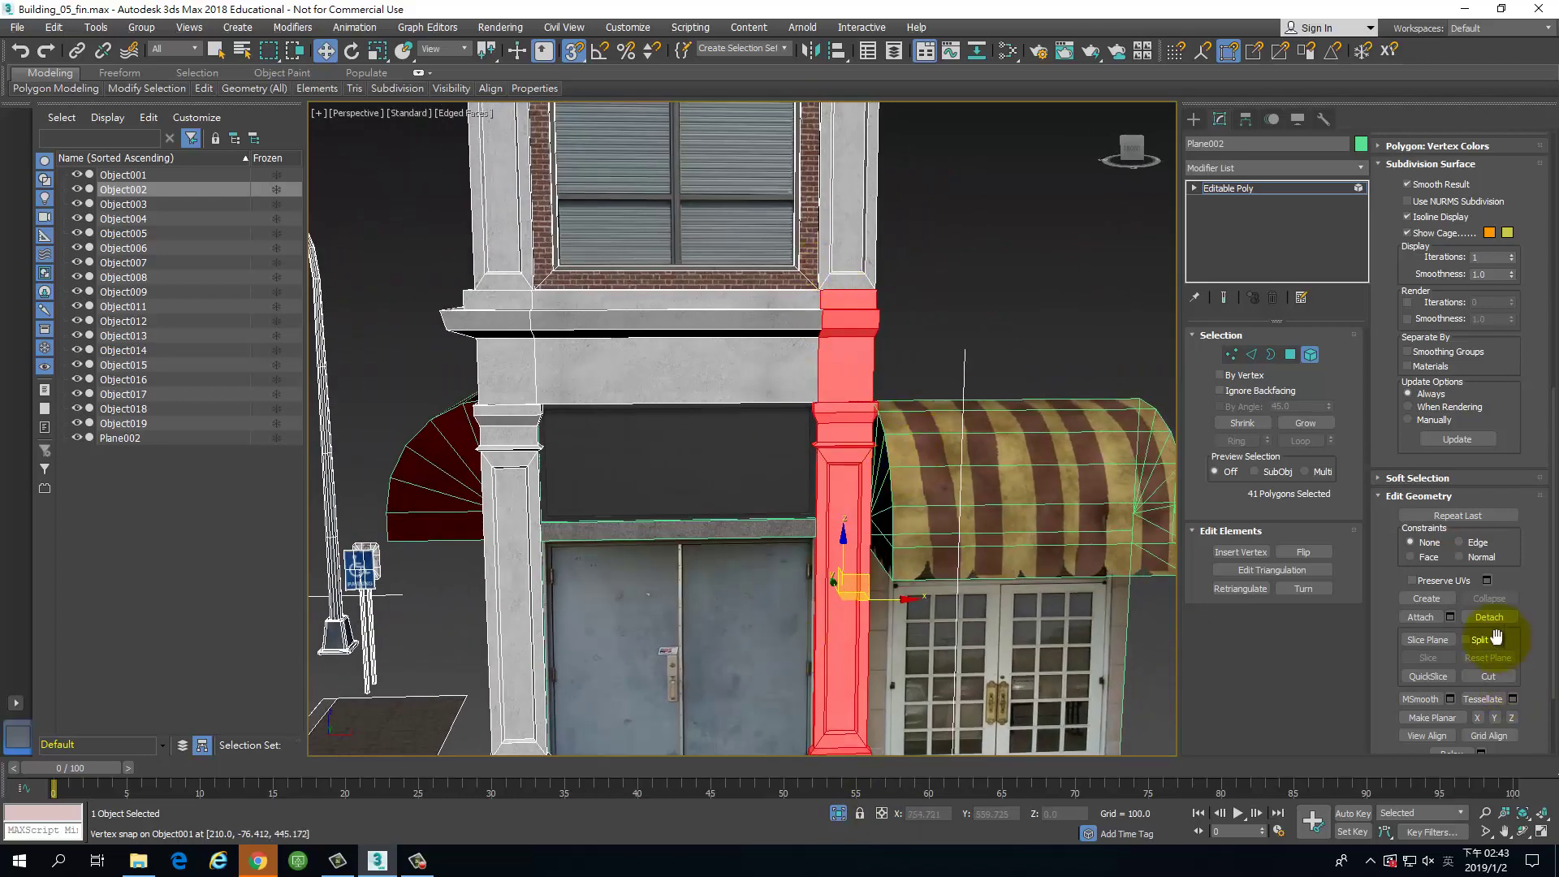
left_click(1439, 677)
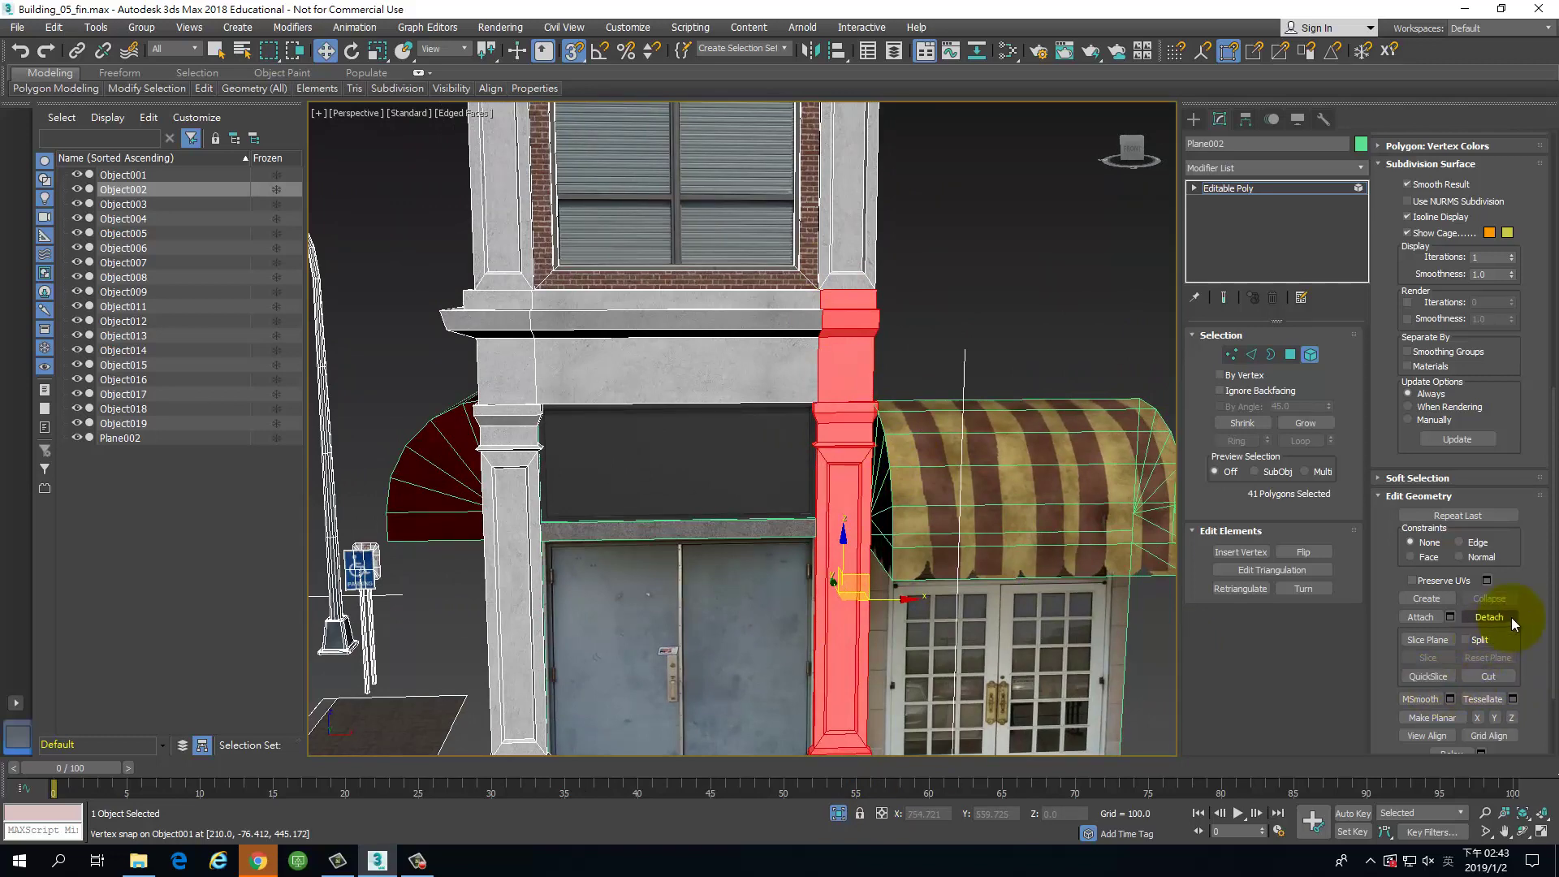
left_click(1488, 617)
key("Return")
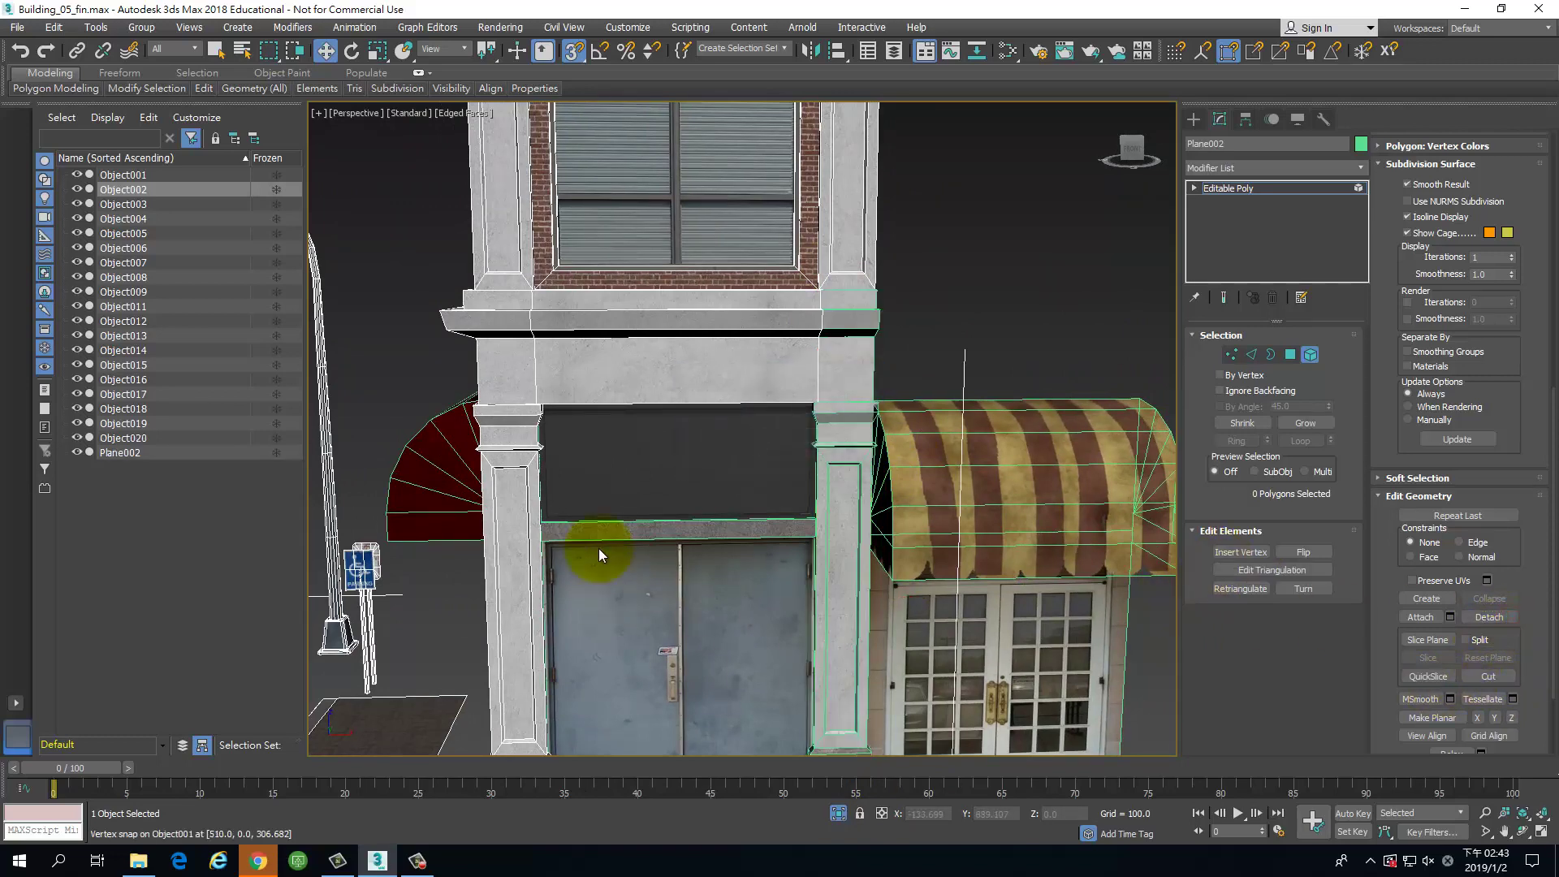
Step: Select the corner column beside the grey door with its upper block and cornice piece, and detach them as one object
middle_click_drag(598, 547, 815, 438)
mouse_move(681, 258)
left_mouse_down()
mouse_move(713, 261)
mouse_move(721, 731)
left_mouse_up()
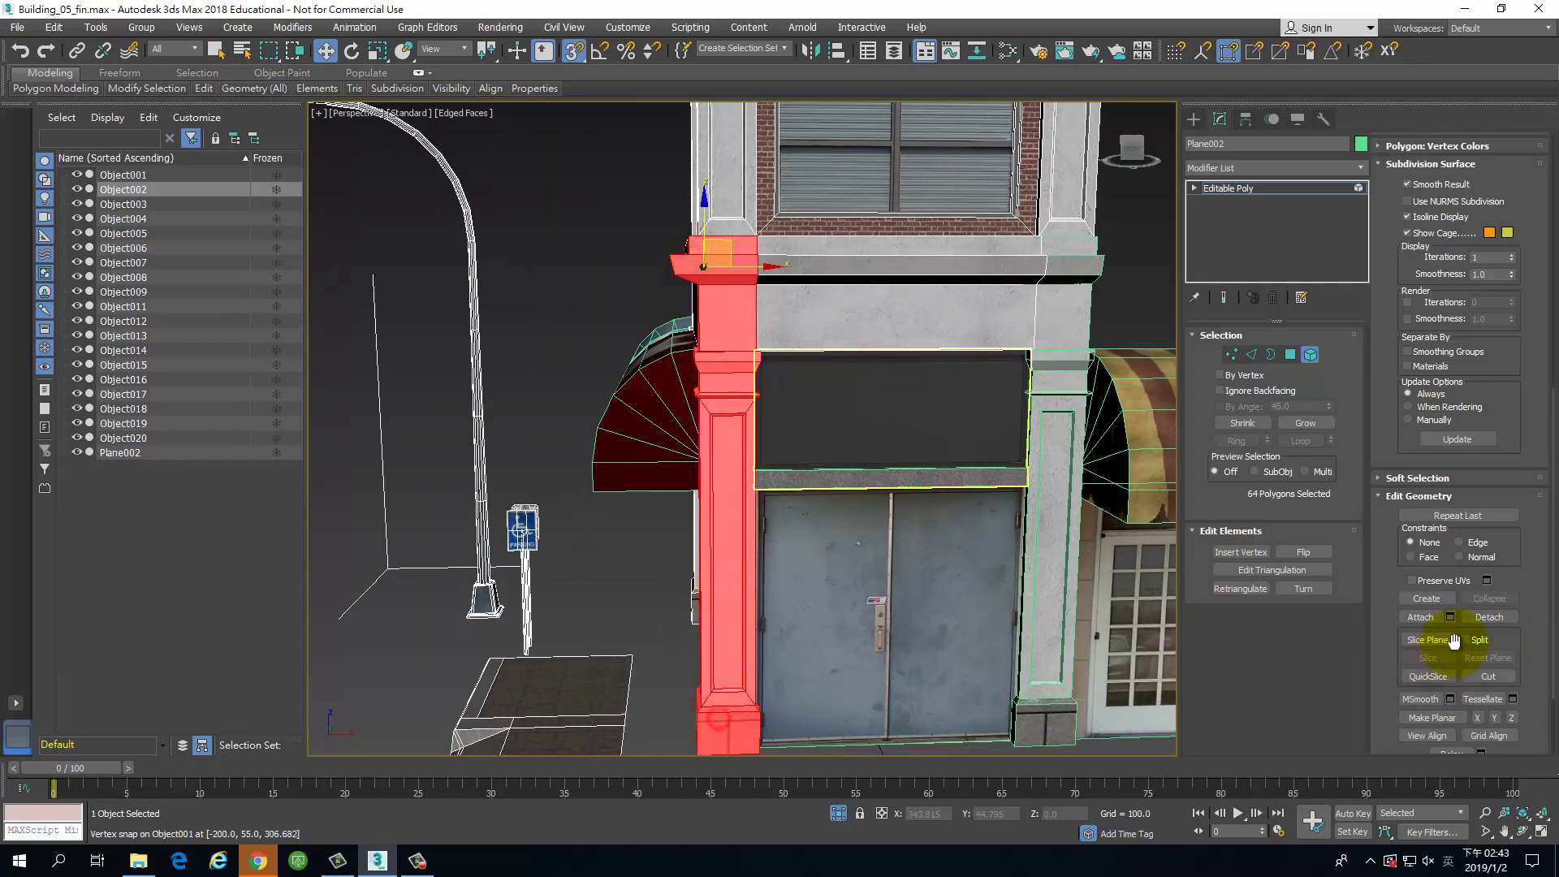
left_click(1498, 620)
key("Return")
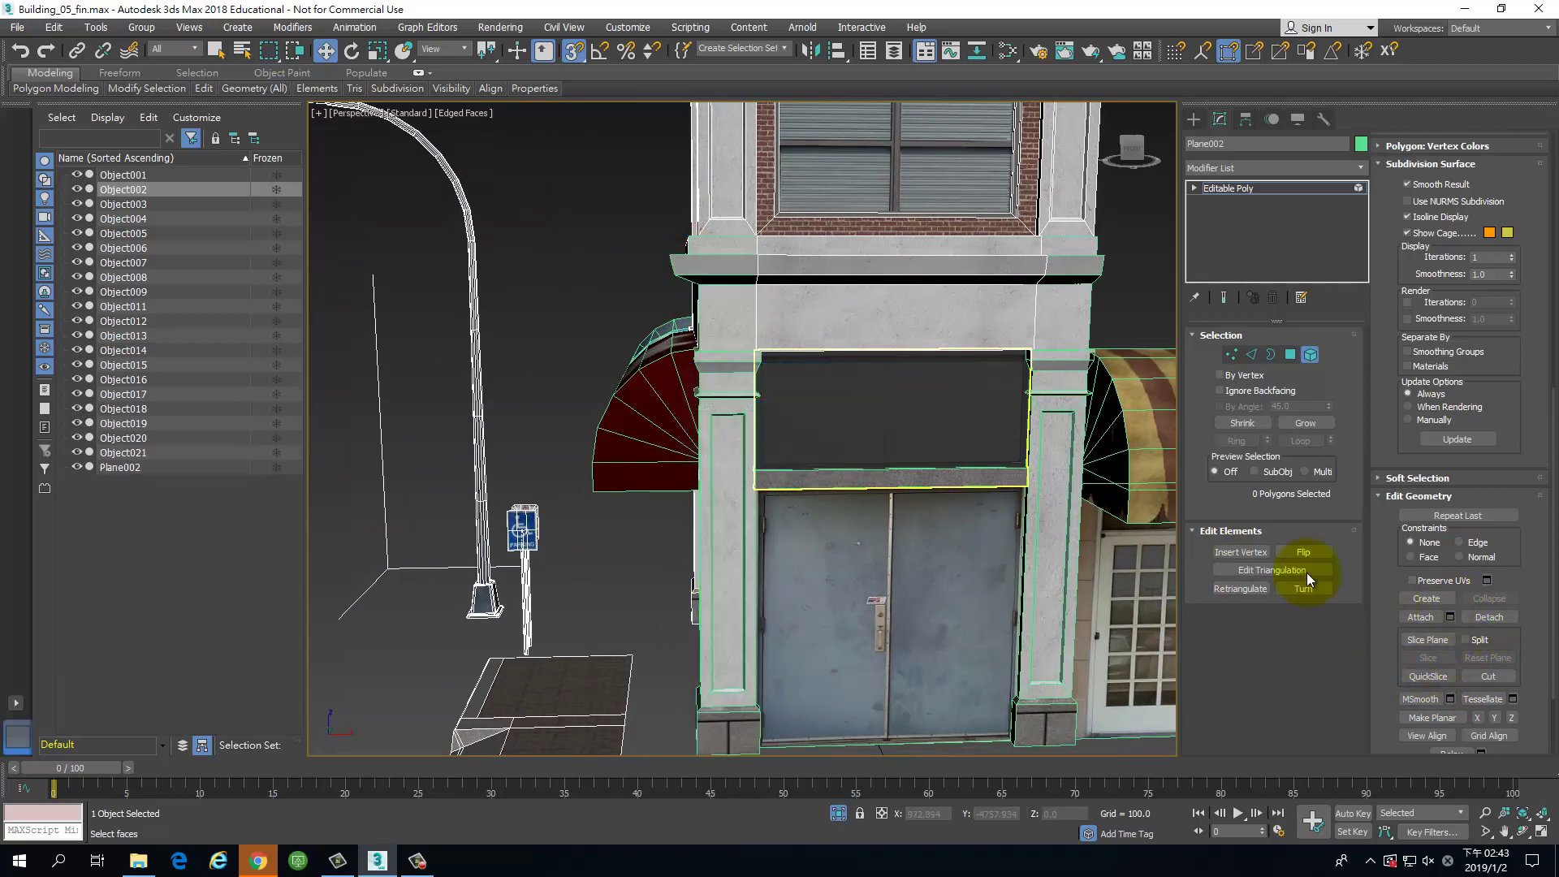
Step: Detach the cornice beam spanning the two columns above the grey door's sign panel as a separate object
left_click(917, 286)
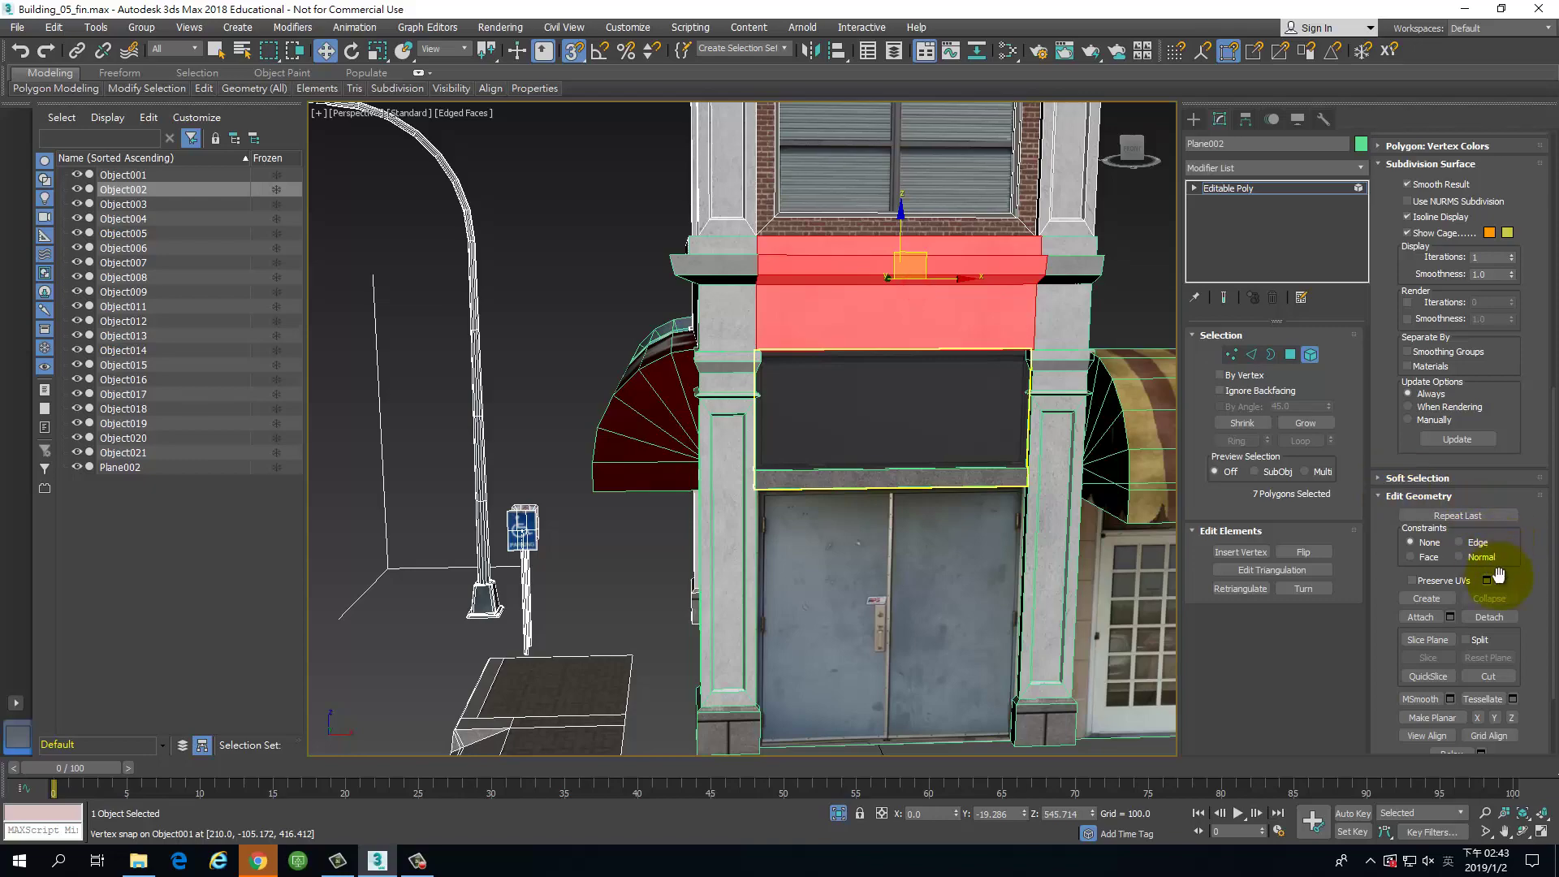
left_click(1504, 619)
key("Return")
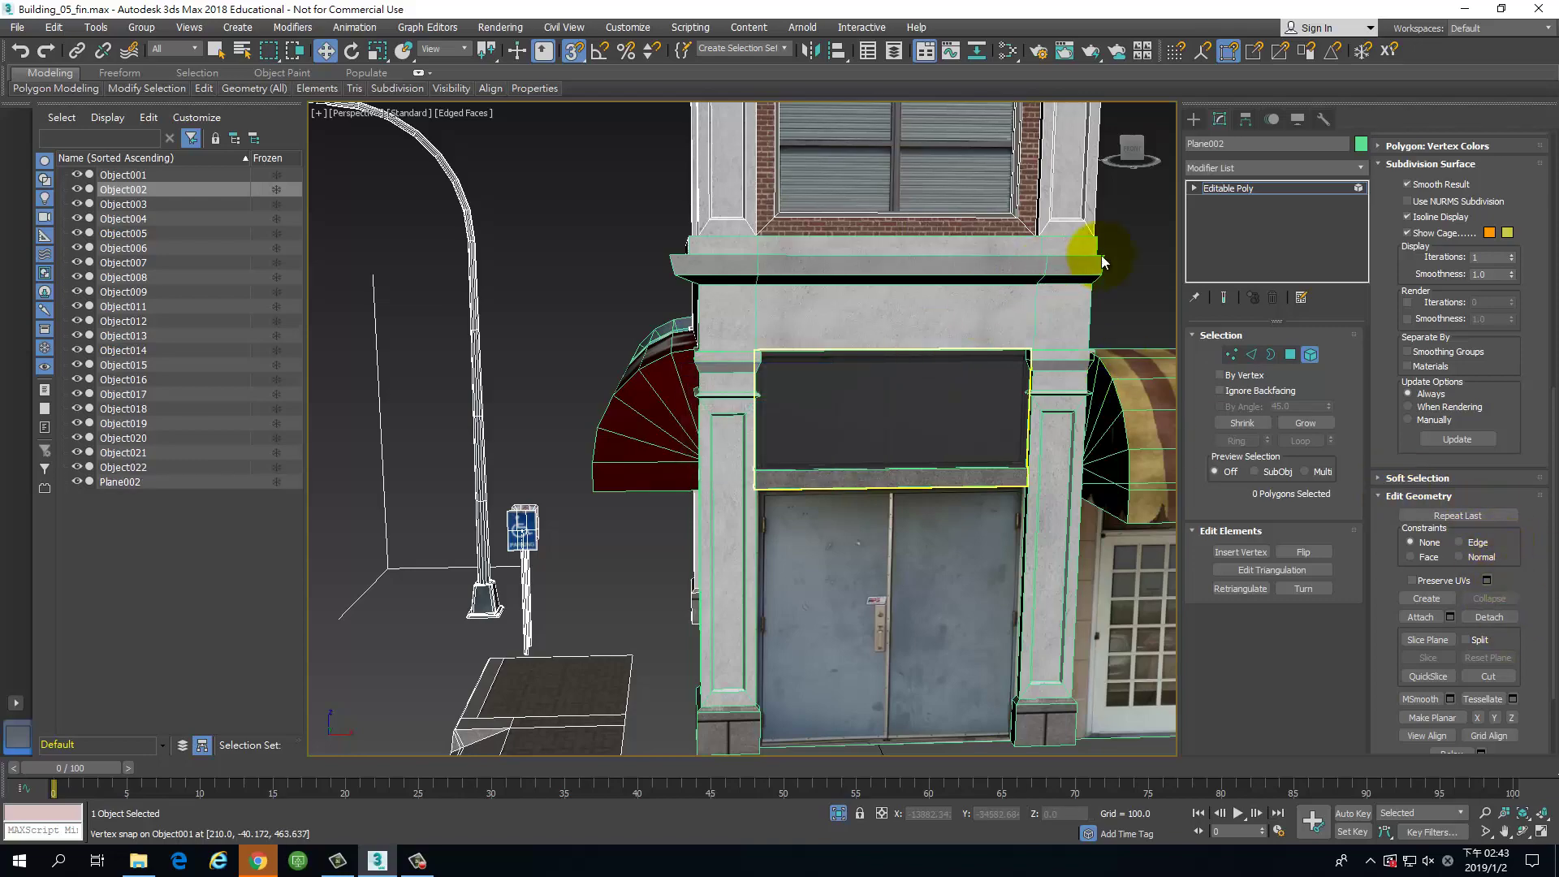
Step: Select the cornice beam above the red awning plus the sign panel and trim strip behind it, and detach them as one object
middle_click_drag(817, 418, 870, 466, "alt")
scroll(870, 467, "up", 3)
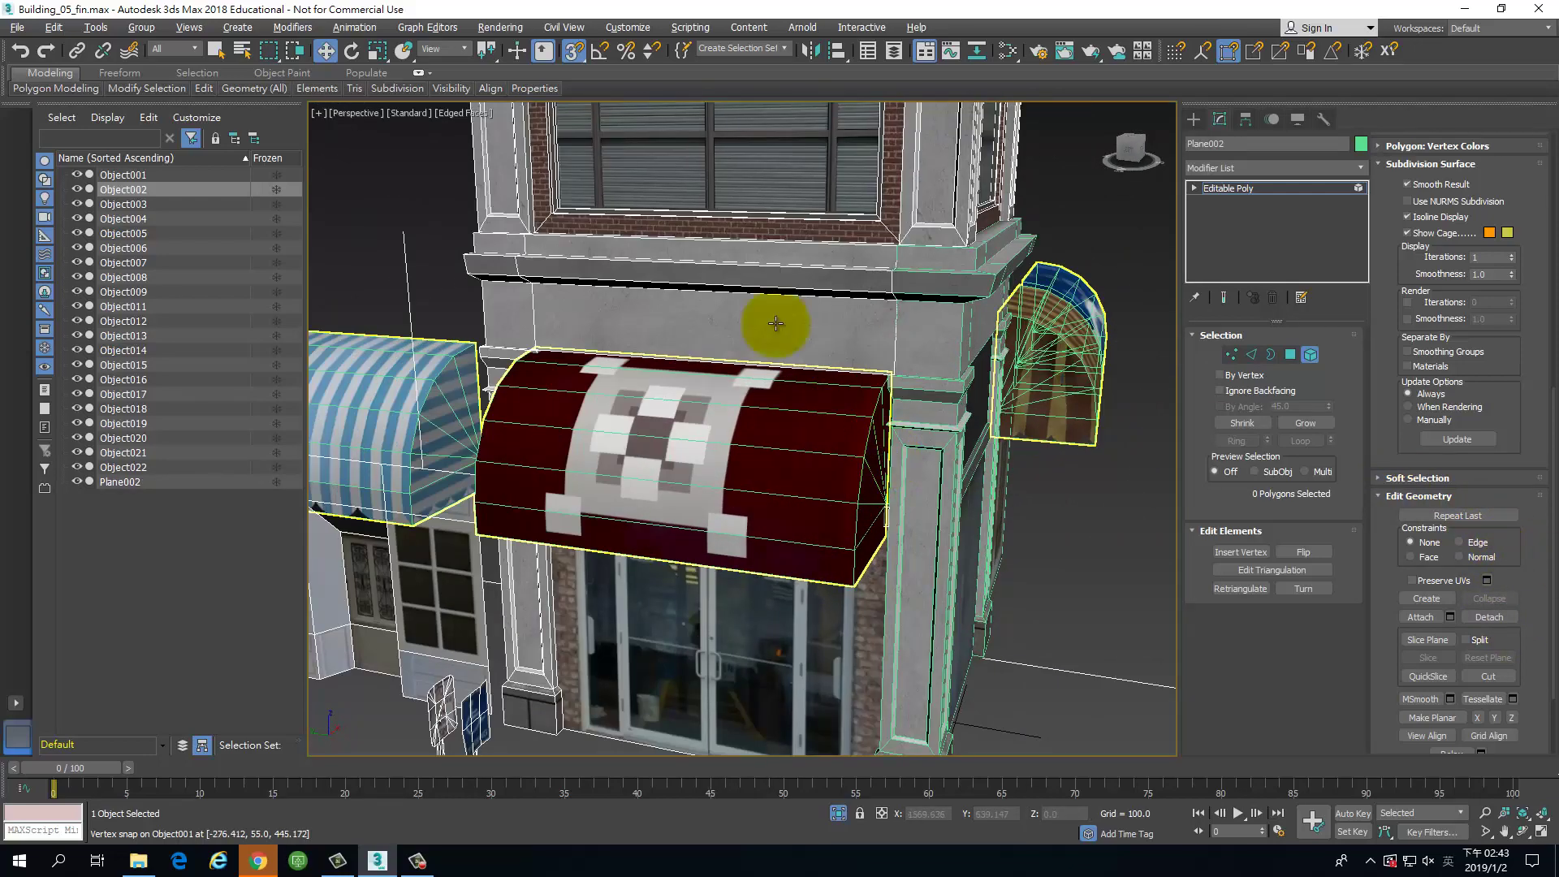
left_click(748, 261)
middle_click_drag(812, 357, 794, 243, "alt")
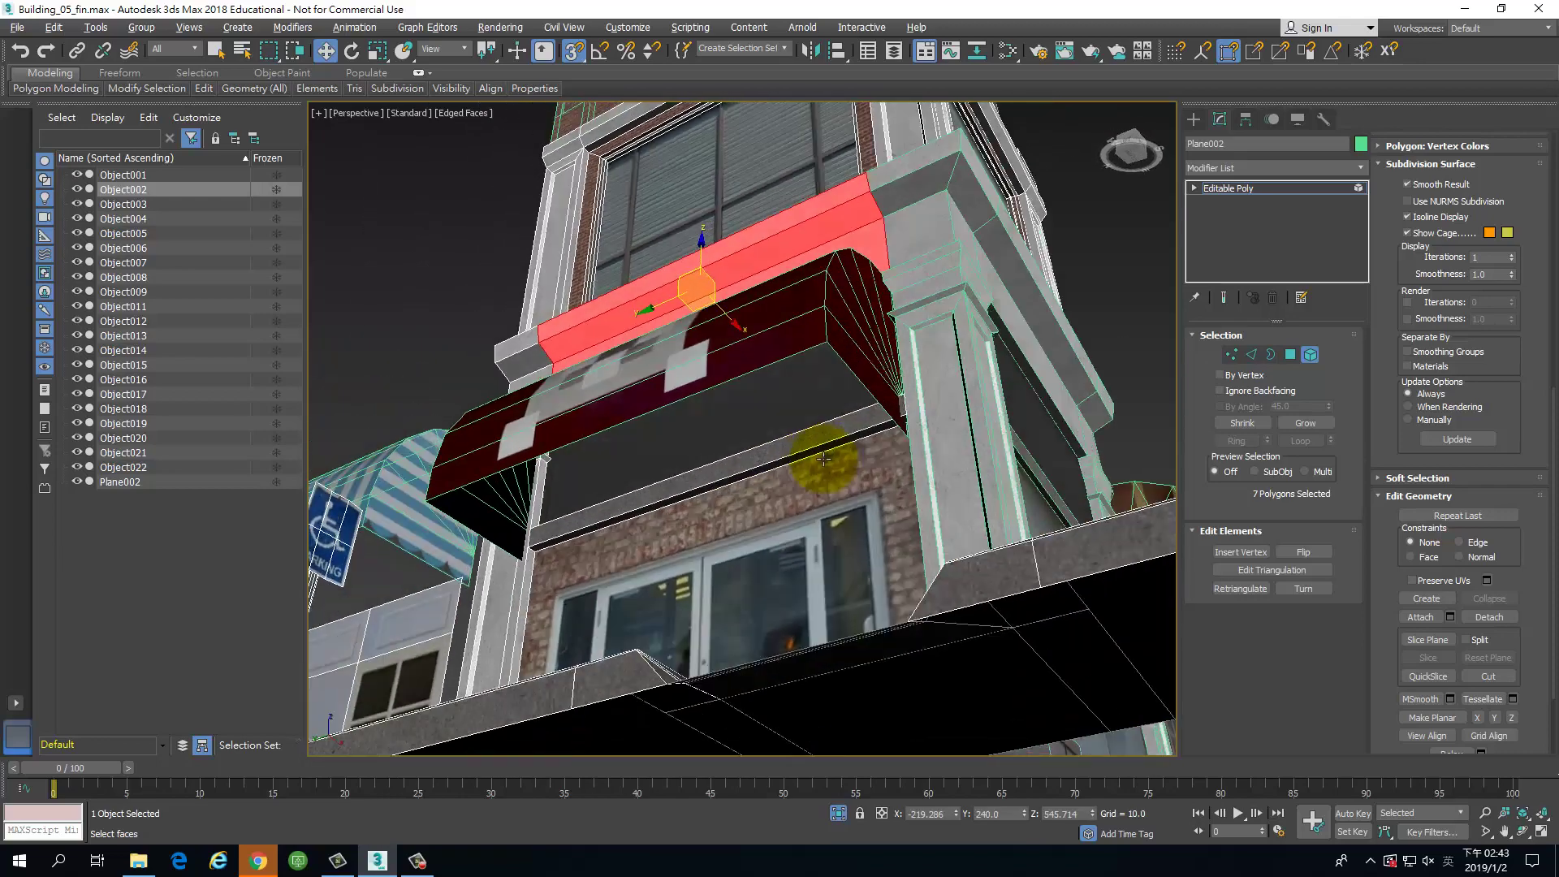
middle_click_drag(824, 459, 890, 504, "alt")
left_click(758, 402, "ctrl")
left_click(755, 436, "ctrl")
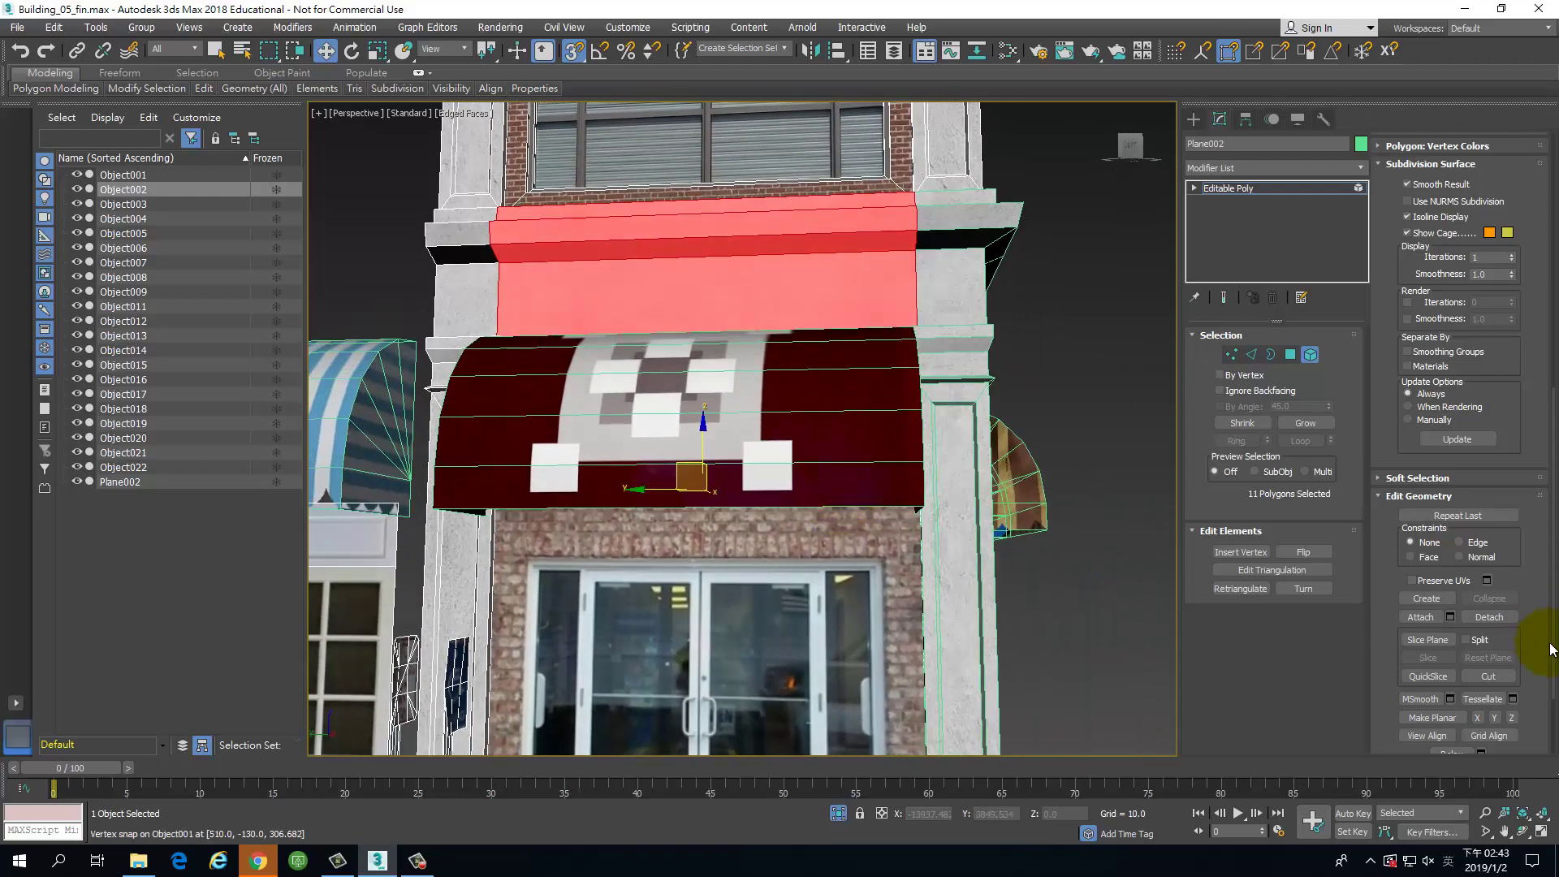
left_click(1491, 617)
key("Return")
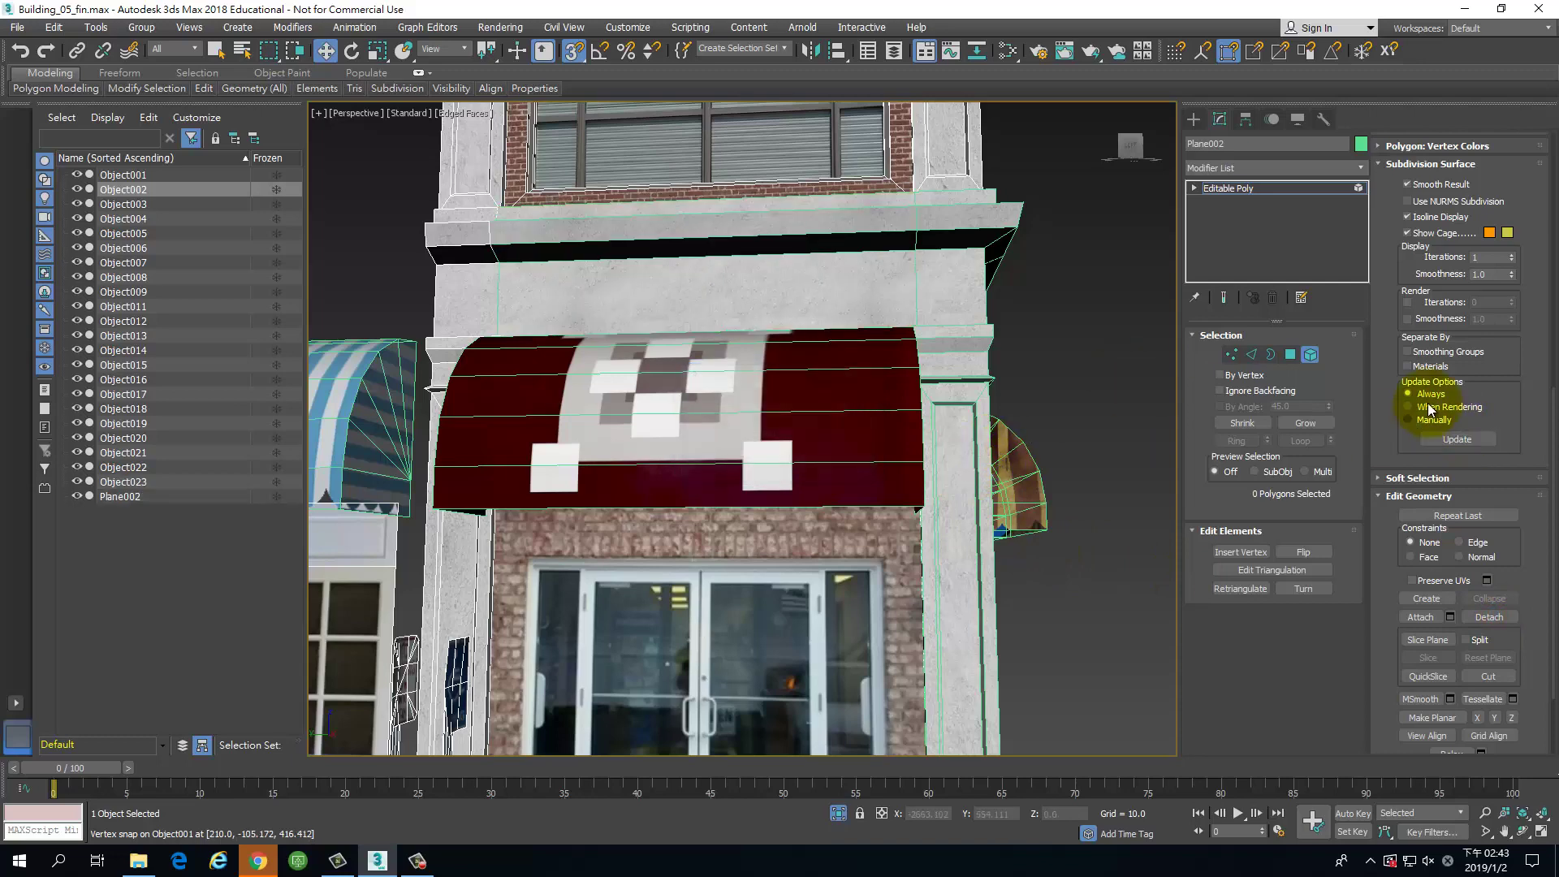
Step: Leave the Element level and attach the sign panel and trim above the grey door to the cornice beam object above them
left_click(1313, 356)
middle_click_drag(1127, 387, 912, 300, "alt")
left_click(910, 297)
left_click(981, 331)
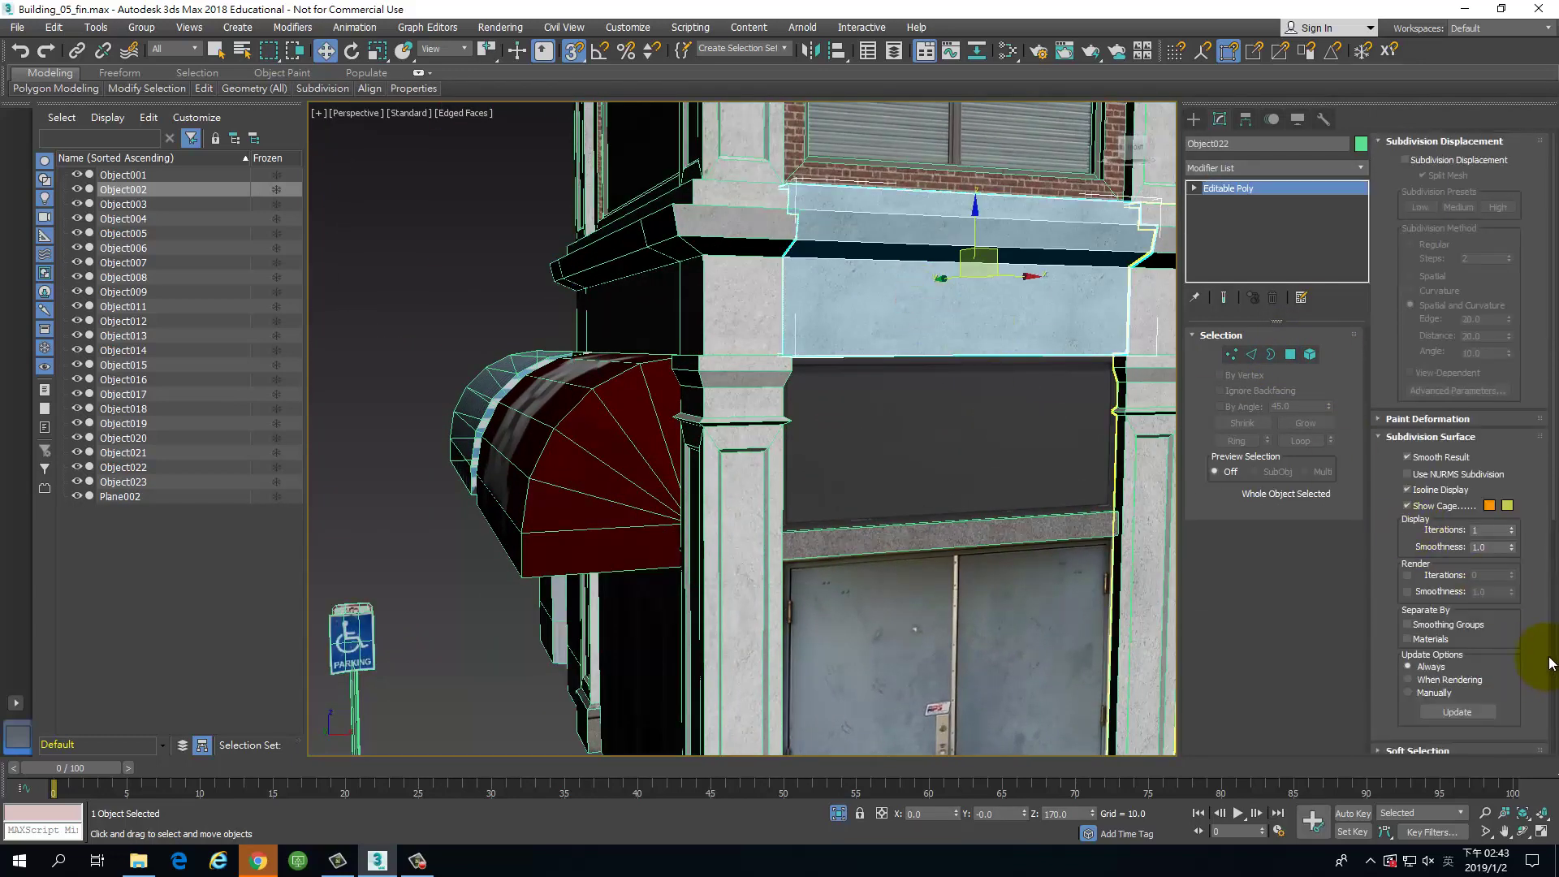
scroll(1551, 662, "down", 5)
left_click(1422, 505)
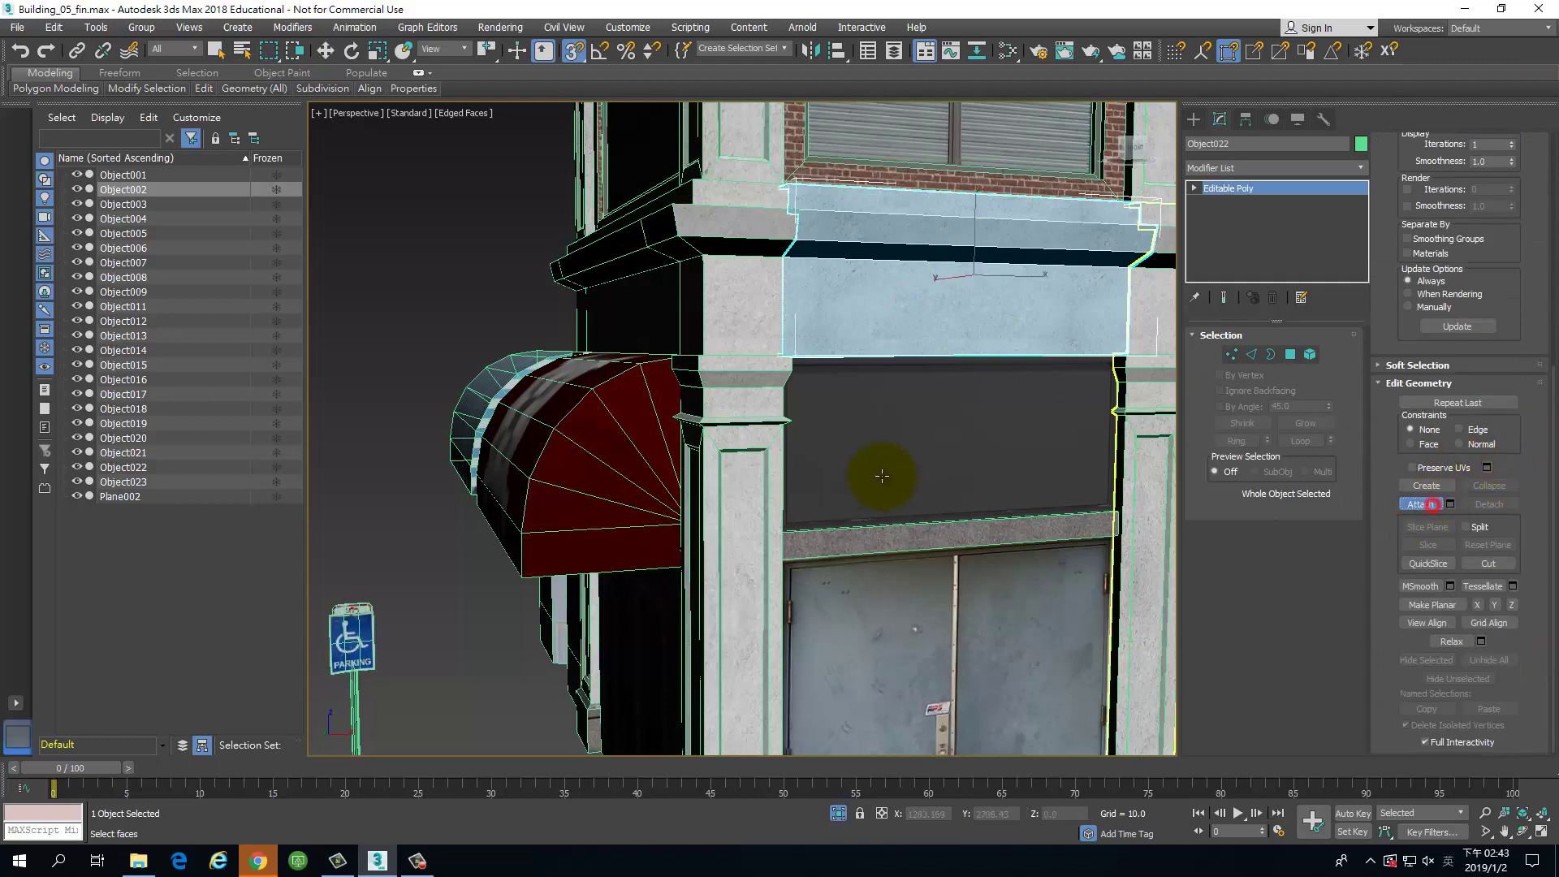
left_click(911, 544)
left_click(1431, 504)
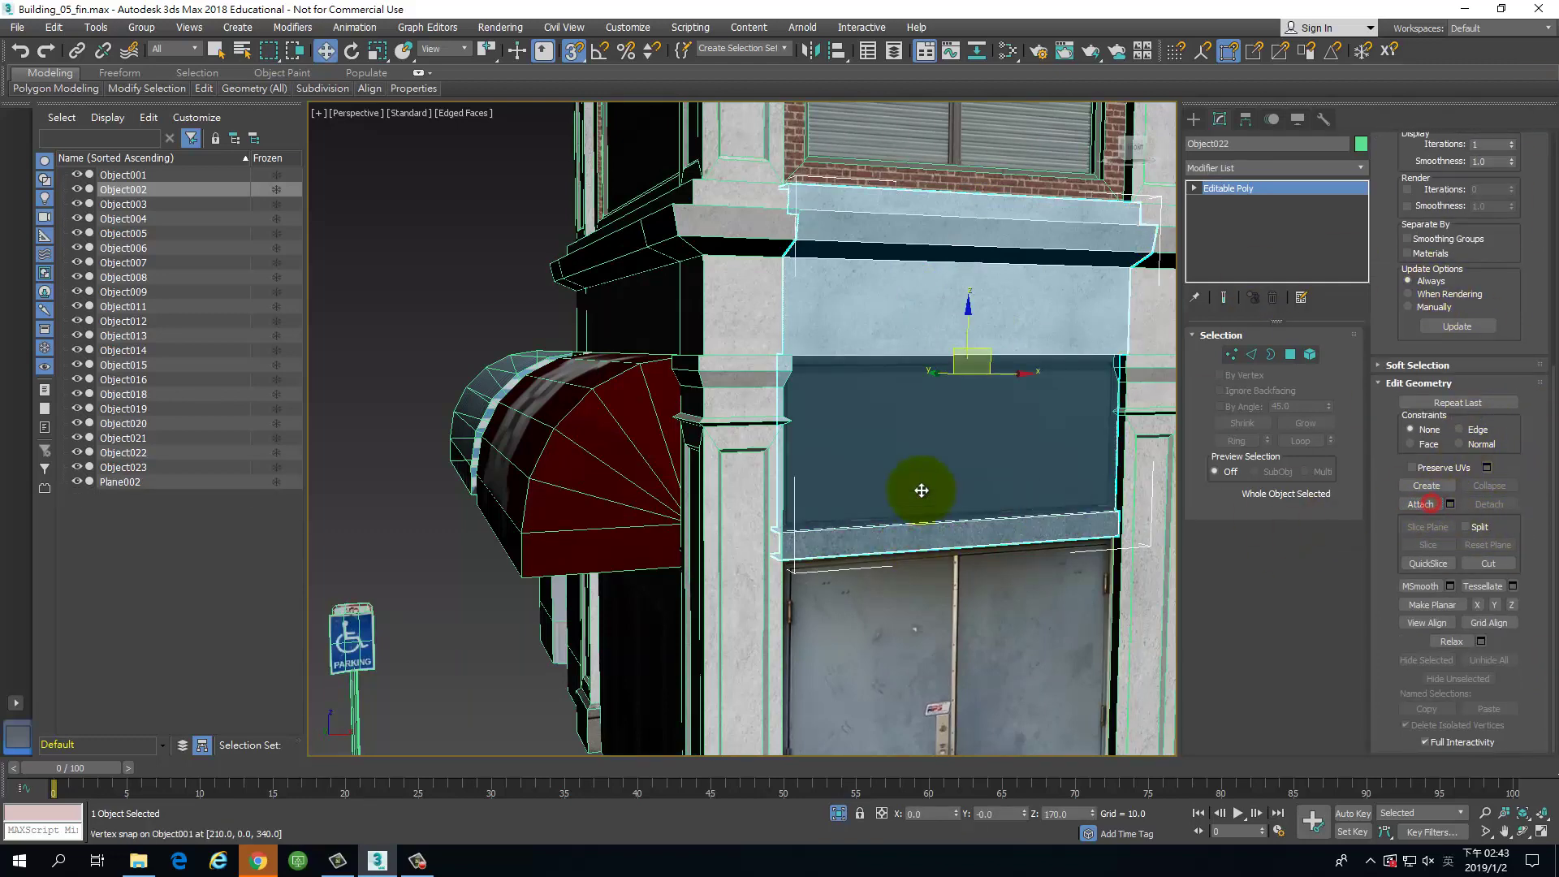
Step: Reselect Plane002, enter its Element level, and detach the street lamp as a separate object
scroll(919, 491, "down", 2)
middle_click_drag(919, 491, 1047, 508, "alt")
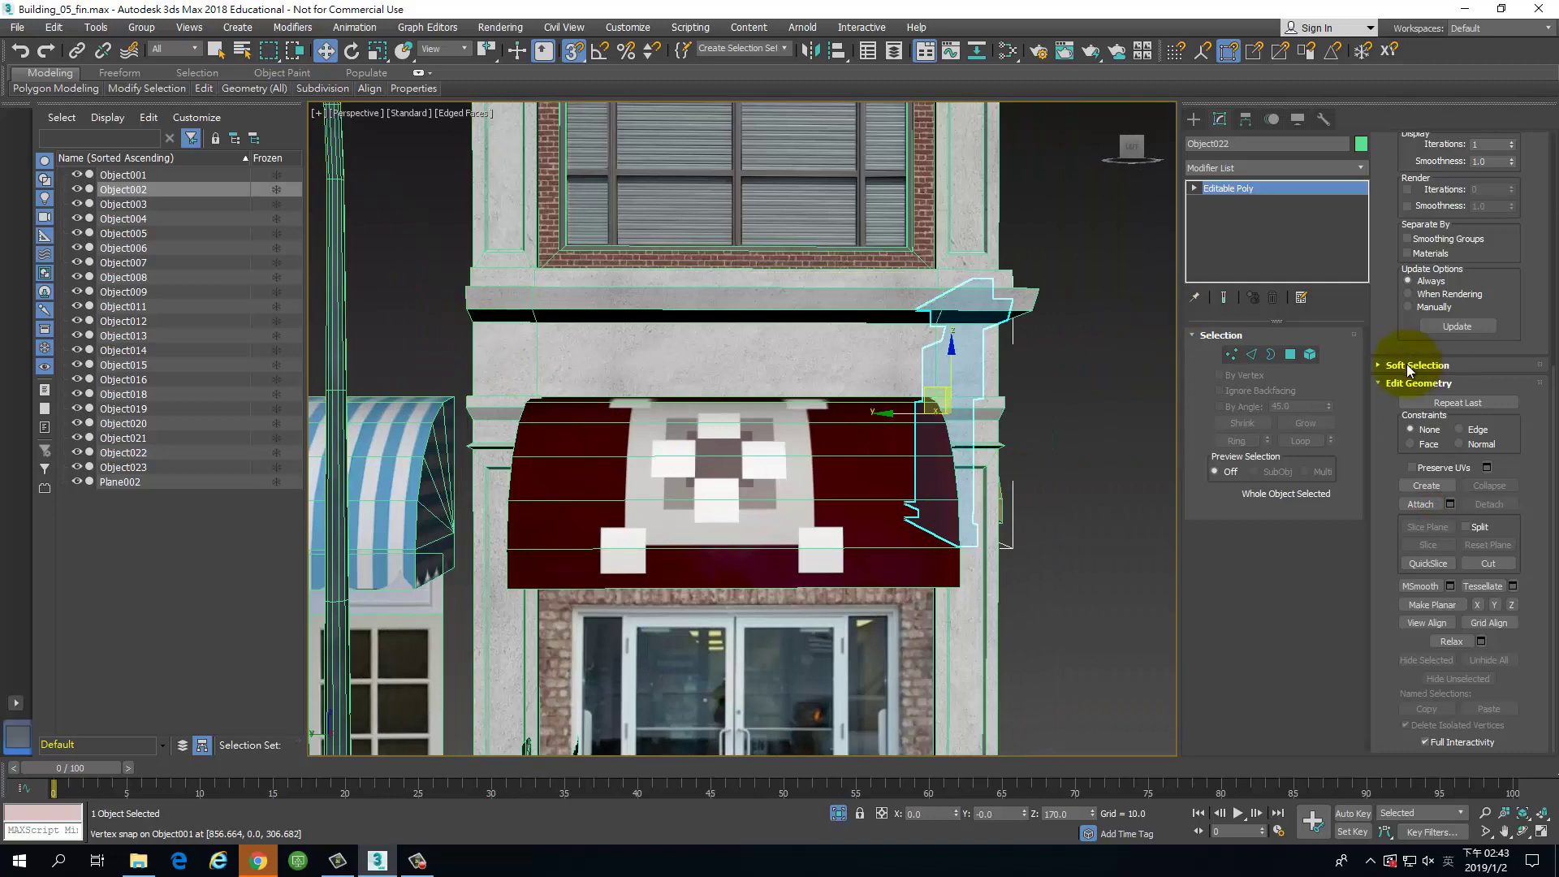
left_click(496, 299)
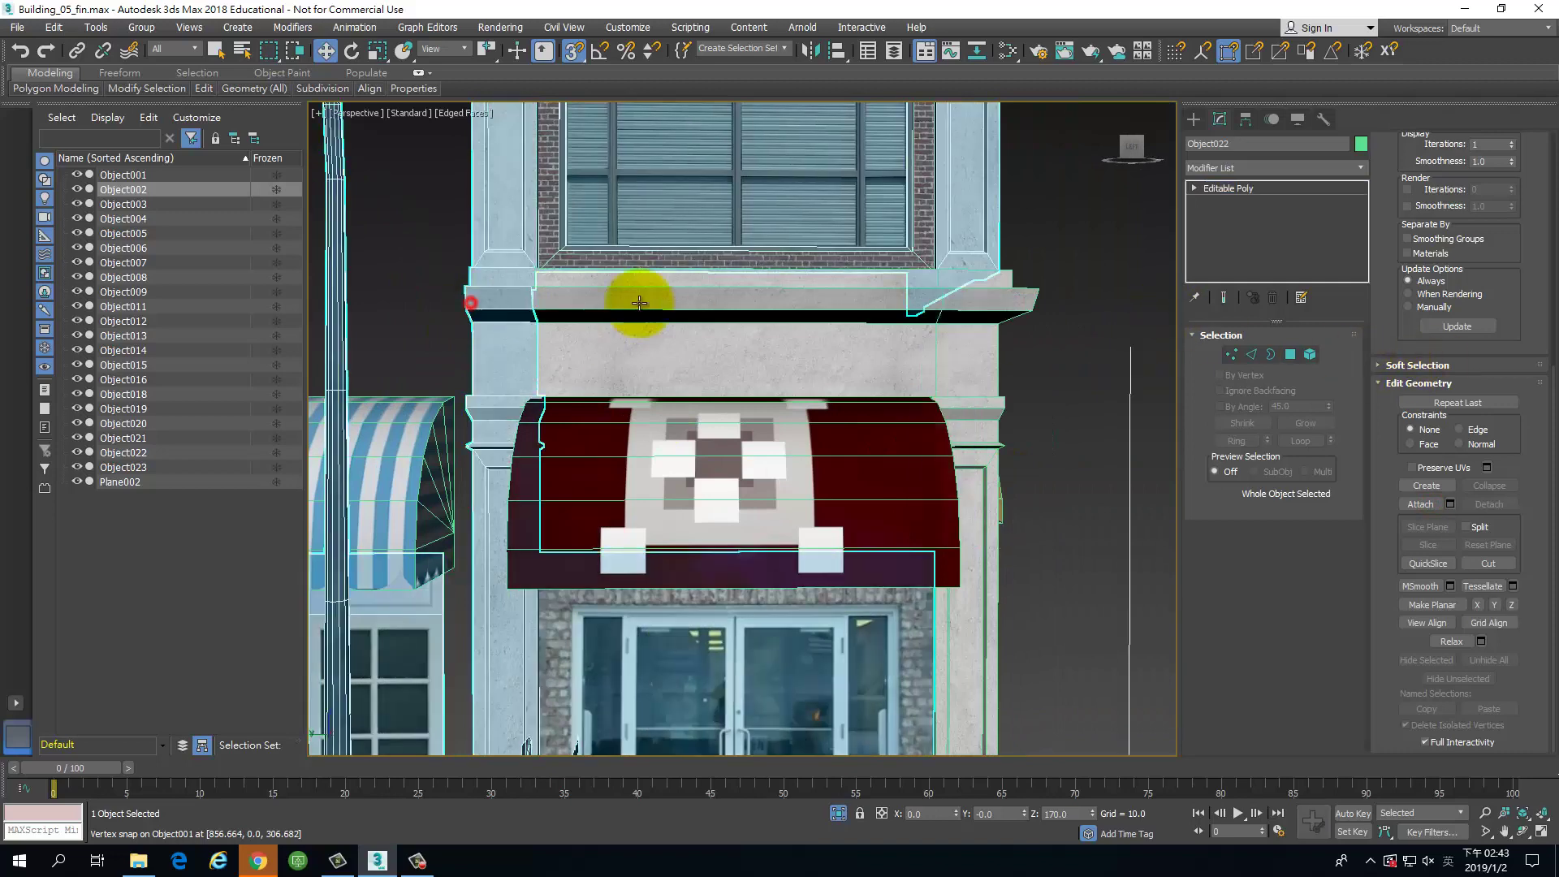
left_click(1310, 355)
scroll(793, 435, "down", 5)
middle_click_drag(644, 452, 408, 260, "alt")
left_click_drag(582, 423, 536, 379)
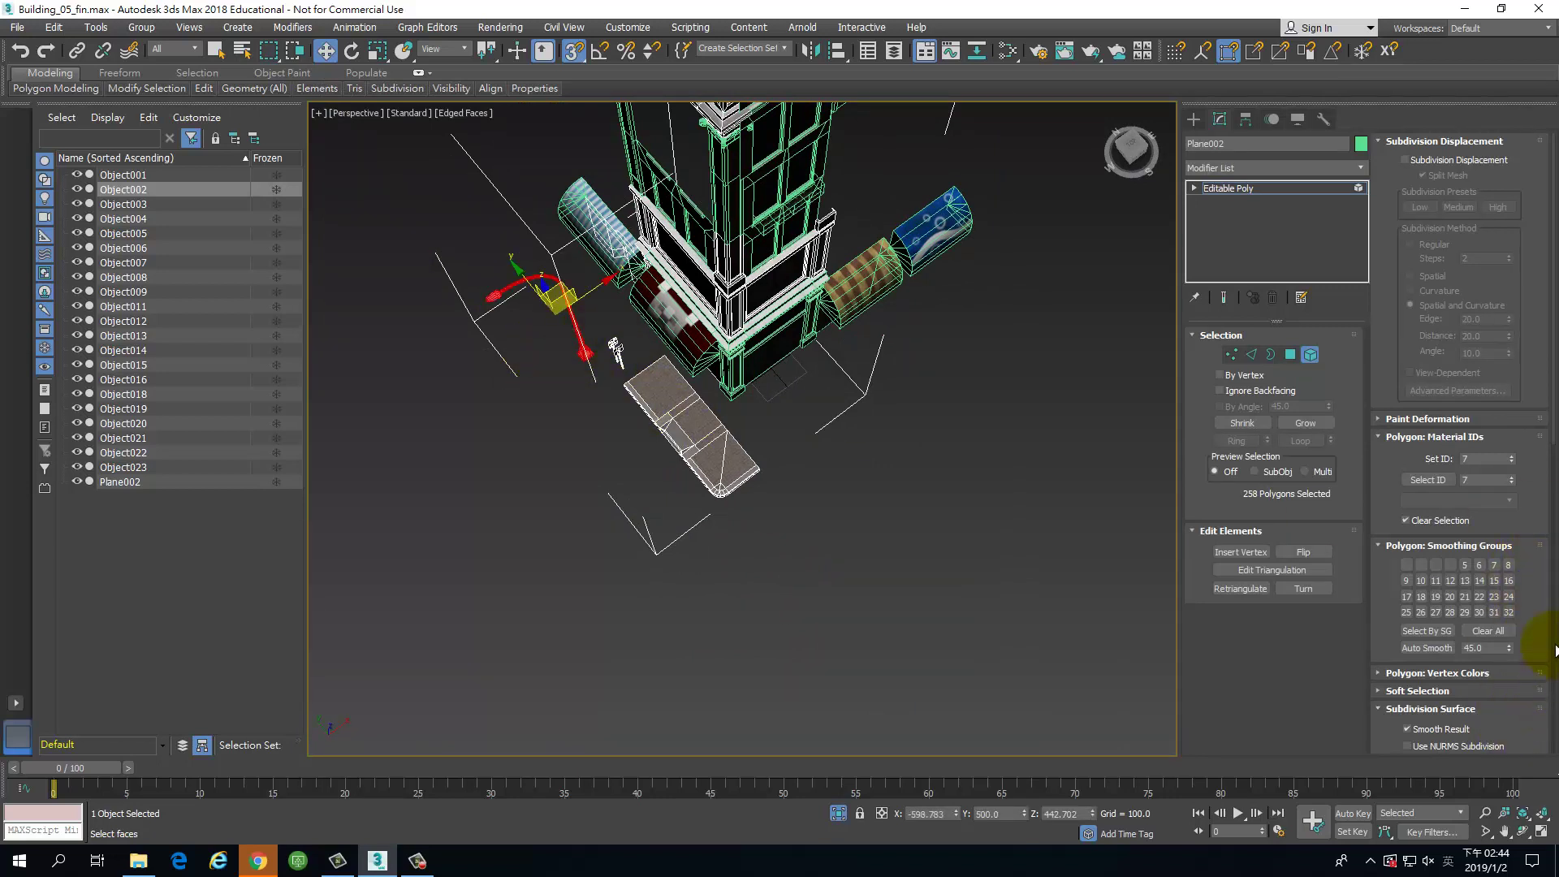
scroll(1446, 601, "down", 10)
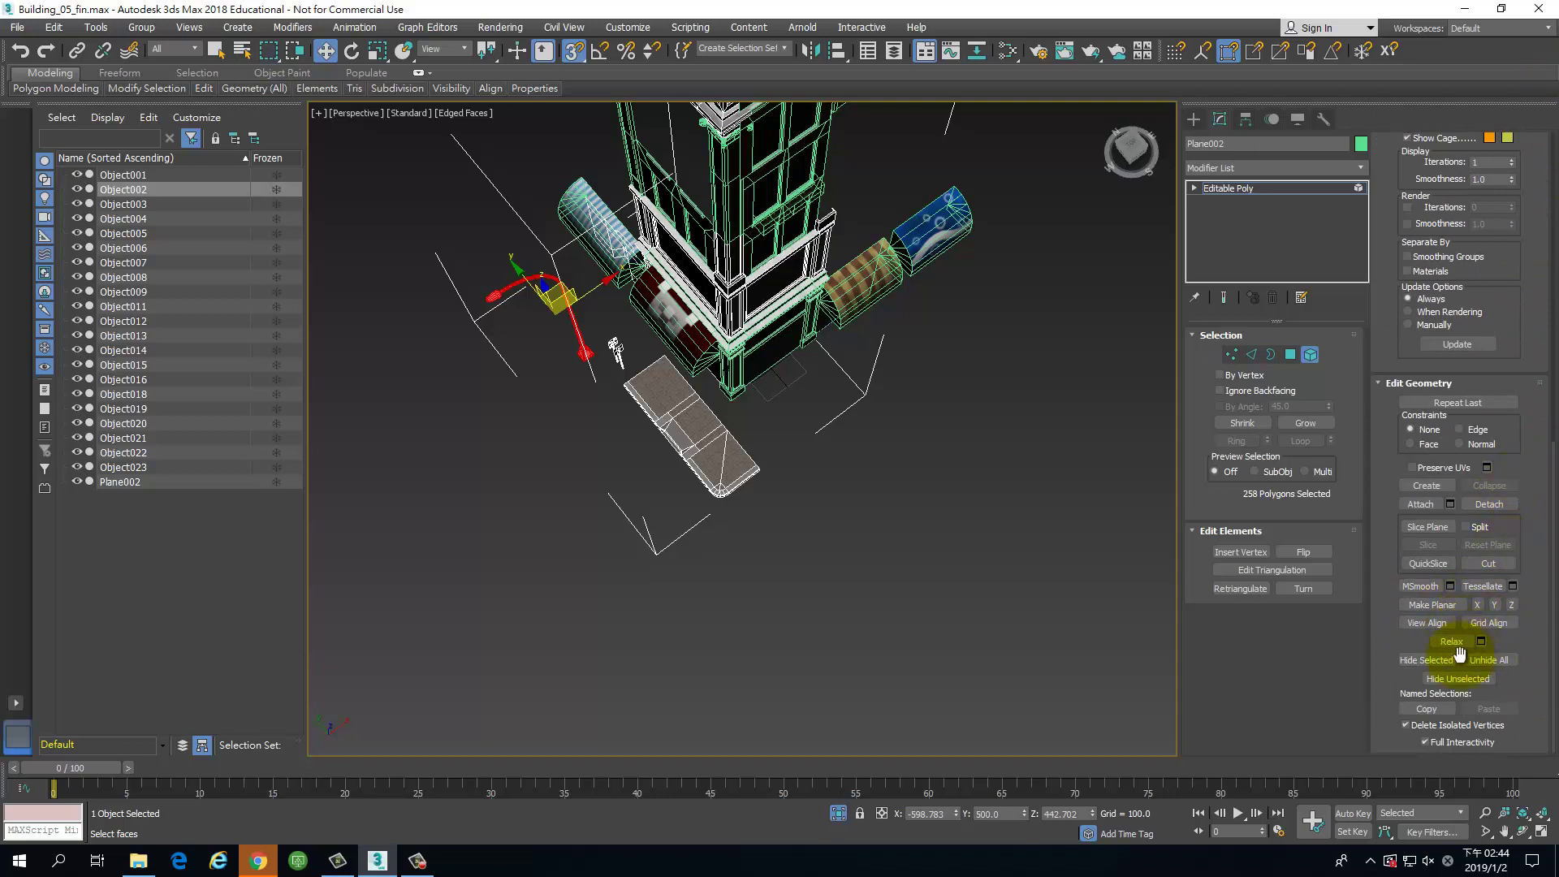
left_click_drag(1532, 522, 1502, 632)
left_click(1502, 627)
key("Return")
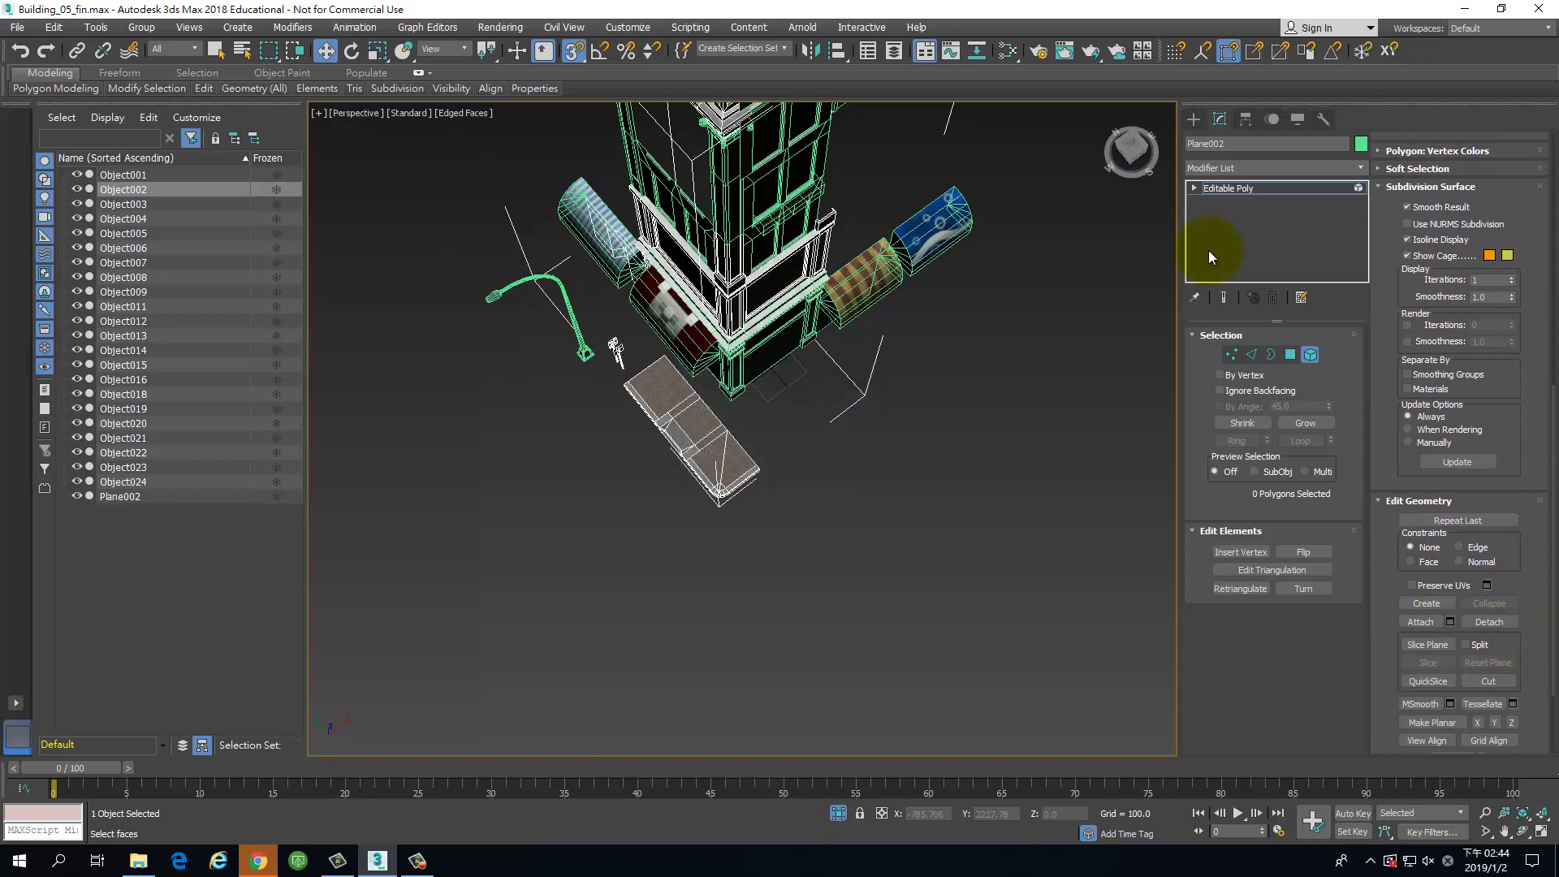
Step: Detach each of the two parking sign posts beside the sidewalk as its own object
scroll(523, 524, "up", 8)
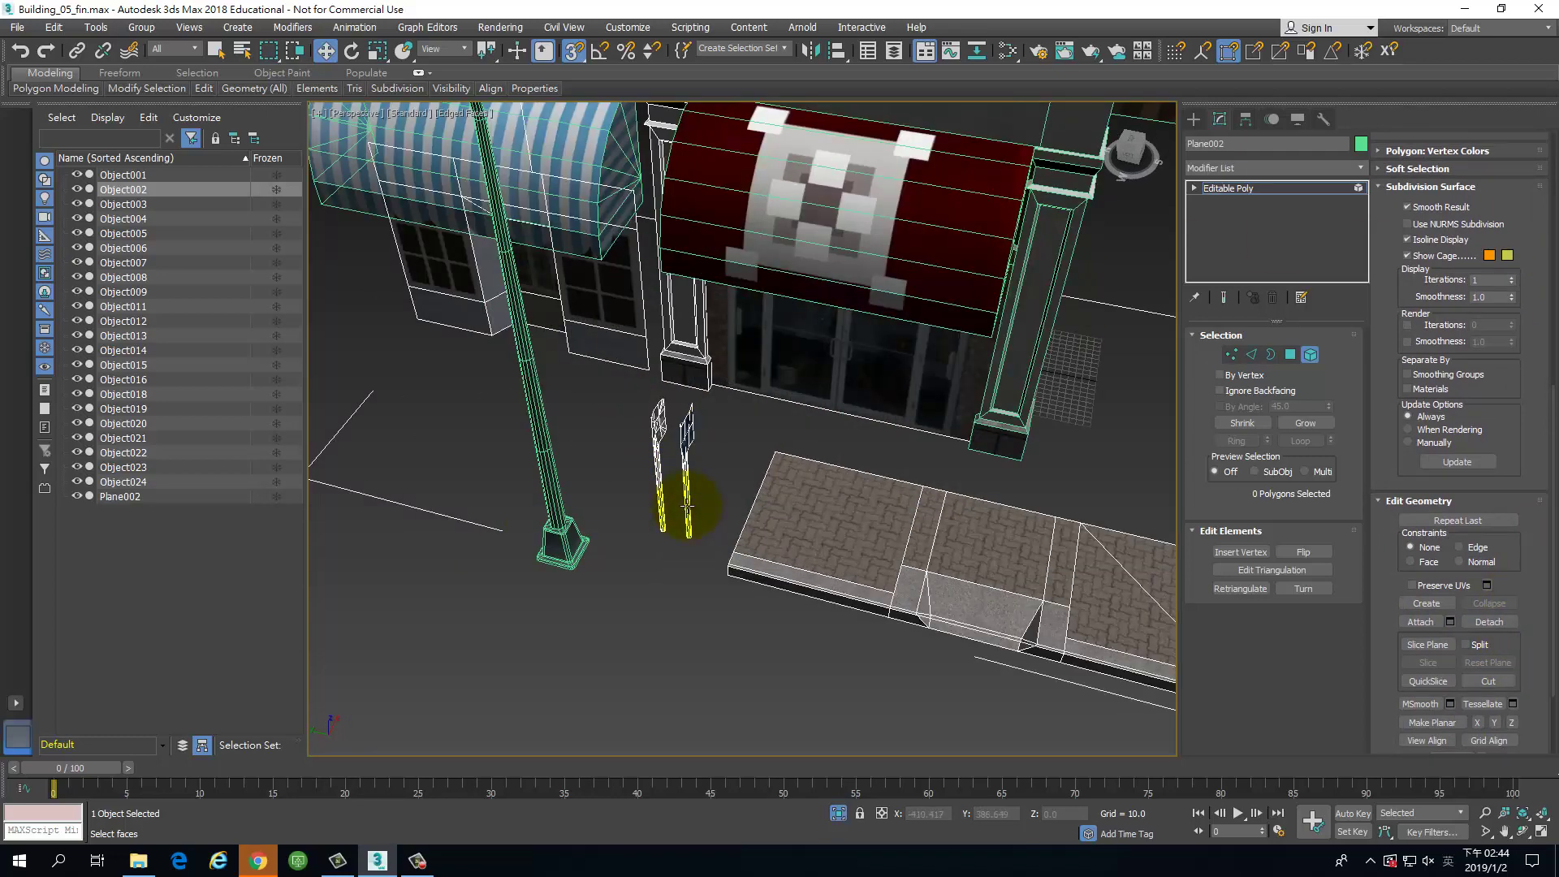
left_click(687, 505)
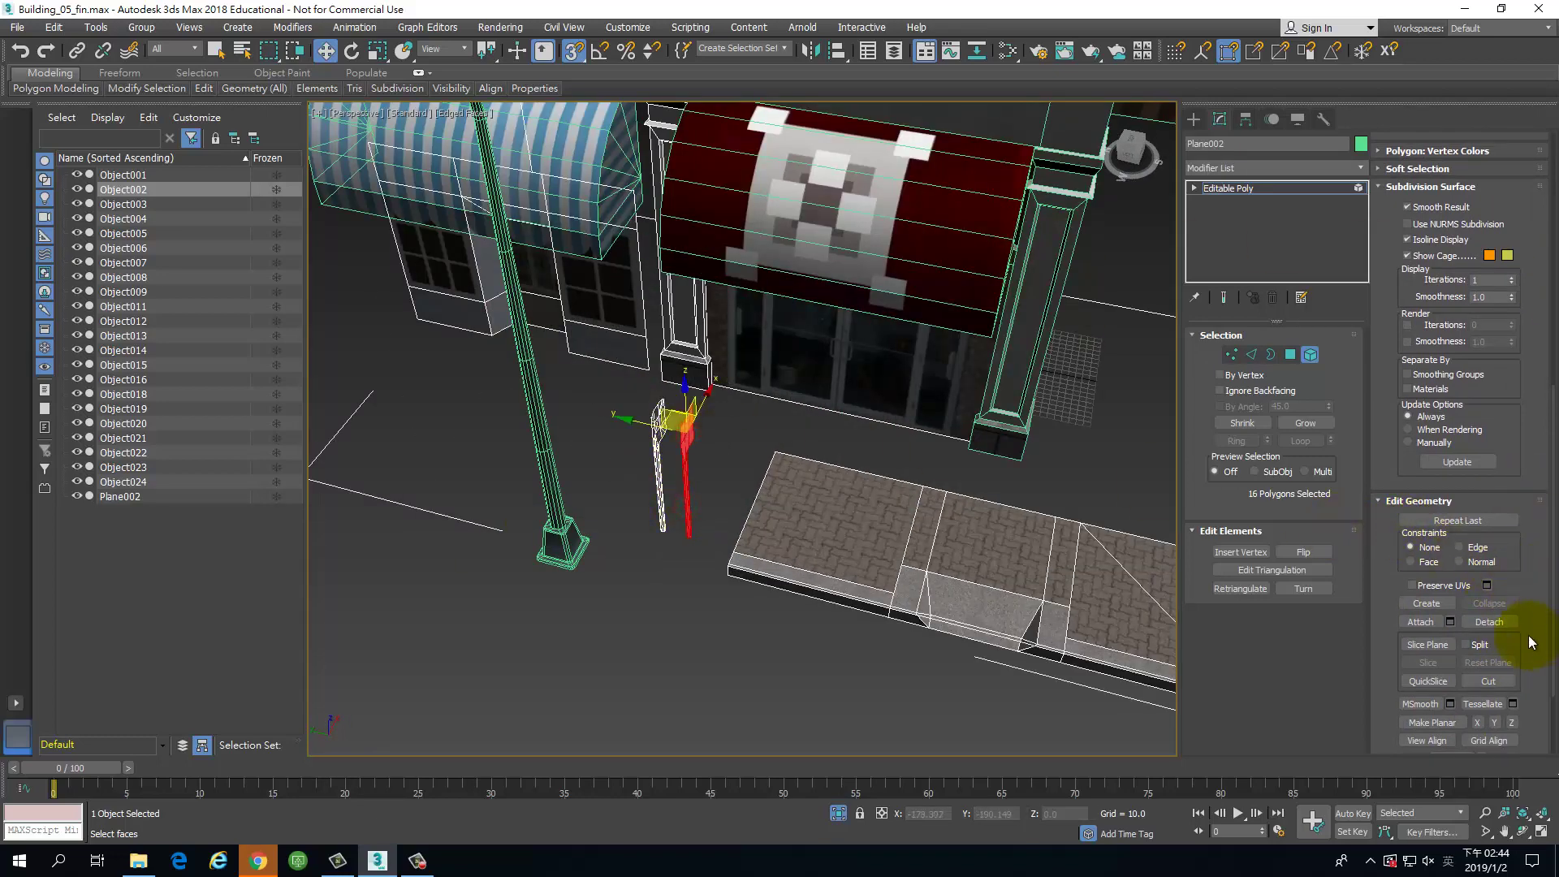
left_click(1502, 627)
key("Return")
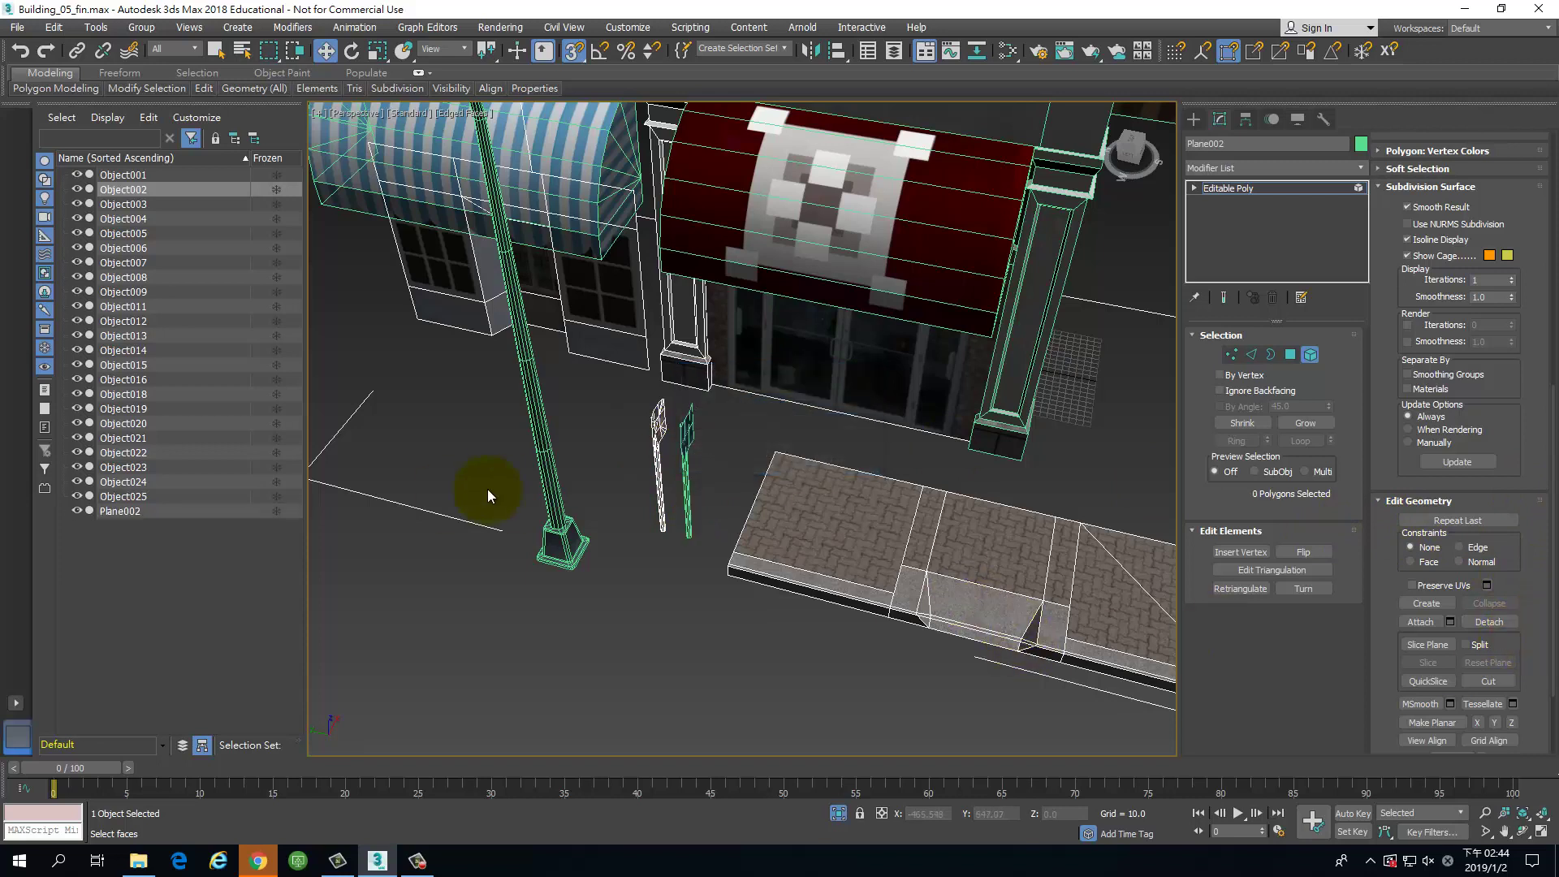
left_click(1502, 621)
key("Return")
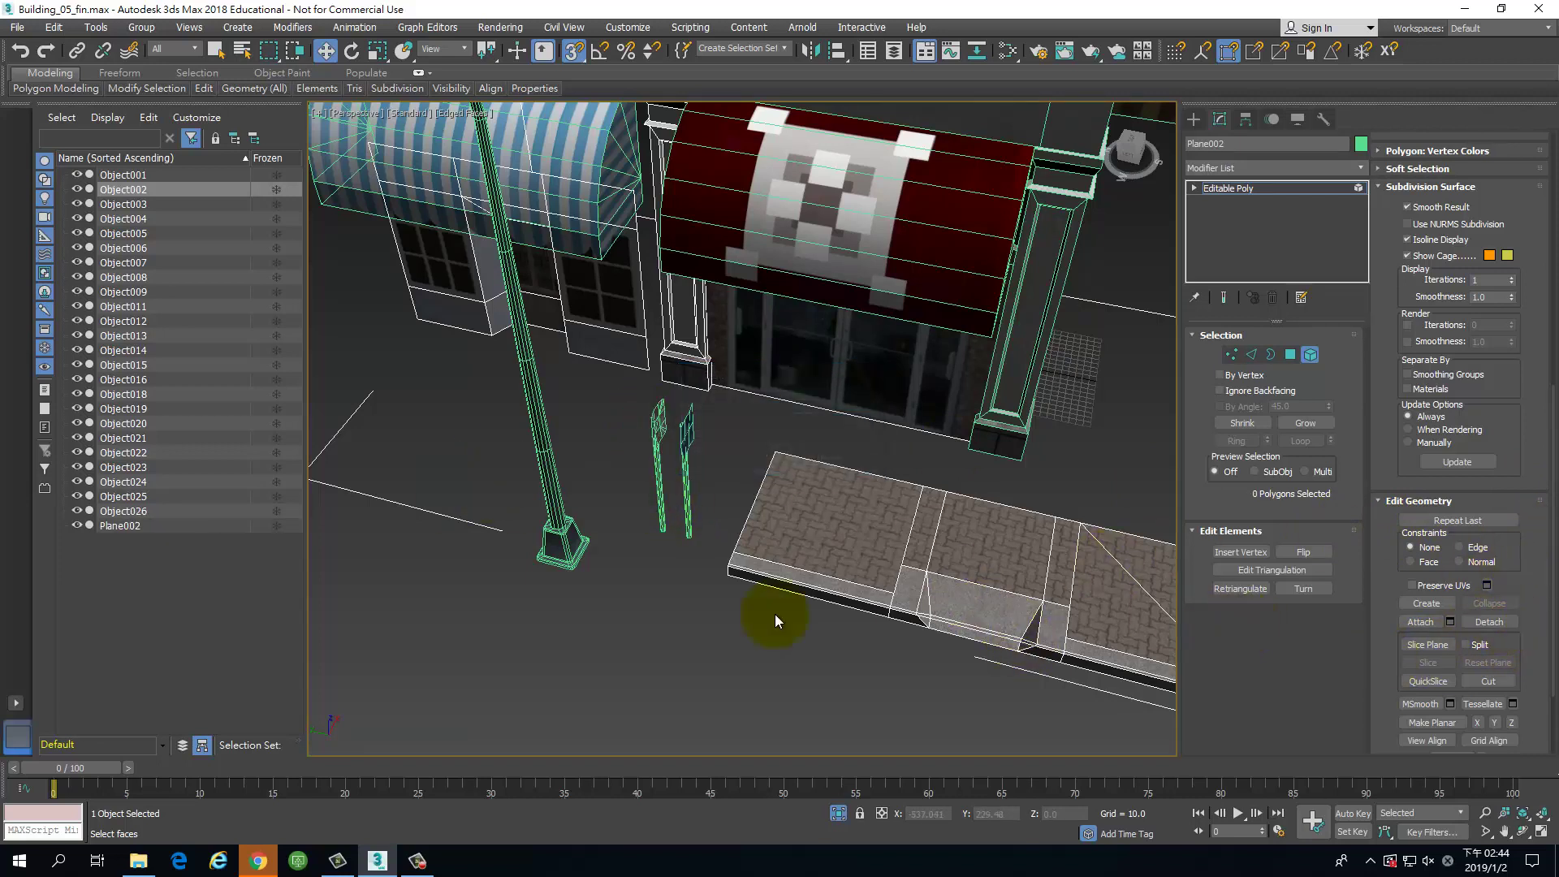
Step: Detach the sidewalk's end section, curb-ramp section and rounded corner section as three separate objects
left_click(905, 539)
left_click(1500, 623)
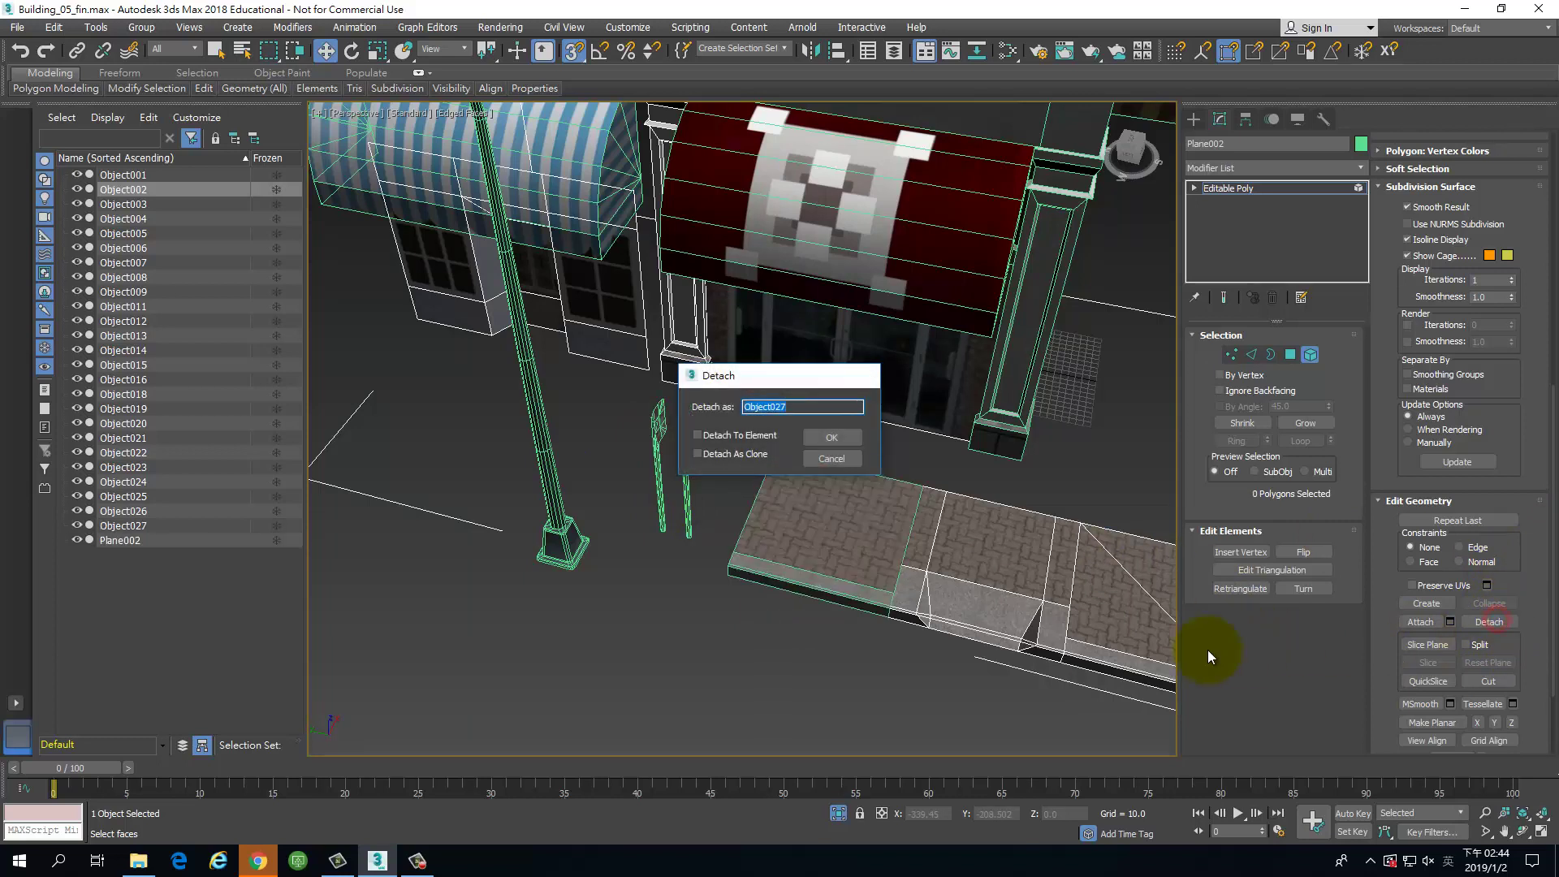
key("Return")
left_click(1001, 615)
left_click(1502, 623)
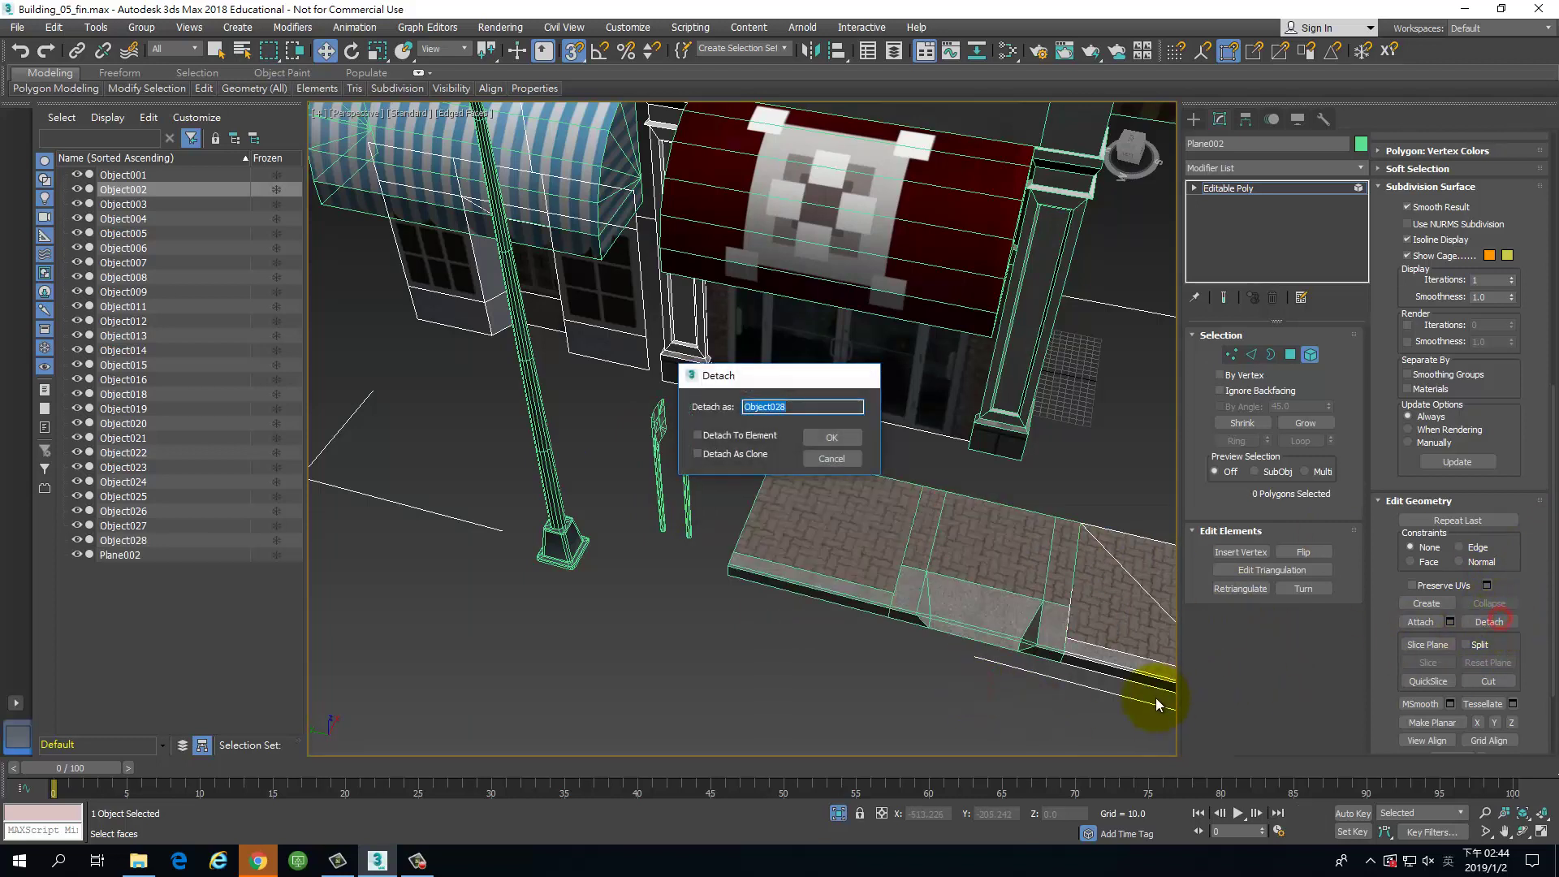
key("Return")
left_click(1153, 674)
middle_click_drag(887, 616, 775, 608)
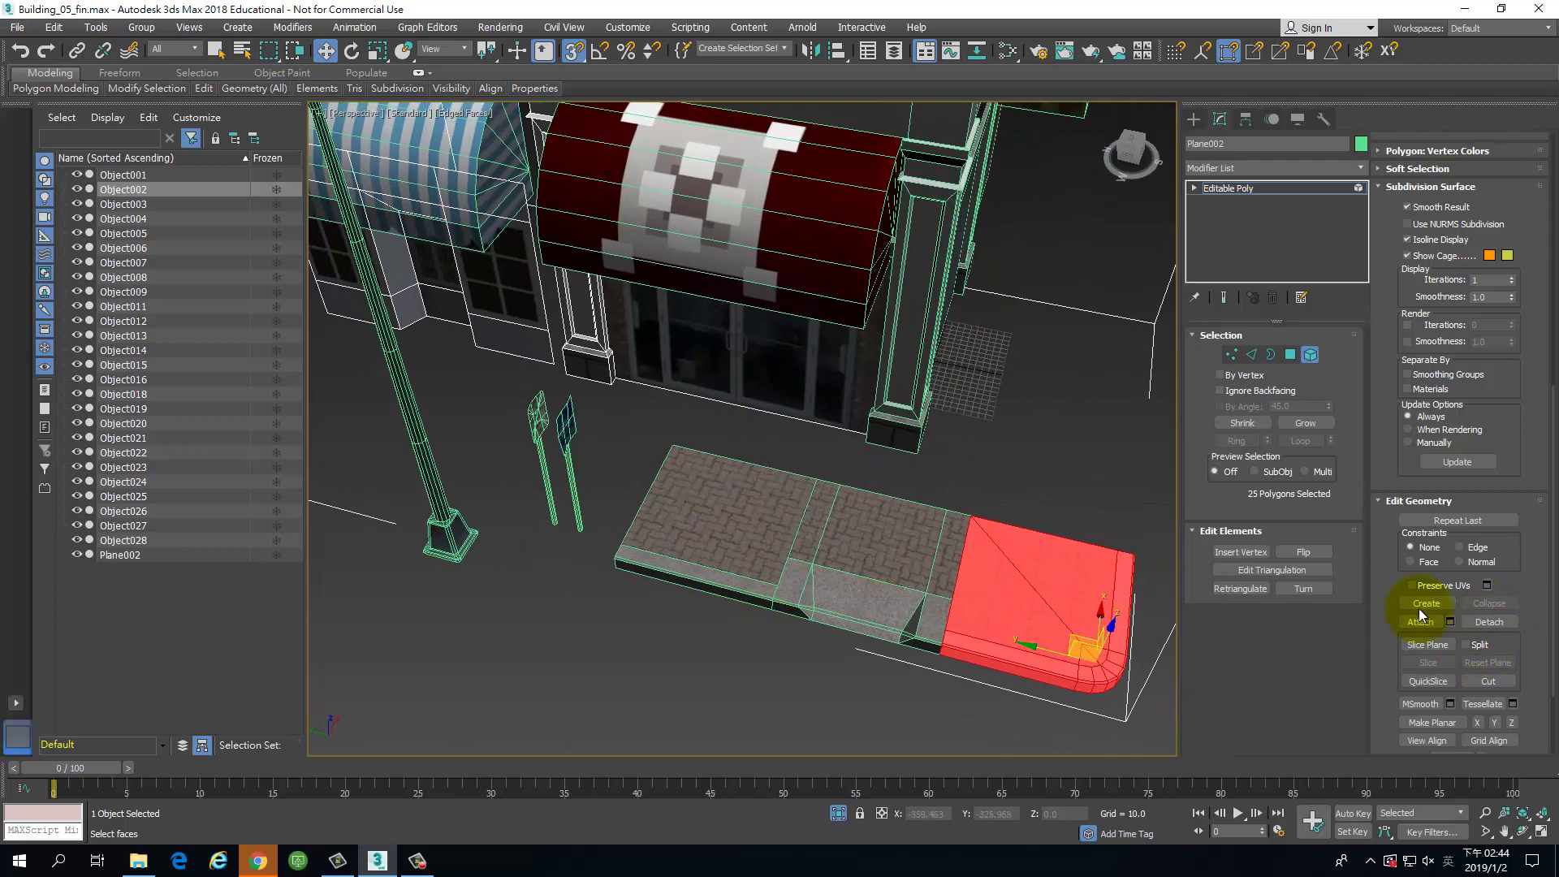
left_click(1487, 624)
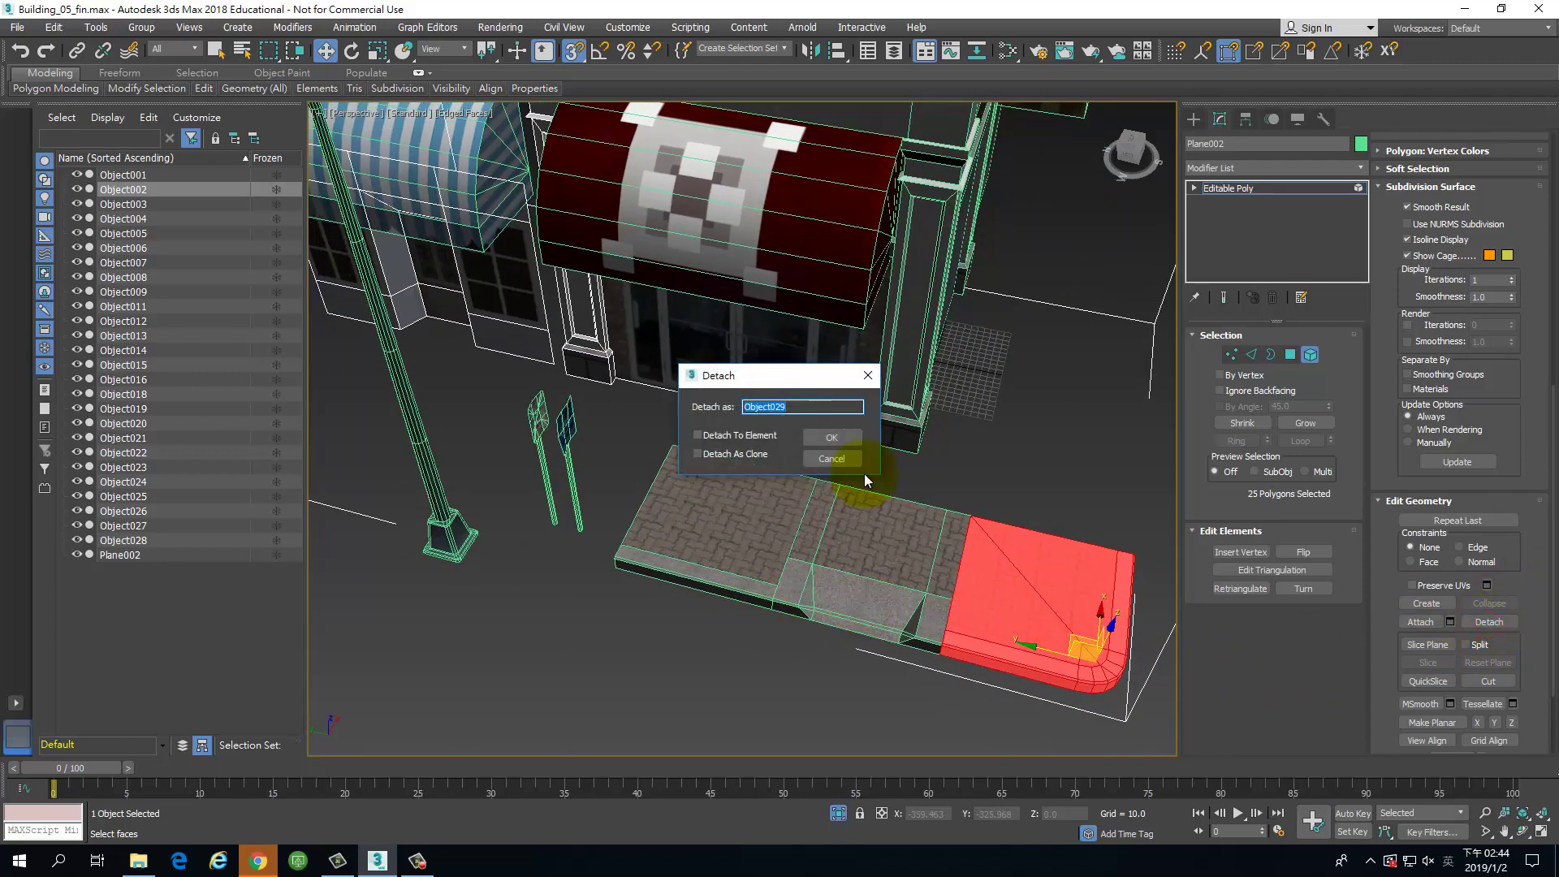
left_click(830, 438)
Step: Detach the brick and glass-door storefront beneath the red awning as a separate object
left_click(813, 349)
left_click(1487, 622)
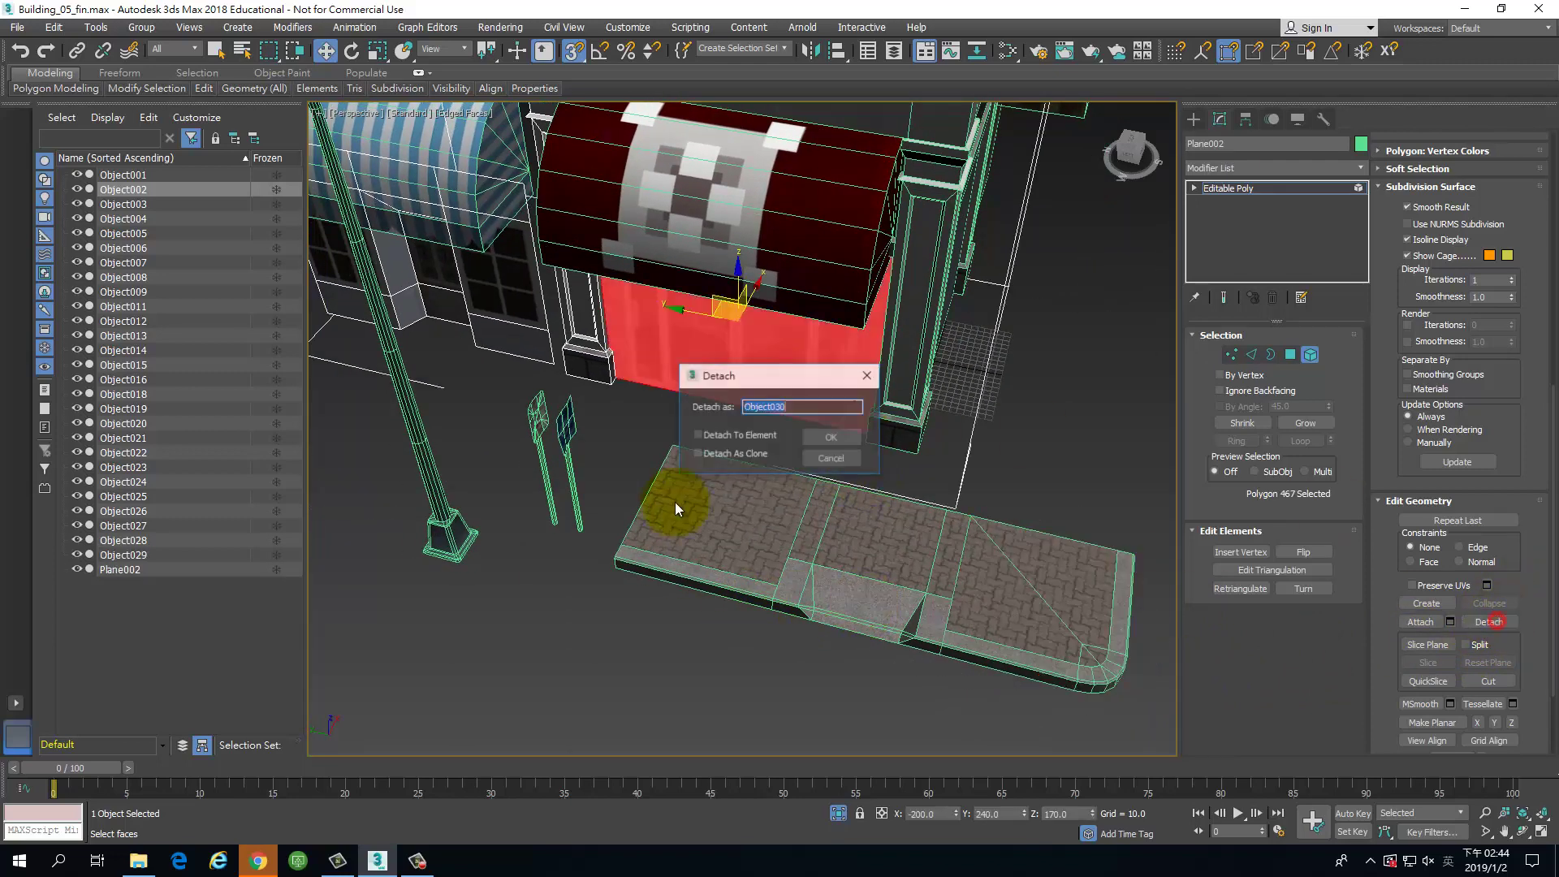
left_click(849, 437)
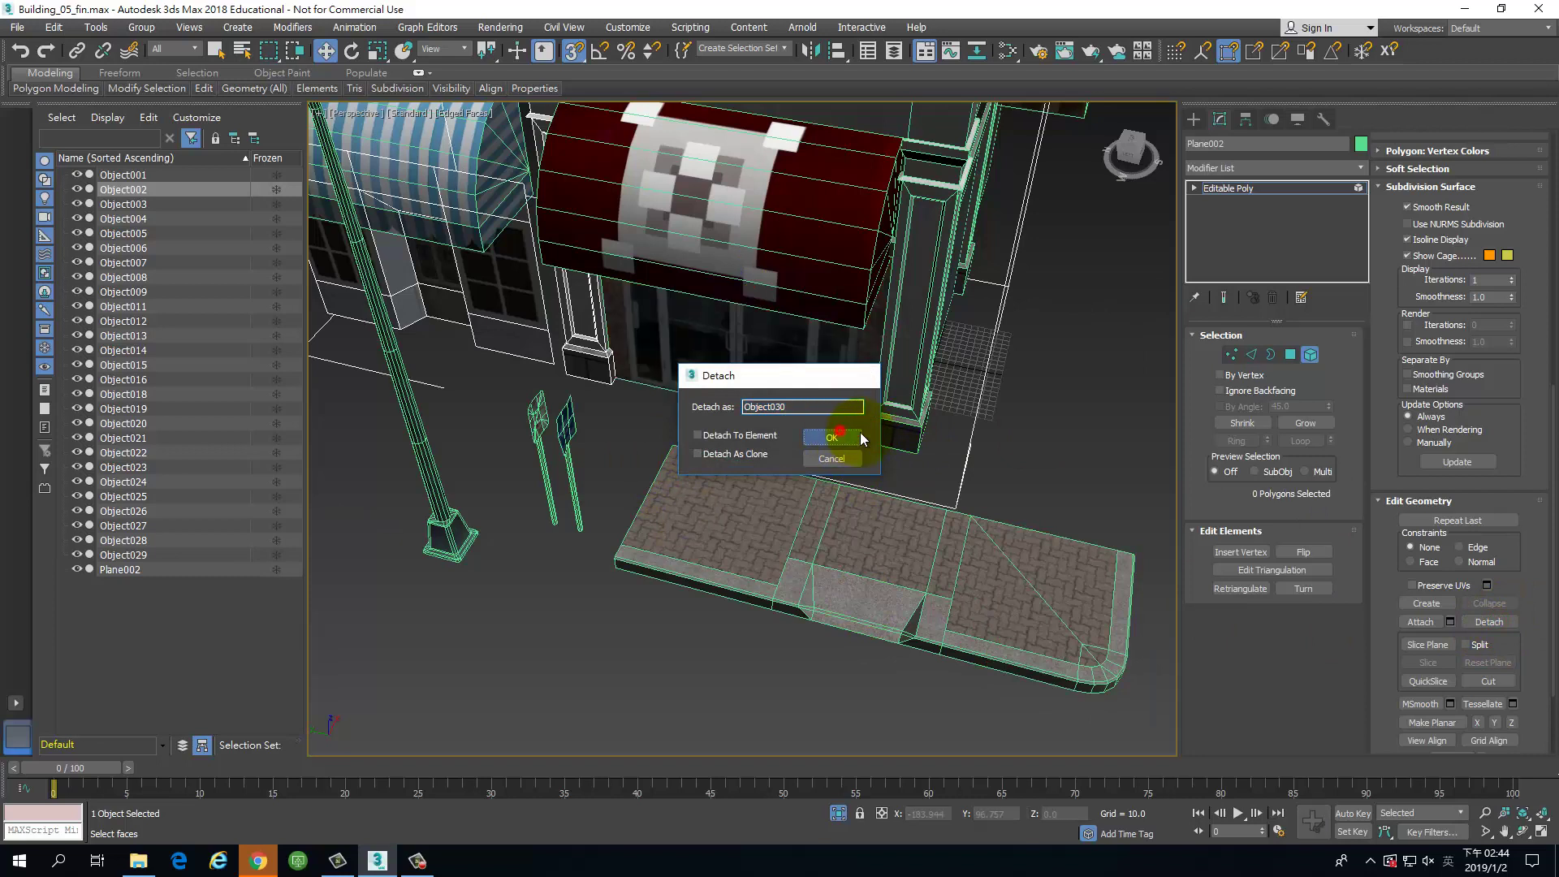
Step: Leave Element level, select the parking sign nearer the sidewalk, and center its pivot to the object
left_click(1309, 355)
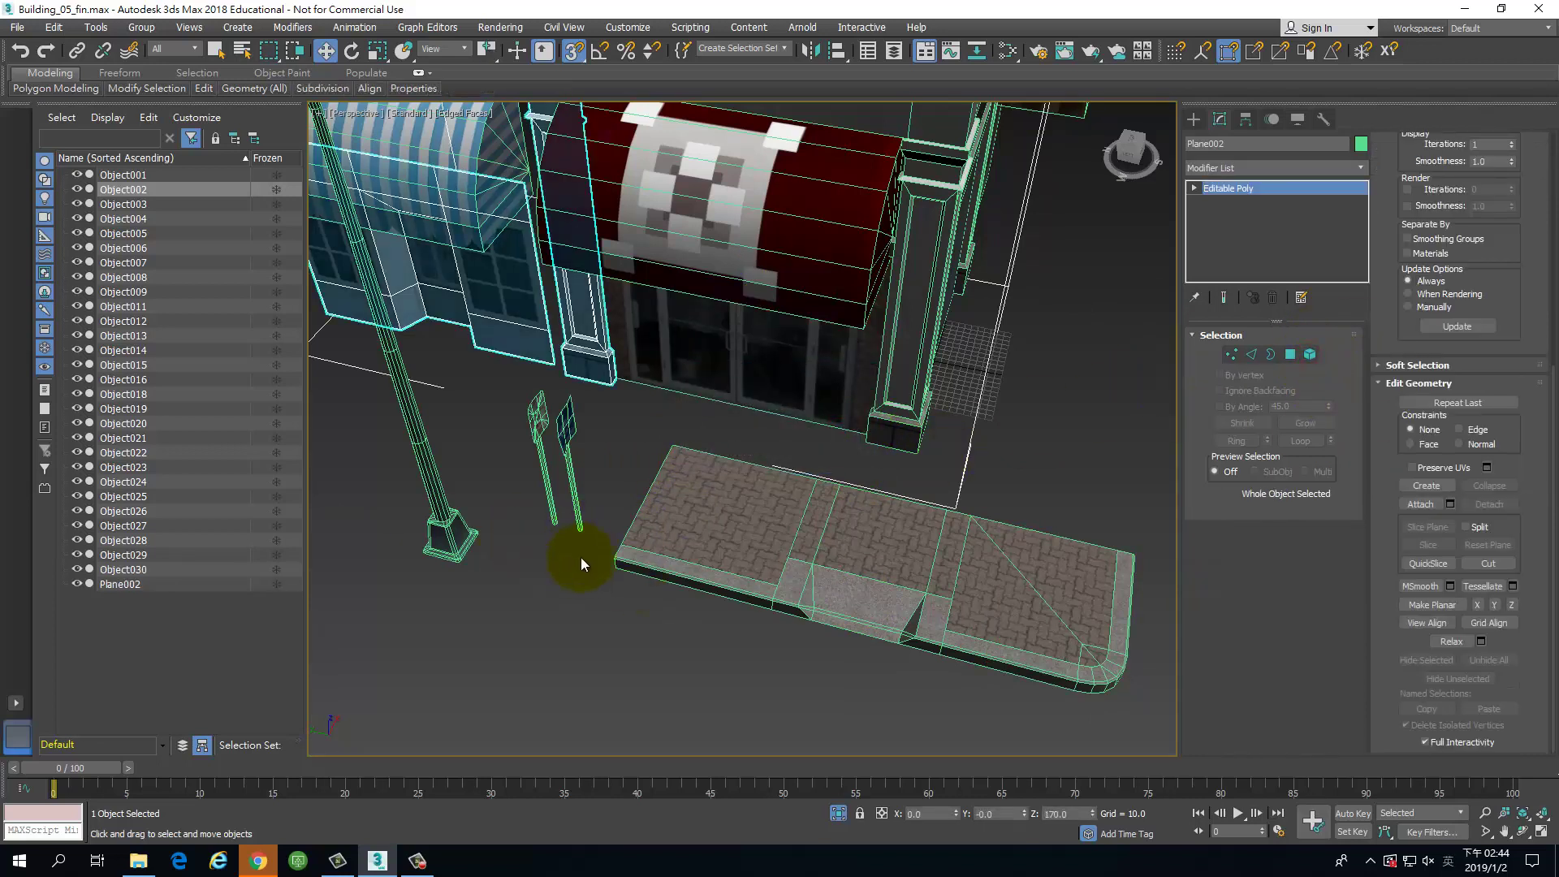
left_click(590, 495)
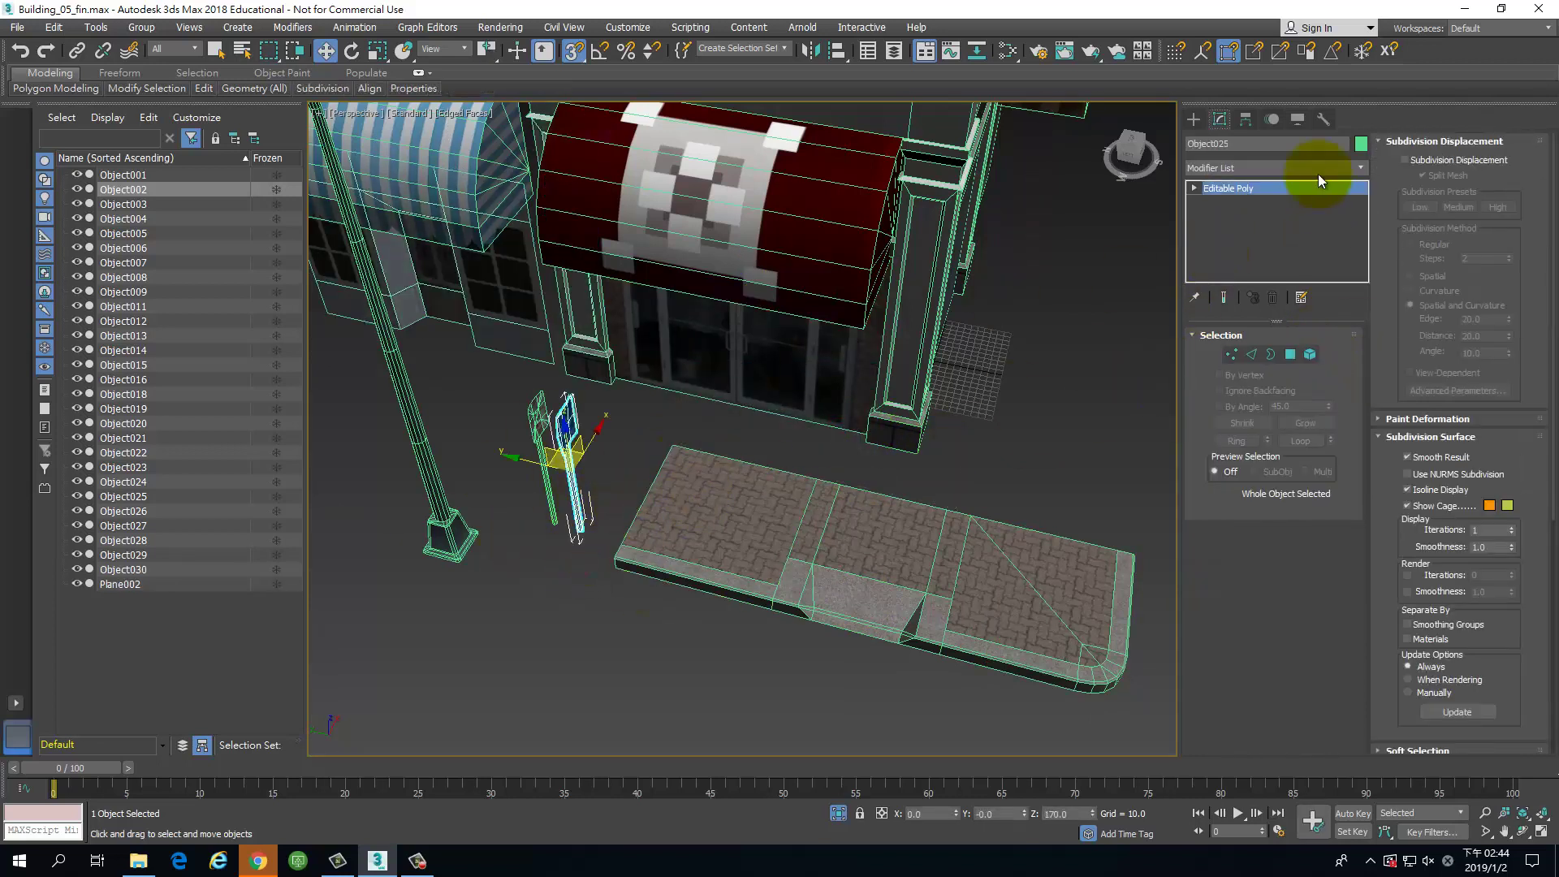
left_click(1245, 120)
left_click(1296, 232)
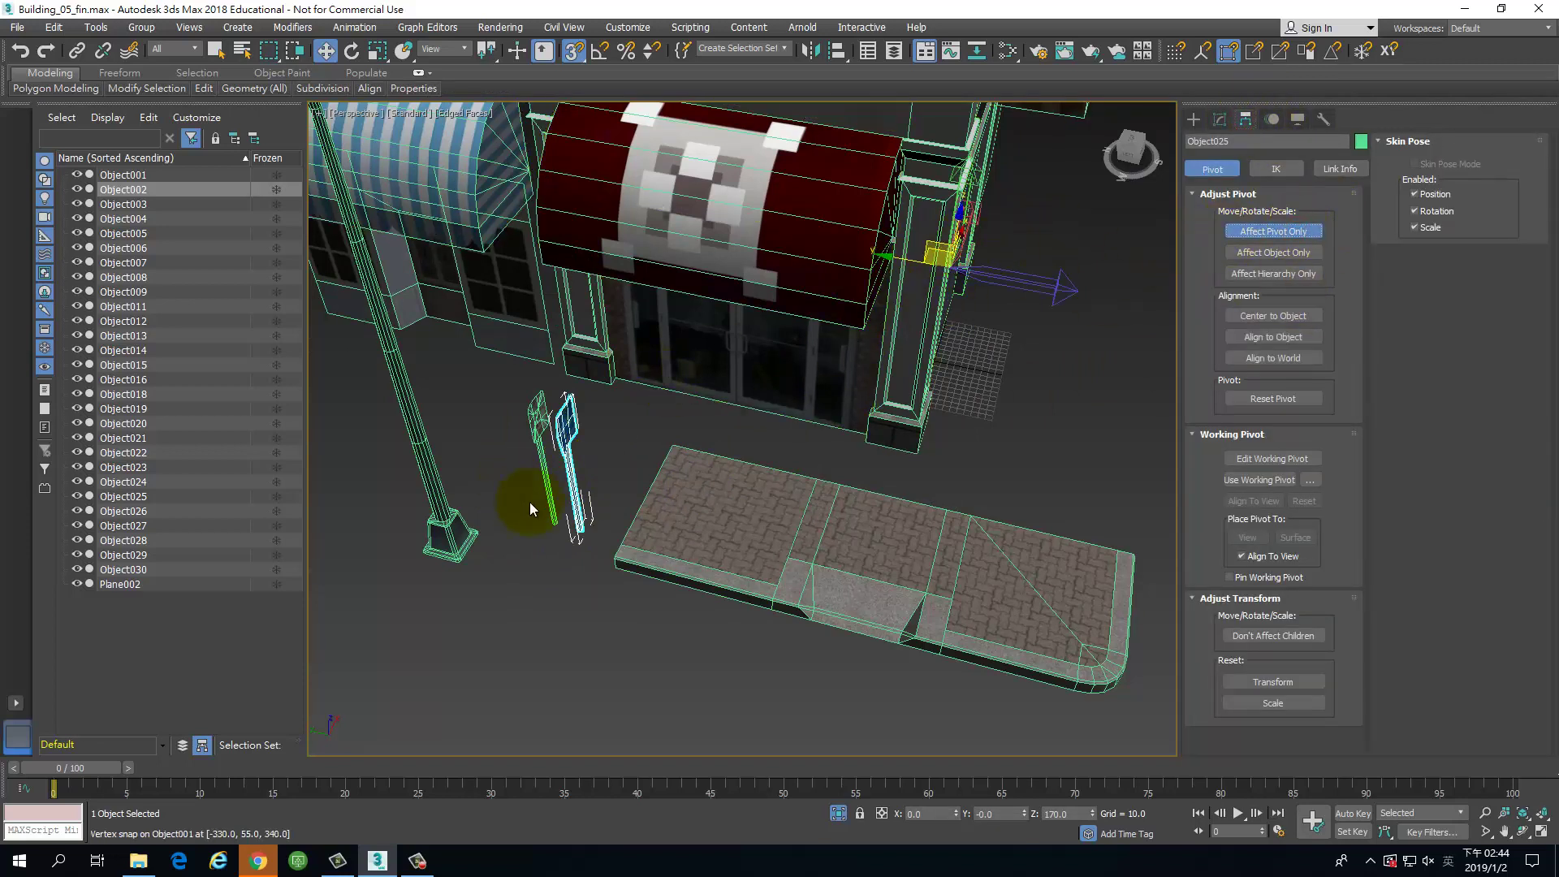
left_click(1260, 317)
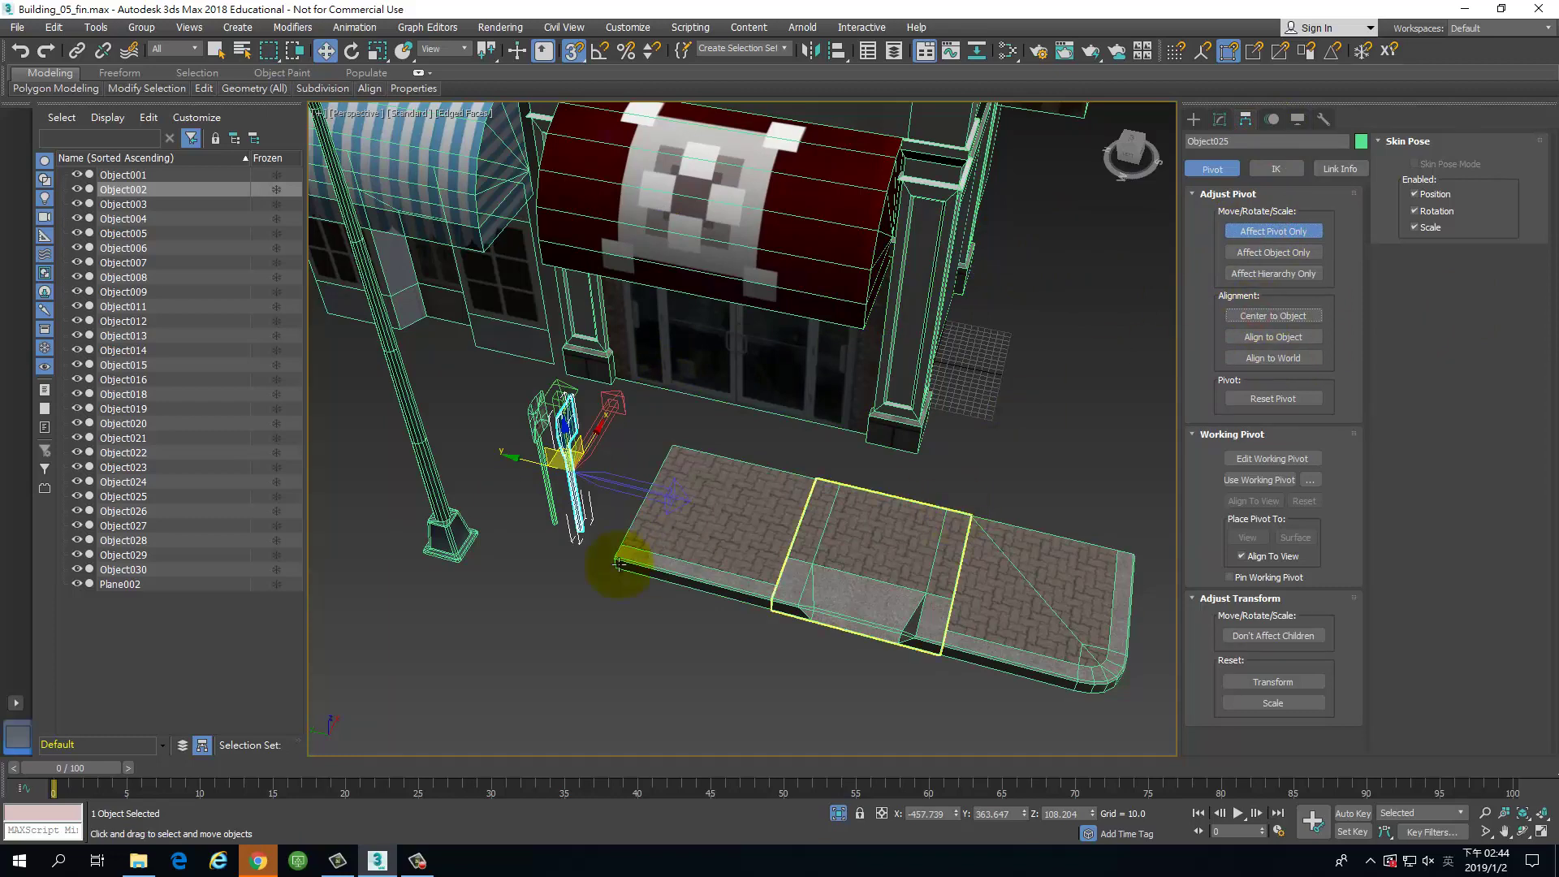
Step: Move the parking sign's pivot down to the base of its post, at Z about 2.9, and finish pivot editing
scroll(533, 498, "up", 5)
scroll(723, 434, "up", 4)
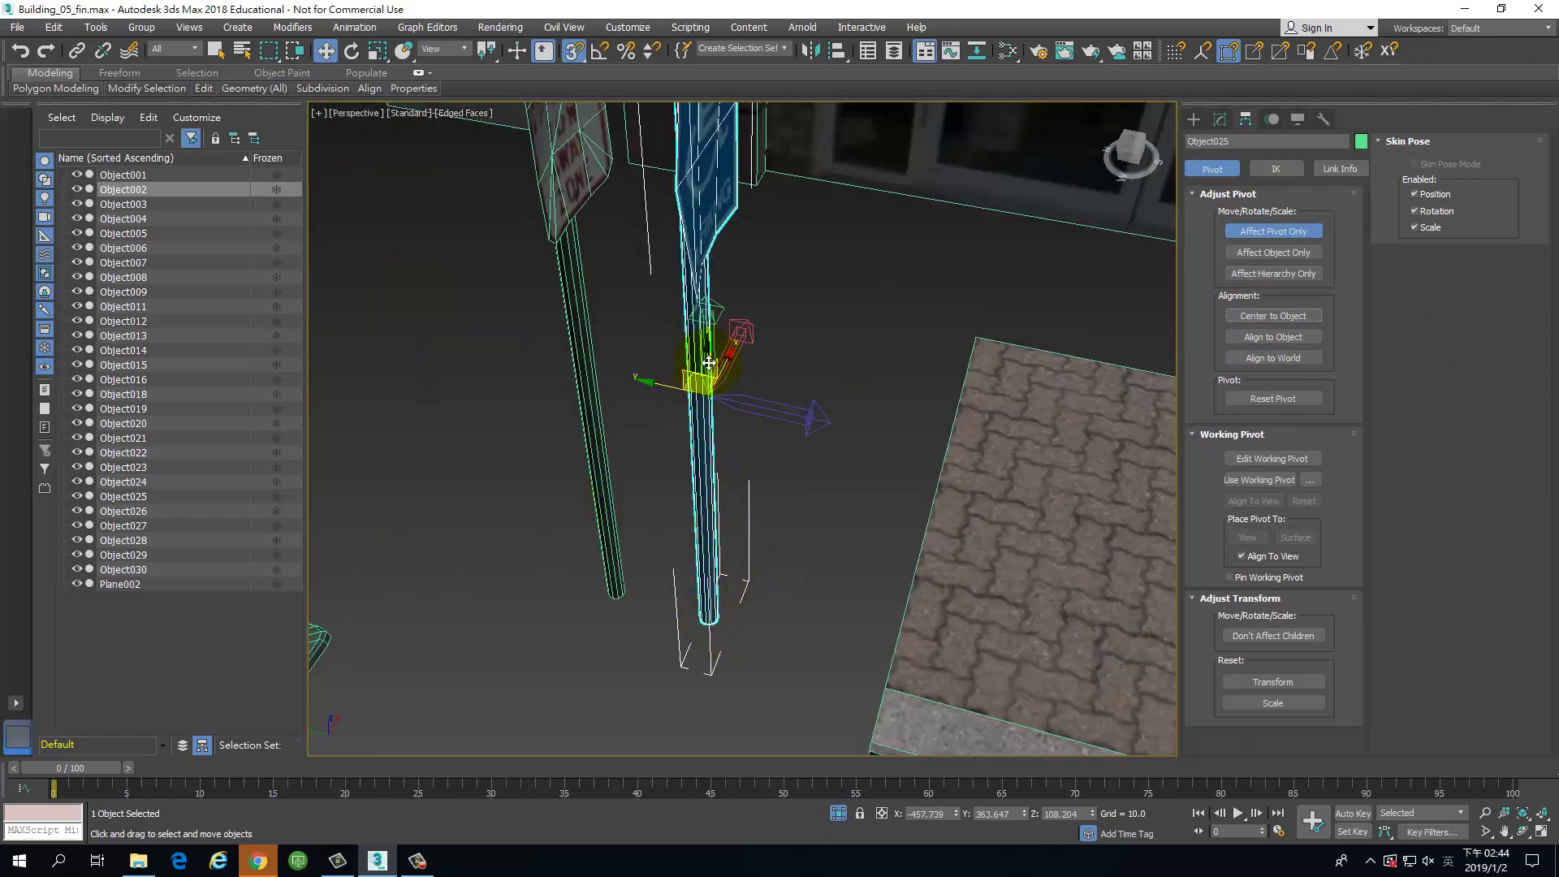
left_click_drag(711, 350, 707, 622)
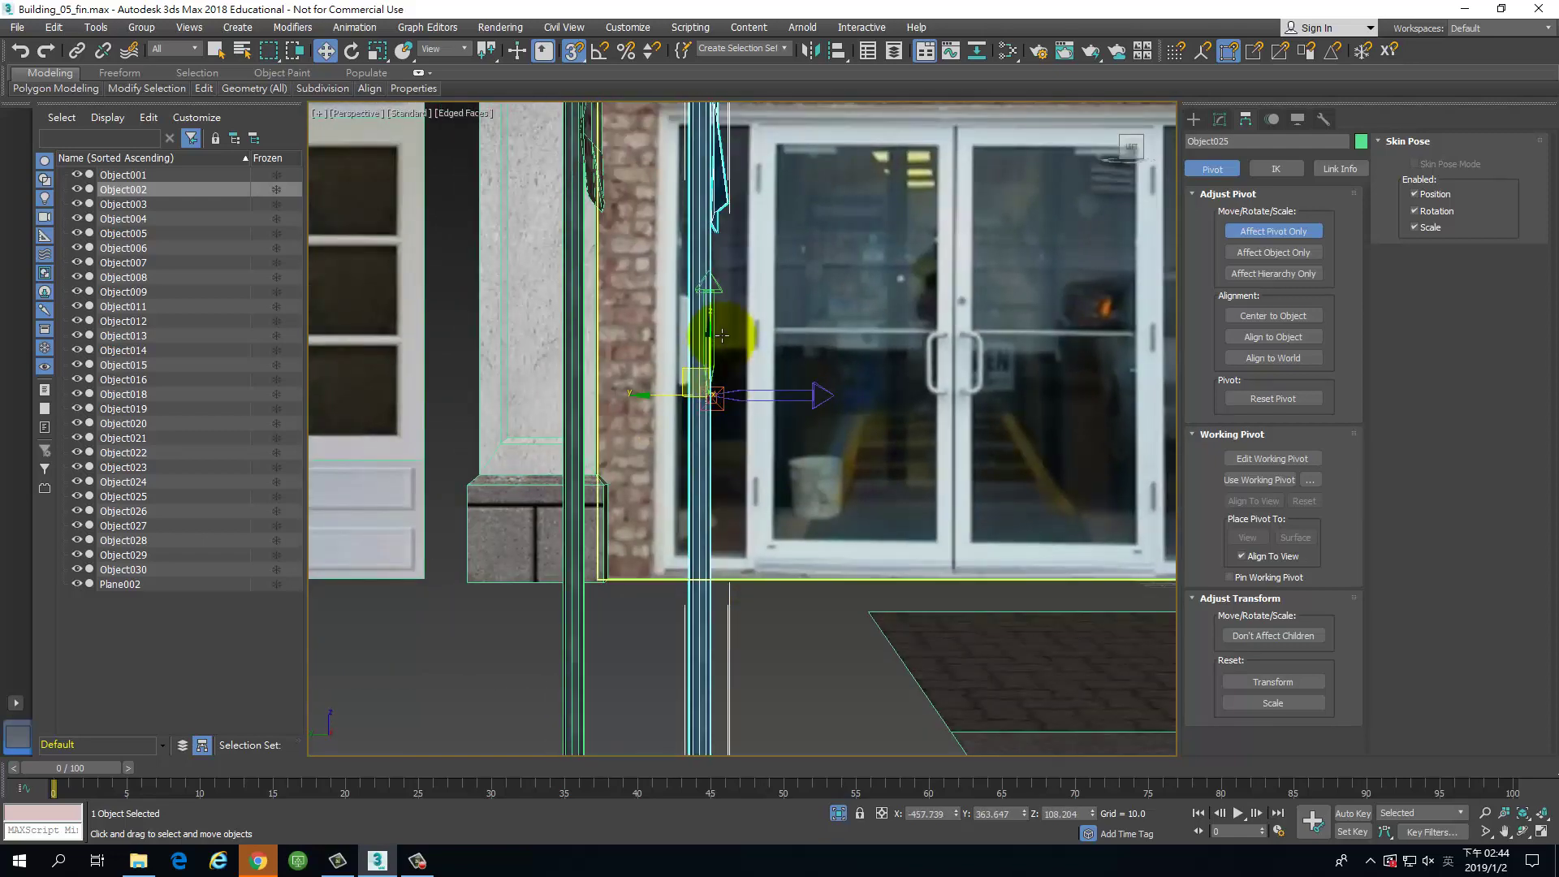
left_click_drag(713, 349, 696, 714)
middle_click_drag(752, 721, 961, 472)
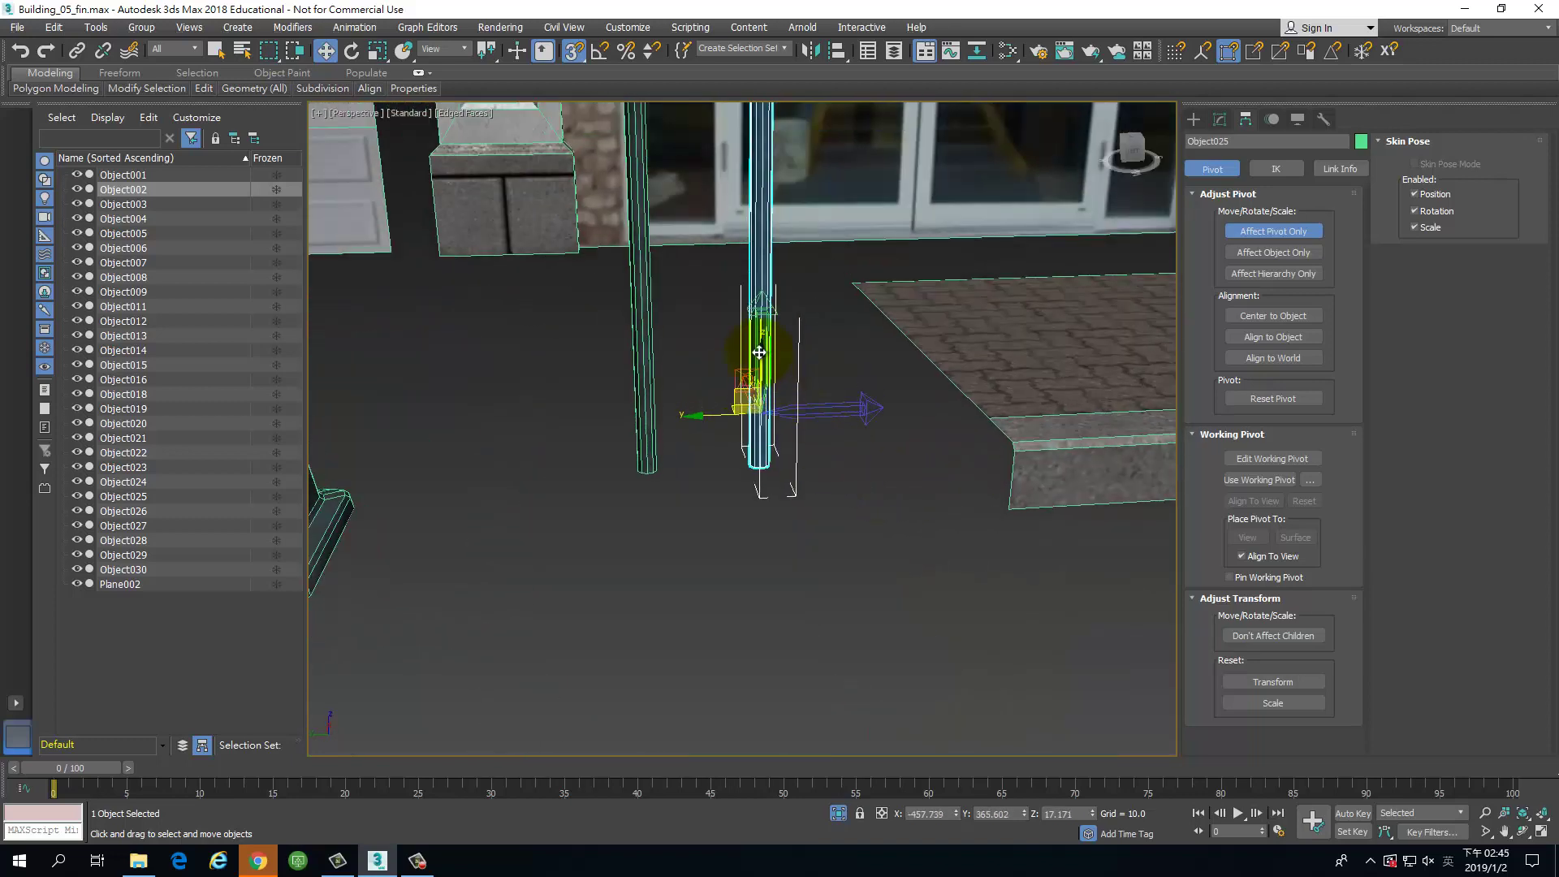
left_click_drag(763, 370, 760, 462)
middle_click_drag(850, 512, 662, 543, "alt")
mouse_move(794, 429)
left_mouse_down()
mouse_move(821, 438)
mouse_move(745, 434)
mouse_move(814, 441)
left_mouse_up()
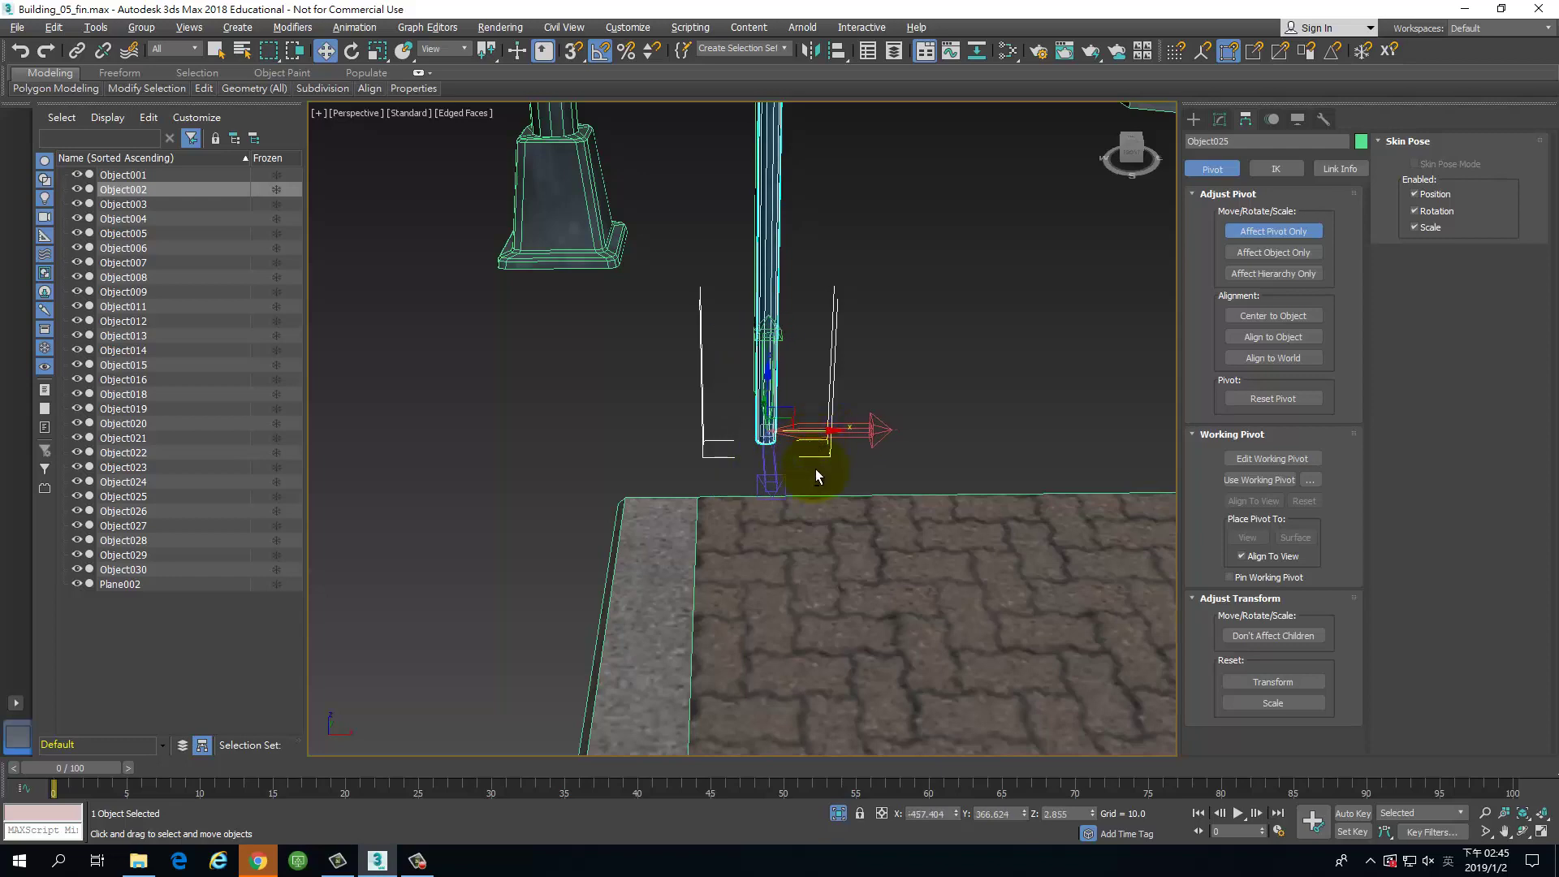
middle_click_drag(816, 470, 856, 504, "alt")
left_click(1305, 231)
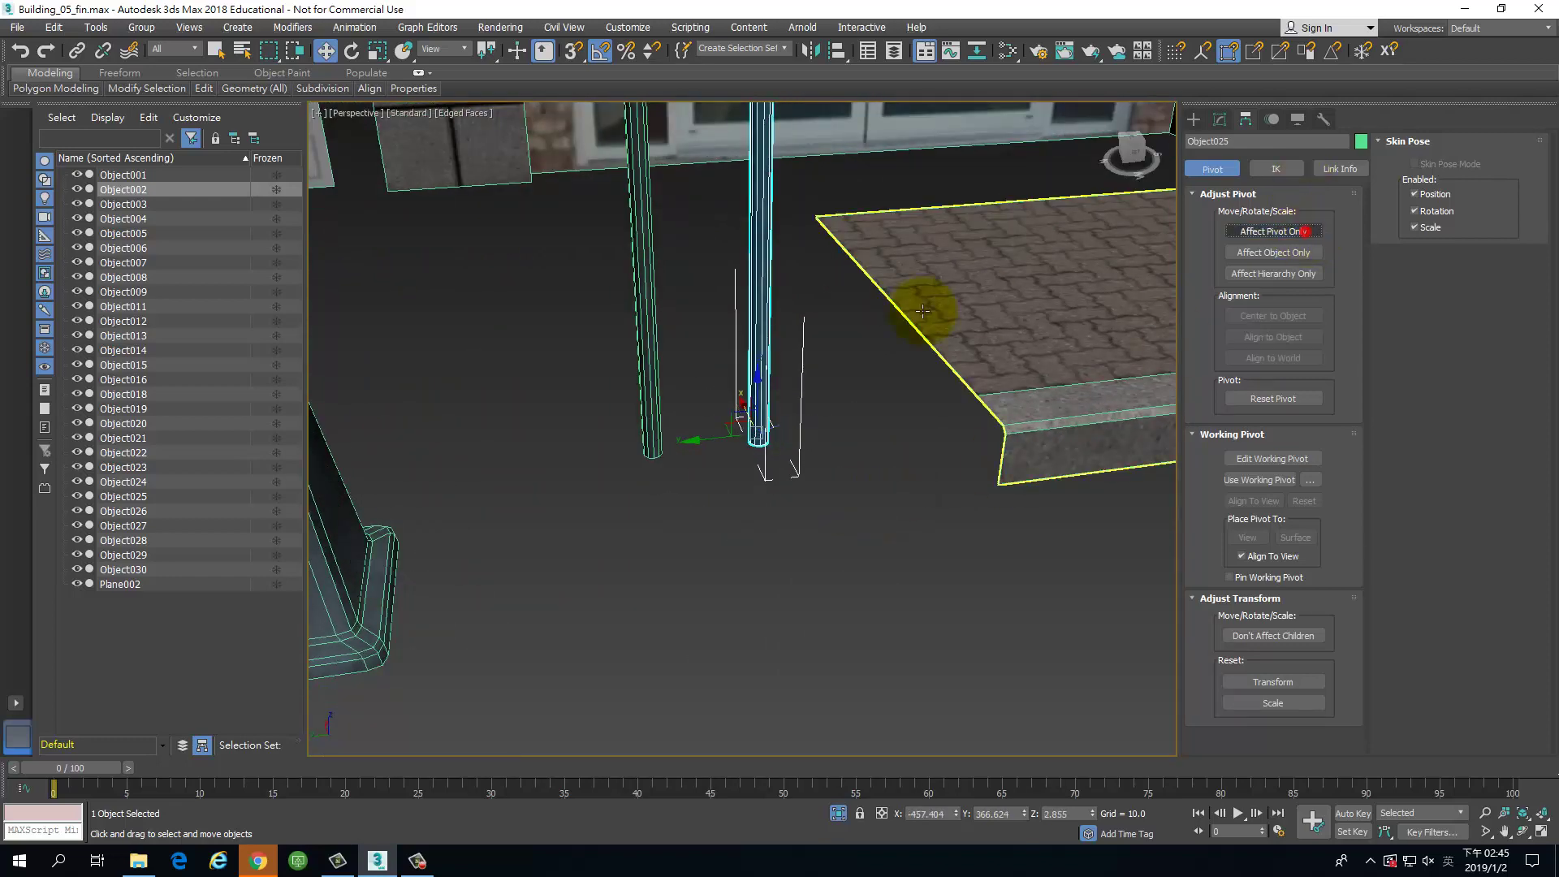
right_click(758, 356)
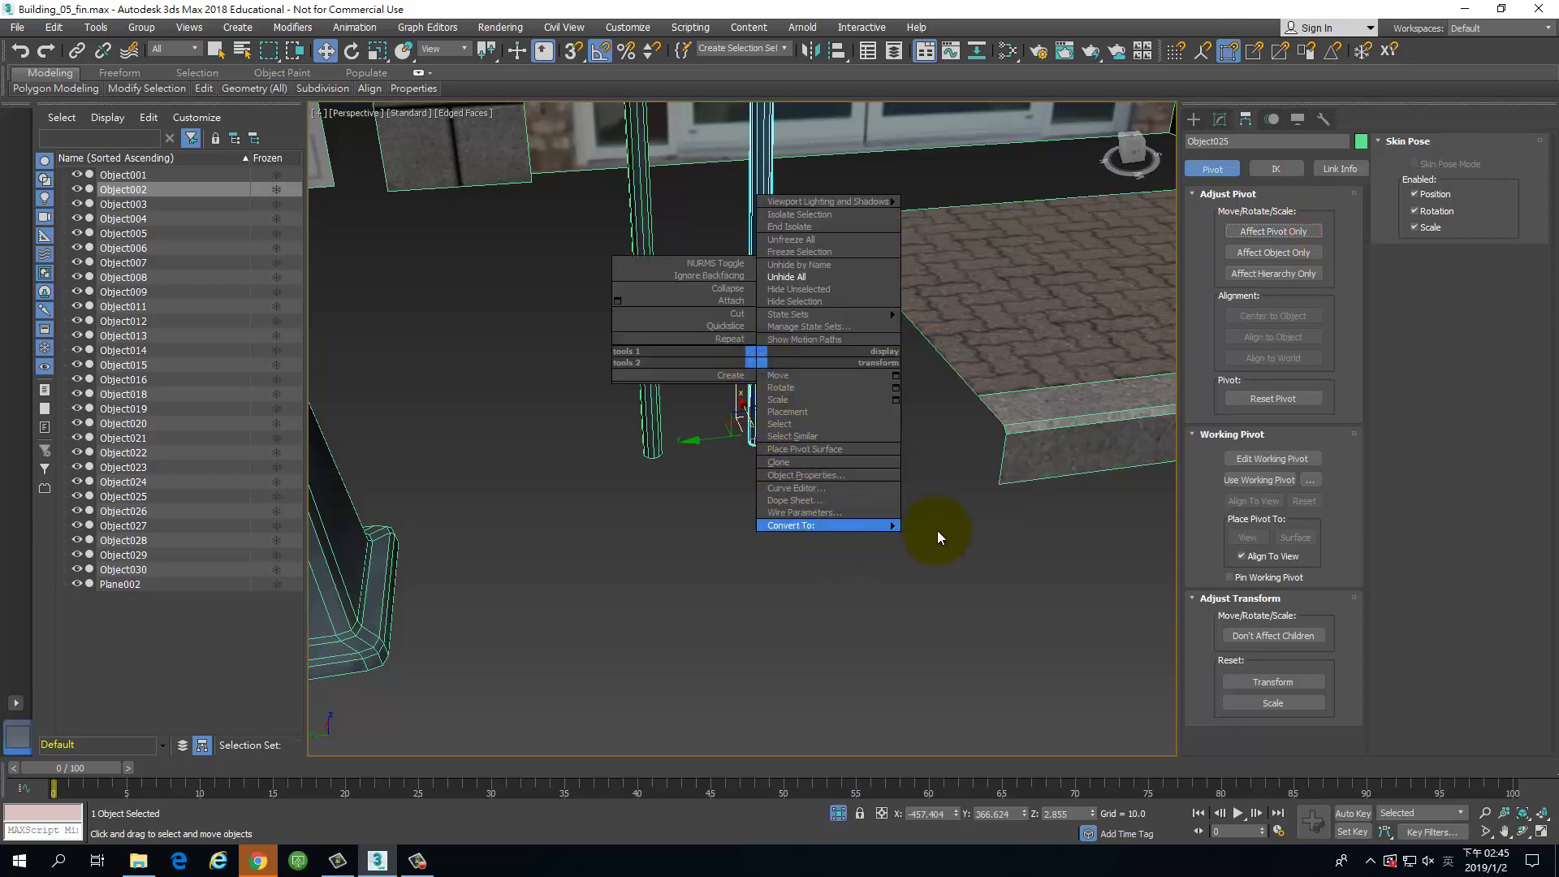
left_click(934, 620)
Step: Reselect the building mesh Plane002 and enter its Element level
scroll(820, 466, "down", 3)
middle_click_drag(802, 538, 772, 751)
middle_click_drag(975, 479, 915, 647, "alt")
scroll(846, 337, "down", 3)
middle_click_drag(906, 374, 868, 578)
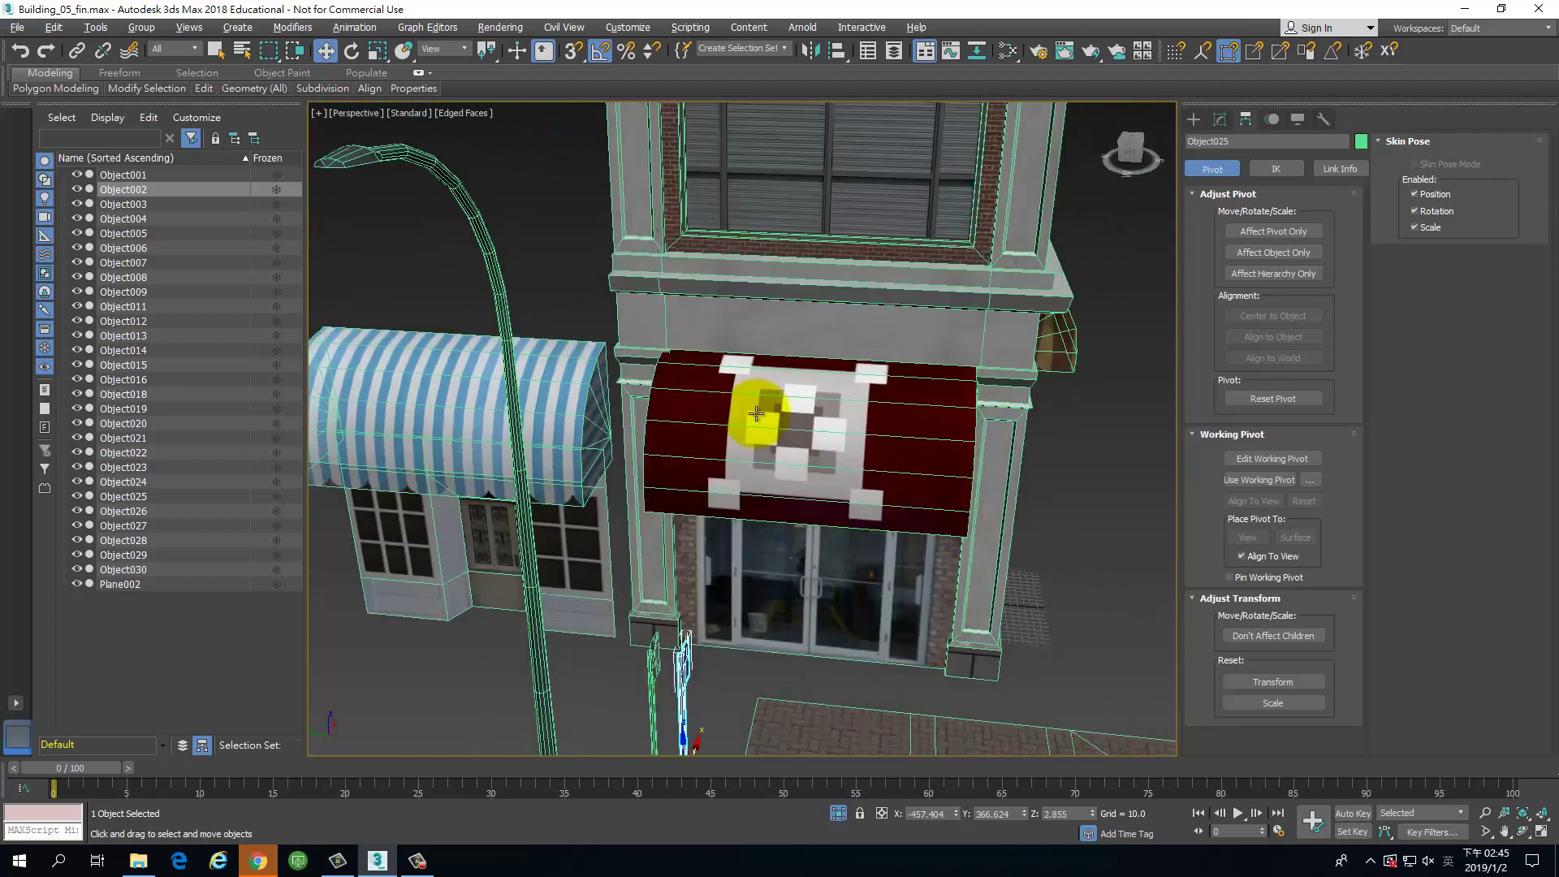
scroll(756, 413, "down", 1)
middle_click_drag(783, 306, 839, 376, "alt")
left_click(840, 375)
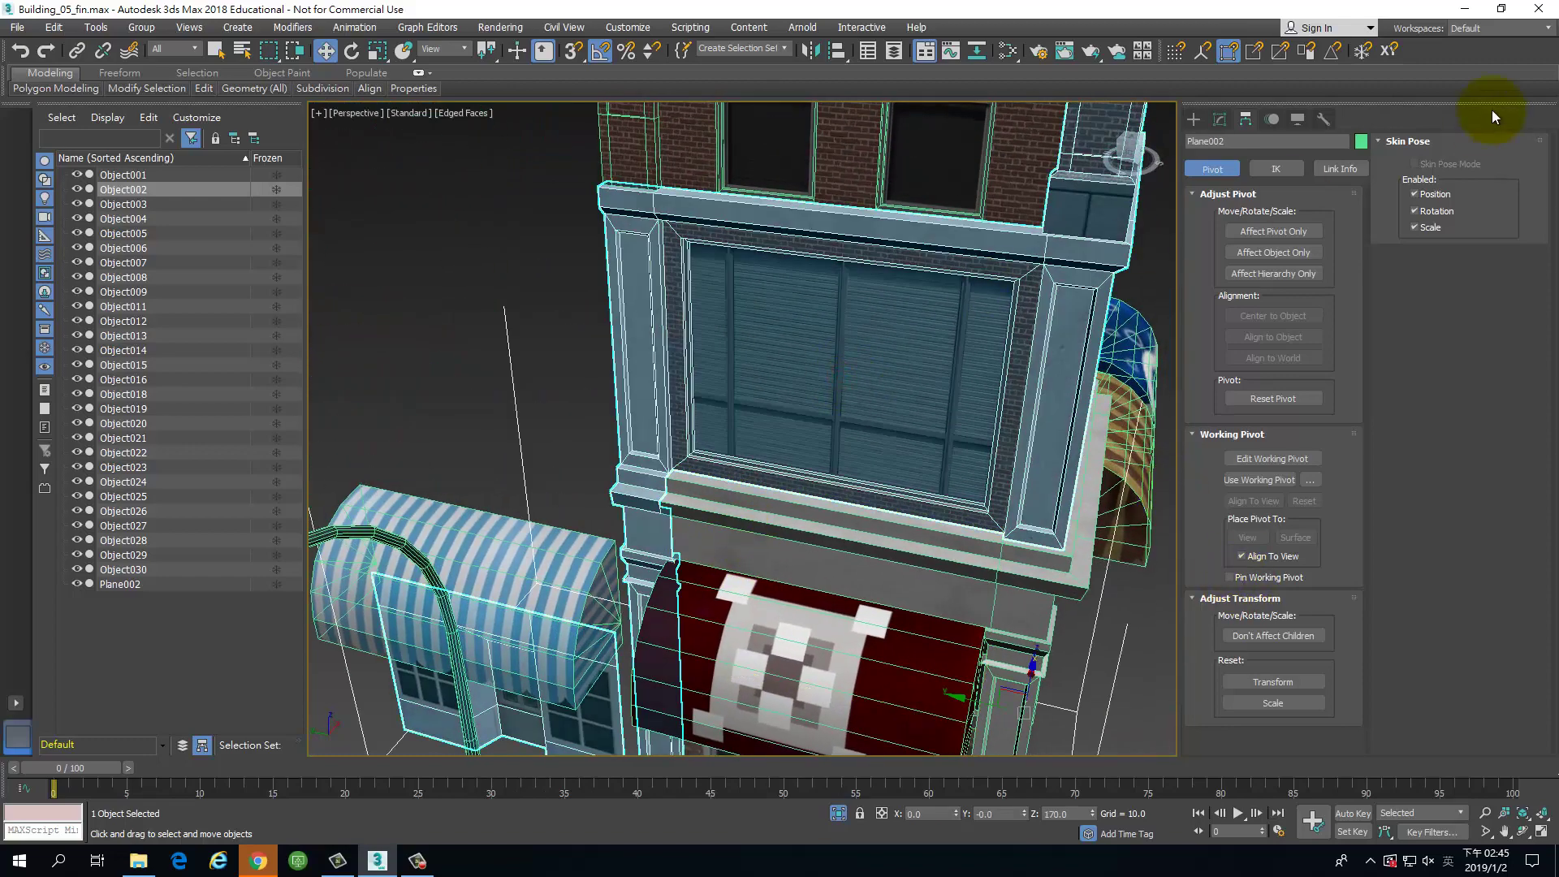
left_click(1220, 120)
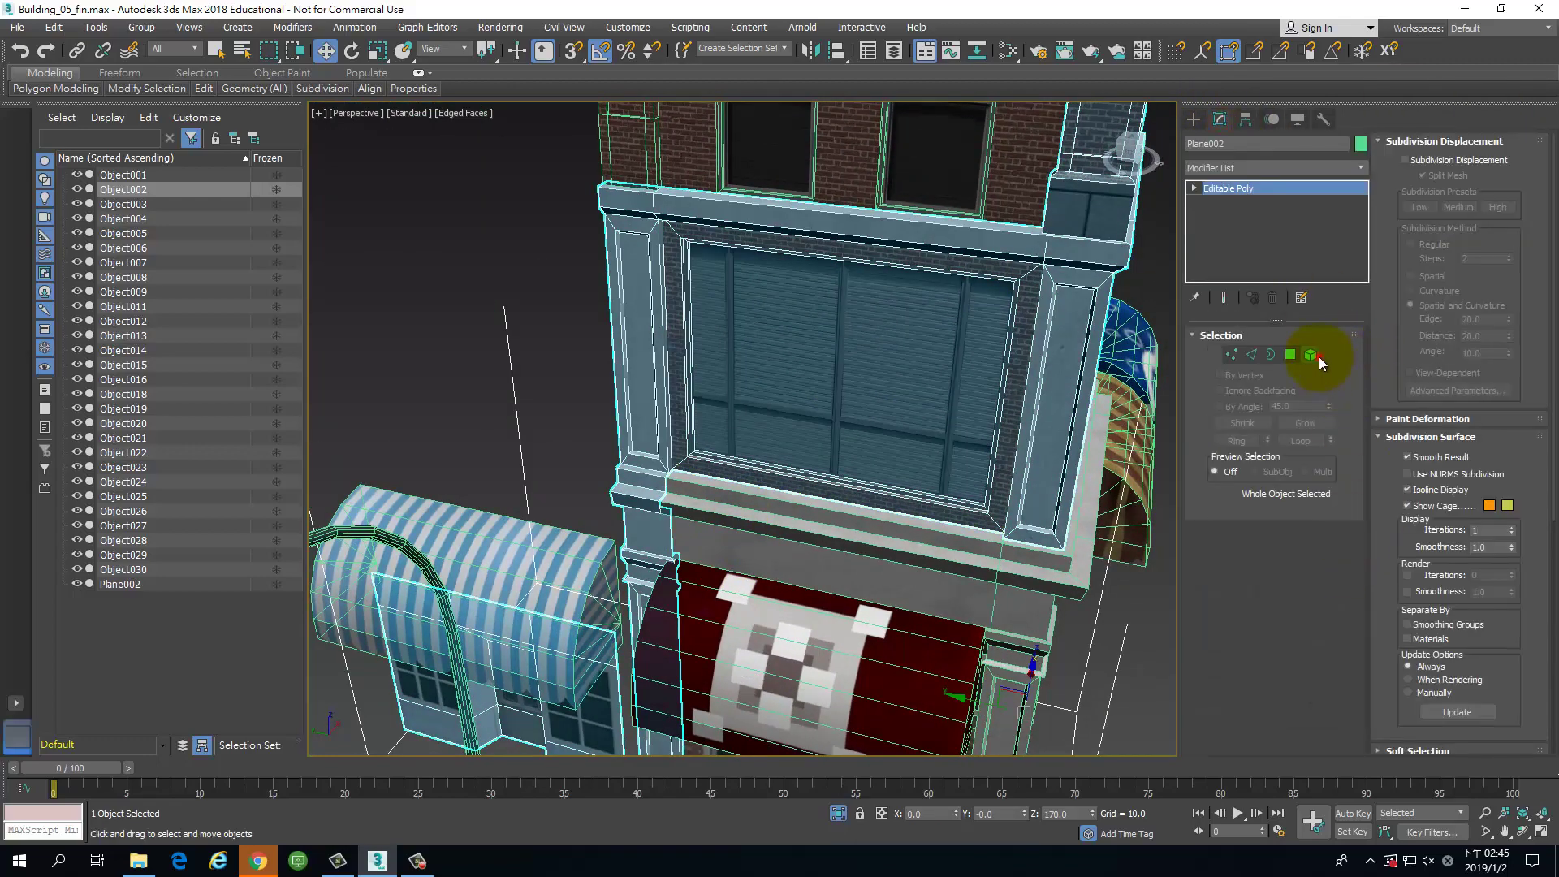
left_click(1316, 357)
Step: Detach the large shuttered window above the red awning together with its brick surround as one object
left_click(974, 453)
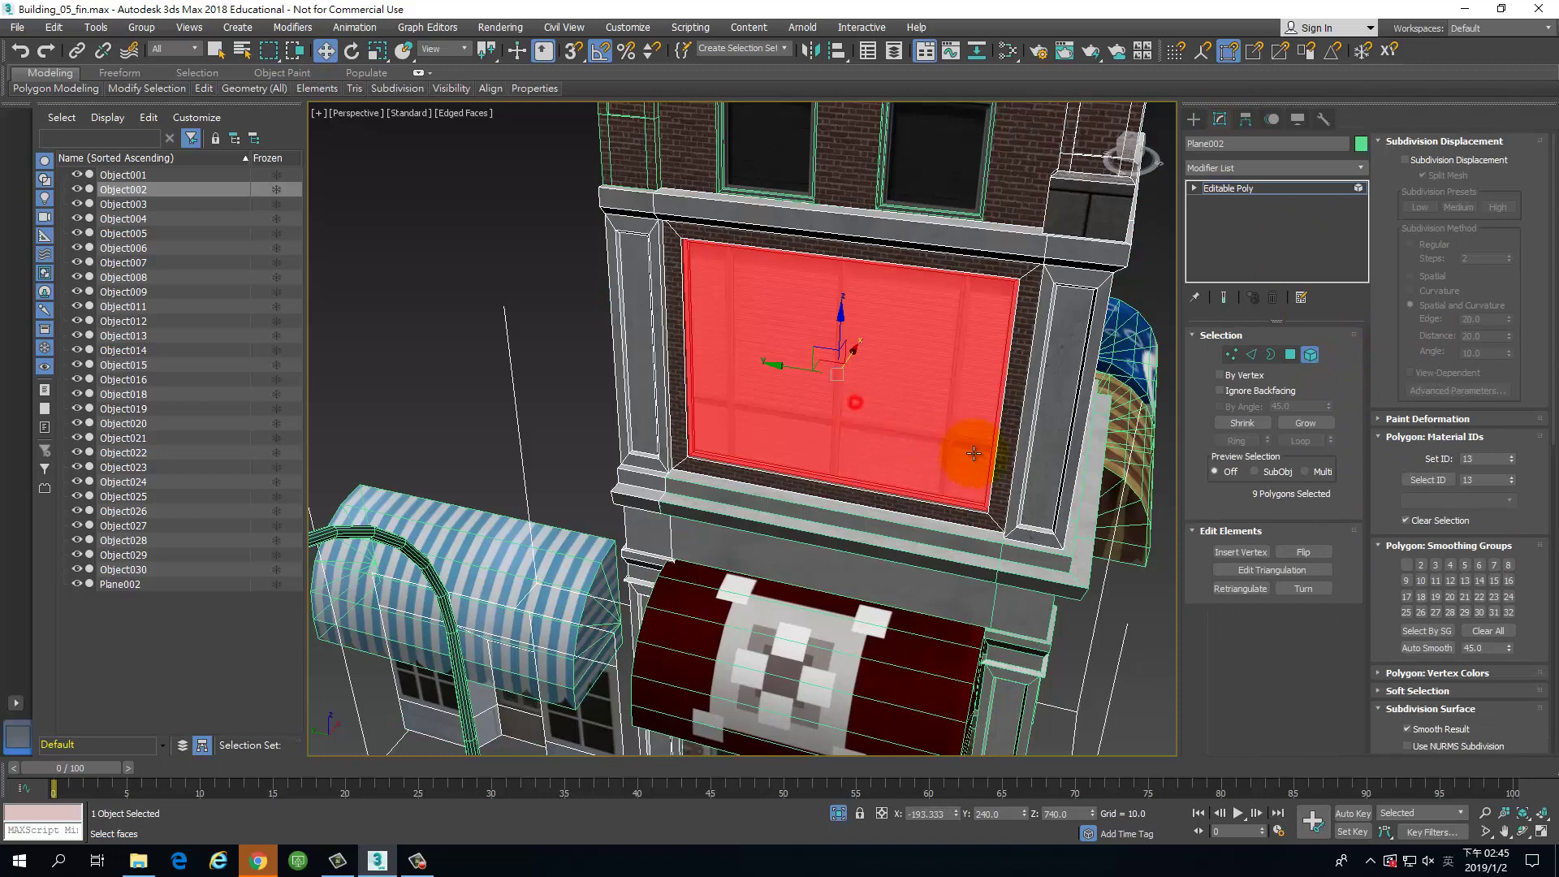
left_click(939, 510)
left_click(946, 497, "ctrl")
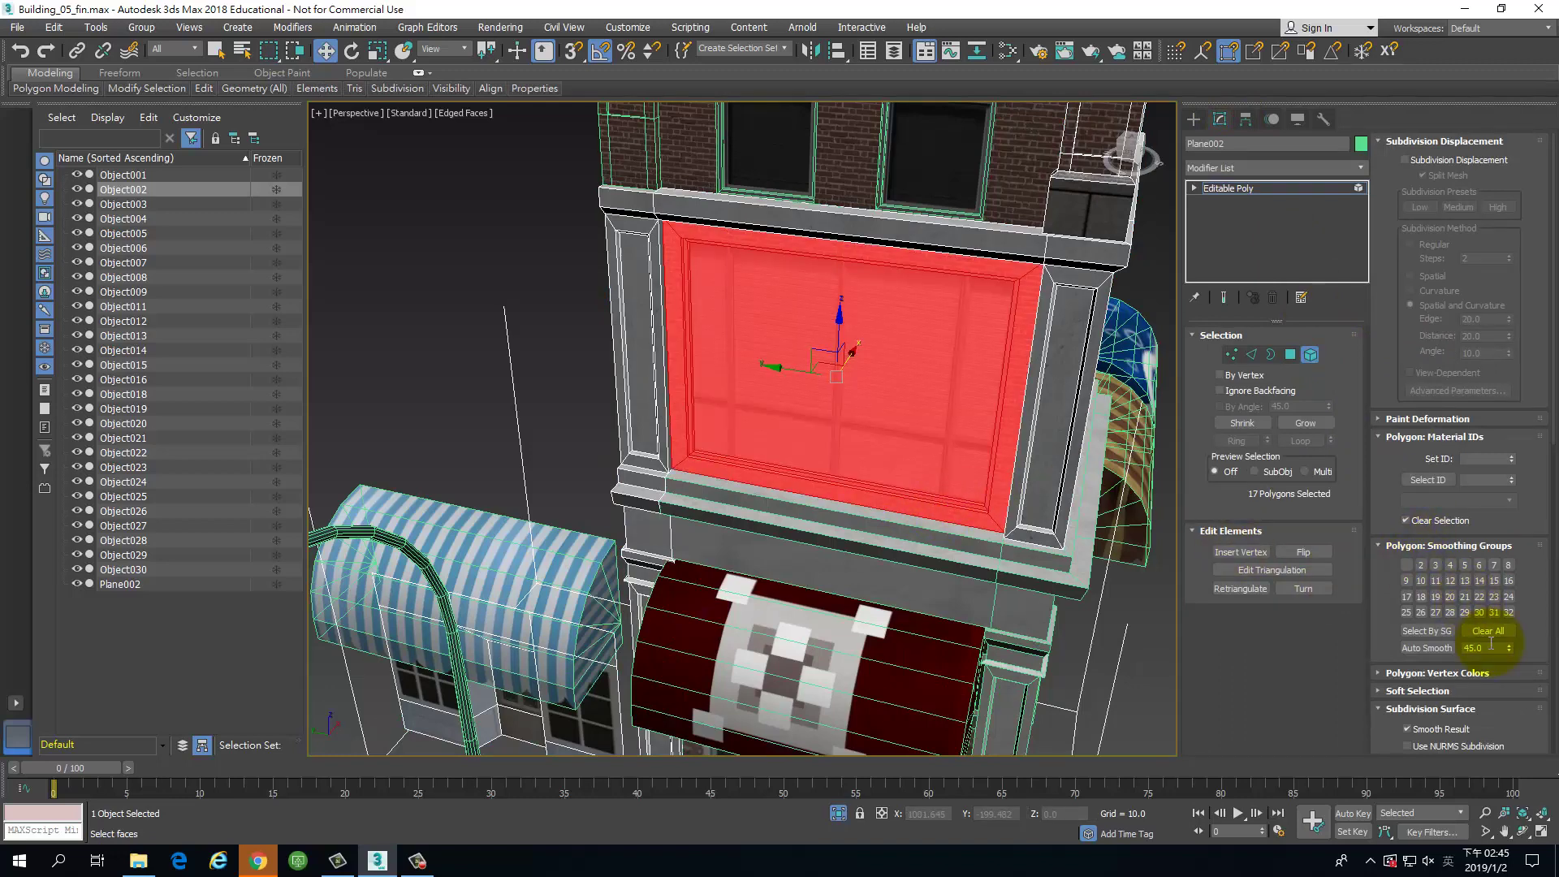
middle_click_drag(916, 378, 905, 333)
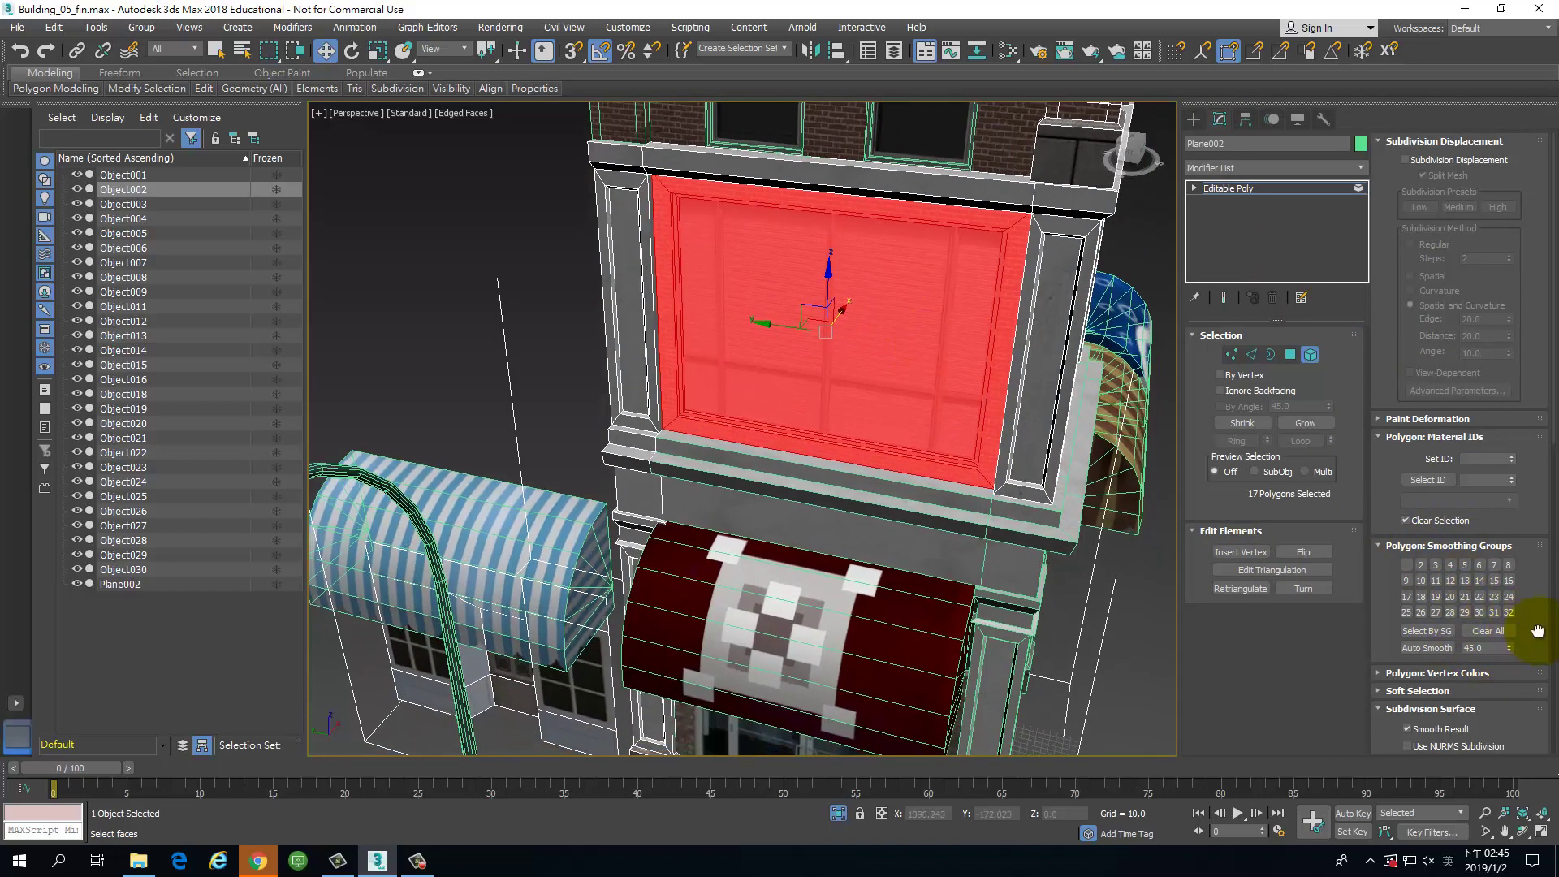
scroll(1537, 631, "down", 10)
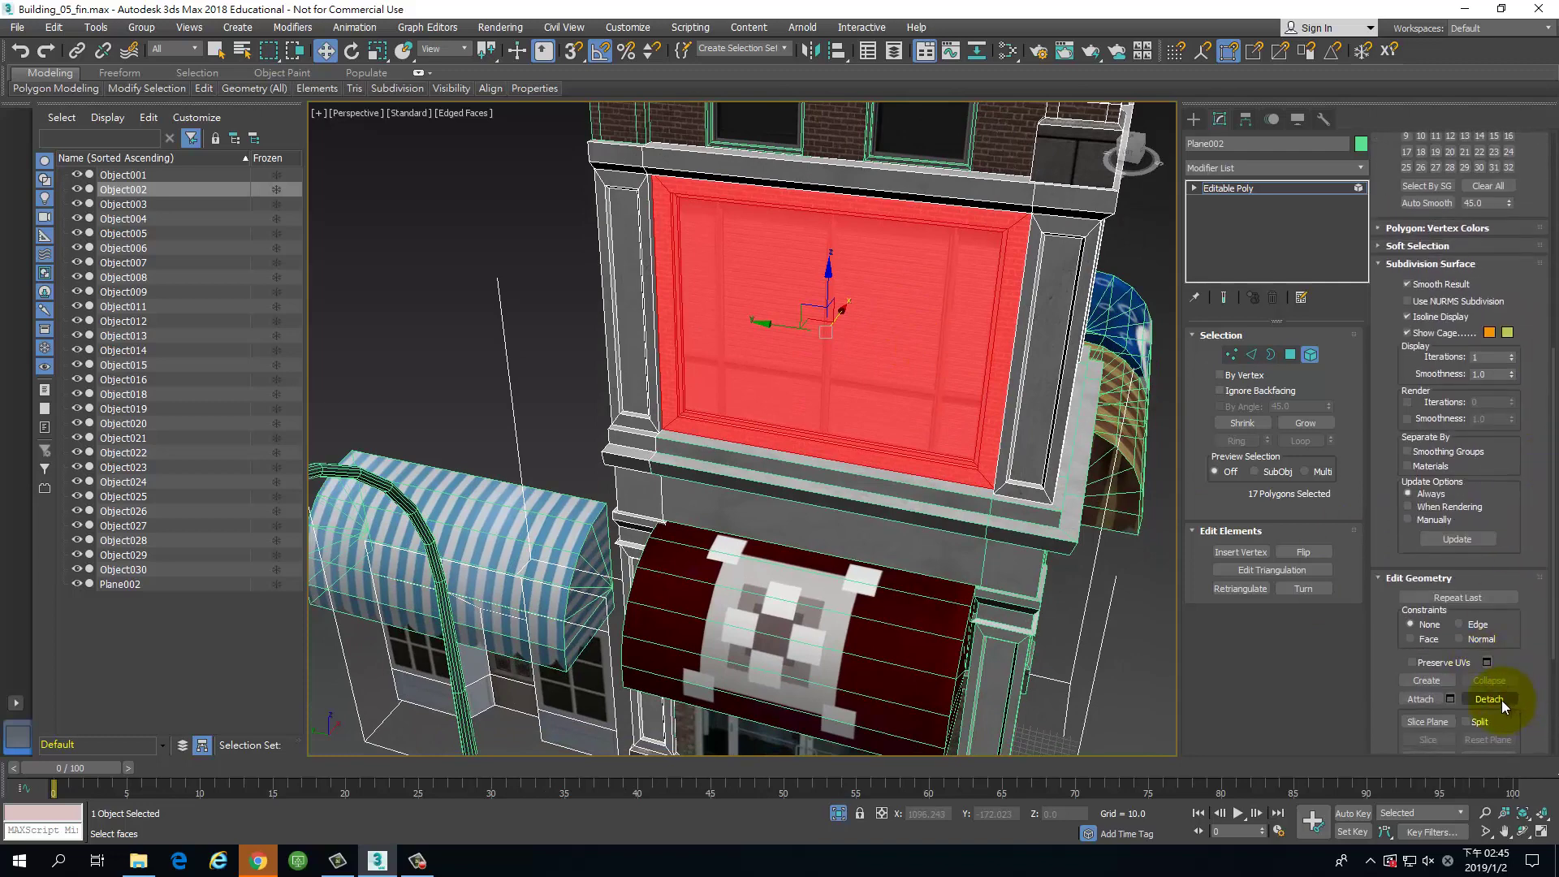
left_click(1490, 699)
key("Return")
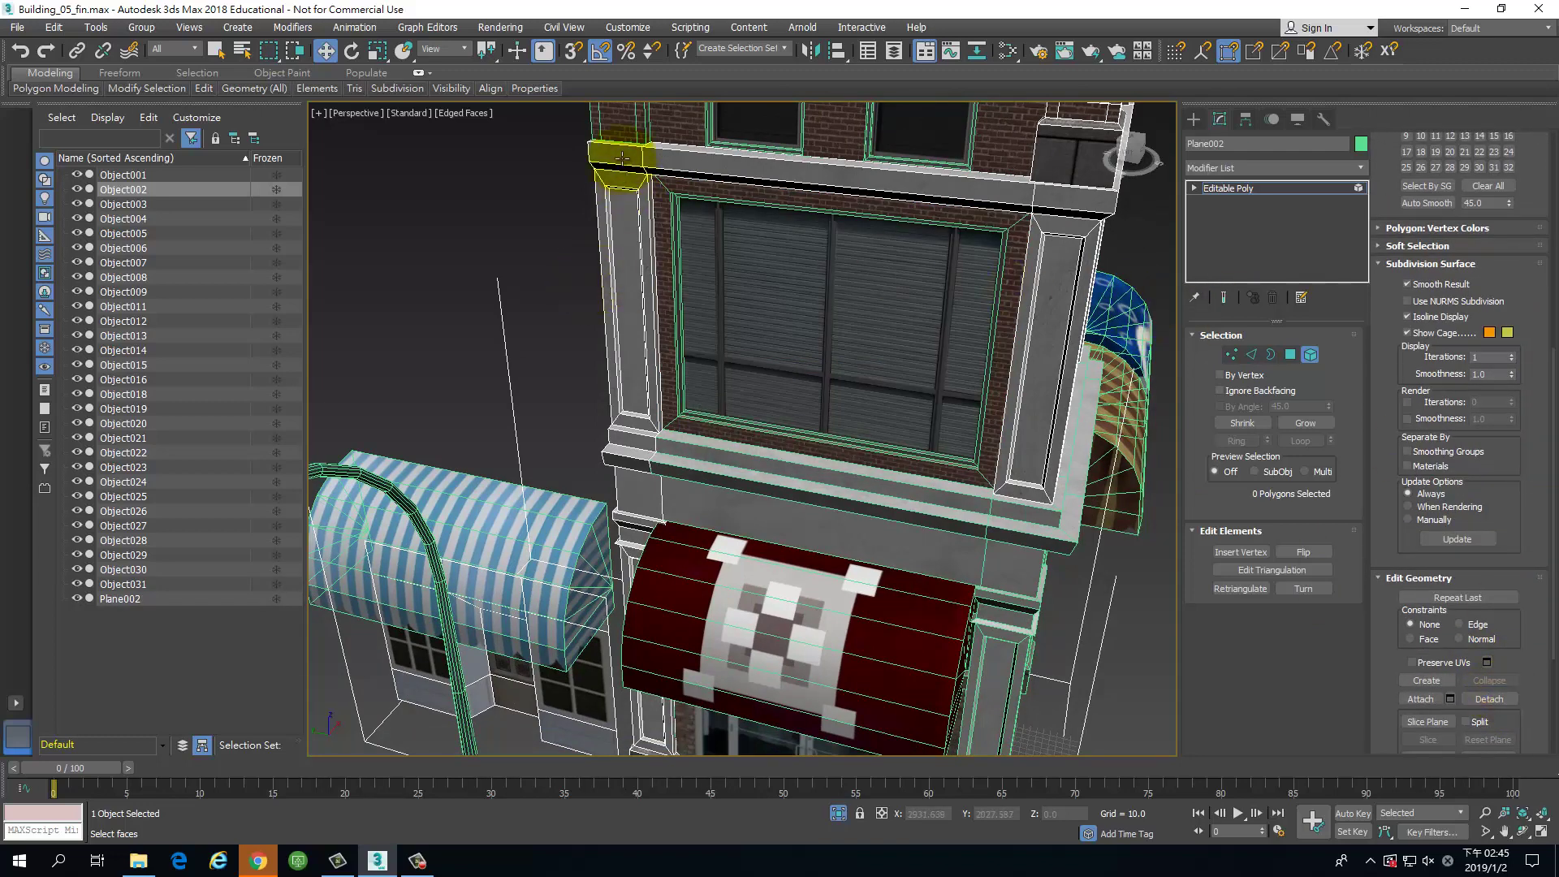
Step: Detach the building-corner section of the cornice above the large shuttered window as a separate object
left_click_drag(622, 157, 650, 387)
middle_click_drag(786, 436, 794, 404, "alt")
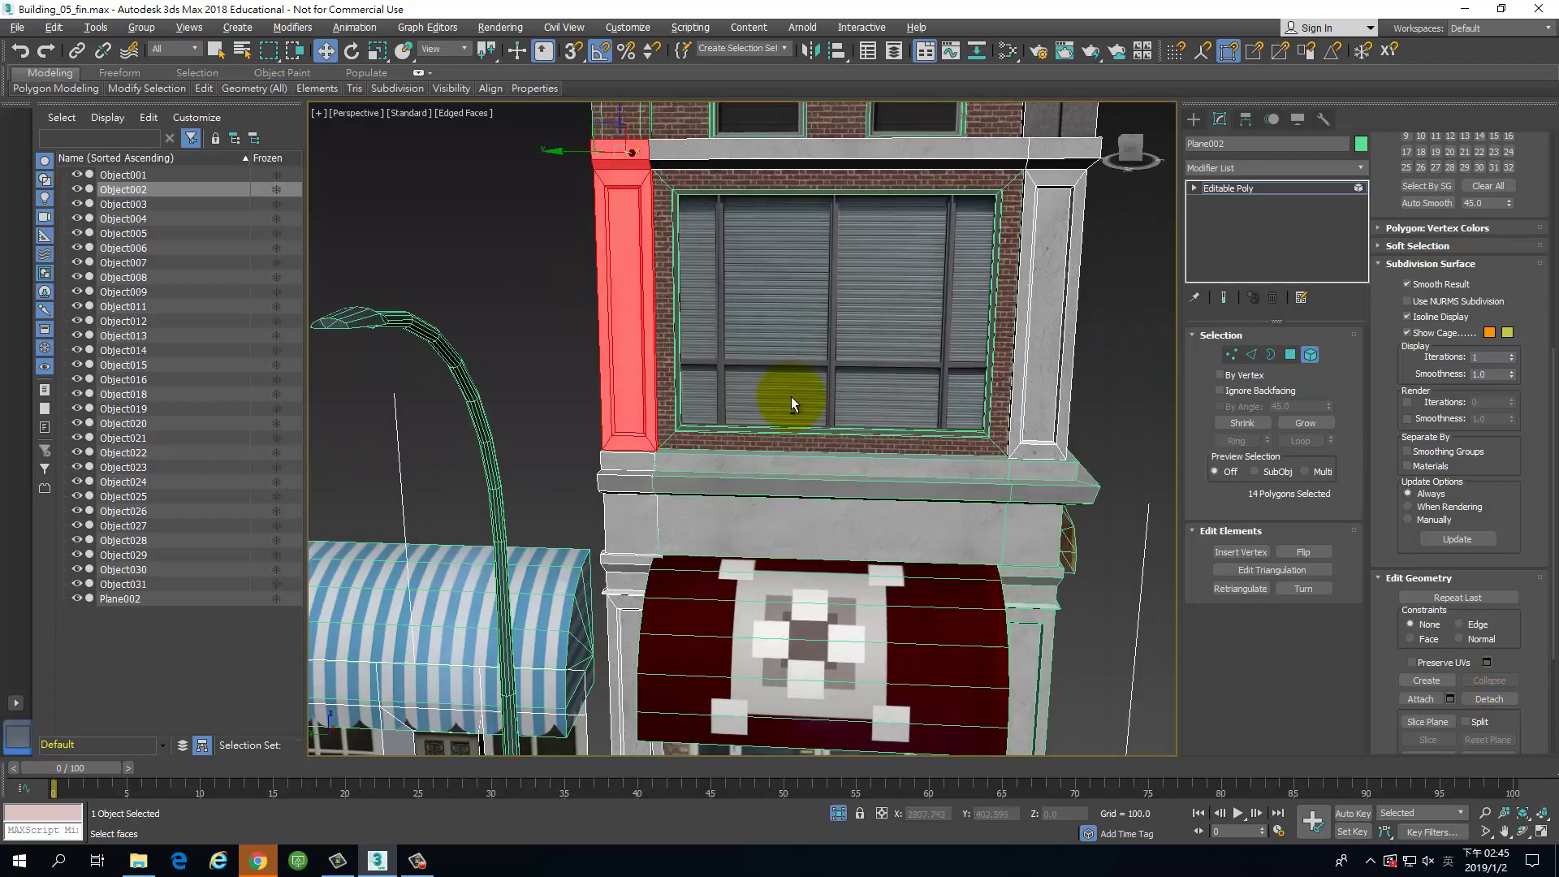
middle_click_drag(466, 236, 385, 441)
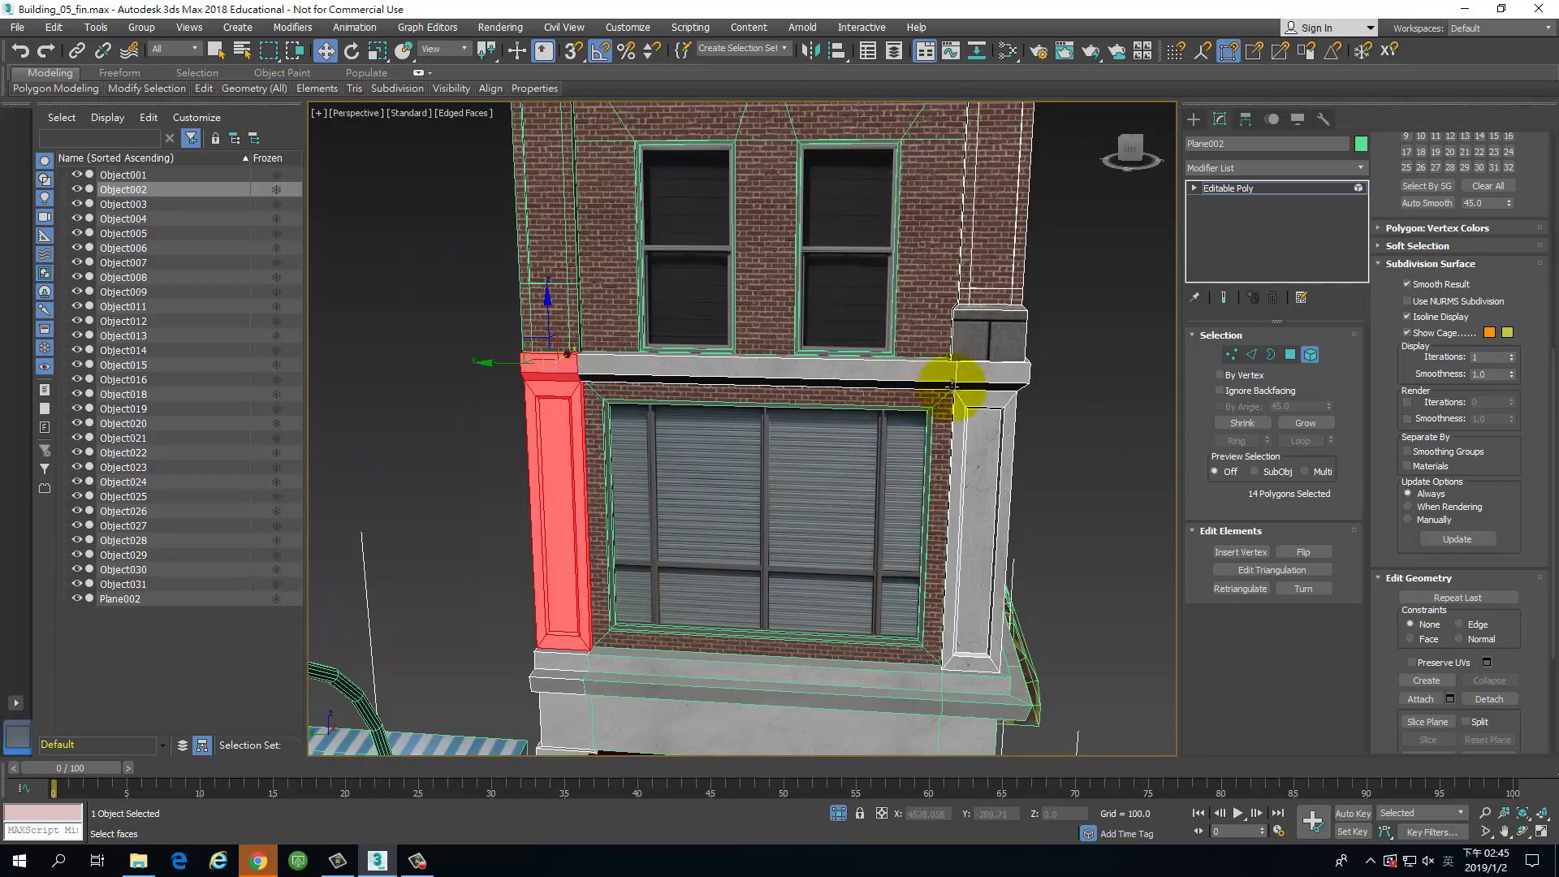
mouse_move(1076, 392)
left_mouse_down()
mouse_move(898, 365)
mouse_move(547, 361)
mouse_move(648, 393)
left_mouse_up()
left_click_drag(1097, 380, 920, 374)
left_click(1499, 699)
key("Return")
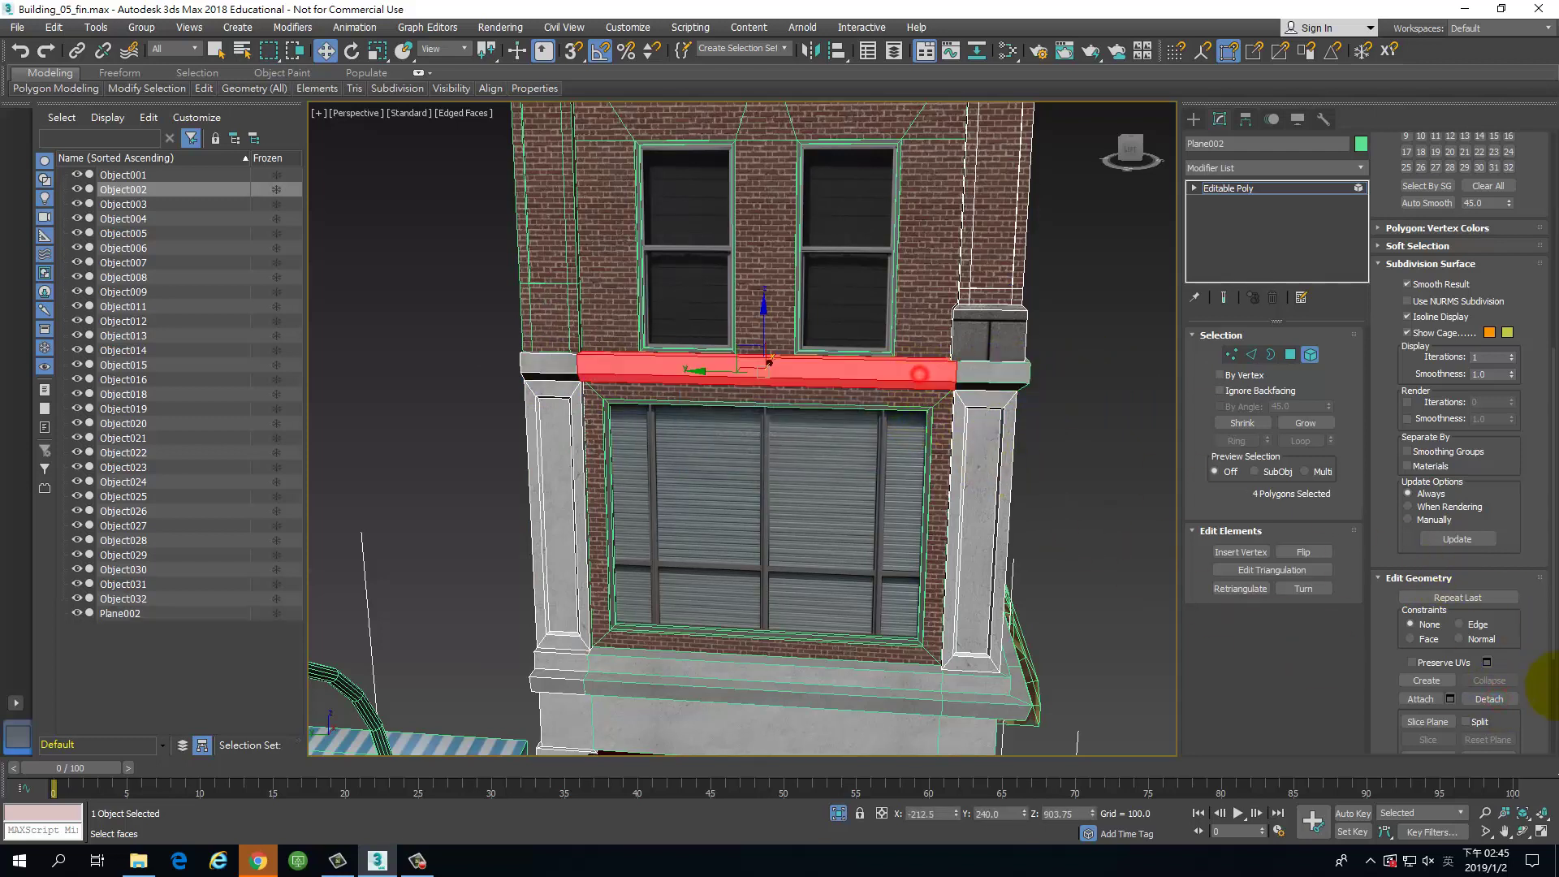
Step: Detach the front cornice's middle strip and its outer end cap as two separate objects
left_click(1518, 699)
left_click(839, 464)
left_click(549, 367)
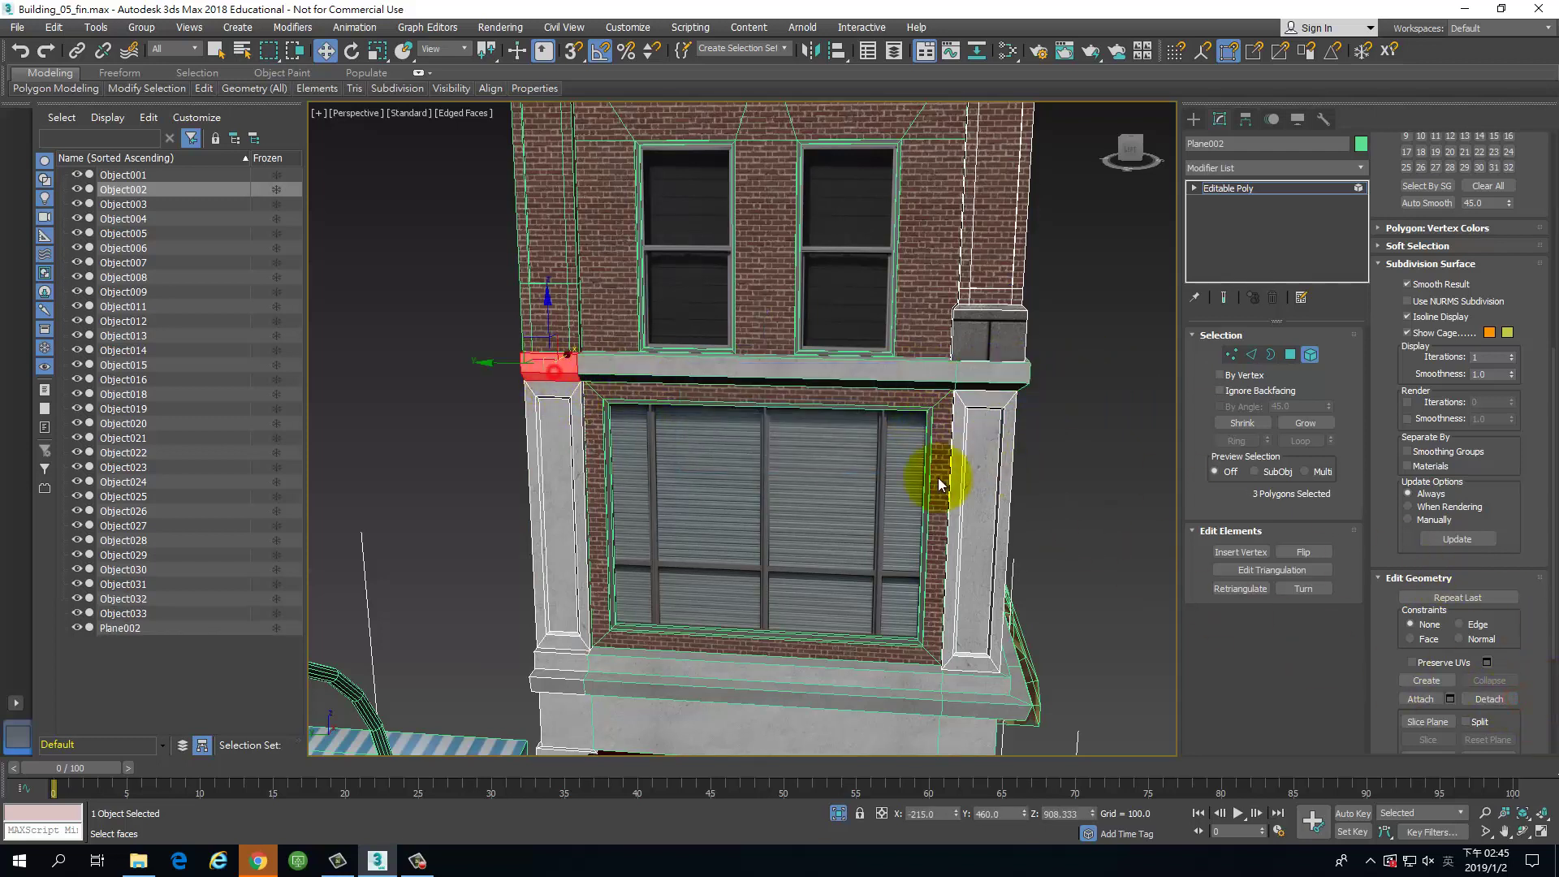
left_click(1490, 698)
left_click(839, 465)
Step: Detach the middle strip and far end cap of the cornice on the adjoining facade as two separate objects
middle_click_drag(1035, 497, 806, 429, "alt")
left_click(806, 429)
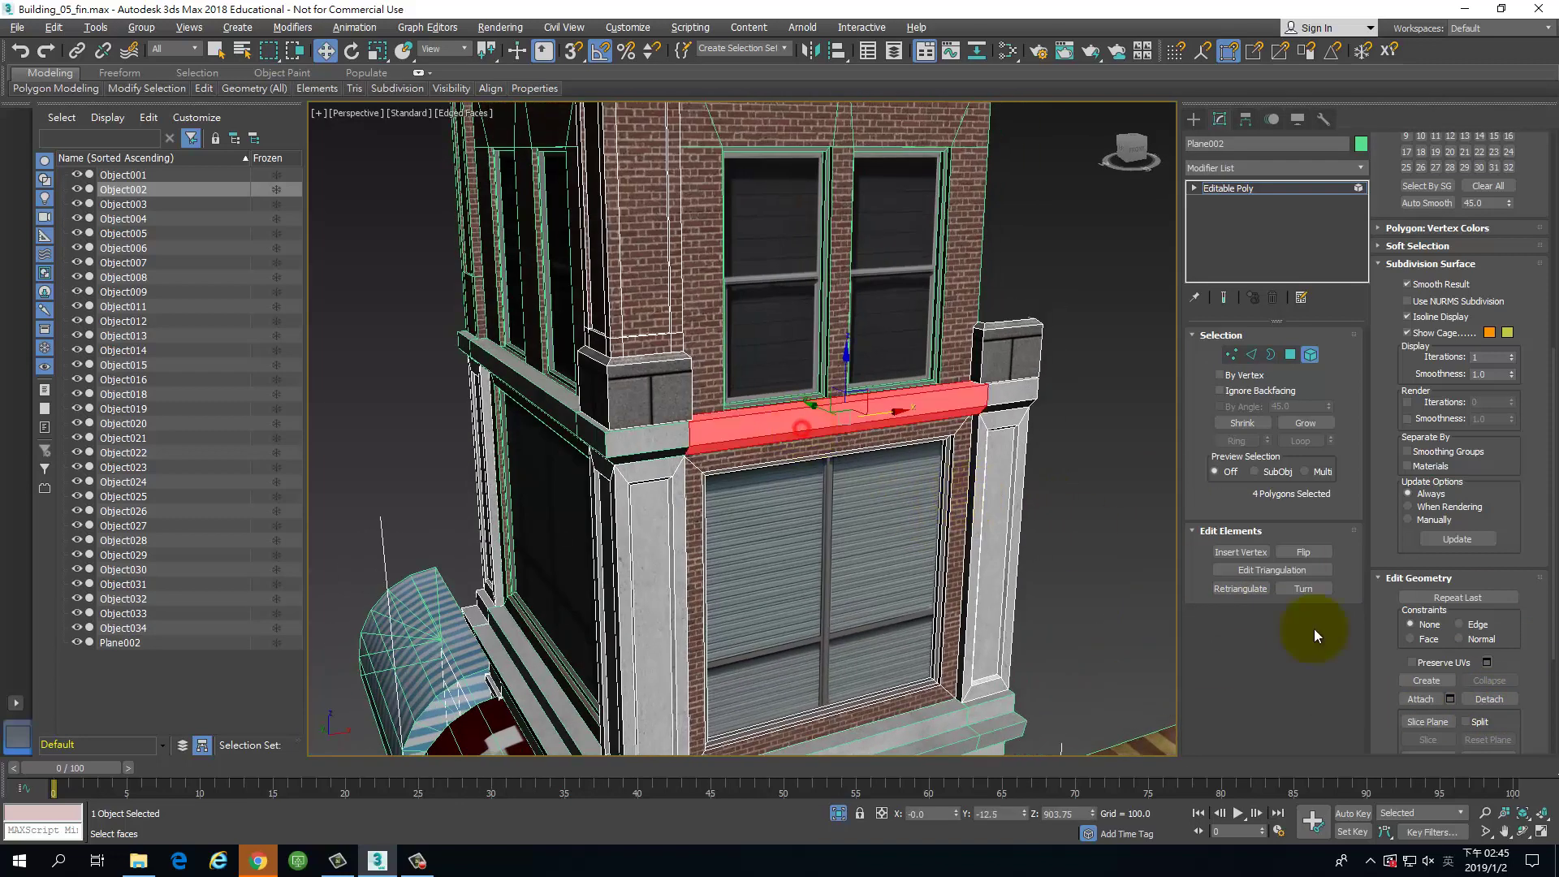
left_click(1504, 705)
left_click(839, 465)
left_click(1023, 396)
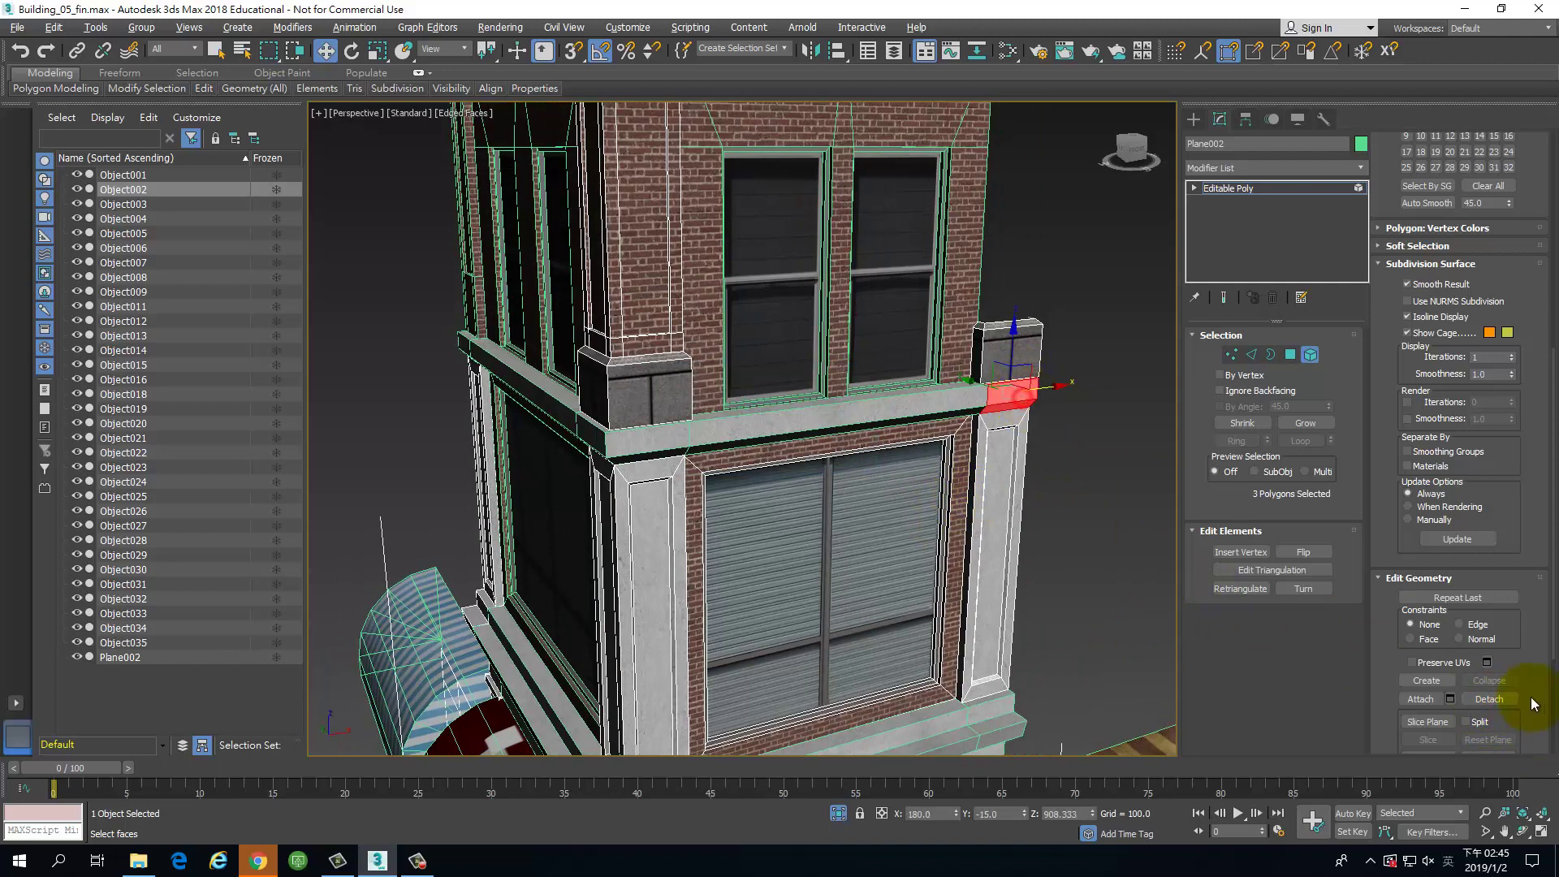
left_click(1488, 700)
key("Return")
Step: Detach the brick corner column above the cornice together with its stone base as one object
middle_click_drag(1160, 411, 1191, 564)
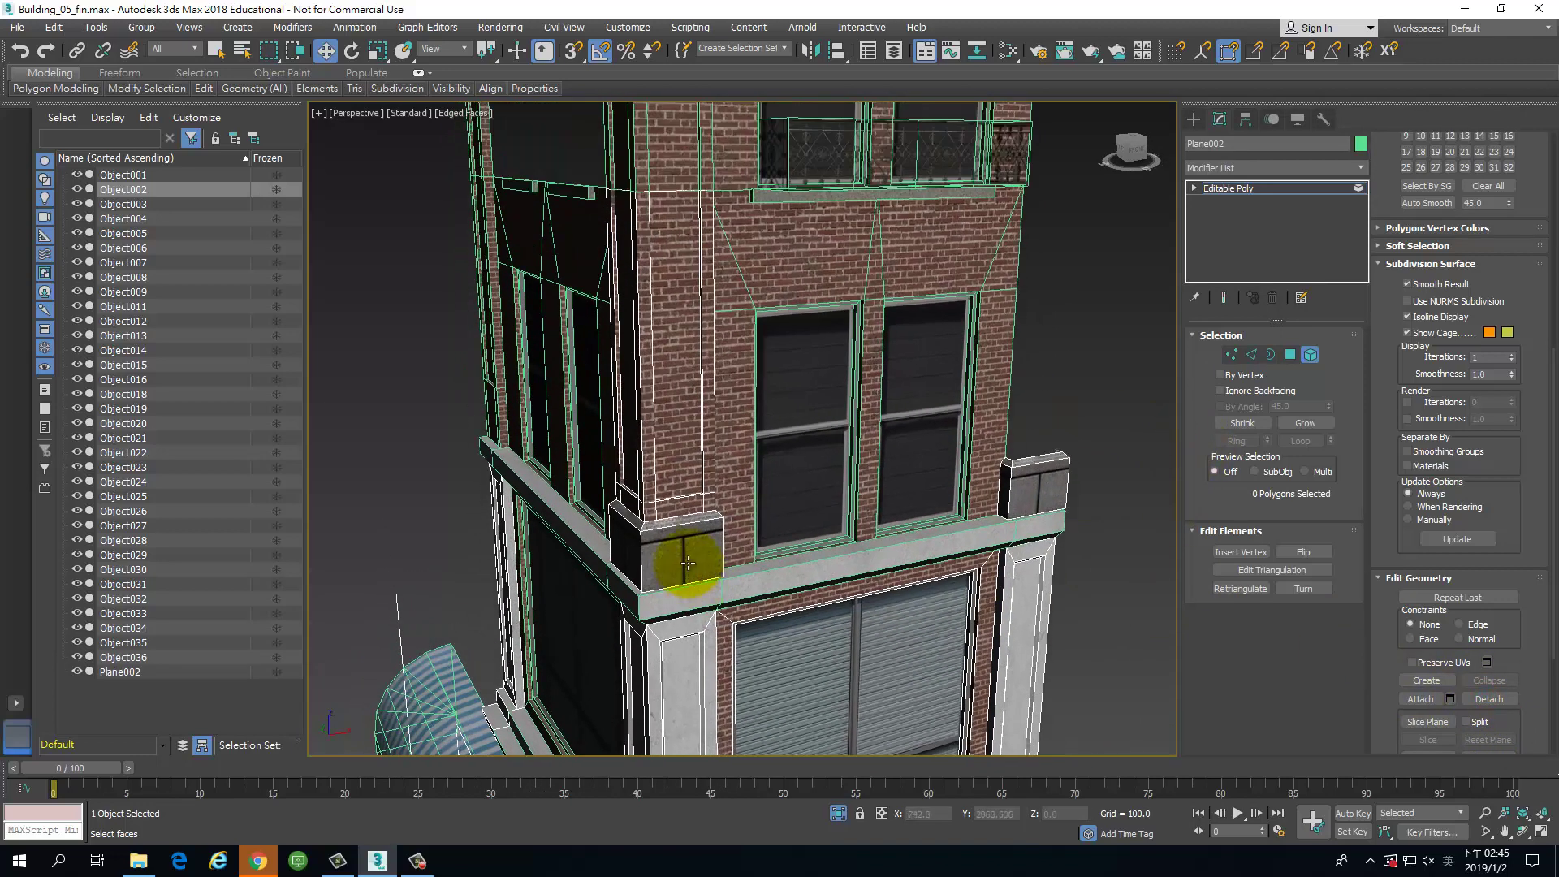
left_click(688, 562)
left_click(617, 390, "ctrl")
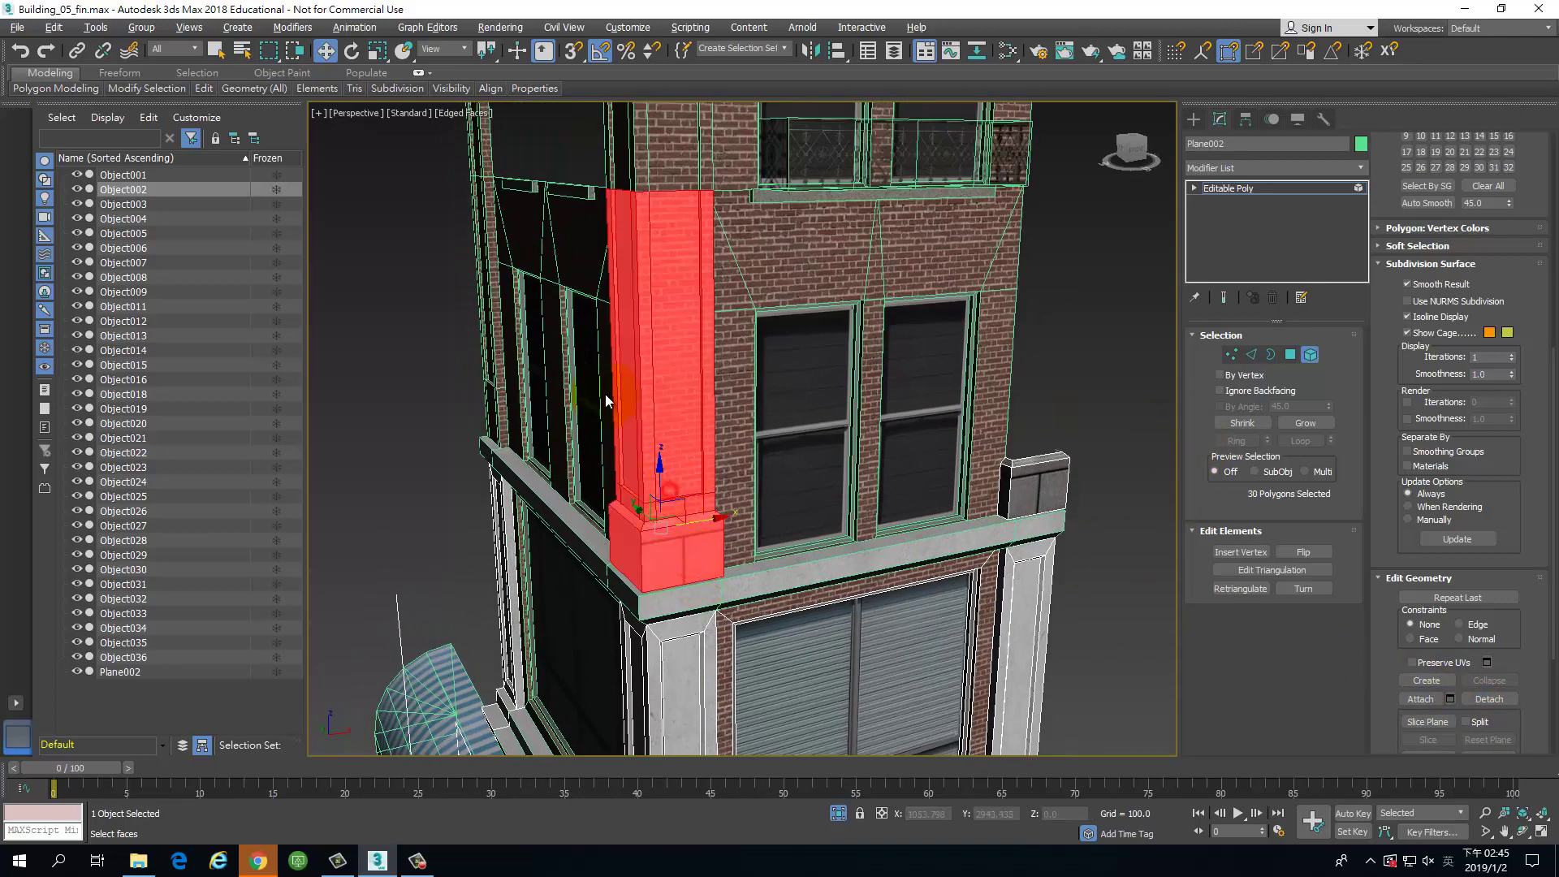
left_click(1504, 699)
key("Return")
Step: Detach the adjoining facade's large shuttered window together with its brick surround as one object
middle_click_drag(546, 421, 1167, 500, "alt")
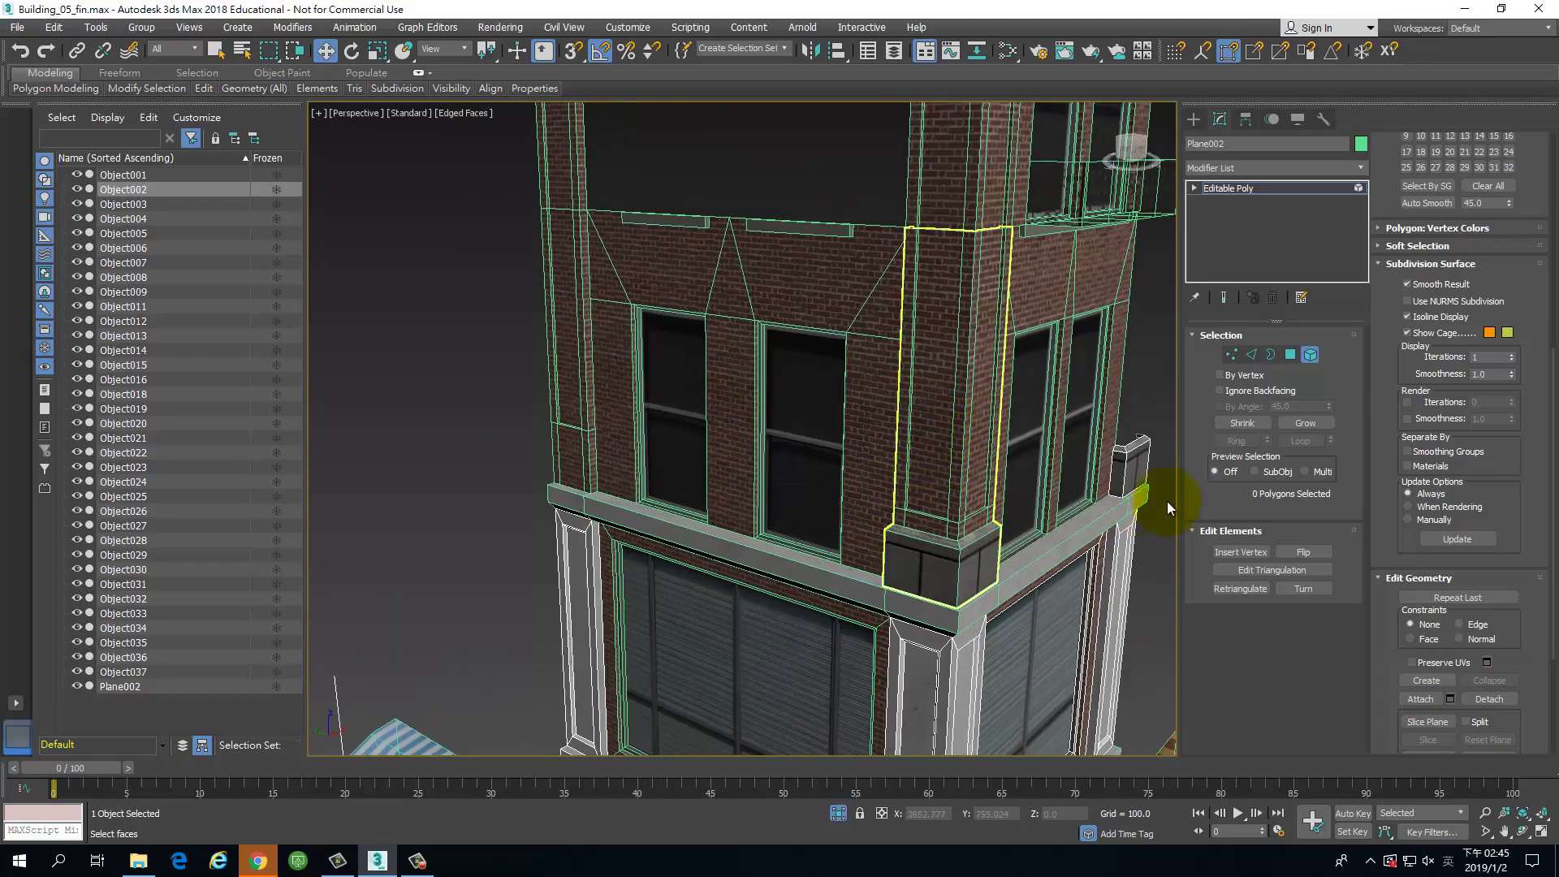
middle_click_drag(605, 443, 678, 363, "alt")
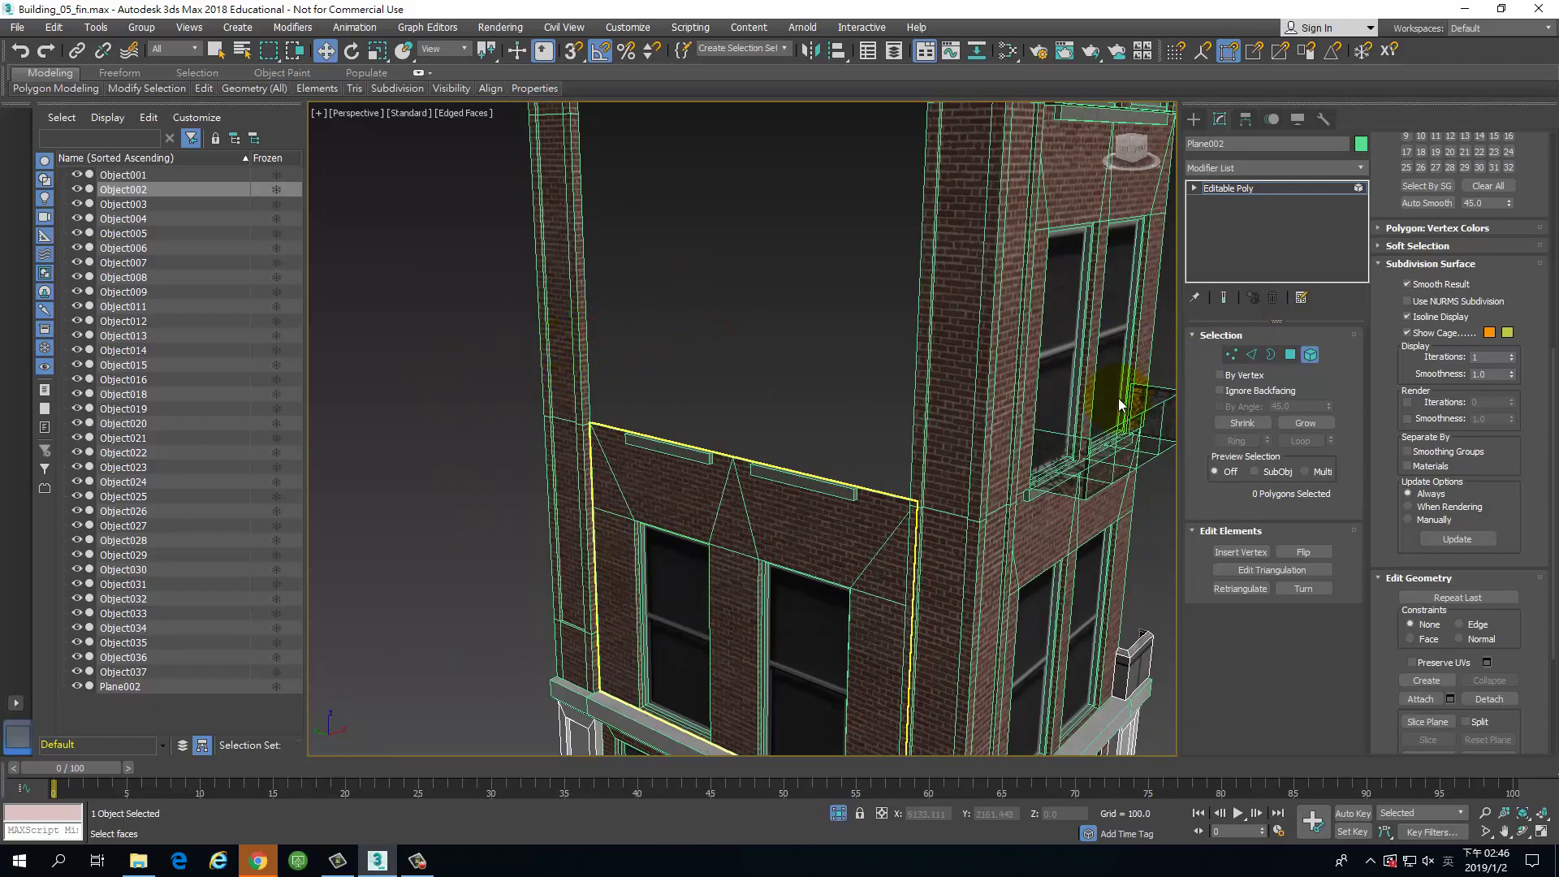
middle_click_drag(1119, 399, 926, 236, "alt")
scroll(1067, 390, "down", 4)
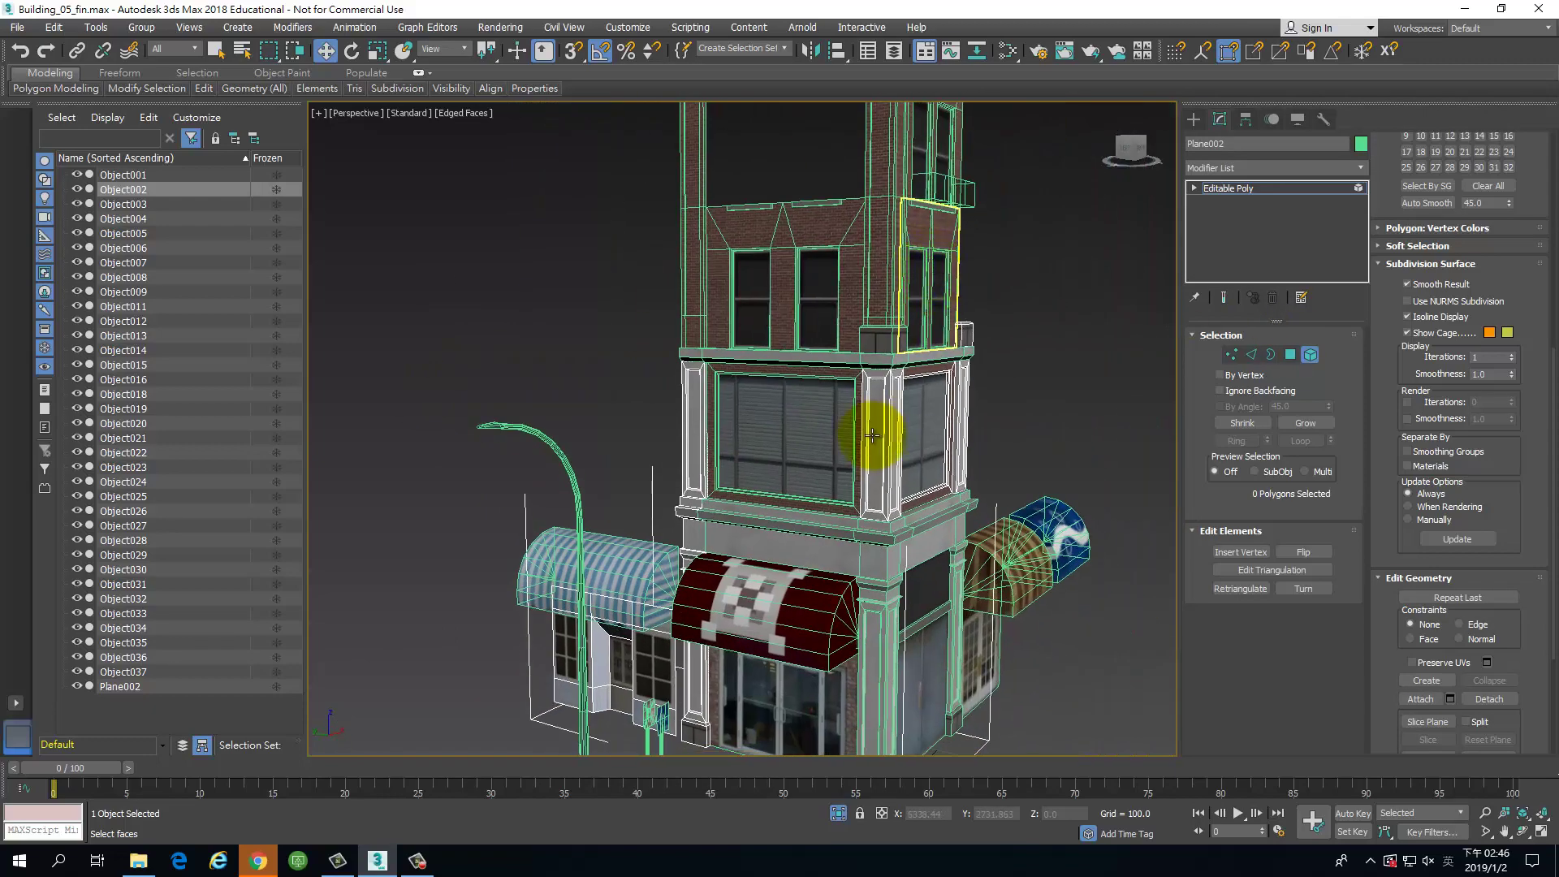
left_click(921, 438)
middle_click_drag(922, 439, 1137, 480, "alt")
left_click(936, 431)
left_click(982, 372, "ctrl")
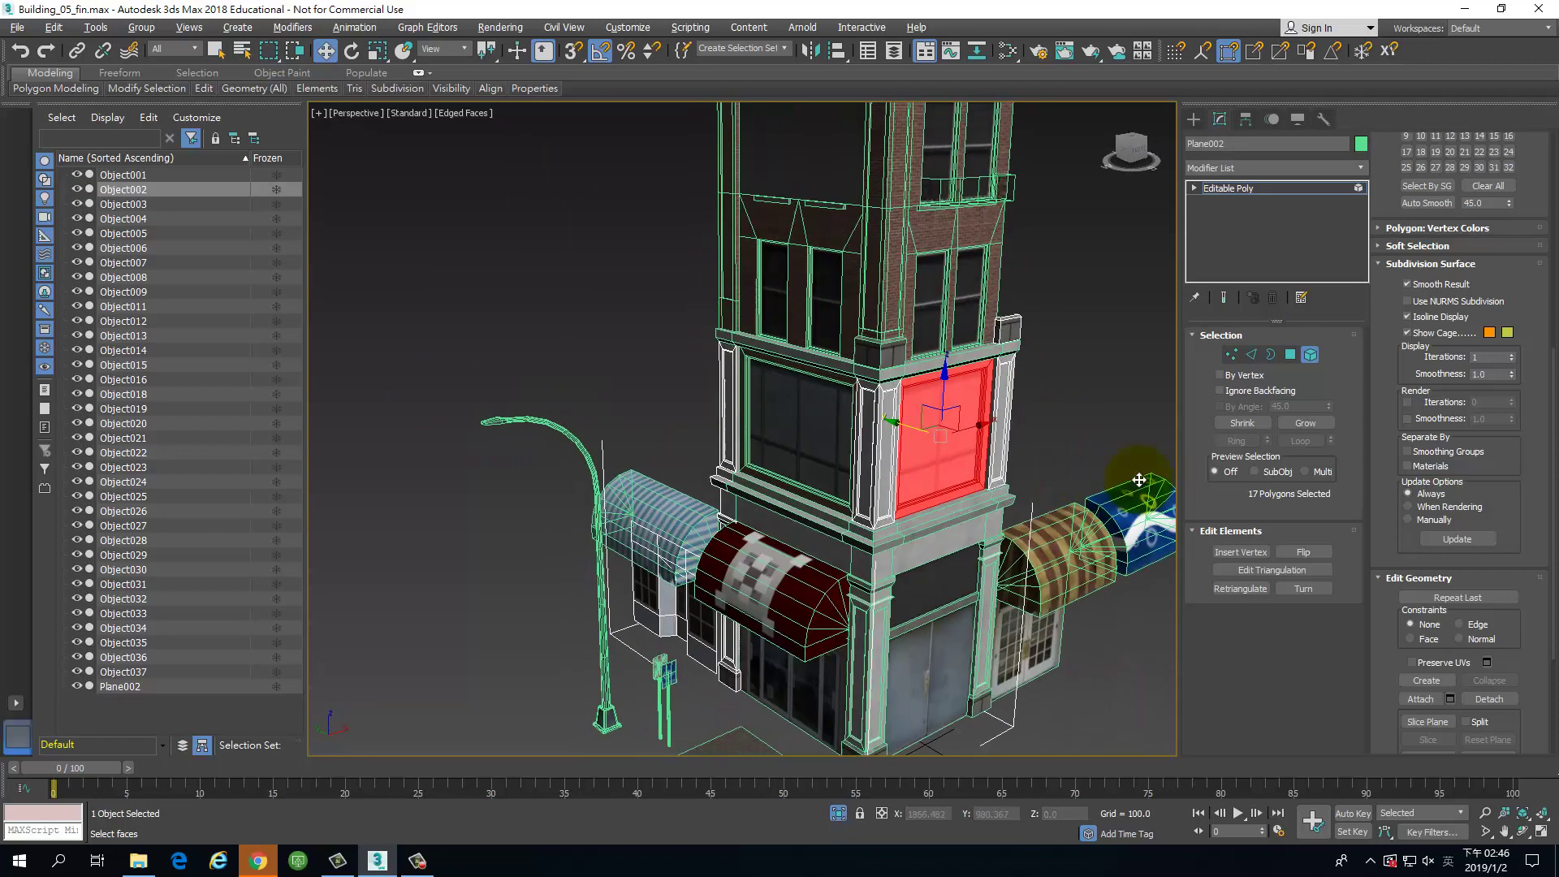
left_click(1504, 709)
key("Return")
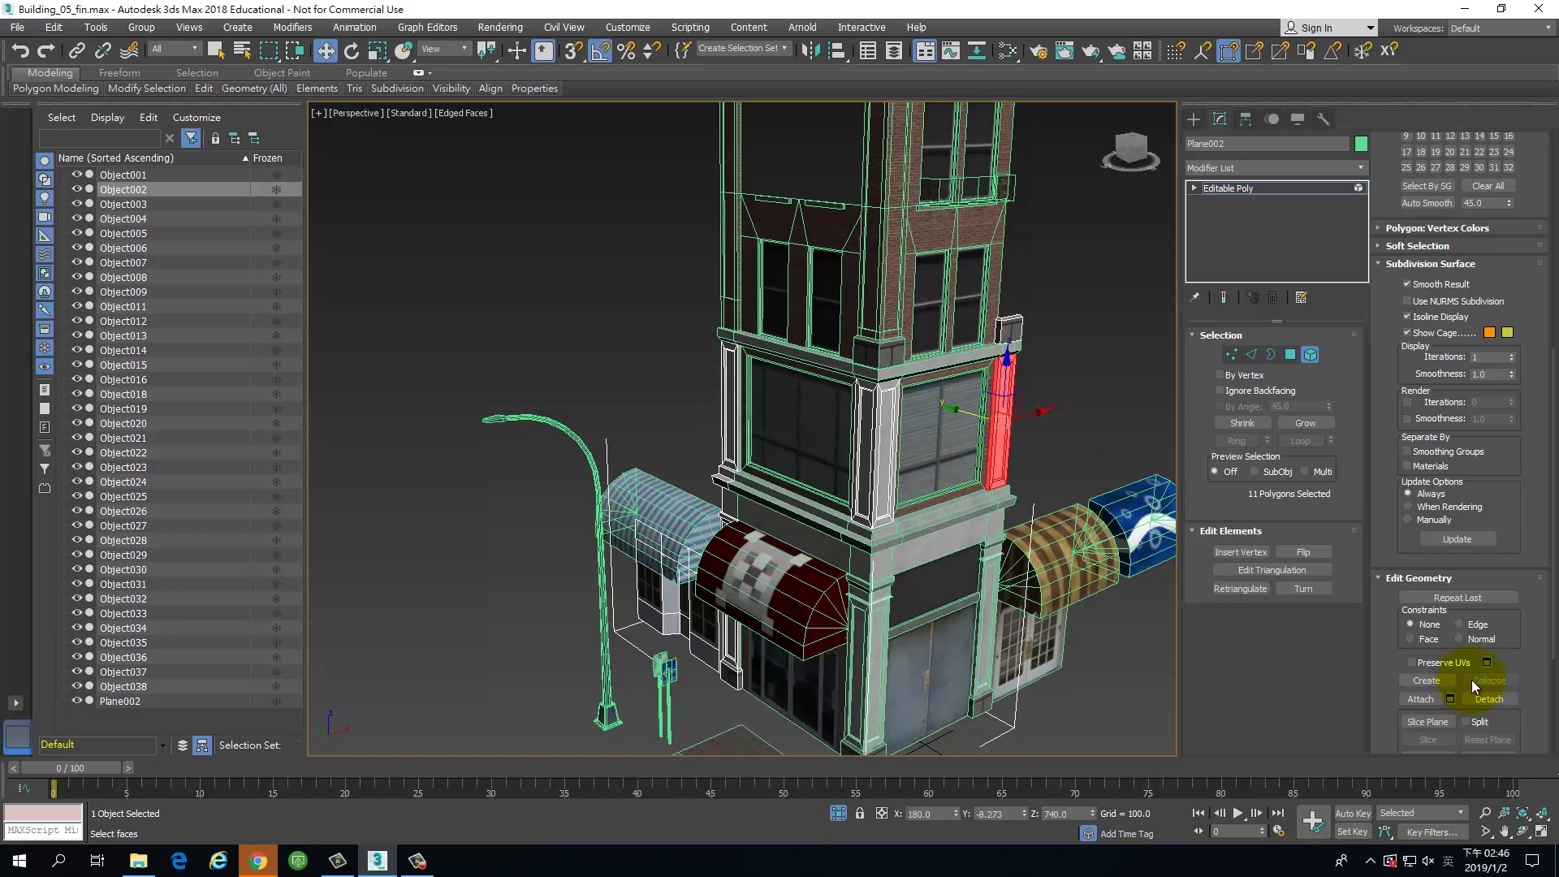
Step: Detach the adjoining facade's far pilaster, the building-corner pilaster and the front facade's outer pilaster as three separate objects
left_click(1503, 700)
key("Return")
left_click(889, 447)
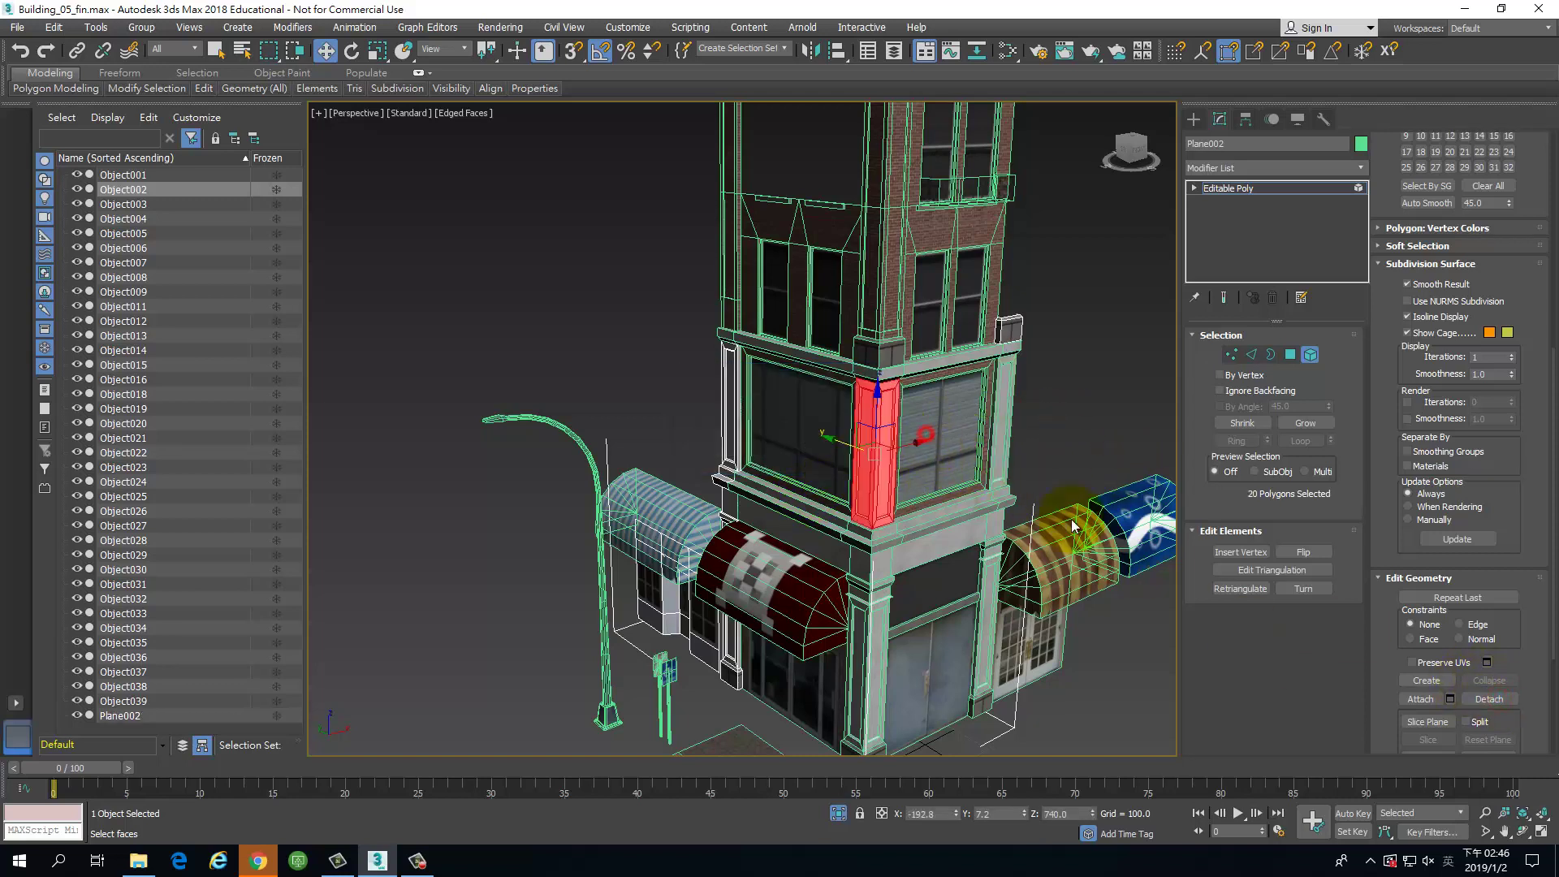
left_click(1483, 698)
left_click(767, 402)
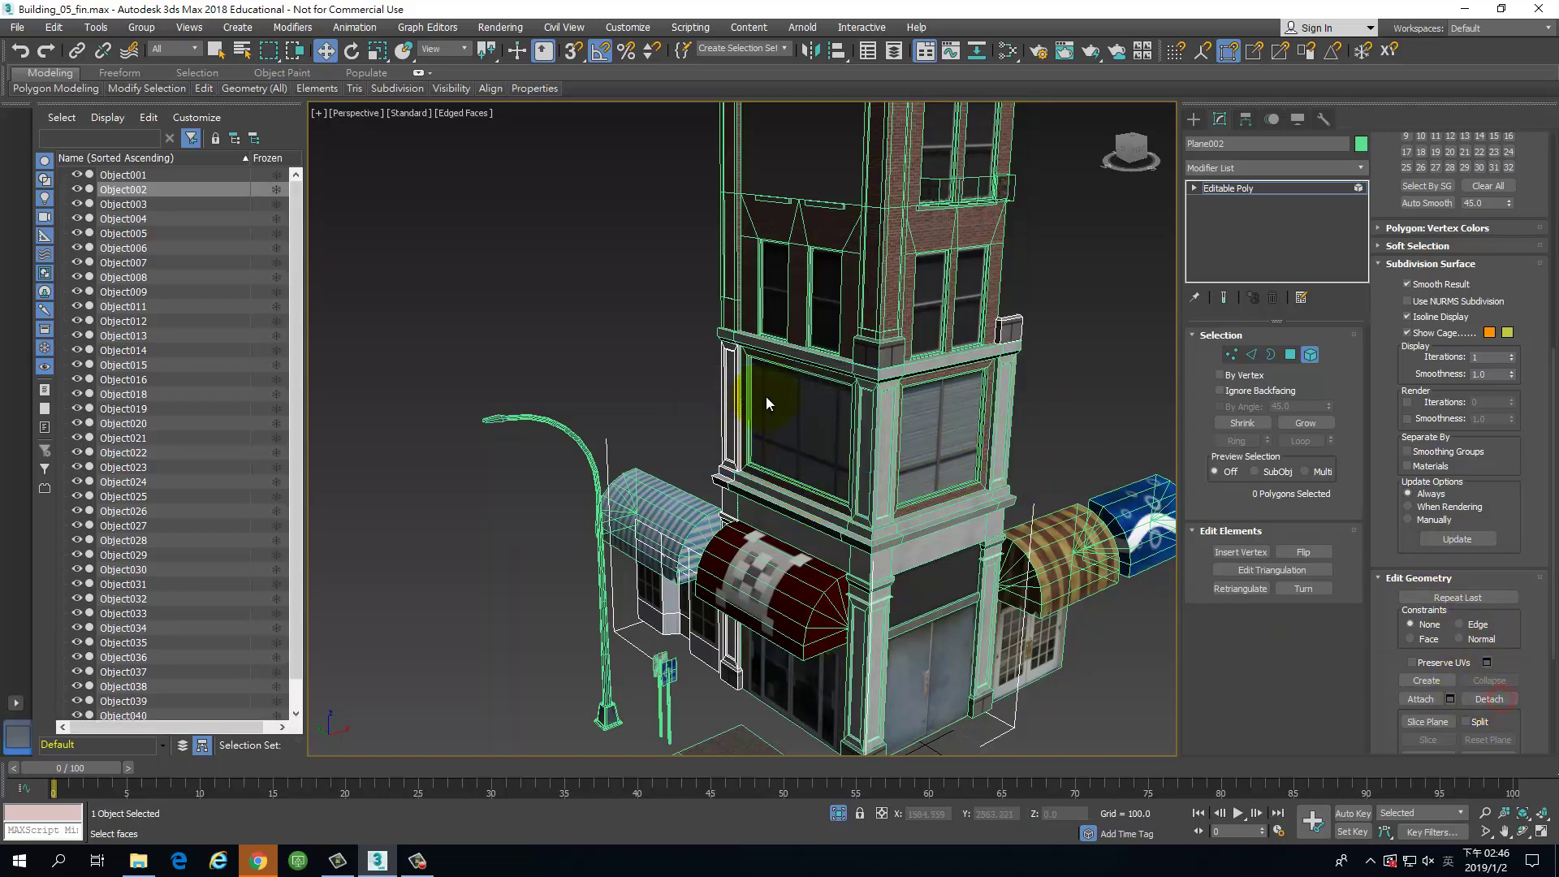
left_click(1502, 700)
key("Return")
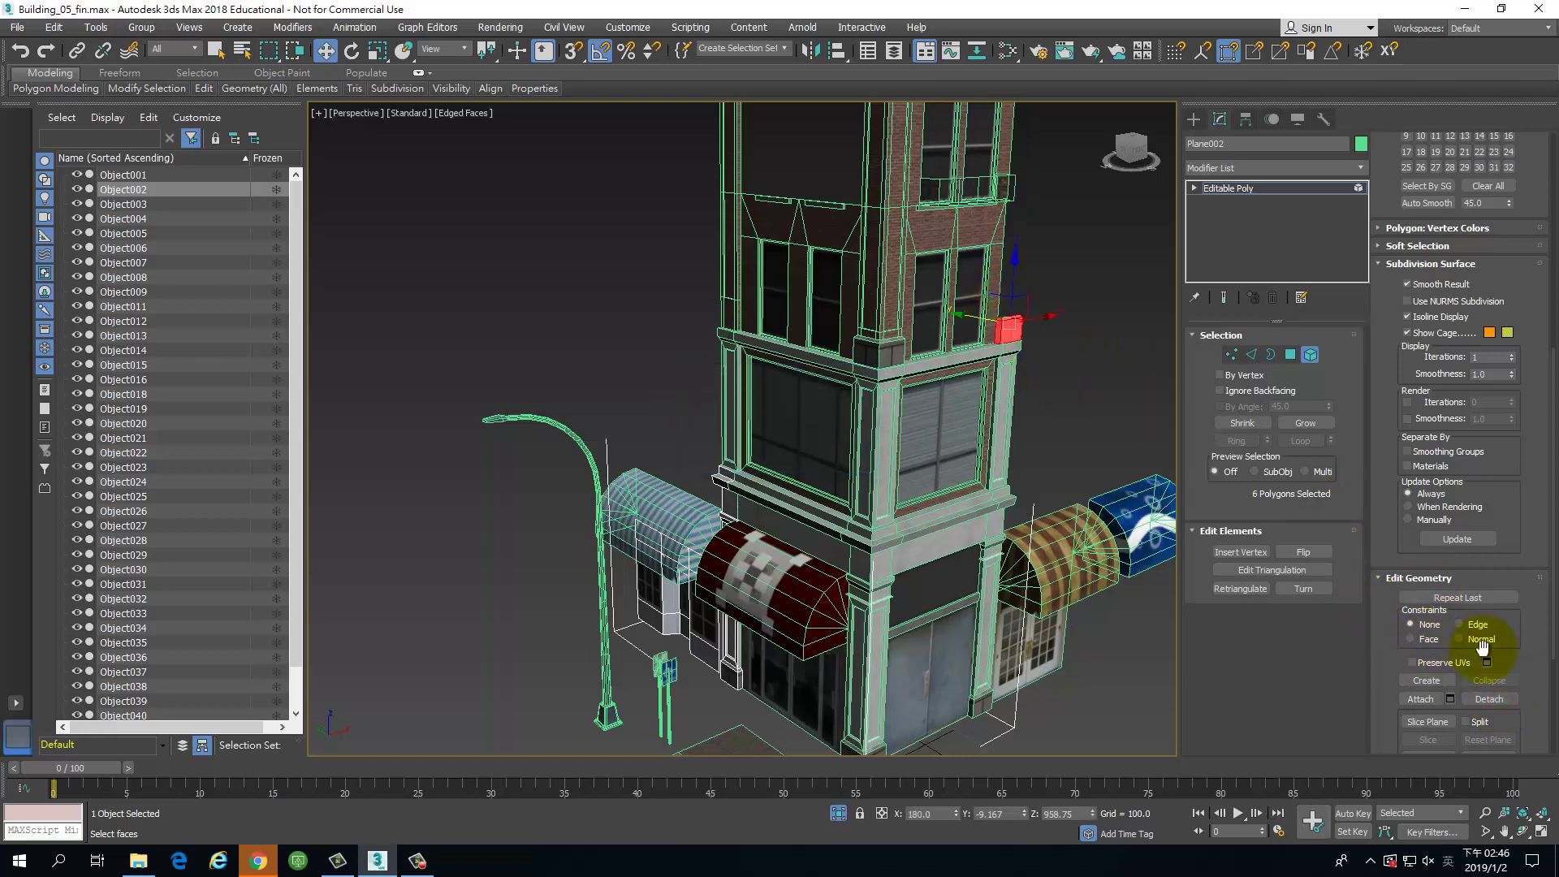
Step: Detach the small stone block on the far end of the adjoining facade's cornice as a separate object
left_click(1506, 704)
key("Return")
middle_click_drag(815, 105, 797, 557)
scroll(804, 536, "down", 3)
scroll(860, 480, "up", 4)
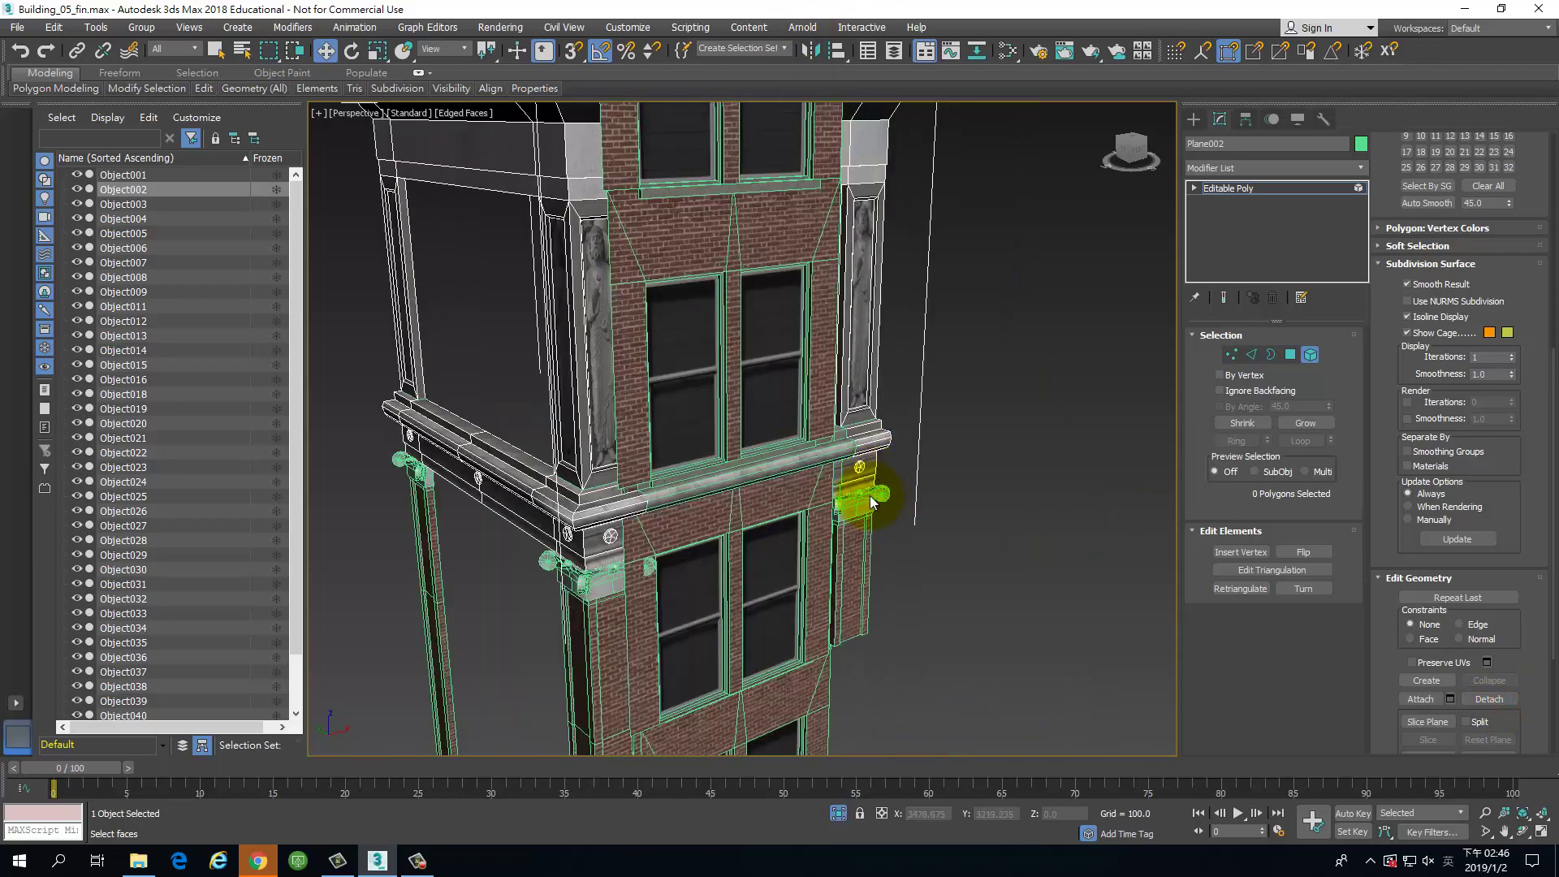
Step: Detach the stone block with its rosette on the outer end of the front facade's cornice as a separate object
middle_click_drag(983, 514, 852, 529, "alt")
scroll(854, 530, "up", 3)
left_click_drag(909, 440, 909, 438)
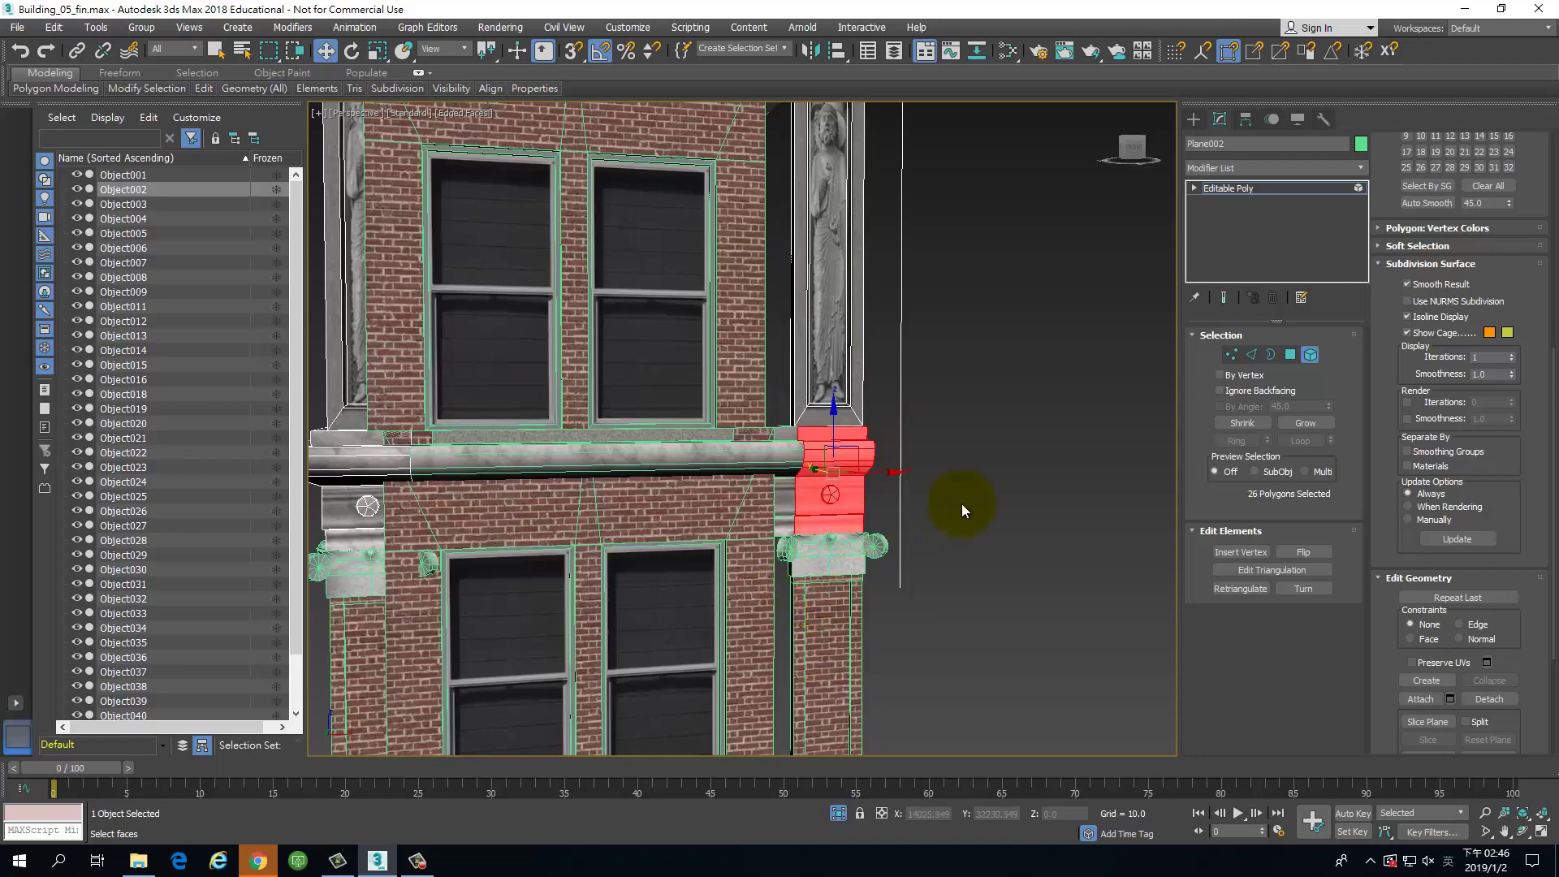
left_click(1498, 700)
left_click(830, 437)
middle_click_drag(908, 445, 719, 536, "alt")
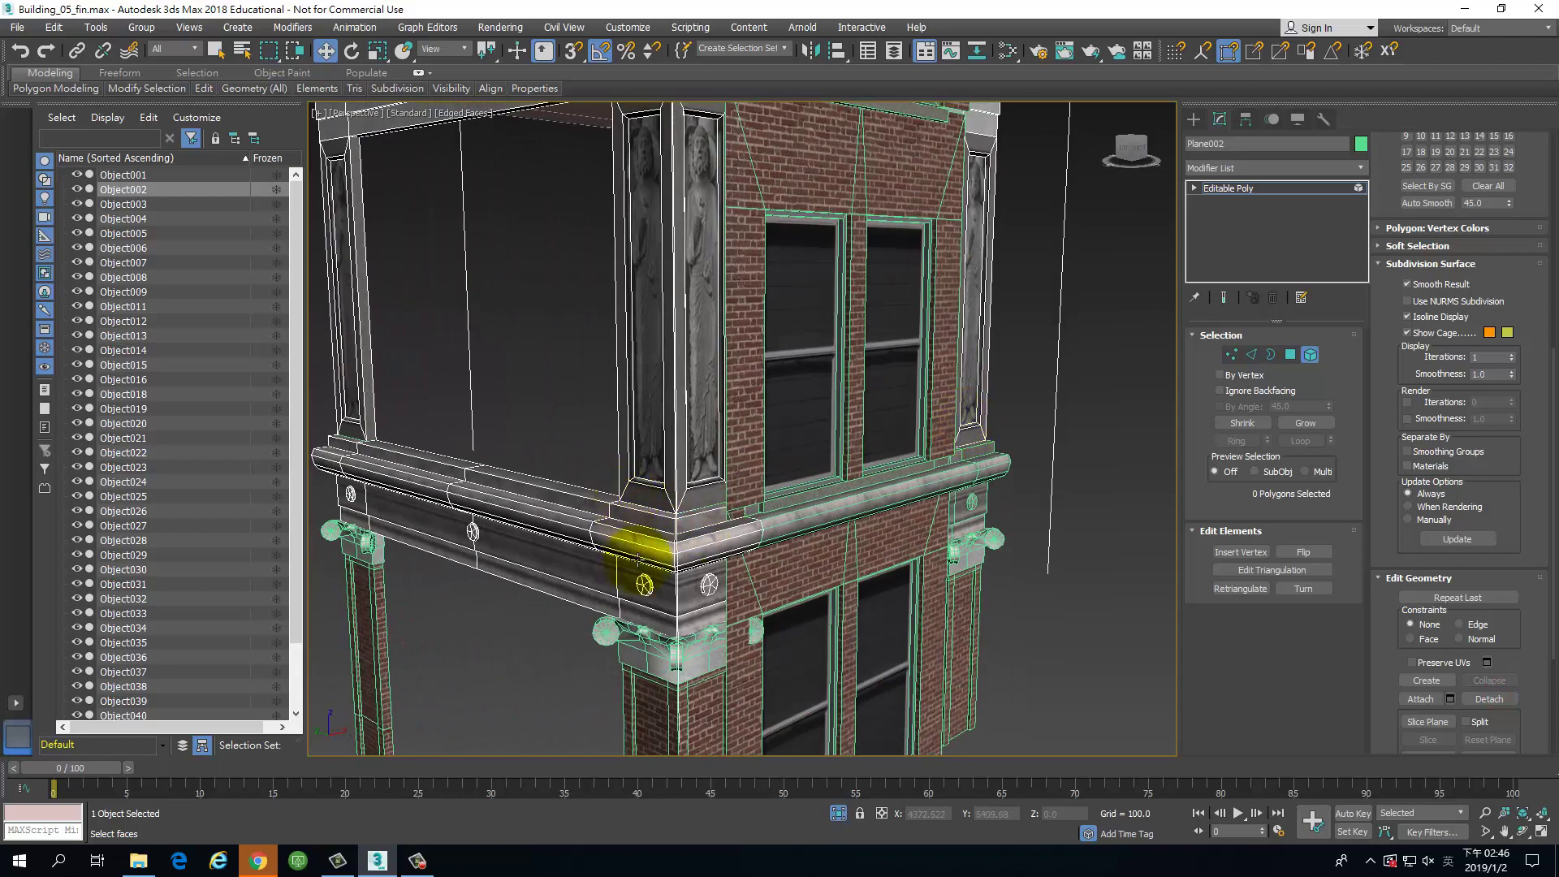
left_click(723, 524)
left_click(1491, 699)
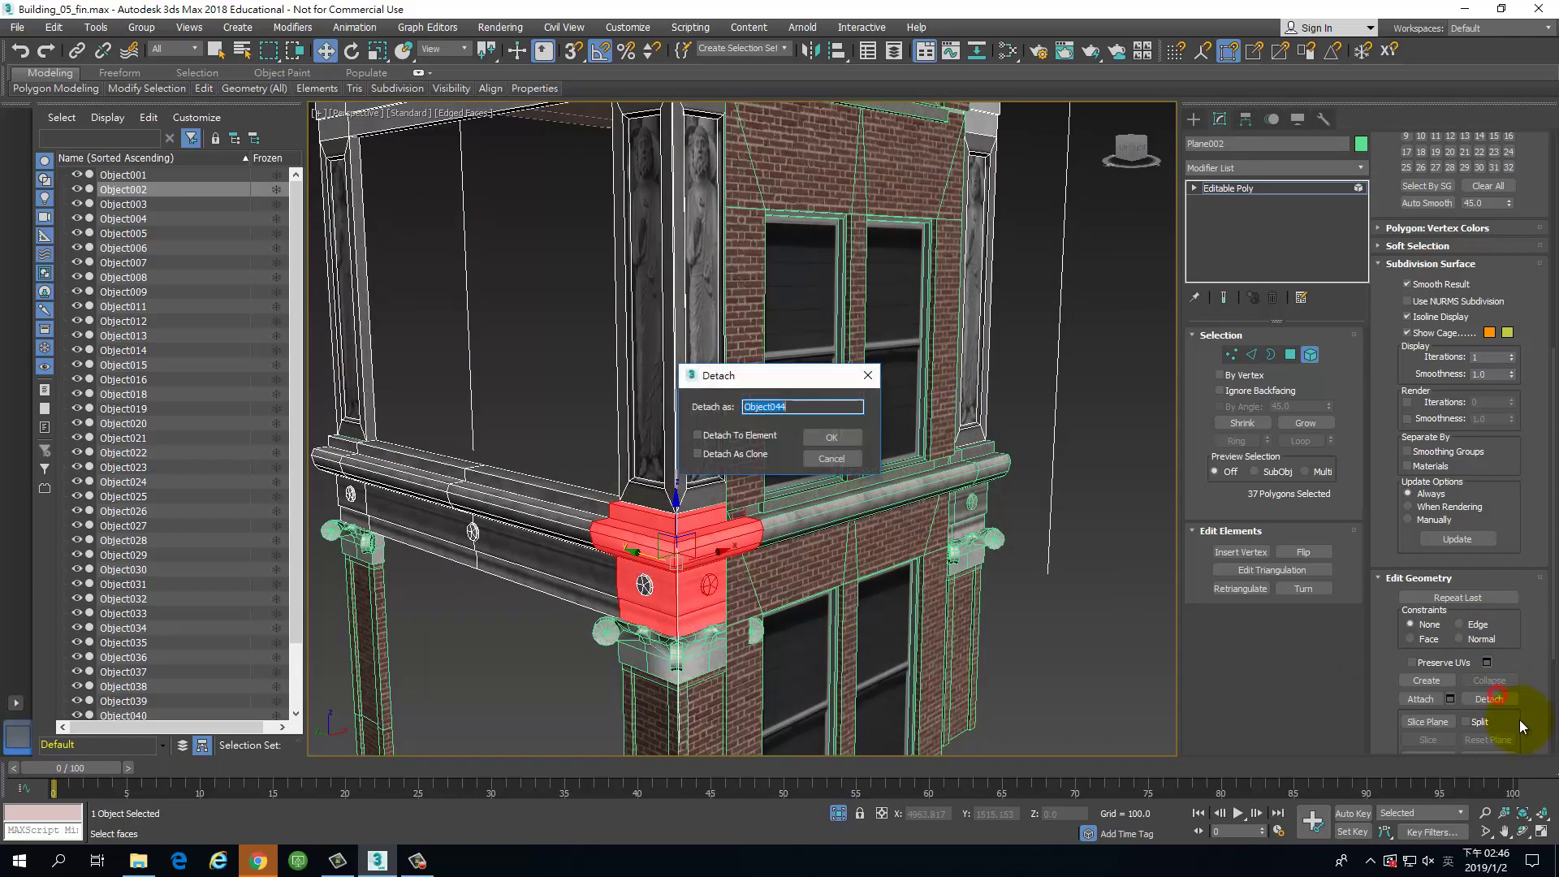
key("Return")
key("ctrl+z")
Step: Detach the building-corner cornice block together with the rosette on its side face as one object
left_click(675, 633)
left_click_drag(615, 695, 642, 586, "ctrl")
key("ctrl+z")
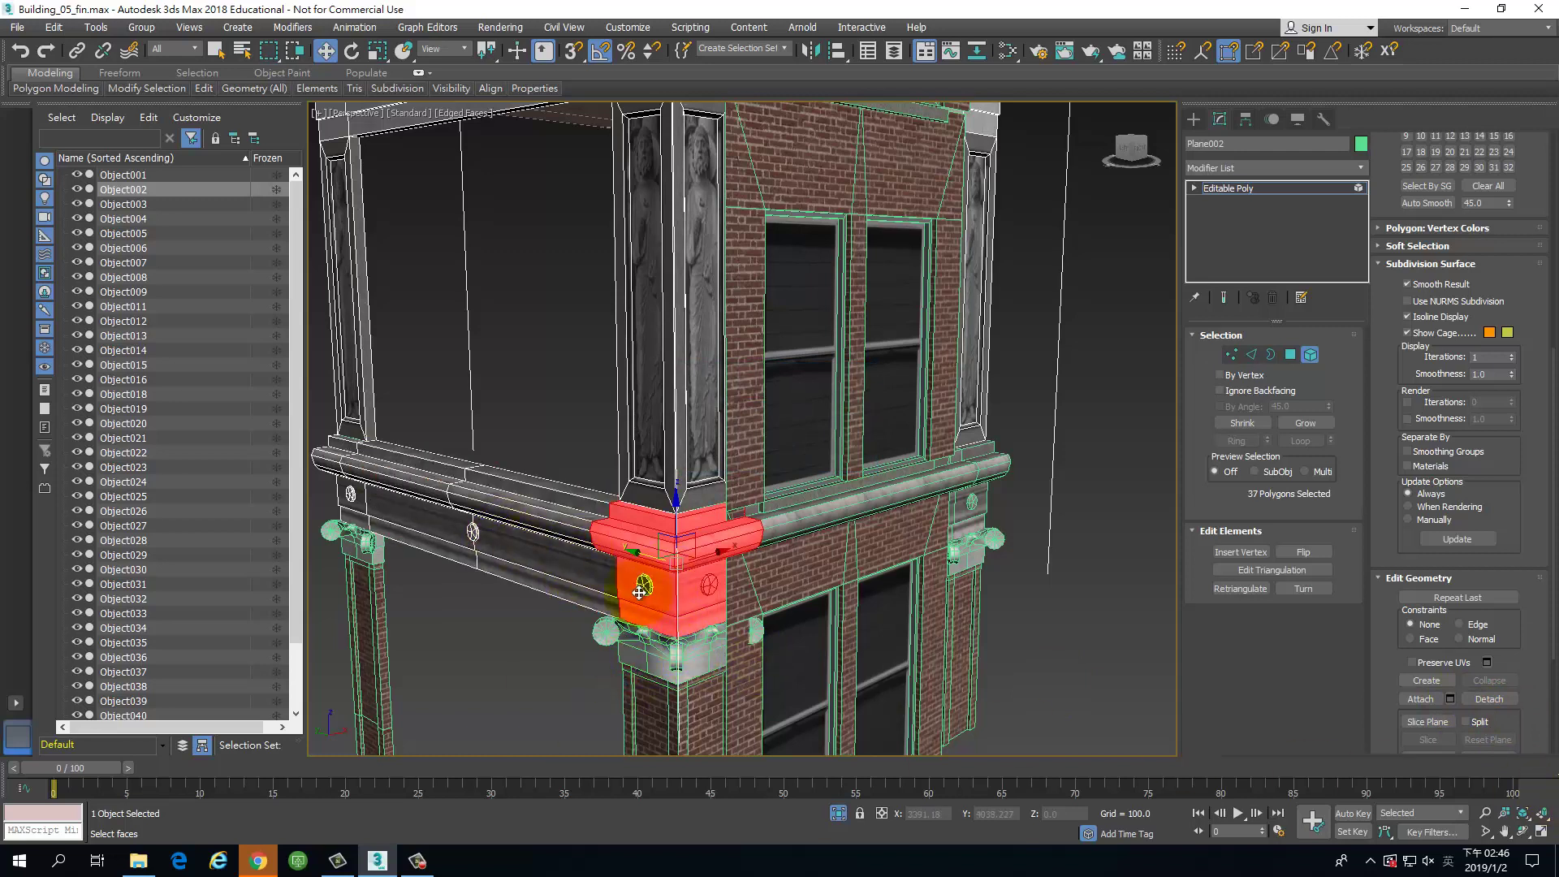
left_click(1512, 702)
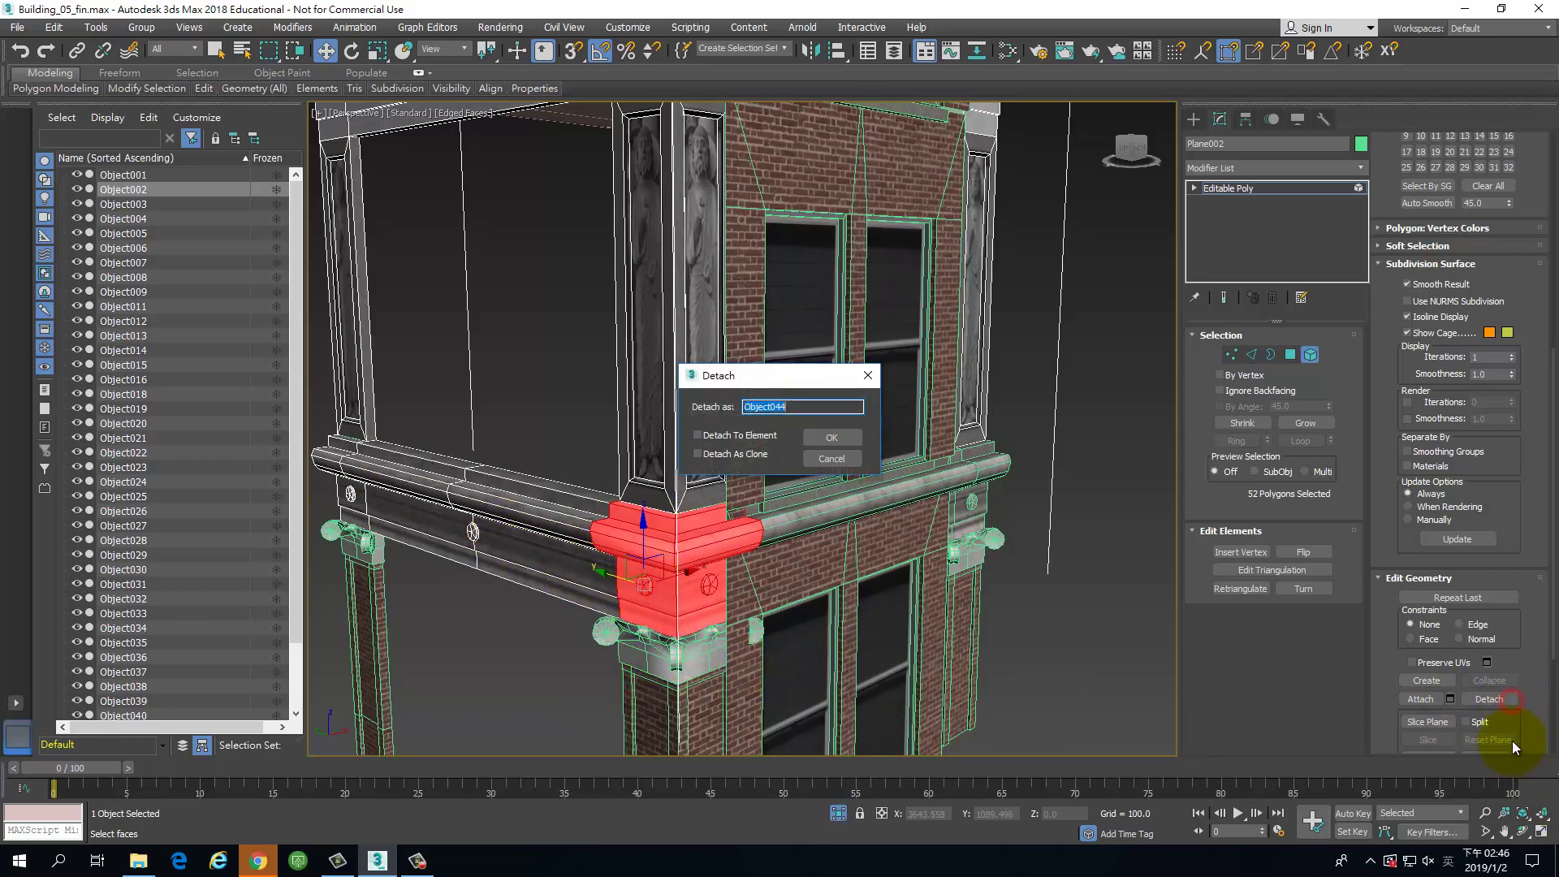
key("Return")
Step: Detach the long middle section of the adjoining facade's lower cornice and its far end block with rosette as two separate objects
left_click_drag(425, 415, 486, 593)
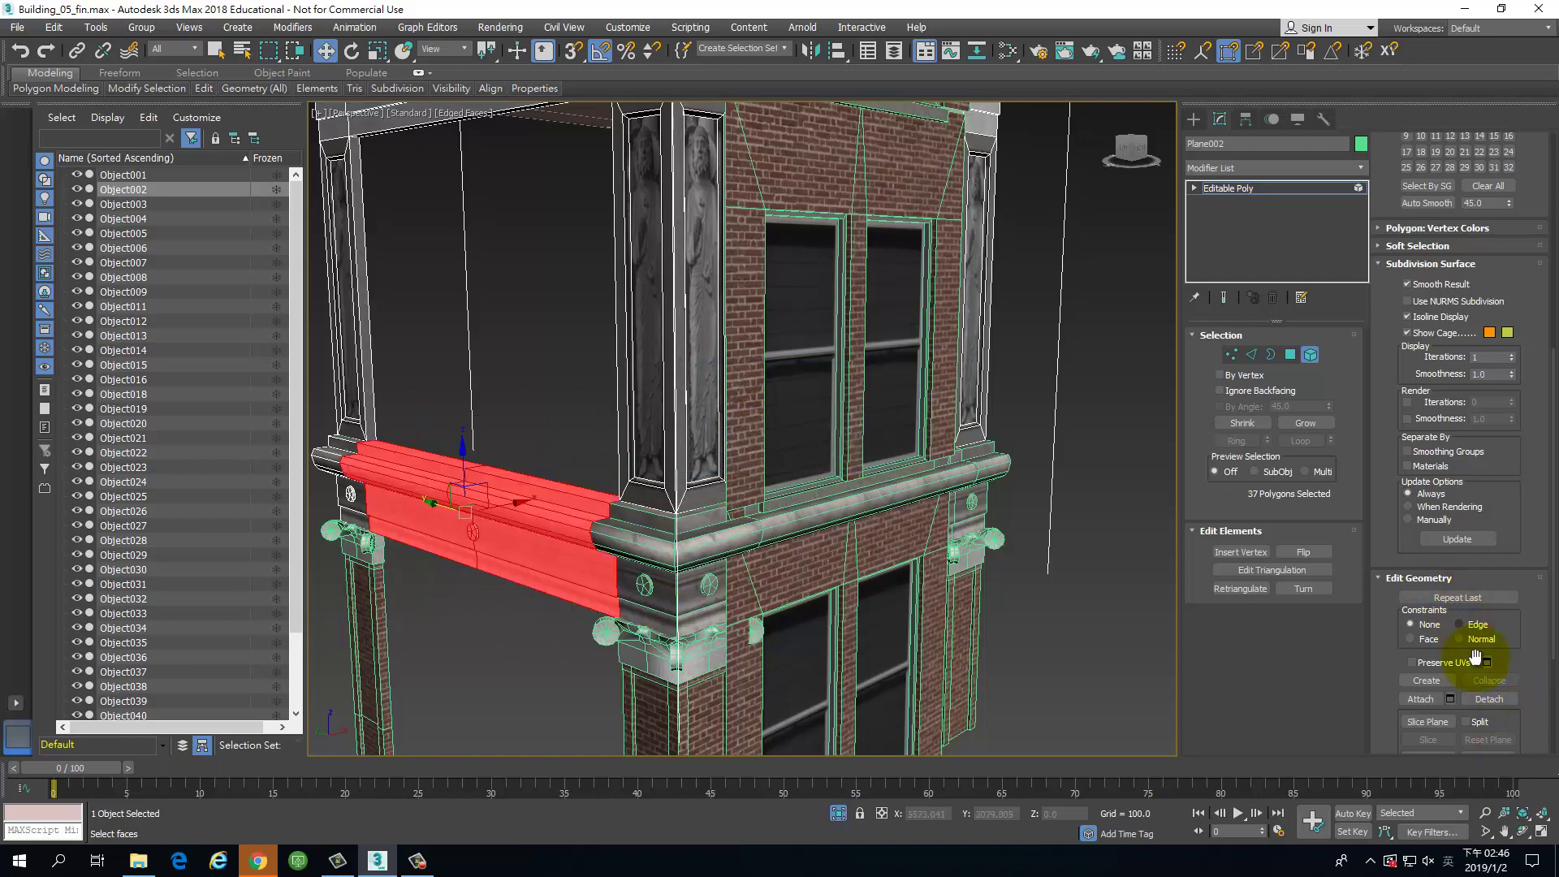
left_click(1511, 700)
key("Return")
middle_click_drag(519, 706, 675, 675, "alt")
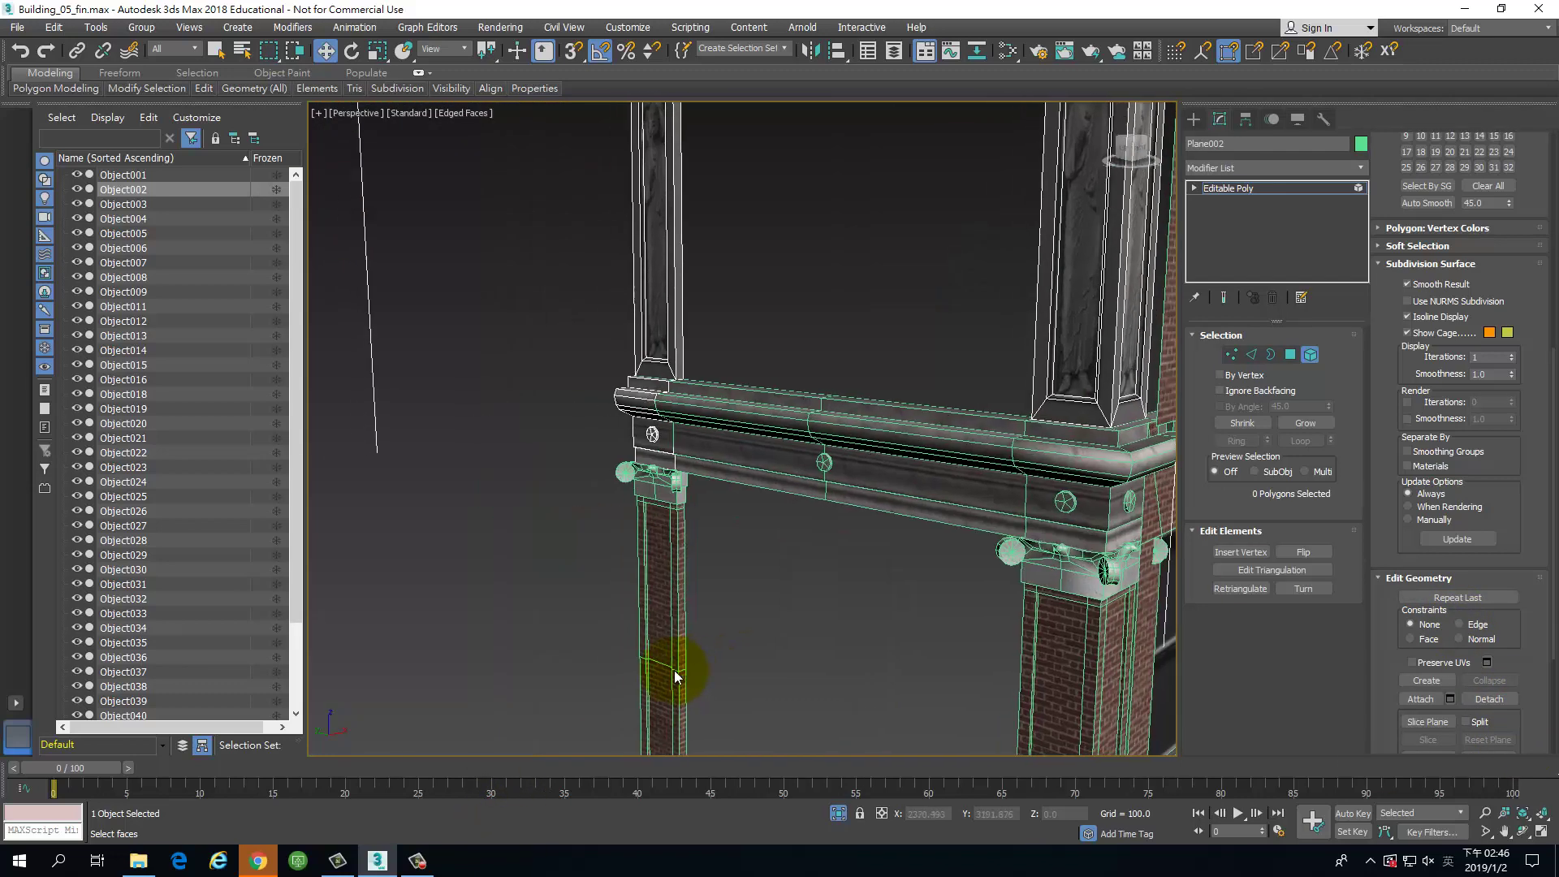
left_click(658, 471)
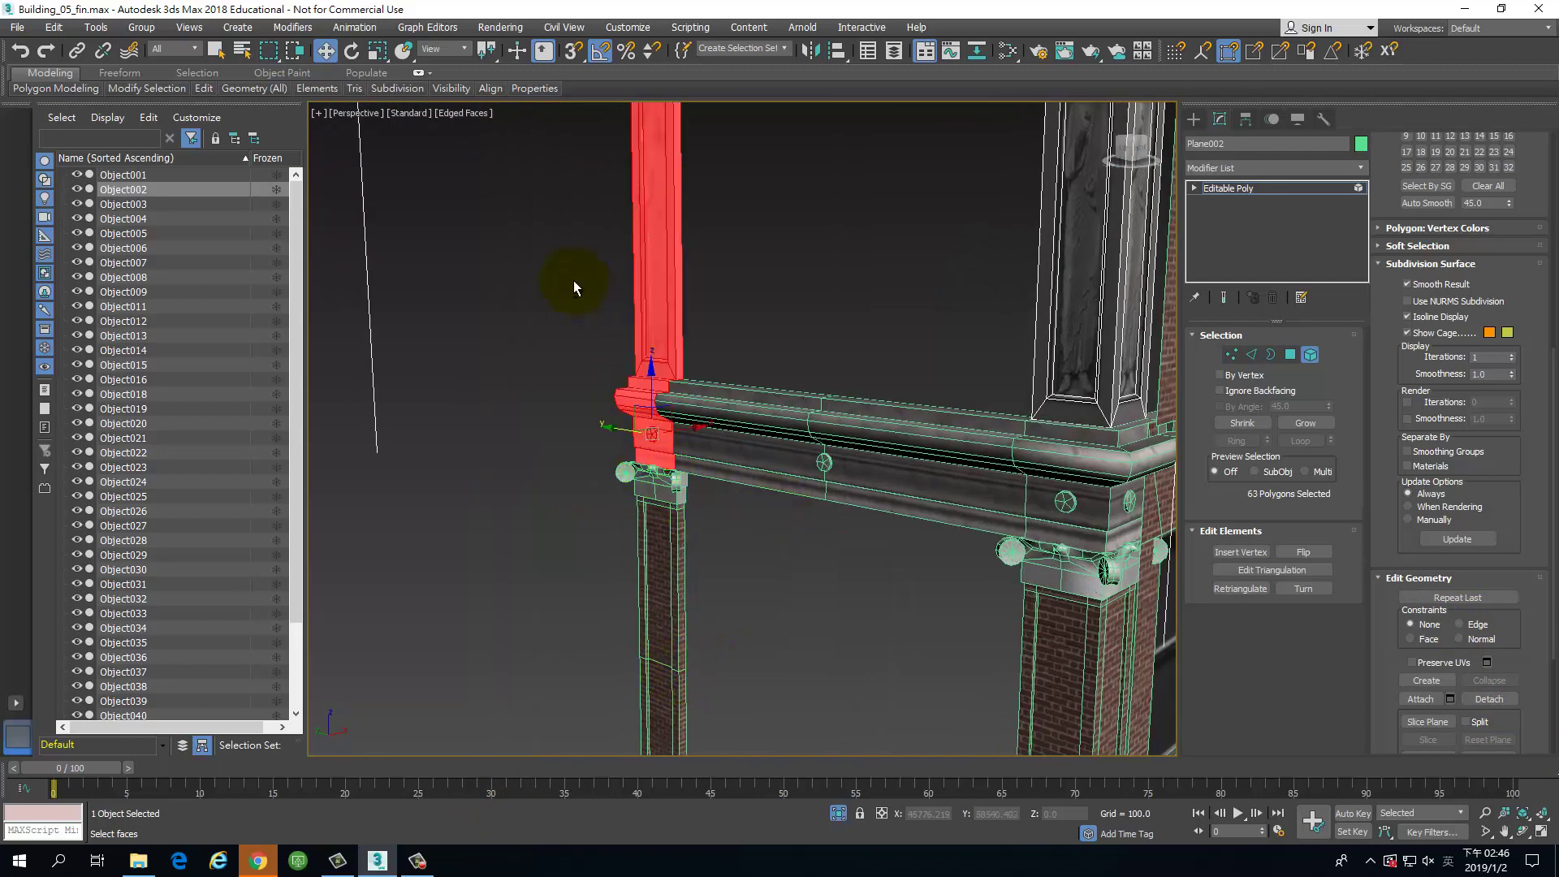
left_click_drag(572, 245, 795, 366, "alt")
left_click(1503, 694)
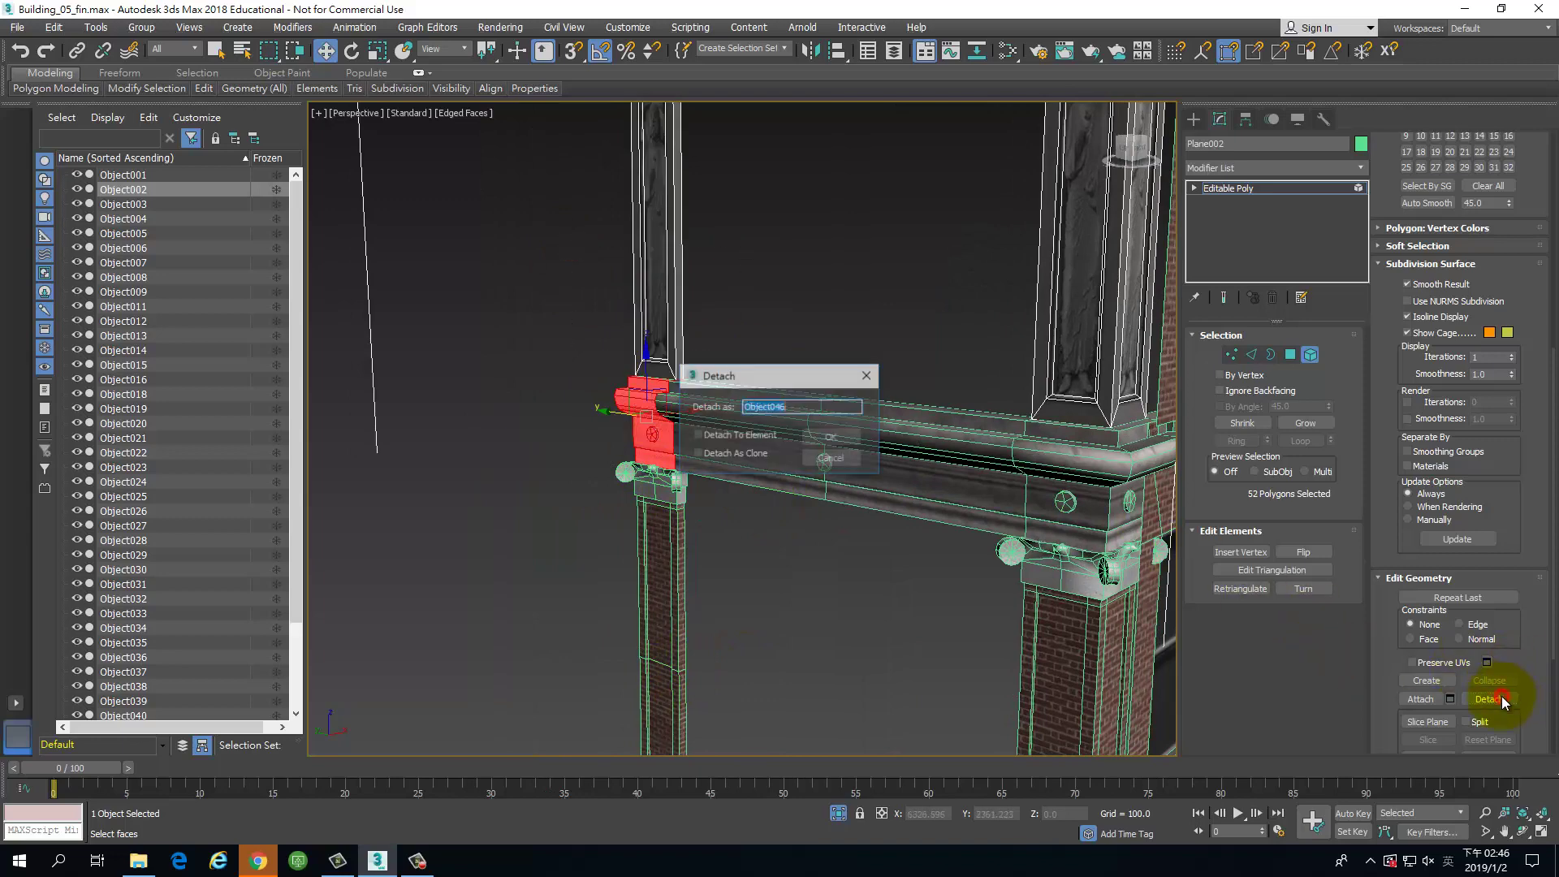
key("Return")
Step: Detach the adjoining facade's far statue column beneath the top cornice as a separate object
middle_click_drag(498, 281, 926, 365, "alt")
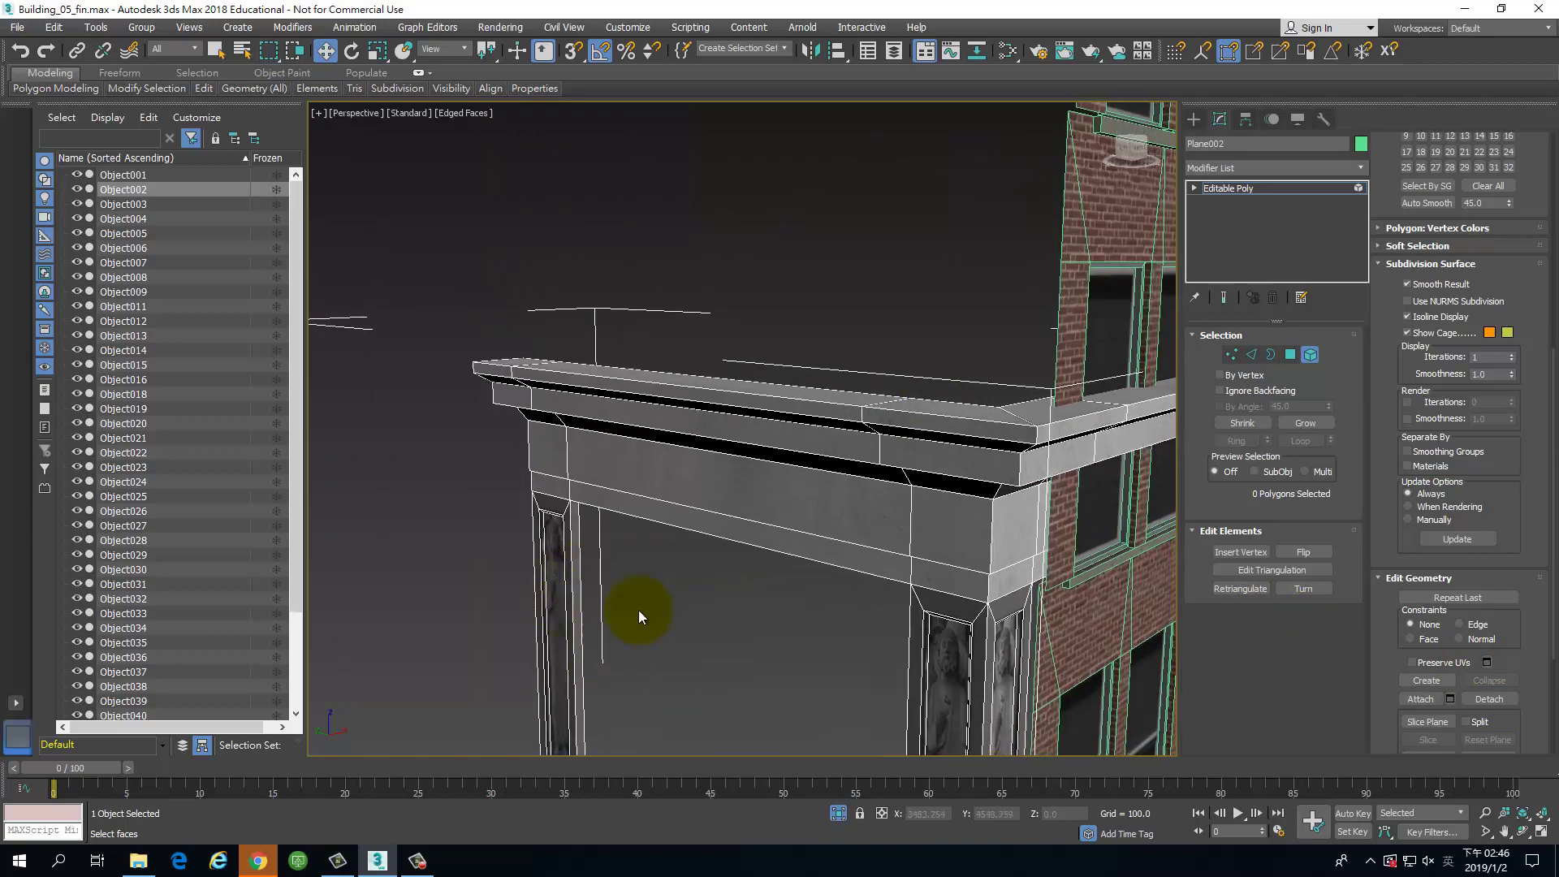
left_click_drag(636, 611, 444, 680)
left_click(1508, 699)
key("Return")
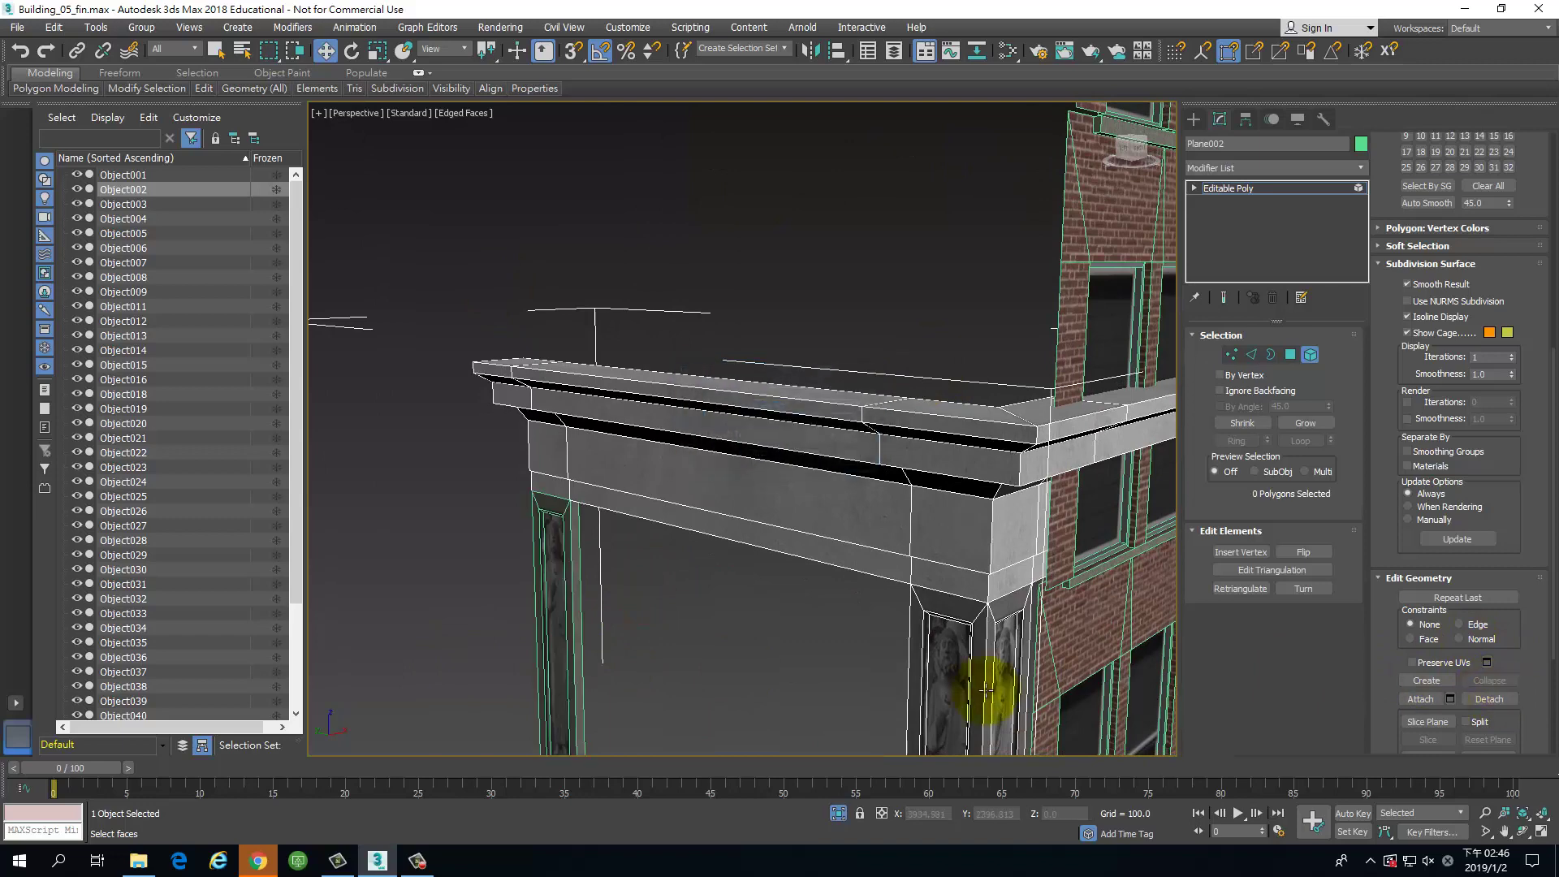
Step: Detach the adjoining facade's top cornice end block, directly above the far statue column, as a separate object
middle_click_drag(631, 425, 685, 428, "alt")
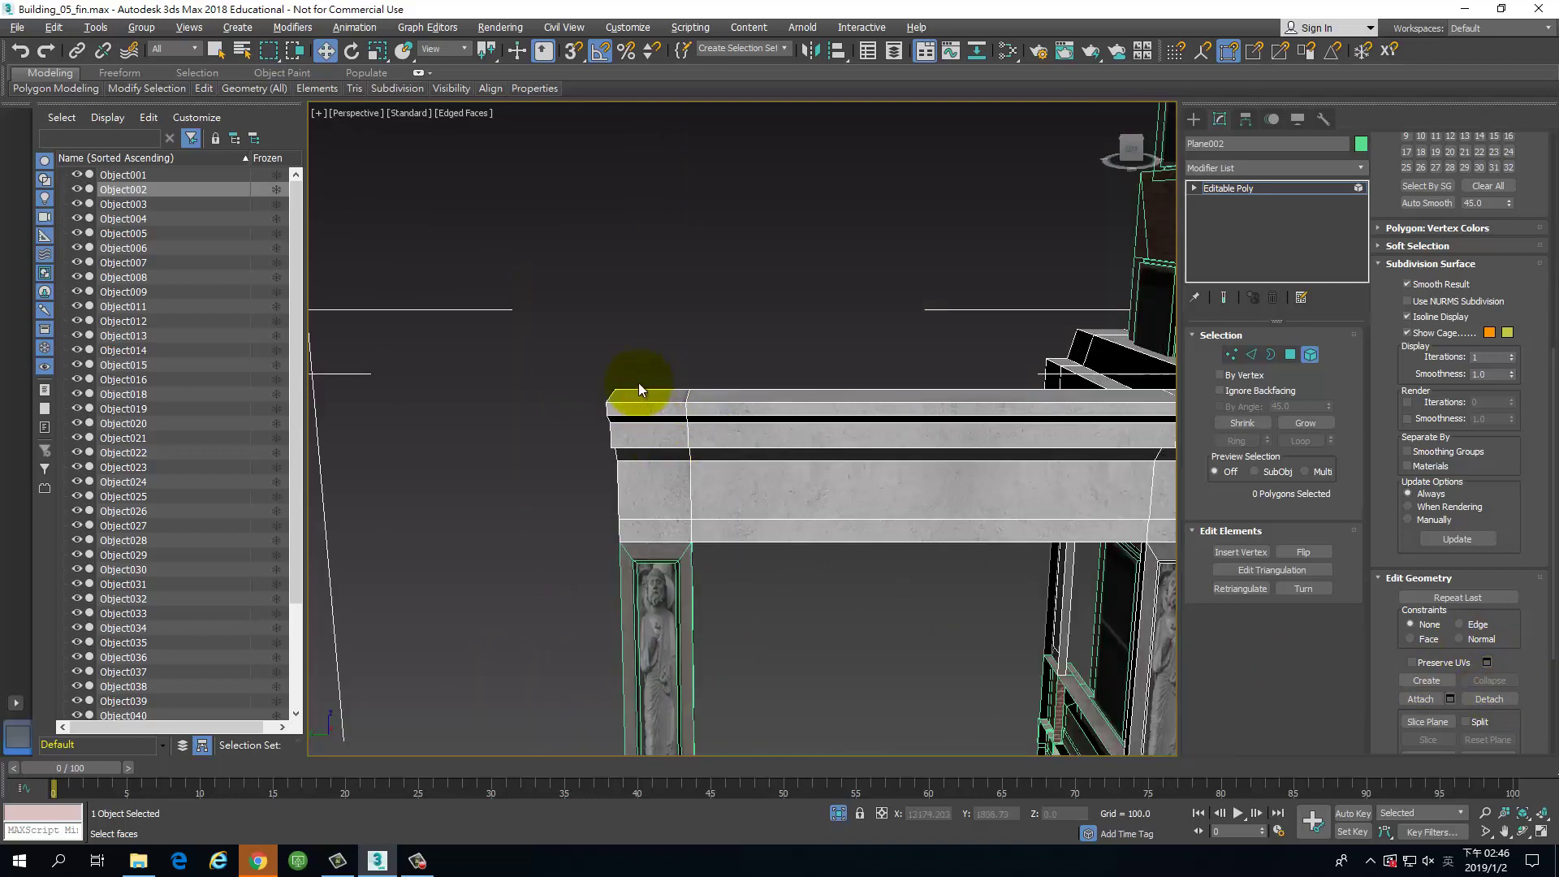
left_click_drag(630, 559, 631, 559)
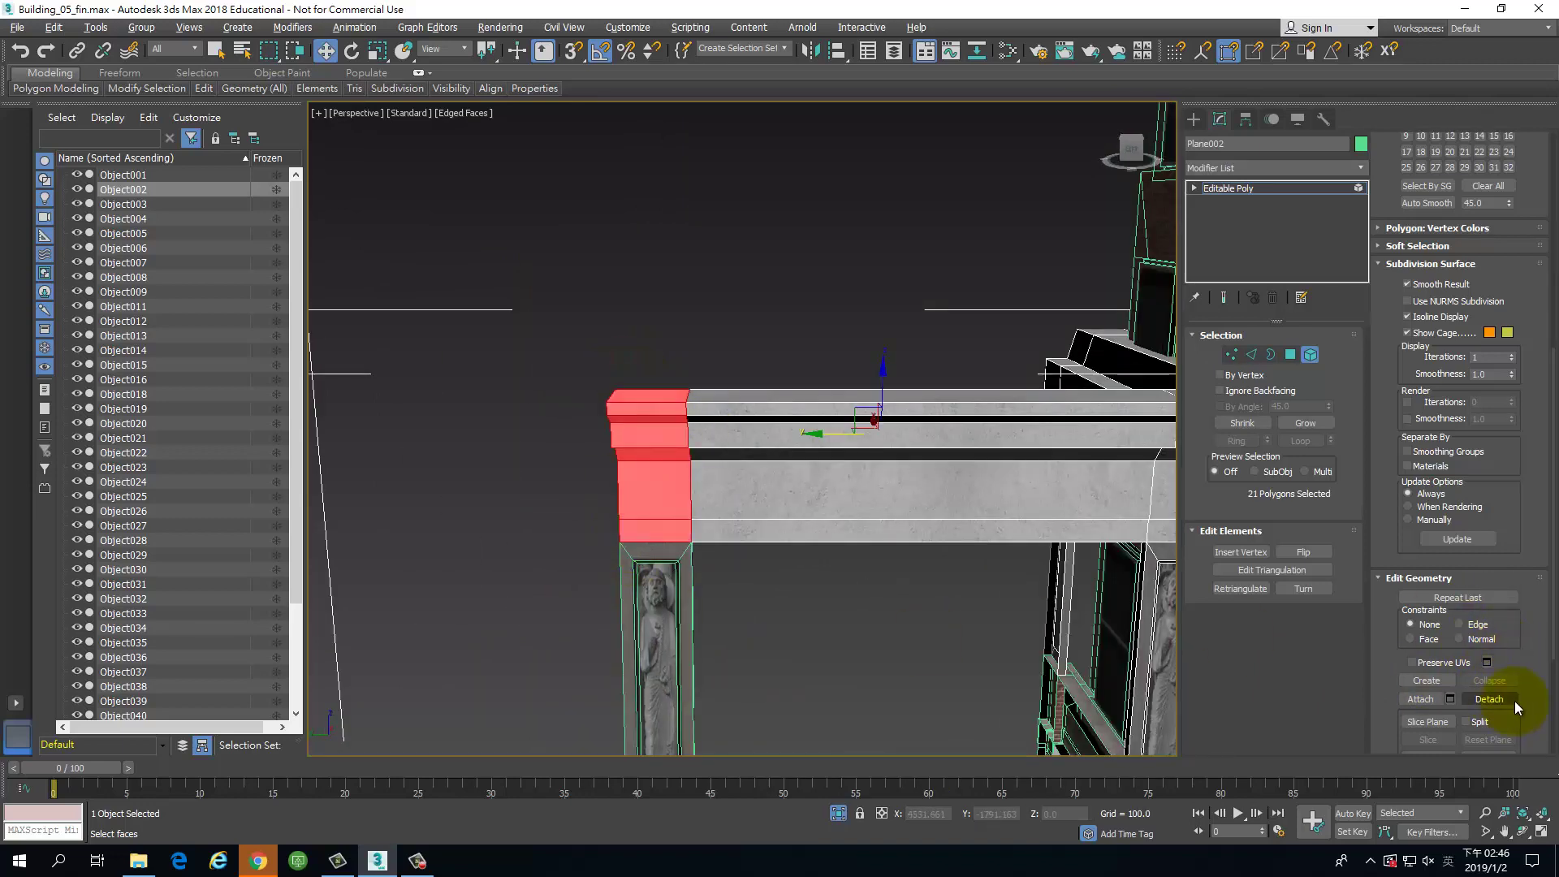
left_click(1490, 699)
key("Return")
Step: Detach the long middle section of the adjoining facade's top cornice, excluding the corner block, as a separate object
left_click_drag(881, 320, 904, 679)
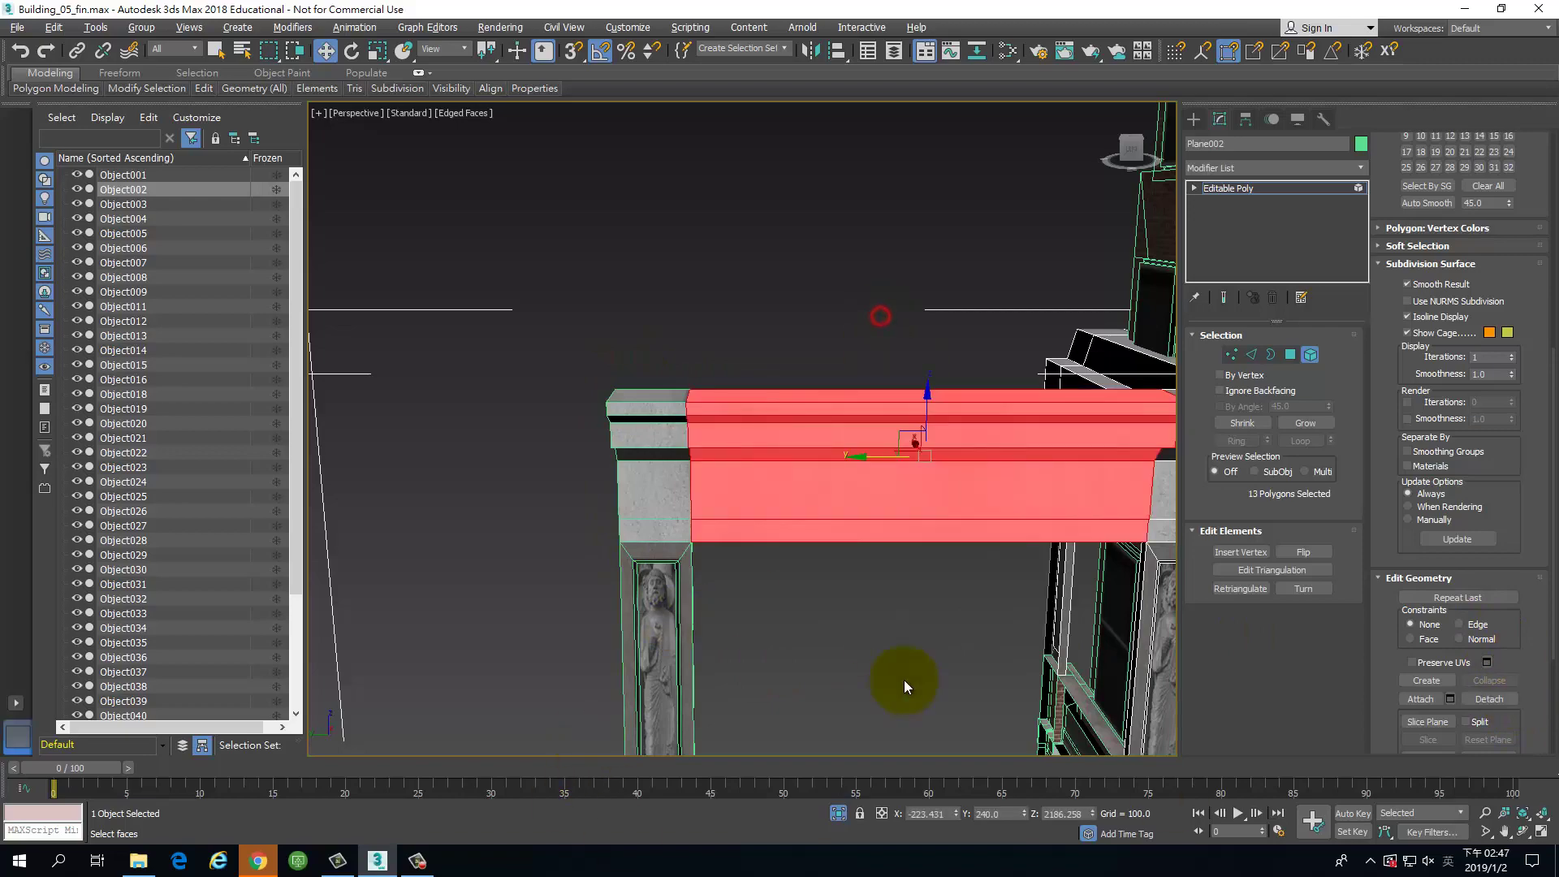
middle_click_drag(1042, 588, 819, 409, "alt")
left_click(821, 299)
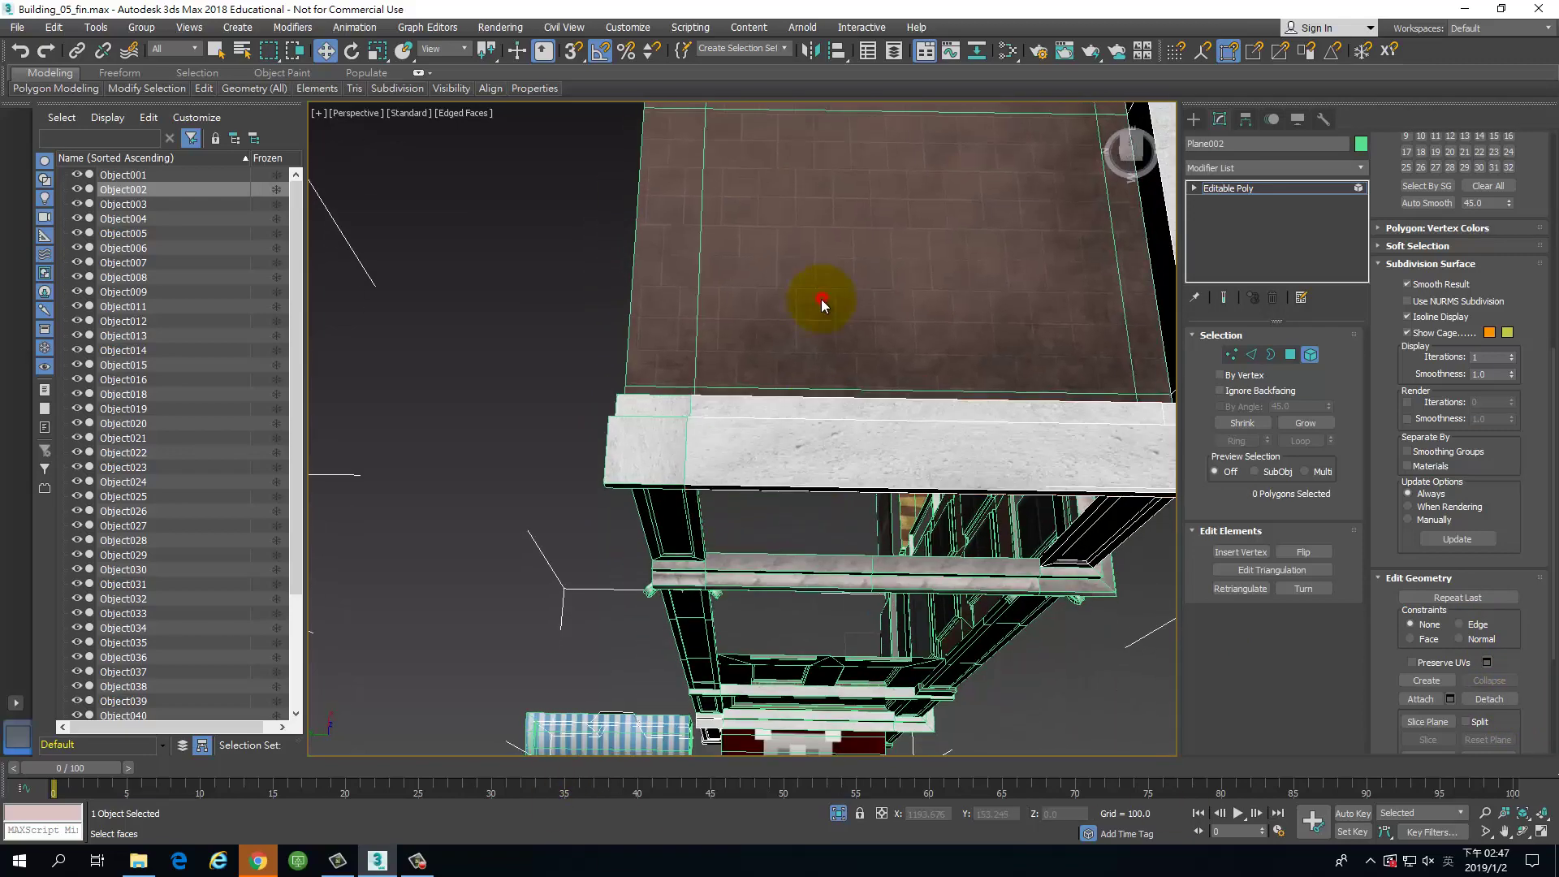
middle_click_drag(821, 299, 771, 430, "alt")
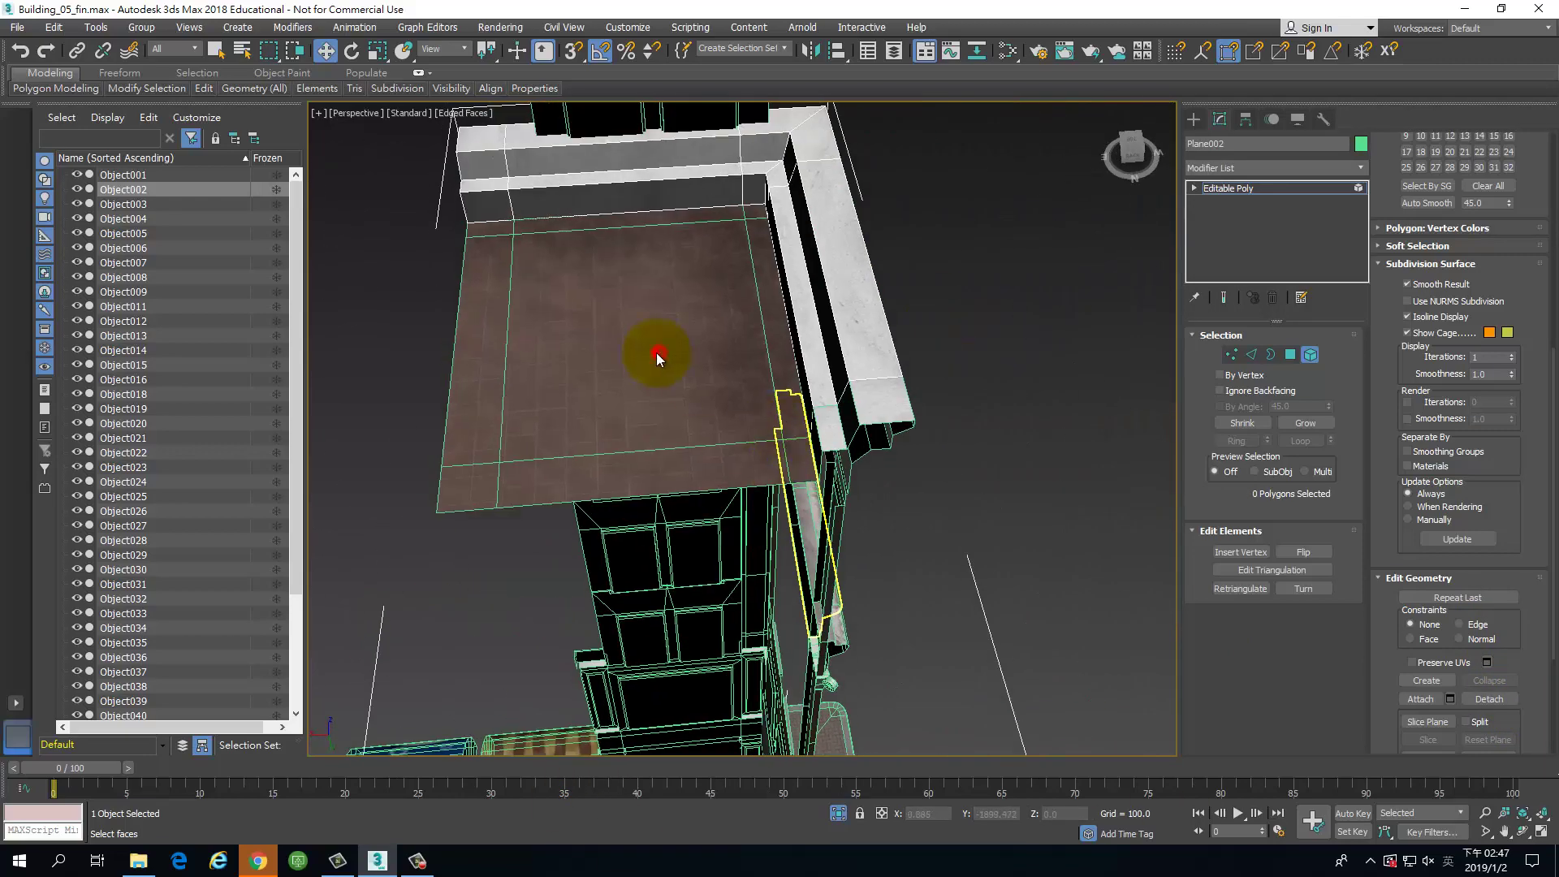
middle_click_drag(658, 357, 812, 295, "alt")
left_click_drag(835, 336, 835, 336)
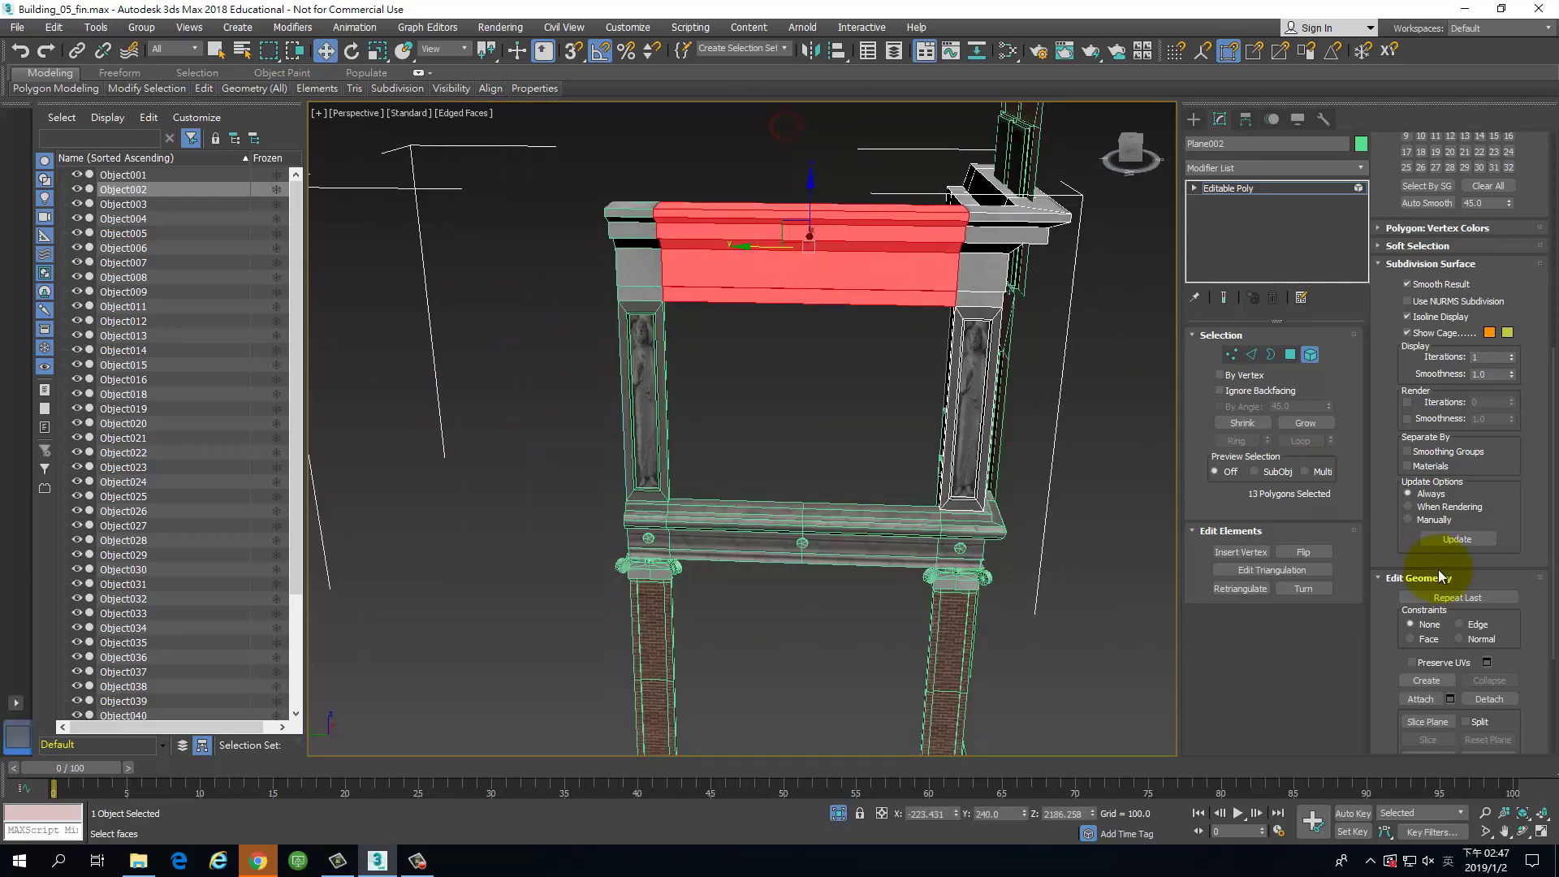
left_click(1490, 699)
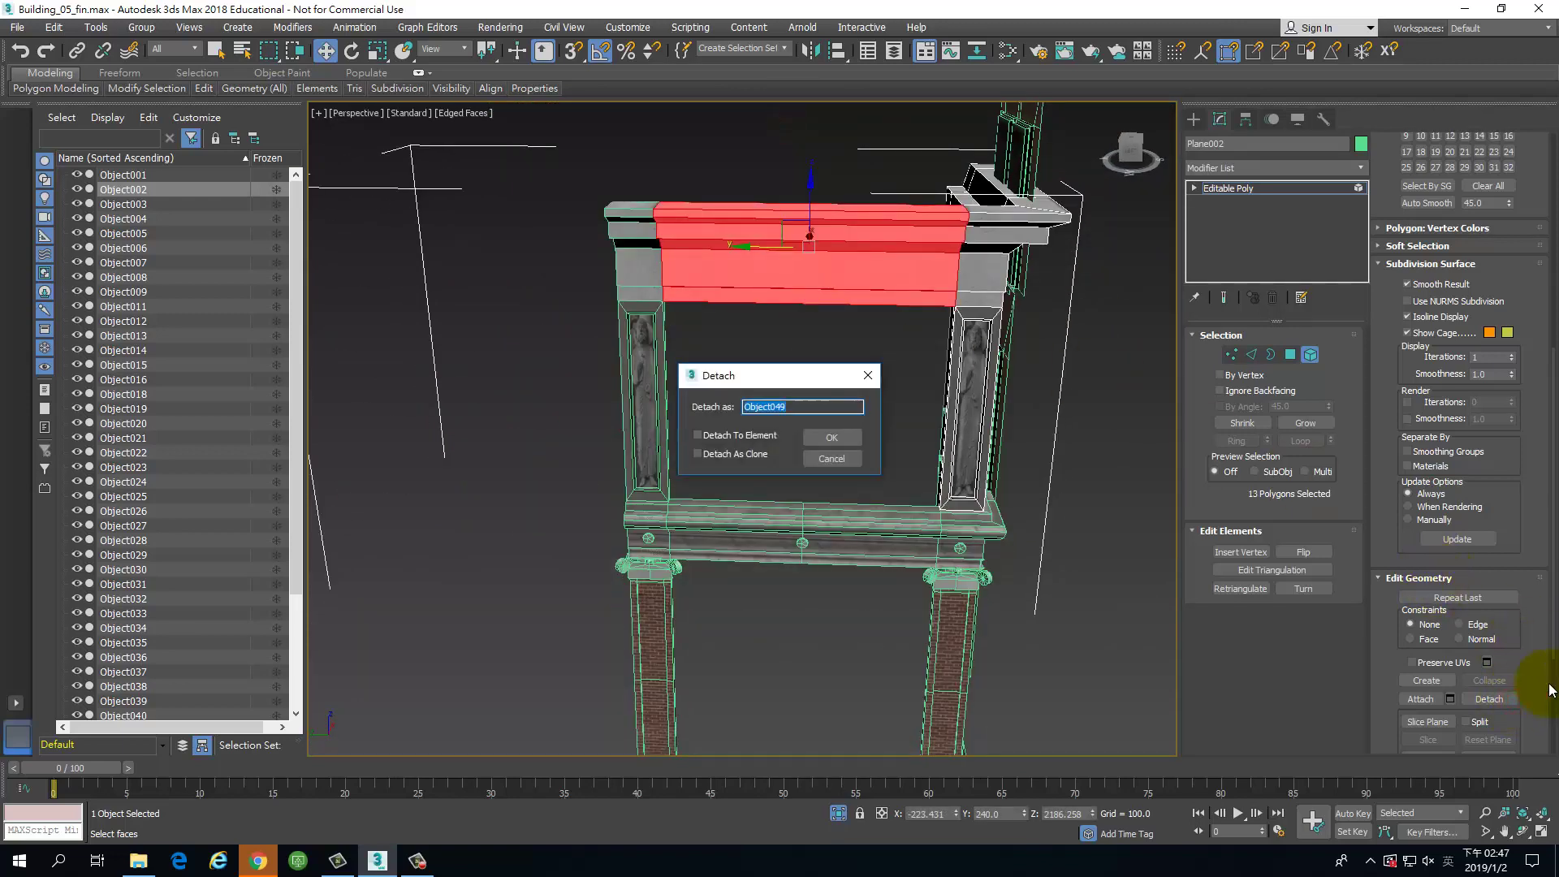
key("Return")
Step: Detach the building-corner statue column and the front facade's outer statue column as two separate objects
left_click_drag(867, 377, 1094, 486)
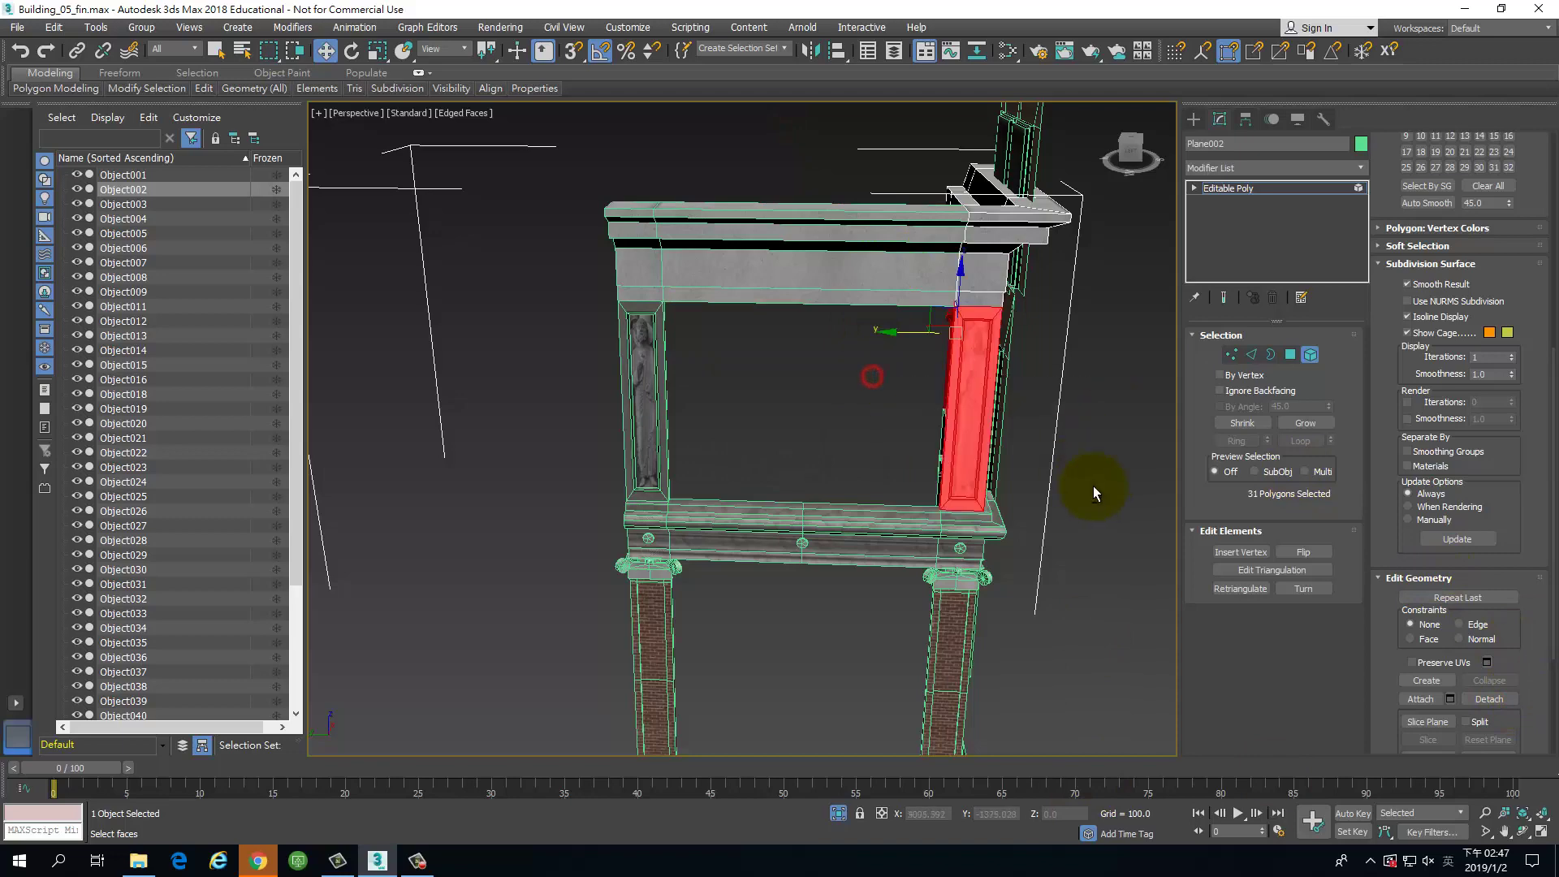
middle_click_drag(1093, 485, 995, 467, "alt")
left_click_drag(1131, 355, 1090, 458, "alt")
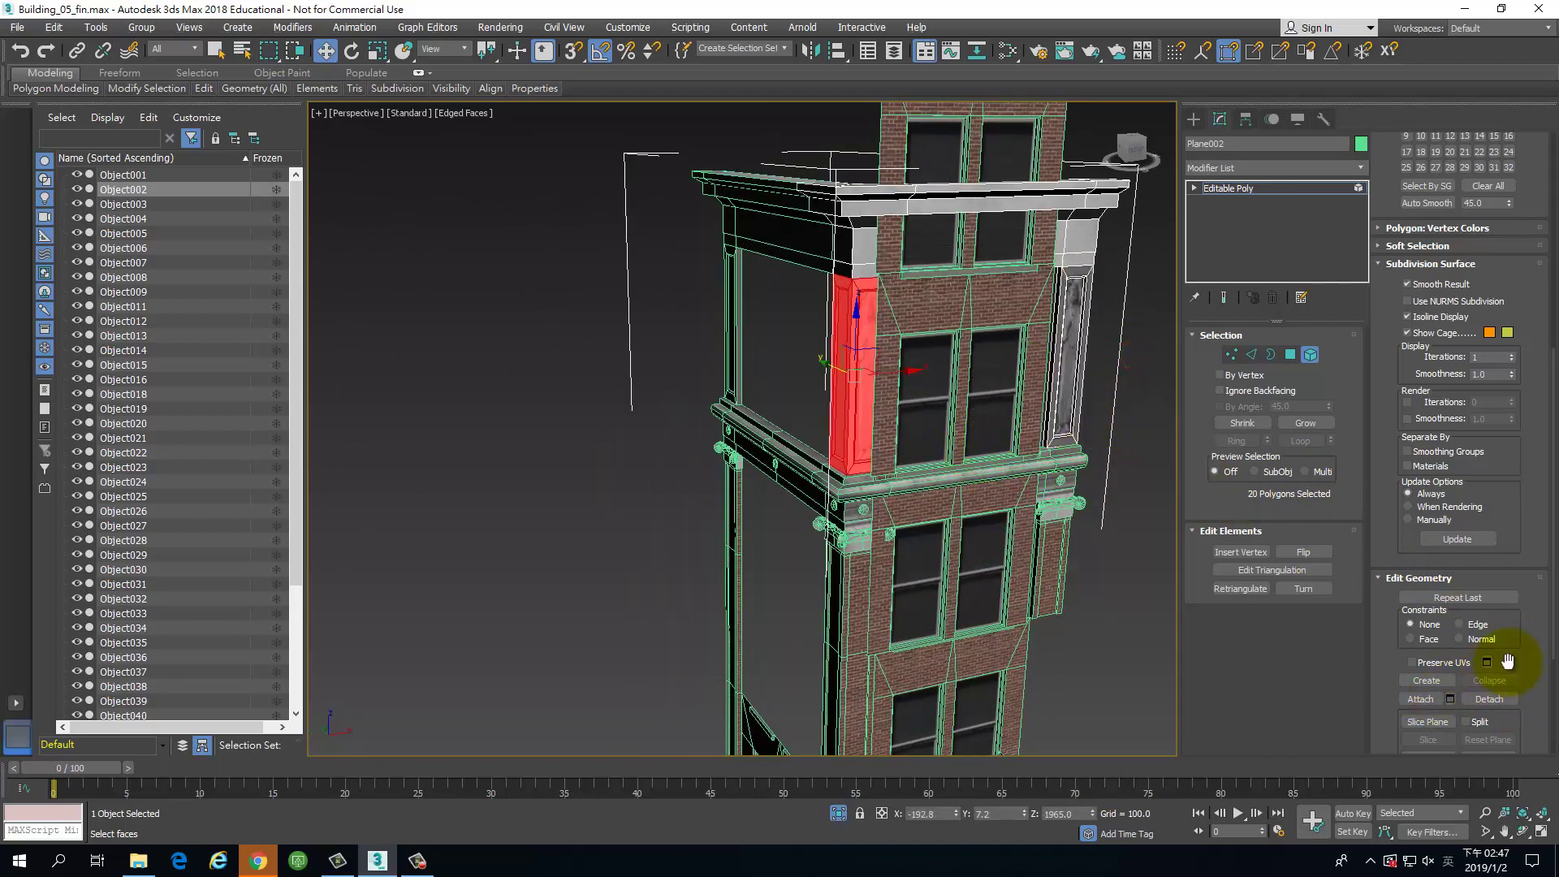
left_click(1490, 700)
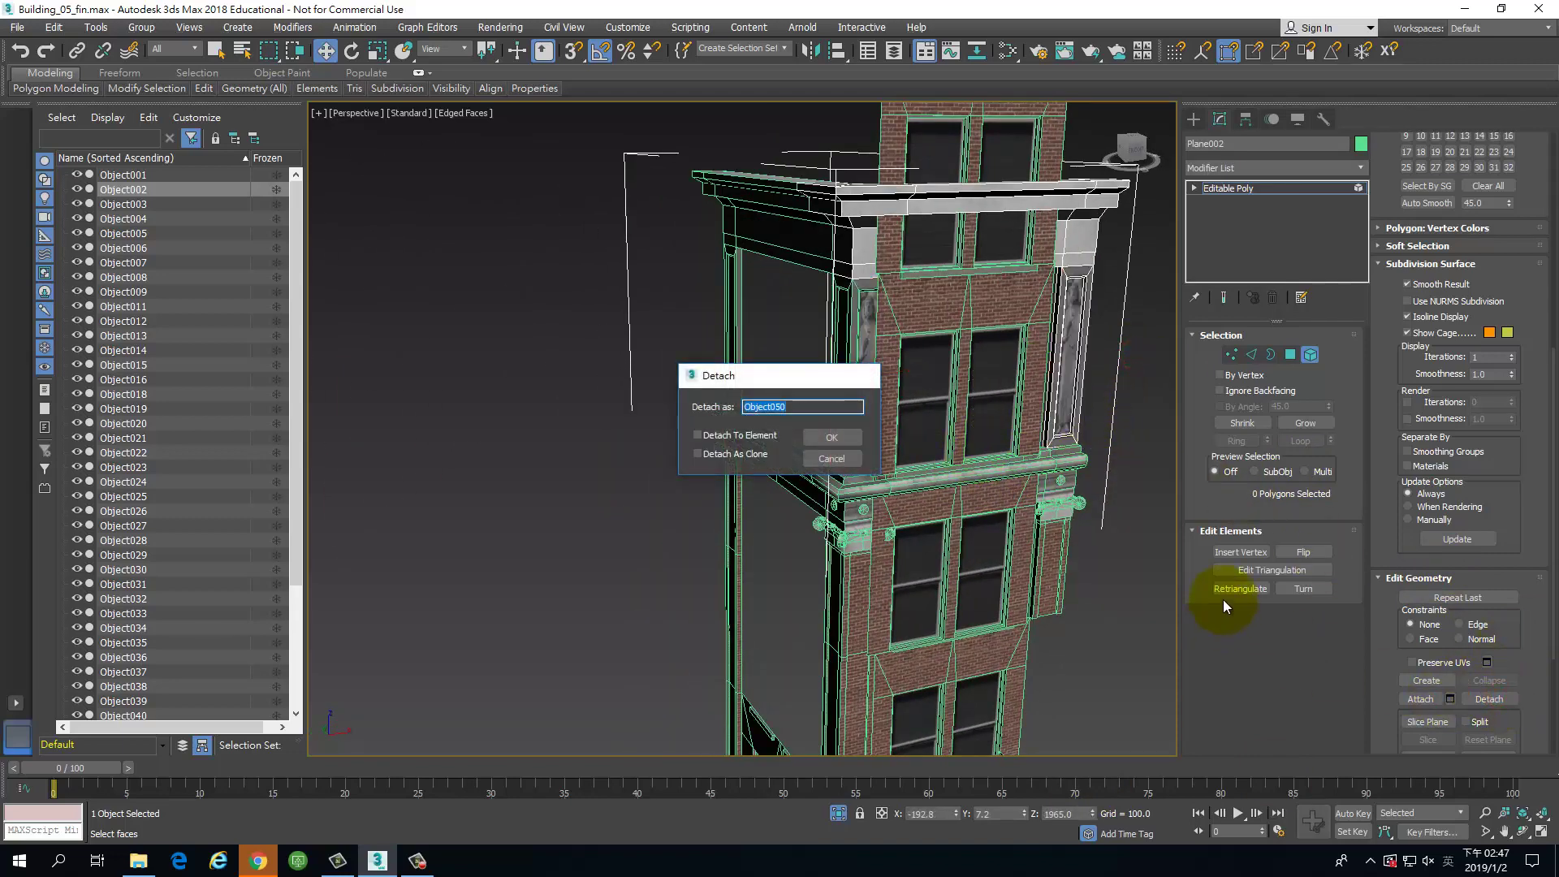
key("Return")
left_click(1060, 390)
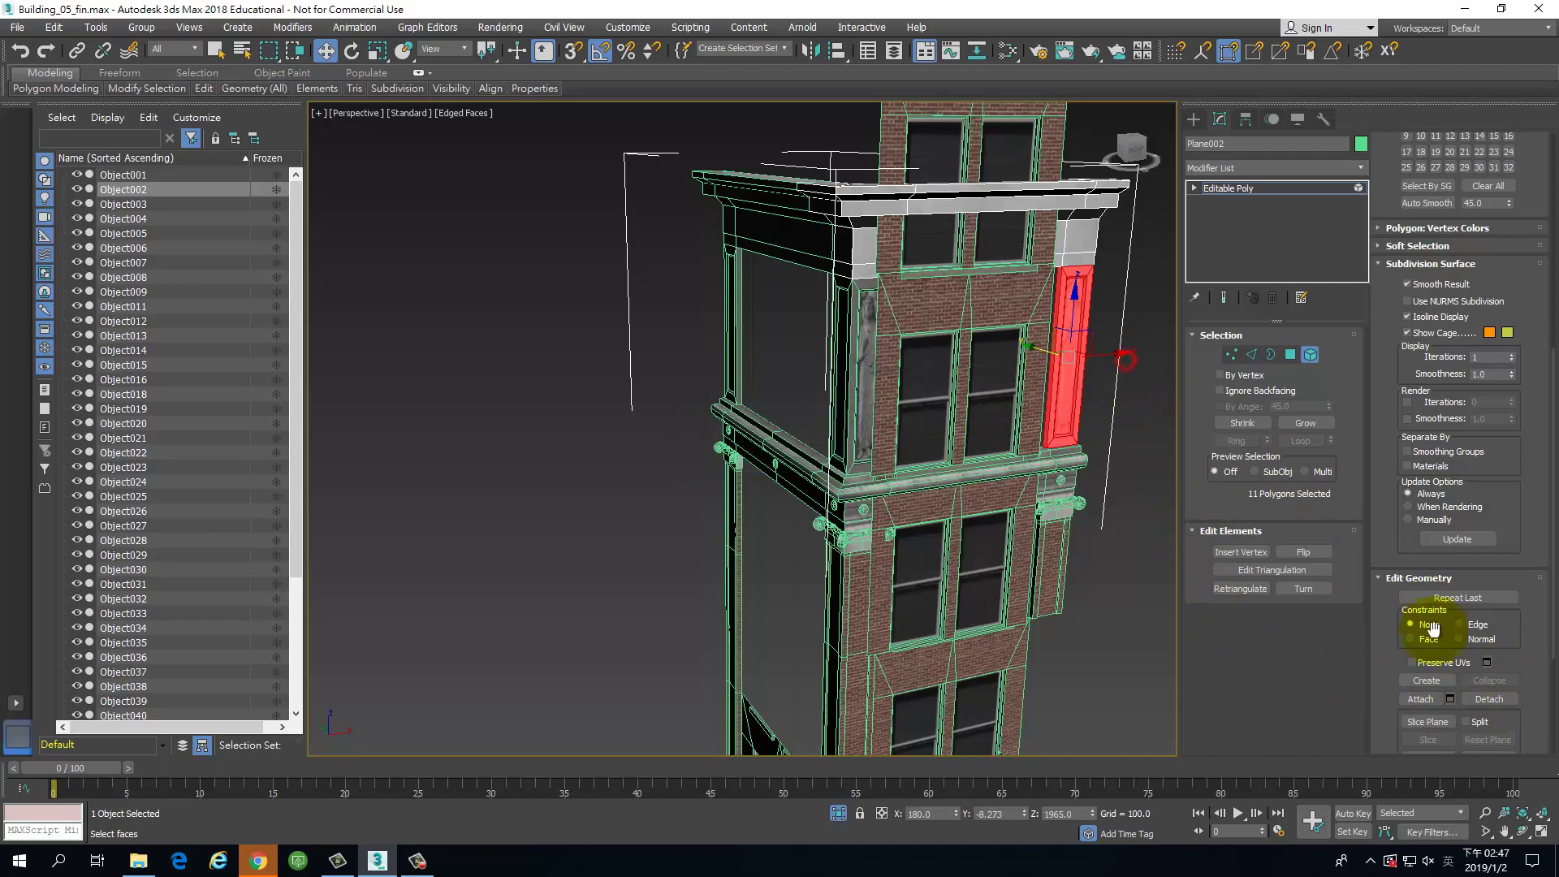
left_click(1504, 704)
Step: Detach the outer end block and the middle section of the front facade's top cornice as two separate objects
middle_click_drag(1078, 390, 928, 209, "alt")
left_click(967, 233)
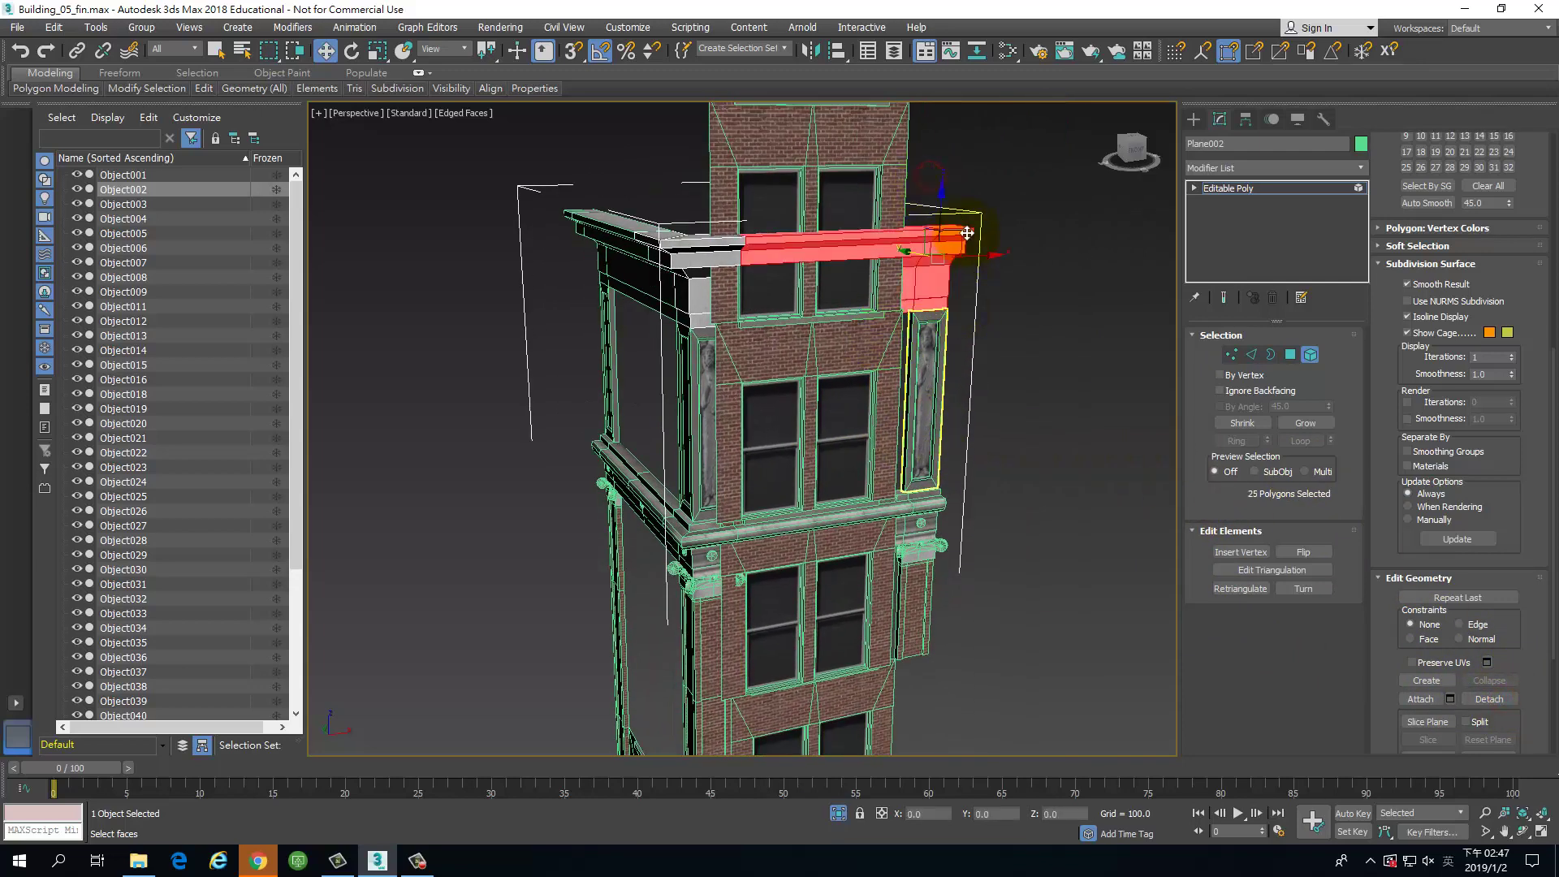
left_click(952, 240)
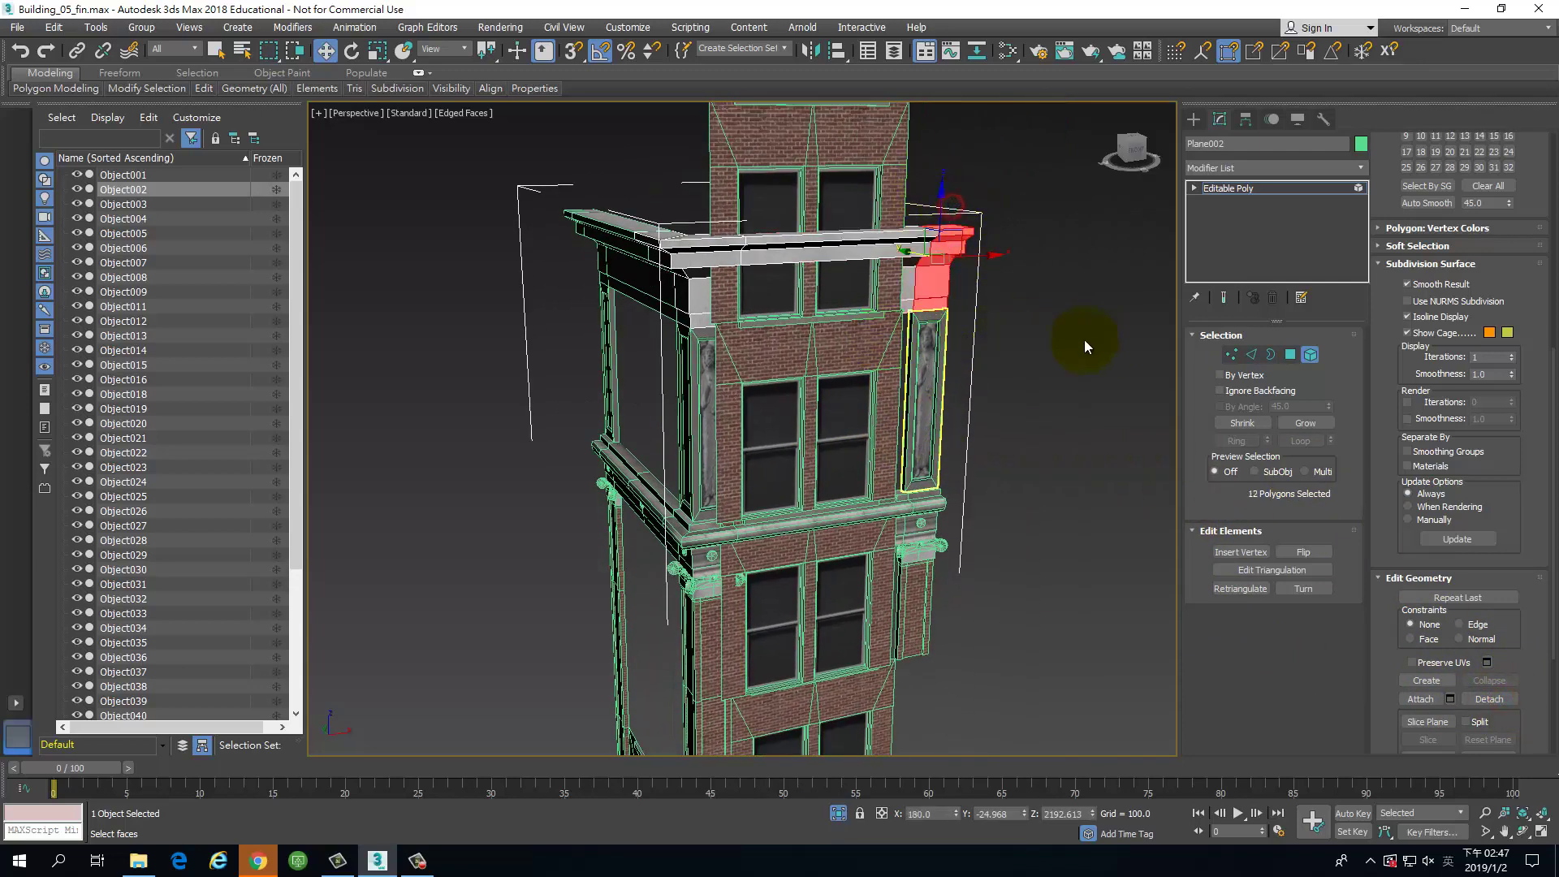
left_click(1512, 700)
key("Return")
left_click(807, 218)
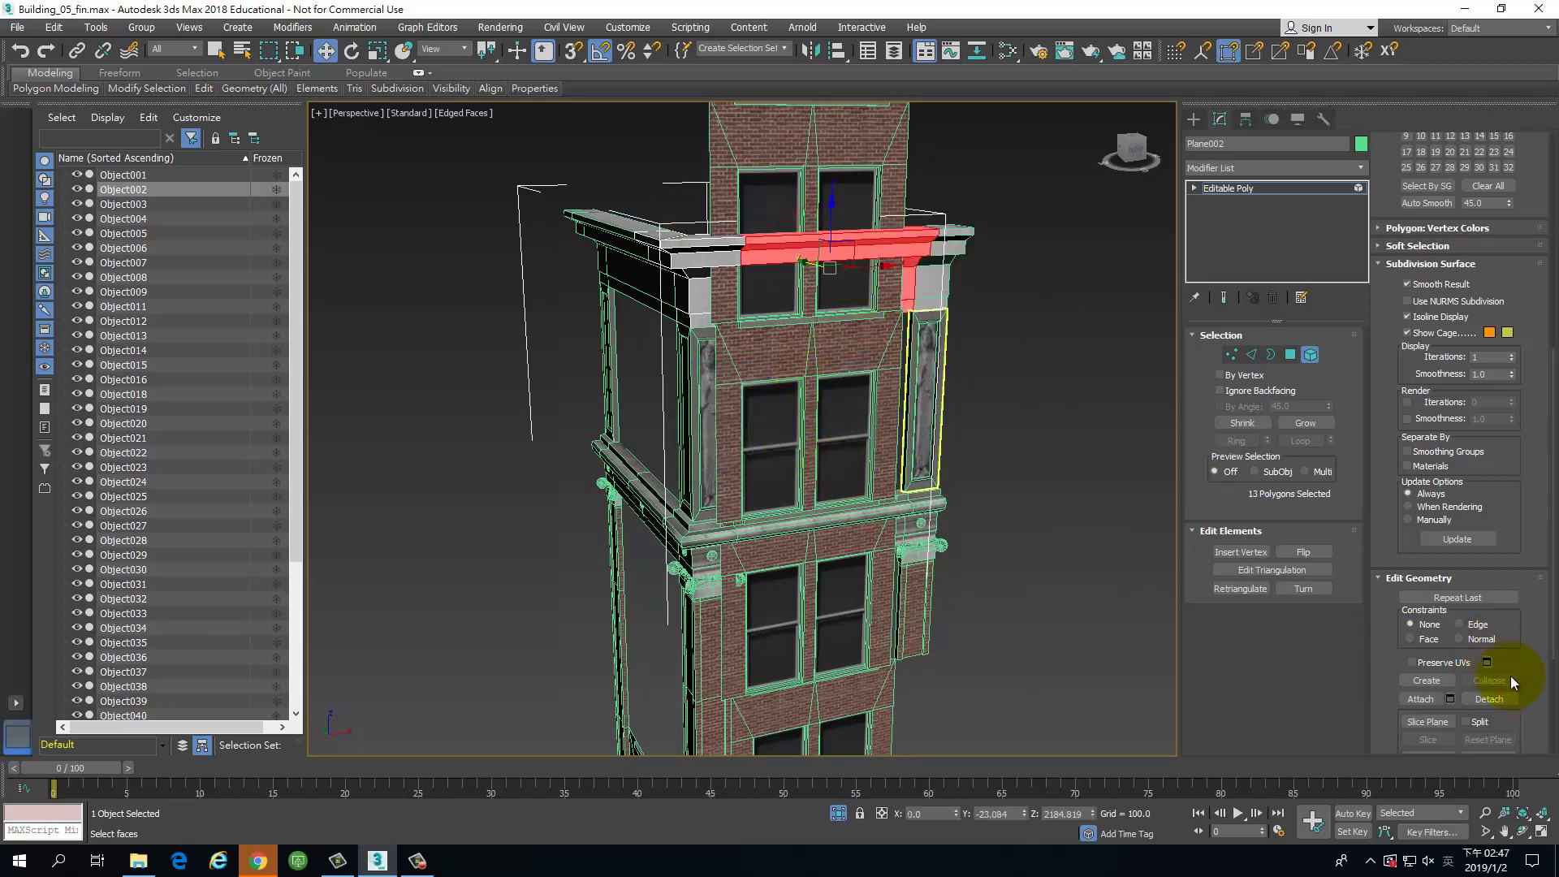
left_click(1505, 700)
key("Return")
Step: Detach the building-corner block of the top cornice as a separate object
middle_click_drag(931, 481, 934, 105)
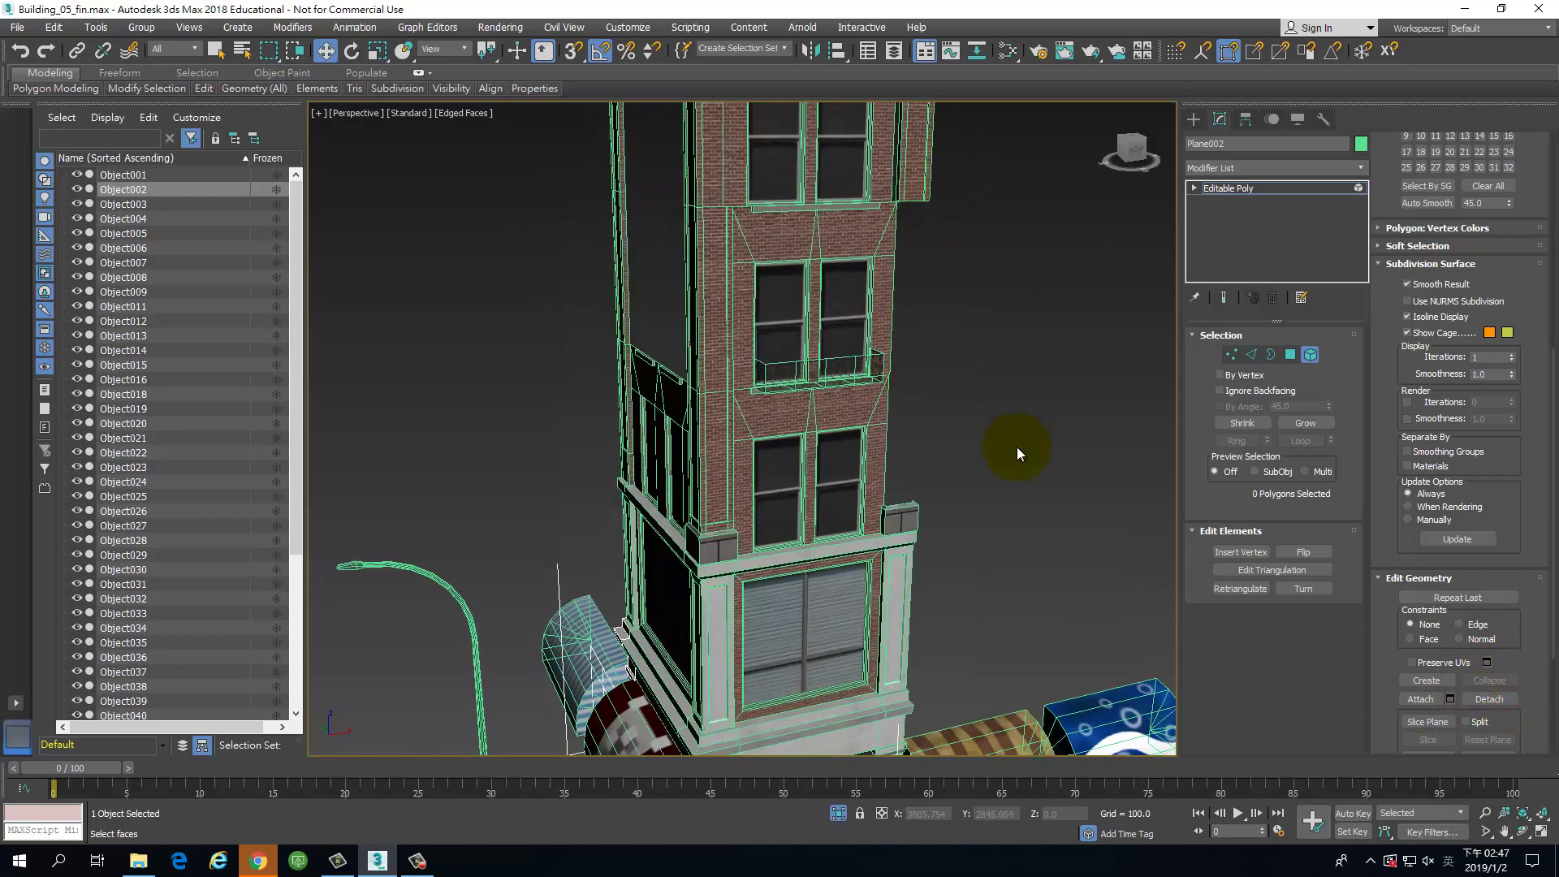
scroll(1016, 456, "down", 3)
middle_click_drag(1000, 471, 609, 383)
left_click(658, 400)
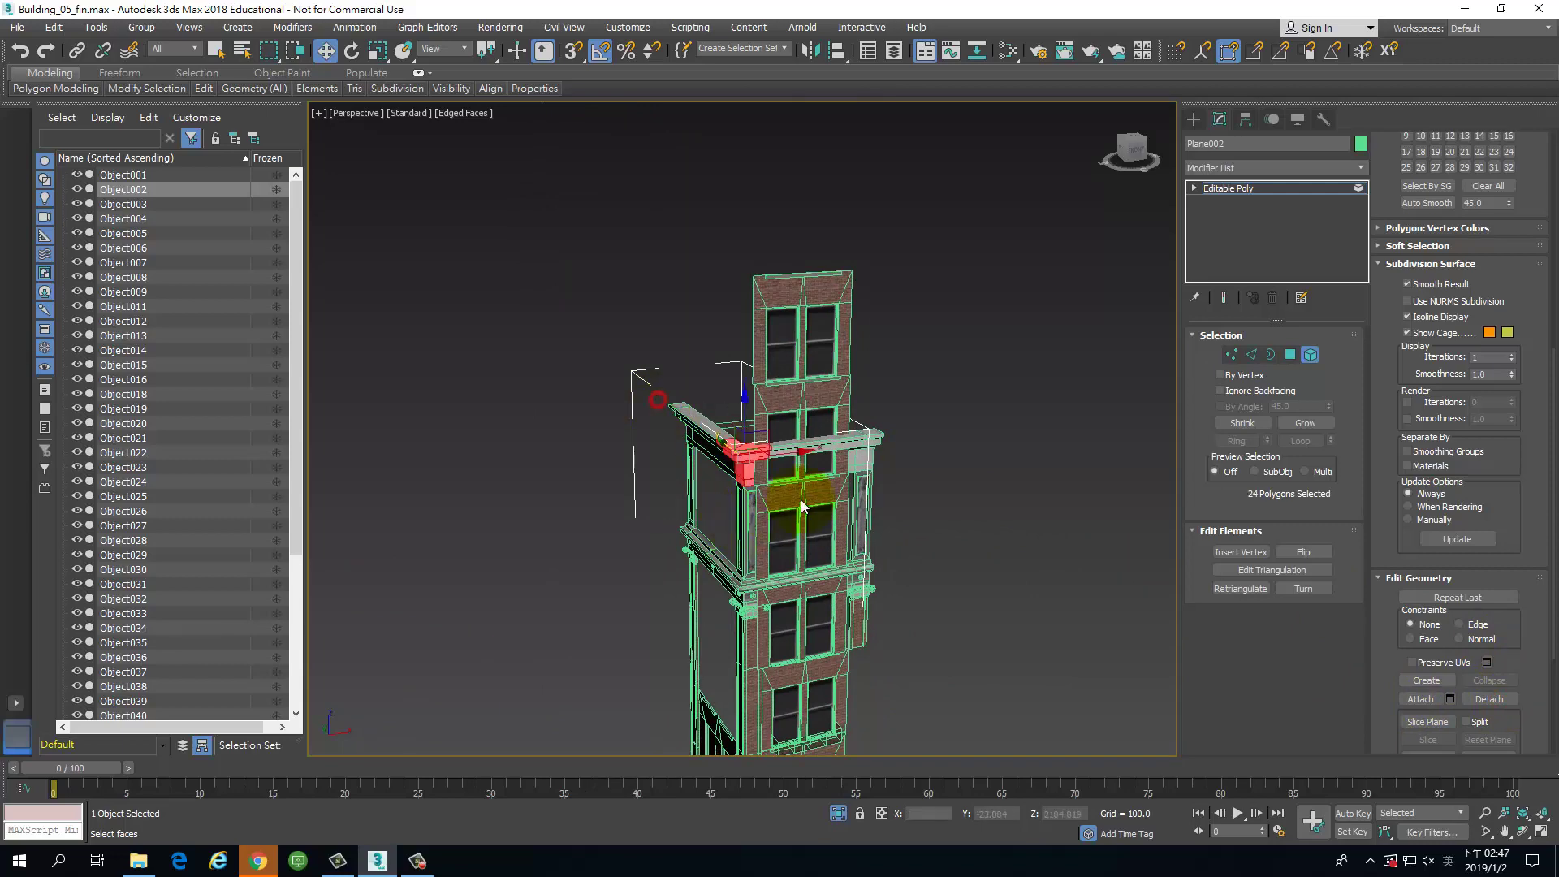
left_click(1504, 699)
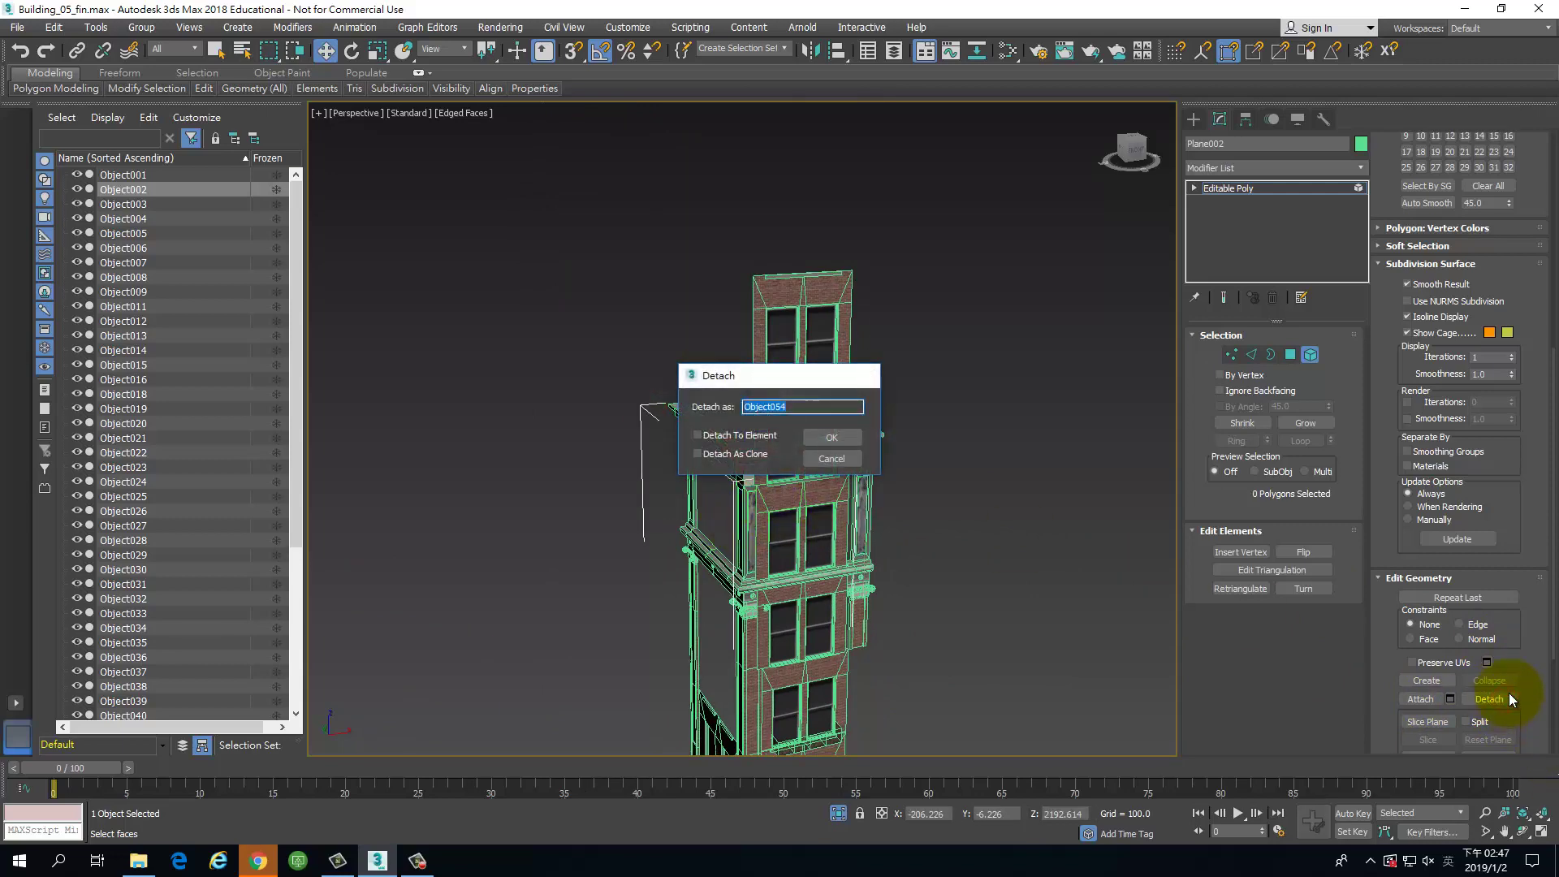
key("Return")
Step: Leave element editing and select the front facade's double-window brick wall directly above the large shuttered window's cornice
middle_click_drag(913, 217, 942, 195)
scroll(972, 485, "up", 3)
middle_click_drag(972, 485, 1050, 371)
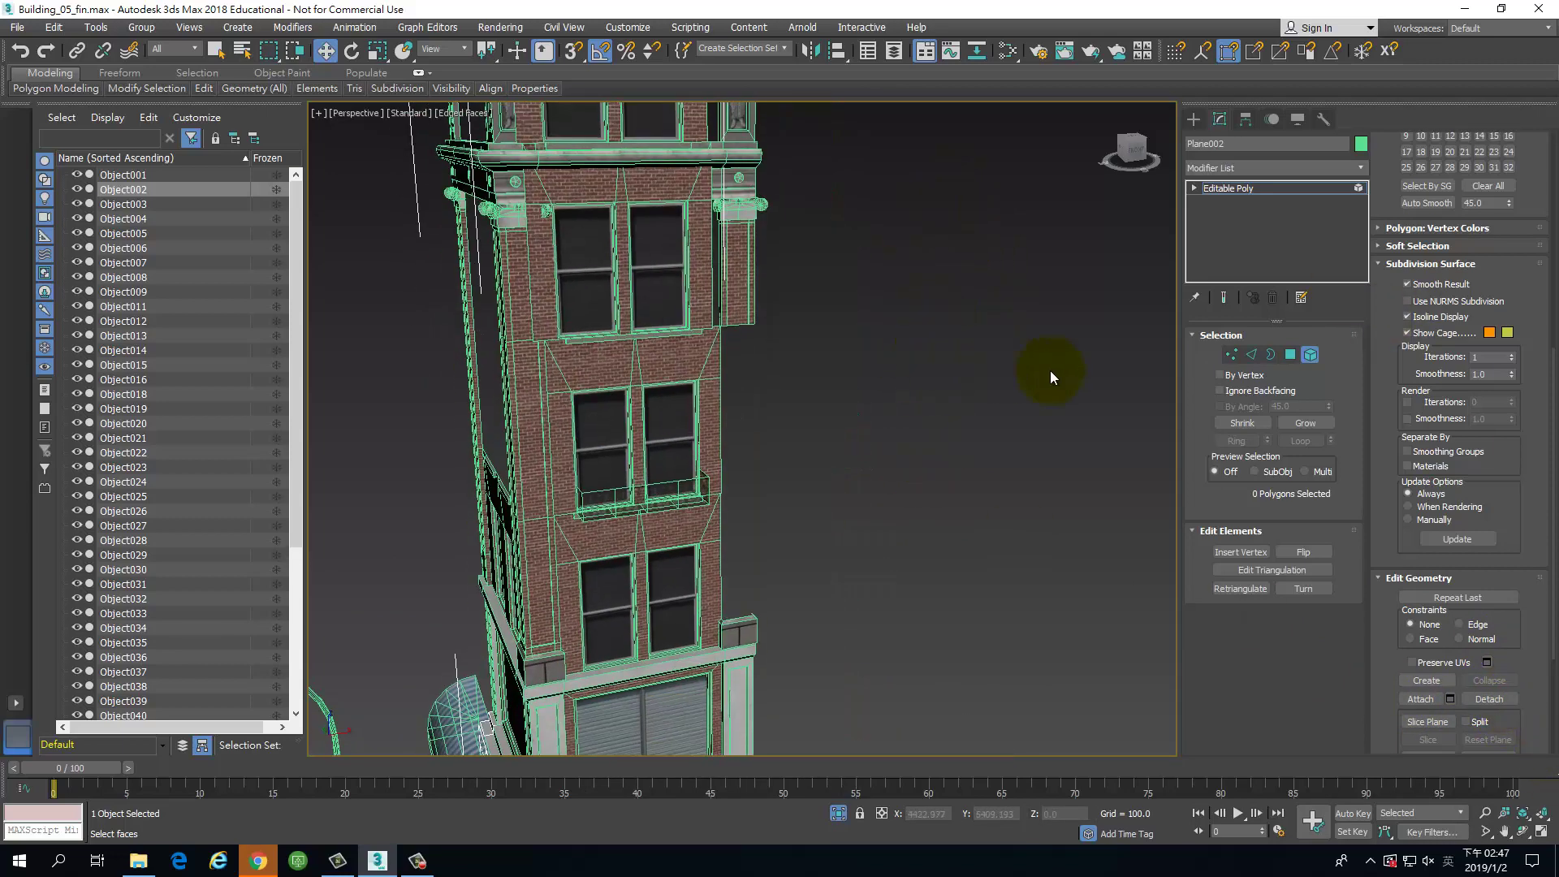
left_click(1308, 354)
left_click(738, 444)
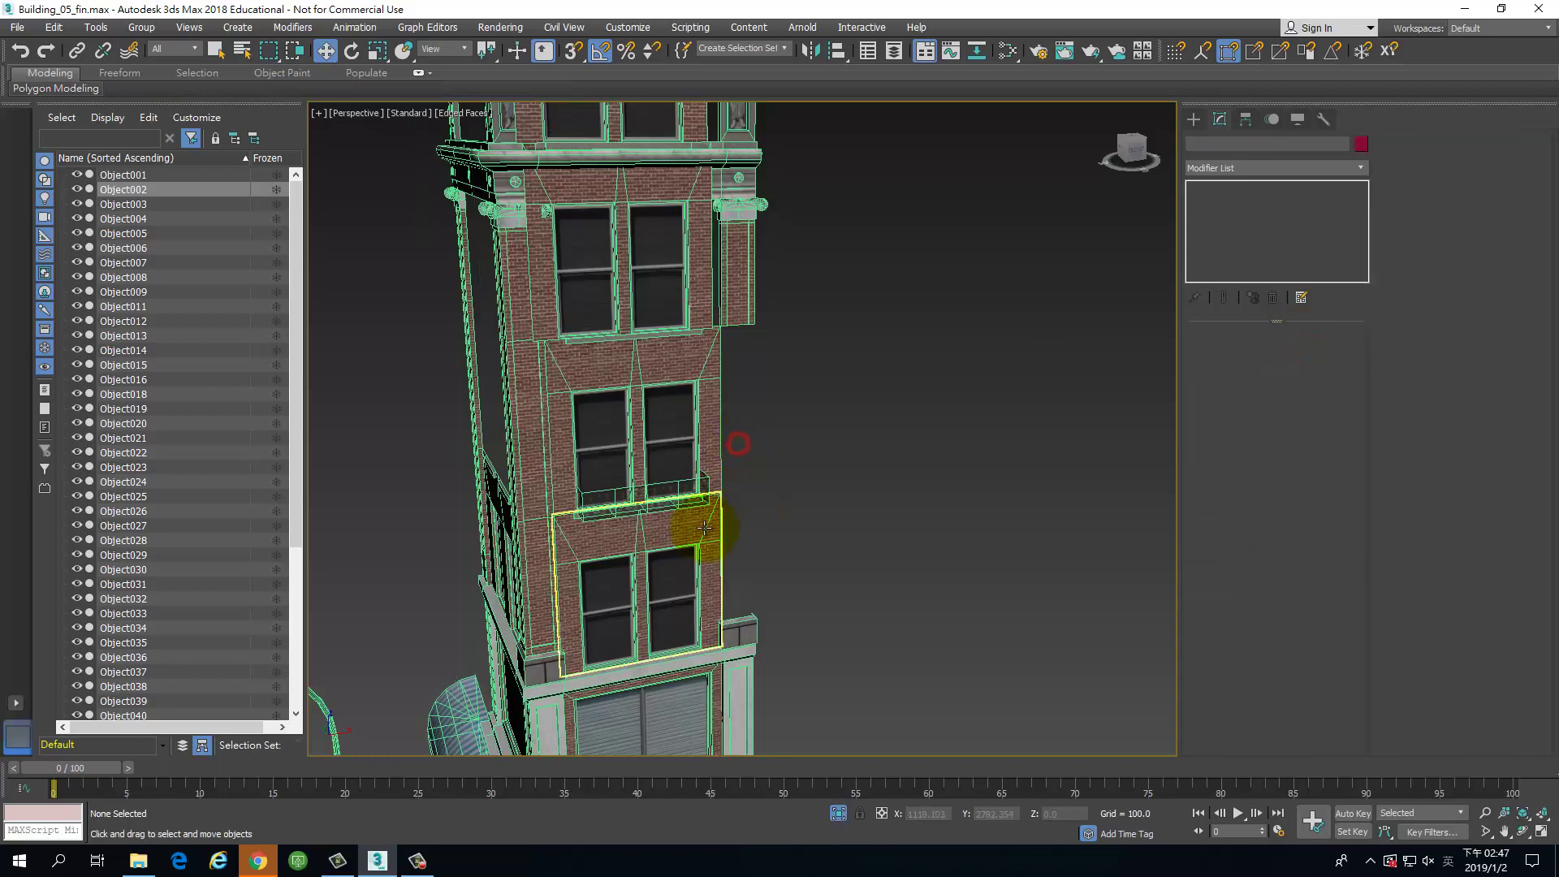
left_click(696, 526)
middle_click_drag(762, 529, 715, 508, "alt")
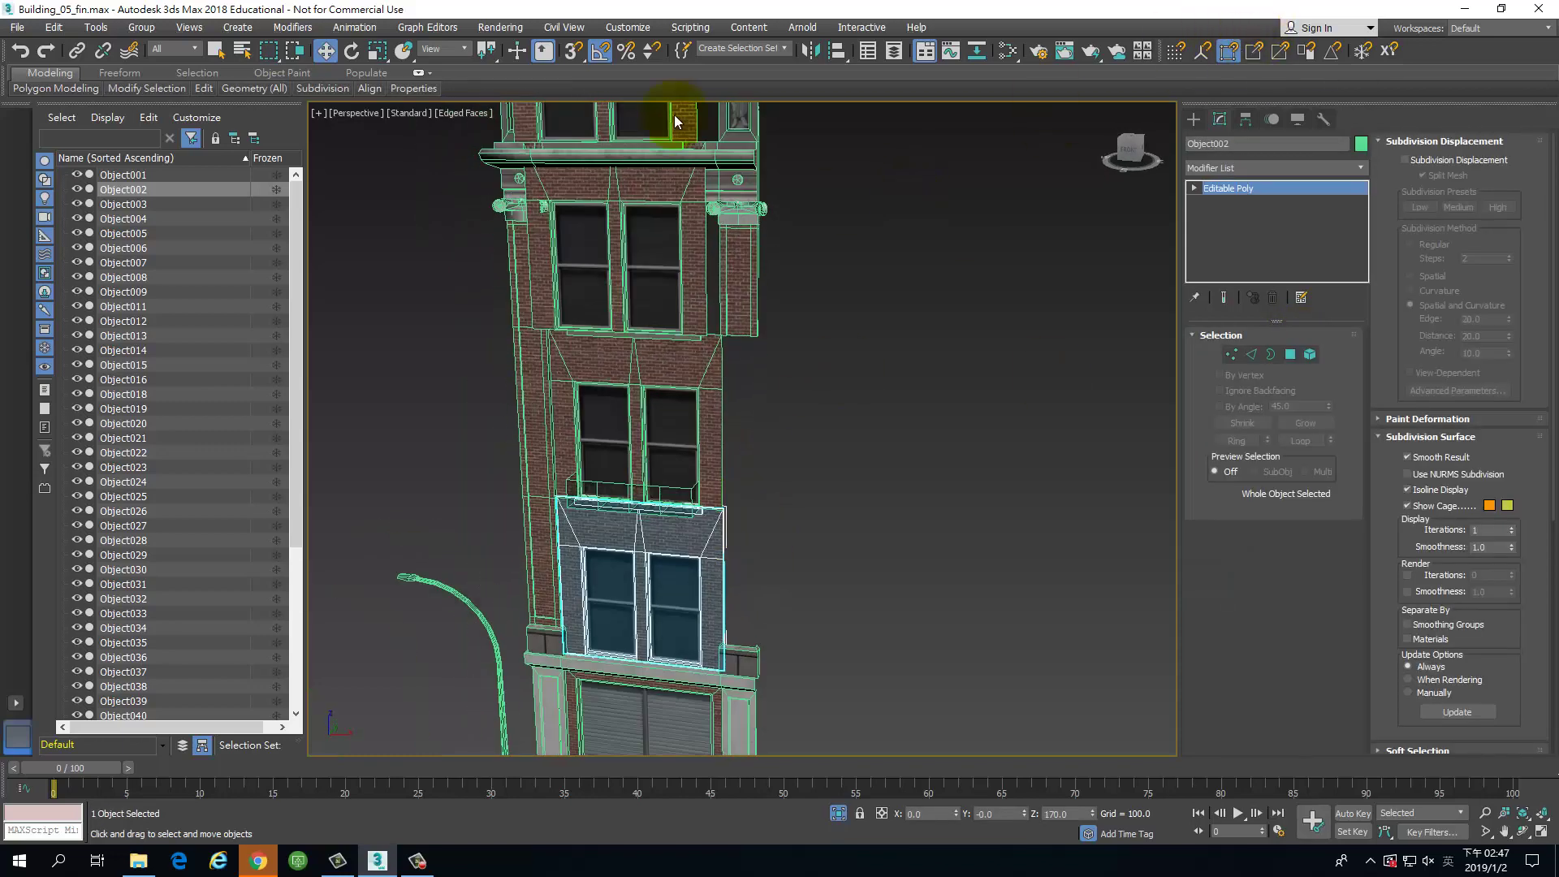
Step: Turn on snapping and examine where the selected double-window wall's lower corner meets the cornice's corner block
left_click(581, 52)
middle_click_drag(772, 427, 782, 389)
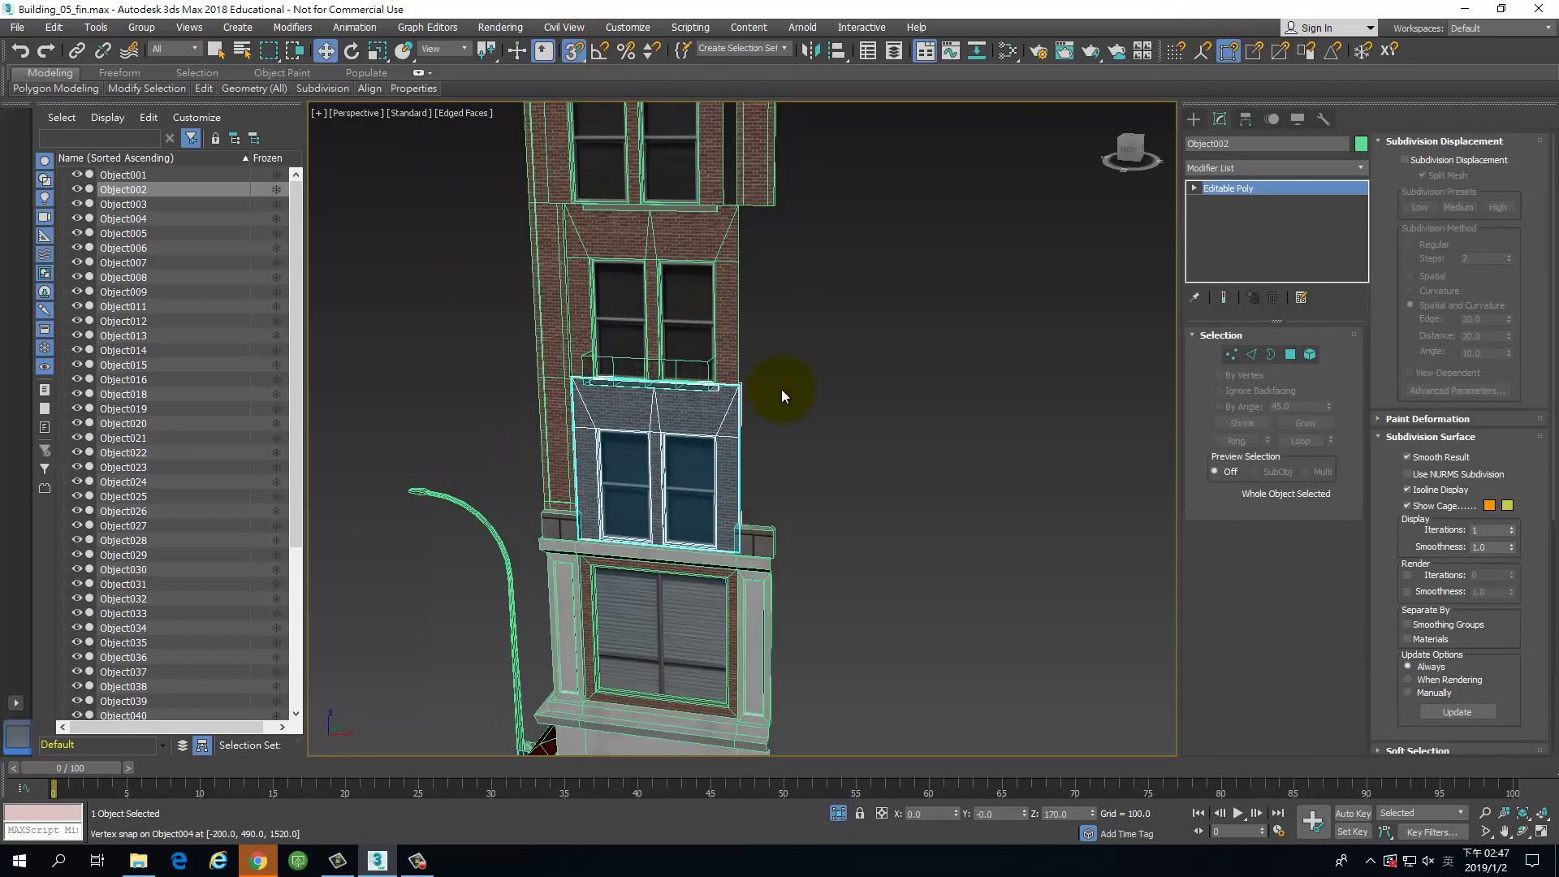
scroll(784, 473, "up", 10)
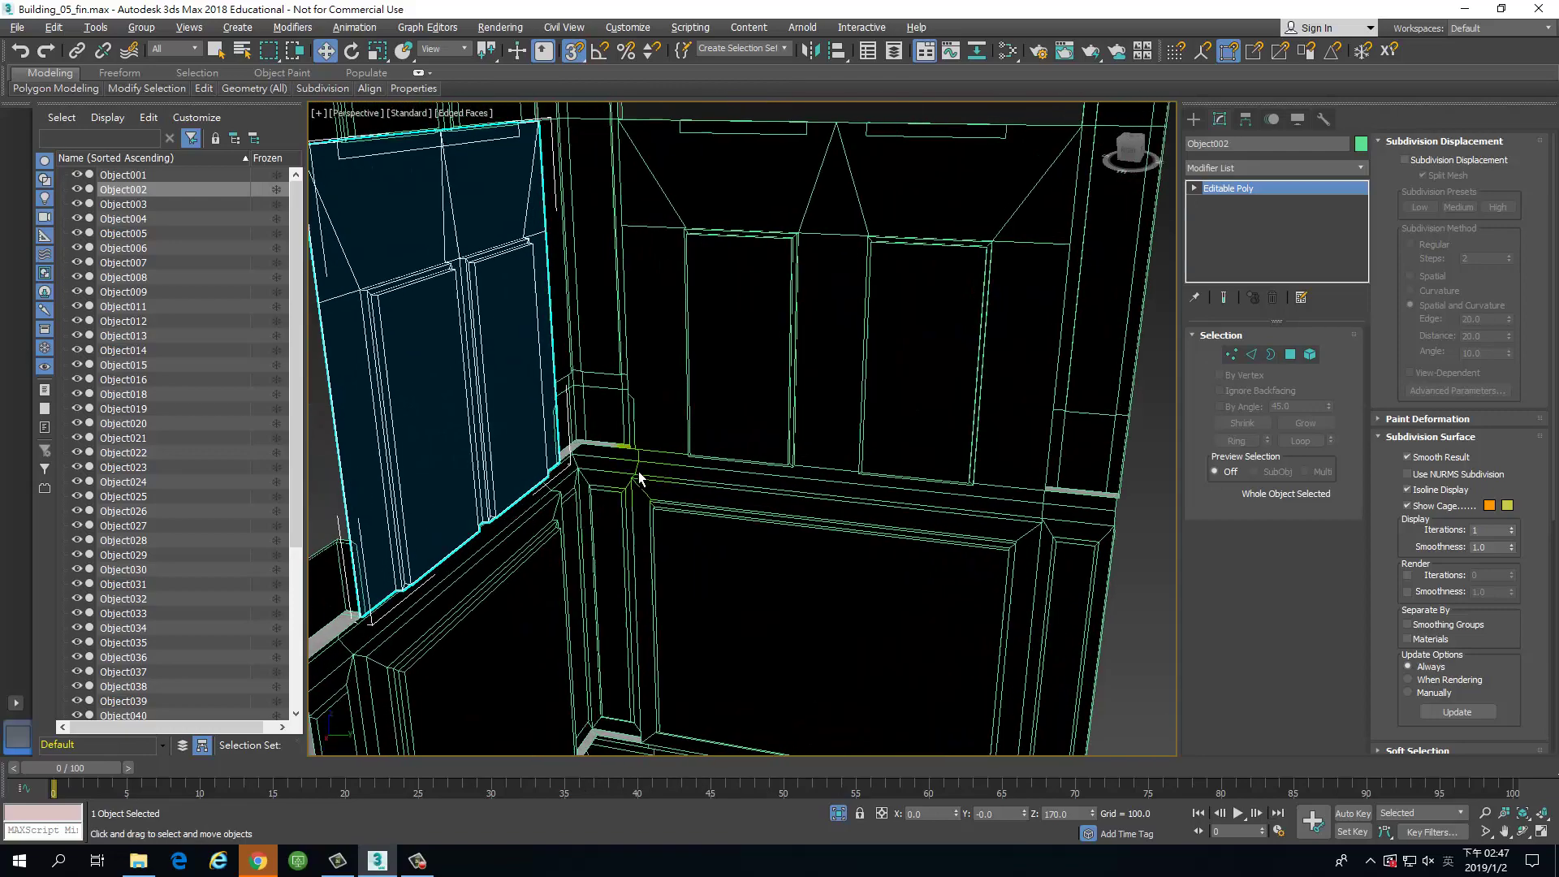
scroll(649, 487, "up", 5)
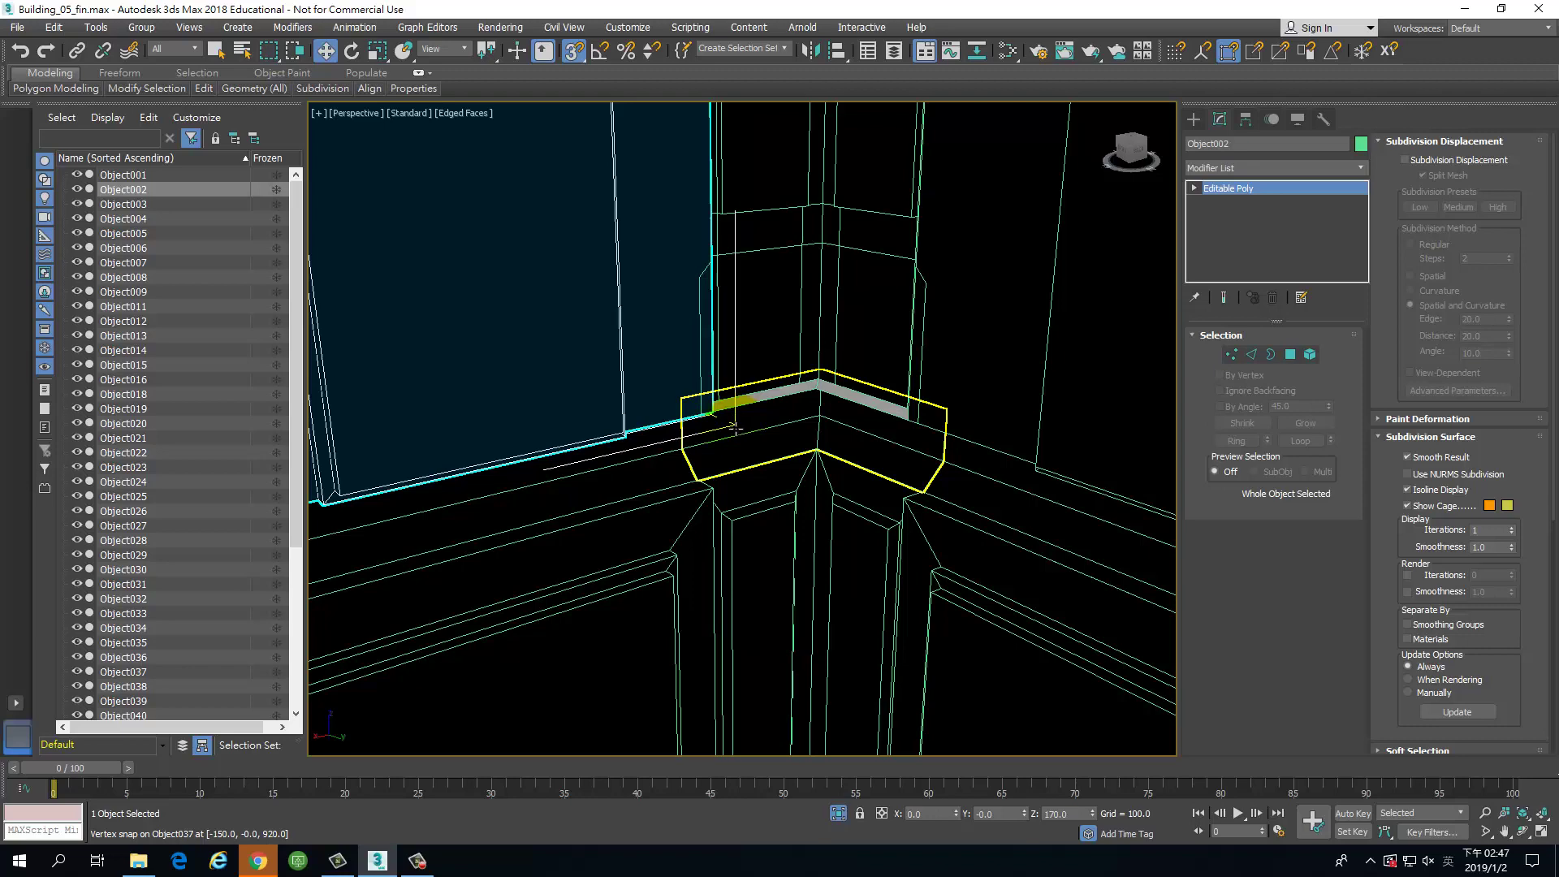
scroll(744, 421, "down", 10)
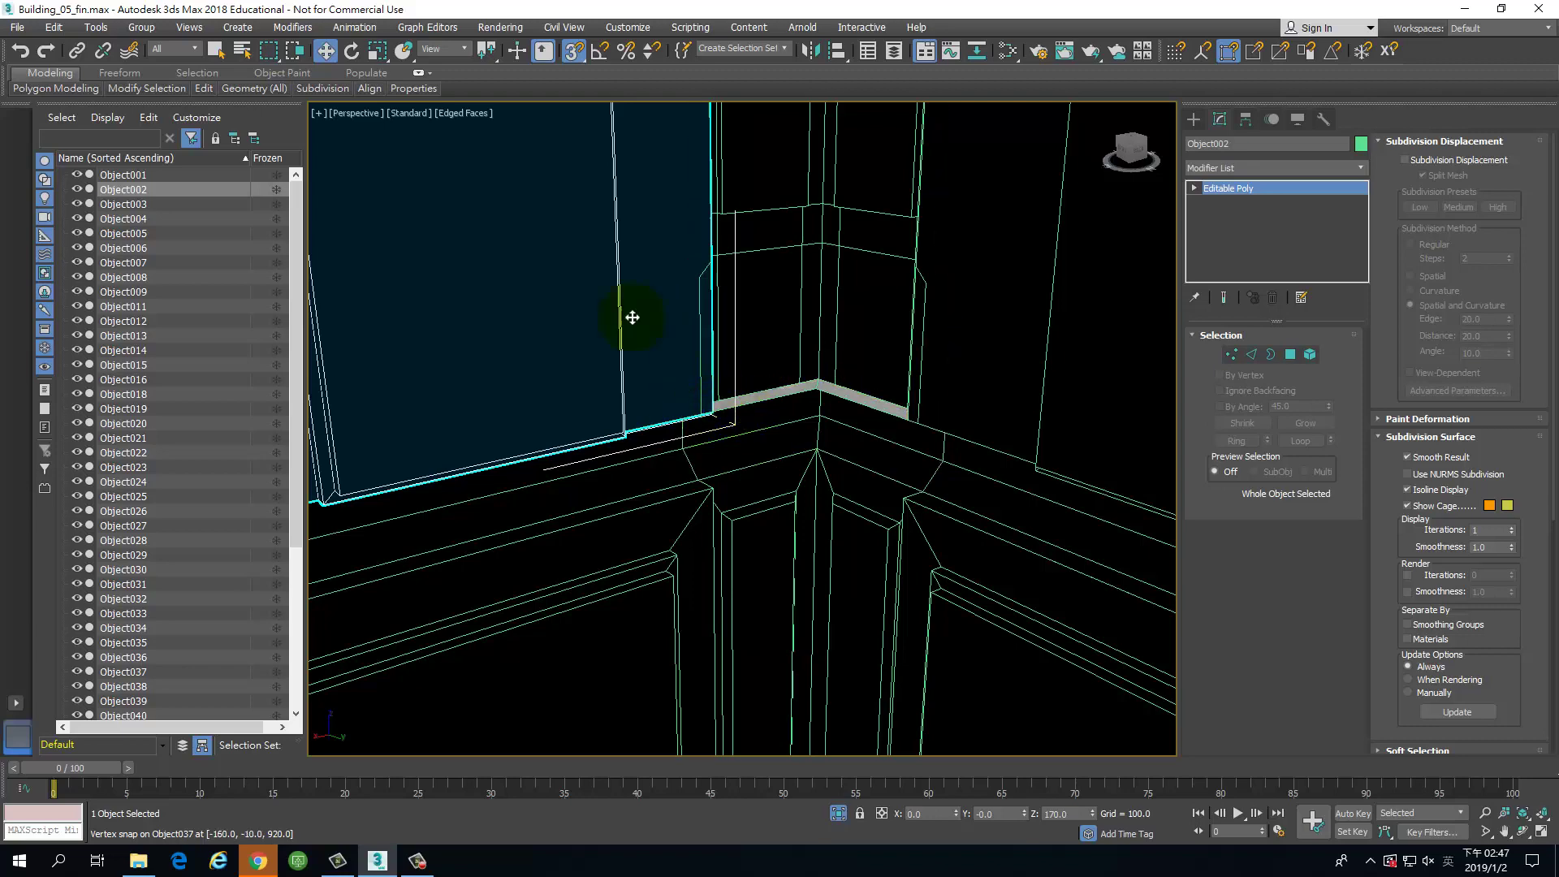
scroll(650, 366, "up", 10)
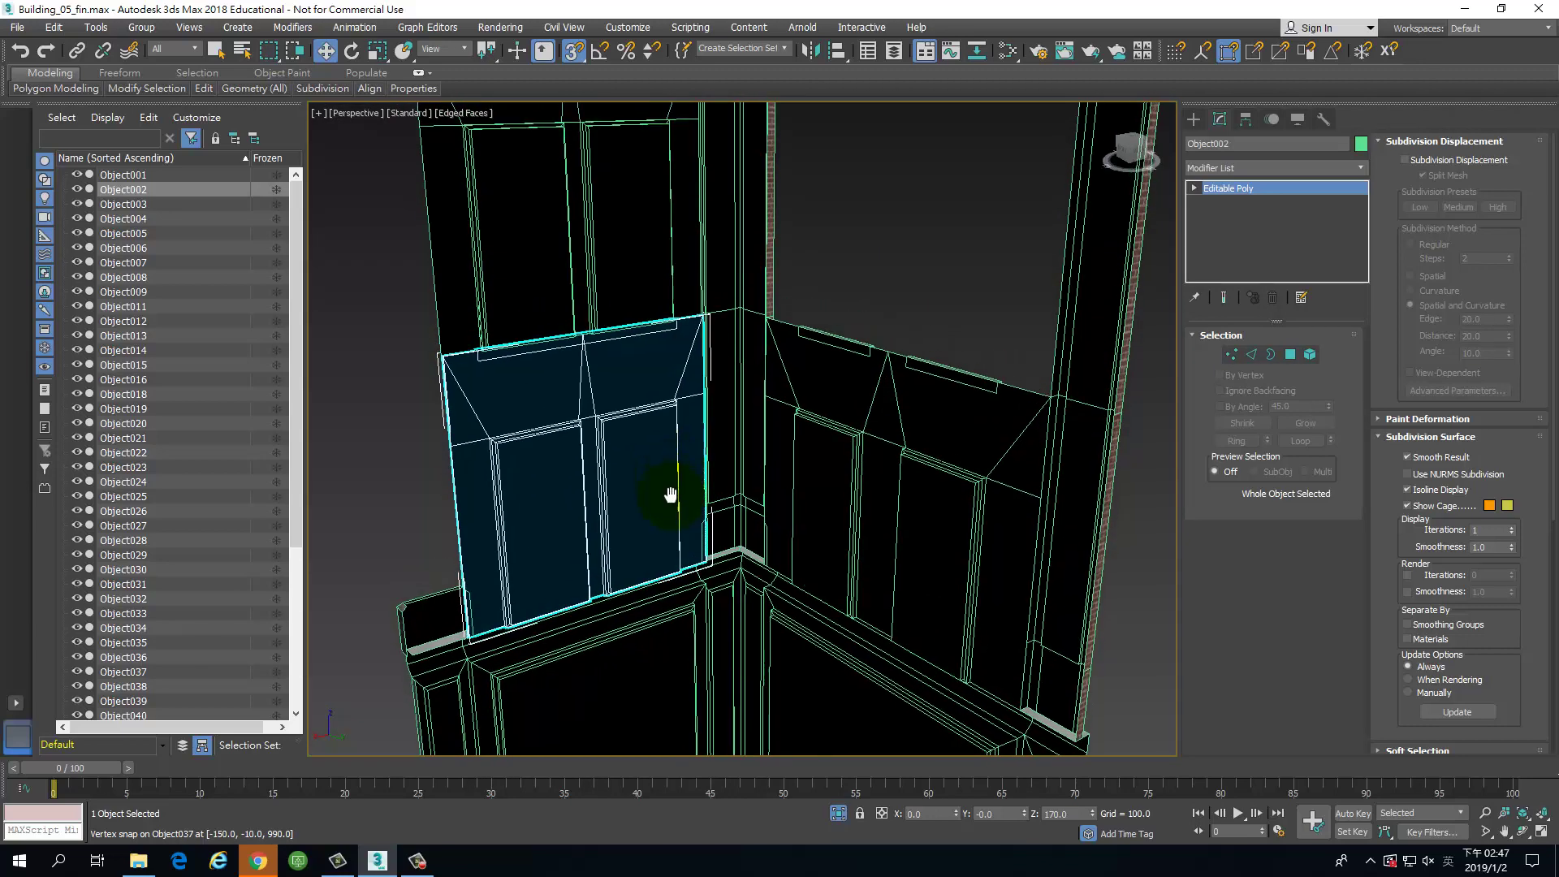
Step: Select the double-window wall behind the balcony on the front facade and examine its lower corners against the wall below
left_click(662, 148)
middle_click_drag(680, 236, 701, 349)
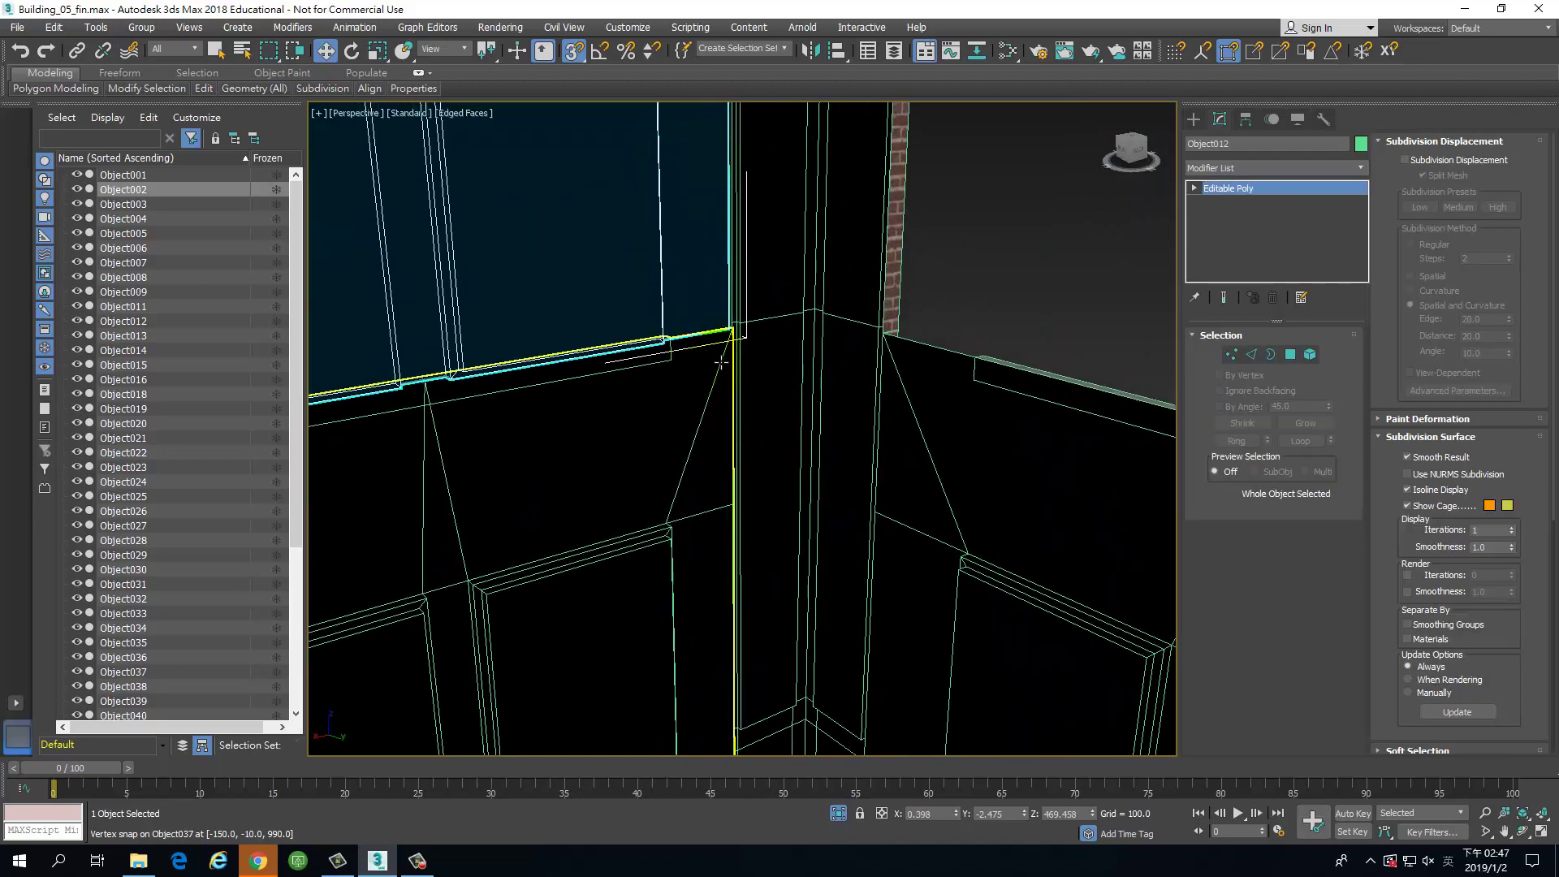
mouse_move(431, 392)
middle_mouse_down()
mouse_move(657, 394)
mouse_move(912, 368)
middle_mouse_up()
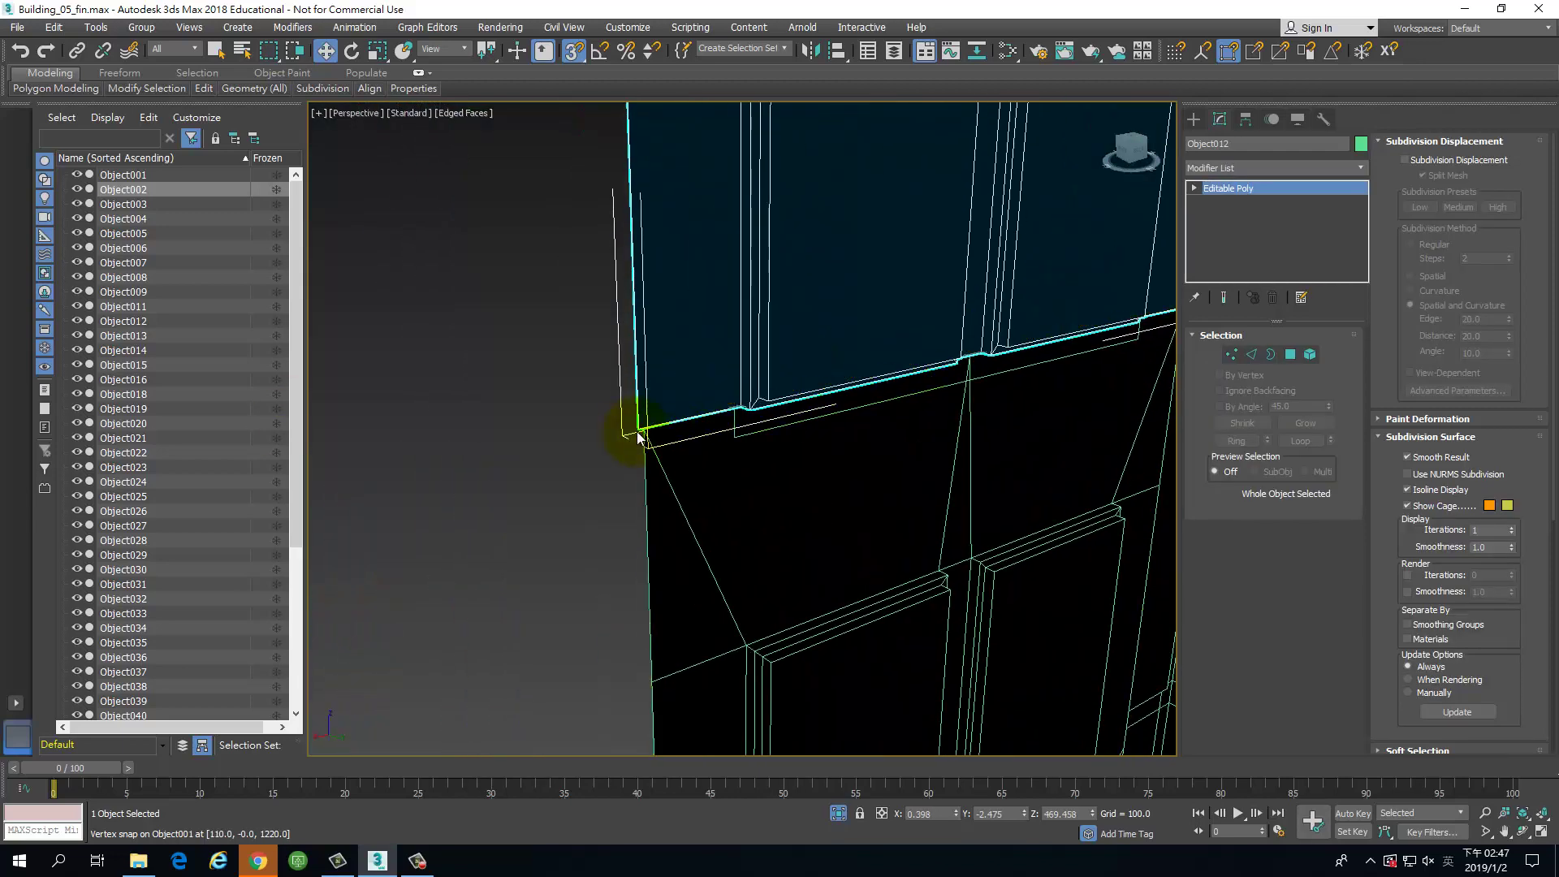
scroll(643, 436, "down", 8)
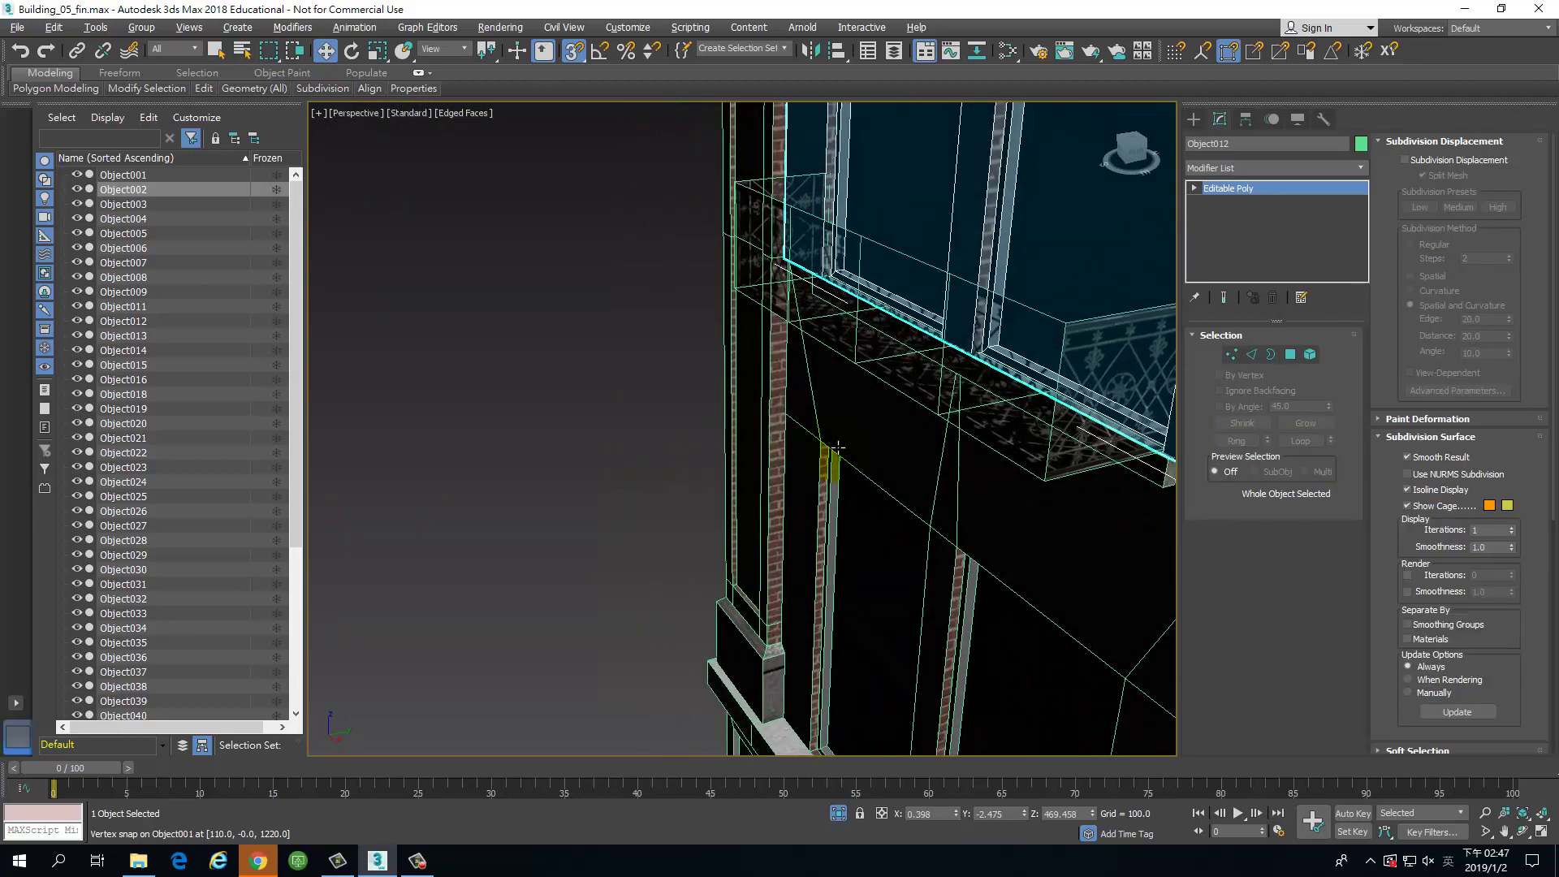
middle_click_drag(991, 411, 898, 447, "alt")
Step: Lock the selection and examine the joints between the front facade's window walls, columns and cornice from the balcony floor upward
key("space")
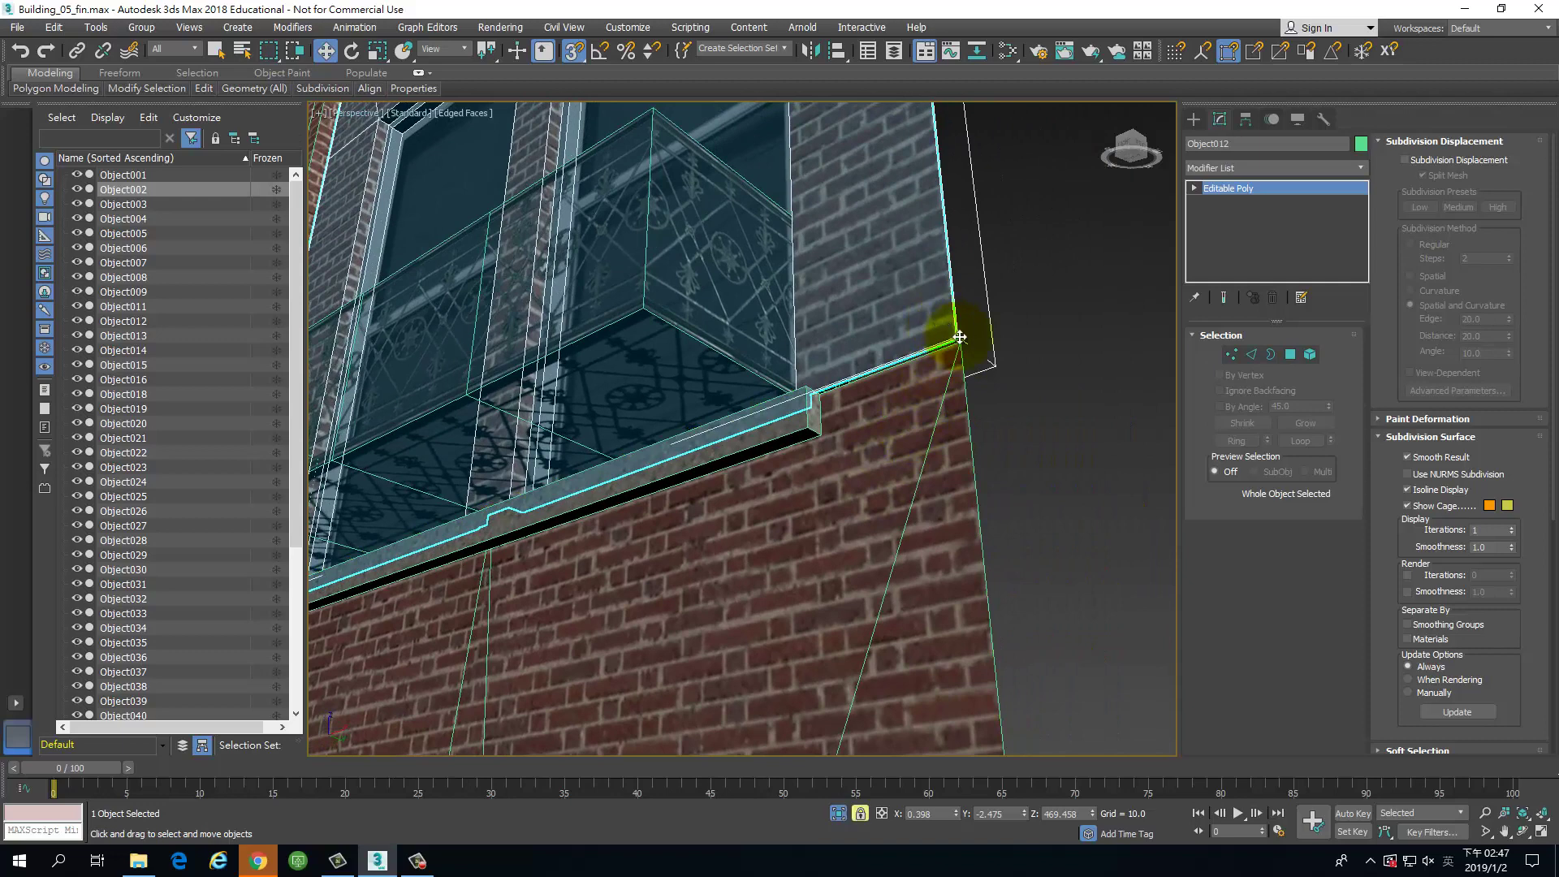
left_click_drag(952, 338, 910, 445)
scroll(934, 437, "down", 6)
right_click(910, 446)
mouse_move(943, 334)
middle_mouse_down("alt")
mouse_move(957, 233)
mouse_move(923, 334)
middle_mouse_up("alt")
scroll(922, 334, "up", 5)
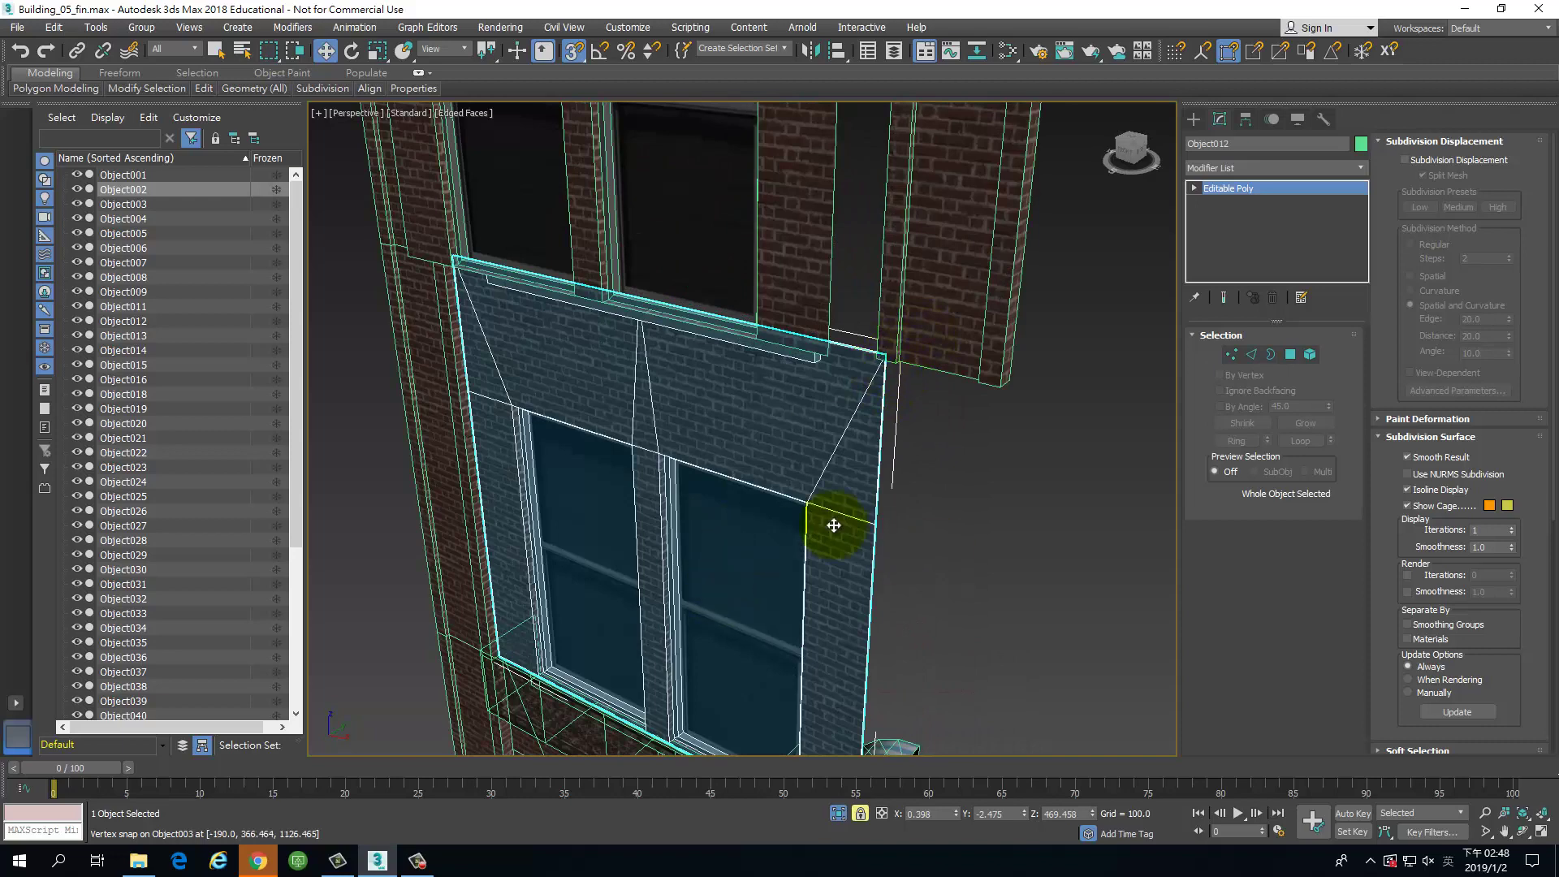
middle_click_drag(813, 296, 826, 421)
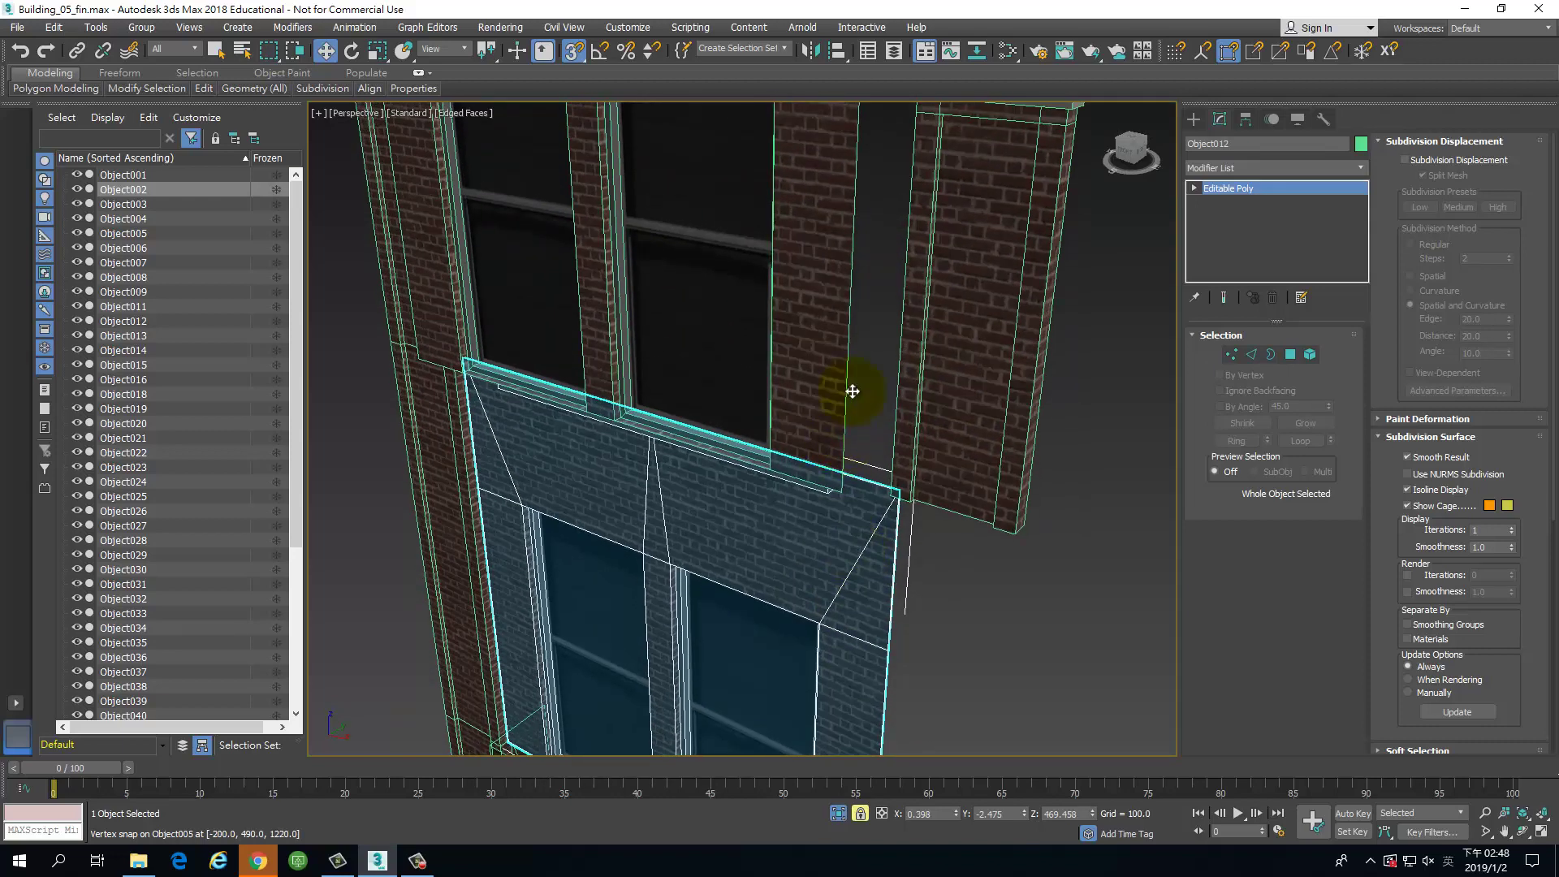
middle_click_drag(800, 260, 821, 581)
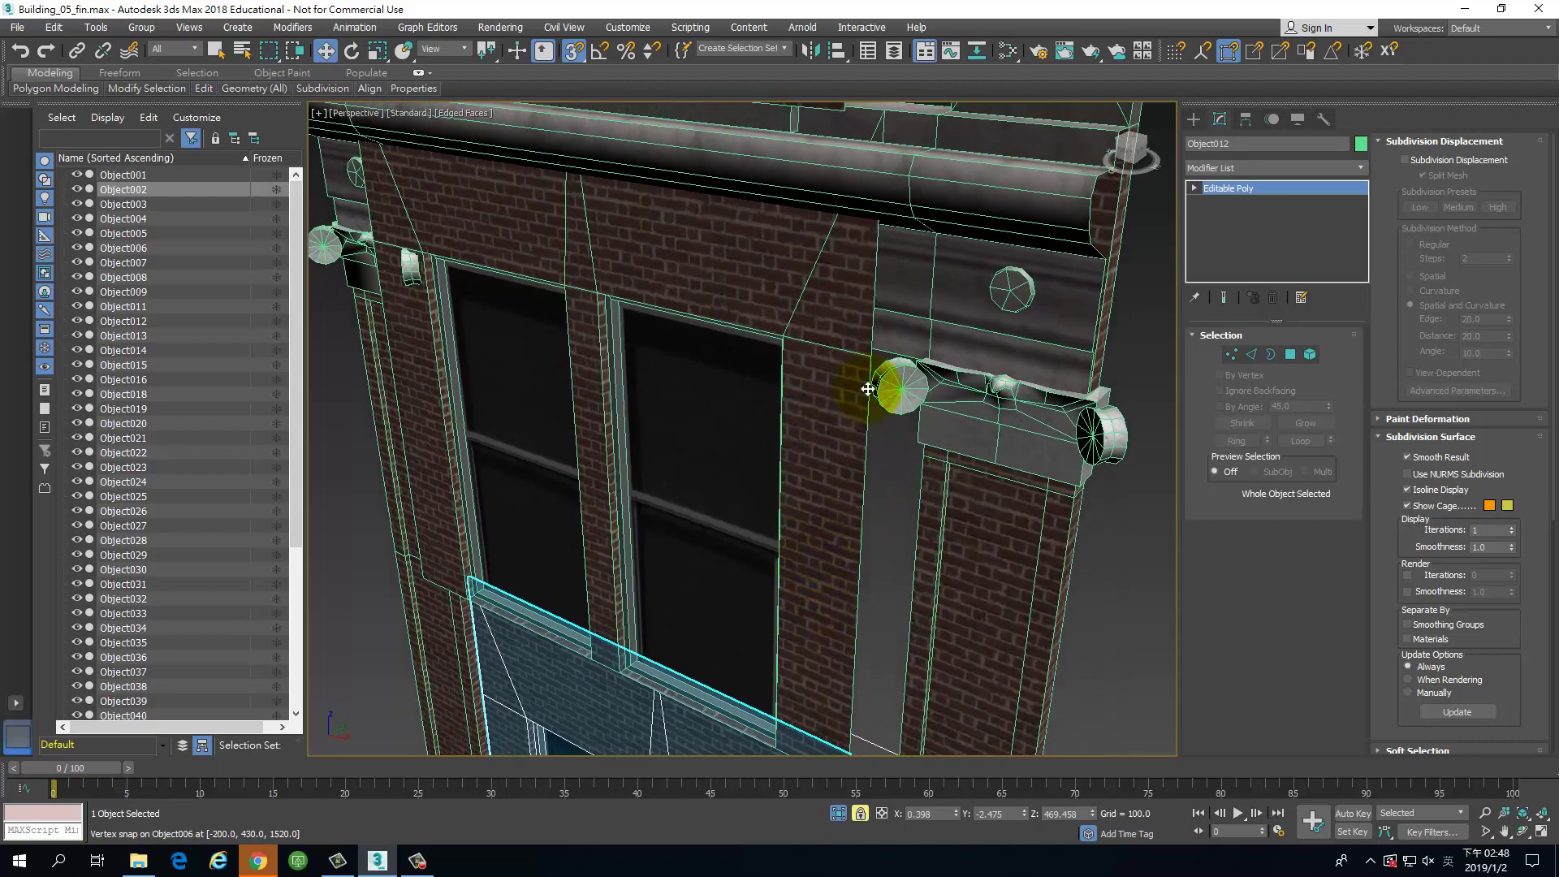
middle_click_drag(816, 449, 776, 455, "alt")
middle_click_drag(776, 455, 776, 723)
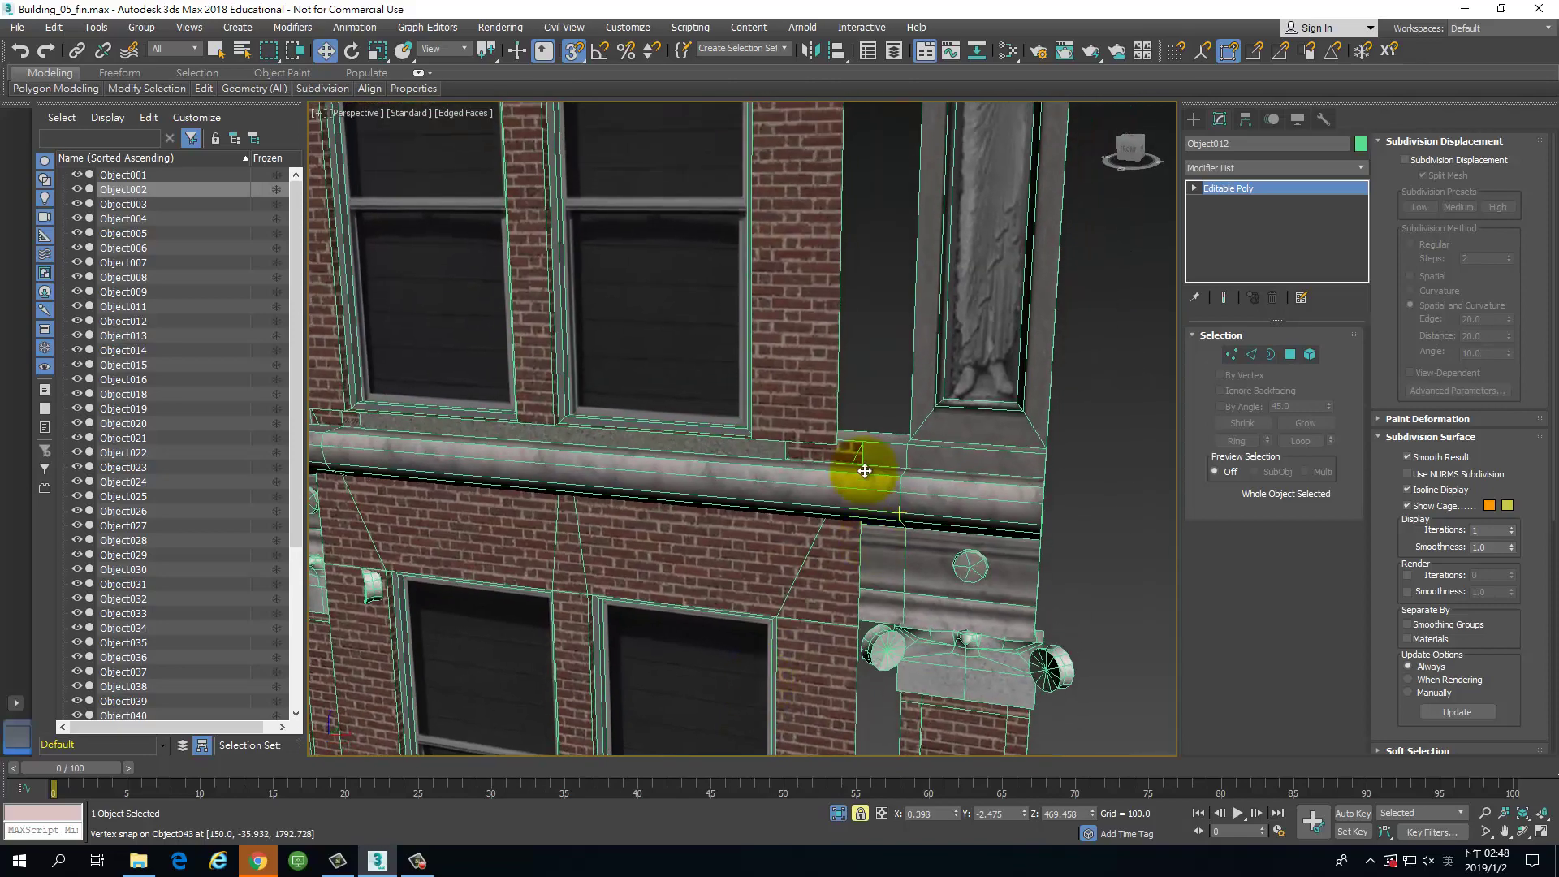
scroll(841, 371, "down", 5)
scroll(839, 370, "down", 2)
scroll(826, 419, "up", 5)
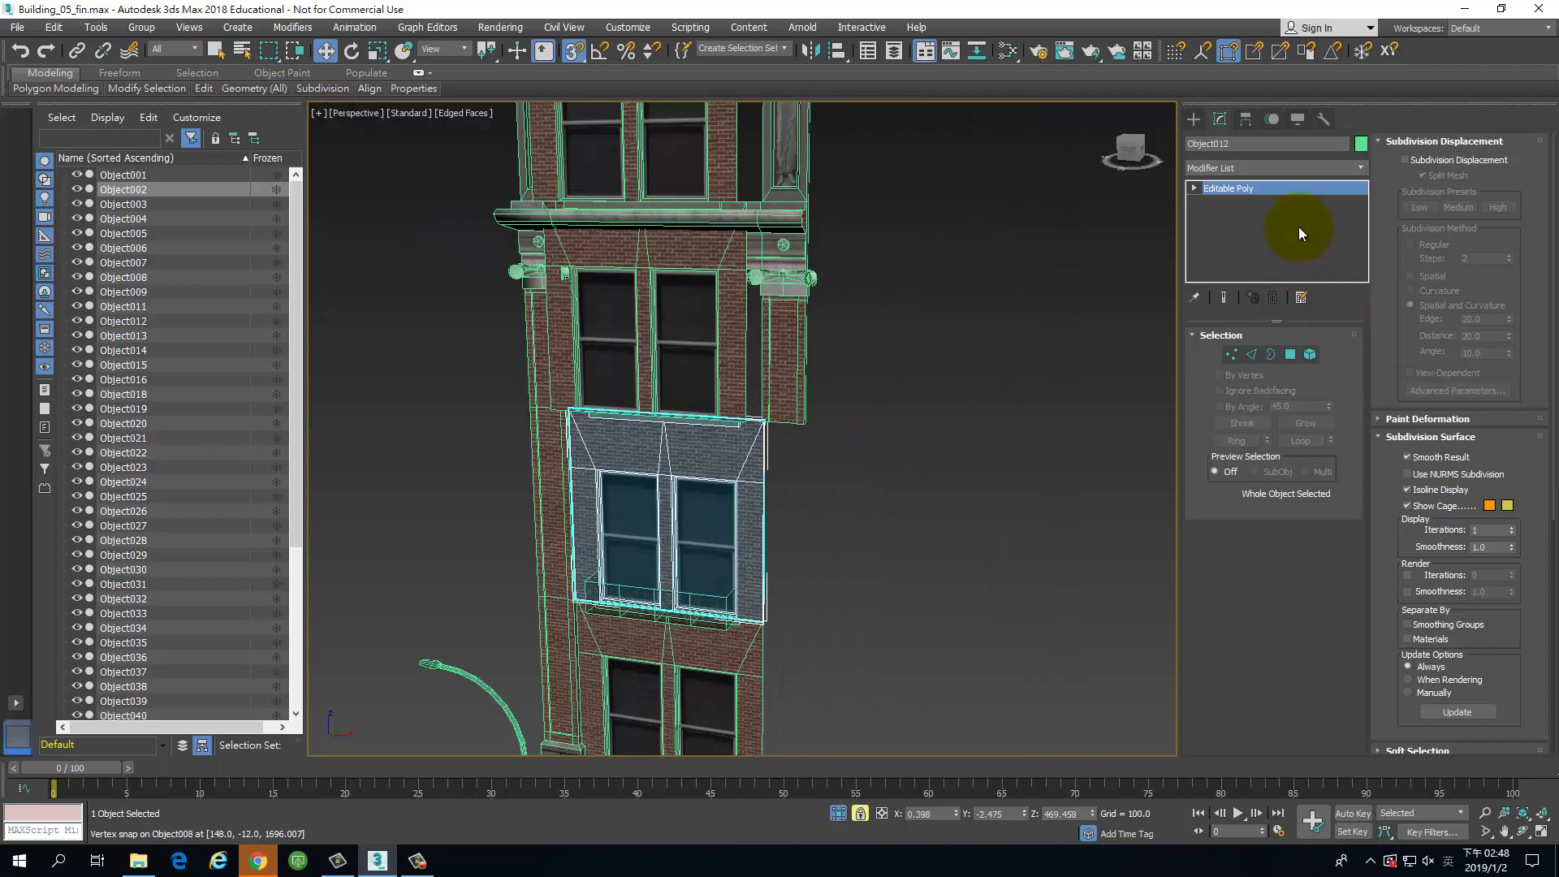
Step: Release the selection lock and end the isolated view, returning the balcony-floor wall from vertex editing to object level
left_click(1286, 186)
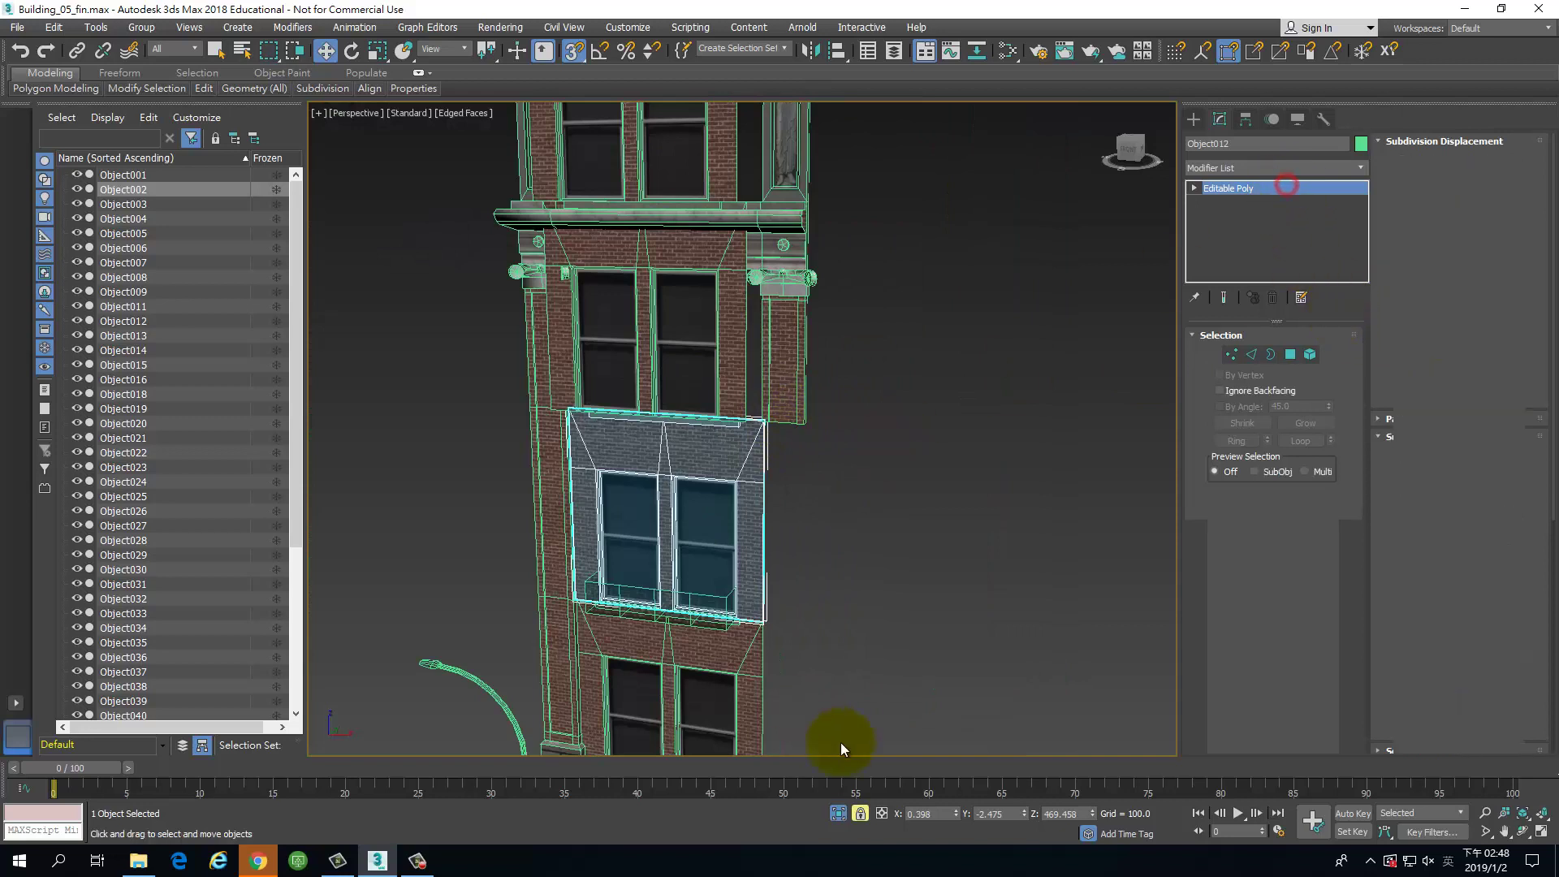
left_click(860, 813)
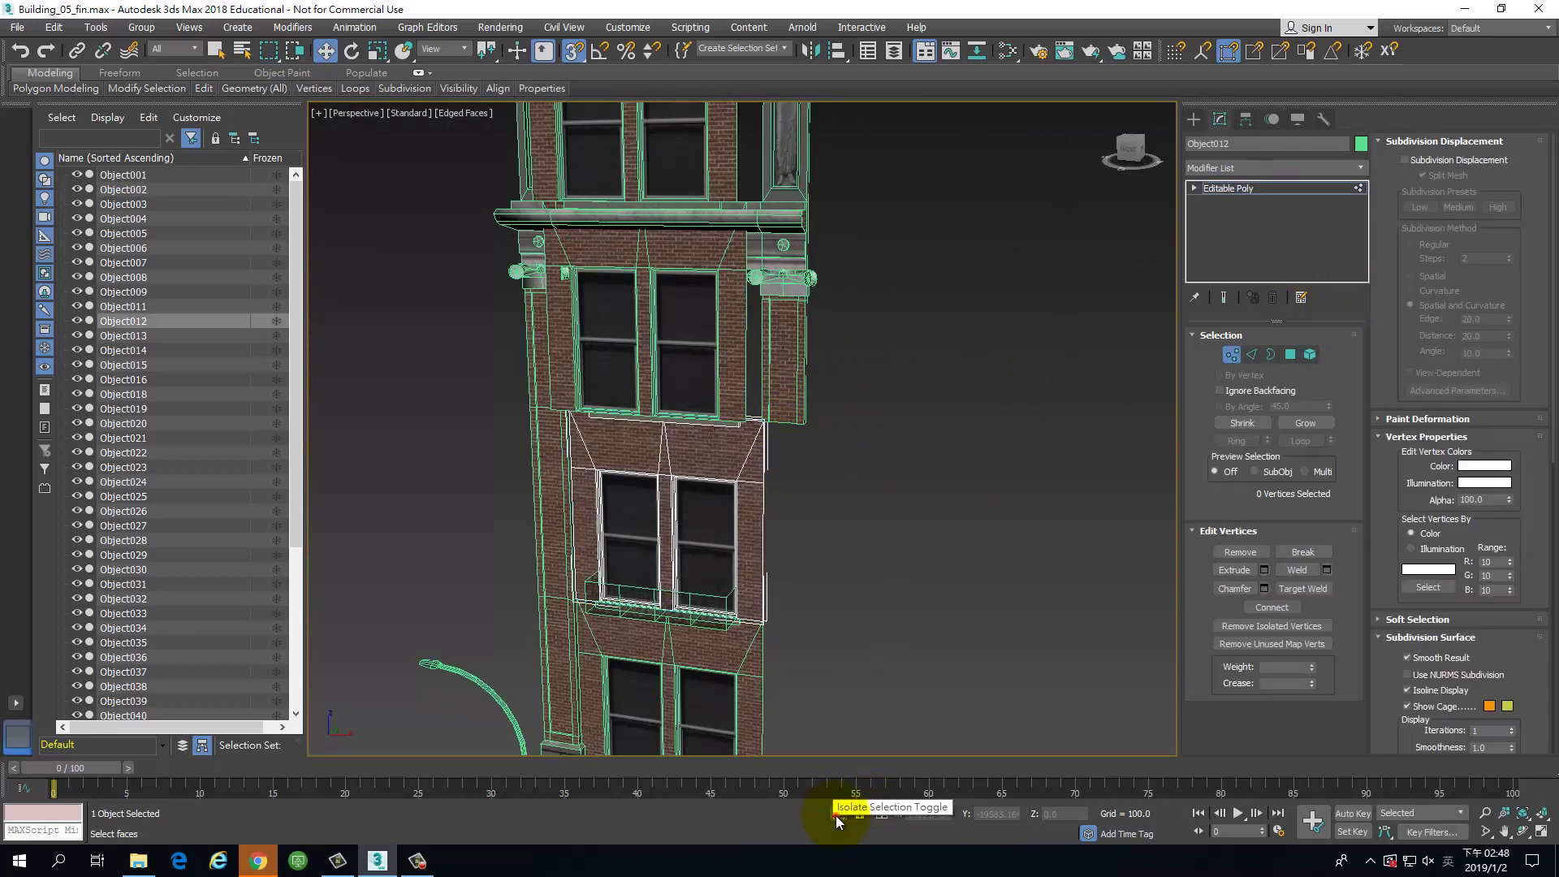
left_click(837, 814)
middle_click_drag(1025, 617, 831, 424)
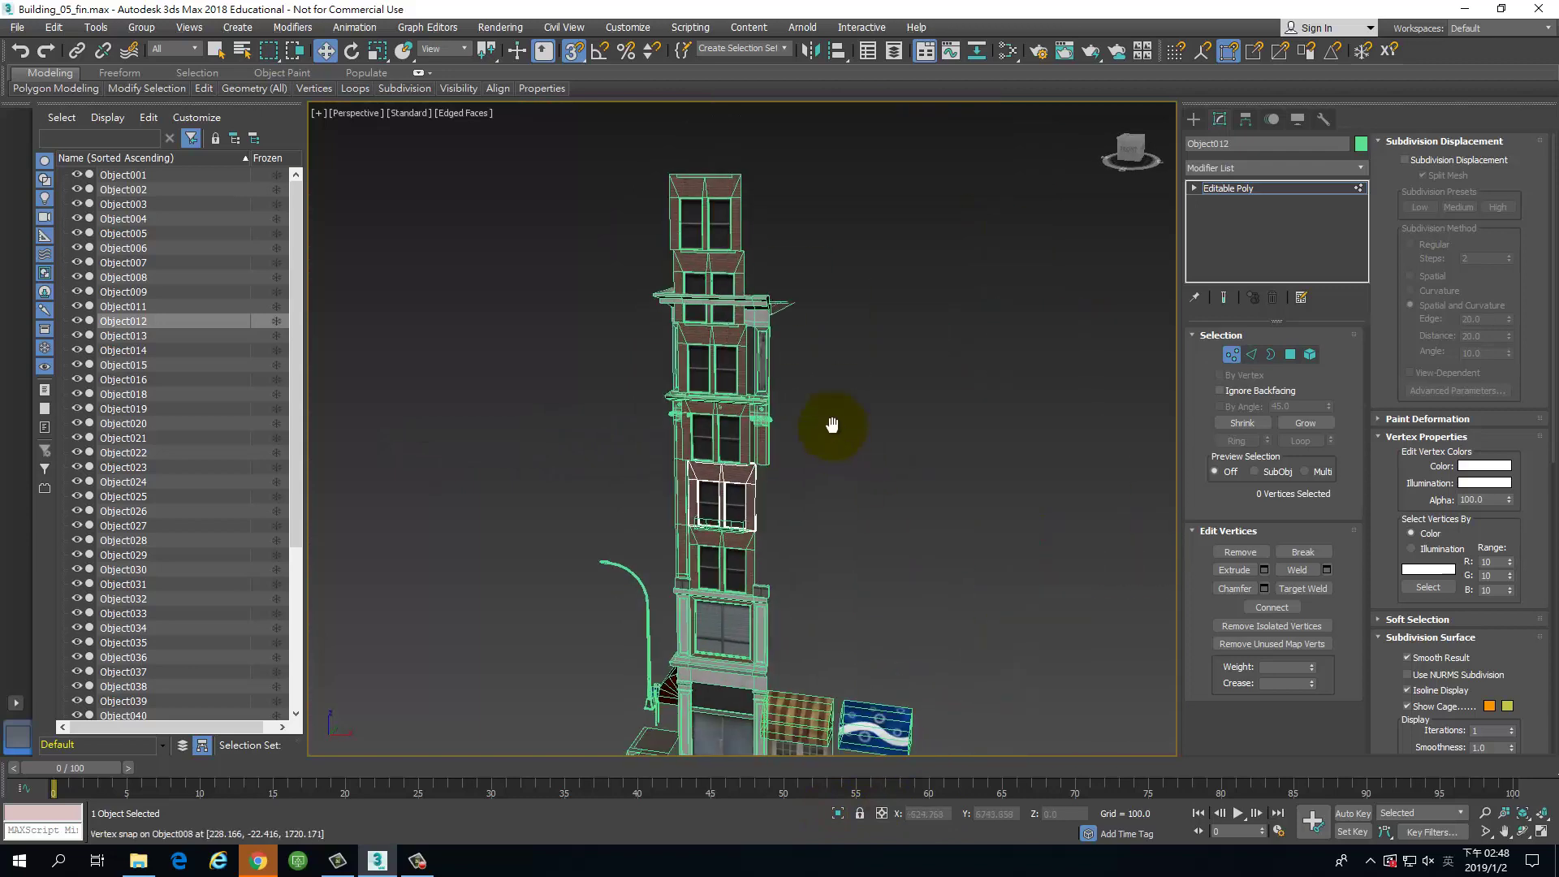
scroll(817, 439, "up", 4)
middle_click_drag(676, 448, 772, 463)
scroll(736, 549, "up", 3)
middle_click_drag(736, 549, 737, 297)
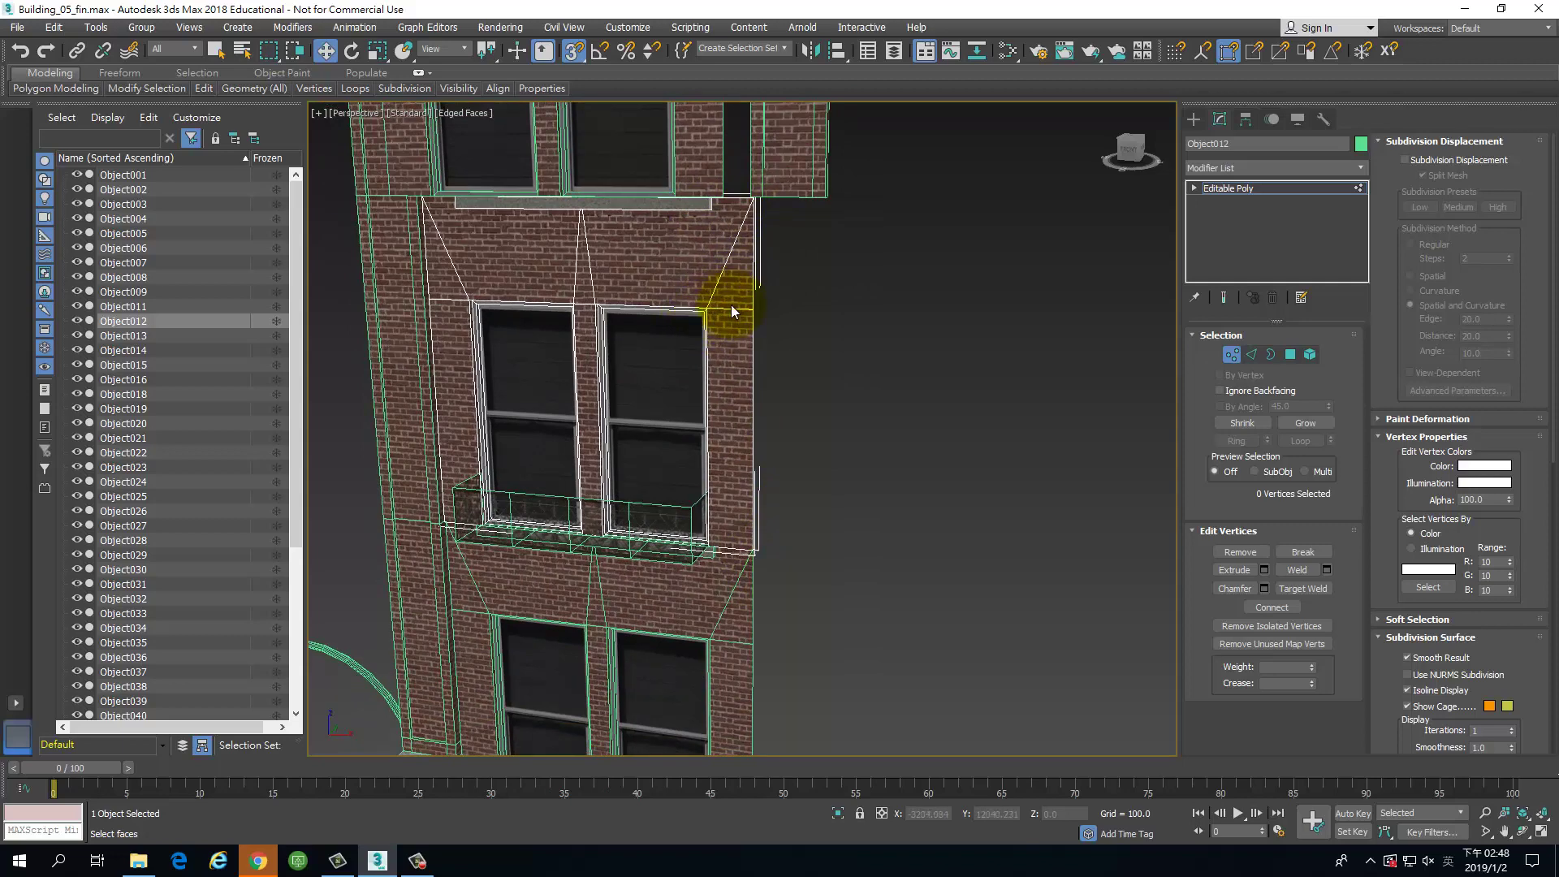
left_click(1274, 188)
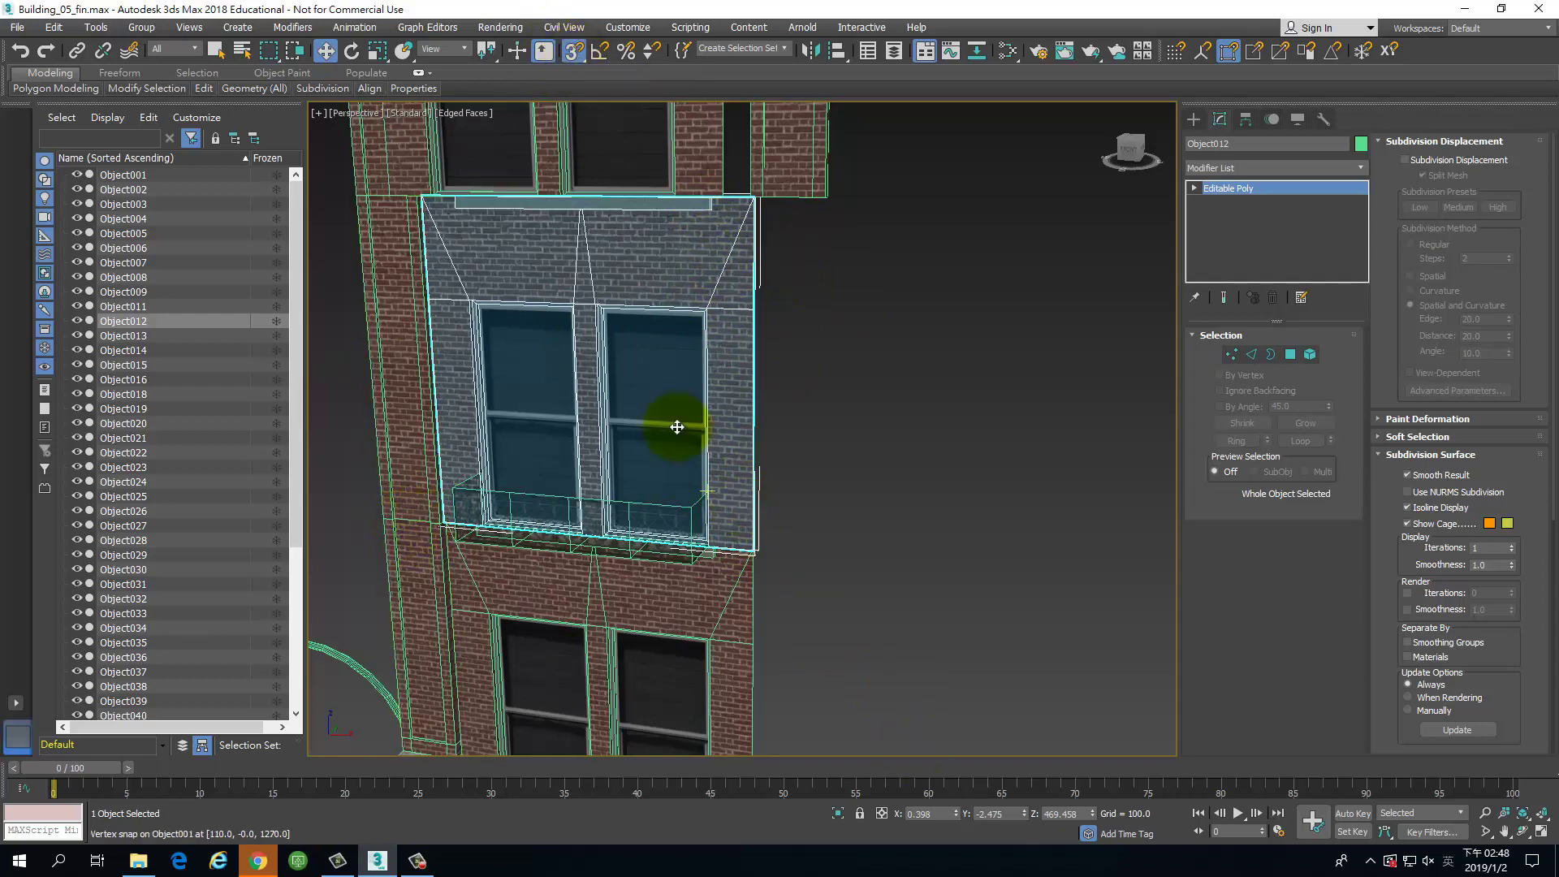
Step: Try moving the balcony-floor double-window wall sideways out of the front facade, undo the move and clear the selection
left_click_drag(738, 425, 1002, 426)
key("ctrl+z")
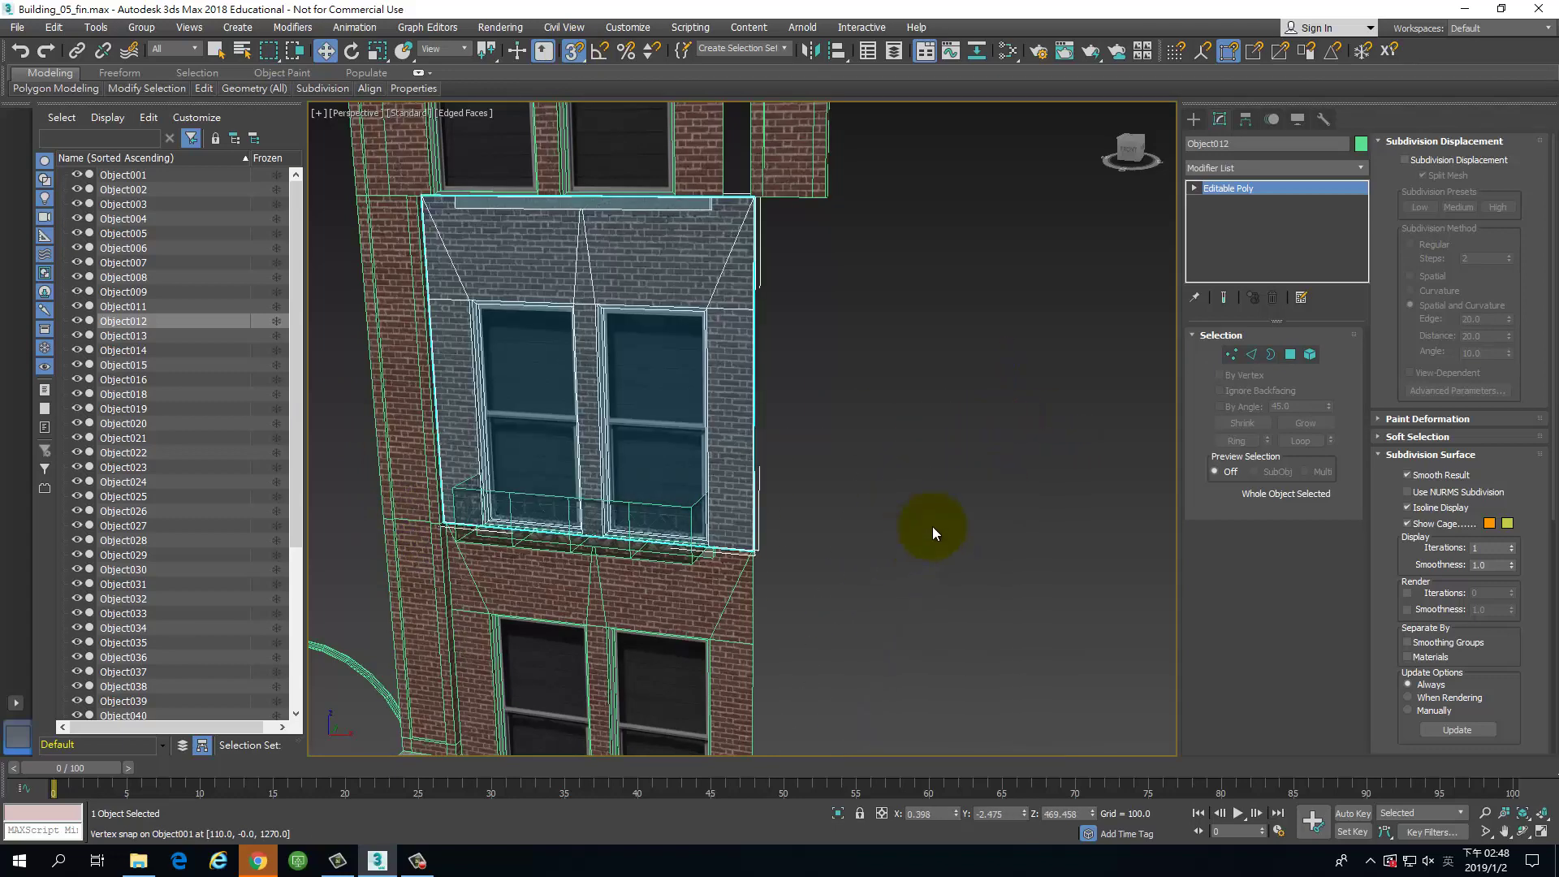
scroll(864, 461, "down", 4)
left_click(900, 488)
Step: Select the balcony-floor double-window wall on the front facade, center its pivot on the object and deselect it
left_click(738, 425)
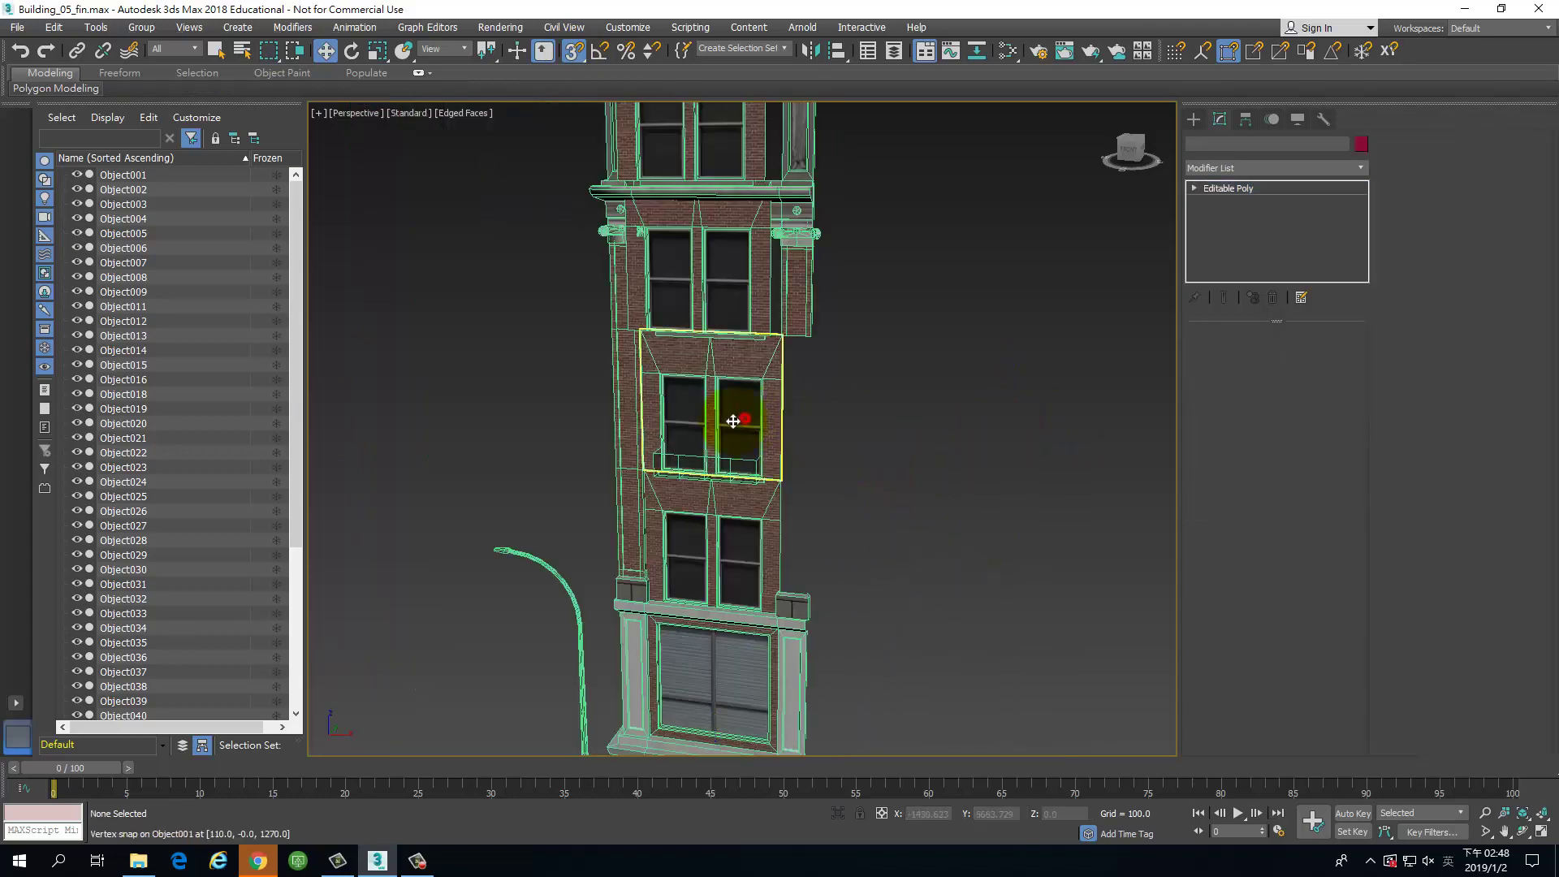
mouse_move(964, 490)
middle_mouse_down("alt")
mouse_move(992, 517)
mouse_move(942, 504)
middle_mouse_up("alt")
left_click(1245, 120)
left_click(1294, 231)
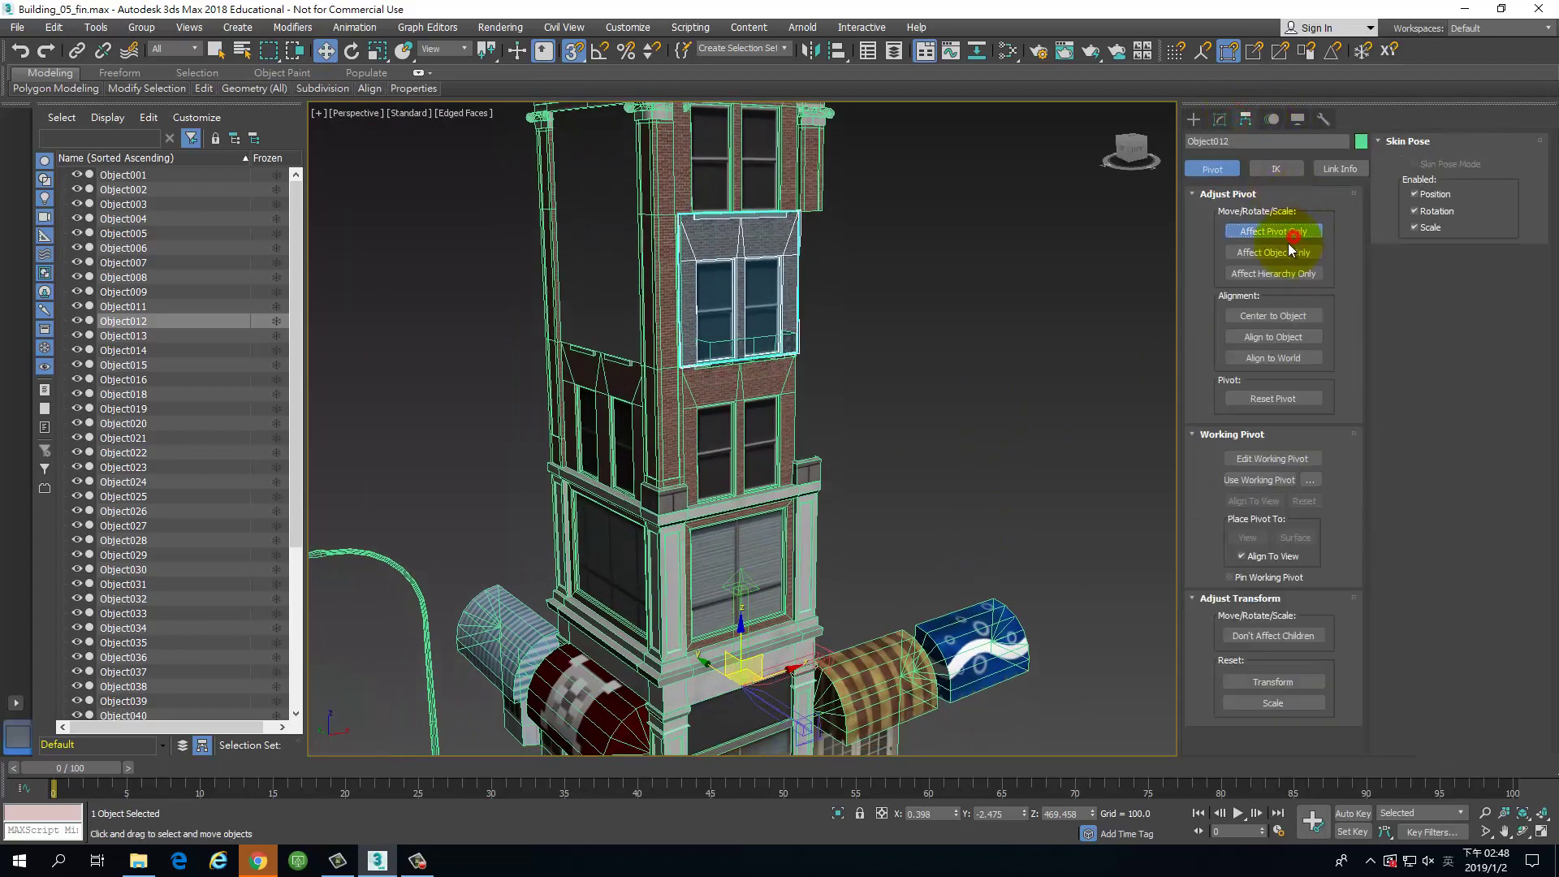
left_click(1283, 316)
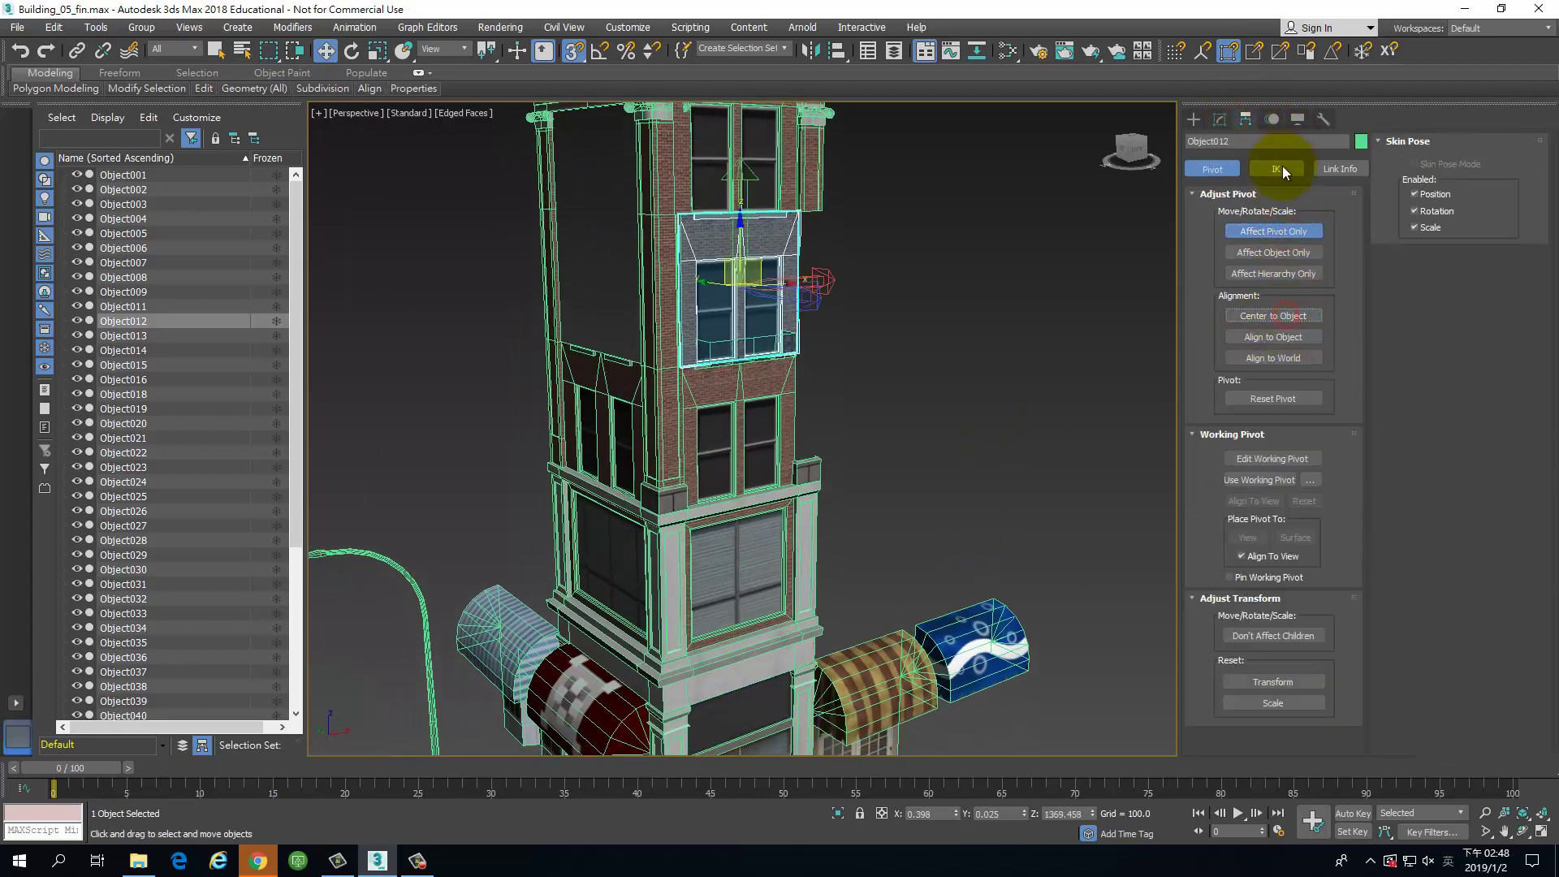
left_click(1275, 229)
left_click(816, 363)
scroll(793, 284, "up", 3)
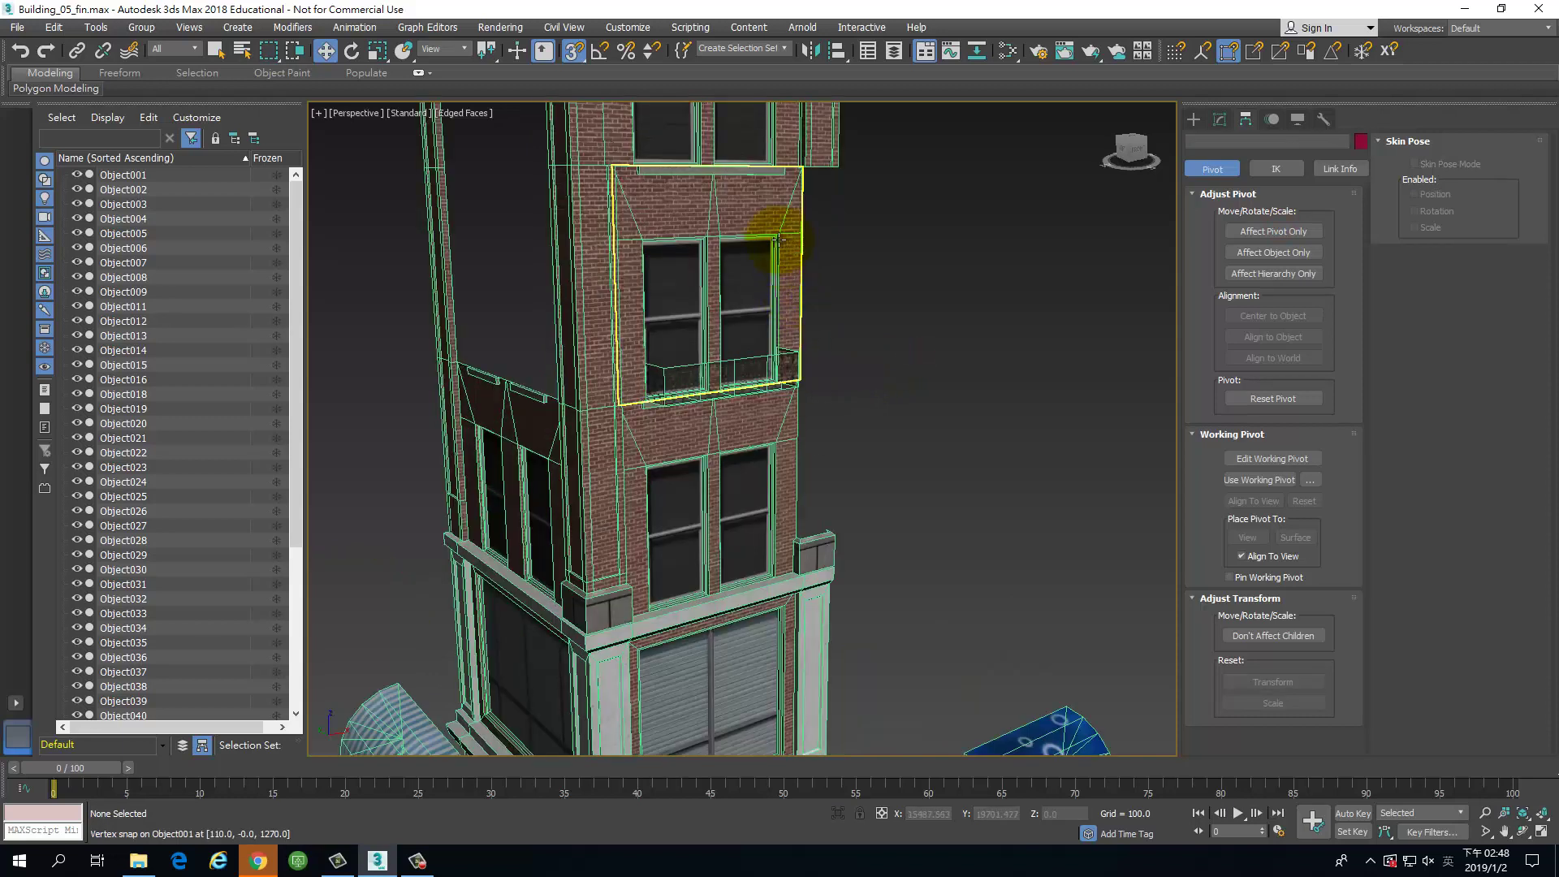
left_click(20, 26)
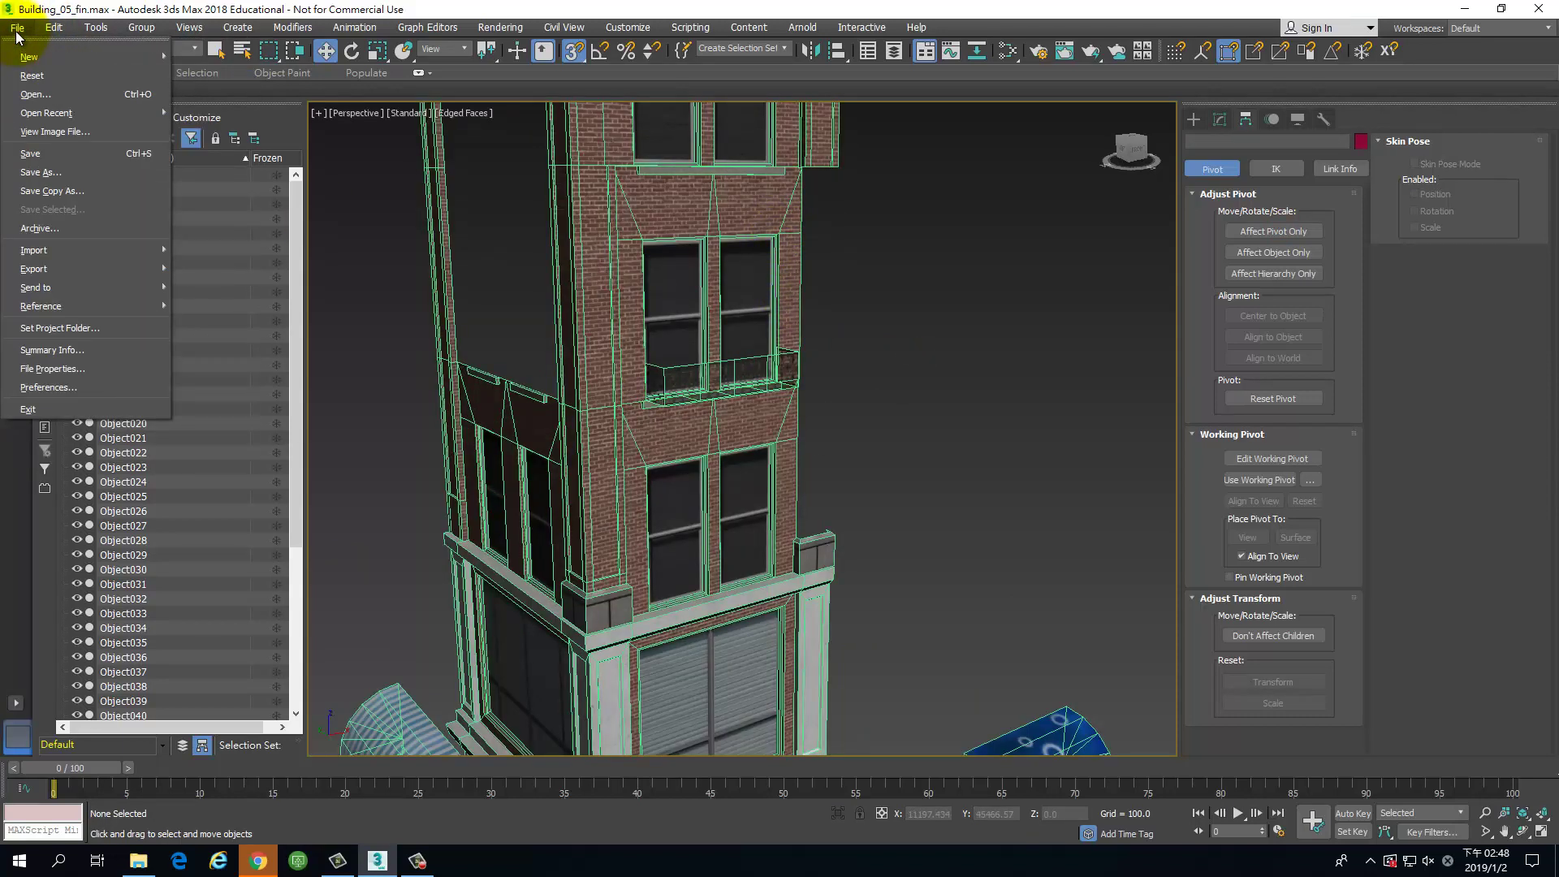
left_click(21, 26)
scroll(698, 296, "down", 6)
middle_click_drag(698, 297, 772, 358, "alt")
scroll(761, 325, "up", 3)
Step: Select the combined awnings and balcony object and examine the balcony's outer corner against the brick wall
left_click(776, 561)
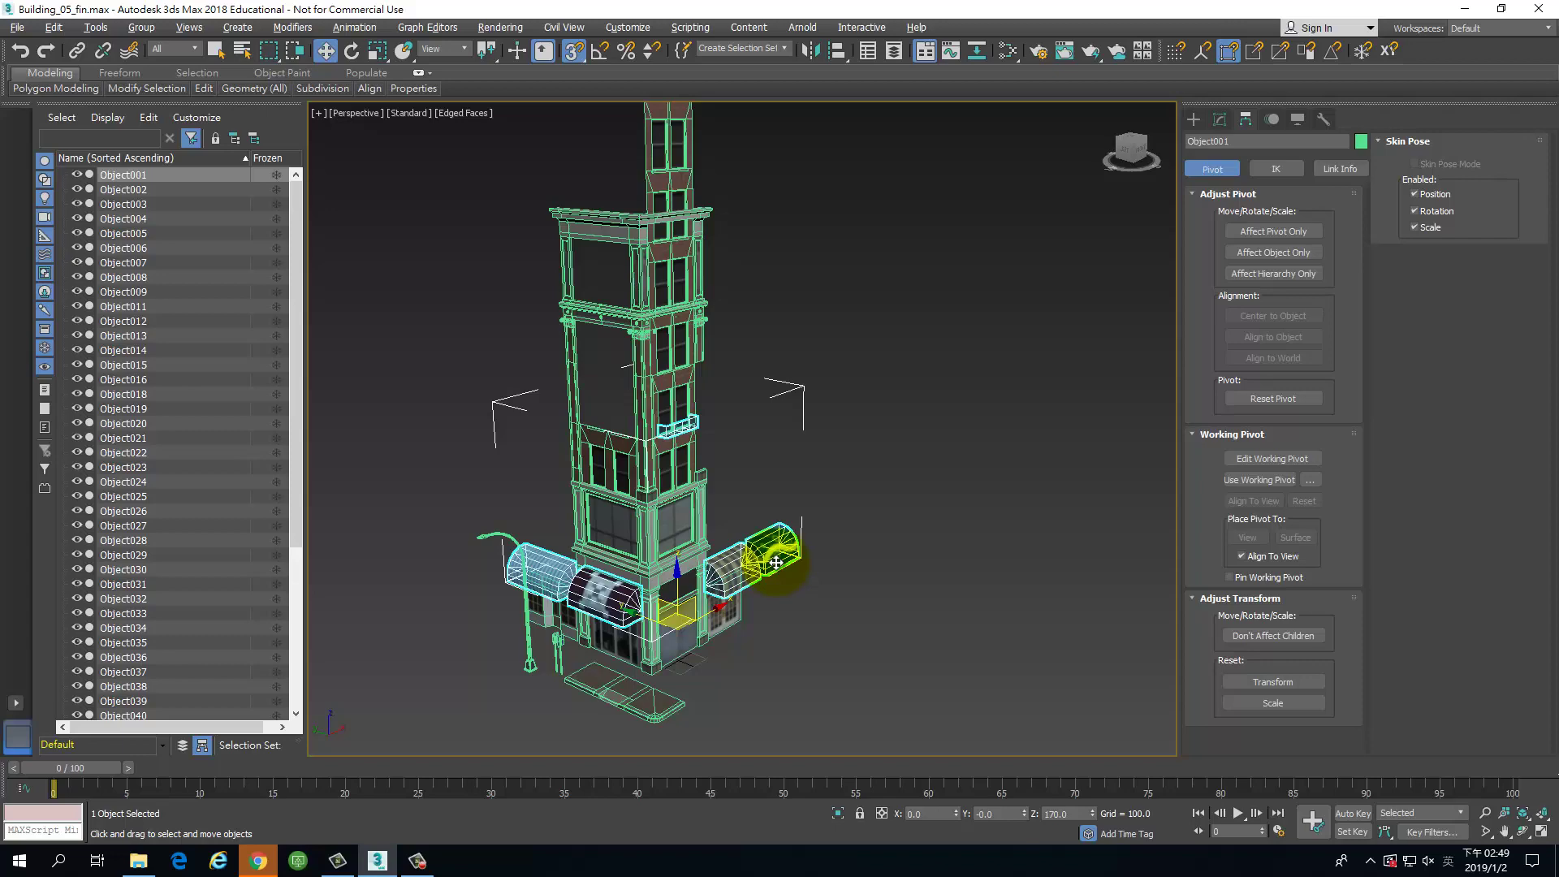
left_click_drag(777, 562, 704, 430)
scroll(705, 428, "up", 5)
scroll(701, 424, "up", 5)
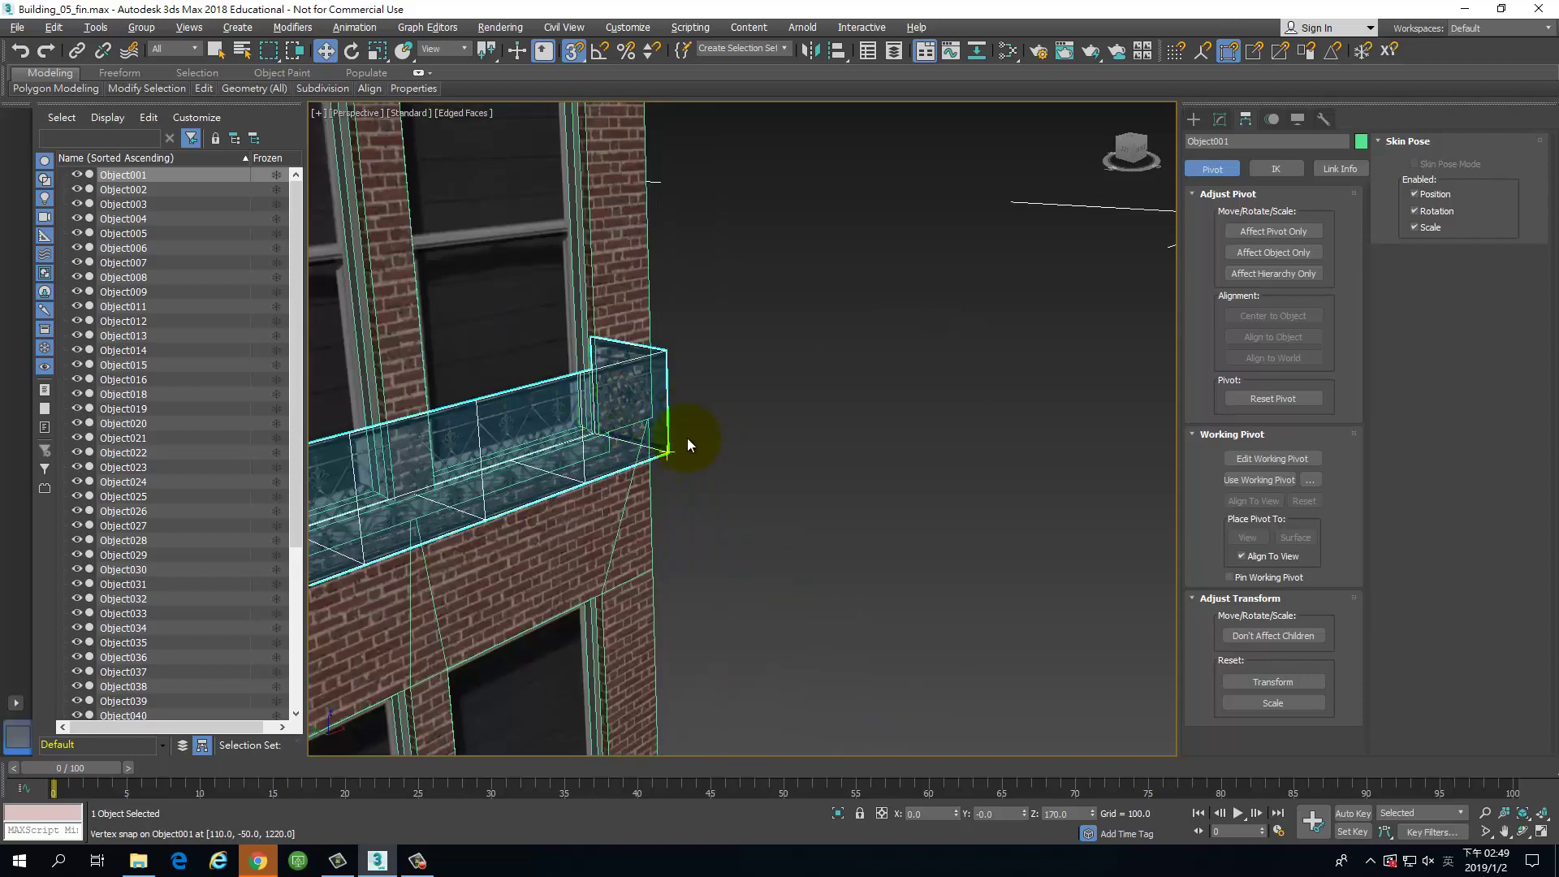
scroll(700, 432, "down", 7)
middle_click_drag(797, 448, 858, 376)
Step: Save the building scene under its current file name
left_click(16, 26)
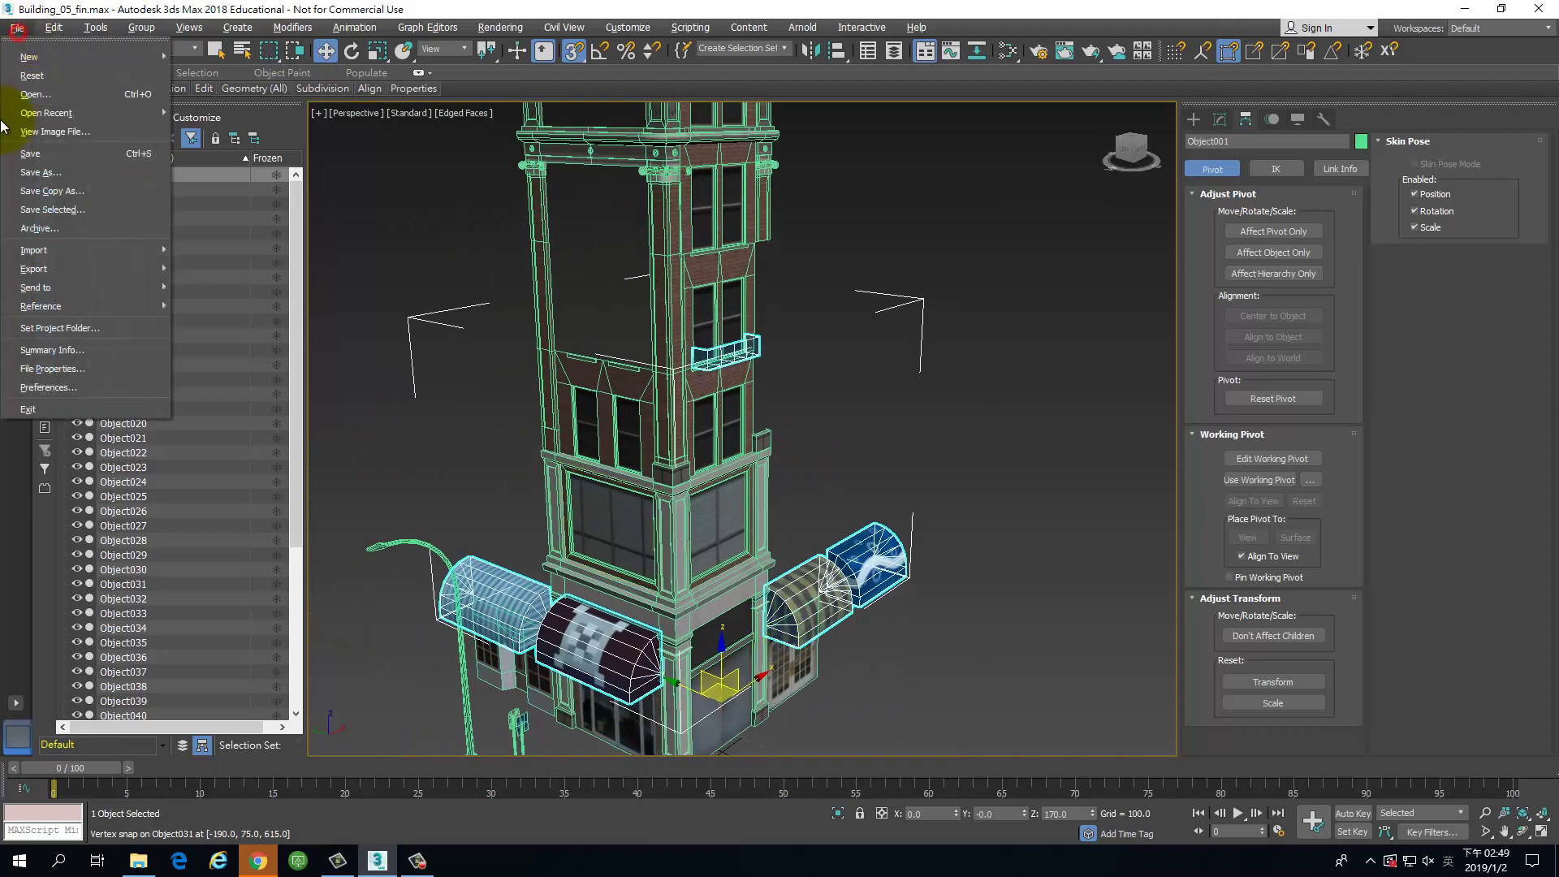
left_click(61, 156)
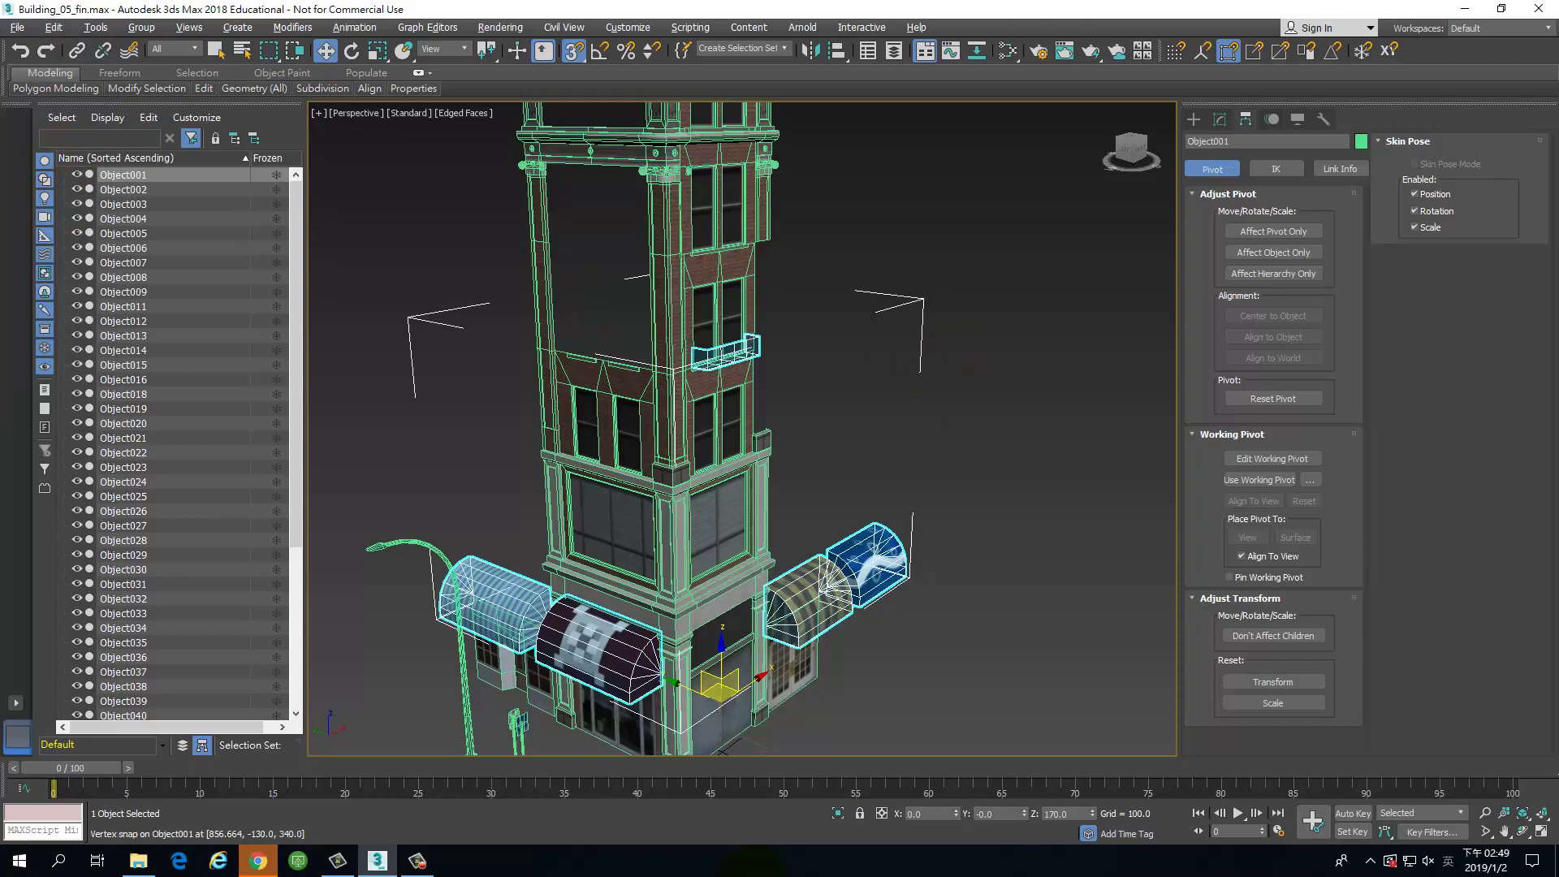
left_click(416, 860)
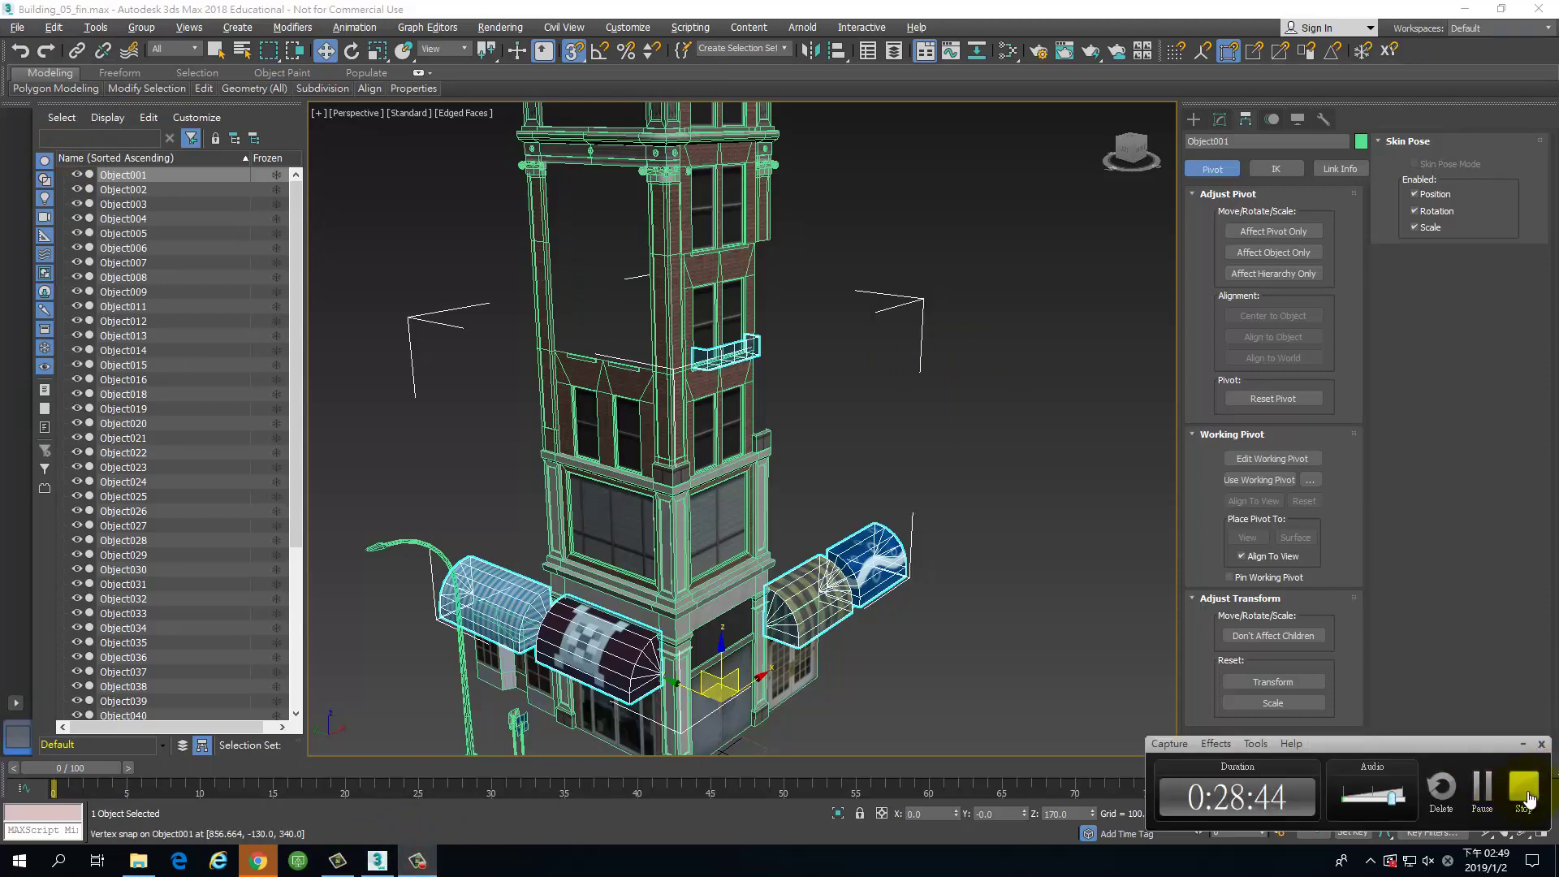